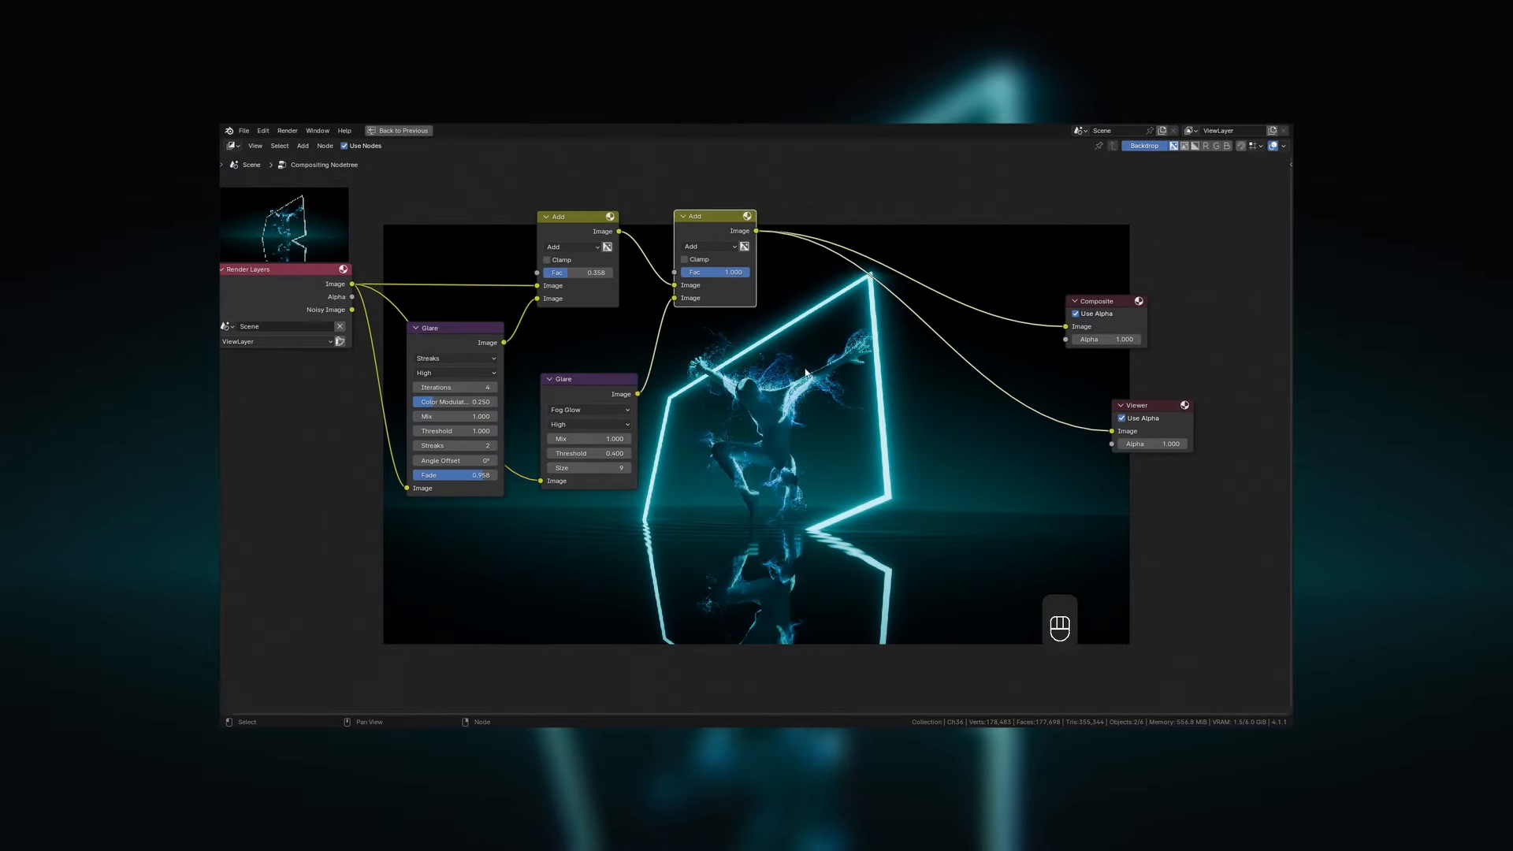
key("shift+a")
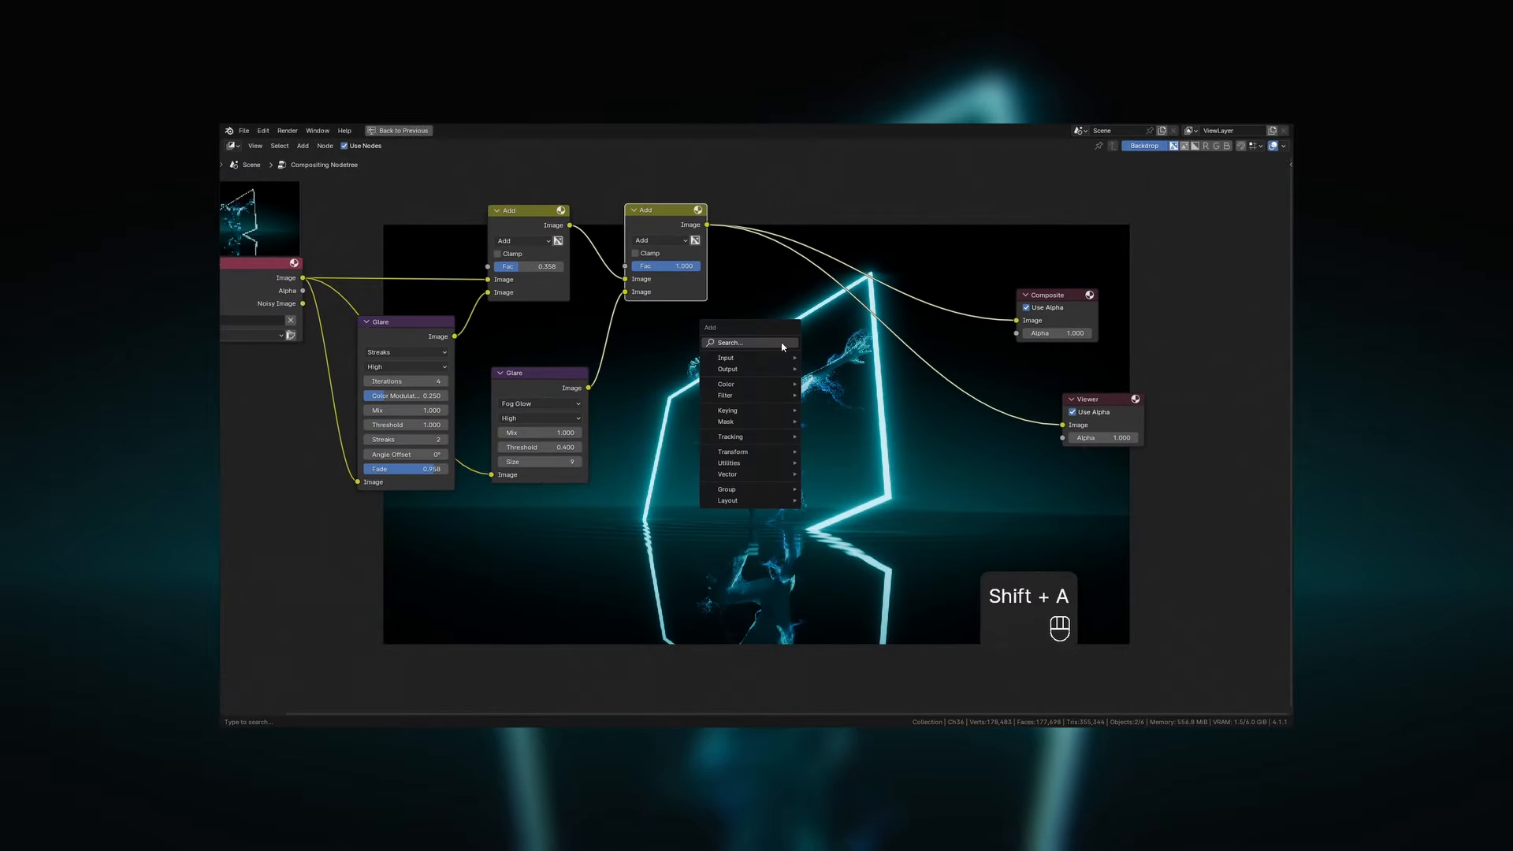
left_click(795, 319)
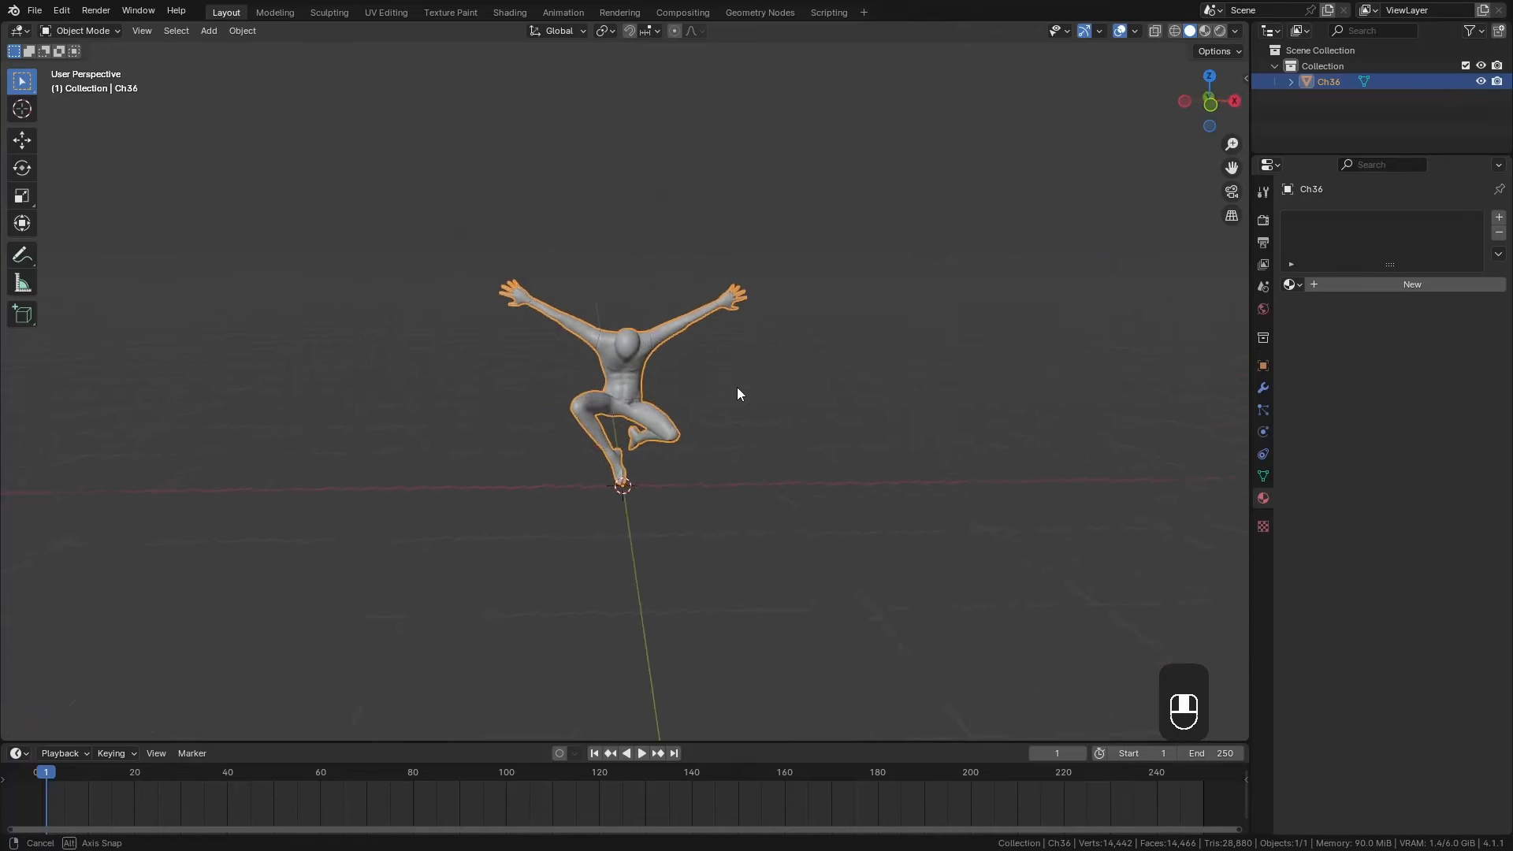
Switch to the Geometry Nodes workspace and show the human figure's modifier properties.
middle_click_drag(738, 391, 635, 462)
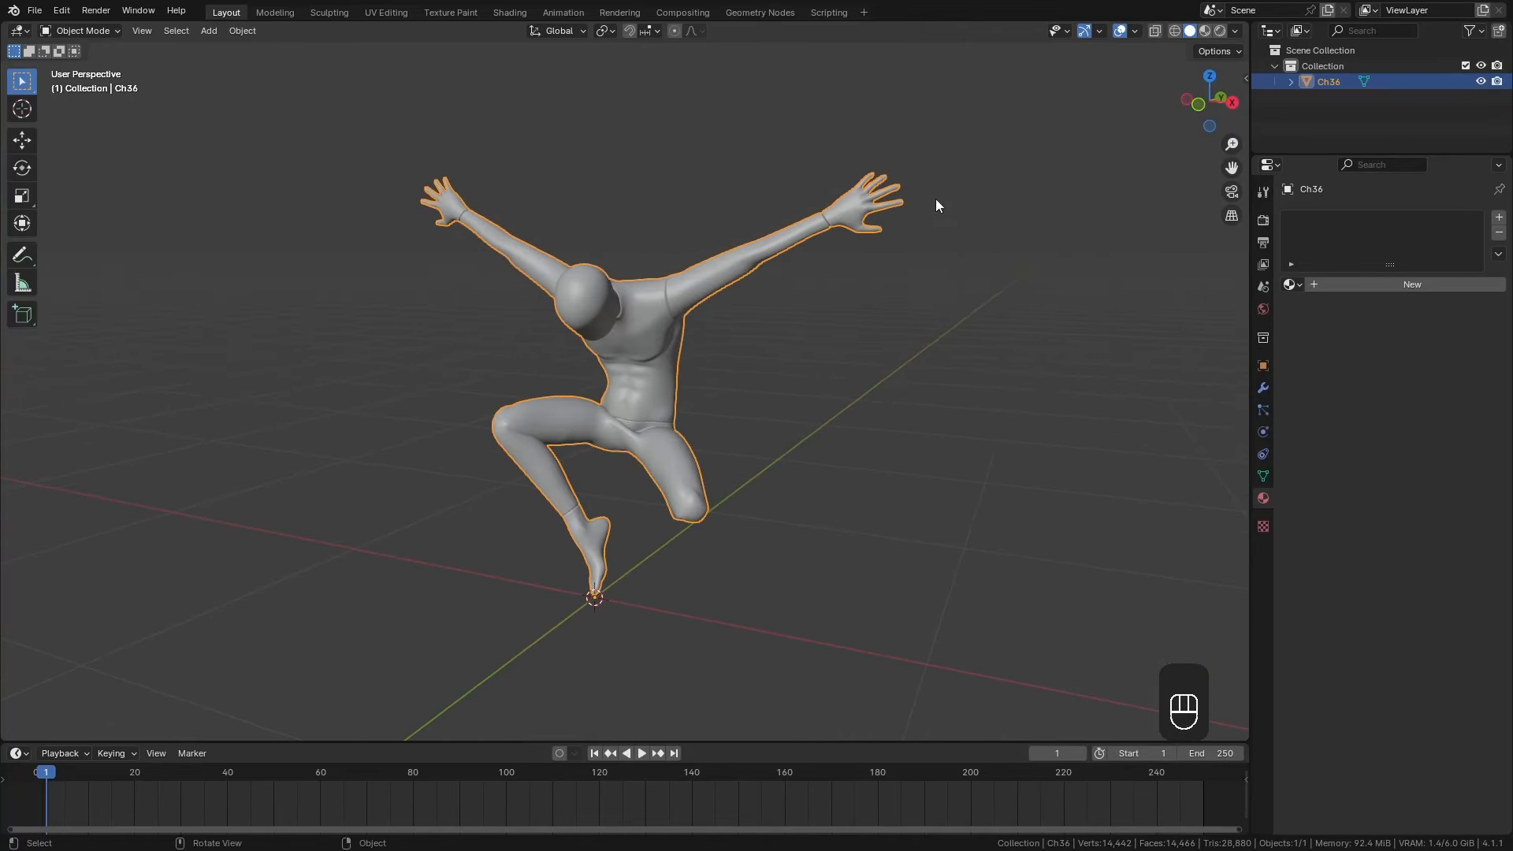
left_click(760, 12)
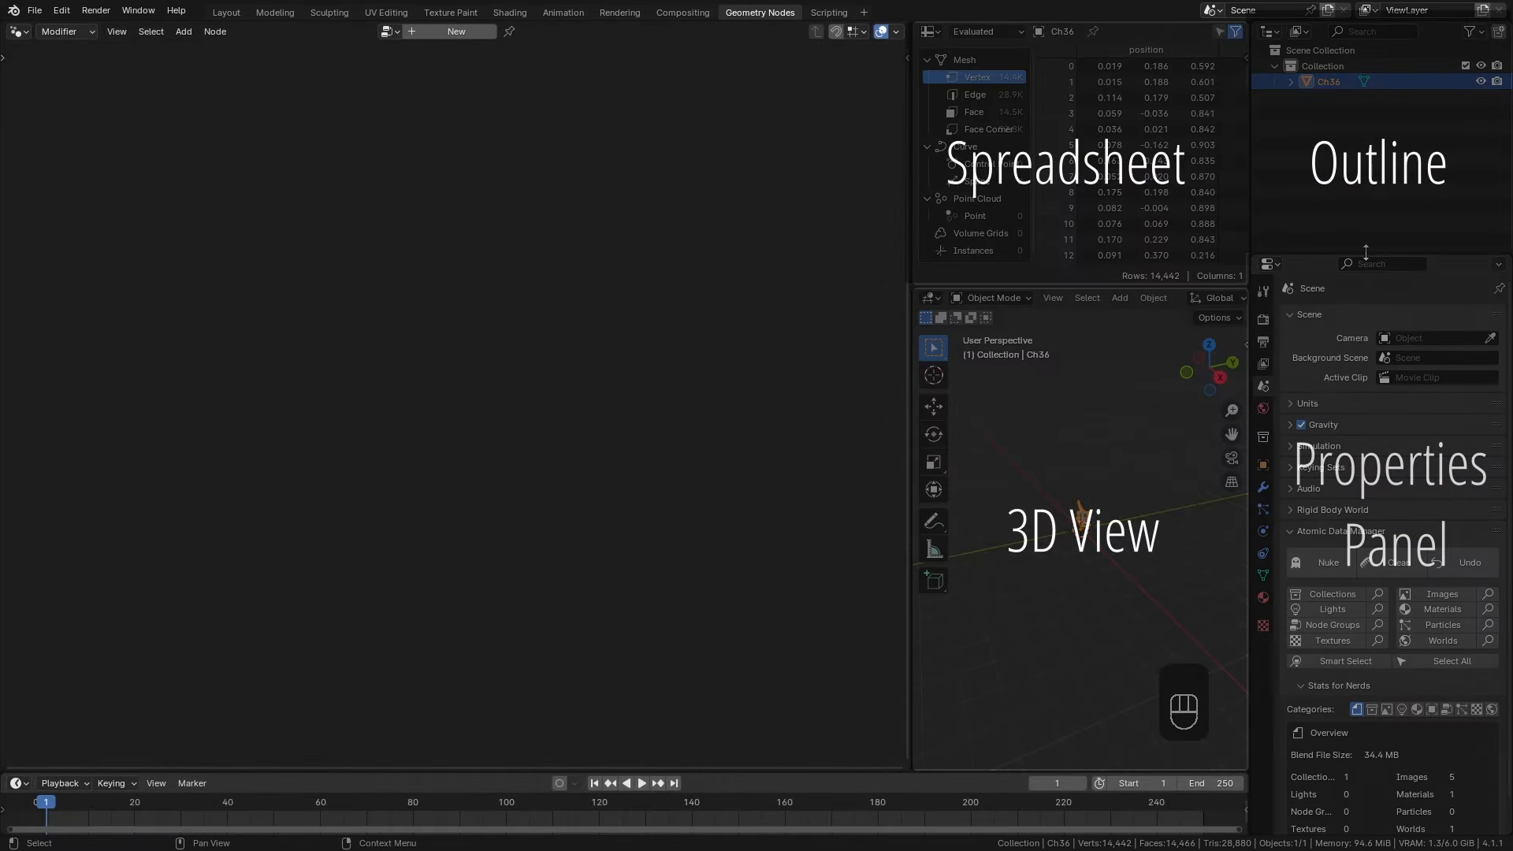
left_click(1263, 487)
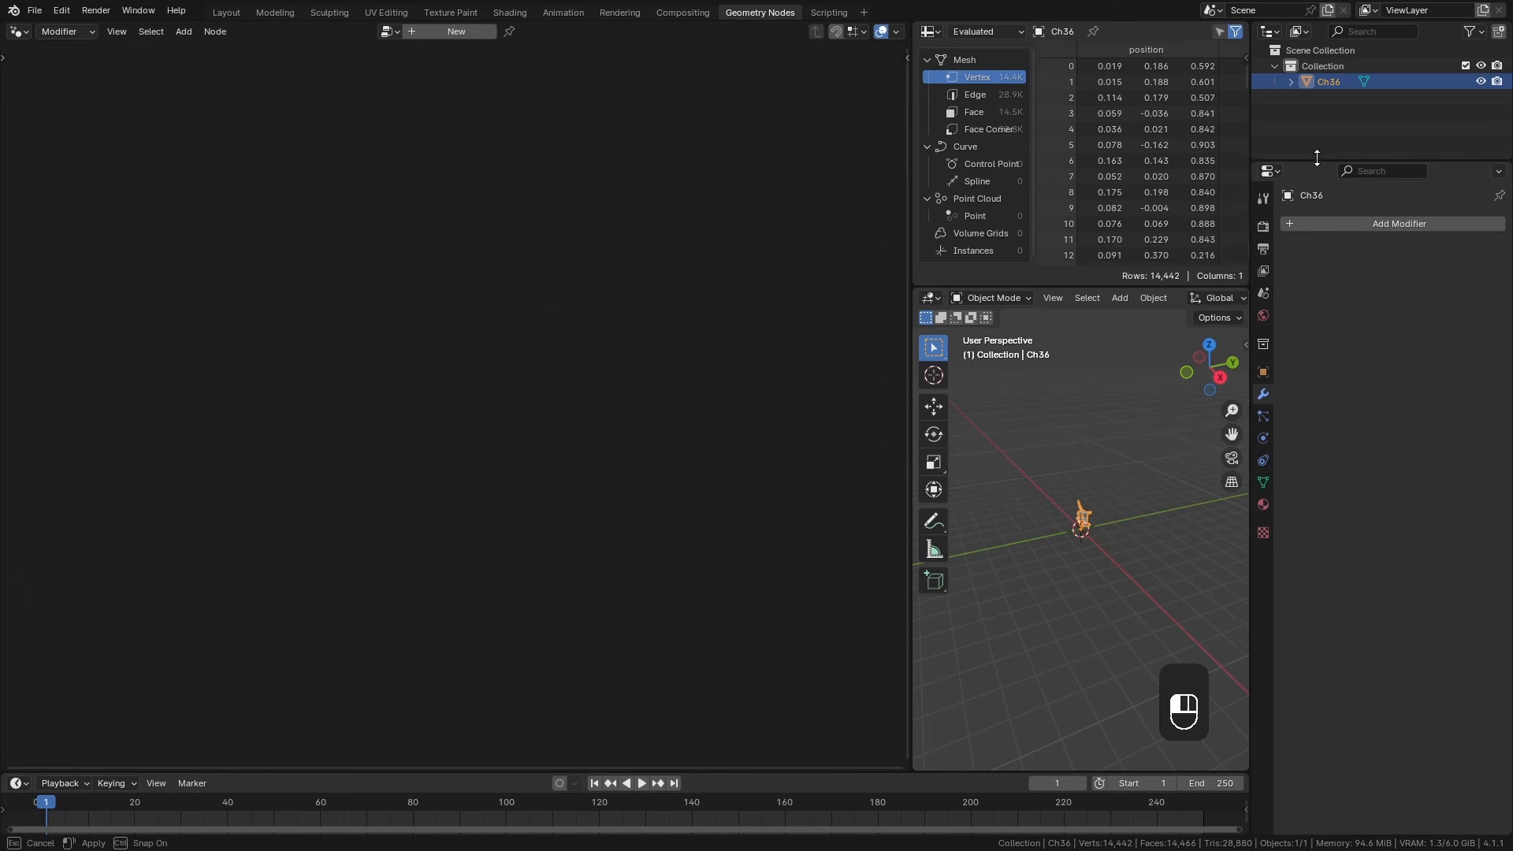
key("KP_Decimal")
middle_click_drag(1090, 520, 1135, 577)
Create a new geometry node tree on the figure and name it ParticleSimulation.
left_click(453, 33)
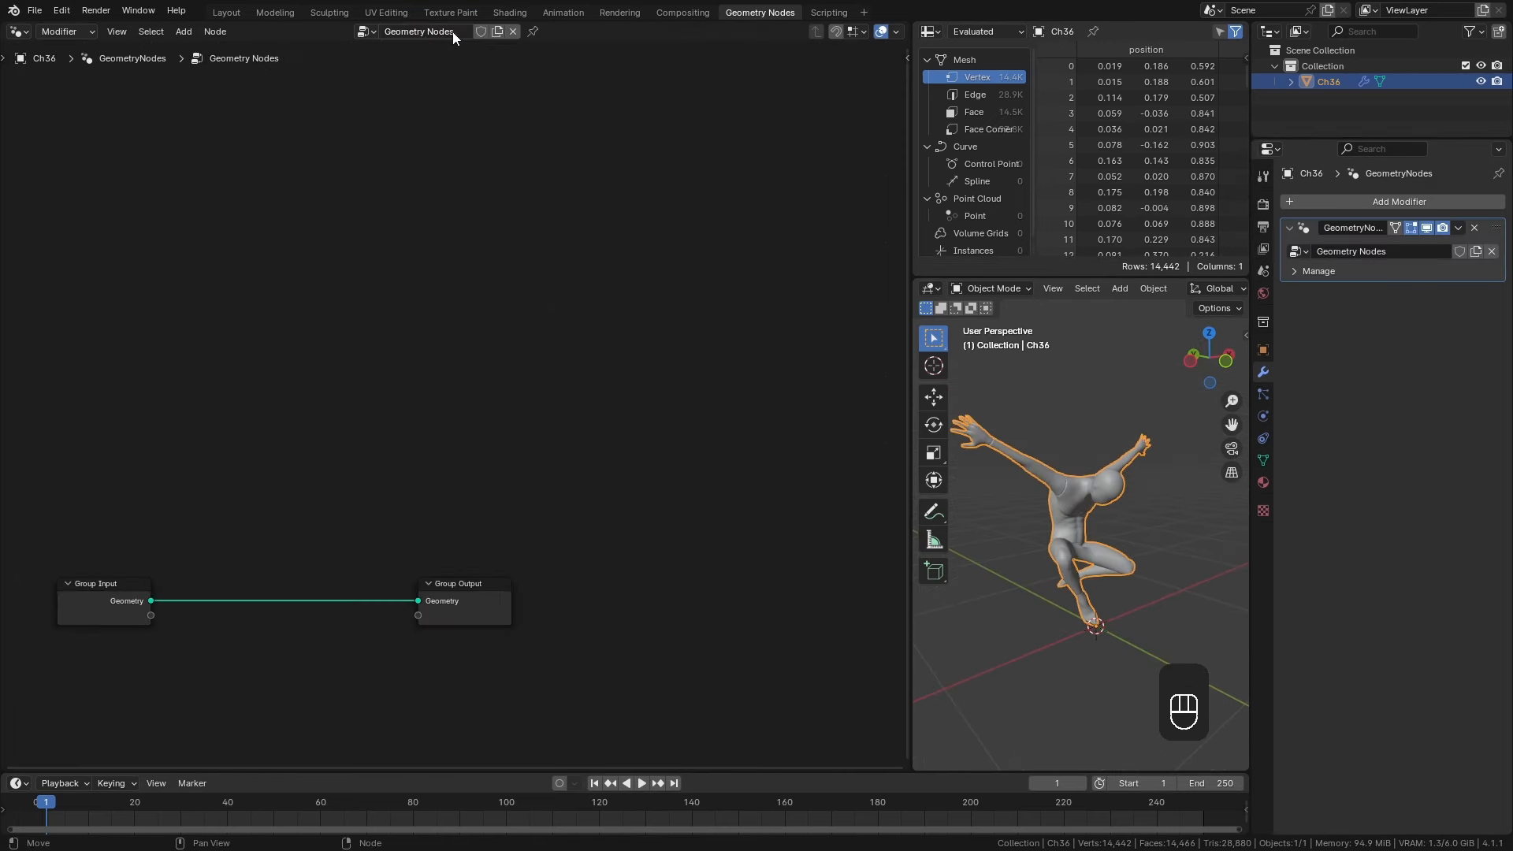
double_click(422, 31)
type("ParticleSimulation")
Reposition the Group Input and Group Output nodes with a wide gap between them and hide the 3D viewport's toolbar.
left_click_drag(100, 479, 474, 634)
key("g")
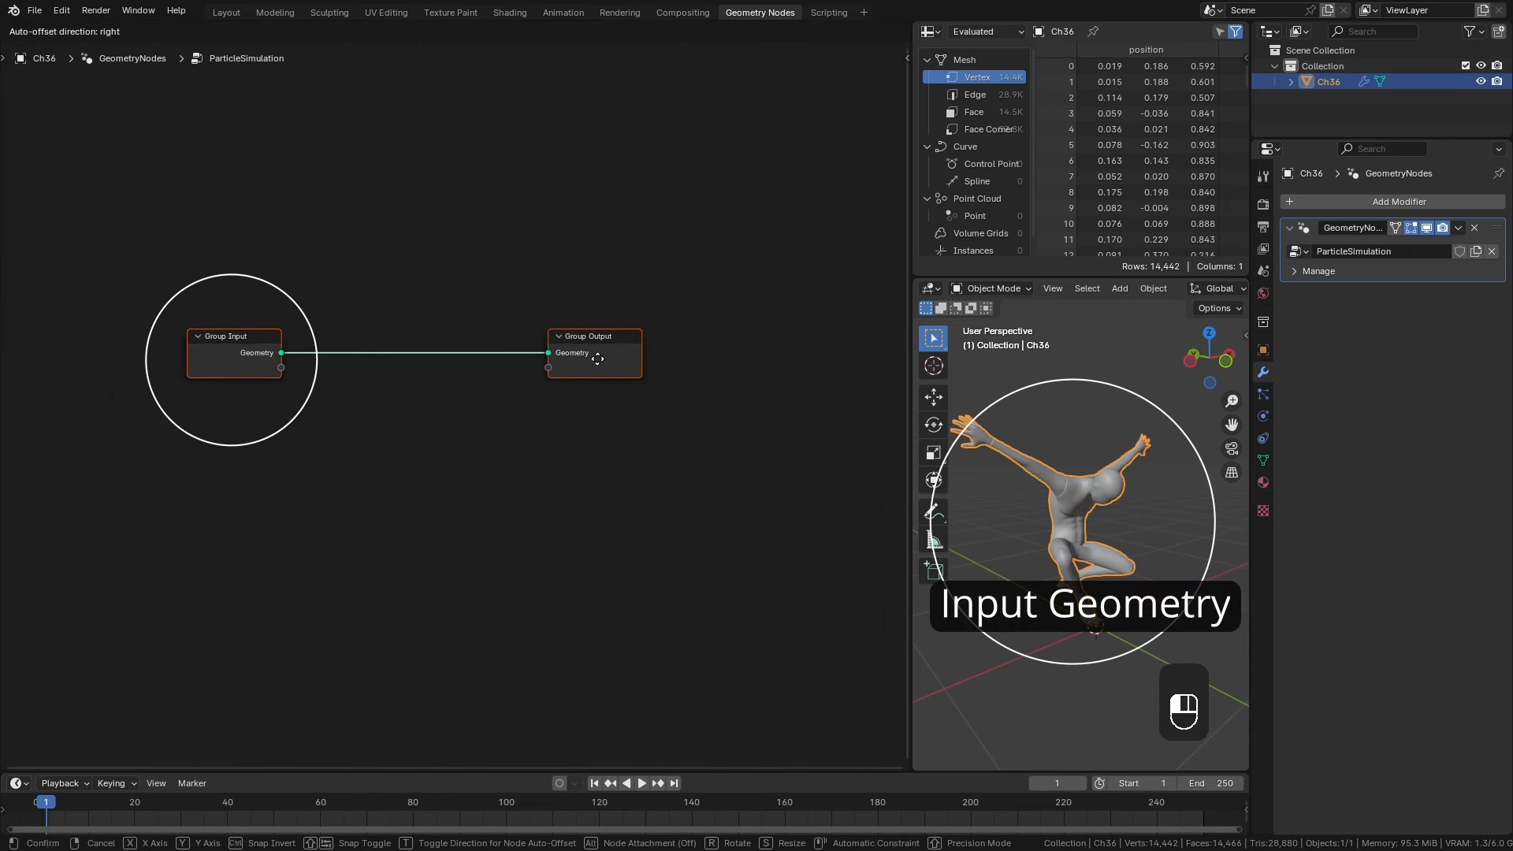
left_click(598, 359)
left_click(613, 398)
left_click_drag(213, 366, 125, 354)
middle_click_drag(432, 414, 521, 398)
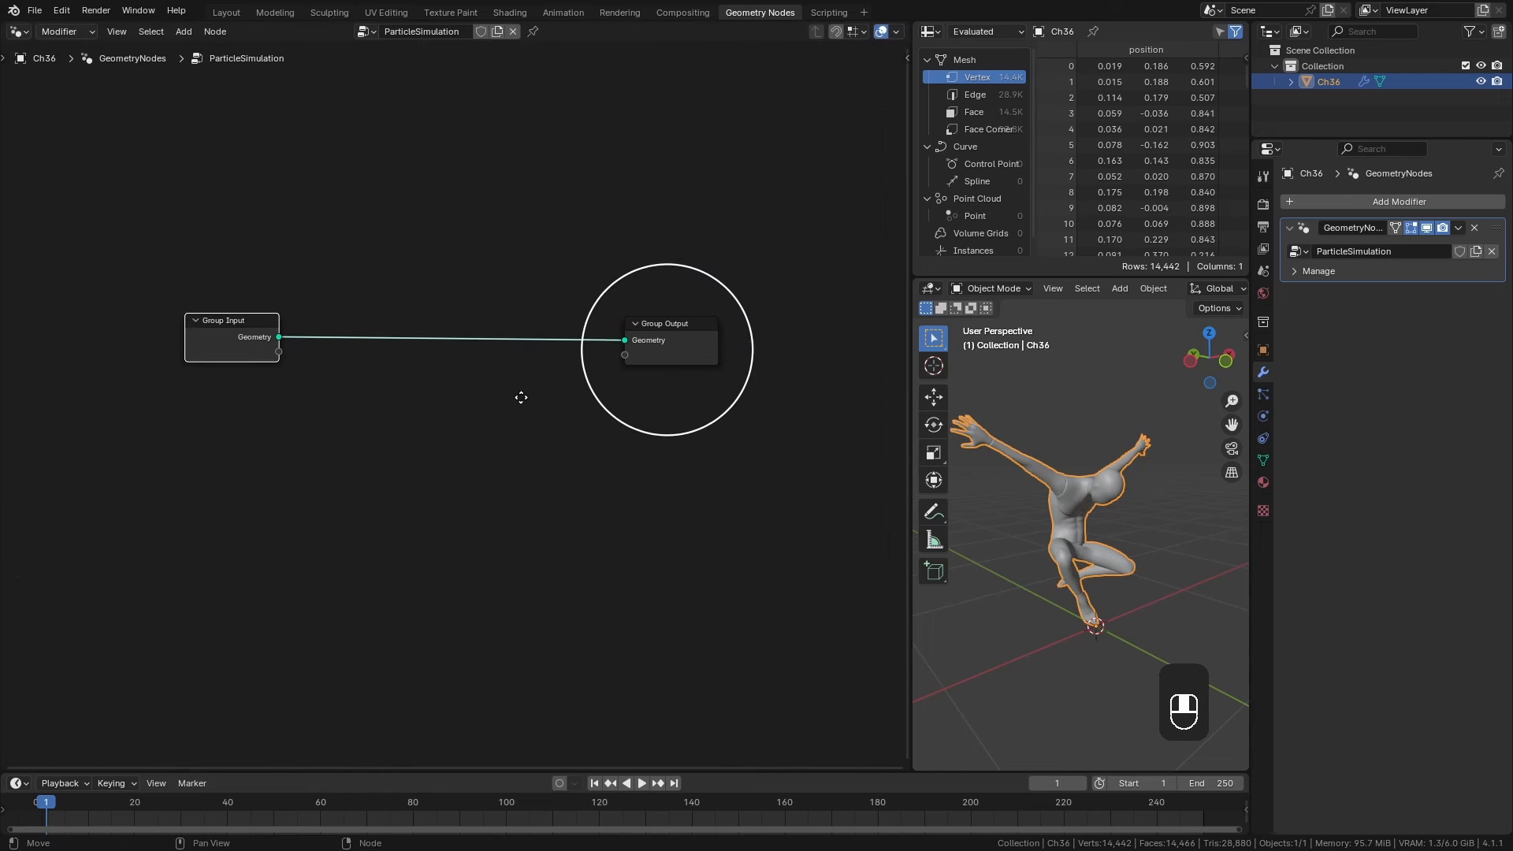
key("t")
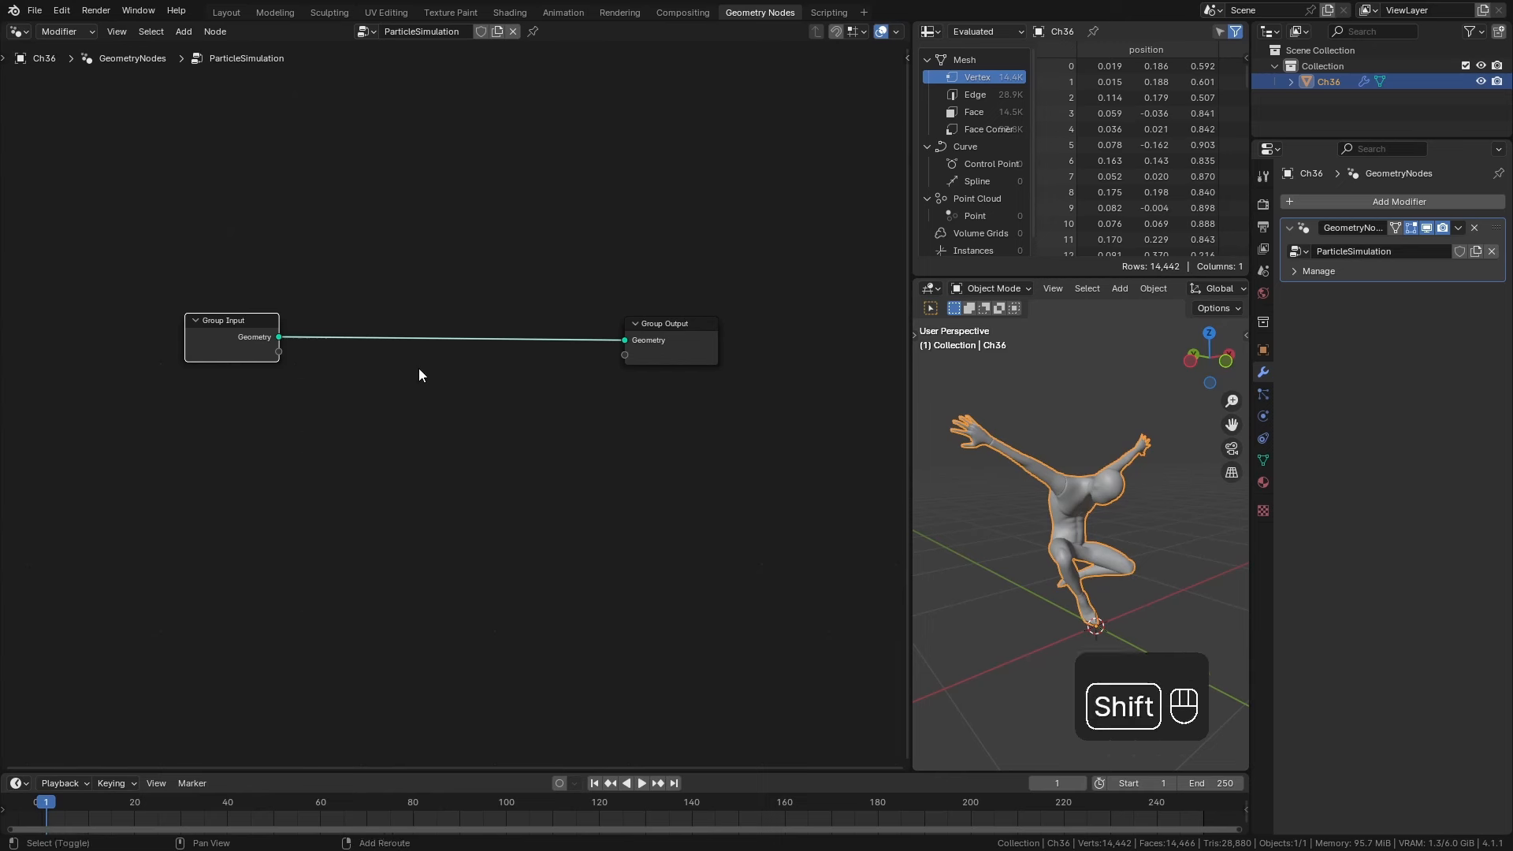
Insert a Distribute Points on Faces node between Group Input and Group Output and raise its density to about 126.6.
key("shift+a")
mouse_move(359, 506)
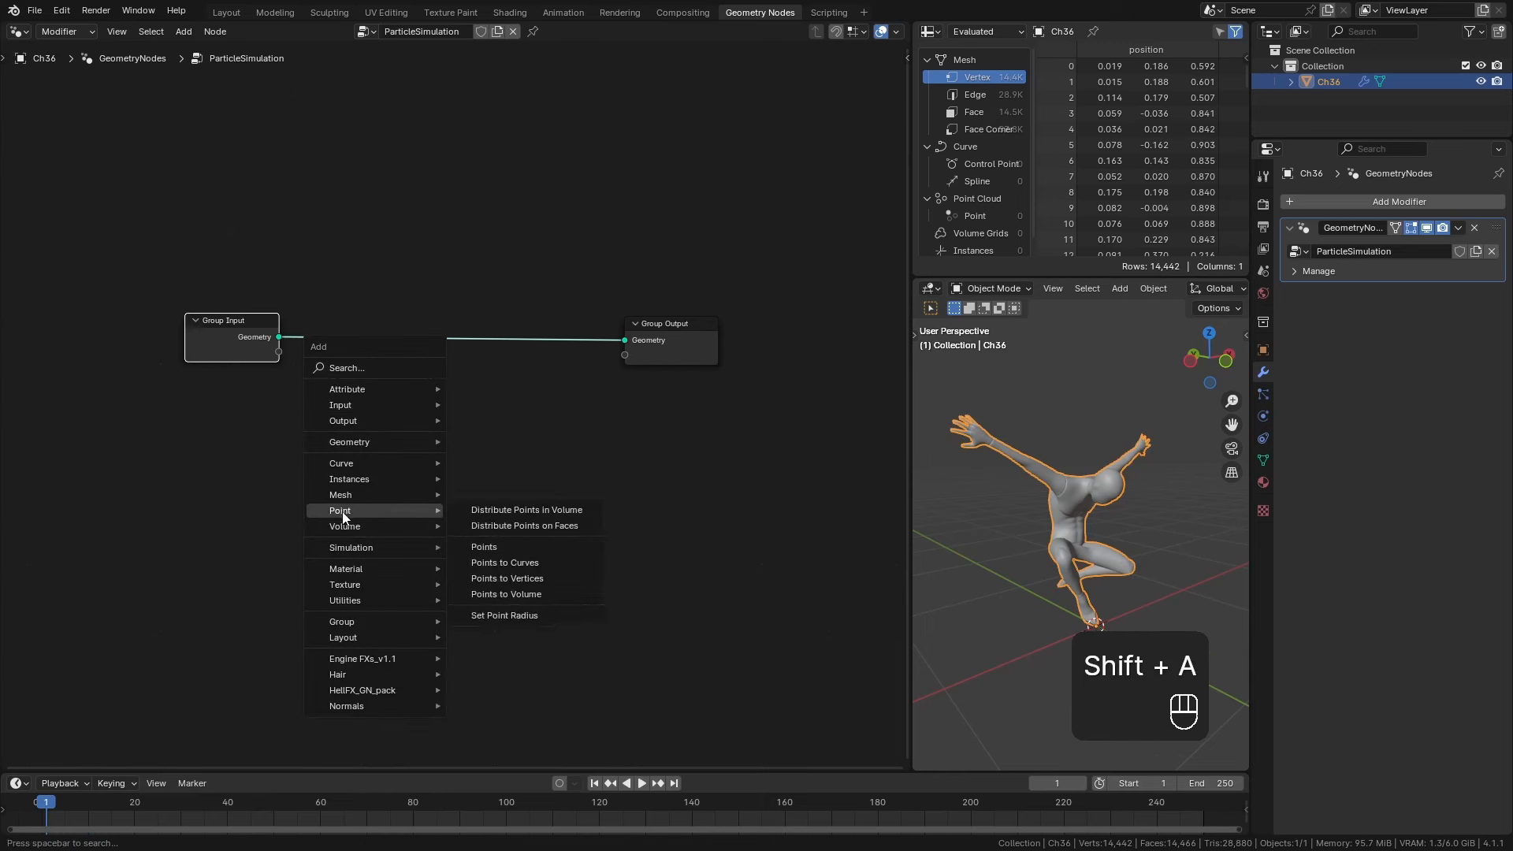
left_click(556, 529)
left_click(317, 319)
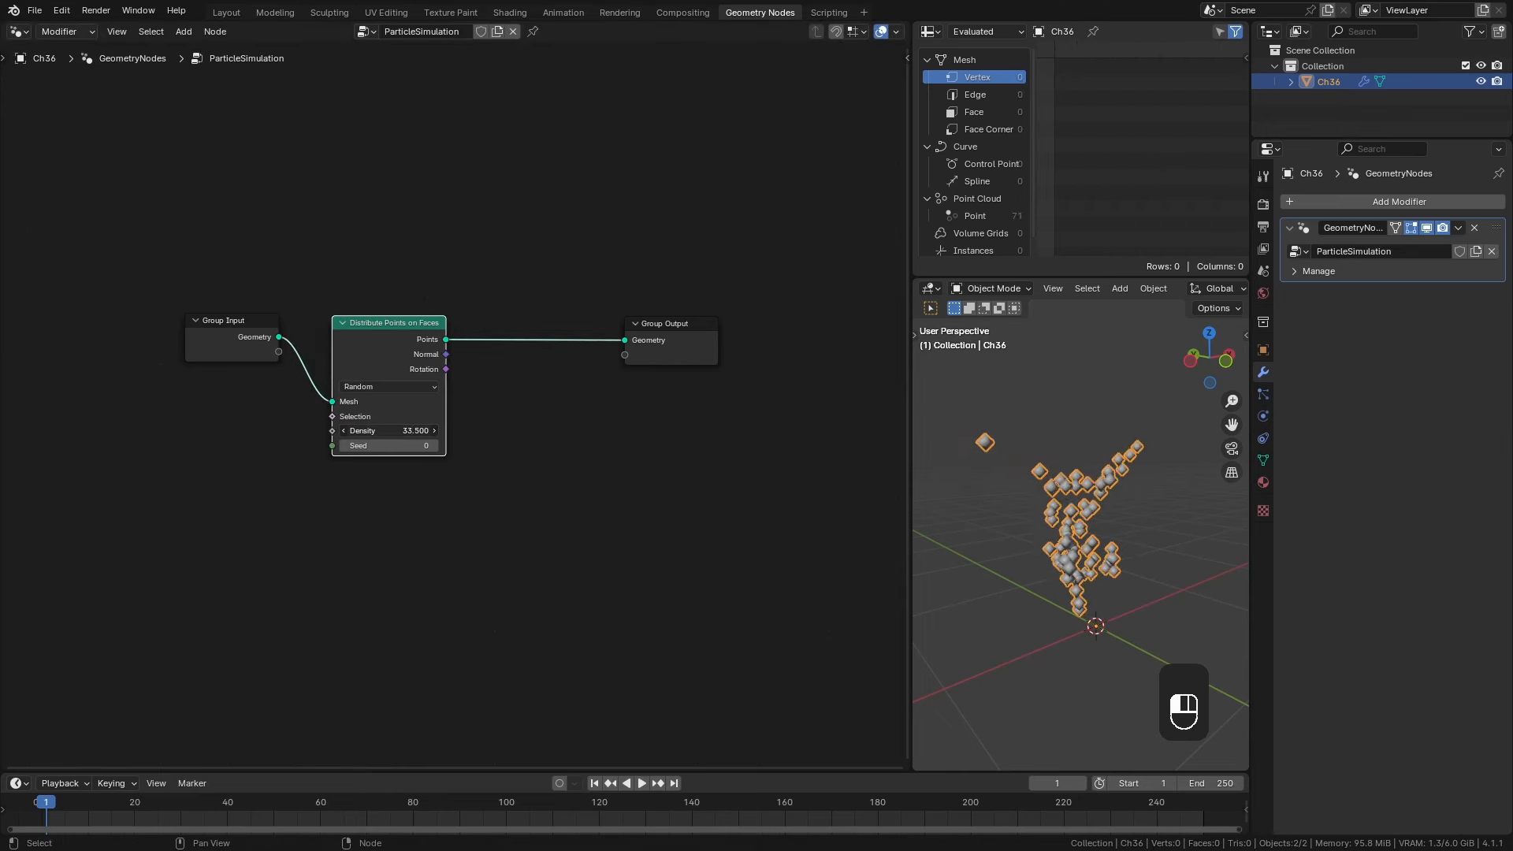
left_click_drag(386, 430, 473, 430)
Add a Set Point Radius node between Distribute Points on Faces and Group Output, spacing the nodes out.
scroll(456, 397, "up", 3)
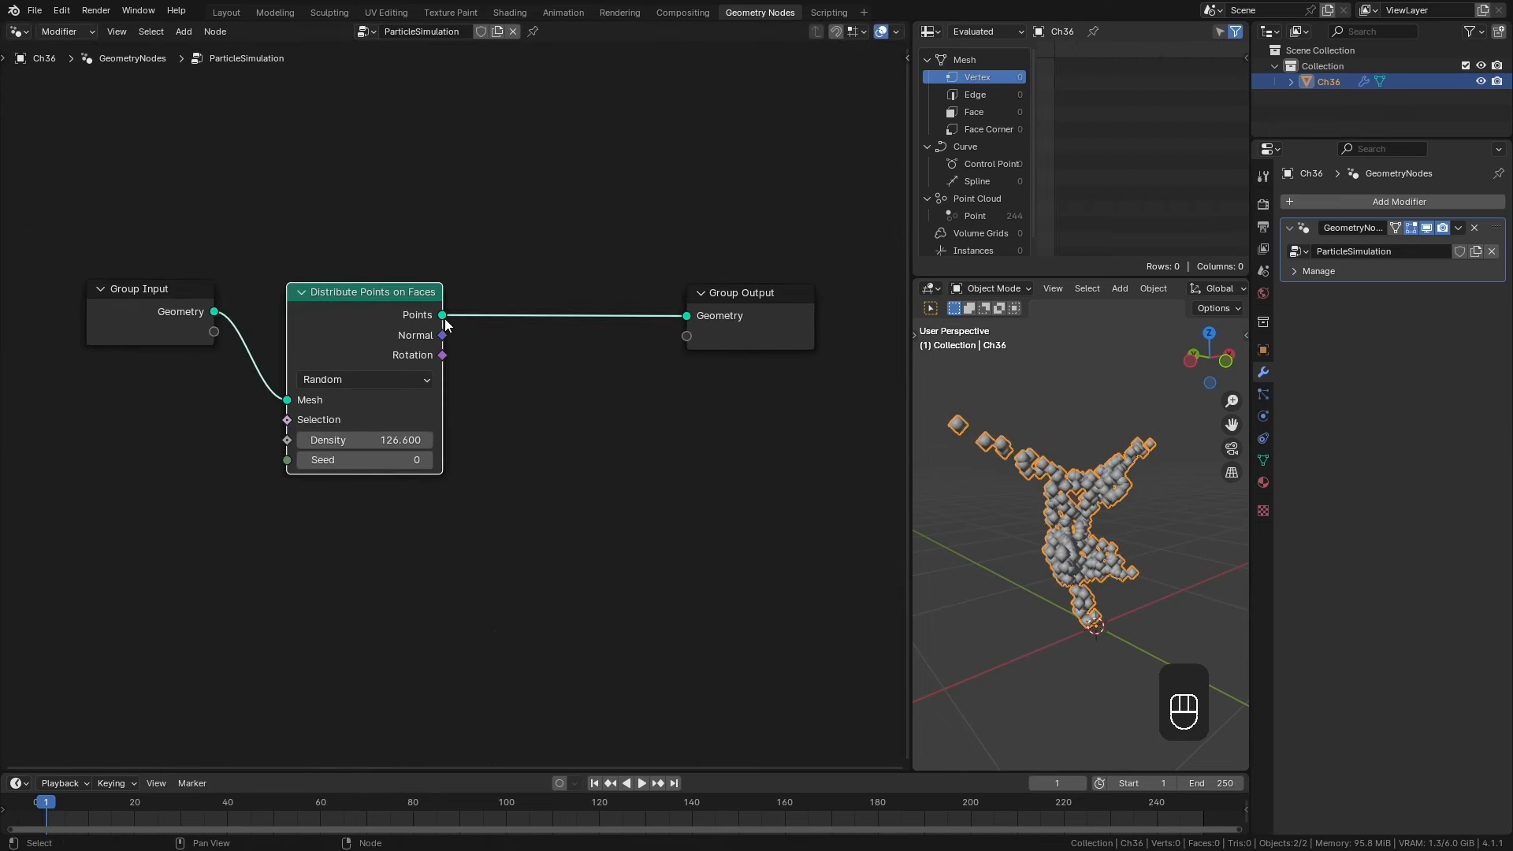
left_click_drag(443, 315, 529, 396)
type("radi")
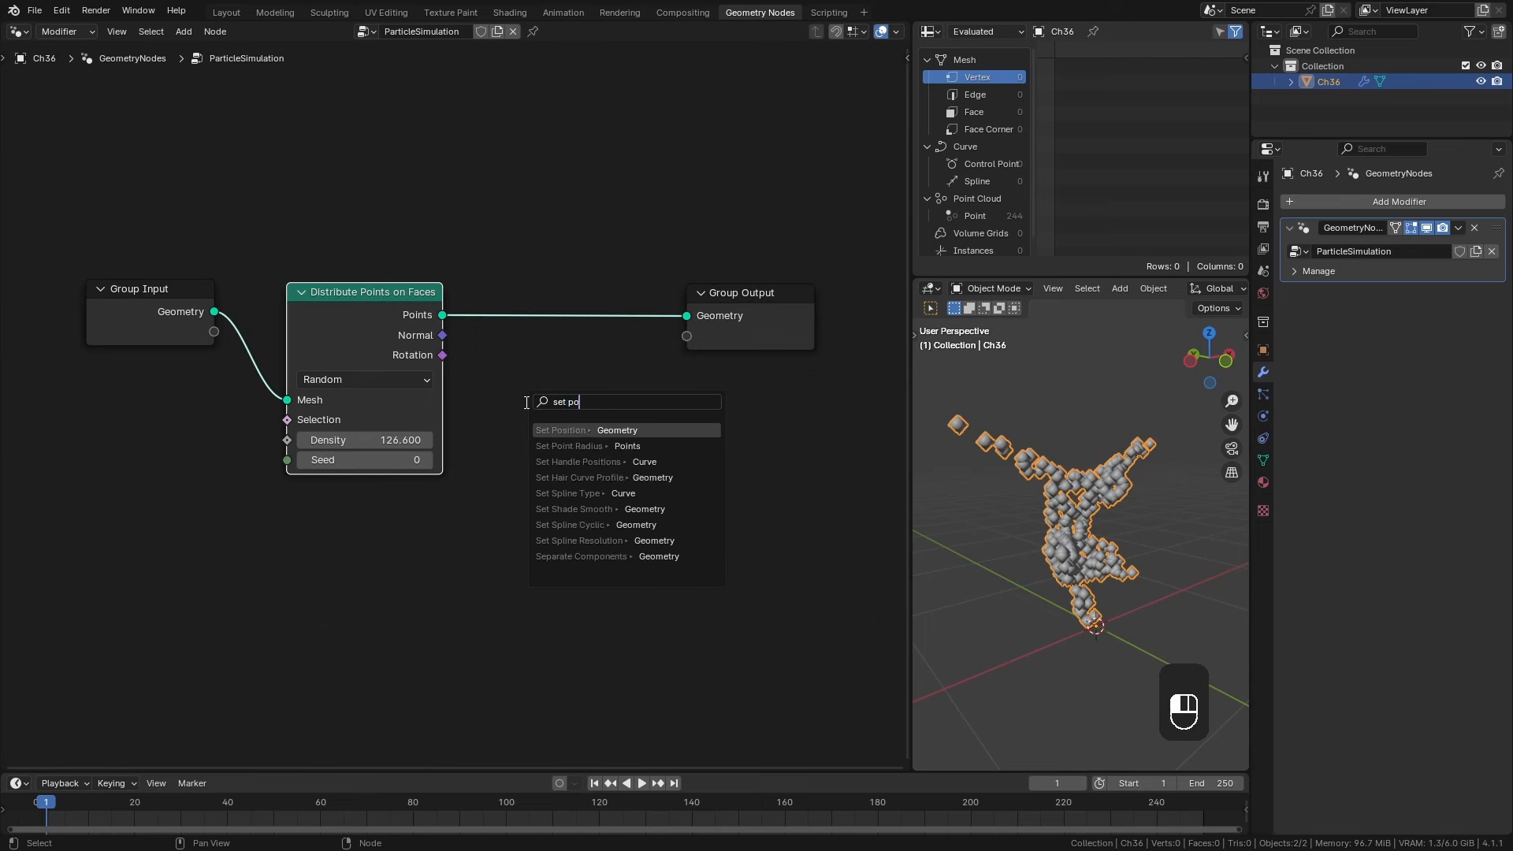
key("Return")
left_click(531, 339)
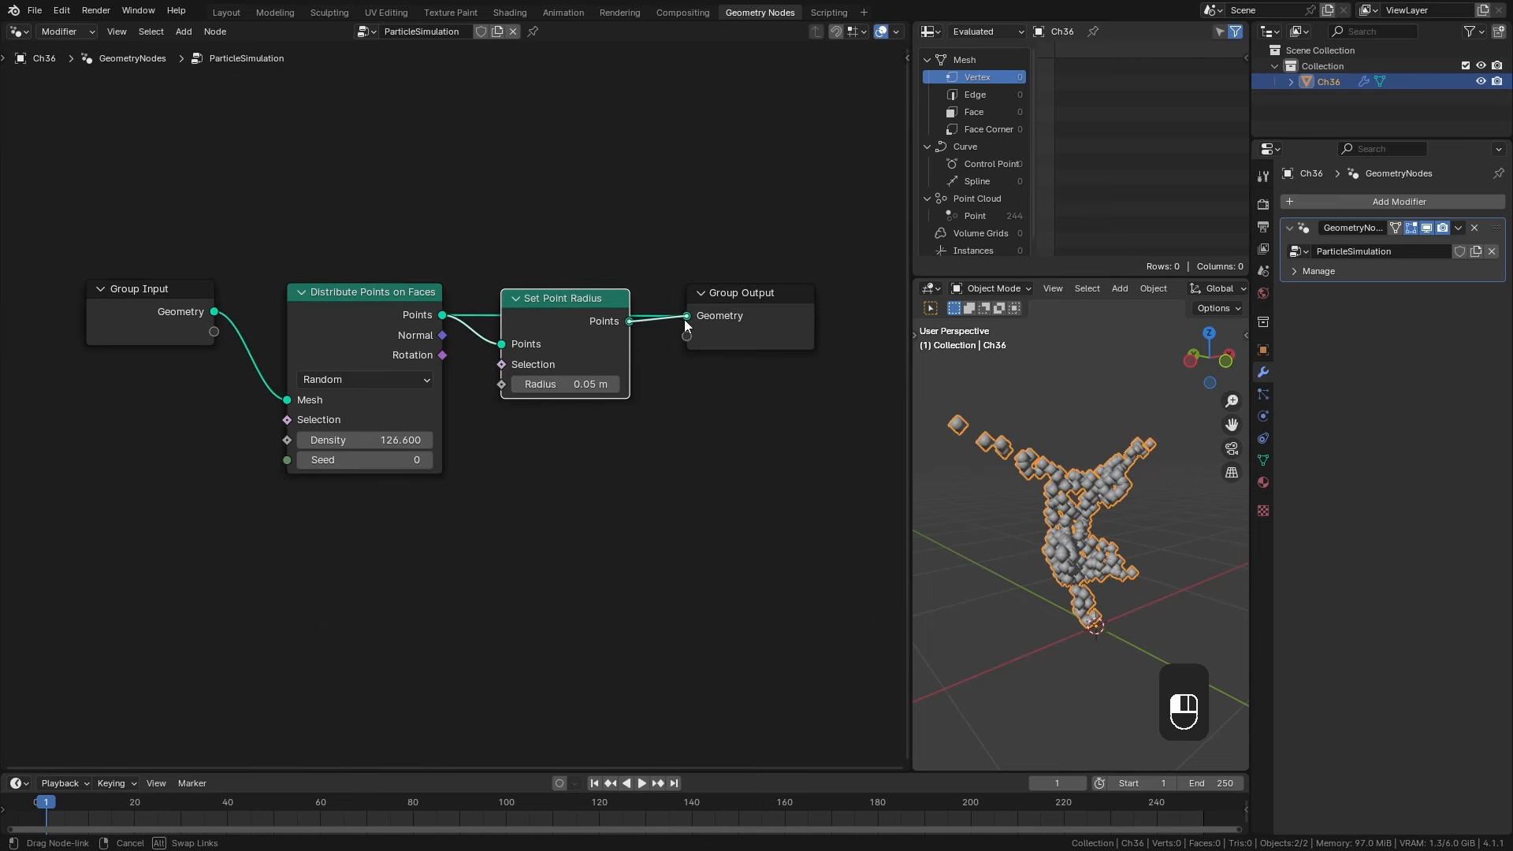
left_click_drag(684, 319, 685, 318)
left_click_drag(717, 312, 773, 312)
left_click_drag(581, 313, 602, 293)
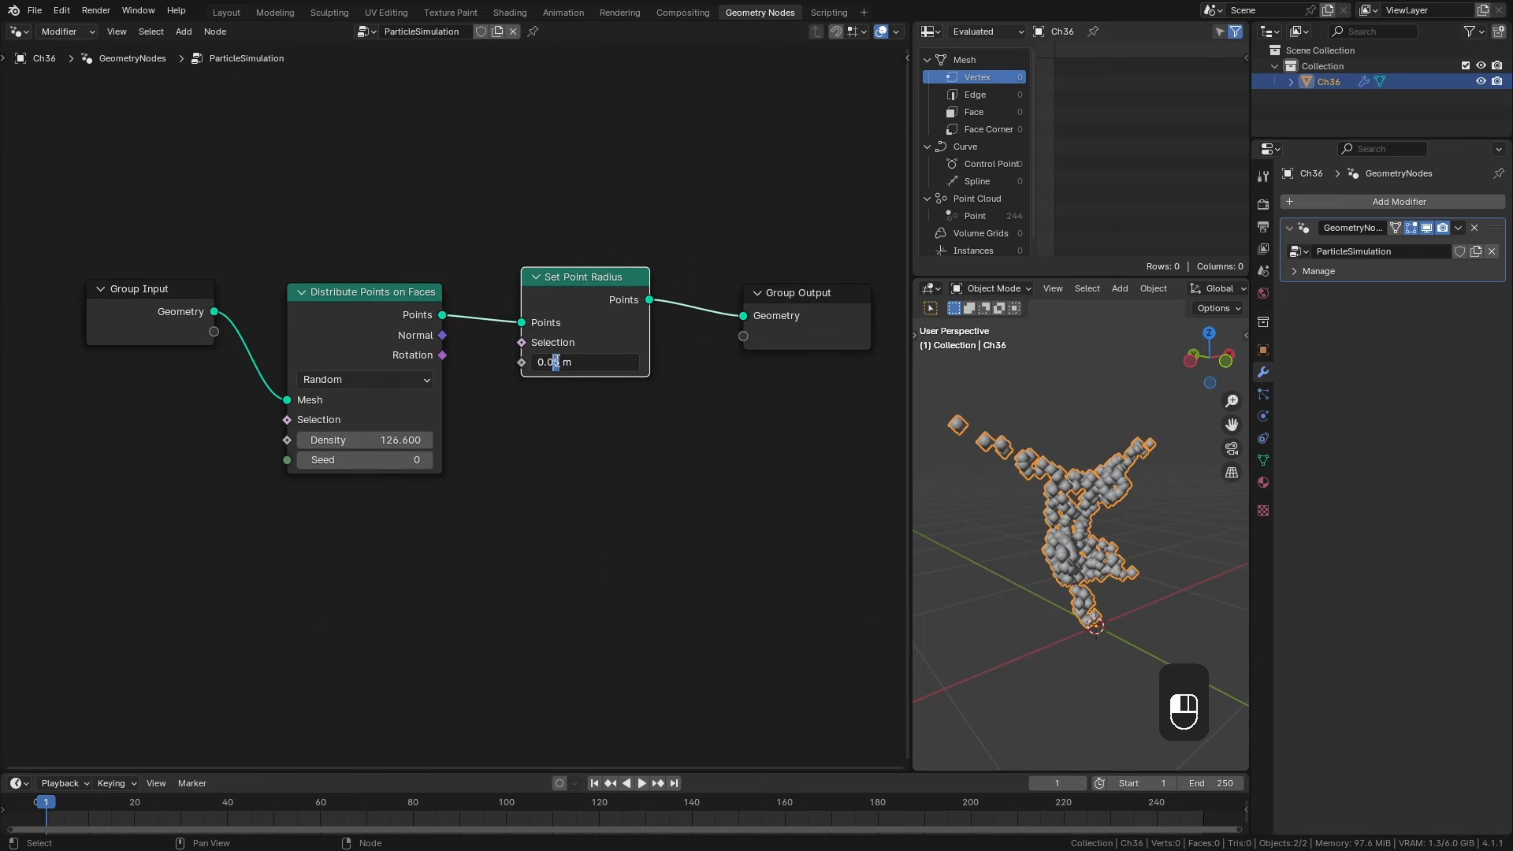
Set the radius in the Set Point Radius node to 0.01 m and deselect the figure.
type("1")
key("Return")
left_click(1009, 561)
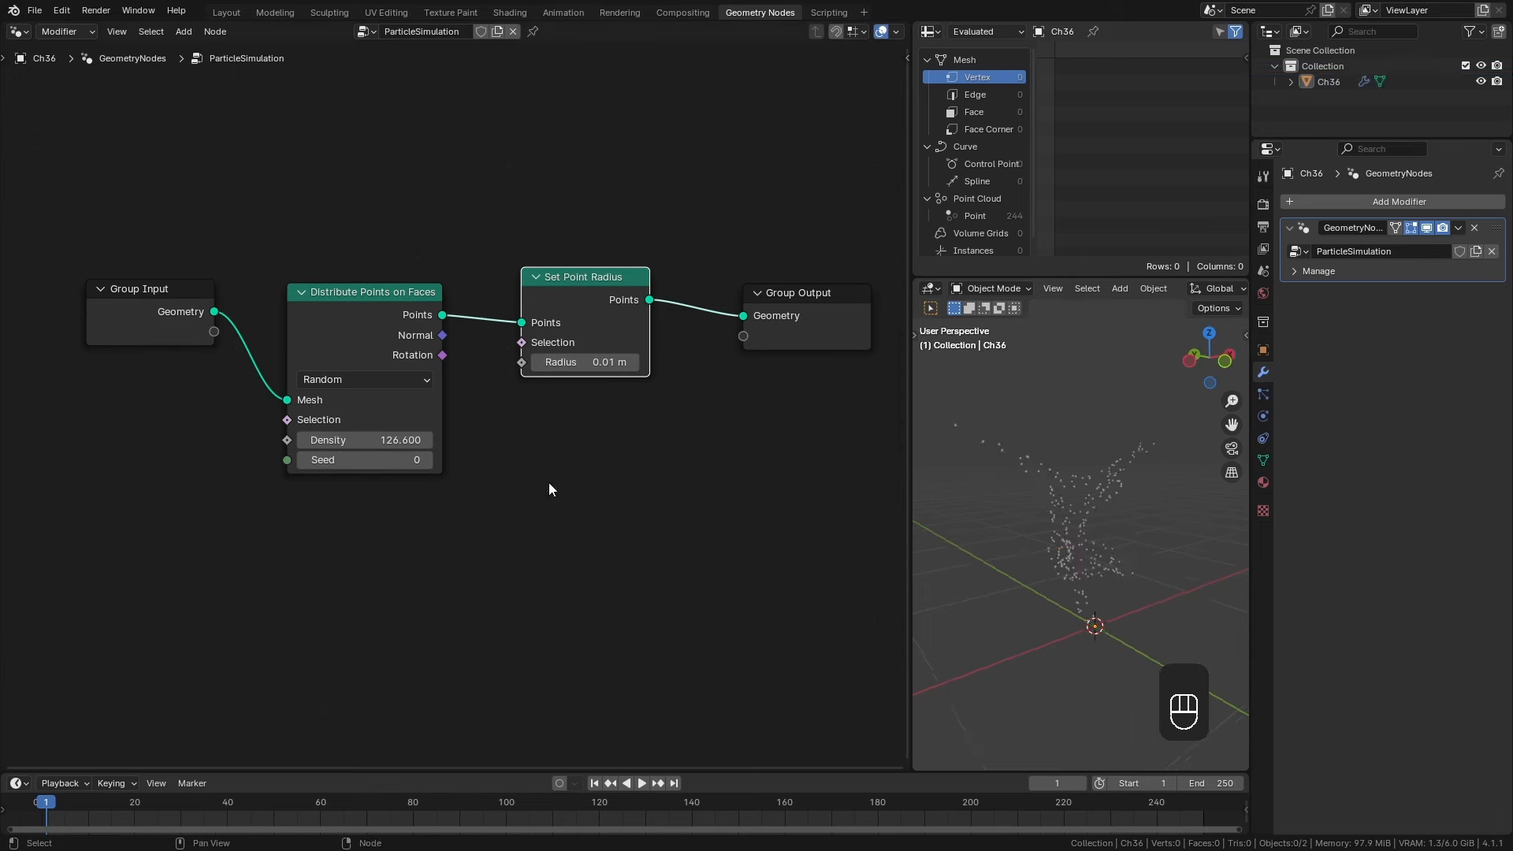
Set the density of the Distribute Points on Faces node to 500.
double_click(340, 440)
type("500")
key("Return")
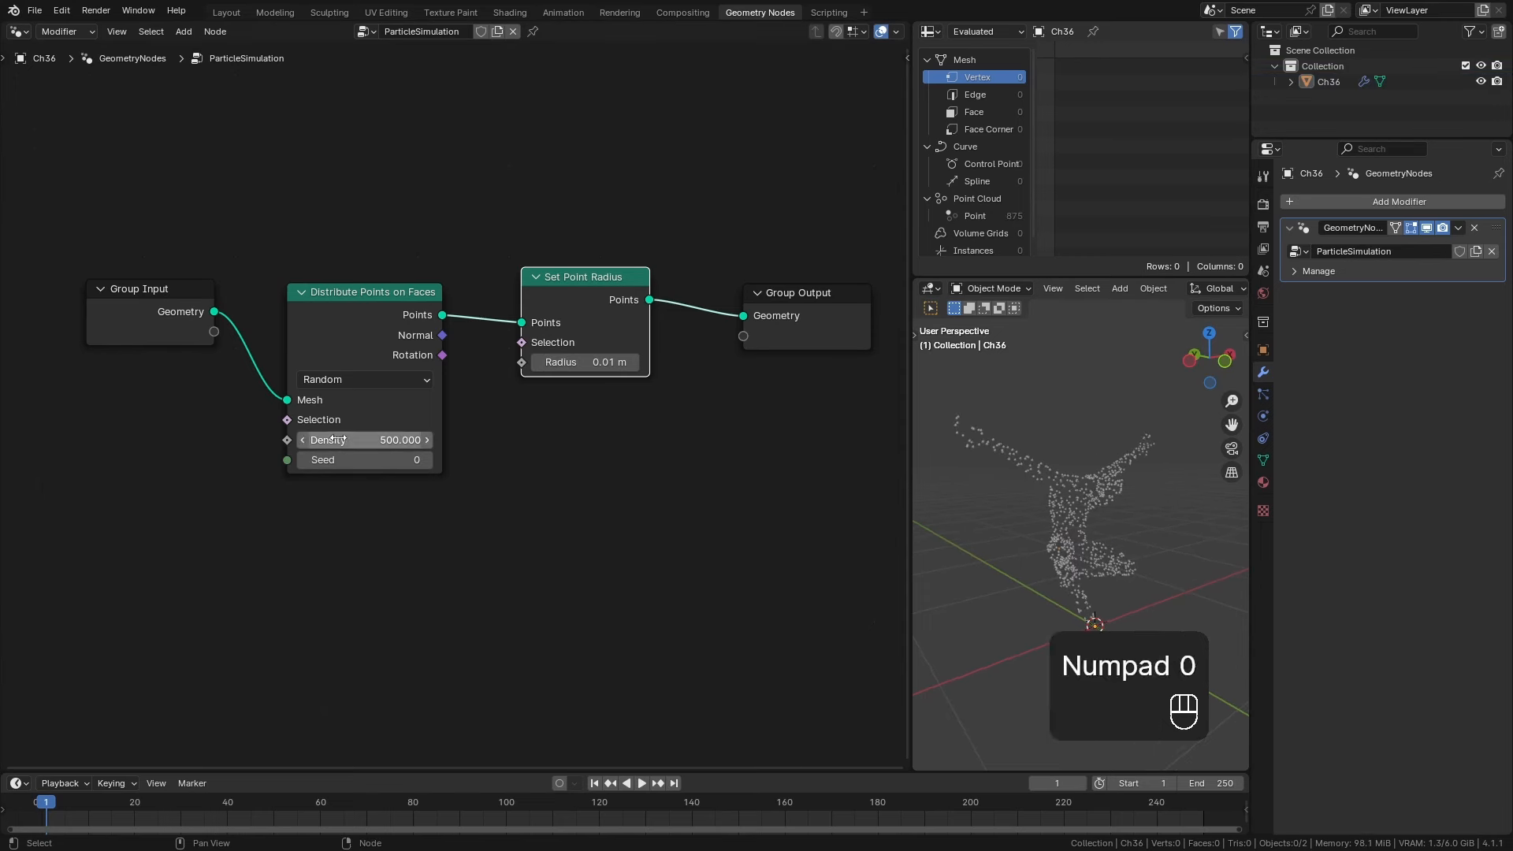
middle_click_drag(1146, 559, 1064, 552)
Move Group Input higher and the Distribute Points on Faces and Set Point Radius pair lower to free space above them.
left_click_drag(586, 277, 553, 269)
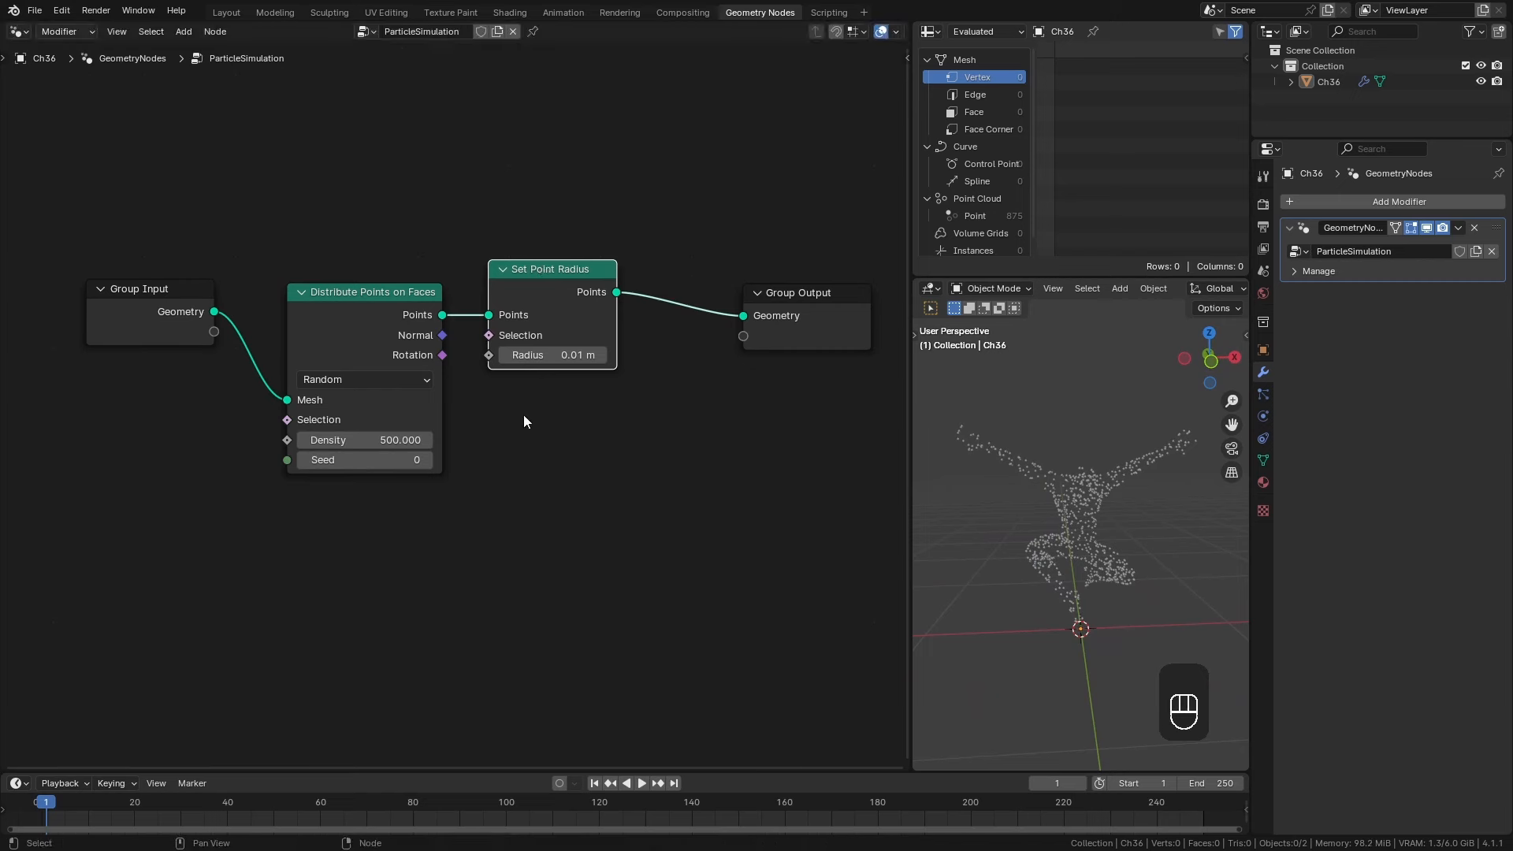
middle_click_drag(275, 368, 300, 410)
left_click_drag(186, 357, 146, 283)
left_click_drag(276, 300, 556, 476)
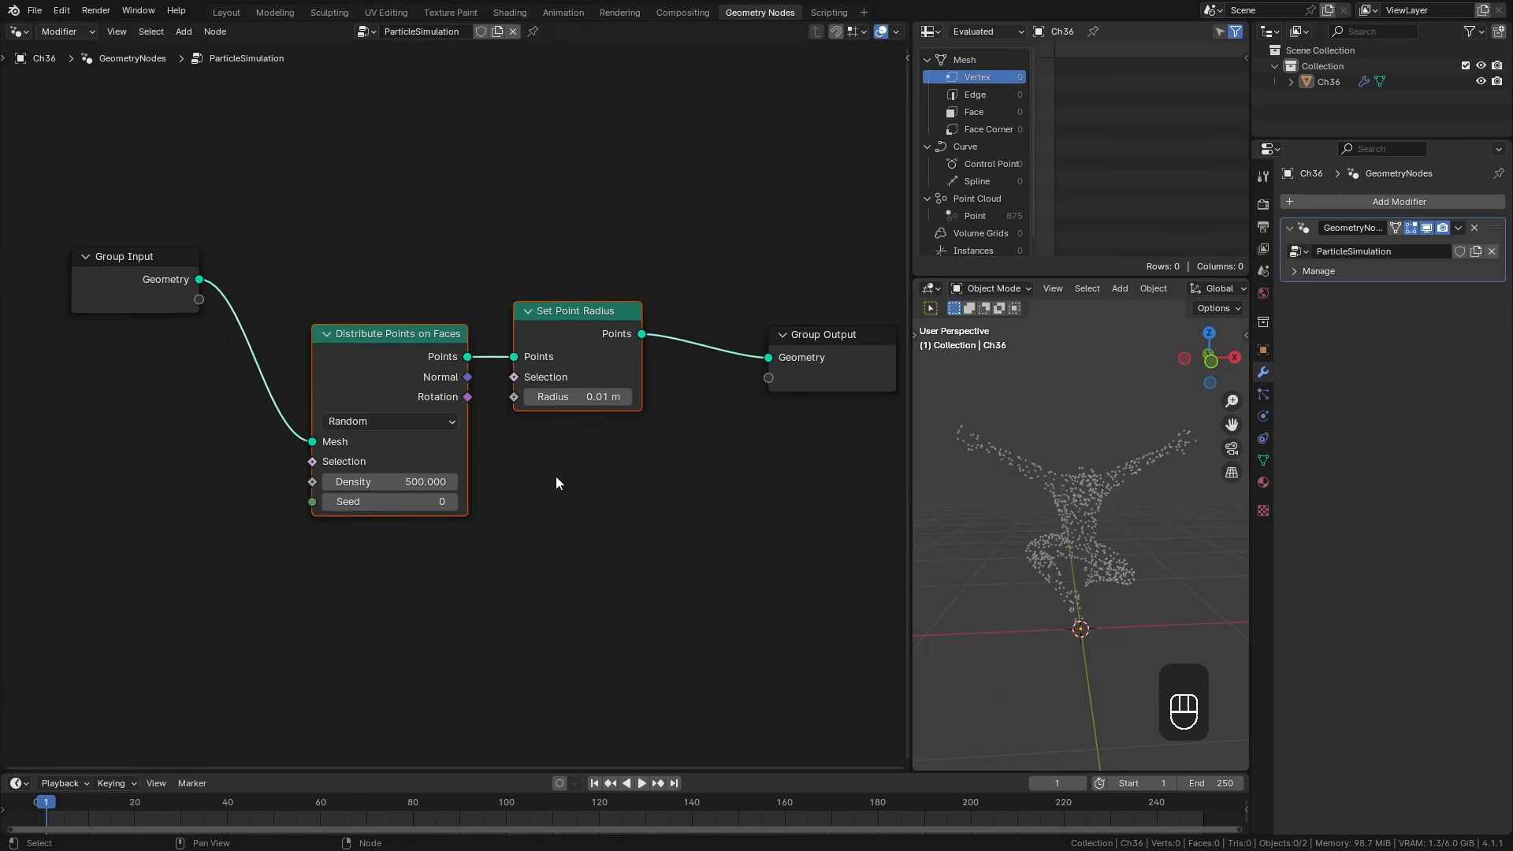
left_click_drag(575, 315, 553, 342)
Add a Join Geometry node above the Set Point Radius node.
key("shift+a")
left_click(507, 47)
type("joi")
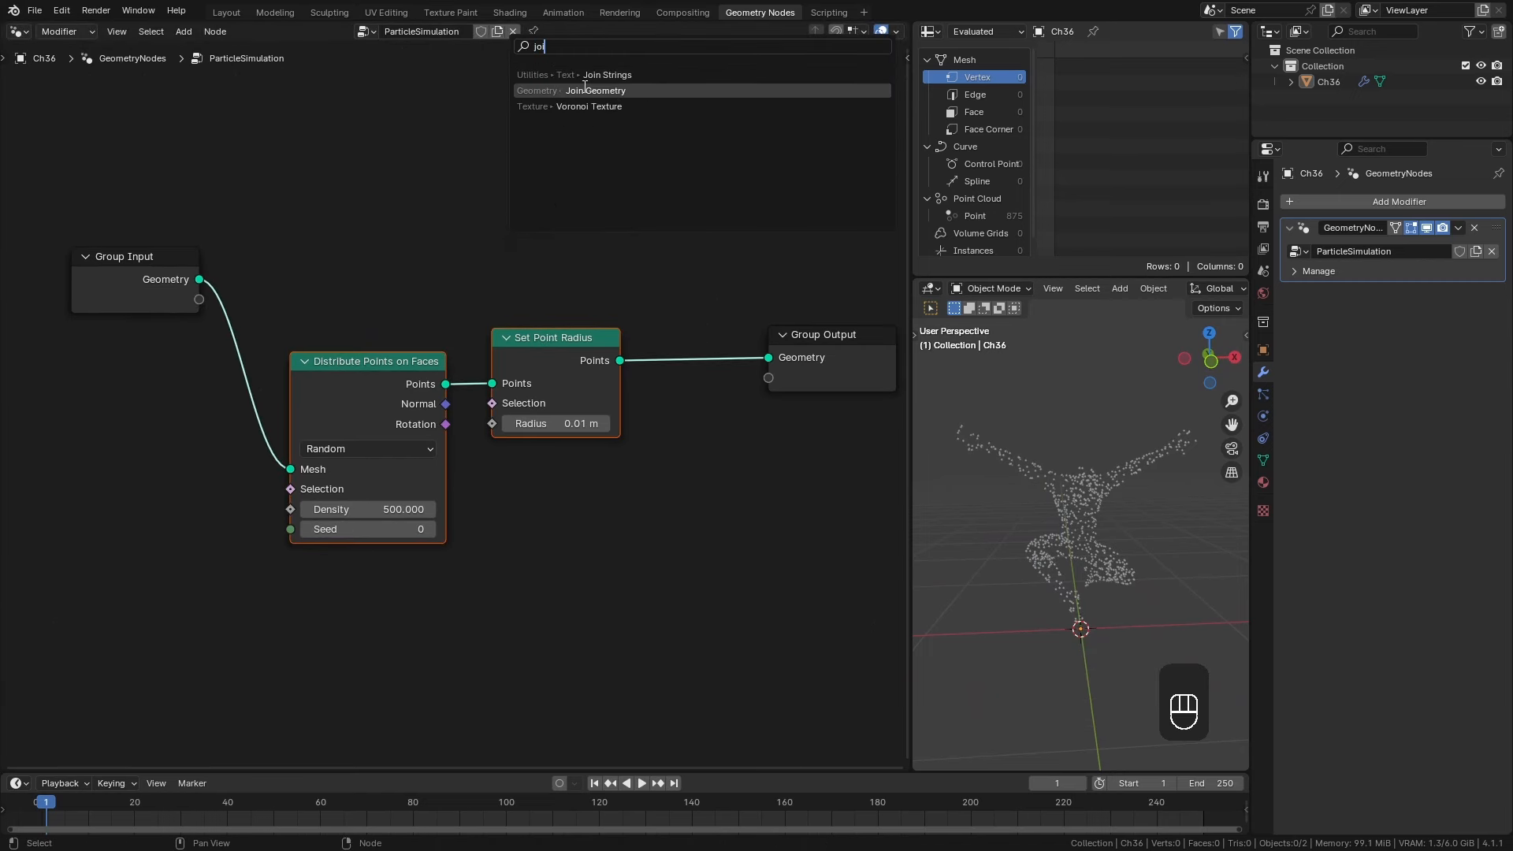
left_click(619, 90)
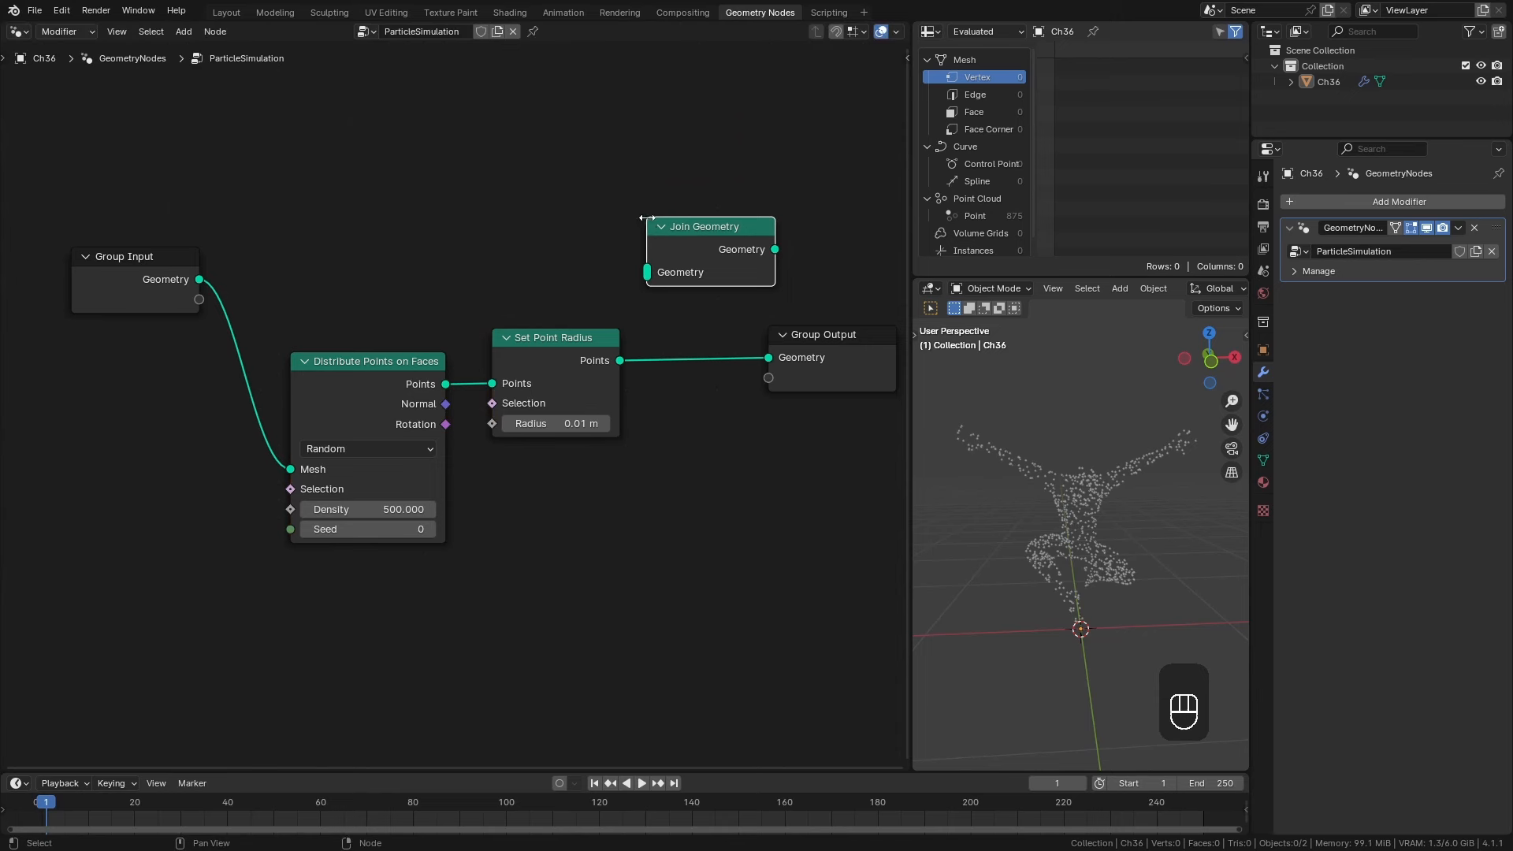
Route the Set Point Radius points and the original geometry through Join Geometry to Group Output, and delete the Join Geometry node after viewing the result.
left_click_drag(621, 360, 641, 283)
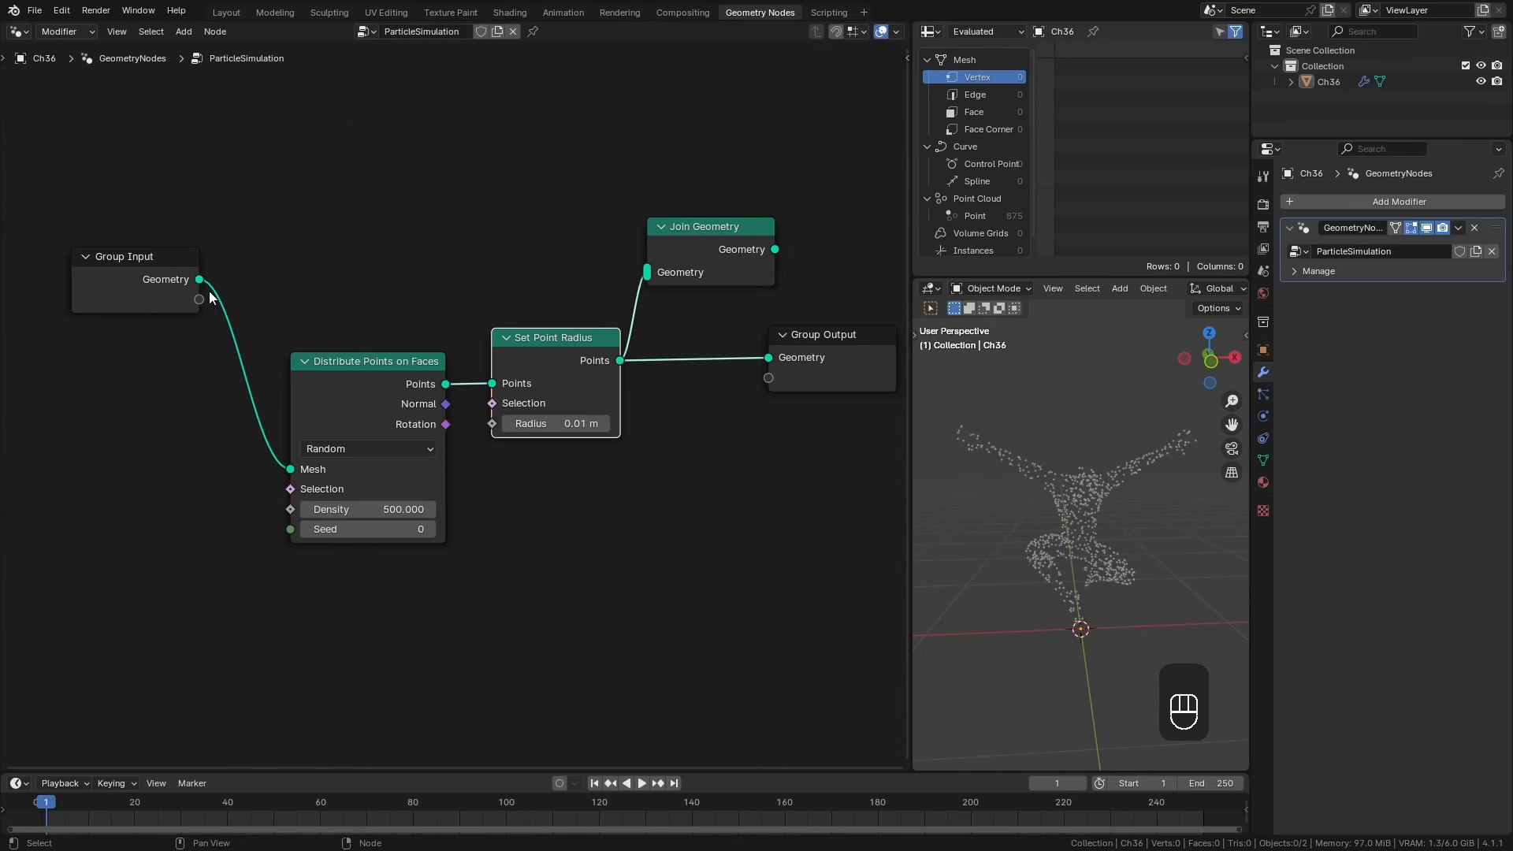
left_click_drag(200, 279, 655, 275)
left_click_drag(775, 250, 769, 359)
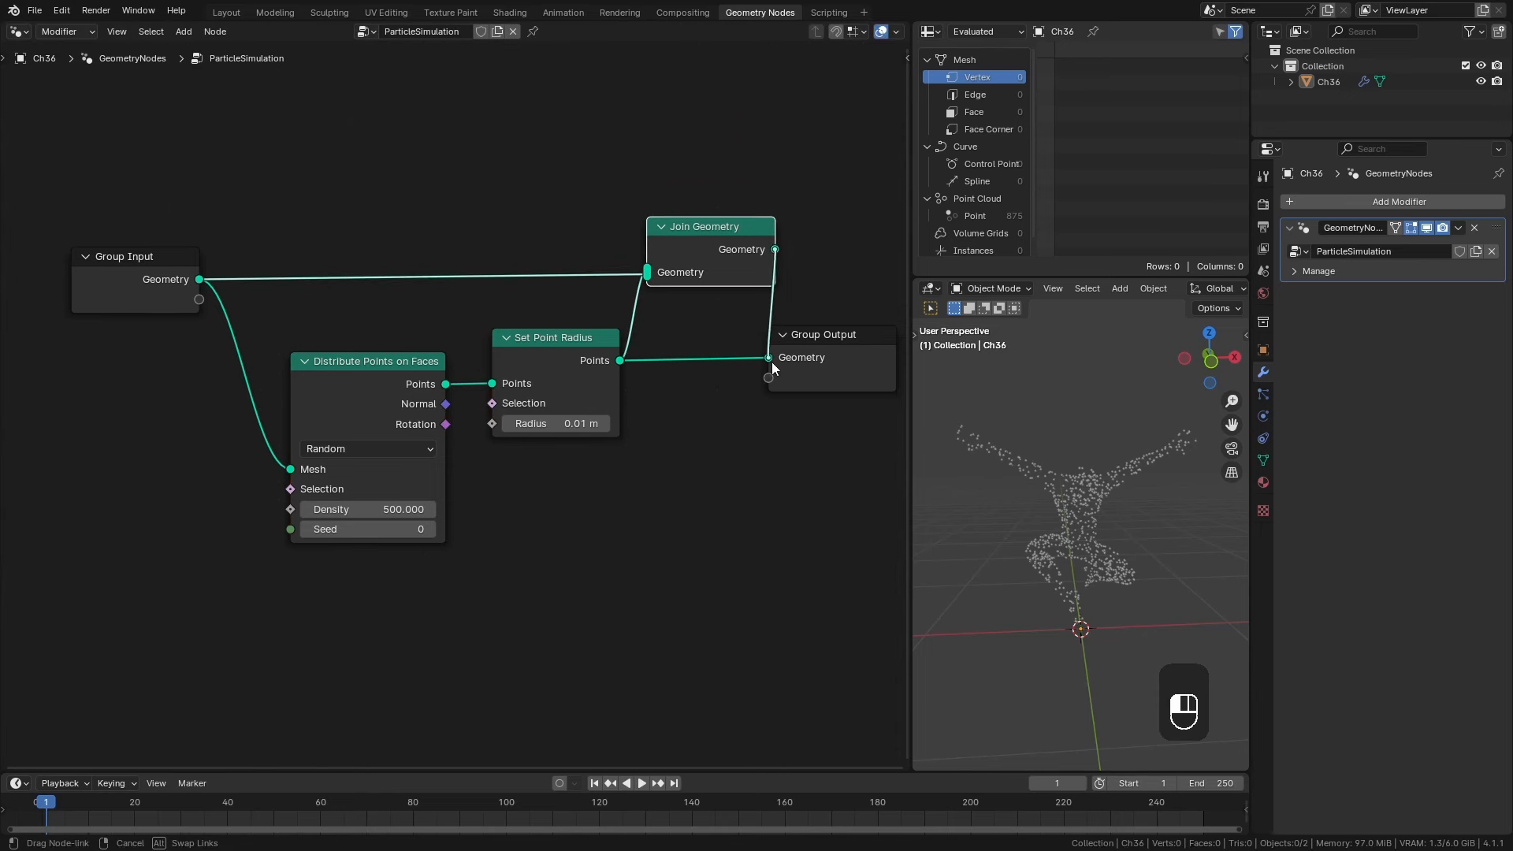
scroll(1014, 535, "up", 3)
middle_click_drag(1017, 537, 1064, 533)
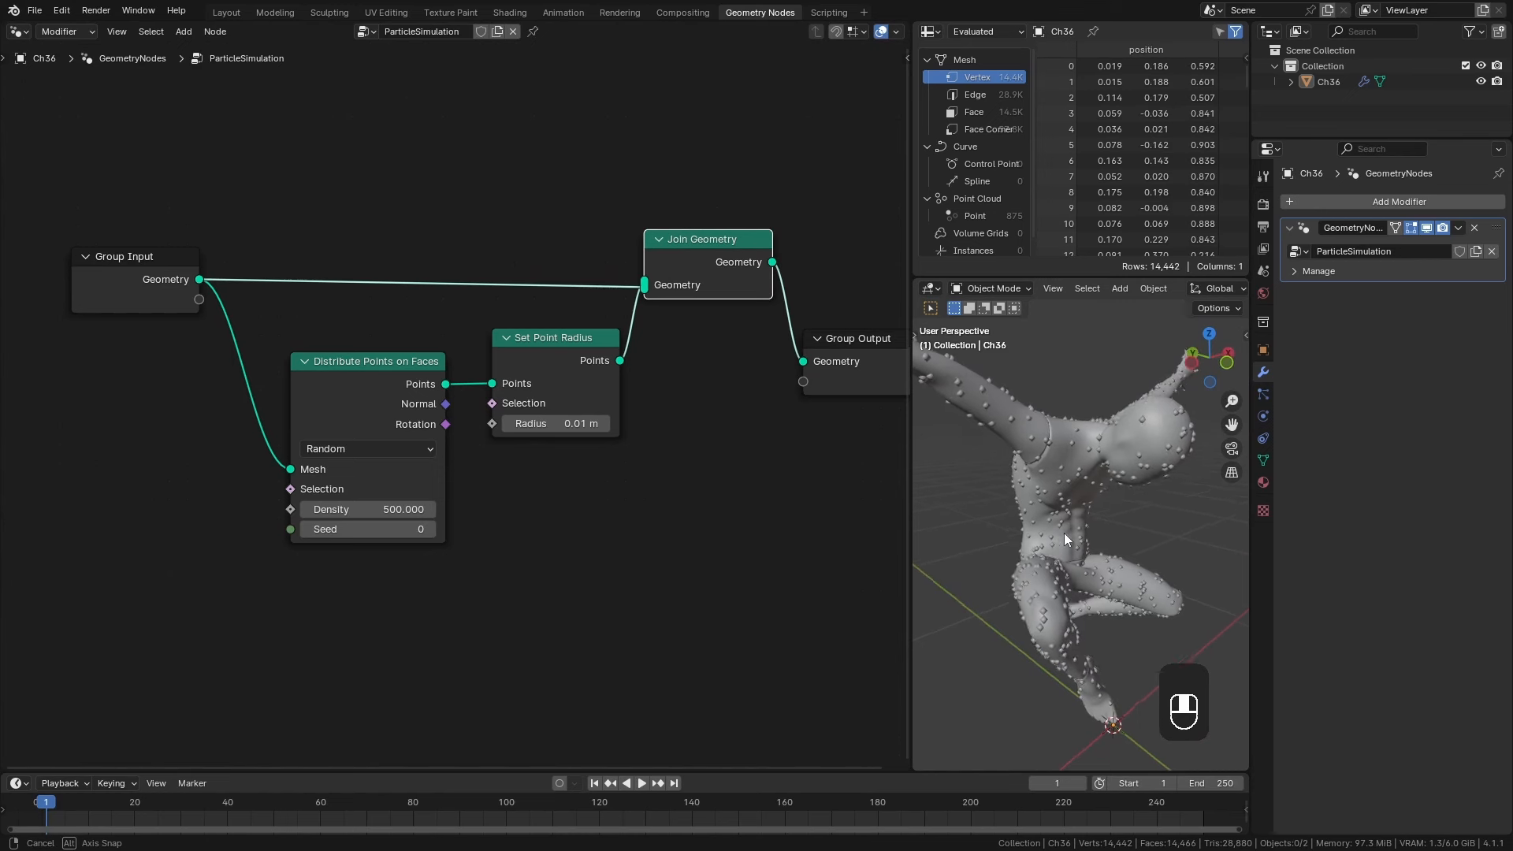
key("x")
Merge Set Point Radius and Group Input into a Join Geometry node with Node Wrangler and link it to Group Output.
right_click_drag(575, 358, 139, 271, "ctrl+shift")
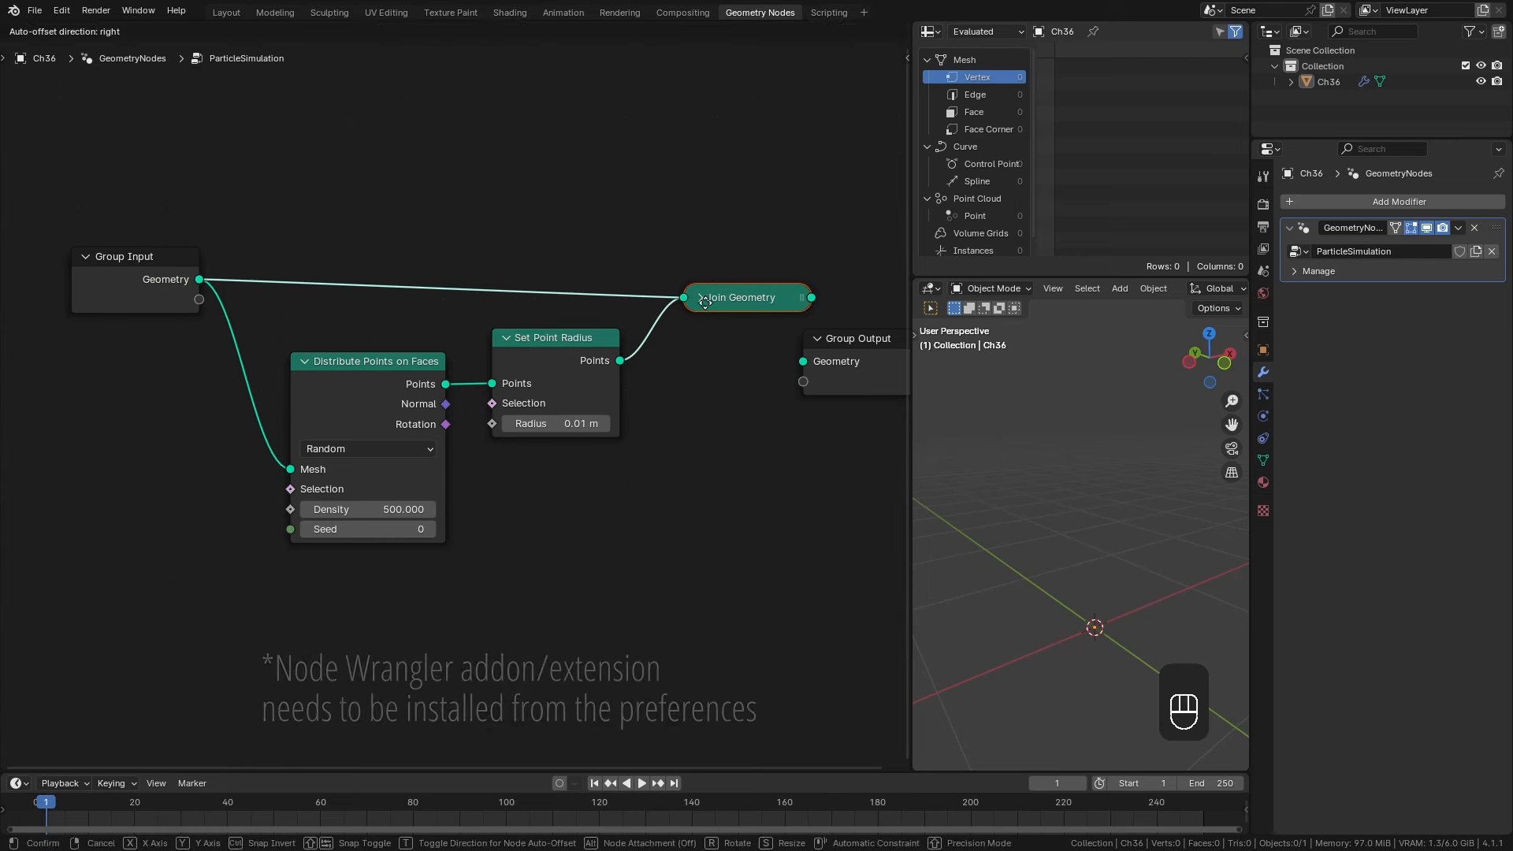
left_click_drag(753, 296, 715, 286)
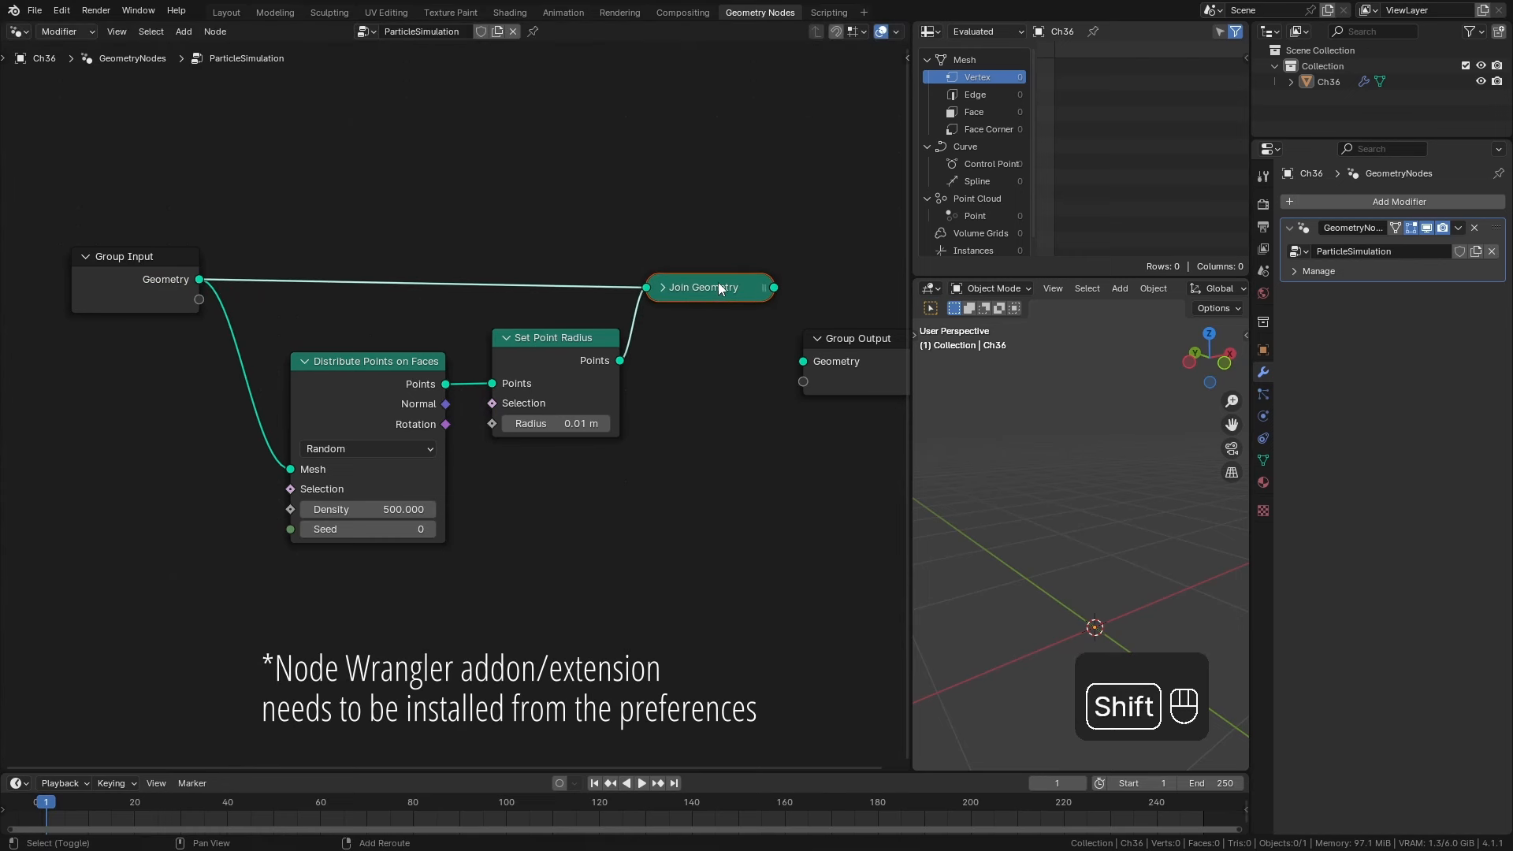
left_click(719, 289, "alt+shift")
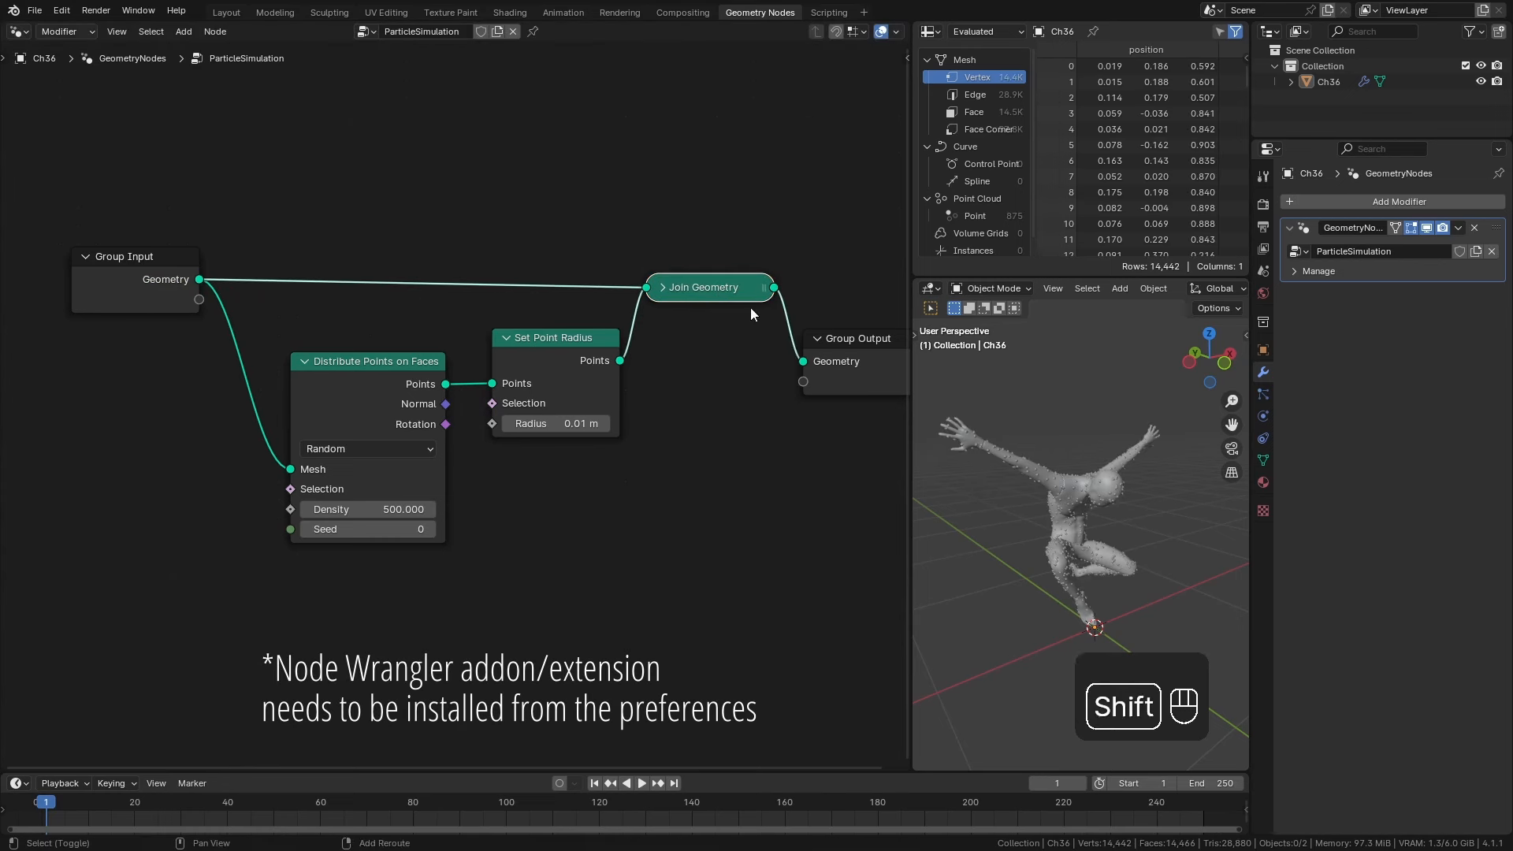
left_click_drag(846, 383, 861, 377)
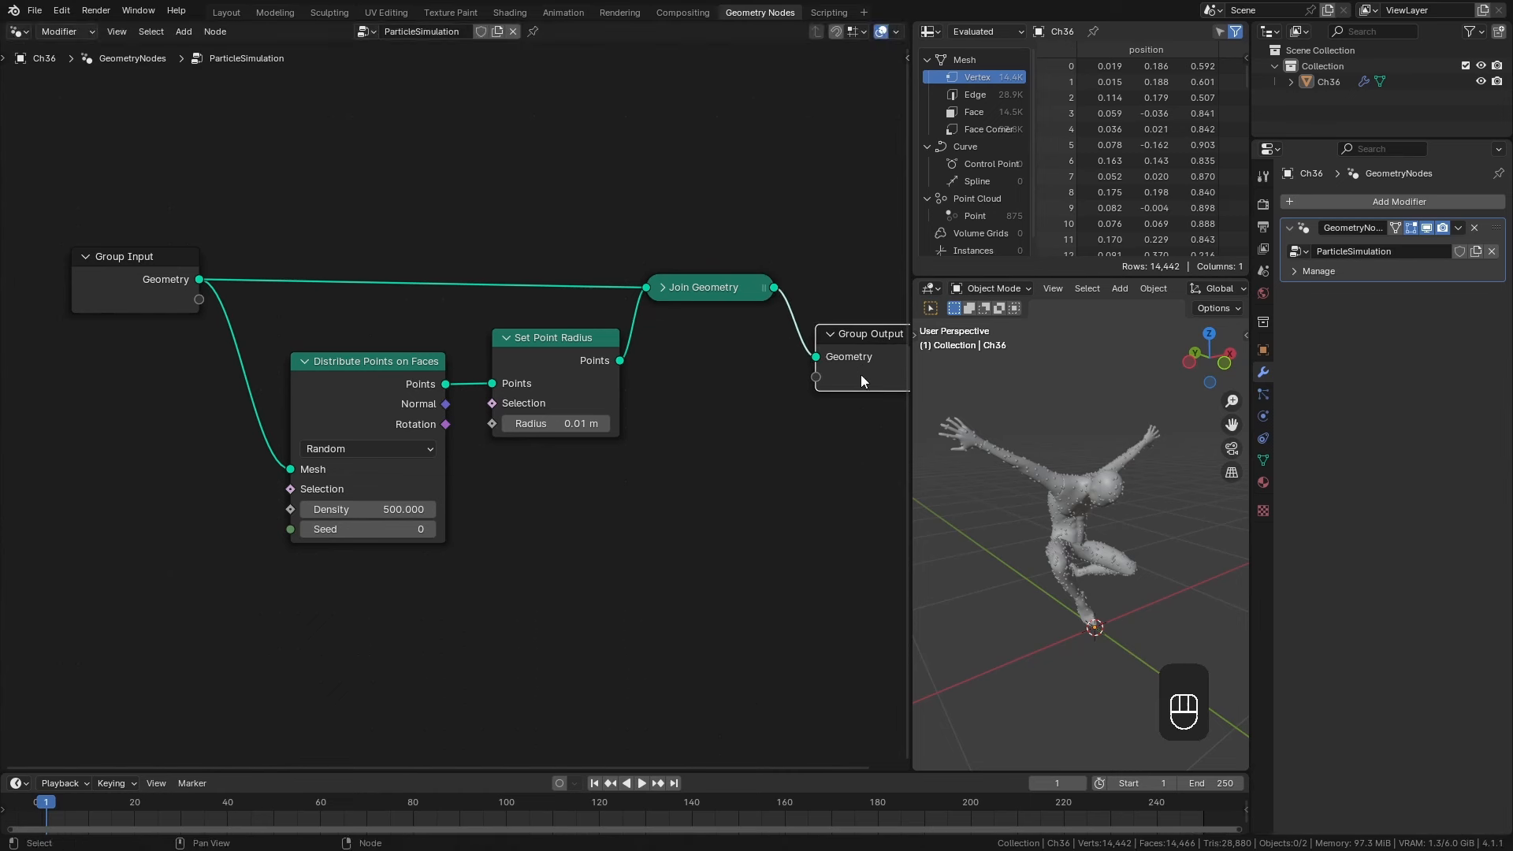
middle_click_drag(716, 305, 680, 313)
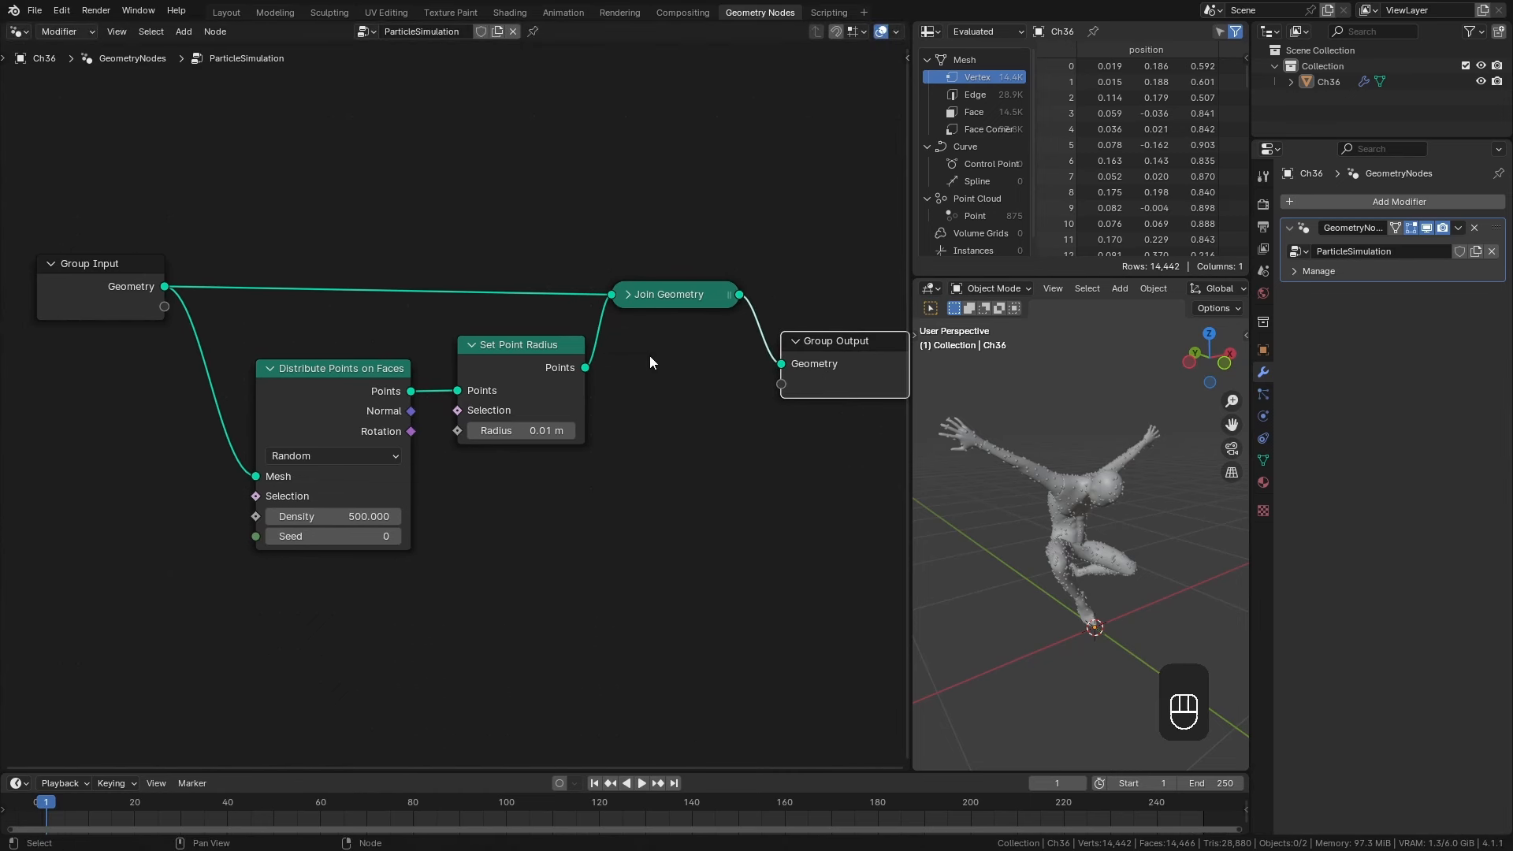
Preview the Join Geometry output through a Viewer node and delete that Viewer.
left_click(679, 290, "ctrl+shift")
left_click_drag(844, 295, 826, 226)
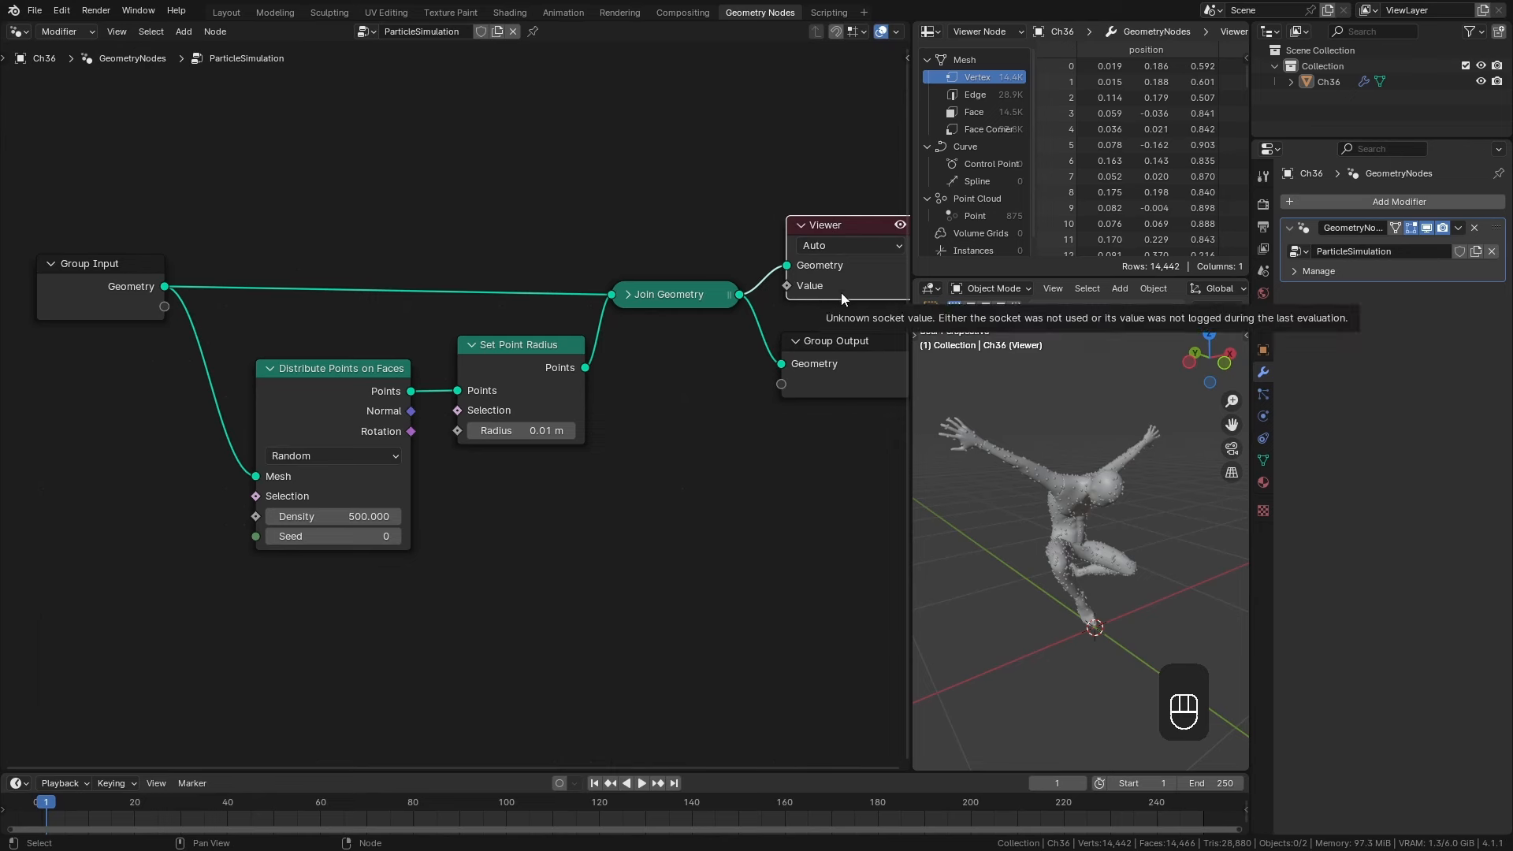
key("x")
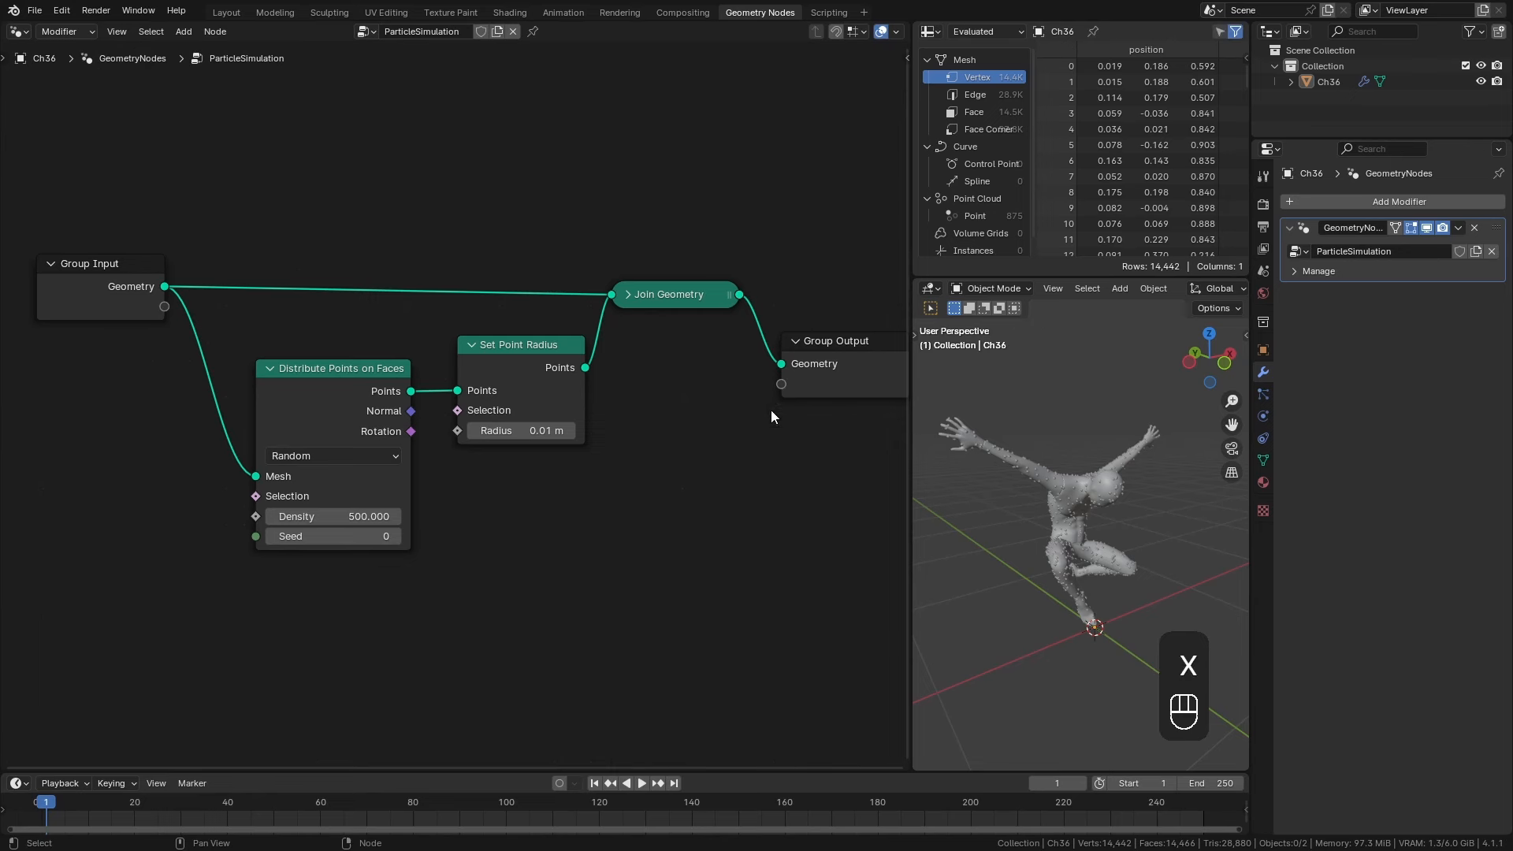
Return to the Layout workspace and turn off viewport display of the figure's Geometry Nodes modifier.
middle_click_drag(1019, 585, 1072, 503)
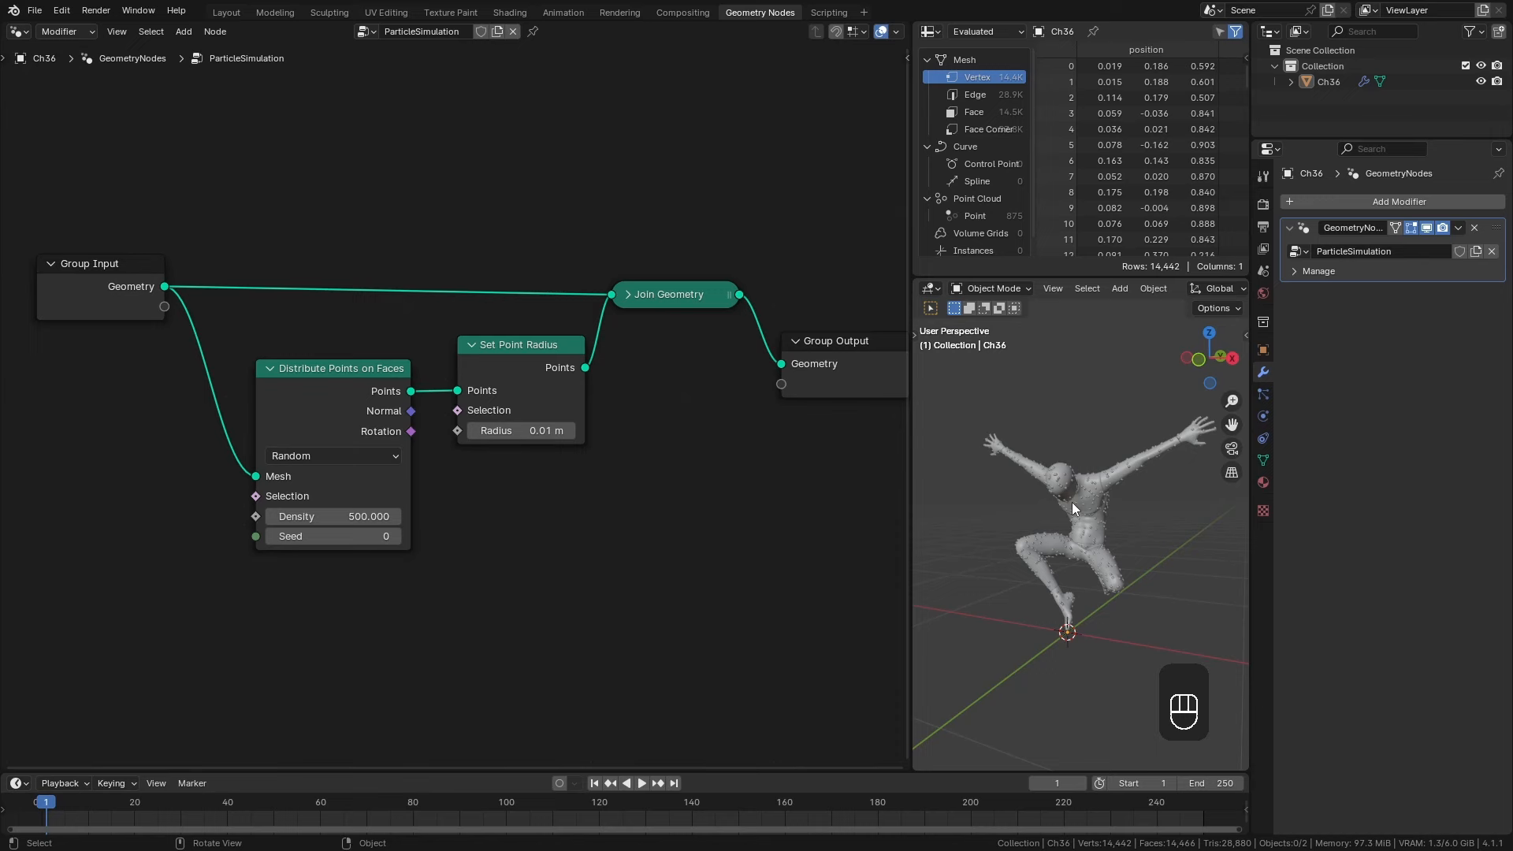
left_click(236, 18)
middle_click_drag(582, 426, 849, 455)
left_click(1263, 390)
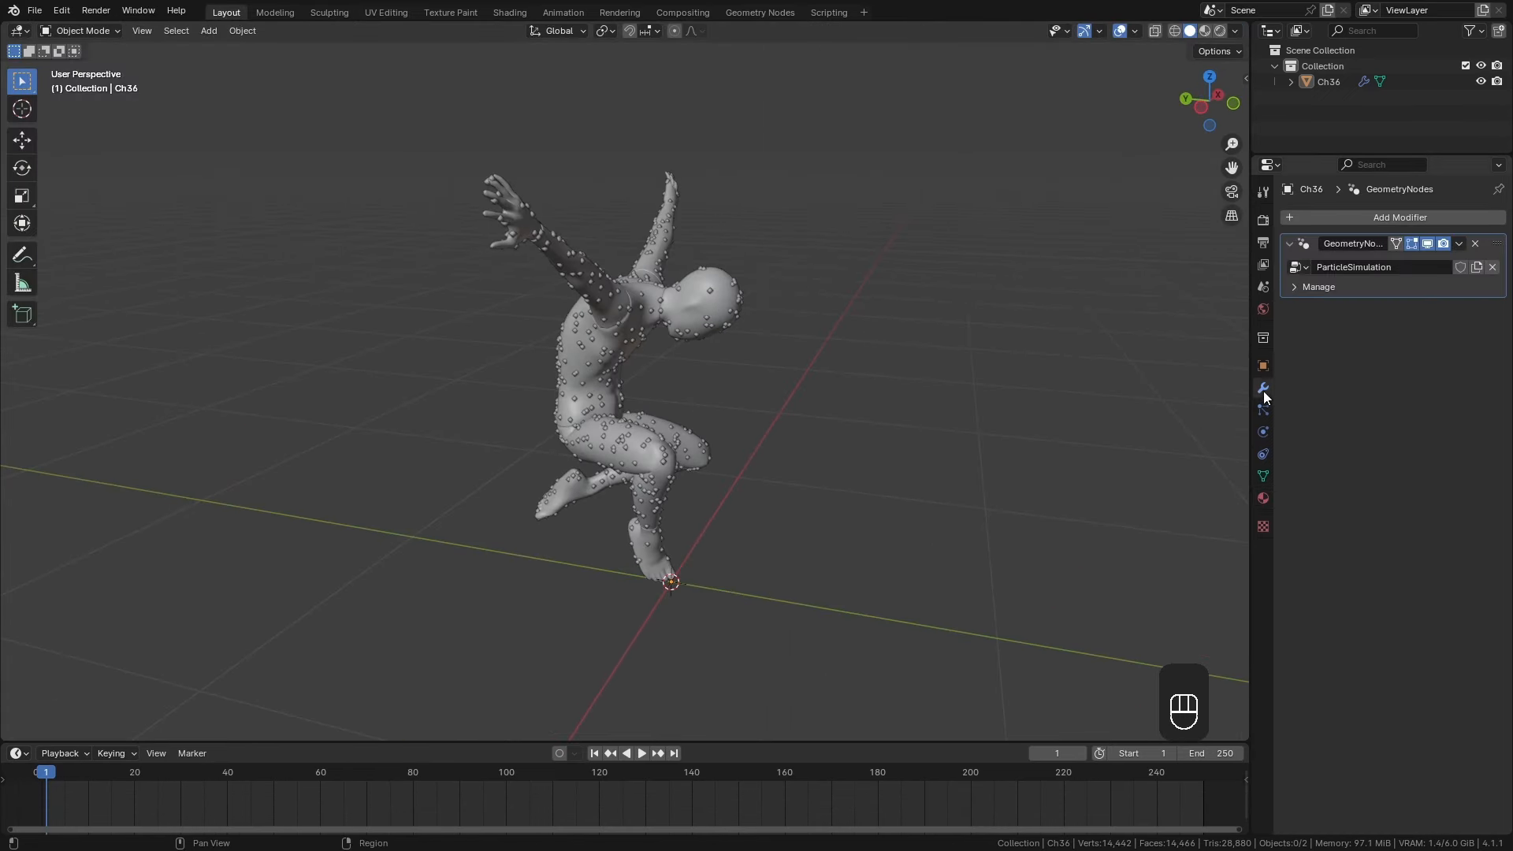
left_click(1428, 244)
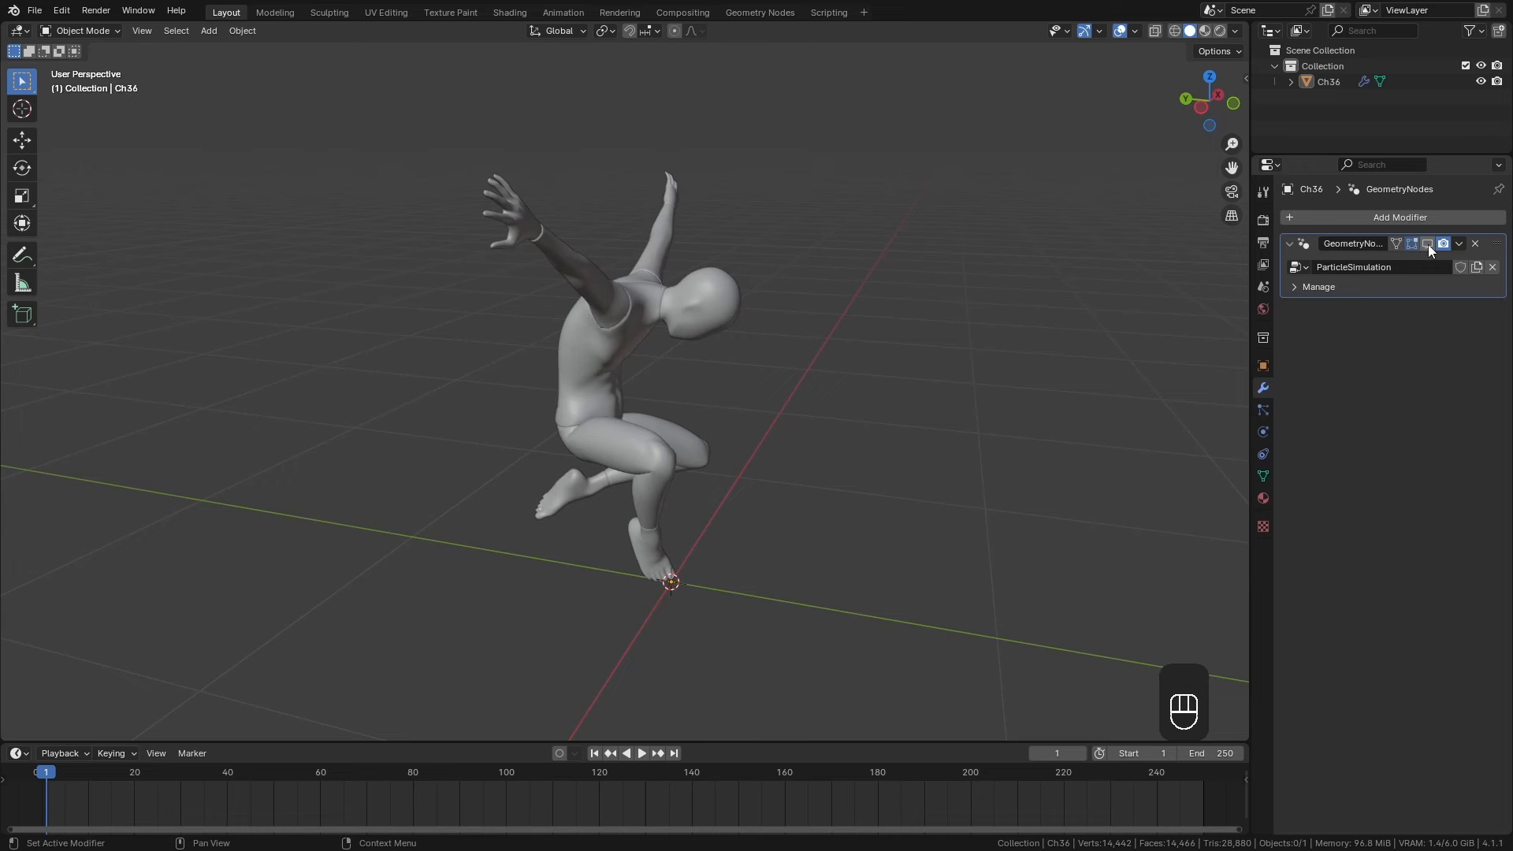
Switch the figure to Weight Paint mode.
key("ctrl+Tab")
left_click(816, 352)
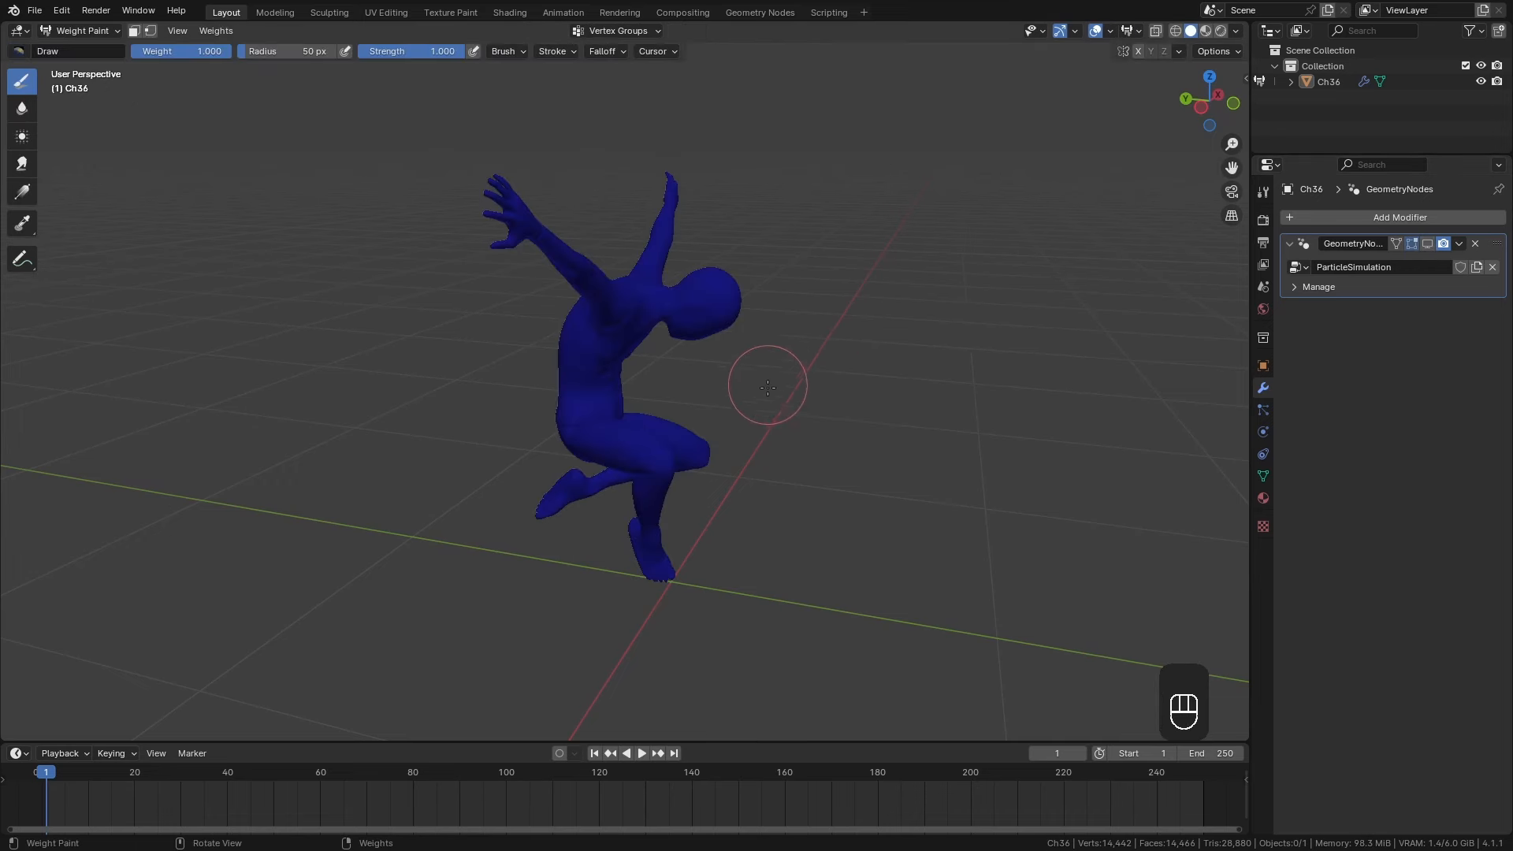
Show the mesh data properties that list the figure's vertex groups.
middle_click_drag(768, 387, 515, 394)
left_click(1263, 477)
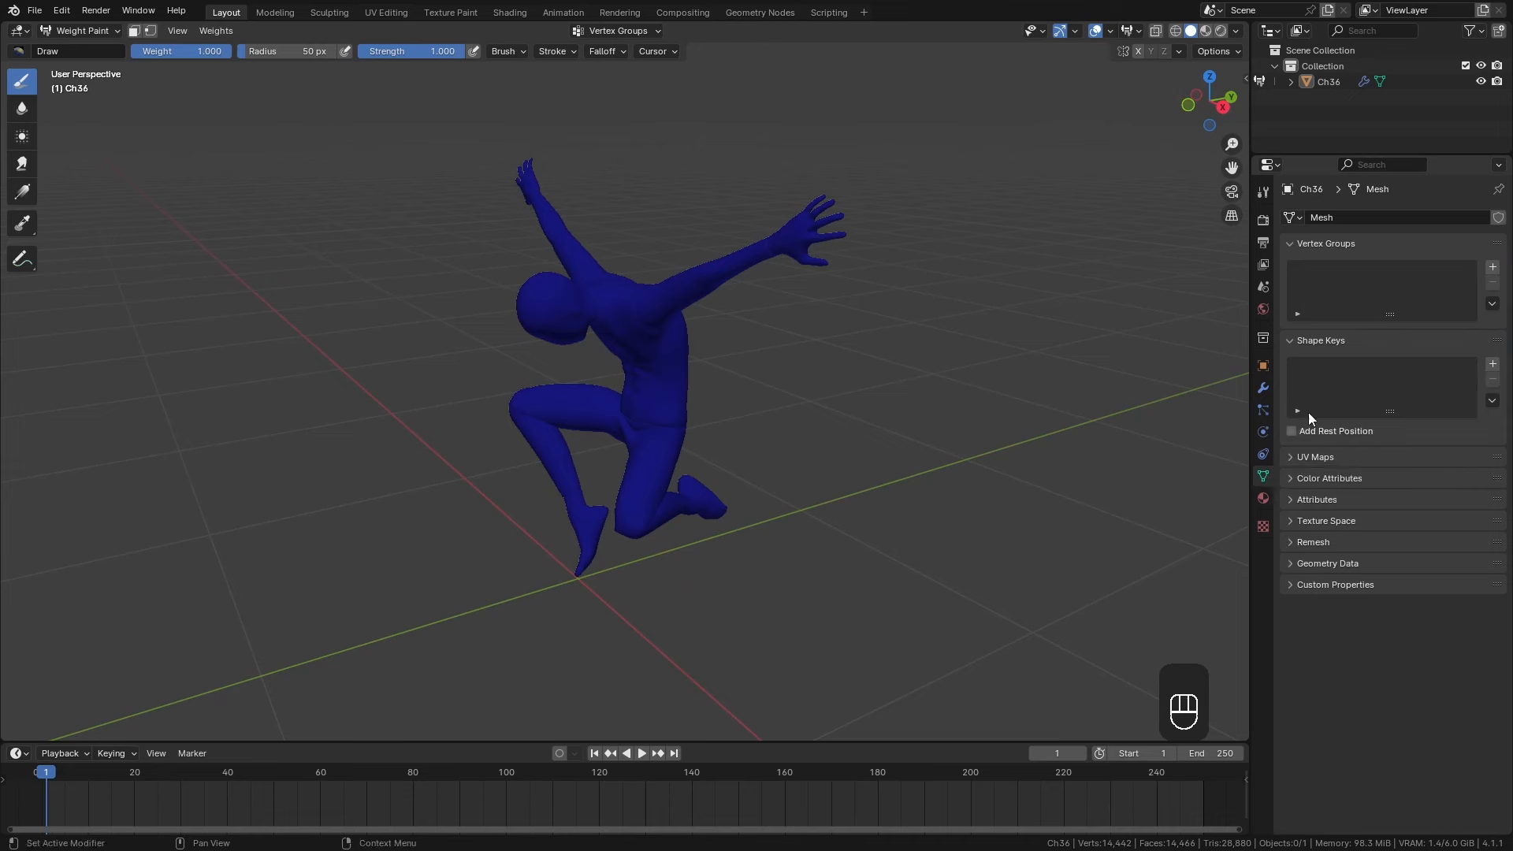
Try a weight stroke down the side of the figure's torso and undo it.
scroll(730, 422, "up", 3)
left_click_drag(674, 276, 683, 470)
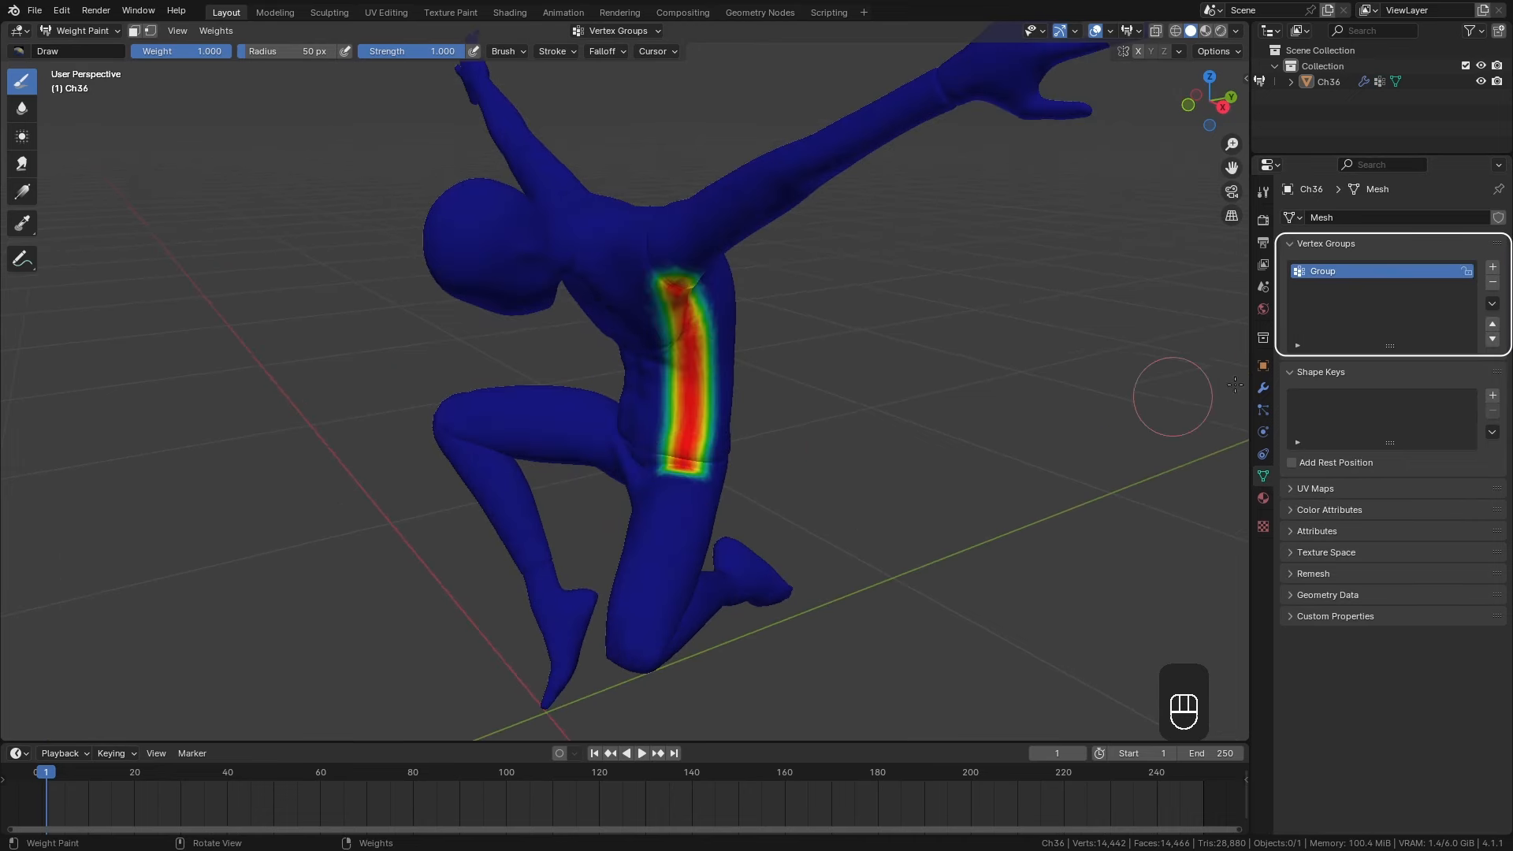
mouse_move(940, 417)
middle_mouse_down()
mouse_move(814, 422)
mouse_move(856, 452)
middle_mouse_up()
key("ctrl+z")
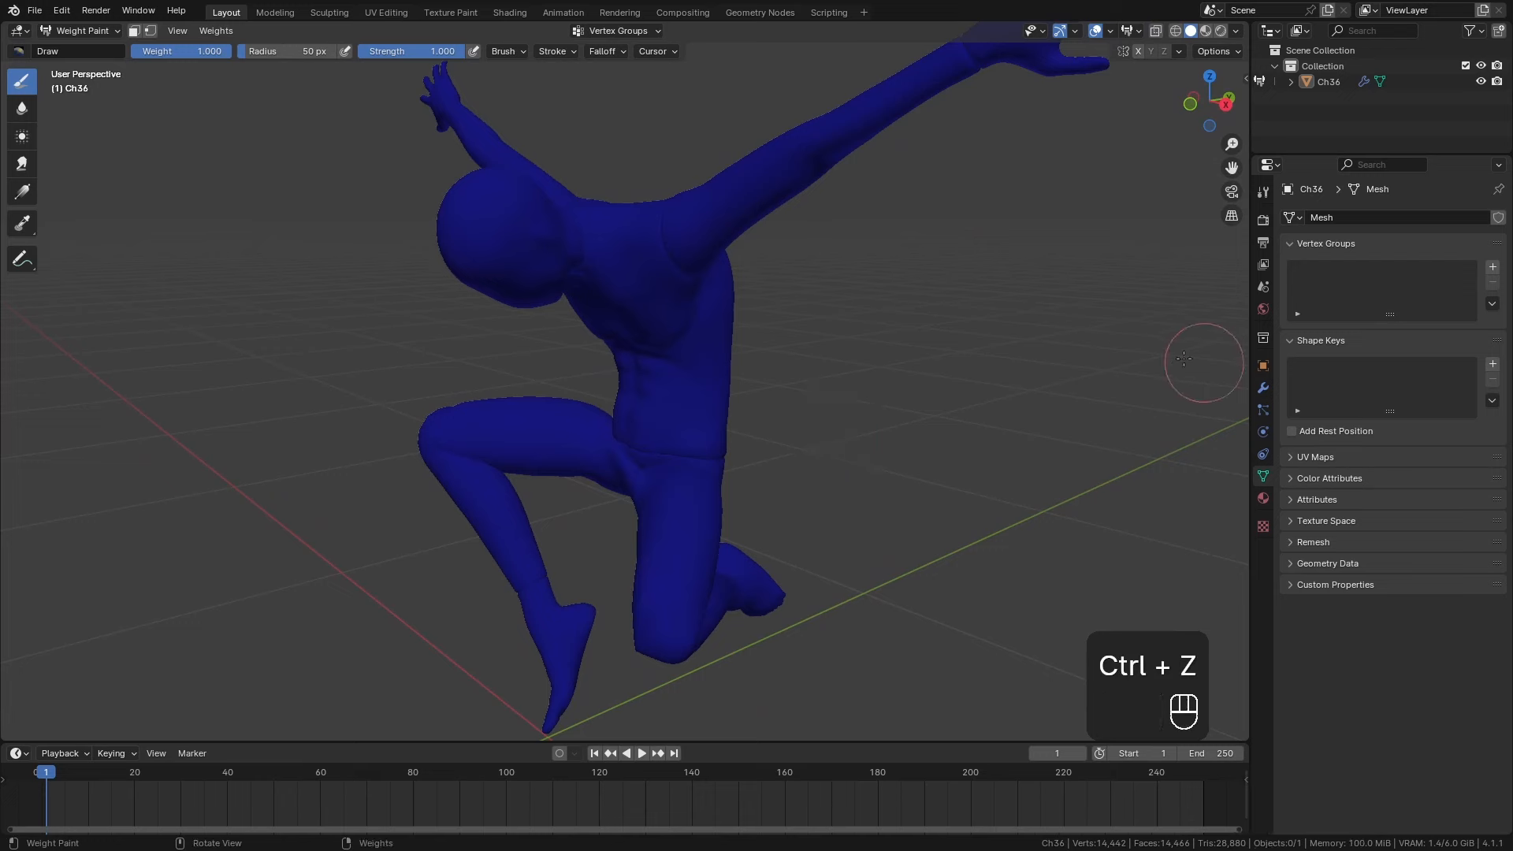
Paint weight 1.000 along the figure's side, shoulder and arm with a 28 px brush radius.
scroll(701, 415, "up", 4)
left_click_drag(701, 416, 692, 251)
mouse_move(692, 251)
middle_mouse_down()
mouse_move(758, 351)
mouse_move(885, 310)
mouse_move(547, 300)
mouse_move(675, 321)
mouse_move(592, 215)
middle_mouse_up()
mouse_move(592, 214)
left_mouse_down()
mouse_move(757, 566)
mouse_move(796, 602)
left_mouse_up()
middle_click_drag(795, 602, 623, 543)
left_click_drag(452, 474, 848, 373)
middle_click_drag(847, 374, 938, 315)
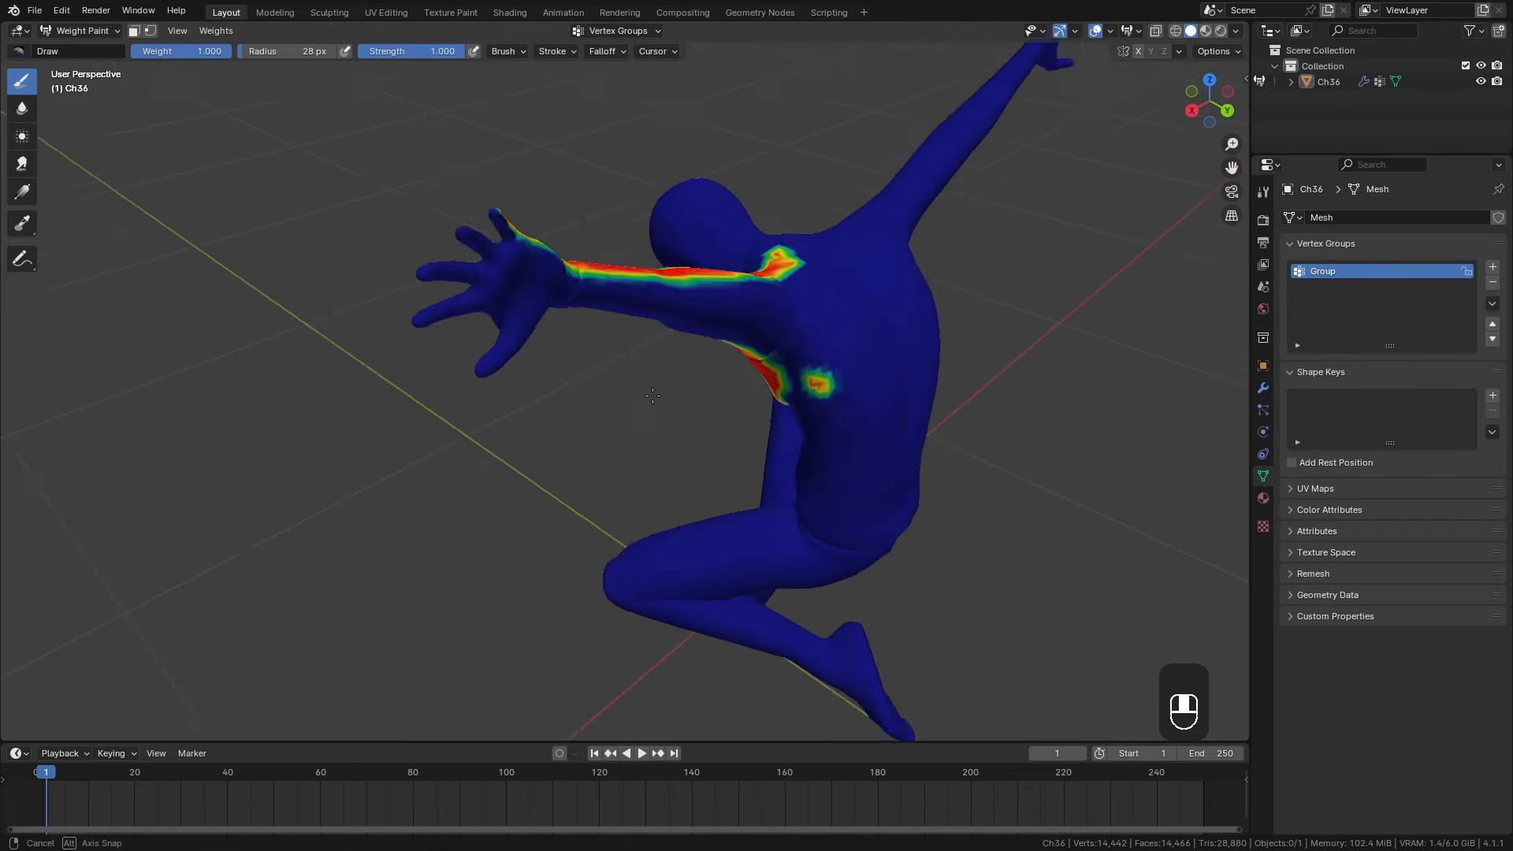
Extend the full-weight painting with strokes on the hand, upper arm, thigh and shin.
scroll(551, 268, "up", 1)
left_click_drag(492, 252, 419, 364)
left_click_drag(313, 293, 426, 253)
middle_click_drag(426, 252, 449, 287)
left_click_drag(305, 329, 419, 303)
scroll(441, 283, "down", 3)
mouse_move(441, 283)
middle_mouse_down()
mouse_move(599, 331)
mouse_move(790, 431)
mouse_move(712, 405)
mouse_move(811, 421)
middle_mouse_up()
scroll(789, 431, "up", 3)
mouse_move(569, 379)
middle_mouse_down()
mouse_move(649, 429)
mouse_move(851, 472)
middle_mouse_up()
scroll(599, 492, "up", 3)
left_click_drag(566, 500, 684, 272)
mouse_move(684, 272)
middle_mouse_down()
mouse_move(457, 338)
mouse_move(473, 252)
middle_mouse_up()
mouse_move(587, 197)
left_mouse_down()
mouse_move(571, 277)
mouse_move(591, 206)
left_mouse_up()
middle_click_drag(591, 206, 597, 242)
left_click_drag(598, 242, 602, 177)
mouse_move(630, 331)
middle_mouse_down()
mouse_move(551, 276)
mouse_move(405, 439)
mouse_move(457, 504)
middle_mouse_up()
scroll(405, 439, "up", 2)
mouse_move(776, 172)
left_mouse_down()
mouse_move(325, 339)
mouse_move(90, 392)
left_mouse_up()
middle_click_drag(528, 378, 662, 403)
mouse_move(662, 403)
middle_mouse_down()
mouse_move(709, 394)
mouse_move(848, 449)
mouse_move(686, 300)
mouse_move(701, 286)
middle_mouse_up()
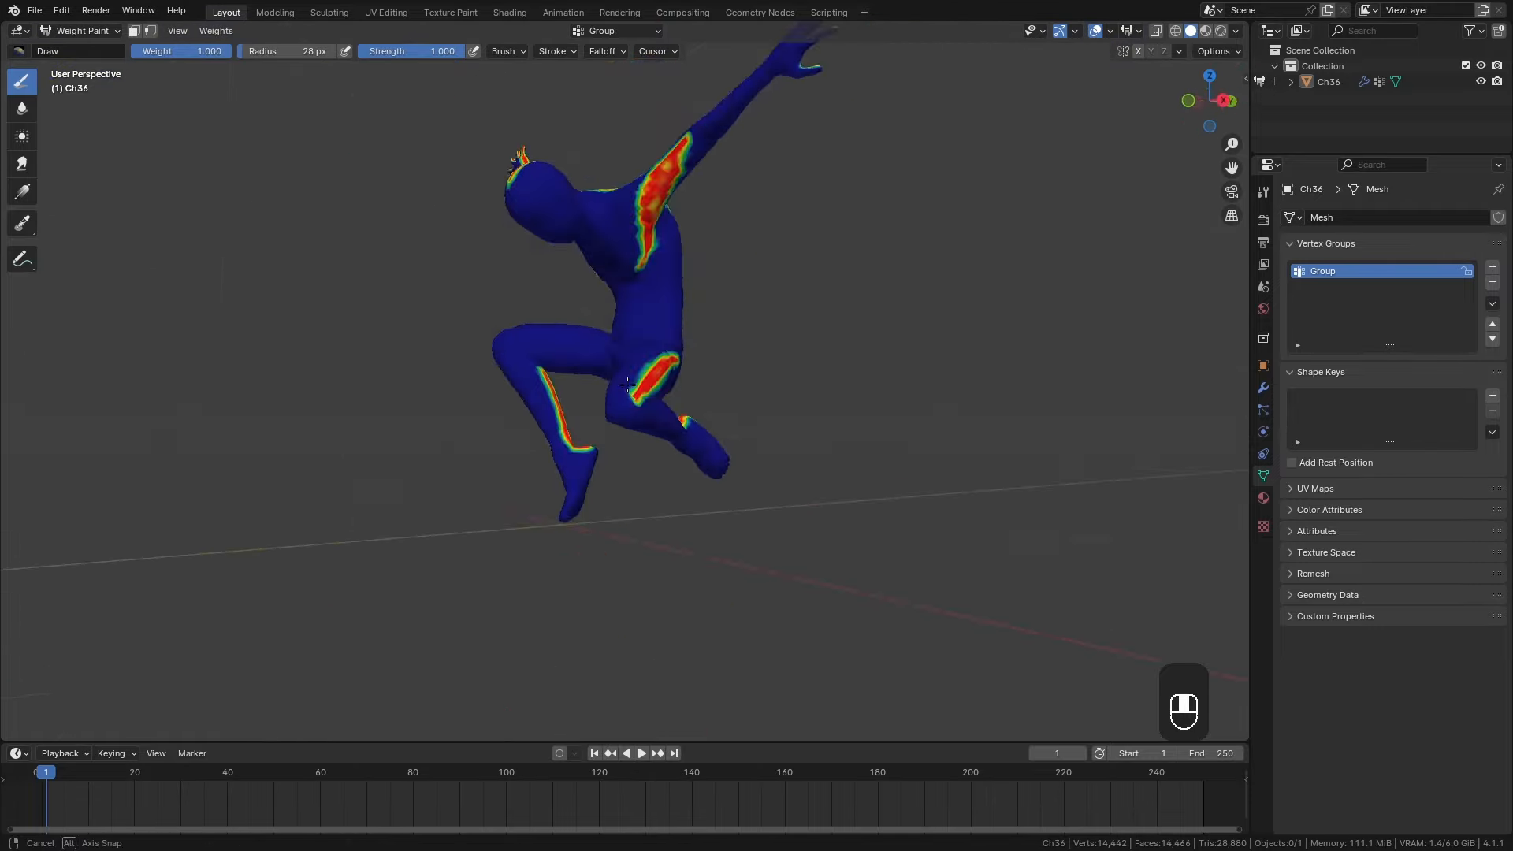
scroll(848, 449, "up", 4)
scroll(848, 449, "down", 4)
Rename the painted vertex group to 1 and return the figure to Object Mode.
key("ctrl+Tab")
left_click(578, 288)
middle_click_drag(1018, 456, 1024, 394)
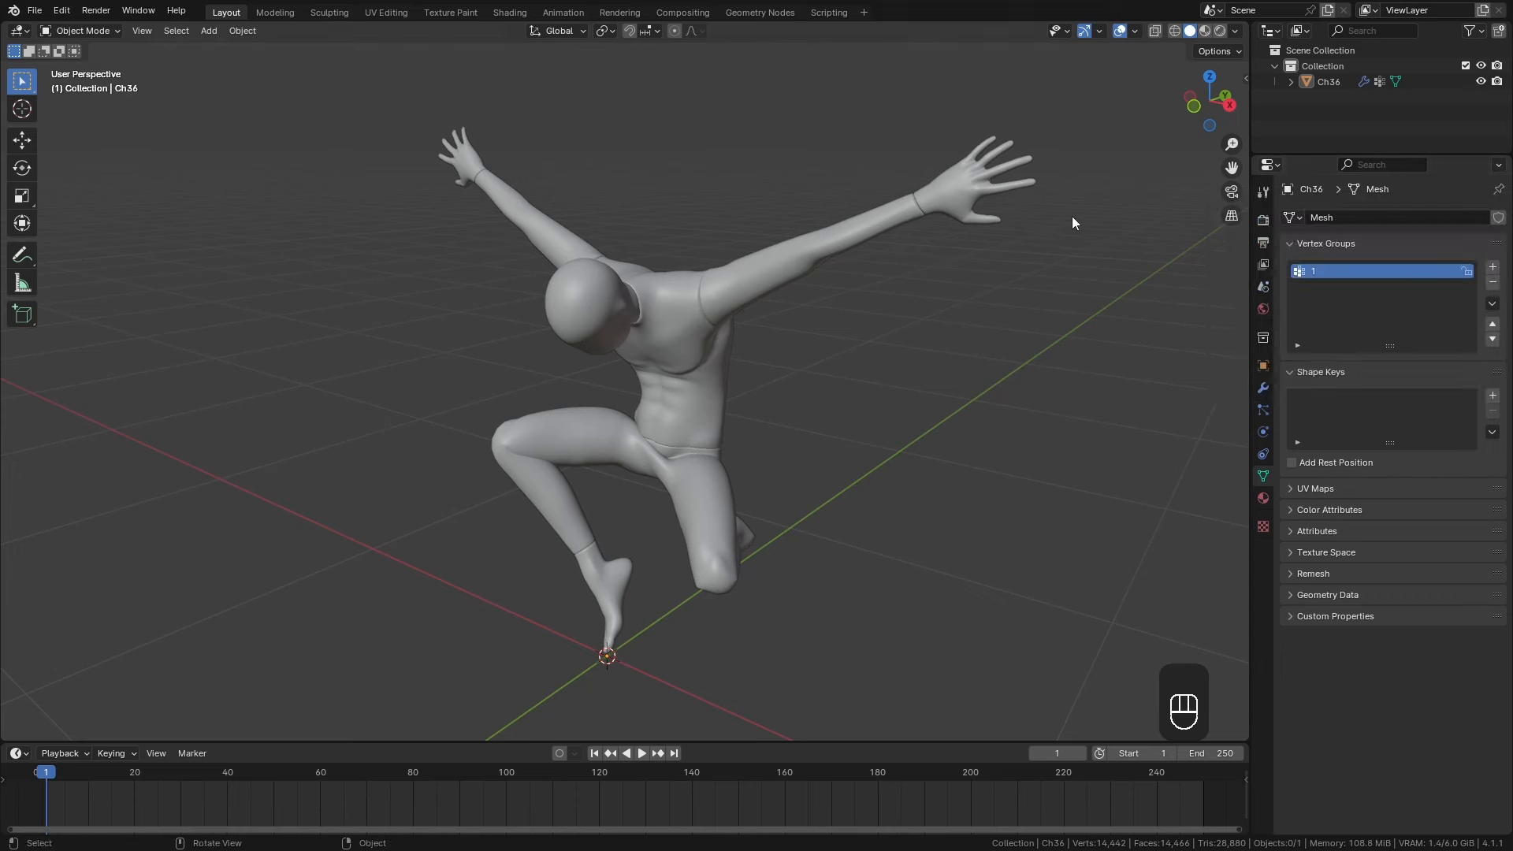
Switch to the Geometry Nodes workspace and turn the modifier's viewport display back on.
left_click(750, 14)
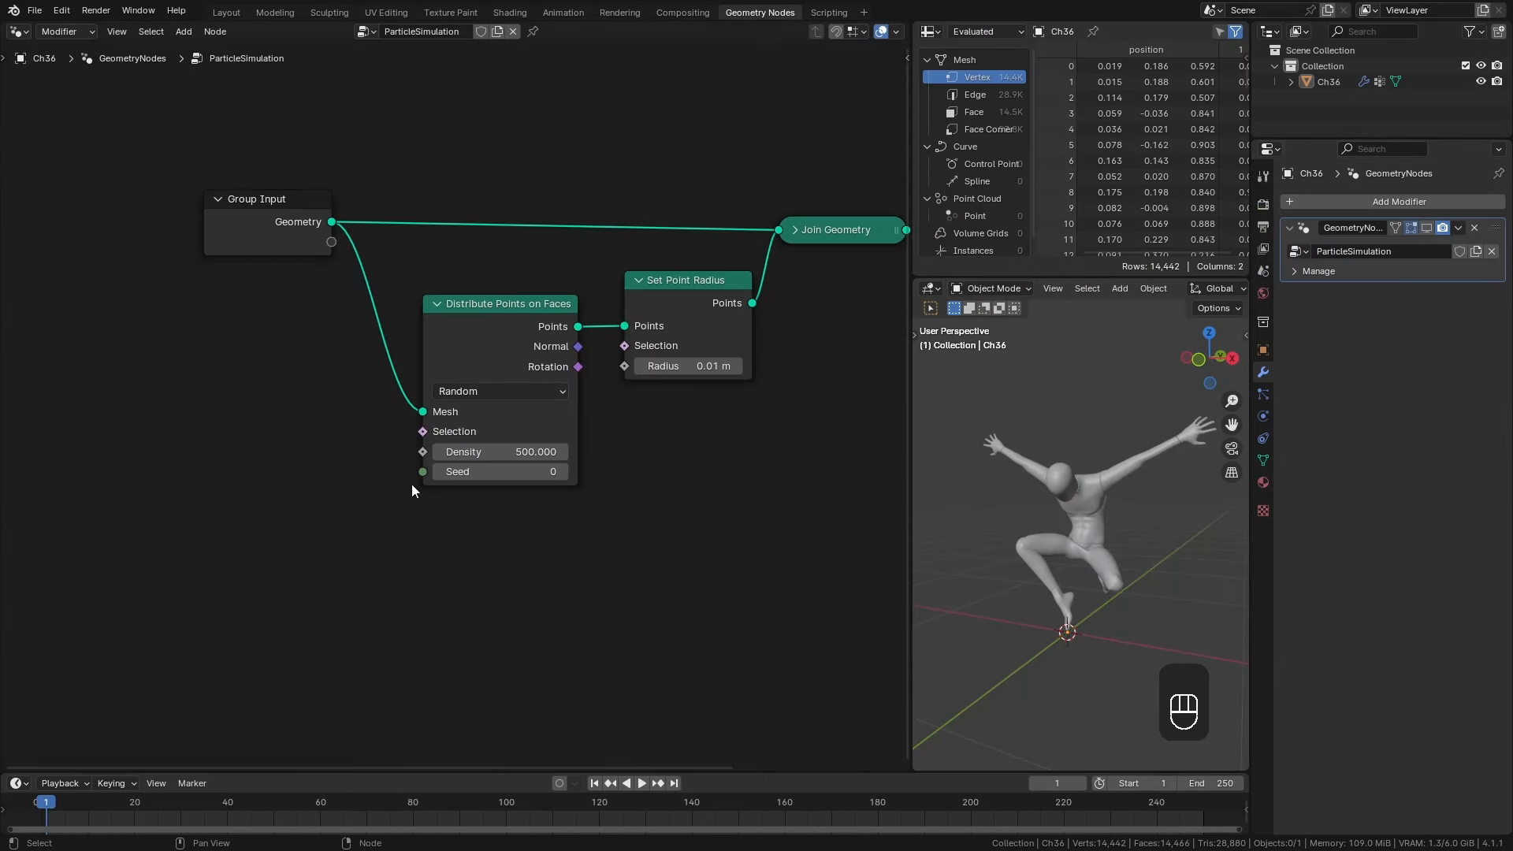
left_click(1426, 228)
Add a Named Attribute node beside Distribute Points on Faces and set its name to attribute 1.
middle_click_drag(255, 432, 320, 423)
key("shift+a")
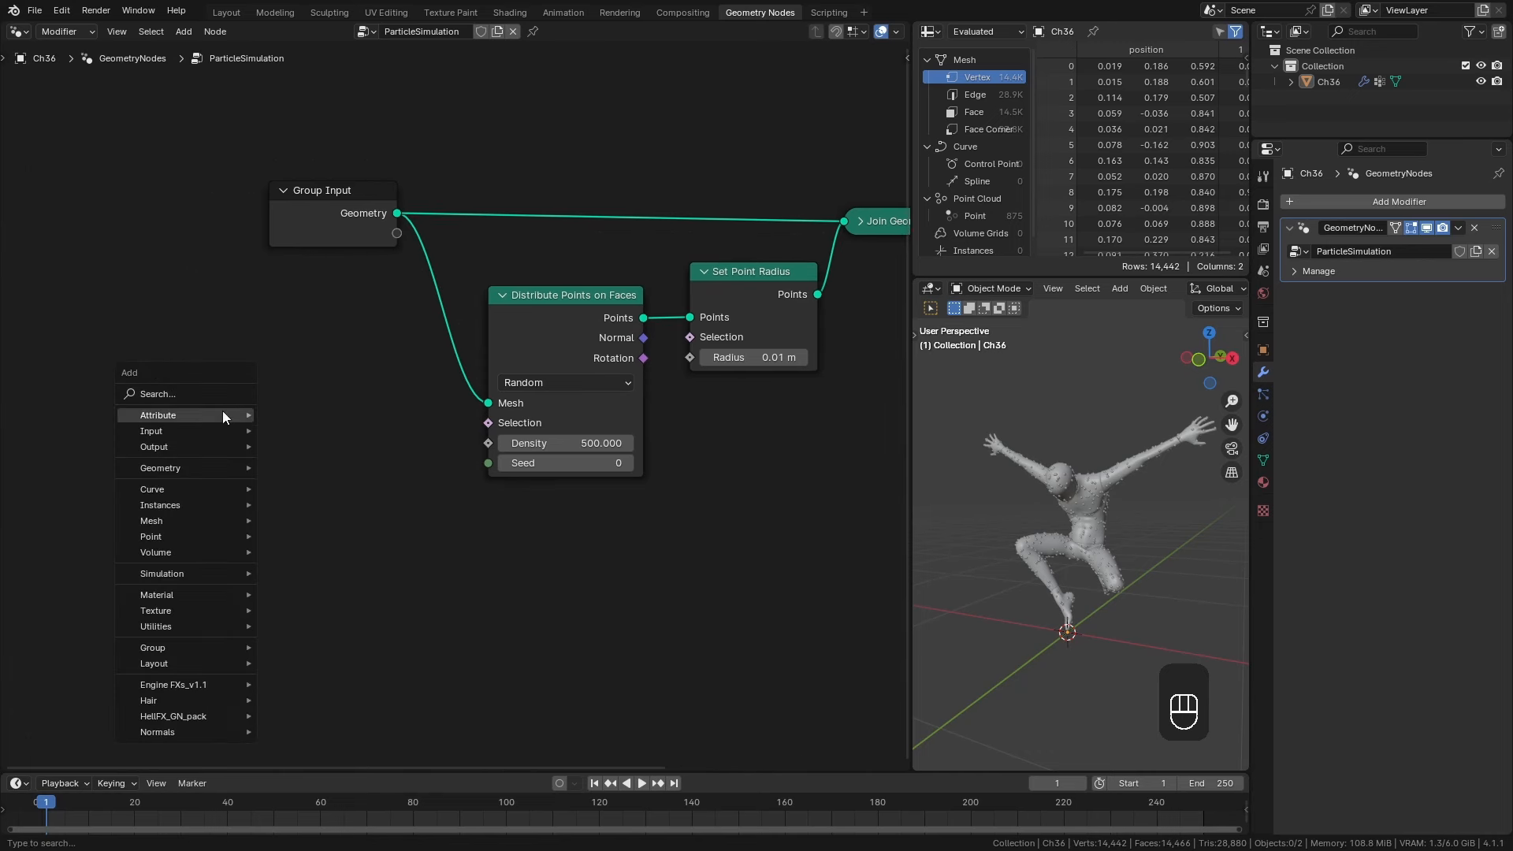
mouse_move(208, 466)
mouse_move(275, 467)
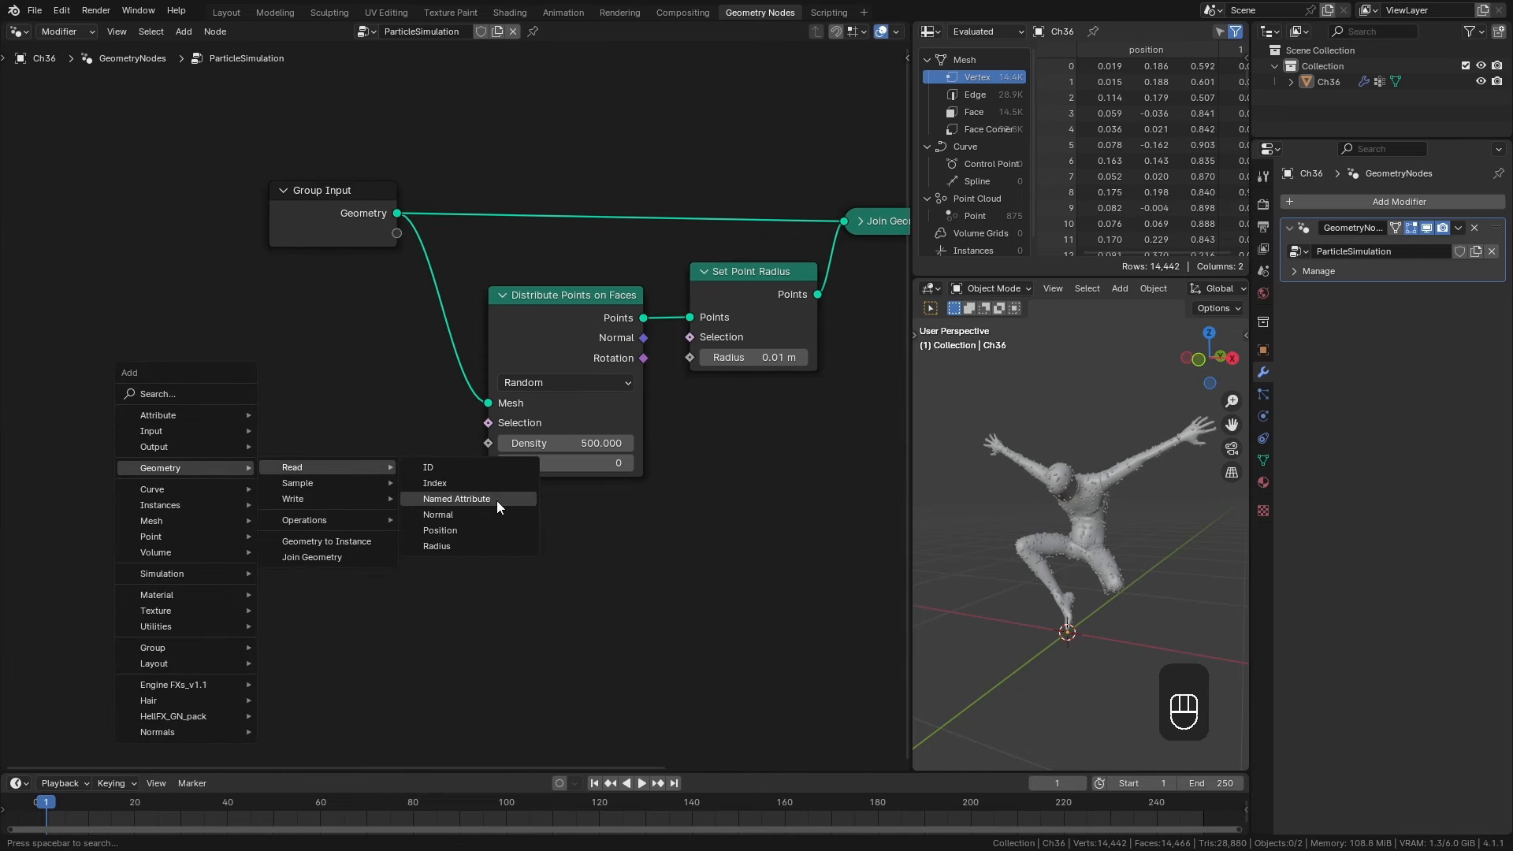
left_click(496, 500)
left_click(171, 398)
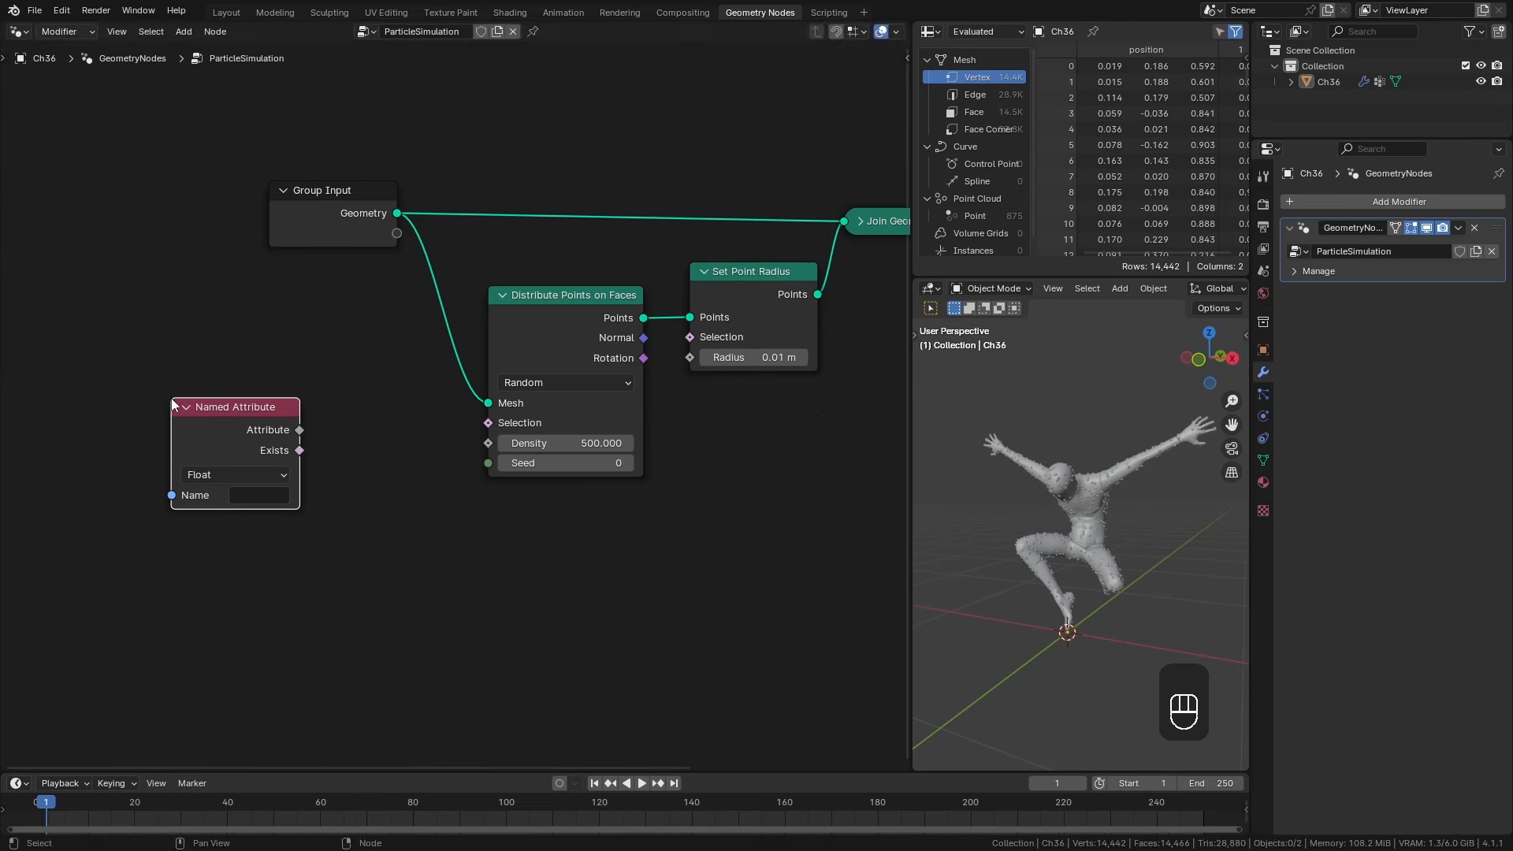
left_click(248, 494)
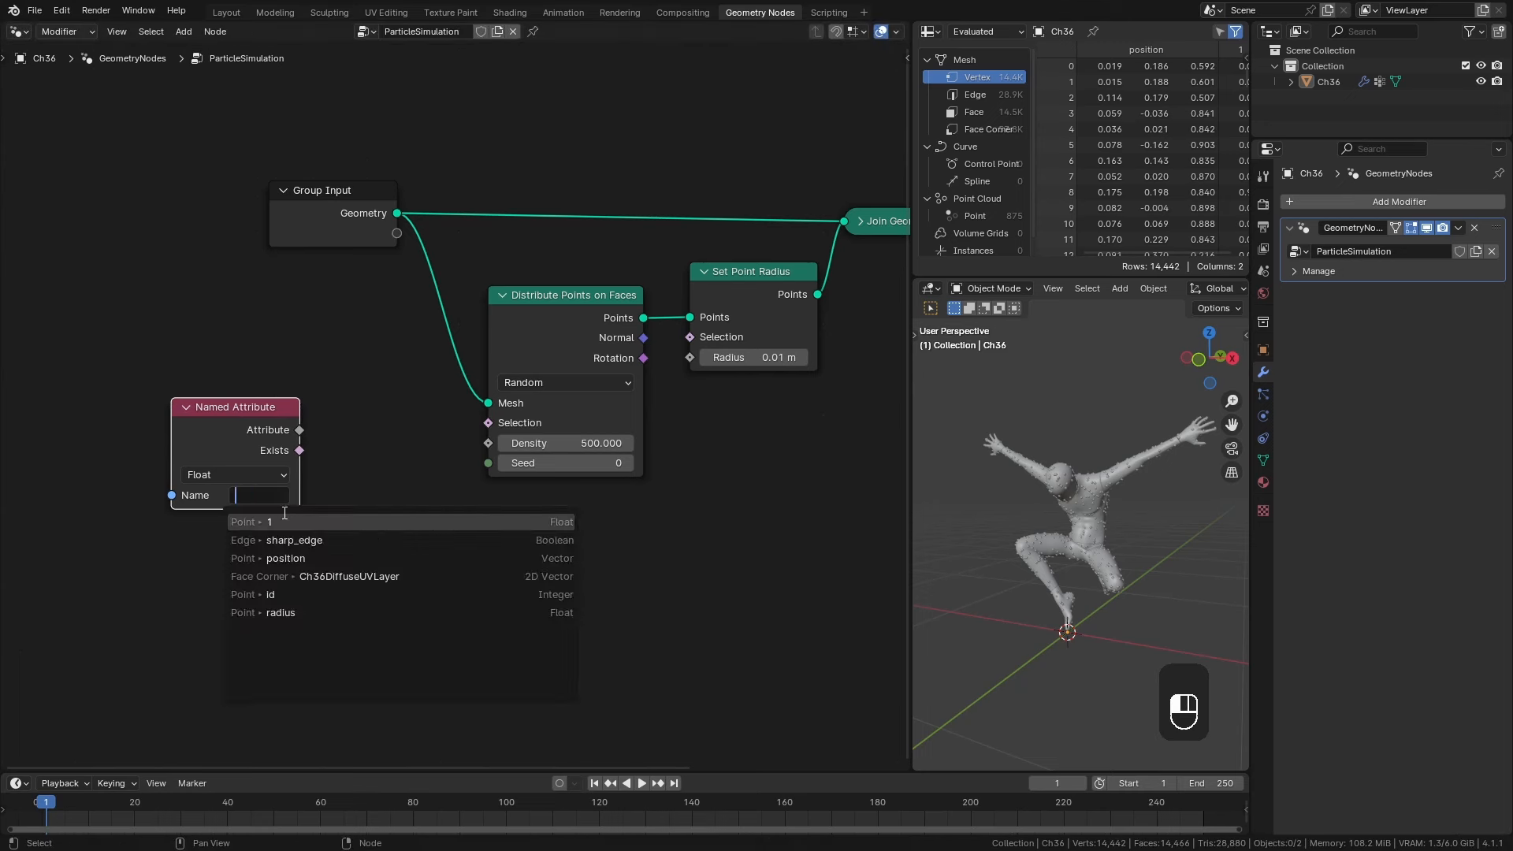
left_click(267, 521)
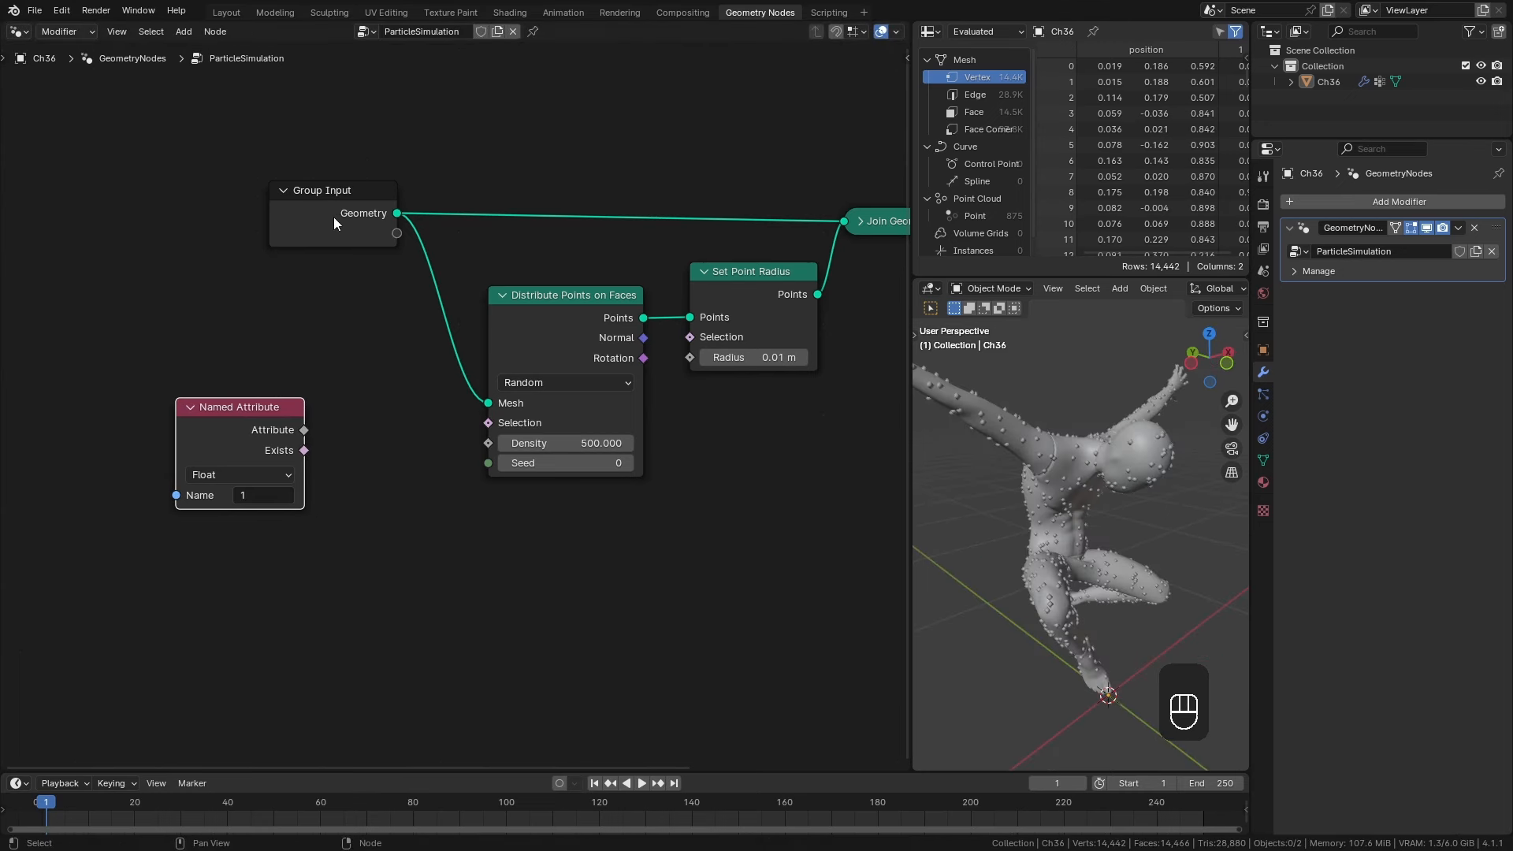
Preview the Named Attribute values on the Group Input geometry through a Viewer node and delete that Viewer.
left_click_drag(334, 216, 292, 215)
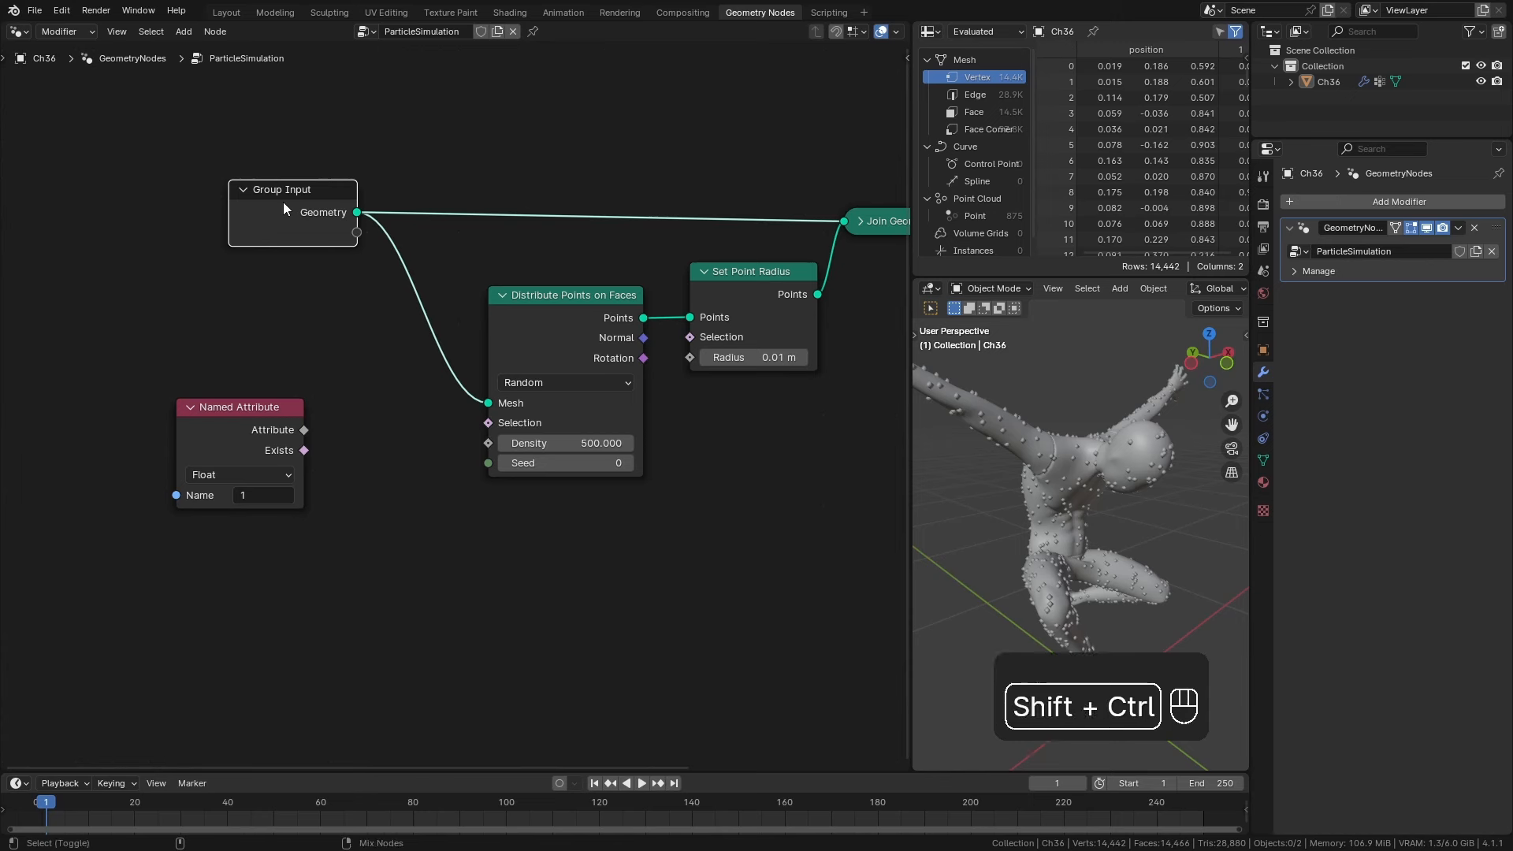
left_click(282, 201, "ctrl+shift")
left_click_drag(457, 213, 540, 106)
left_click(266, 416, "ctrl+shift")
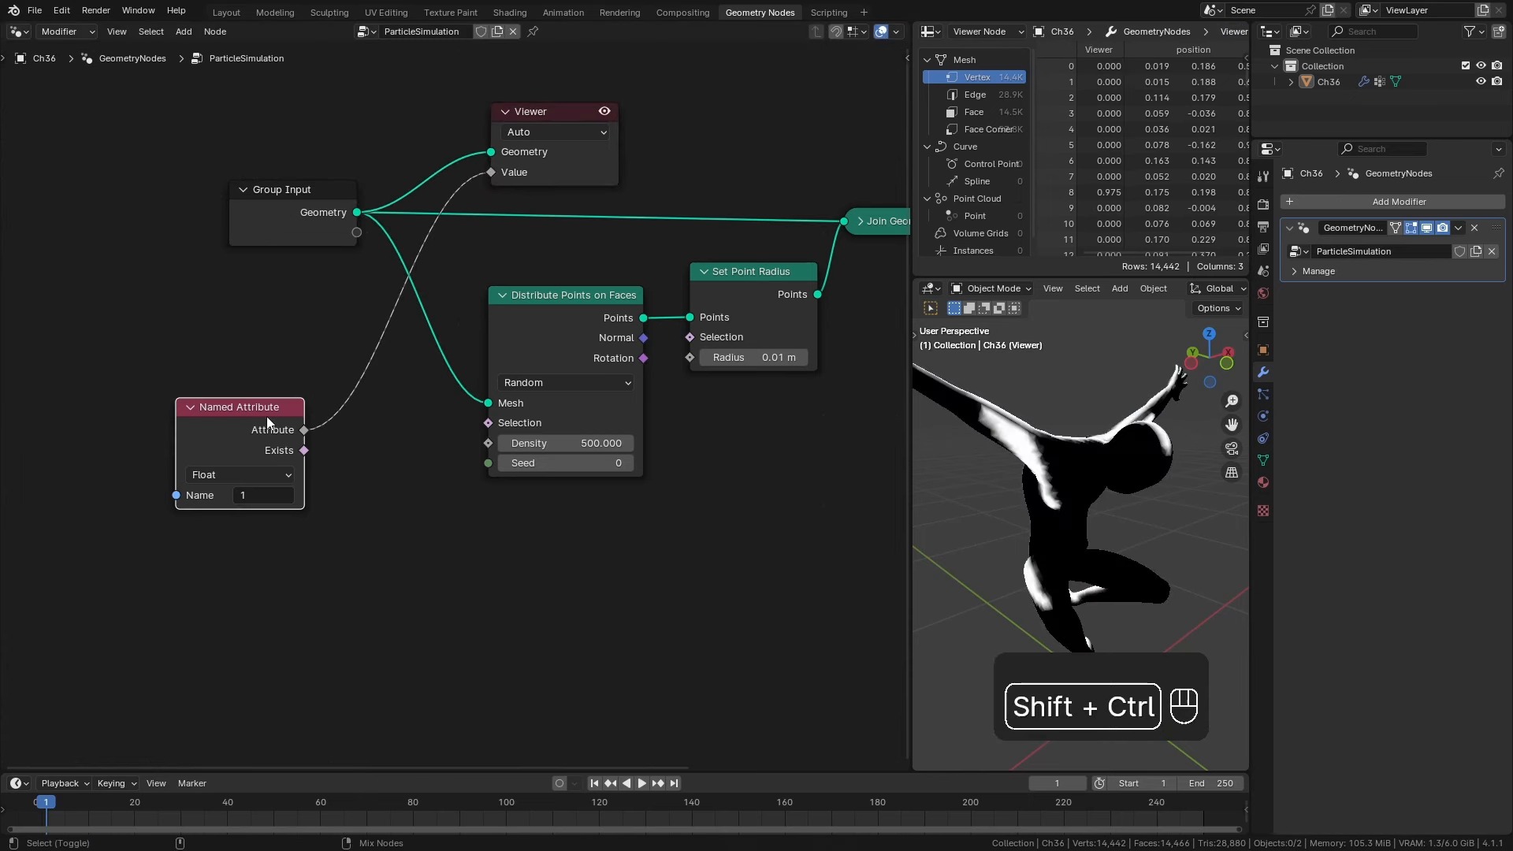
middle_click_drag(927, 534, 1199, 424)
left_click(557, 110)
key("x")
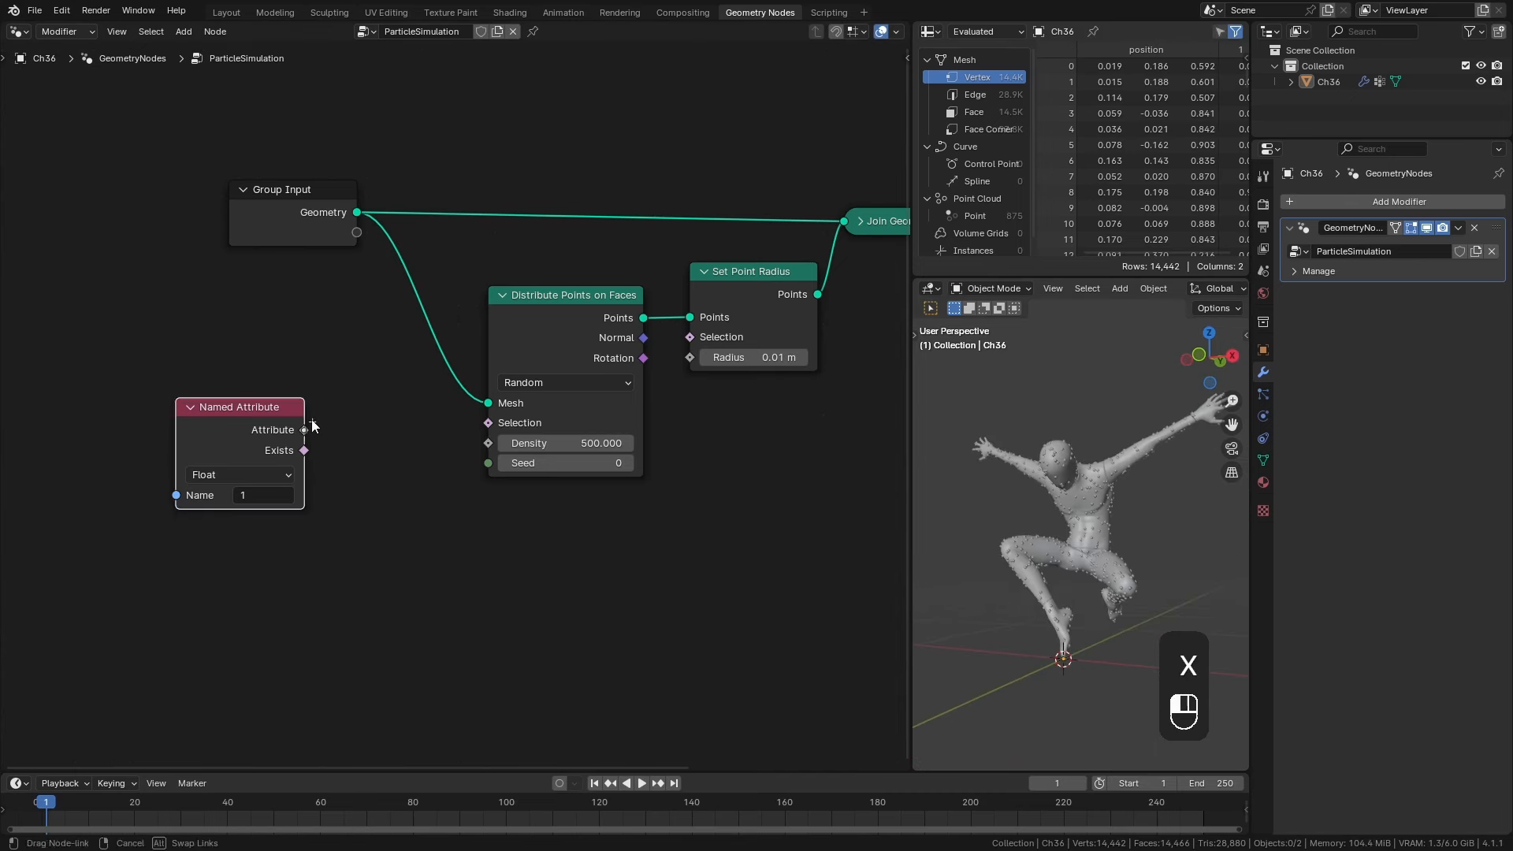
Link the Named Attribute to the Selection of Distribute Points on Faces and set the density to 1500.
left_click_drag(313, 425, 488, 428)
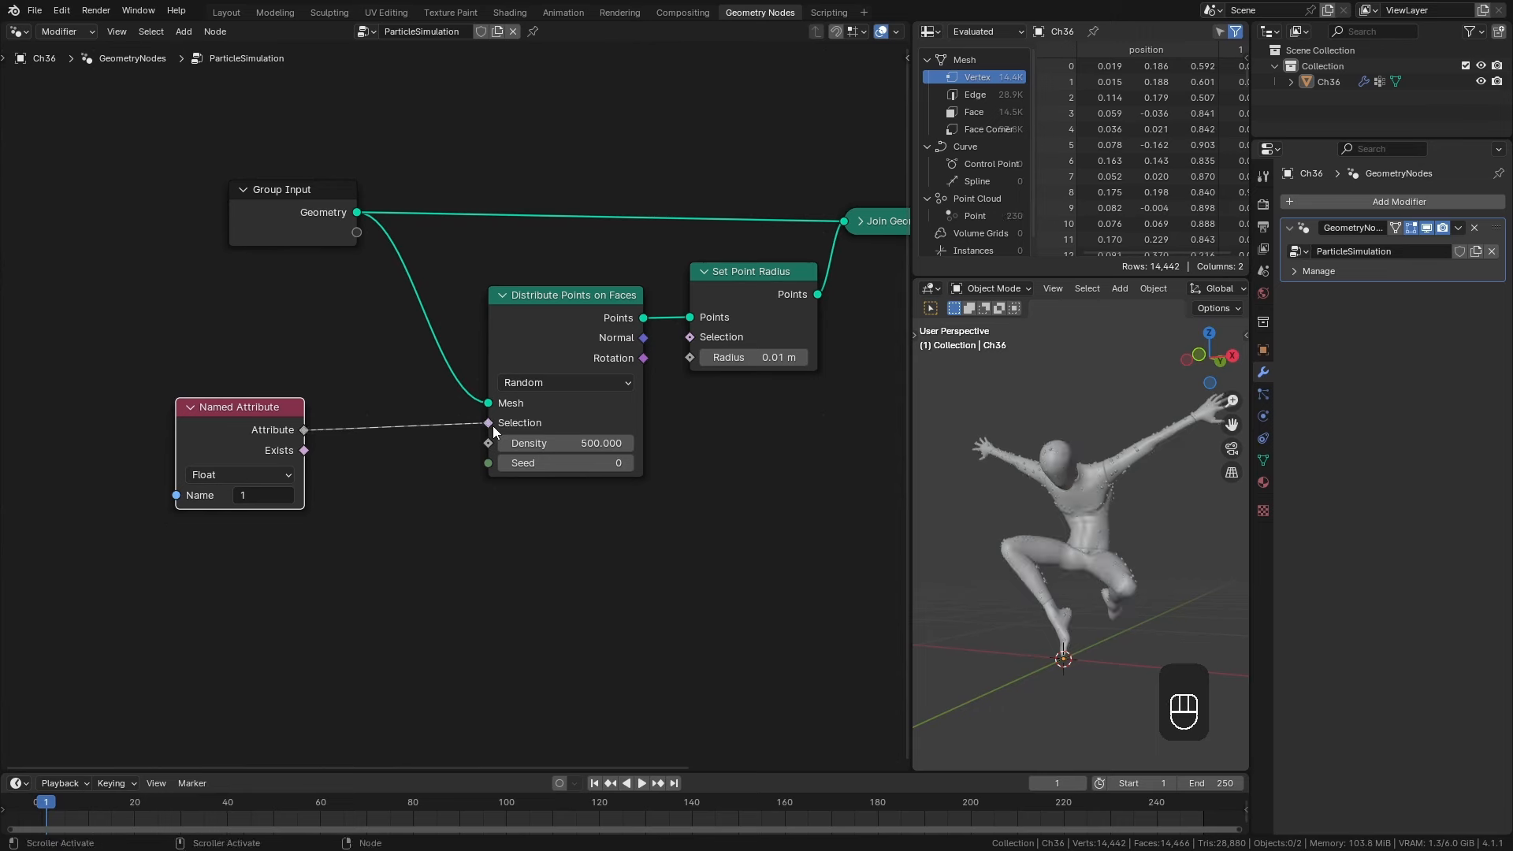
left_click_drag(253, 426, 314, 419)
scroll(954, 503, "up", 3)
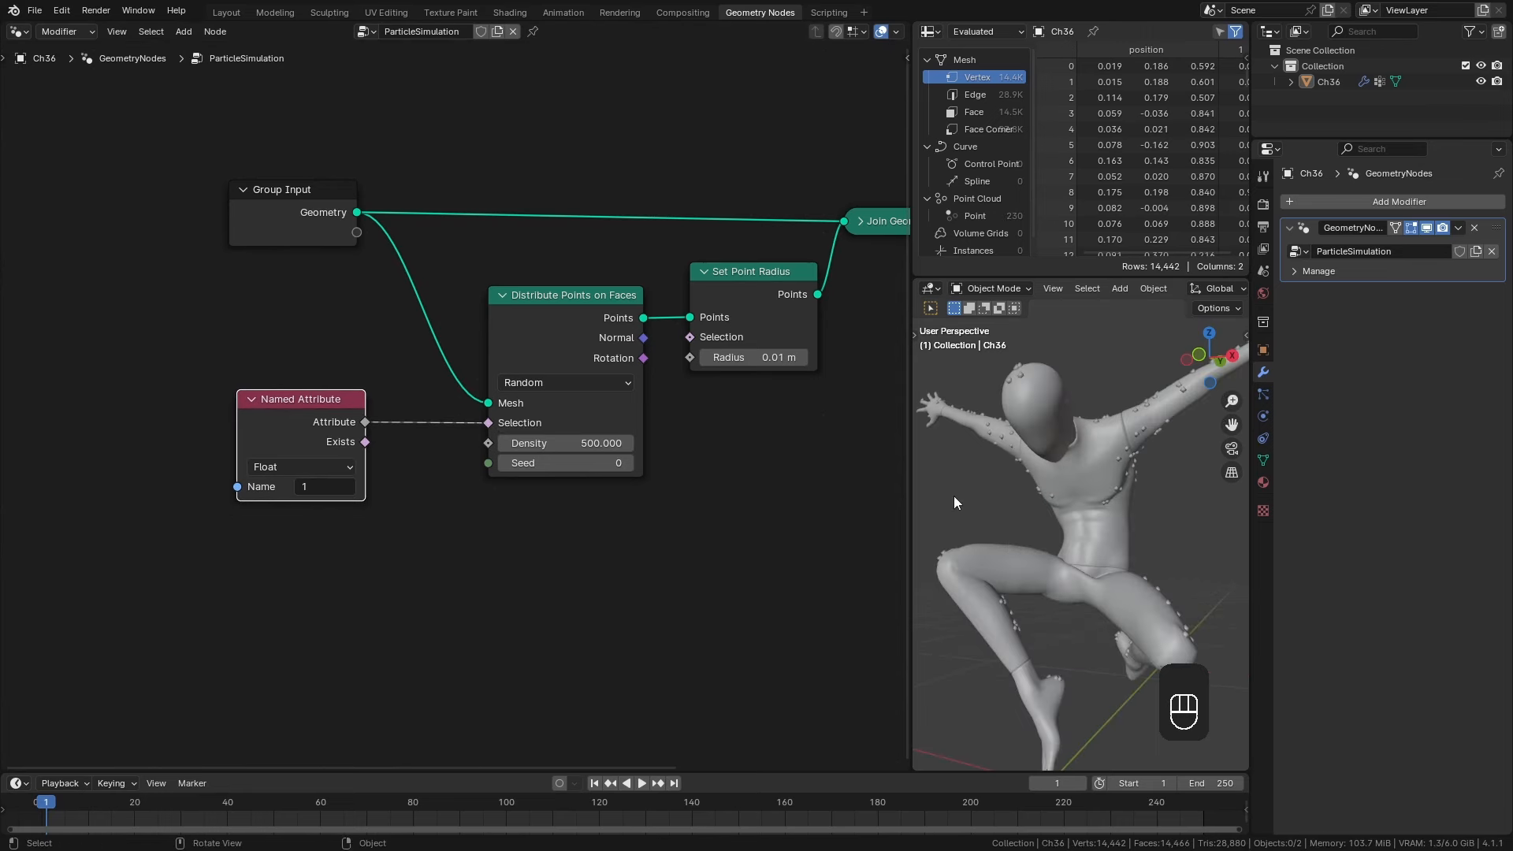
middle_click_drag(954, 503, 1005, 541)
key("Return")
Move Set Point Radius and the output nodes away from Distribute Points on Faces and add a Simulation Zone in the gap.
left_click_drag(713, 433, 364, 185)
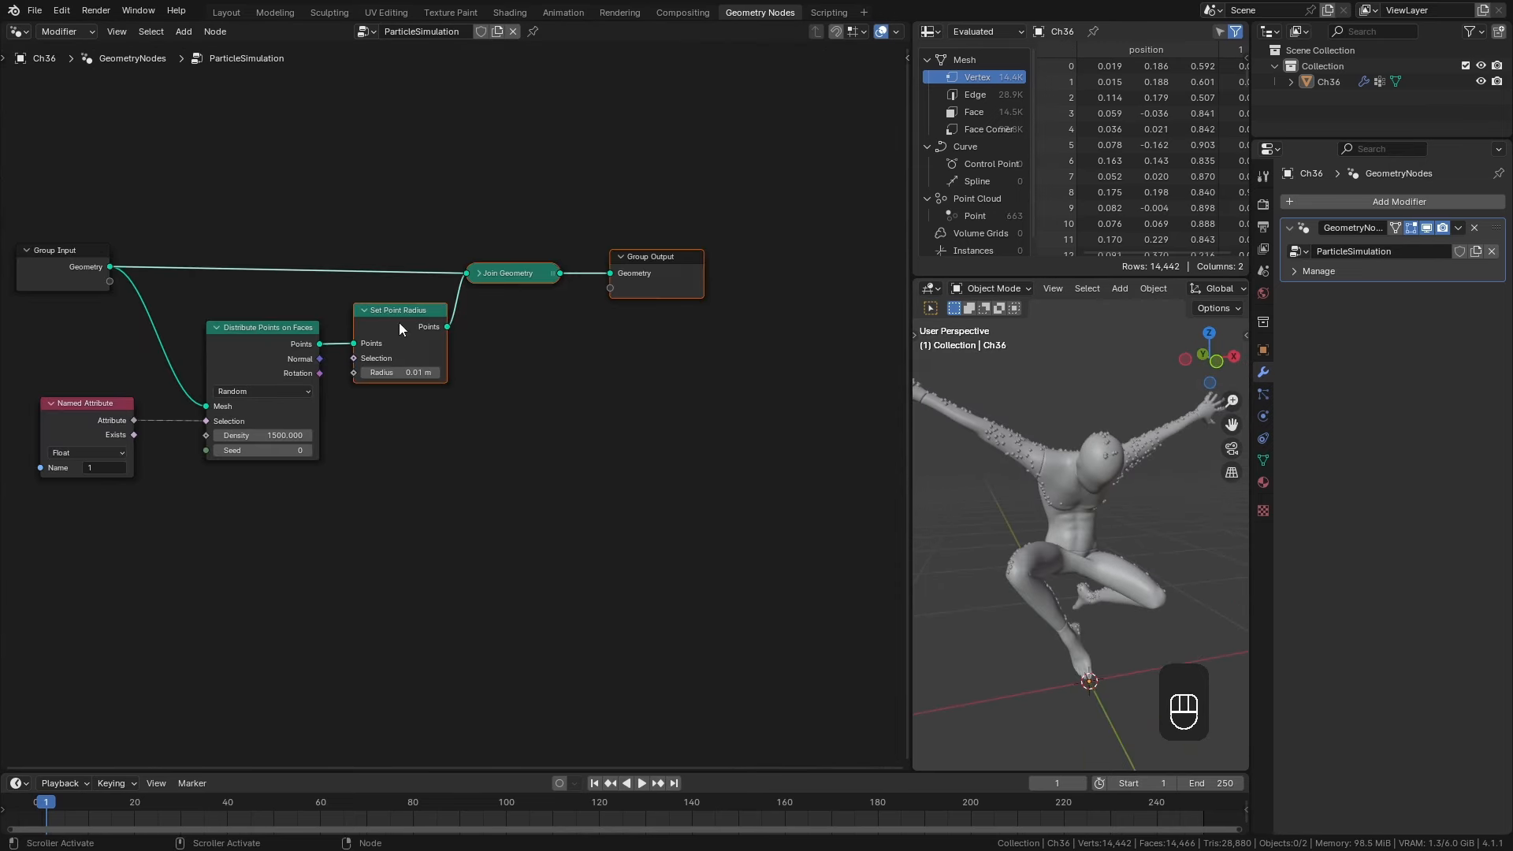
left_click_drag(391, 314, 830, 314)
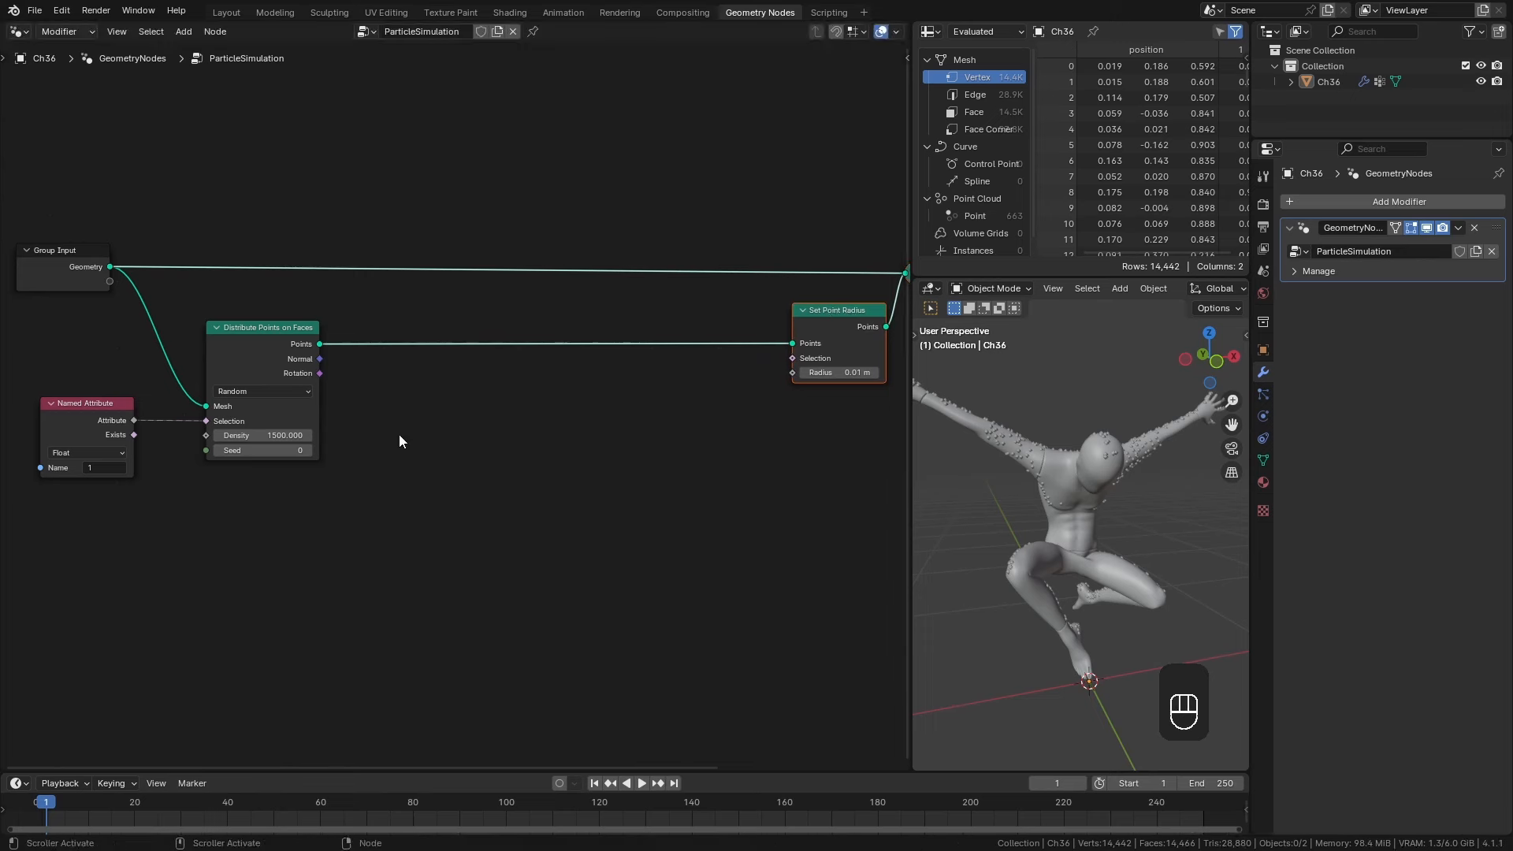
middle_click_drag(399, 438, 303, 374)
key("shift+a")
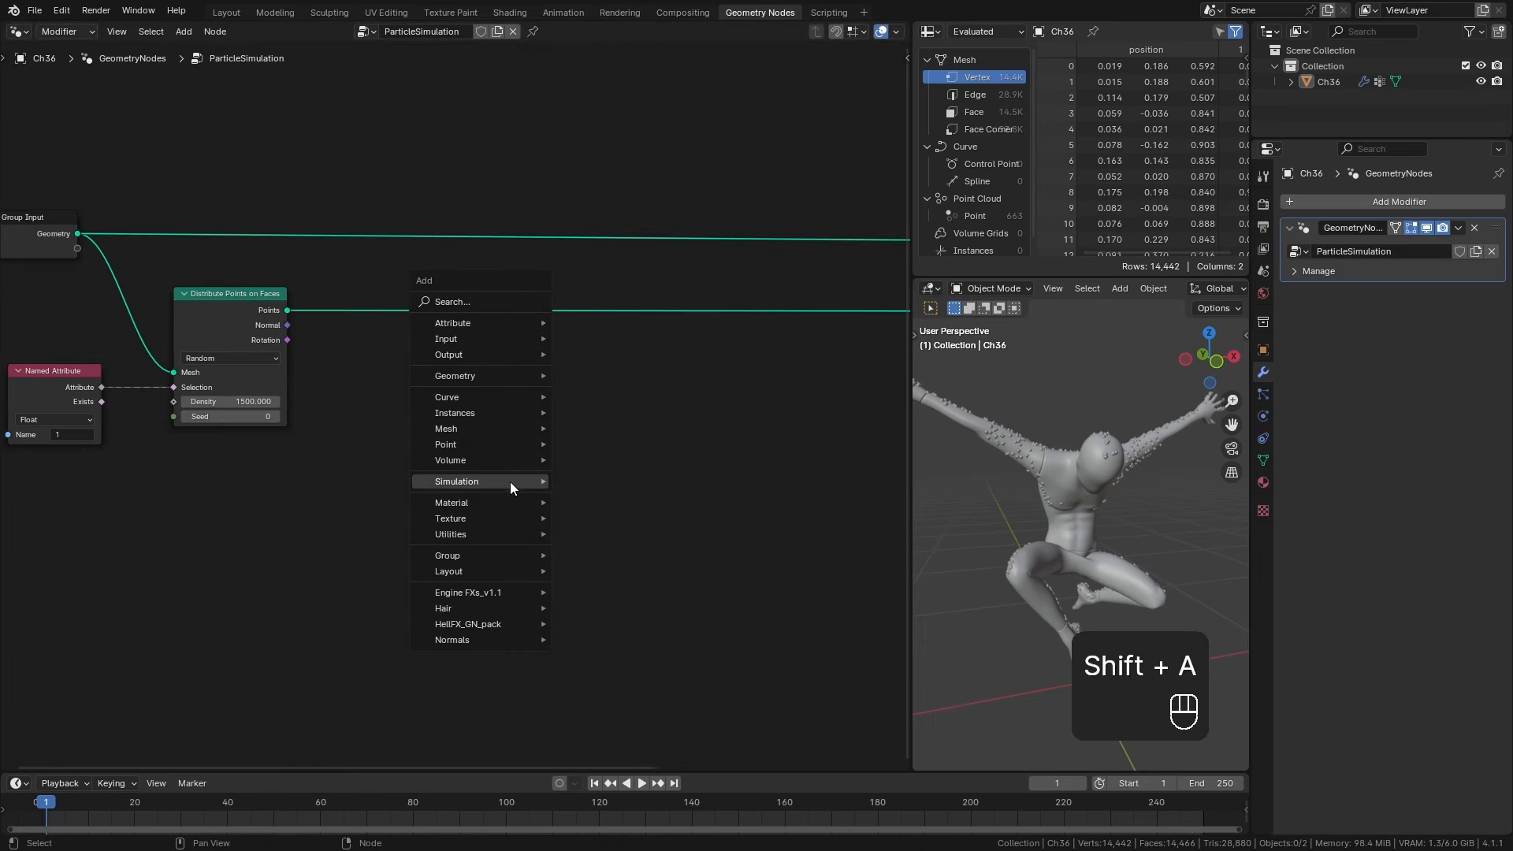
mouse_move(508, 481)
left_click(607, 481)
left_click(551, 299)
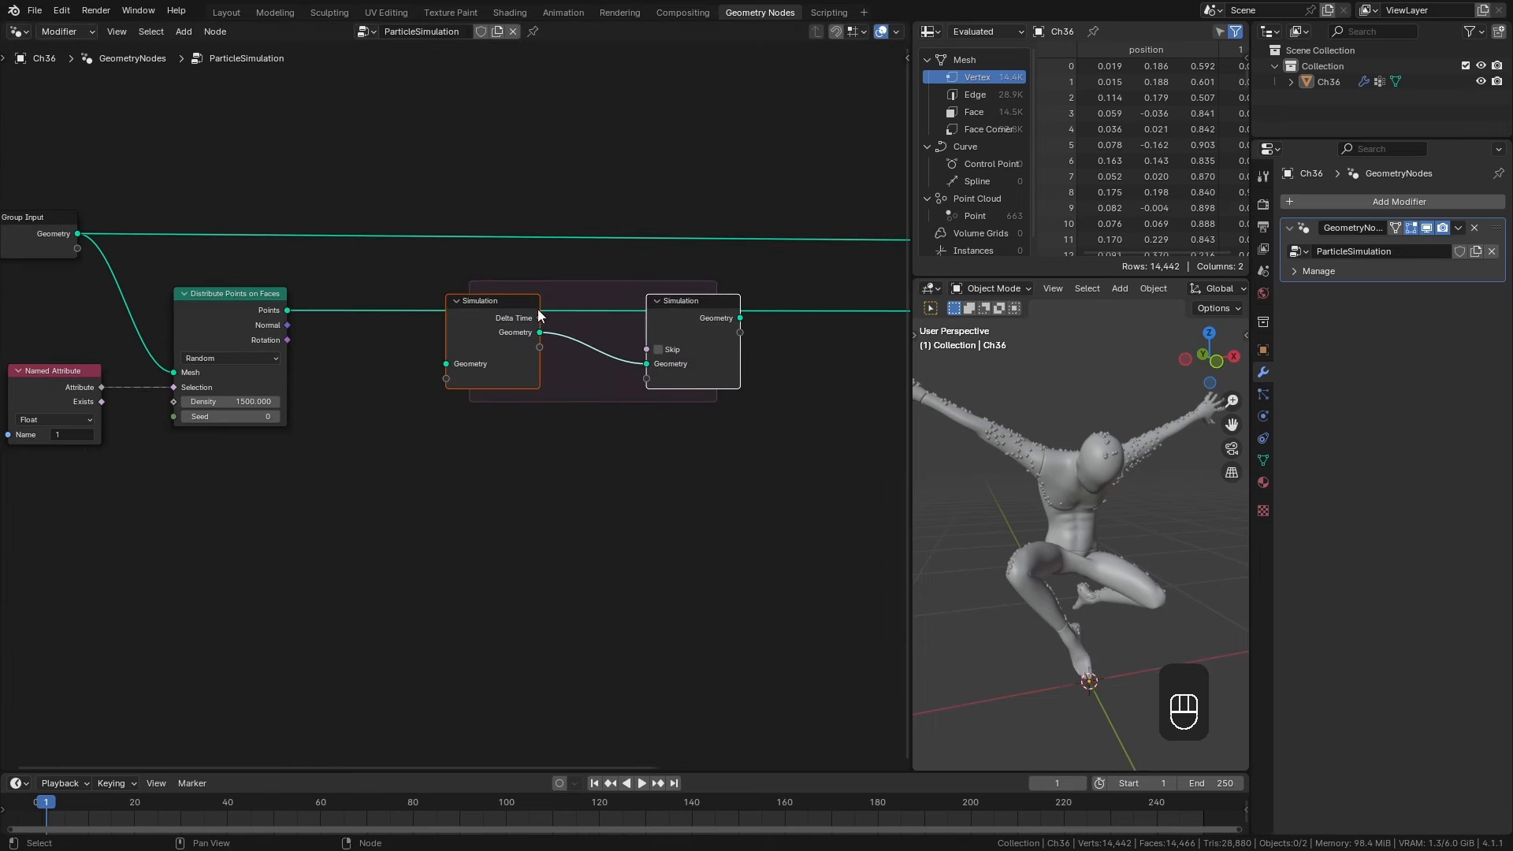
Link the Simulation Zone between Distribute Points on Faces and Set Point Radius, and spread its two nodes apart.
left_click_drag(287, 309, 446, 343)
middle_click_drag(843, 316, 609, 365)
left_click_drag(505, 368, 558, 349)
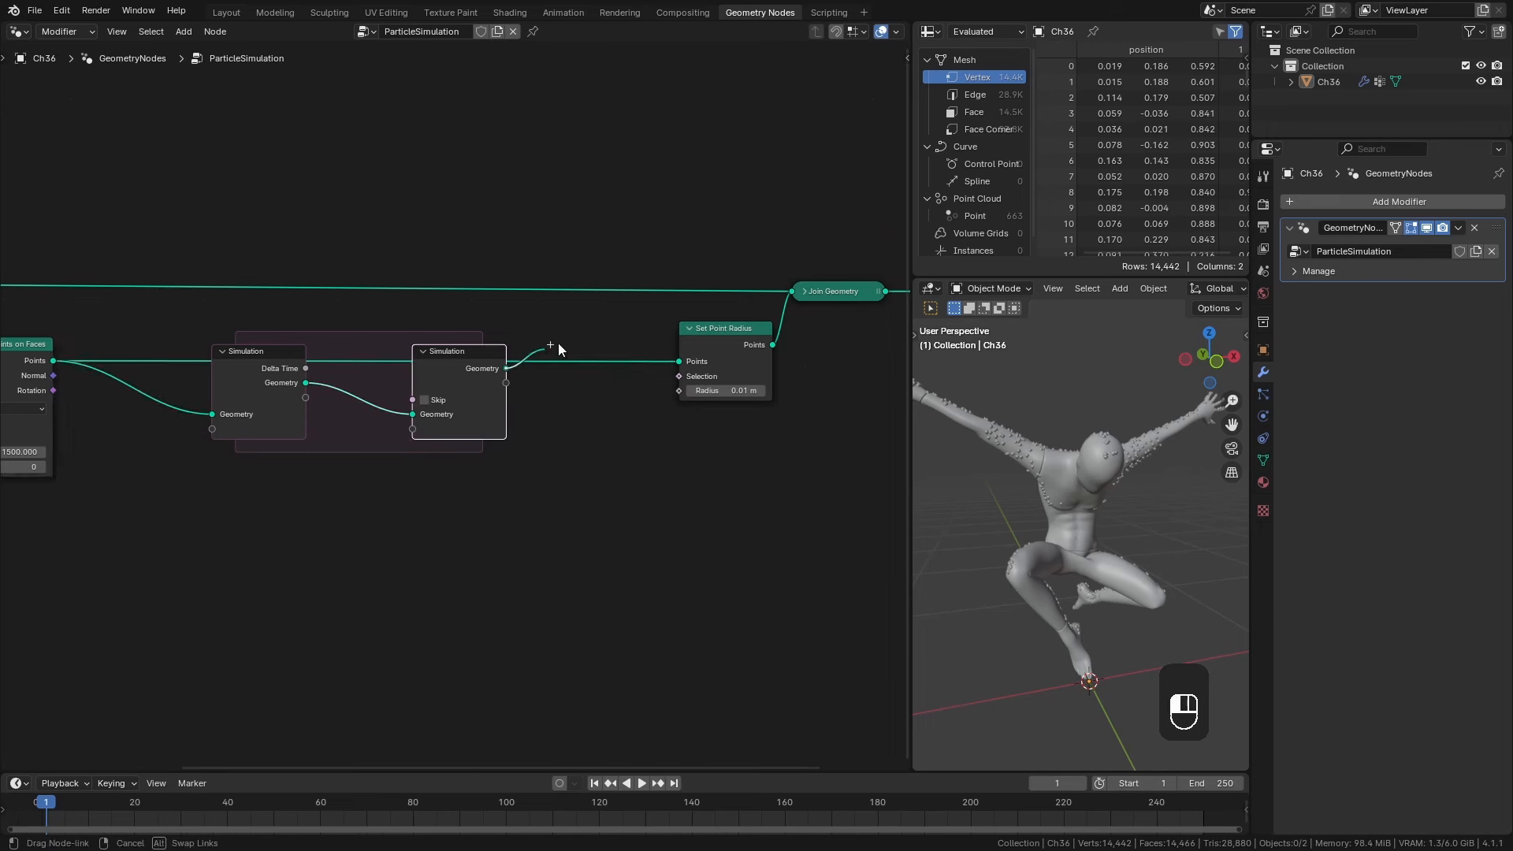
middle_click_drag(320, 436, 526, 404)
left_click_drag(463, 351, 384, 352)
left_click_drag(636, 342, 772, 332)
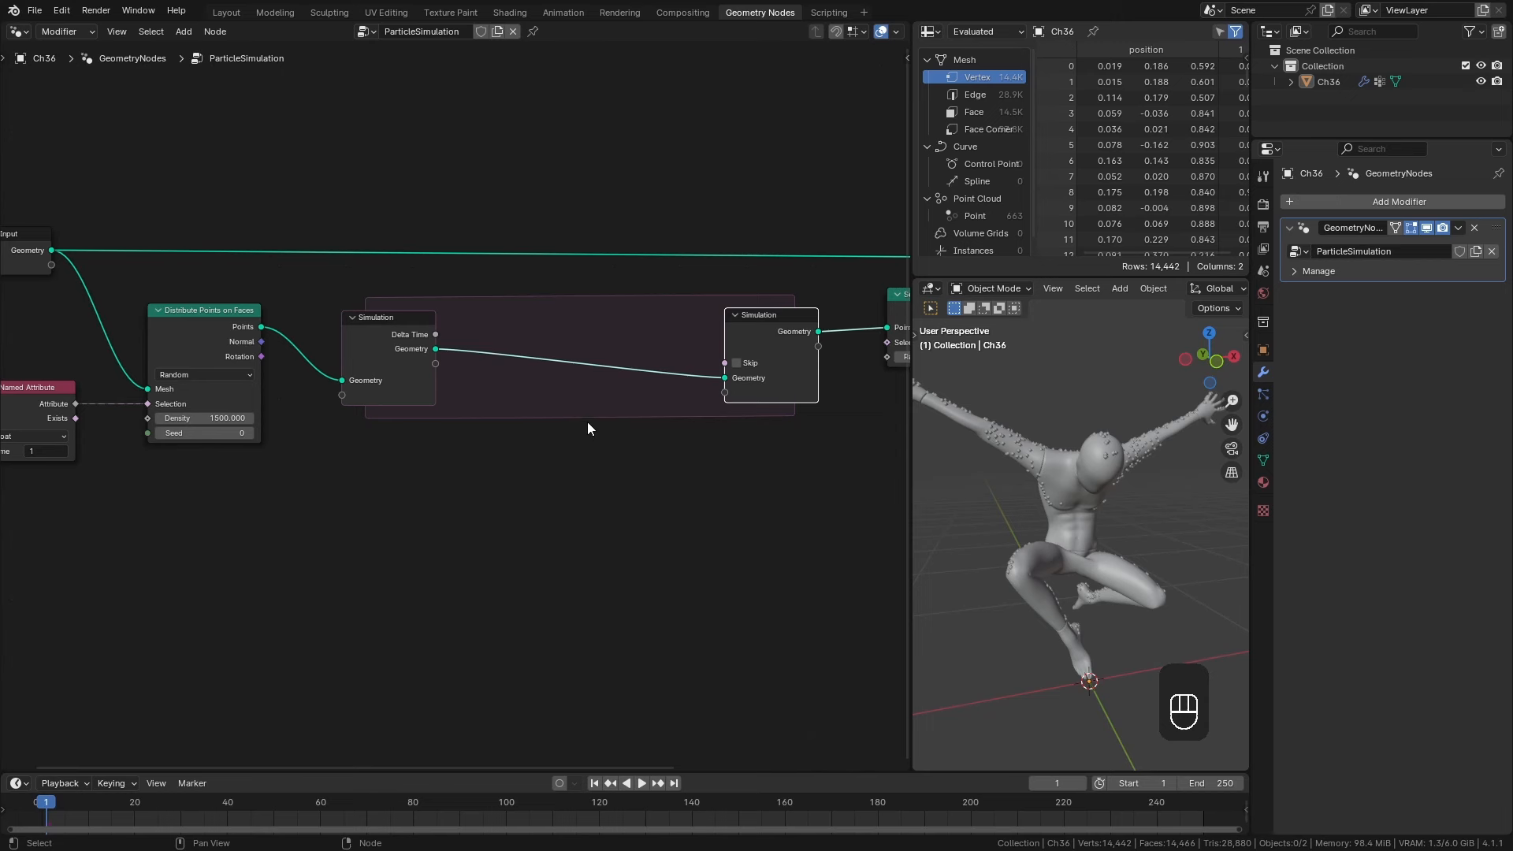
Insert a Set Position node inside the Simulation Zone and set its Z offset to 0.02 m.
key("shift+a")
mouse_move(556, 313)
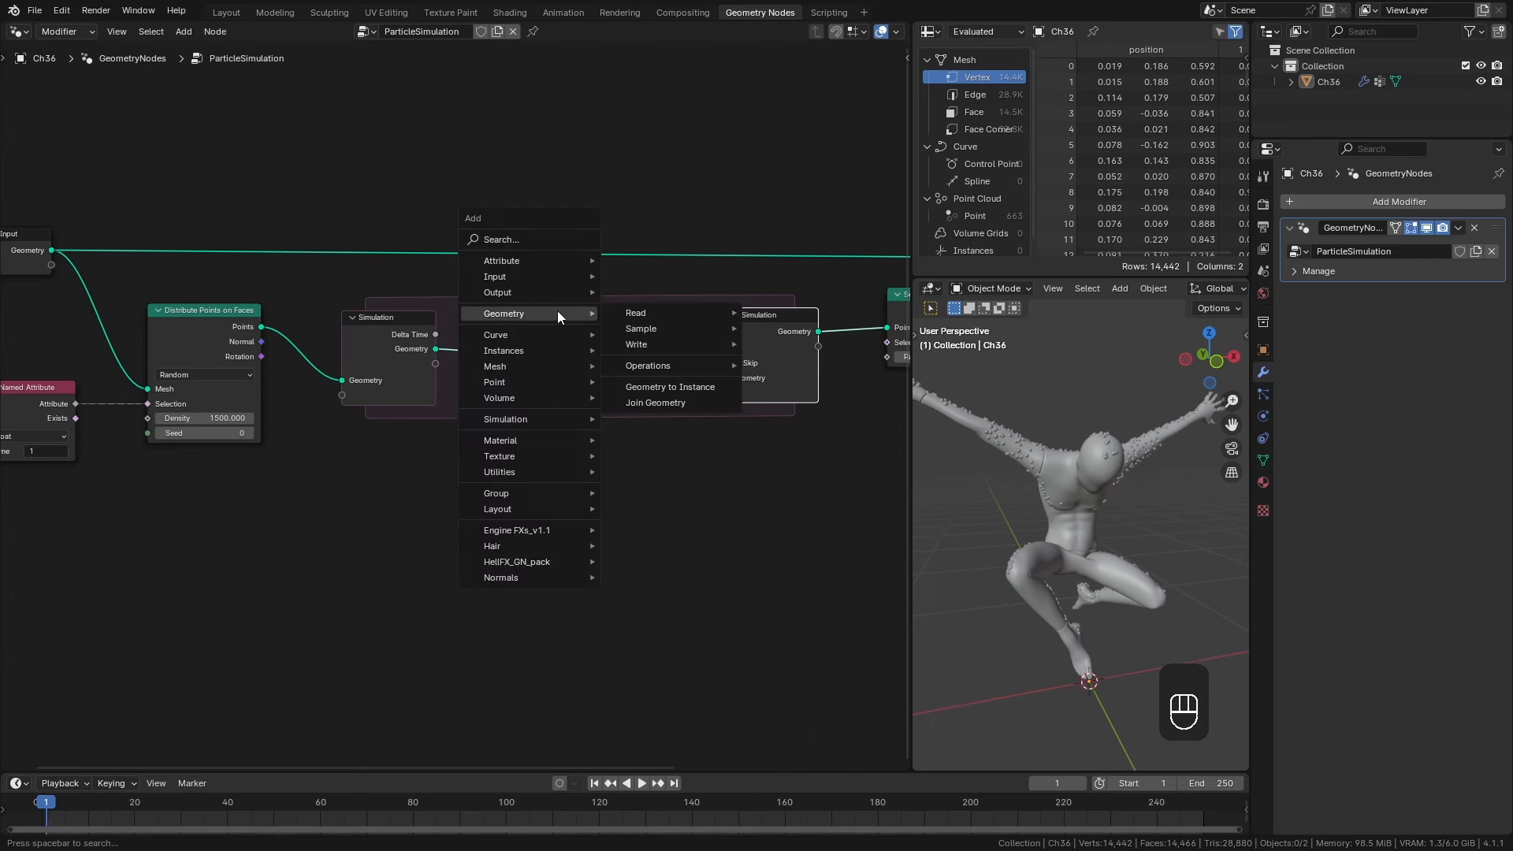
mouse_move(662, 364)
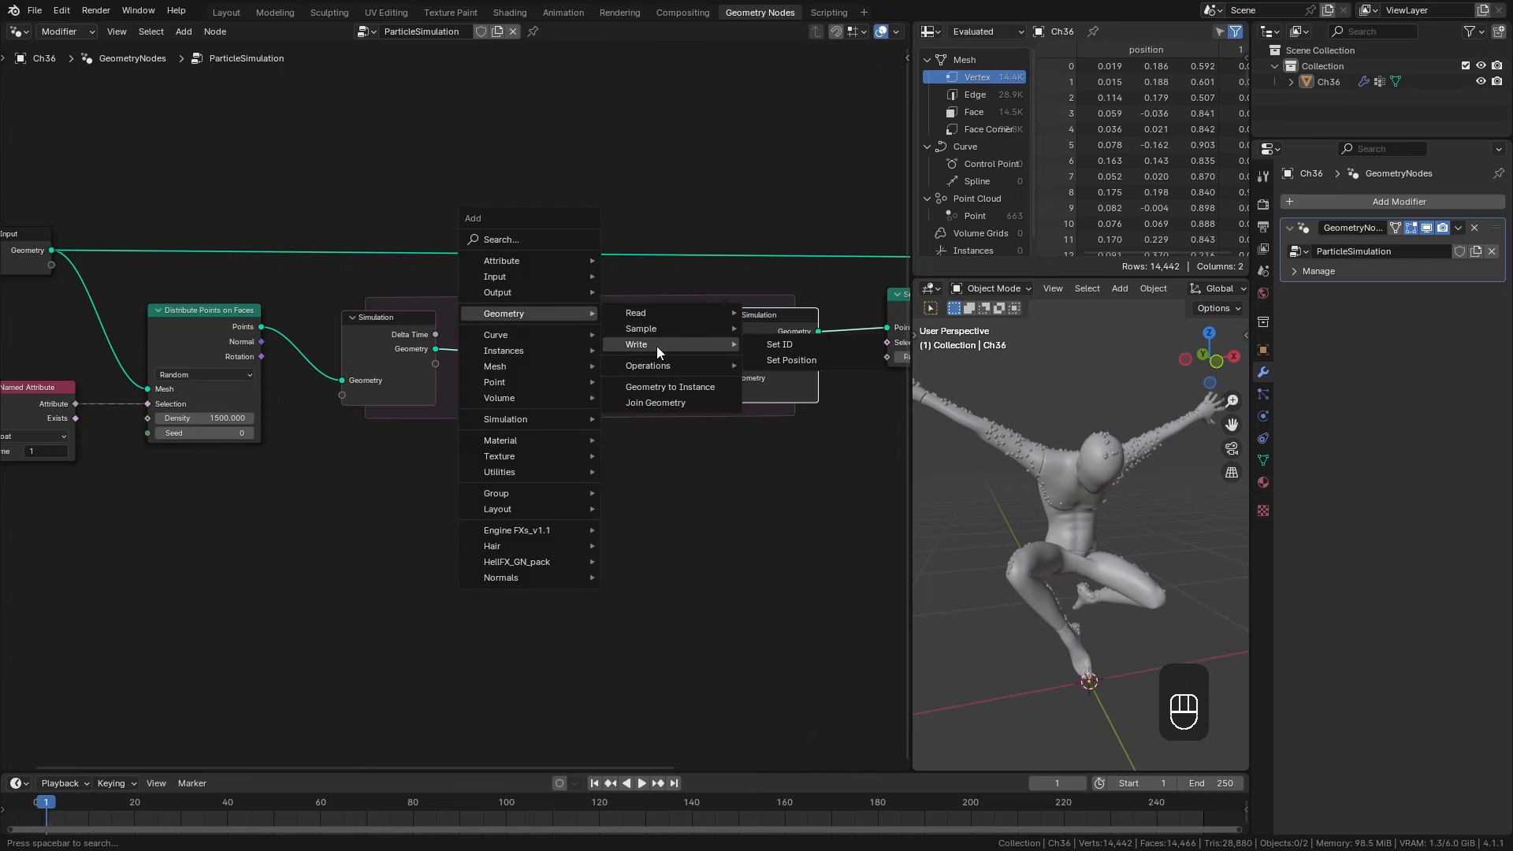
left_click(768, 347)
left_click(560, 314)
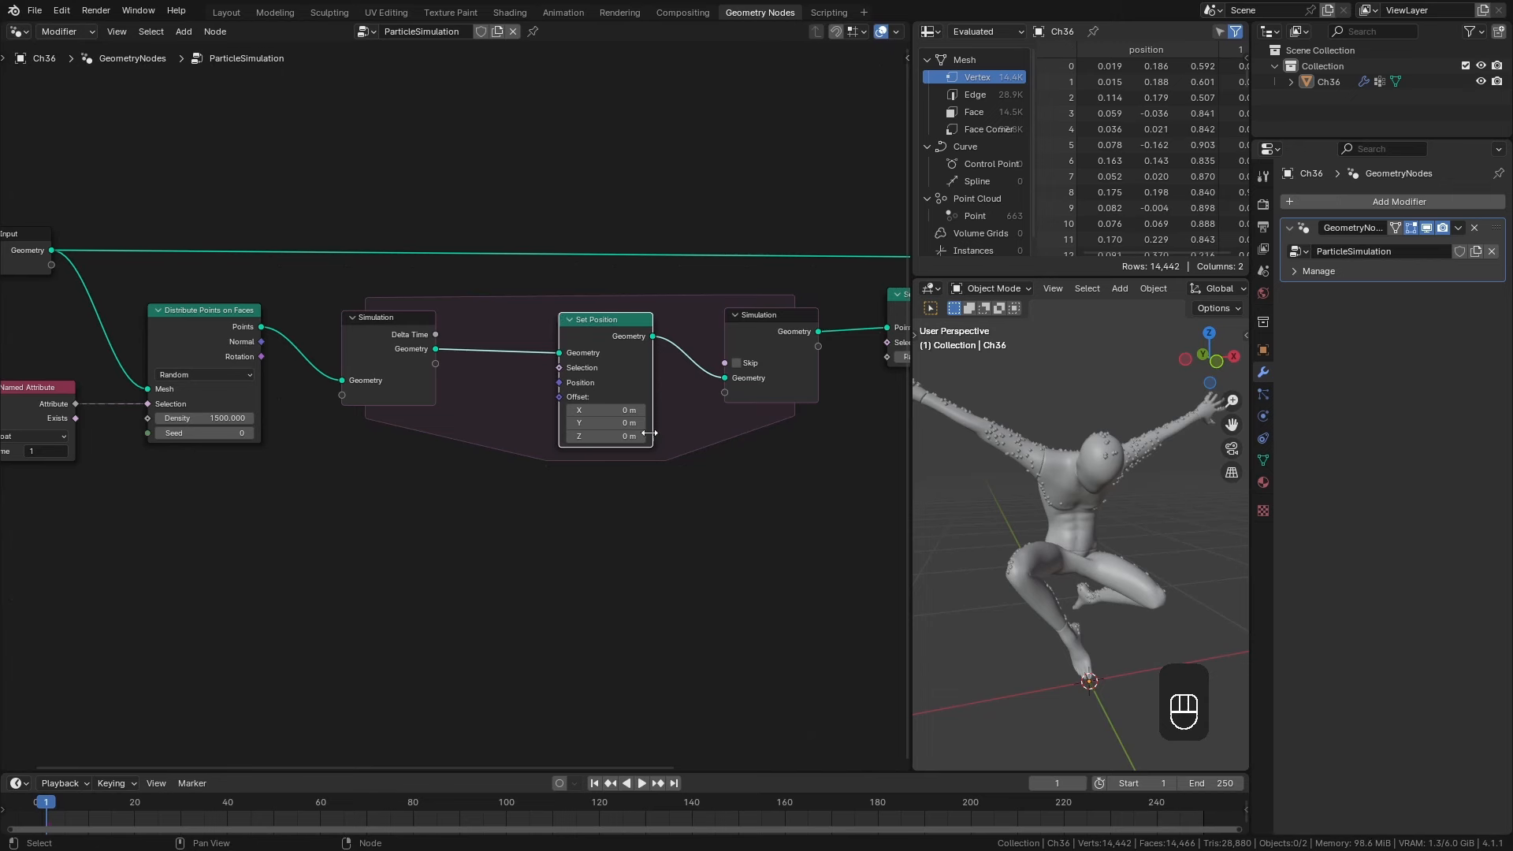
key("shift")
left_click_drag(622, 436, 619, 449, "shift")
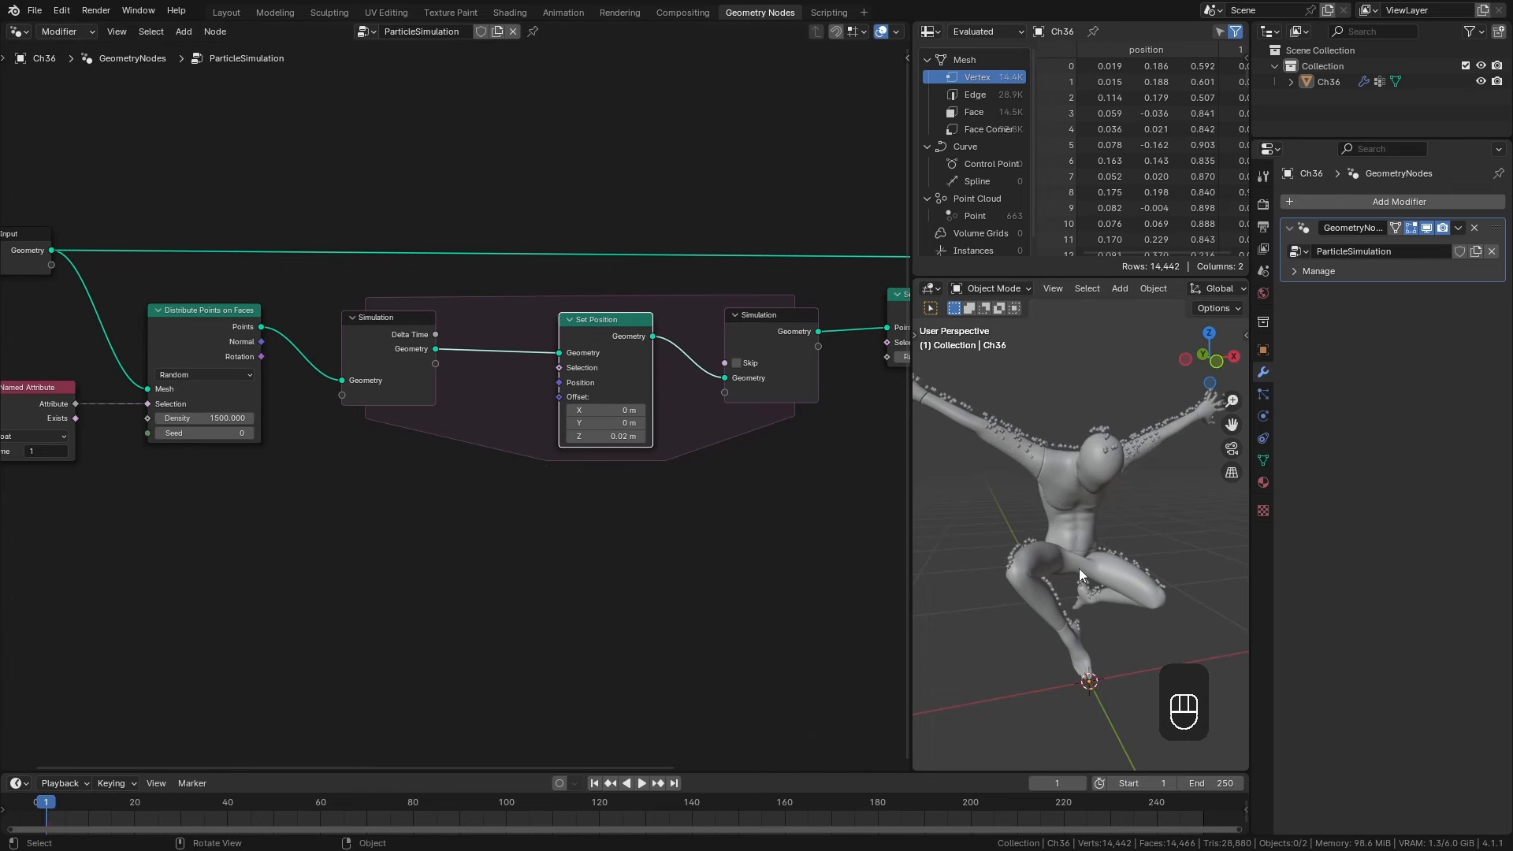
Play the simulation twice to check the points' motion and return to frame 1.
scroll(1079, 569, "down", 3)
key("space")
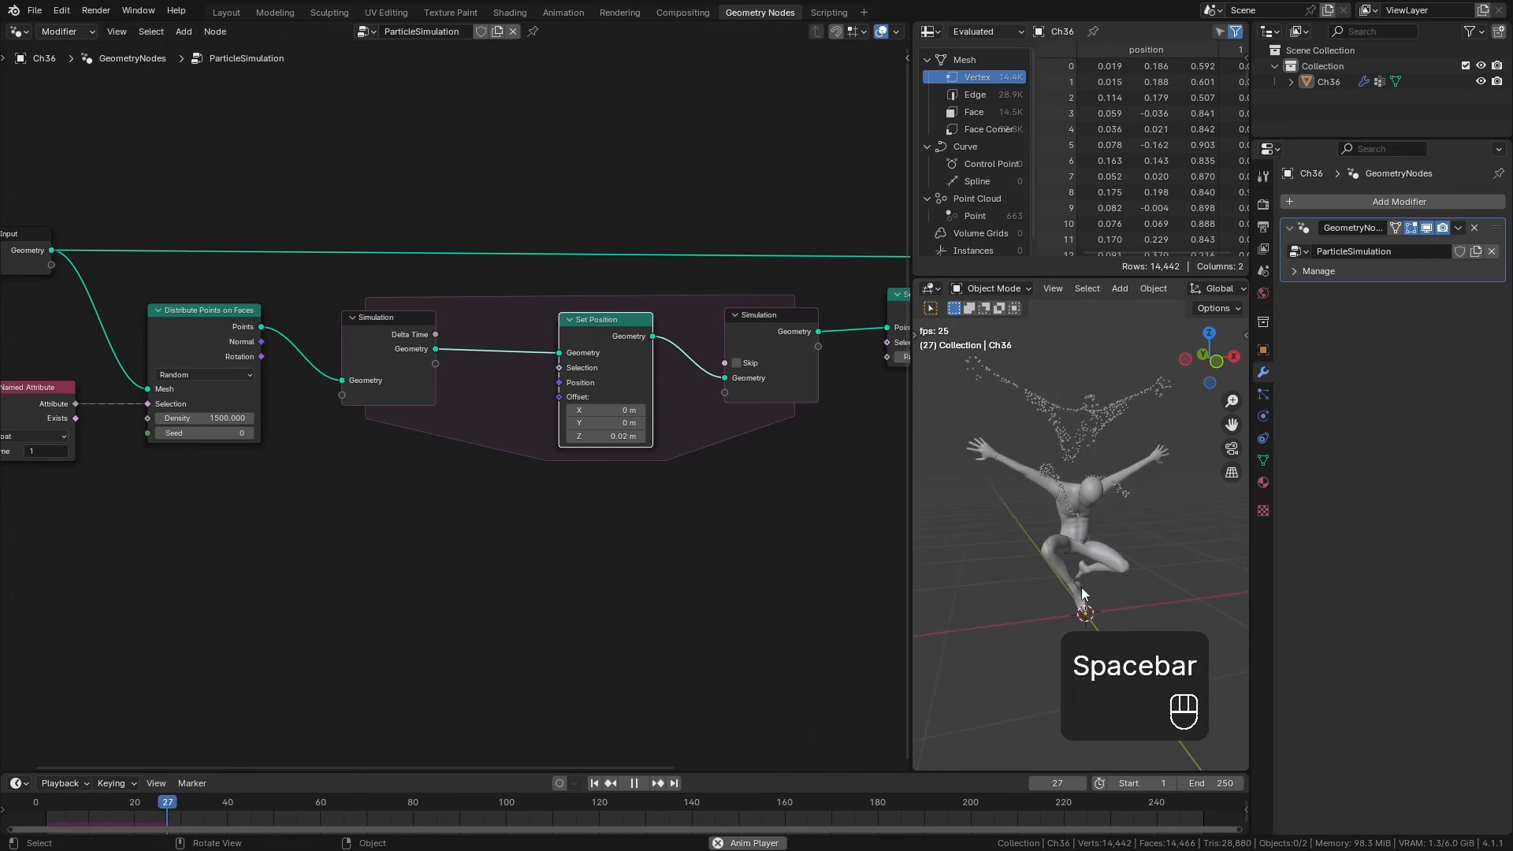
key("space")
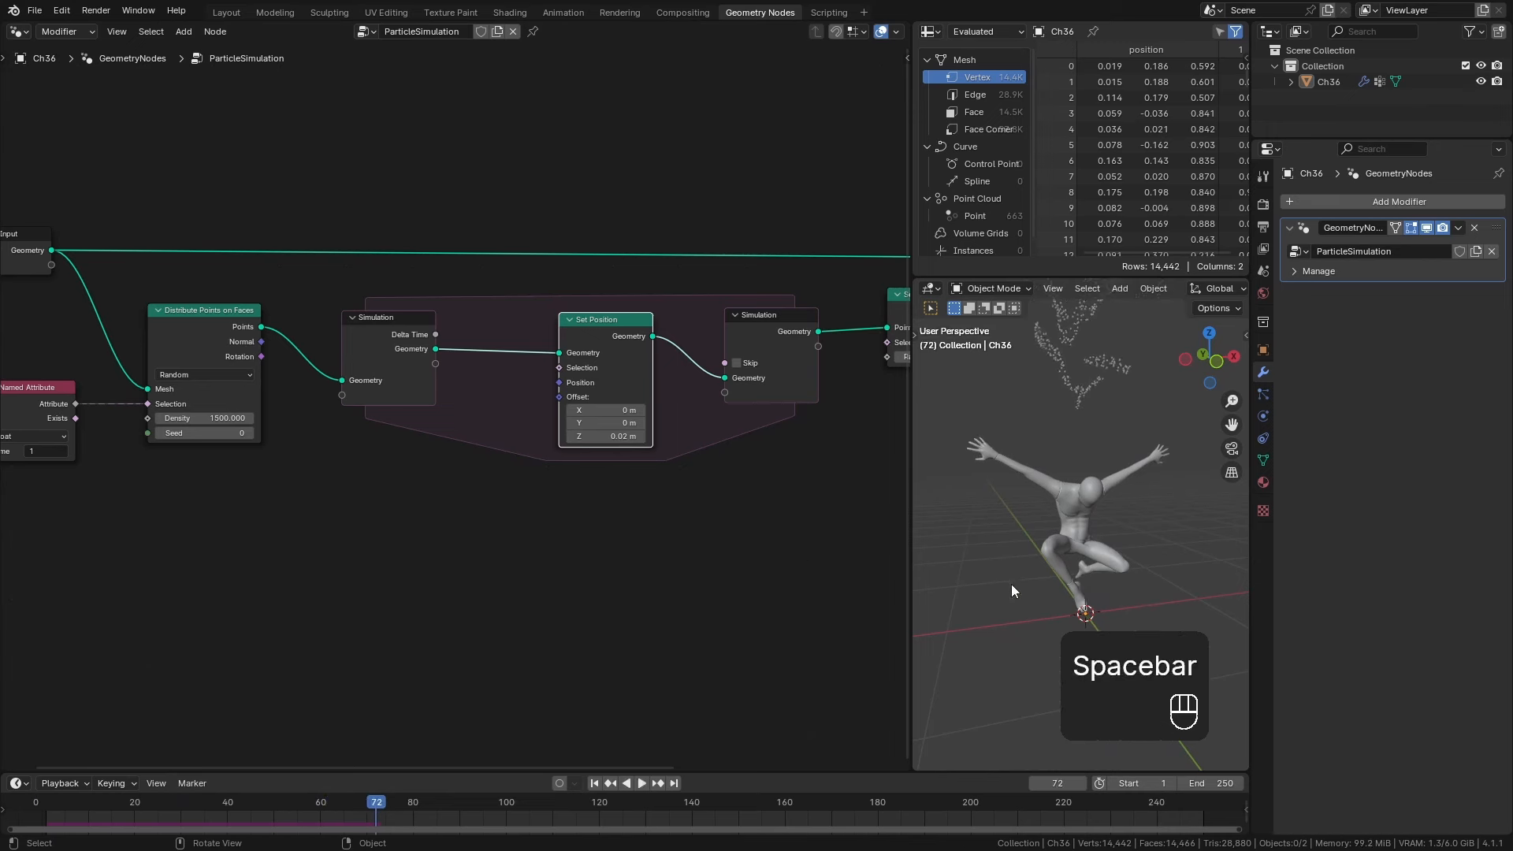
key("space")
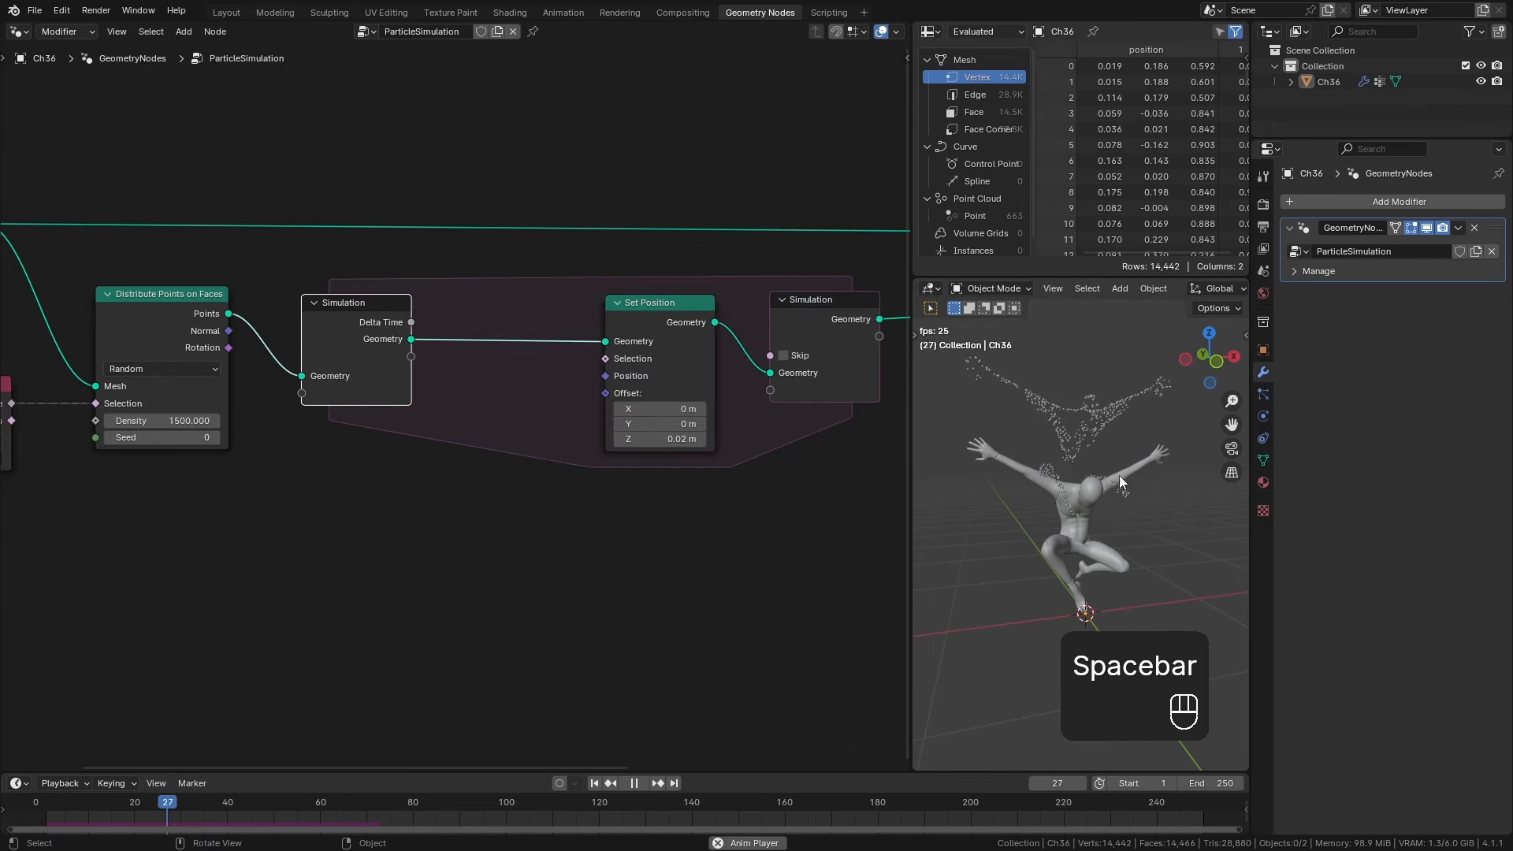
key("space")
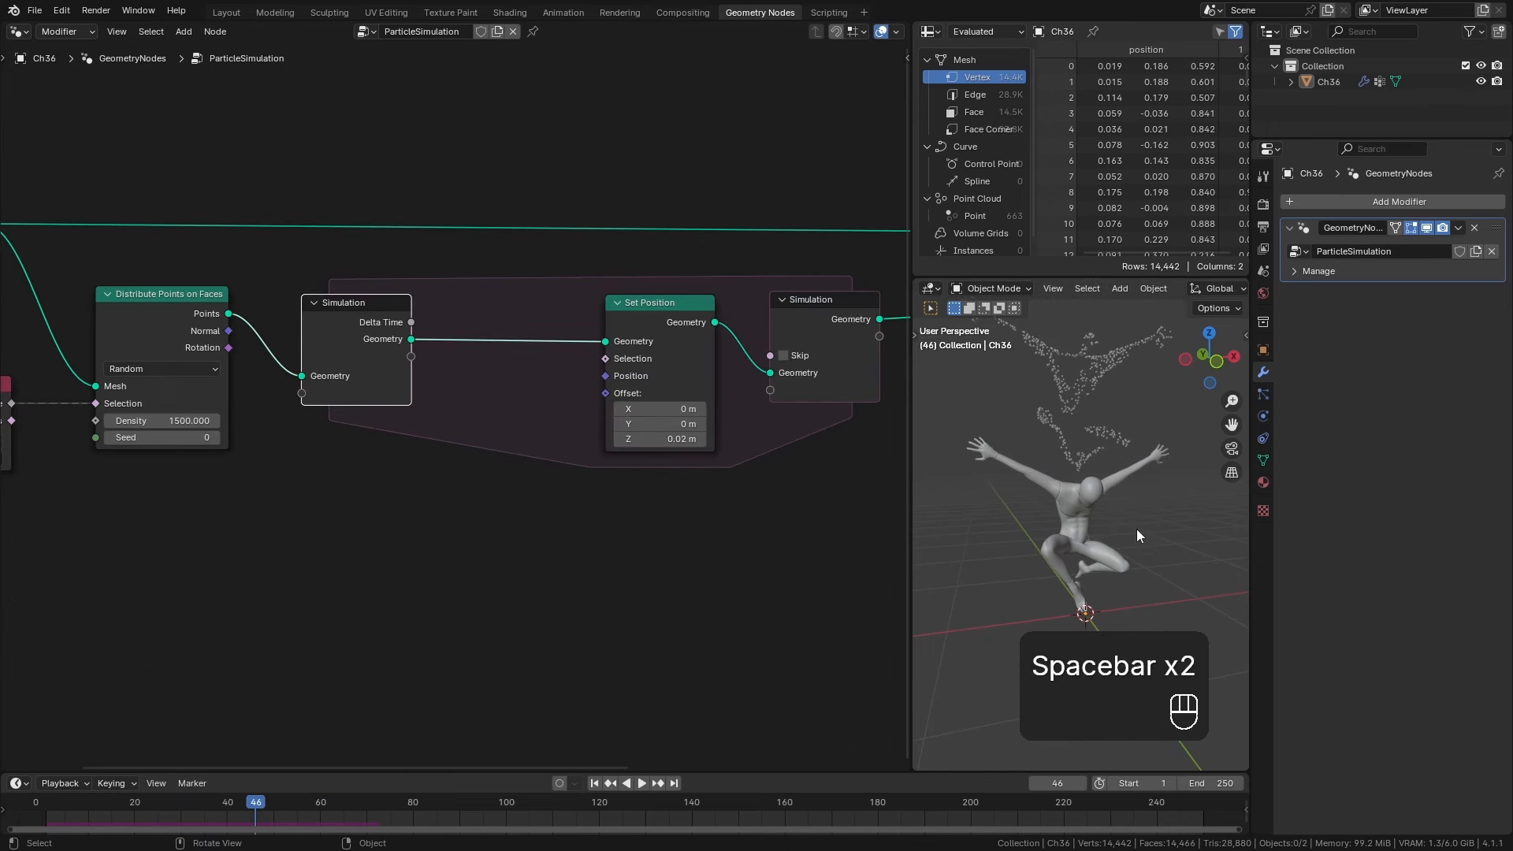
left_click(594, 784)
Insert a Join Geometry node between the Simulation input's Geometry output and Set Position inside the simulation zone.
middle_click_drag(425, 438, 531, 461)
left_click_drag(449, 363, 433, 363)
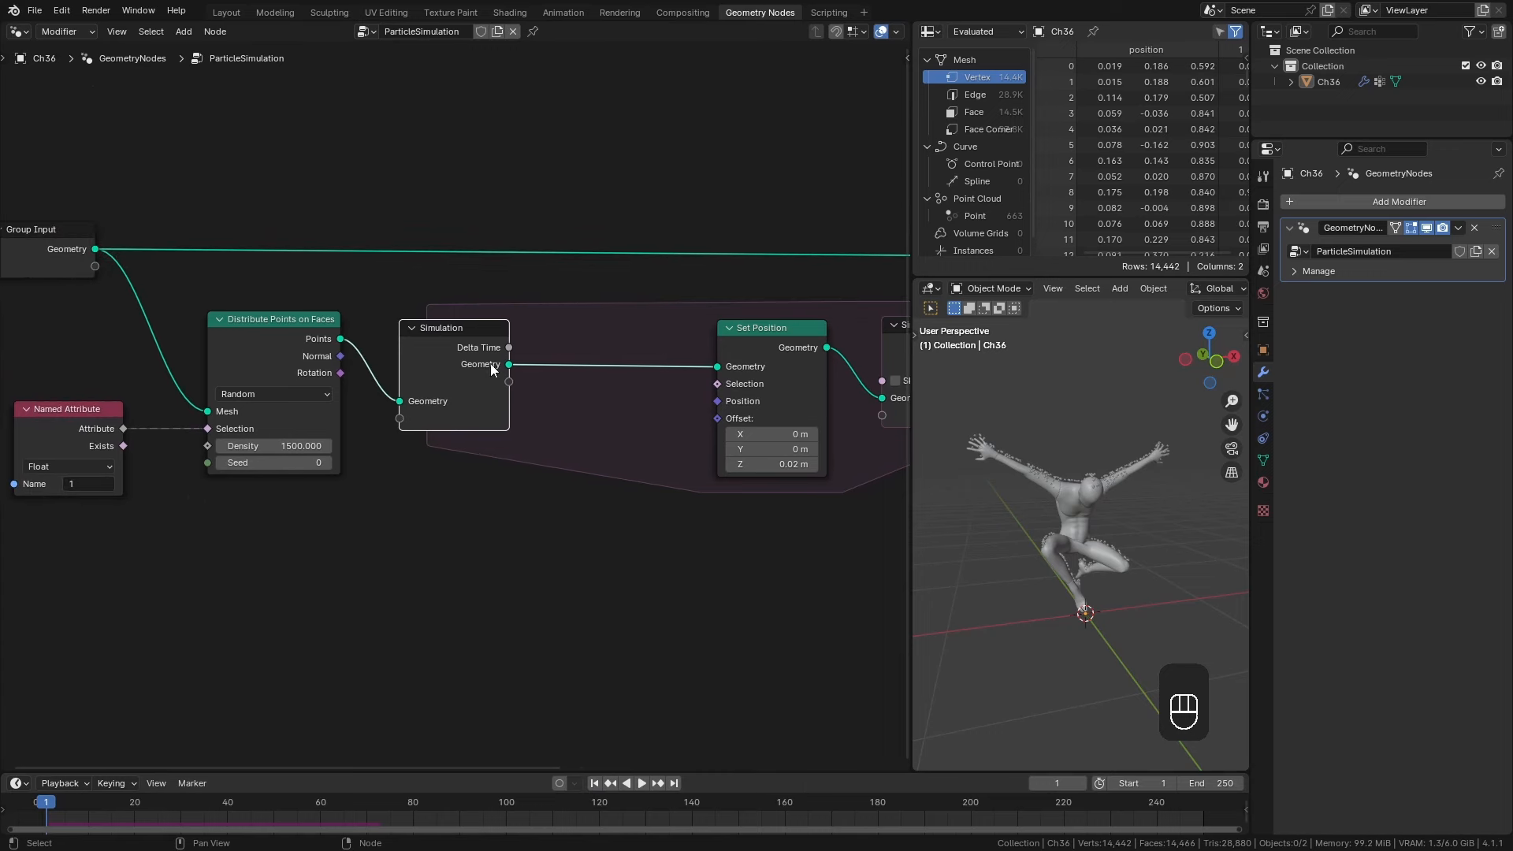
scroll(490, 363, "down", 1)
middle_click_drag(780, 379, 622, 347)
left_click(840, 308)
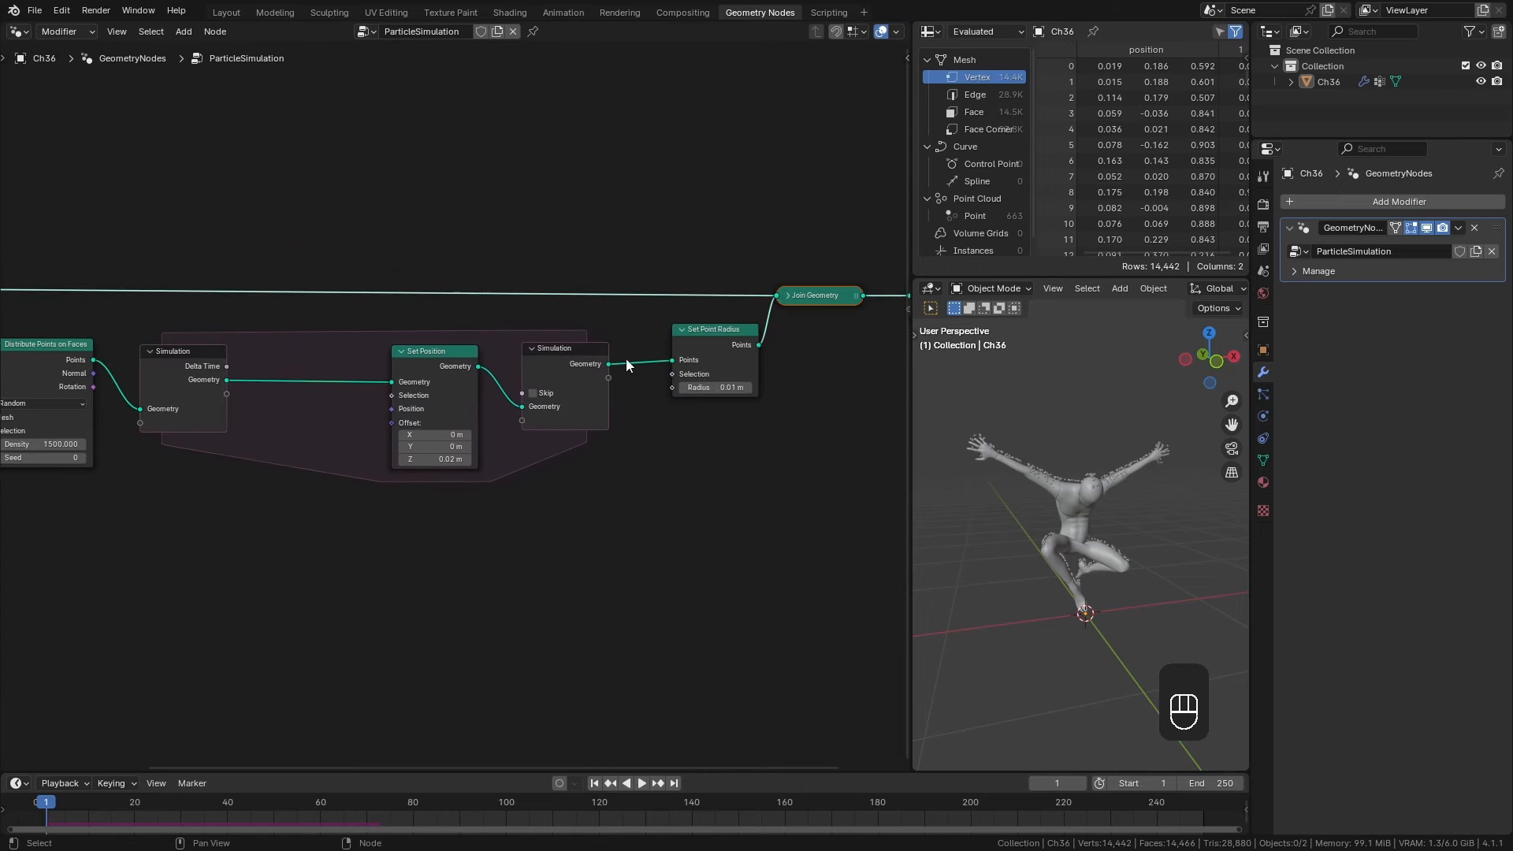
middle_click_drag(421, 399, 445, 429)
scroll(454, 464, "left", 2, "ctrl")
scroll(452, 463, "up", 2)
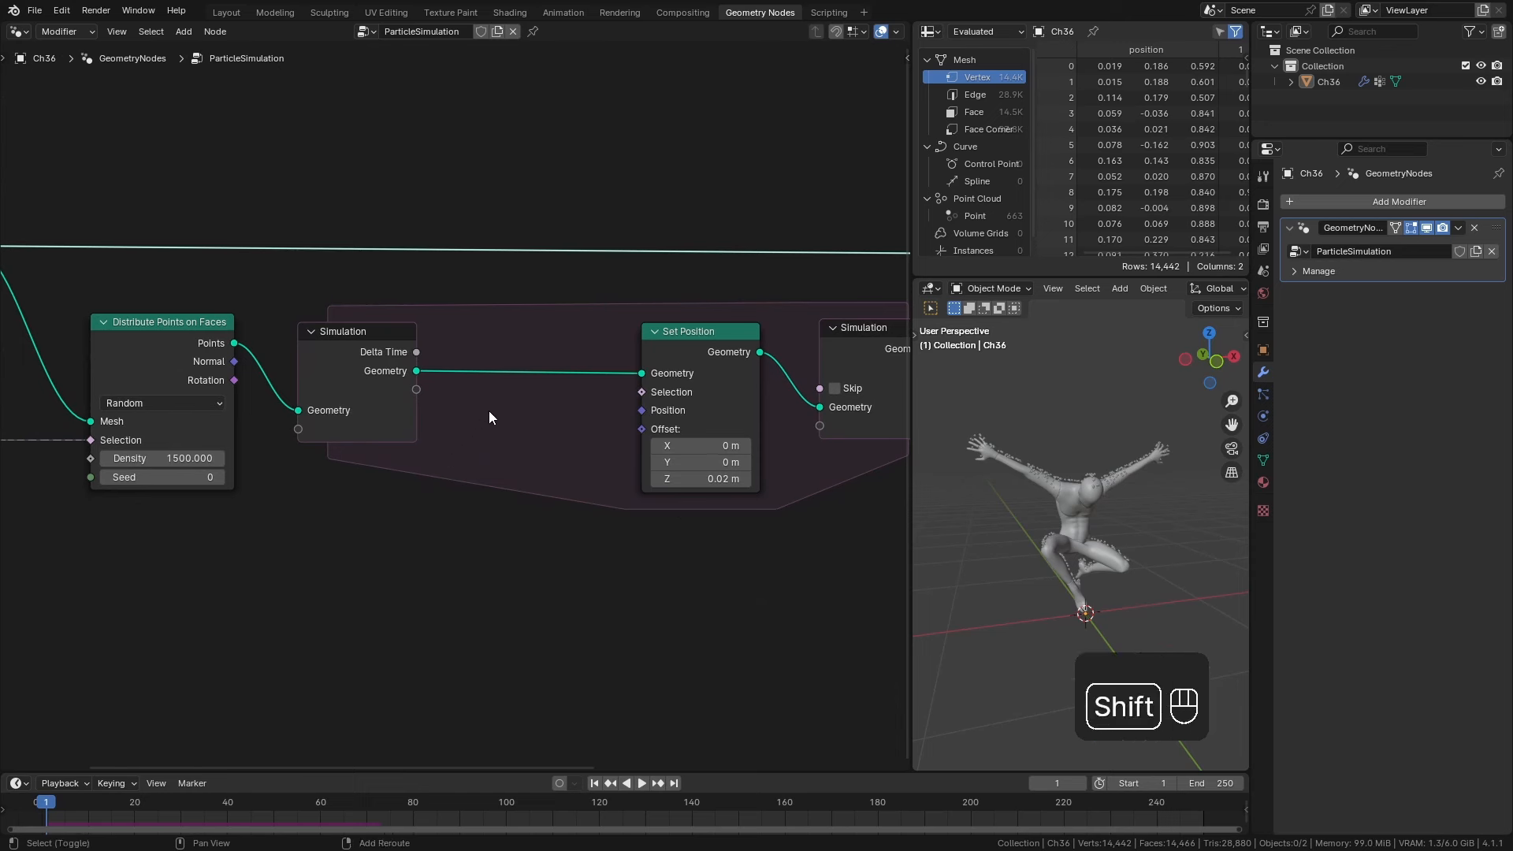
key("shift+a")
mouse_move(476, 390)
left_click(583, 504)
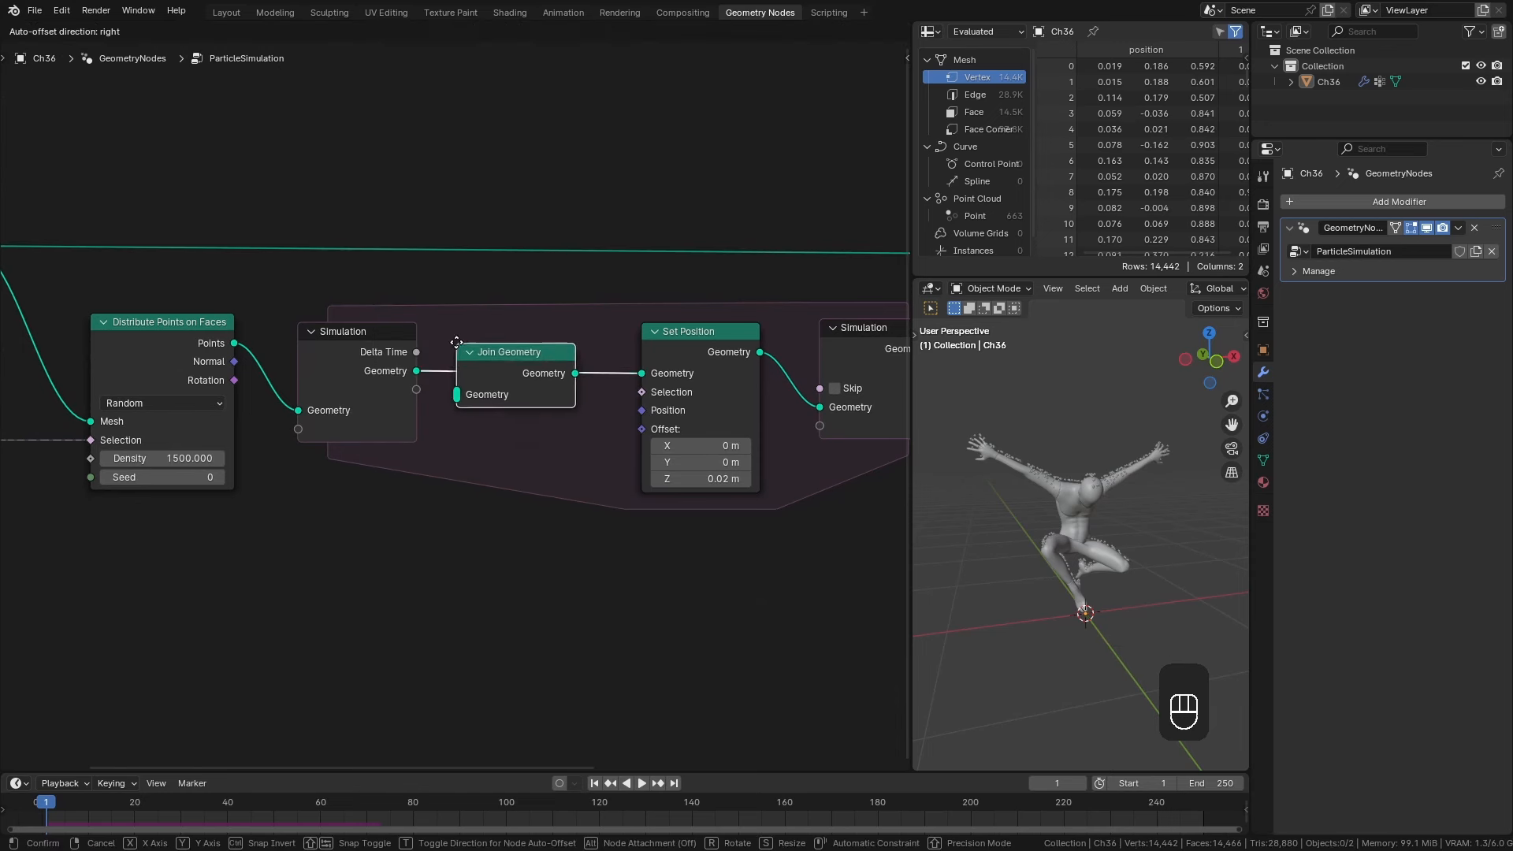
left_click(513, 376)
left_click_drag(527, 375, 524, 362)
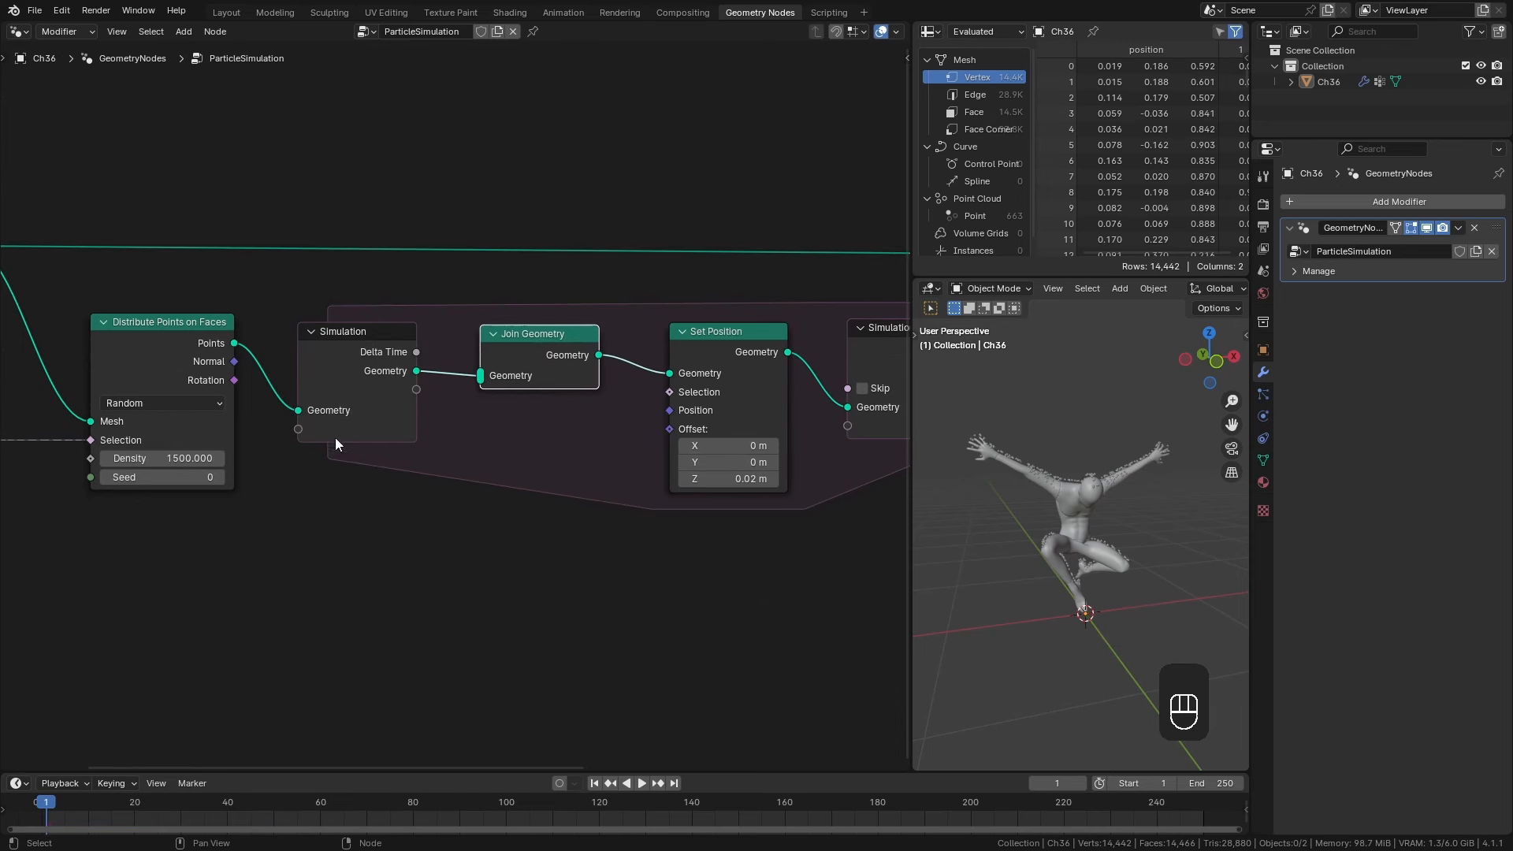
Reroute the Points link from the Simulation input to Join Geometry and arrange the nodes so the links are clear.
left_click_drag(298, 410, 390, 392)
left_click_drag(525, 347, 522, 322)
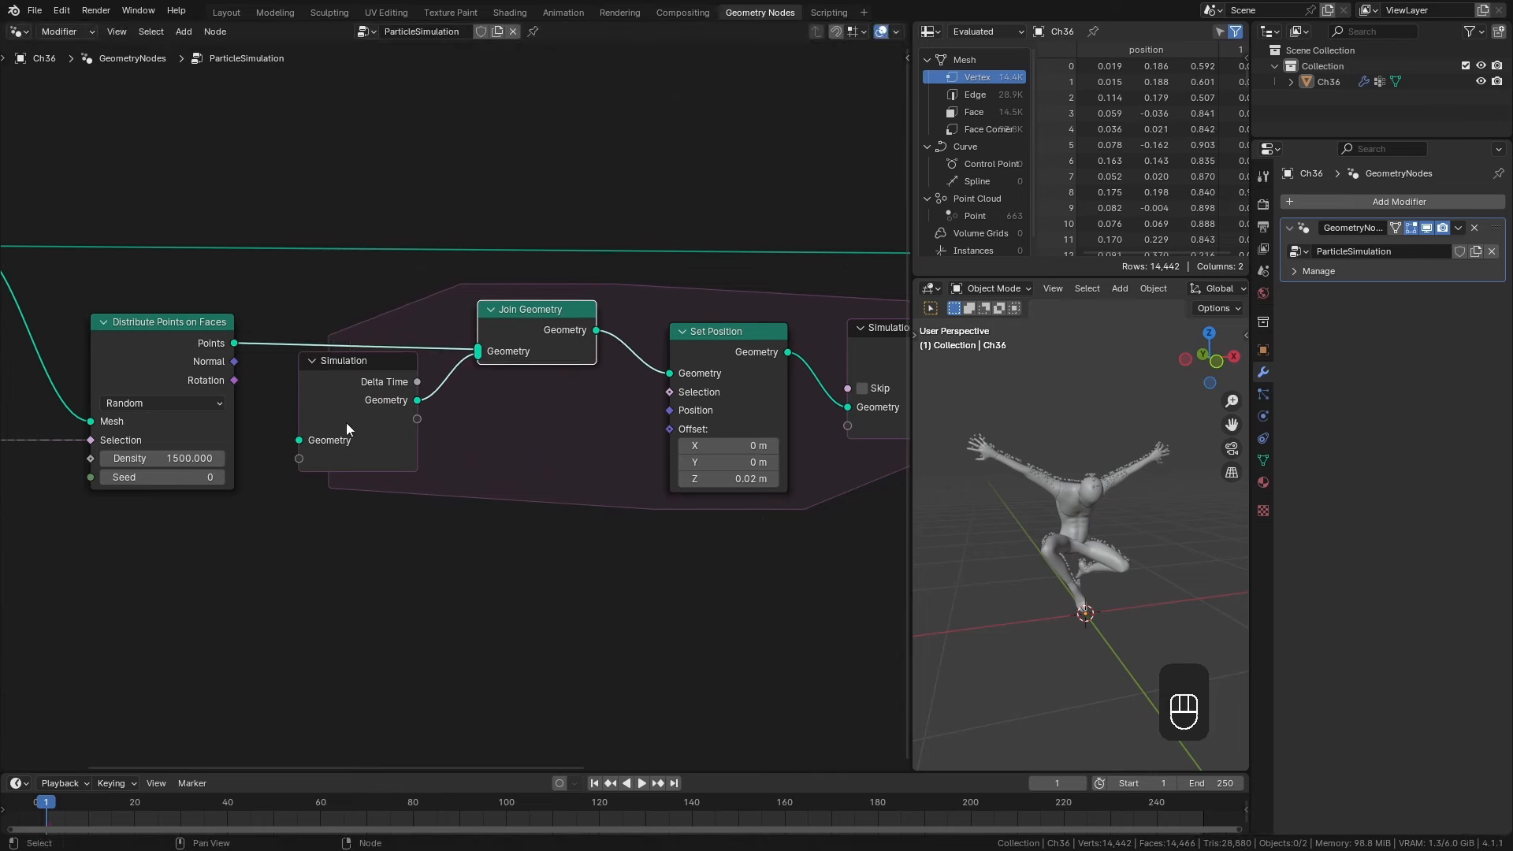
middle_click_drag(338, 476, 517, 437)
left_click_drag(505, 406, 505, 430)
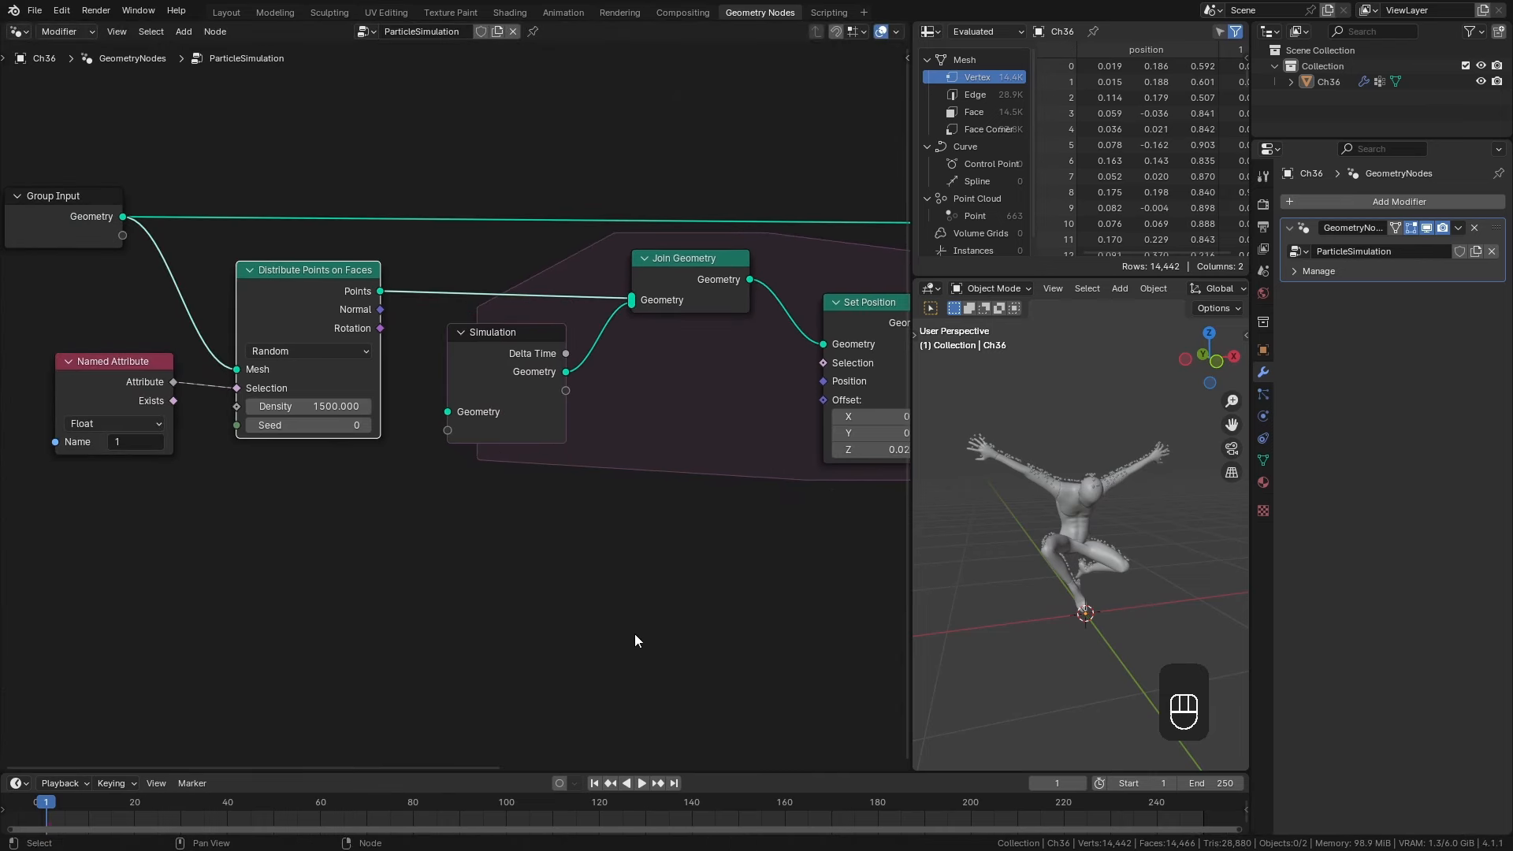
Play the simulation, examine the emitted points up close around the figure, and return to frame 1.
key("space")
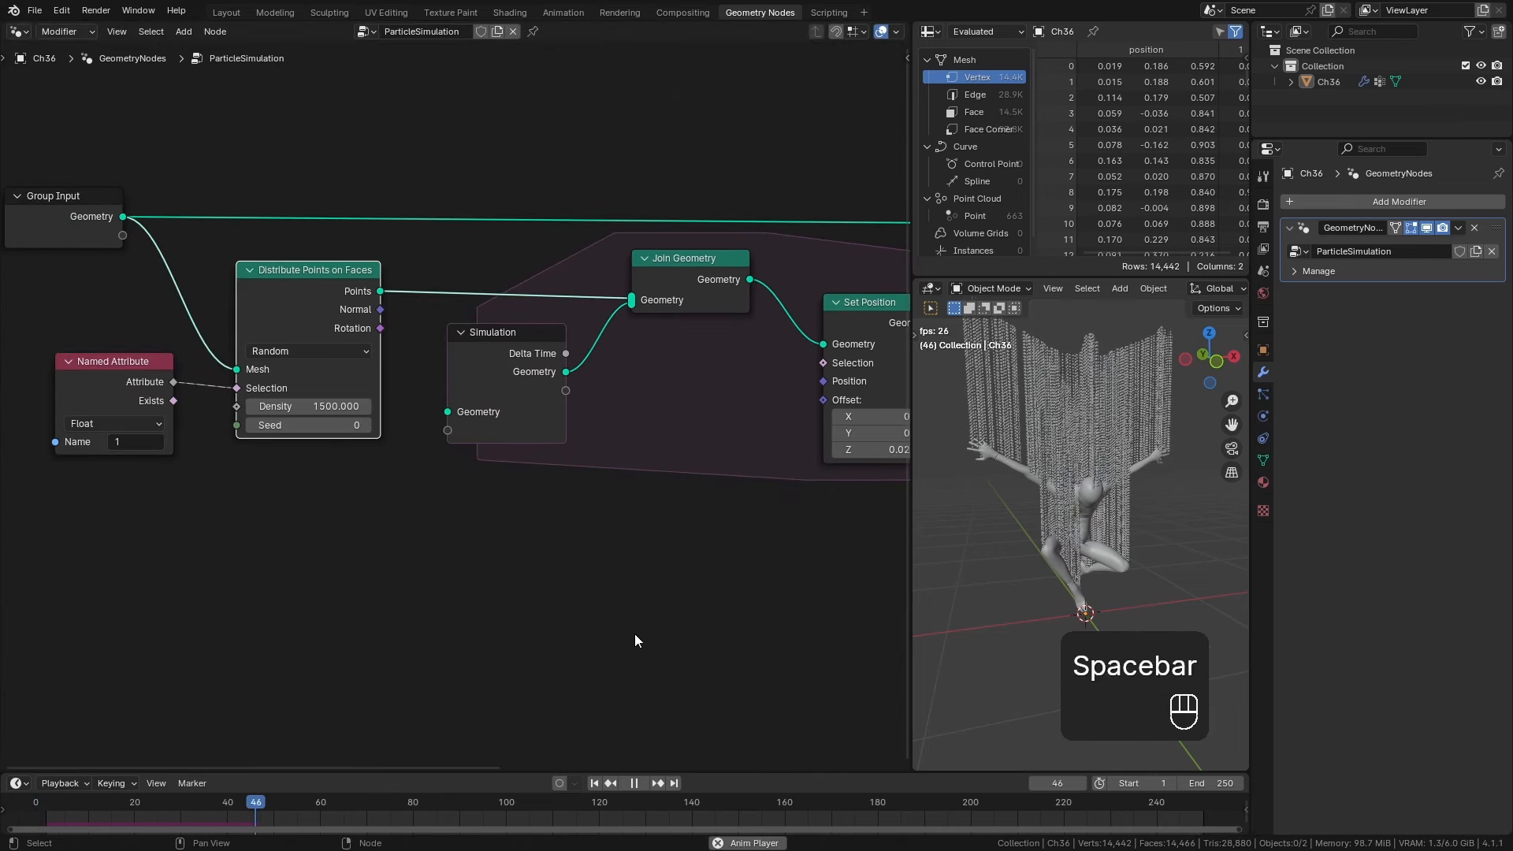
key("space")
middle_click_drag(1127, 607, 1010, 533)
scroll(1062, 578, "up", 3)
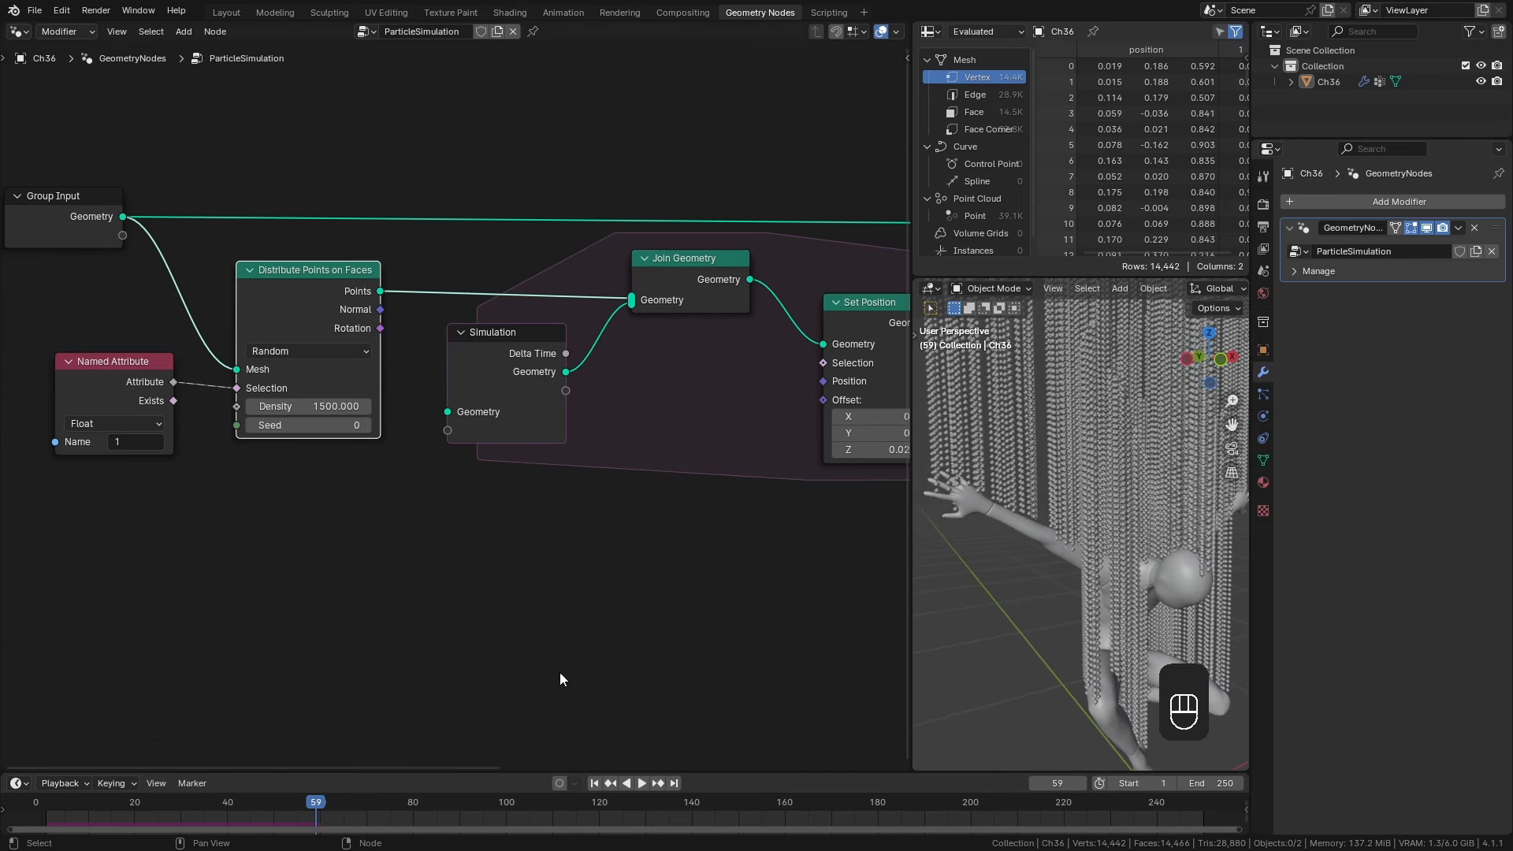
left_click(595, 783)
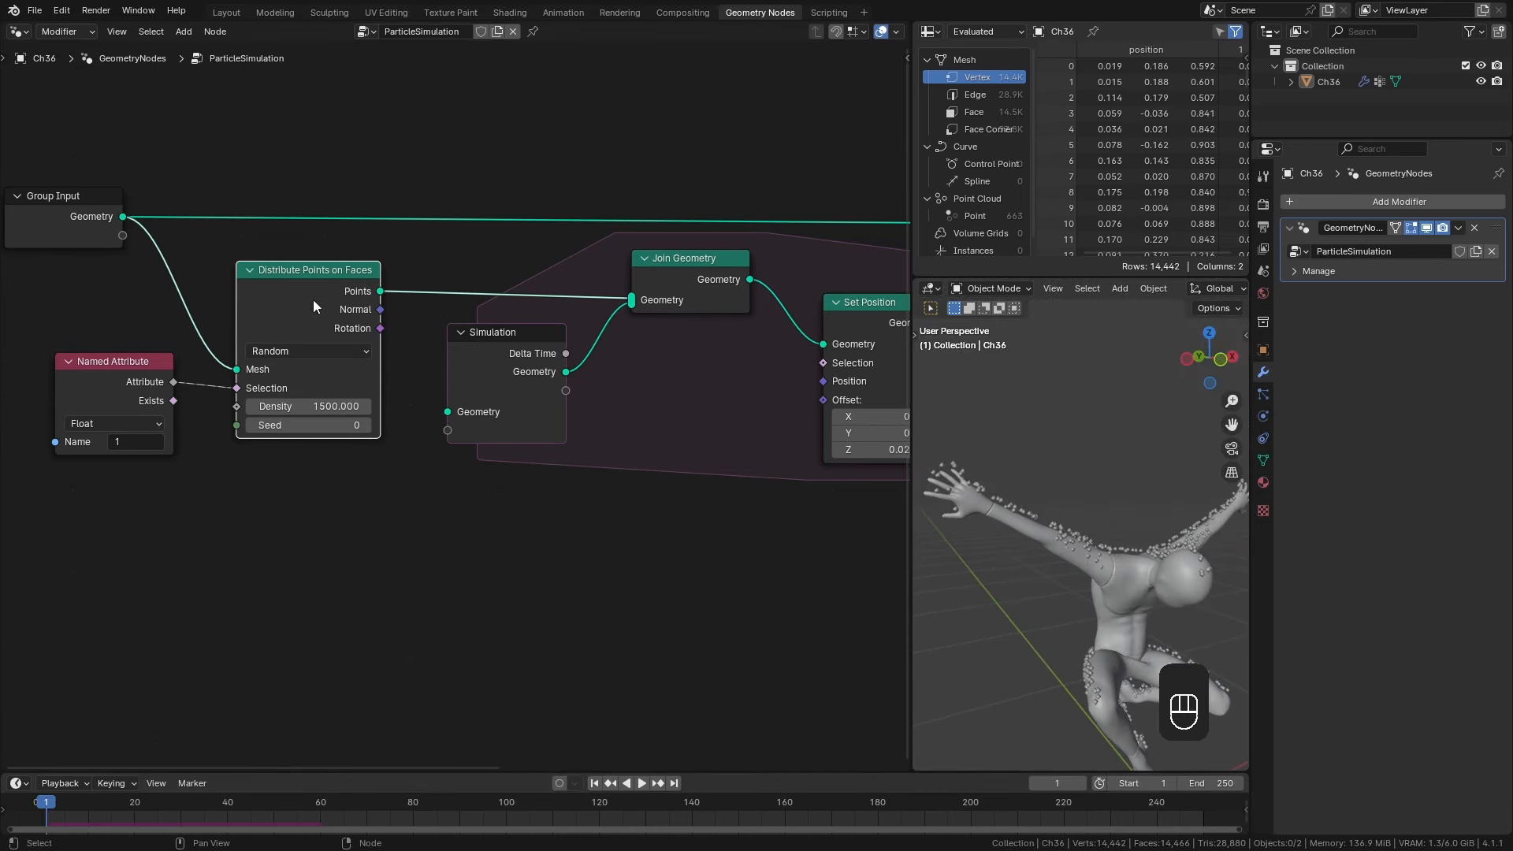
Set the Distribute Points on Faces seed to 5 and add a Scene Time node below Named Attribute.
left_click_drag(308, 287, 307, 283)
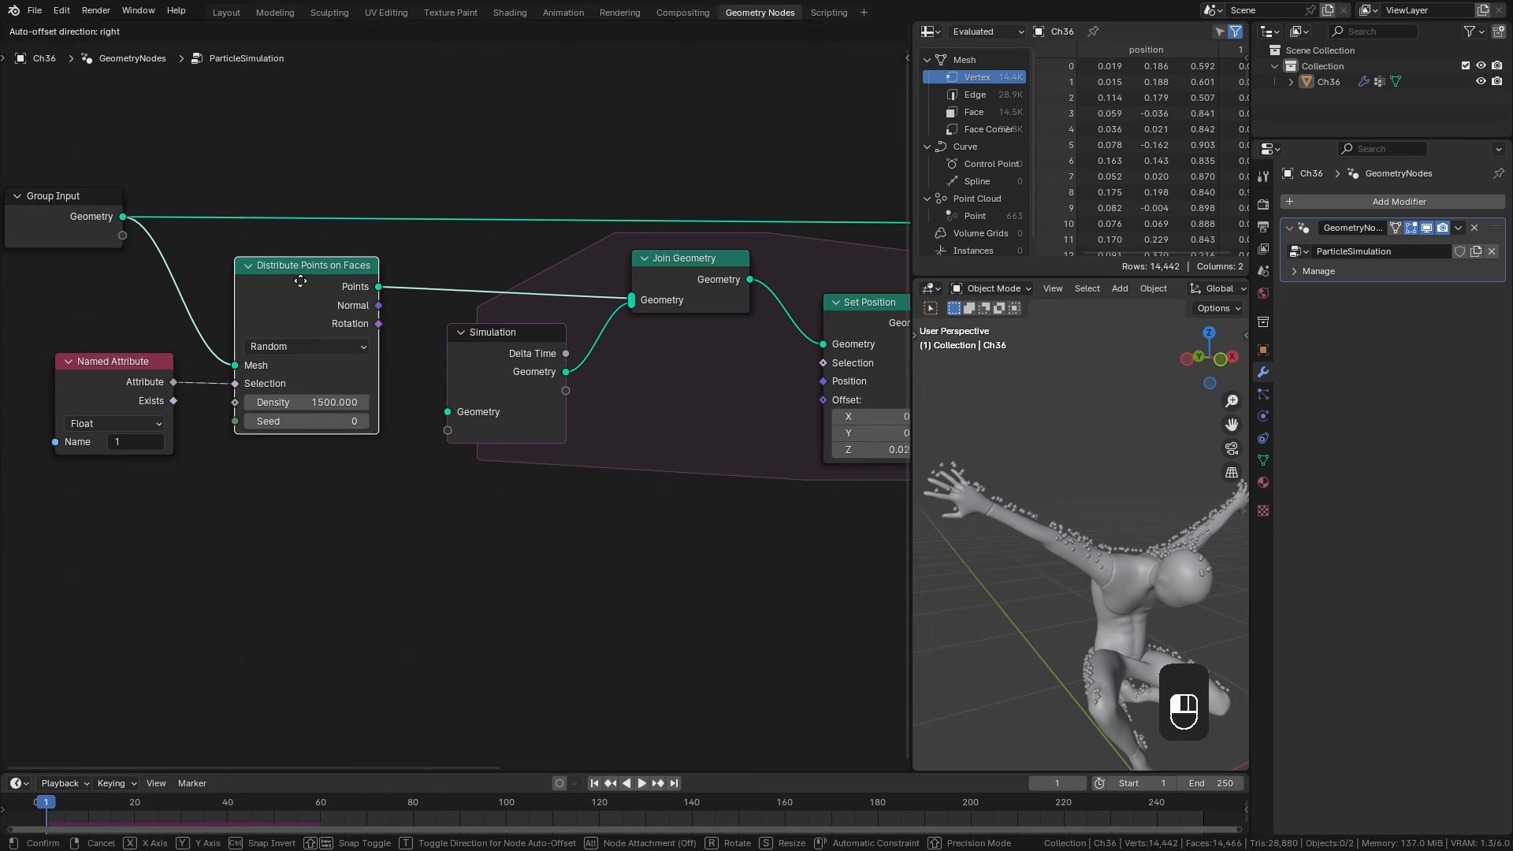
left_click_drag(307, 420, 339, 421)
key("shift+a")
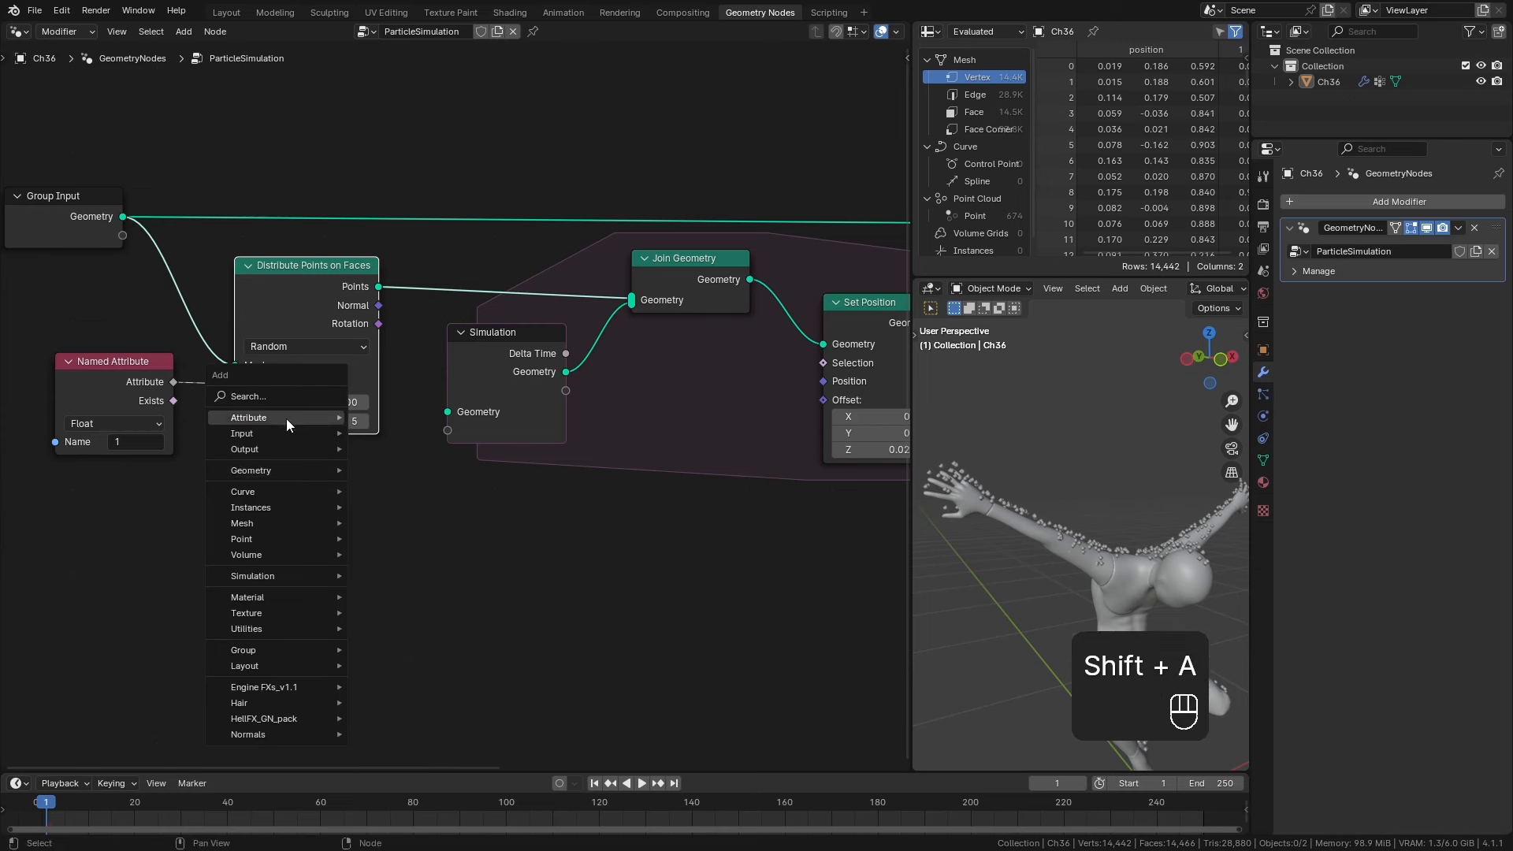
left_click(263, 399)
type("scene")
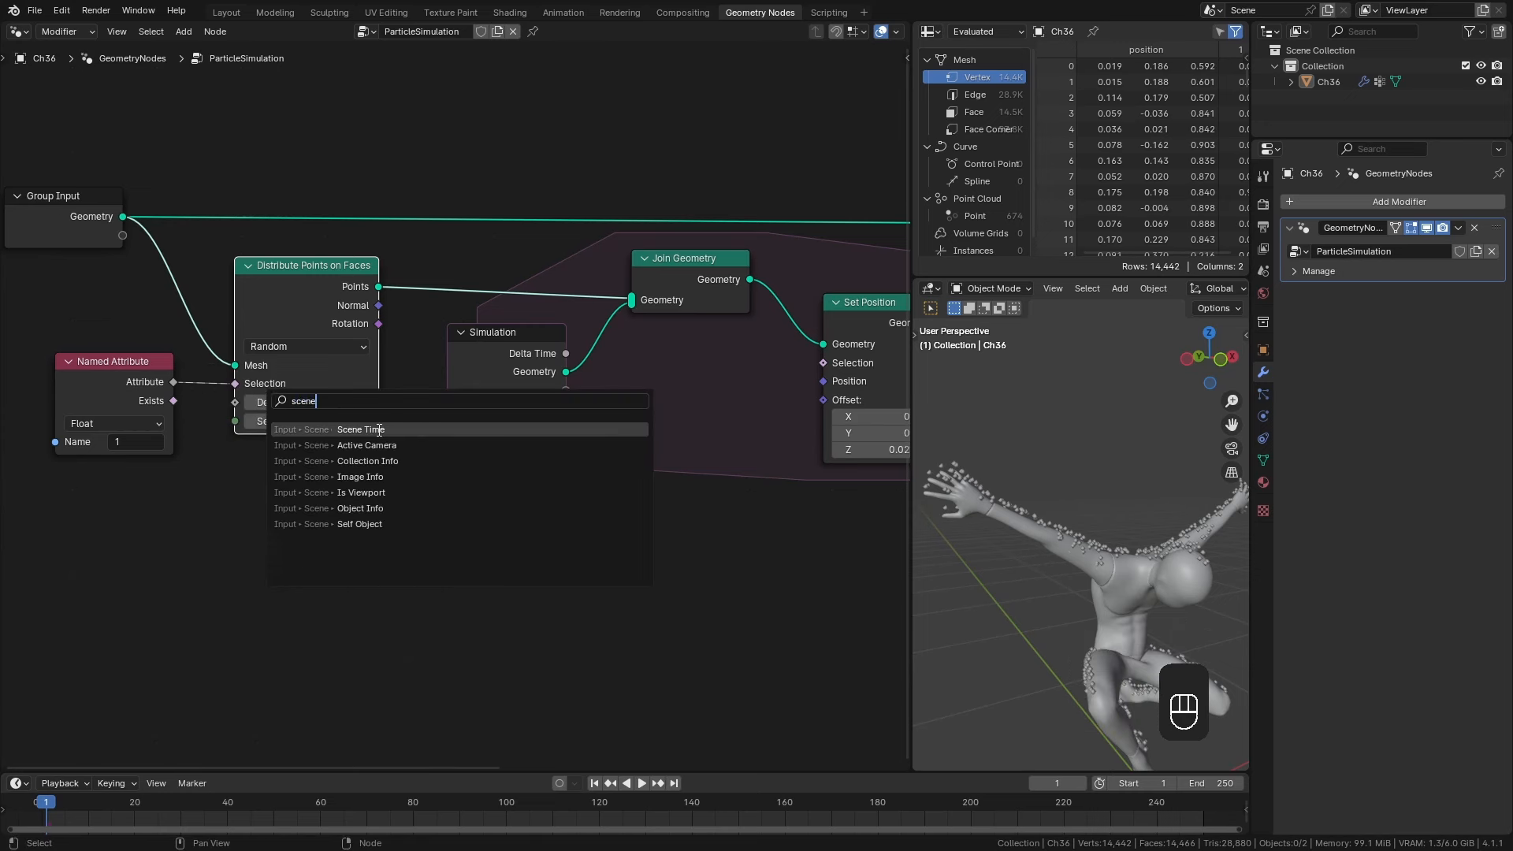
left_click(379, 429)
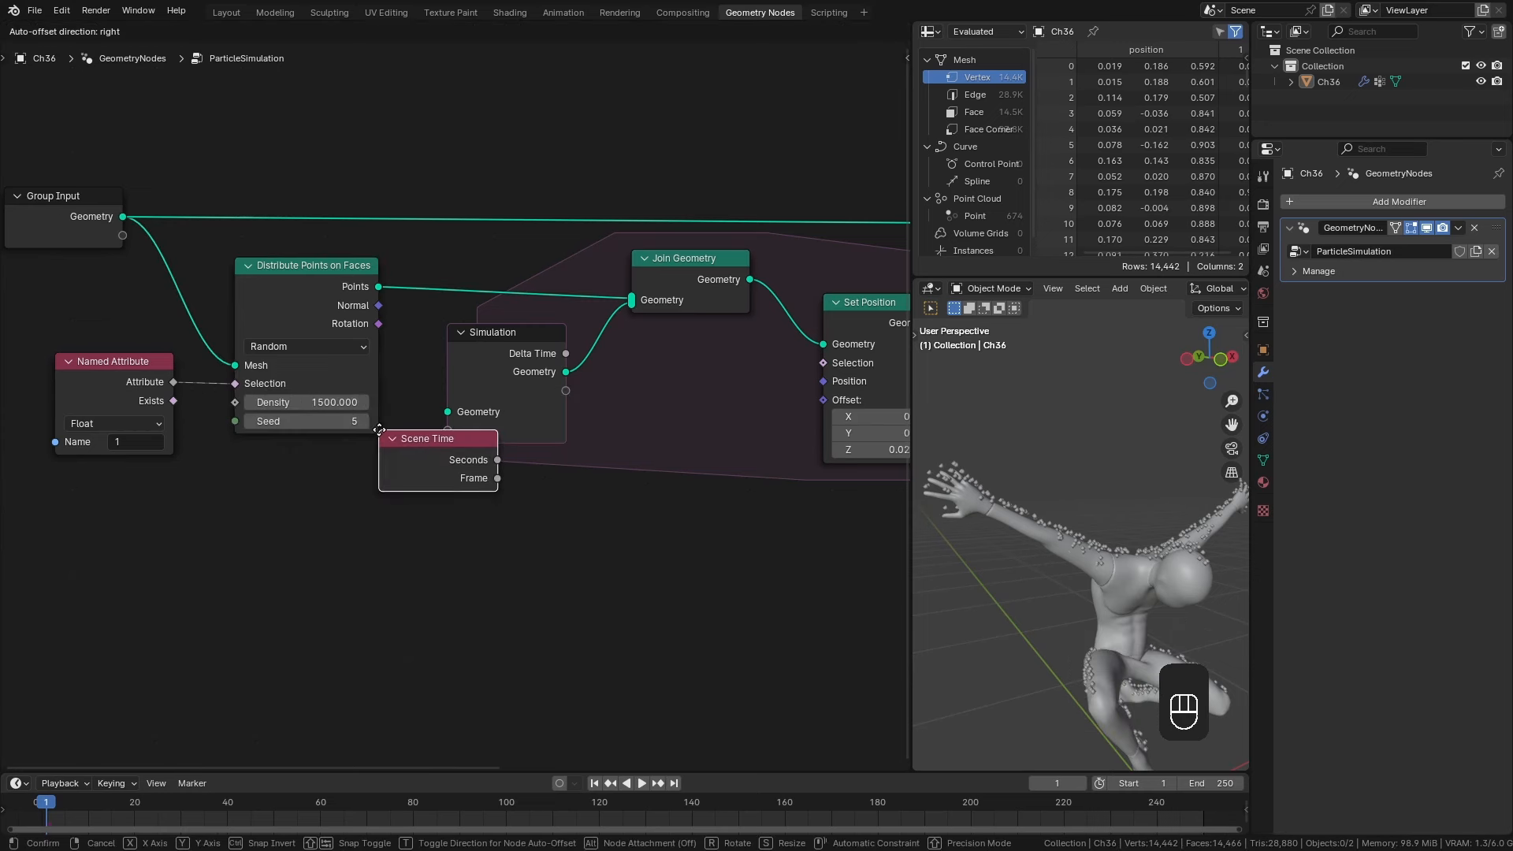
left_click(154, 549)
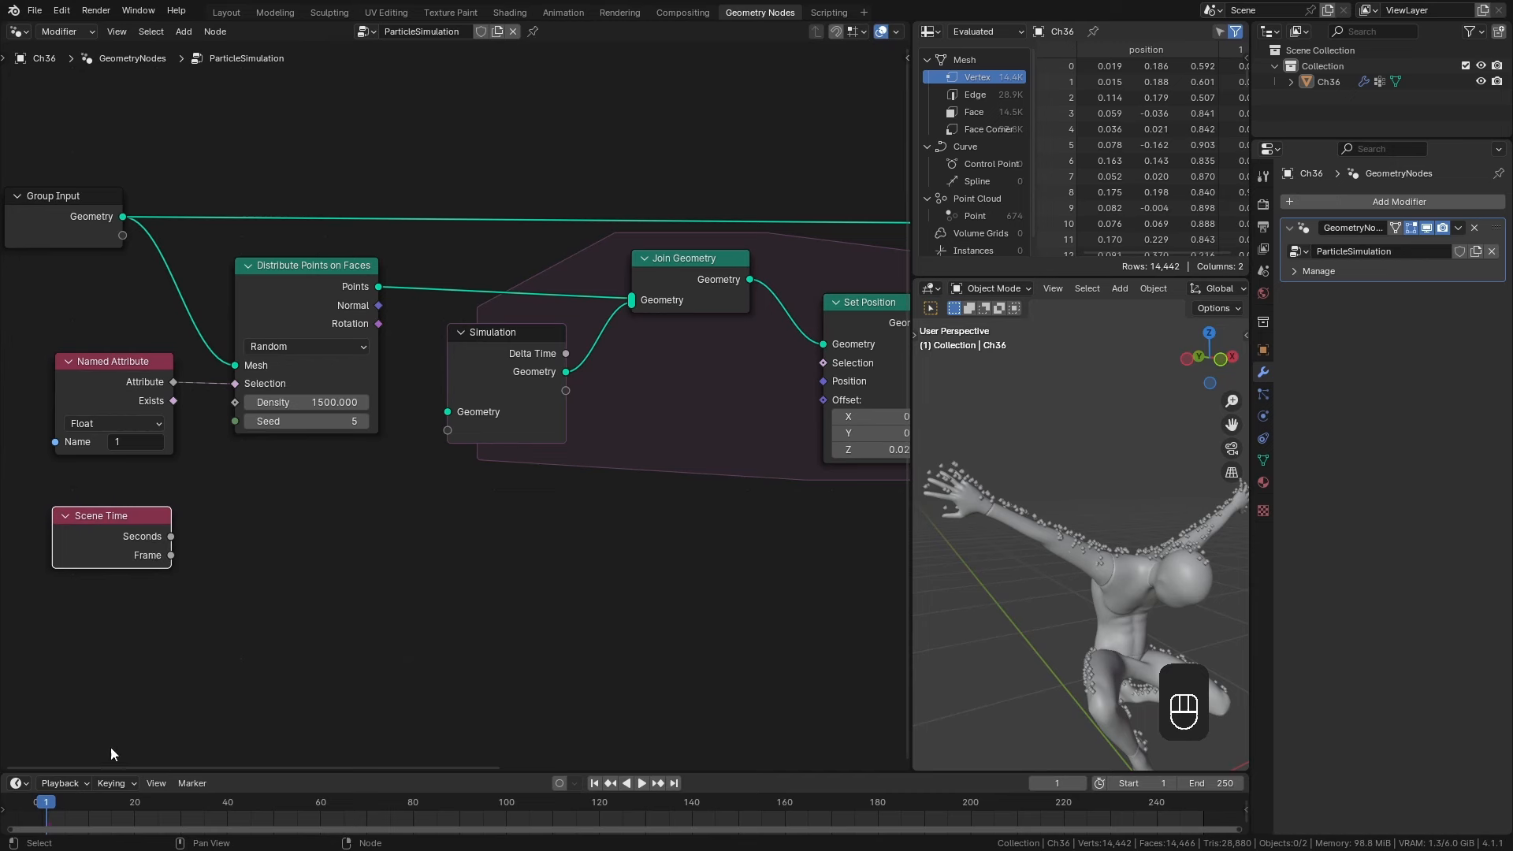
Scrub the first frames back to frame 1 and link Scene Time's Frame output to the Distribute Points on Faces Seed.
key("space")
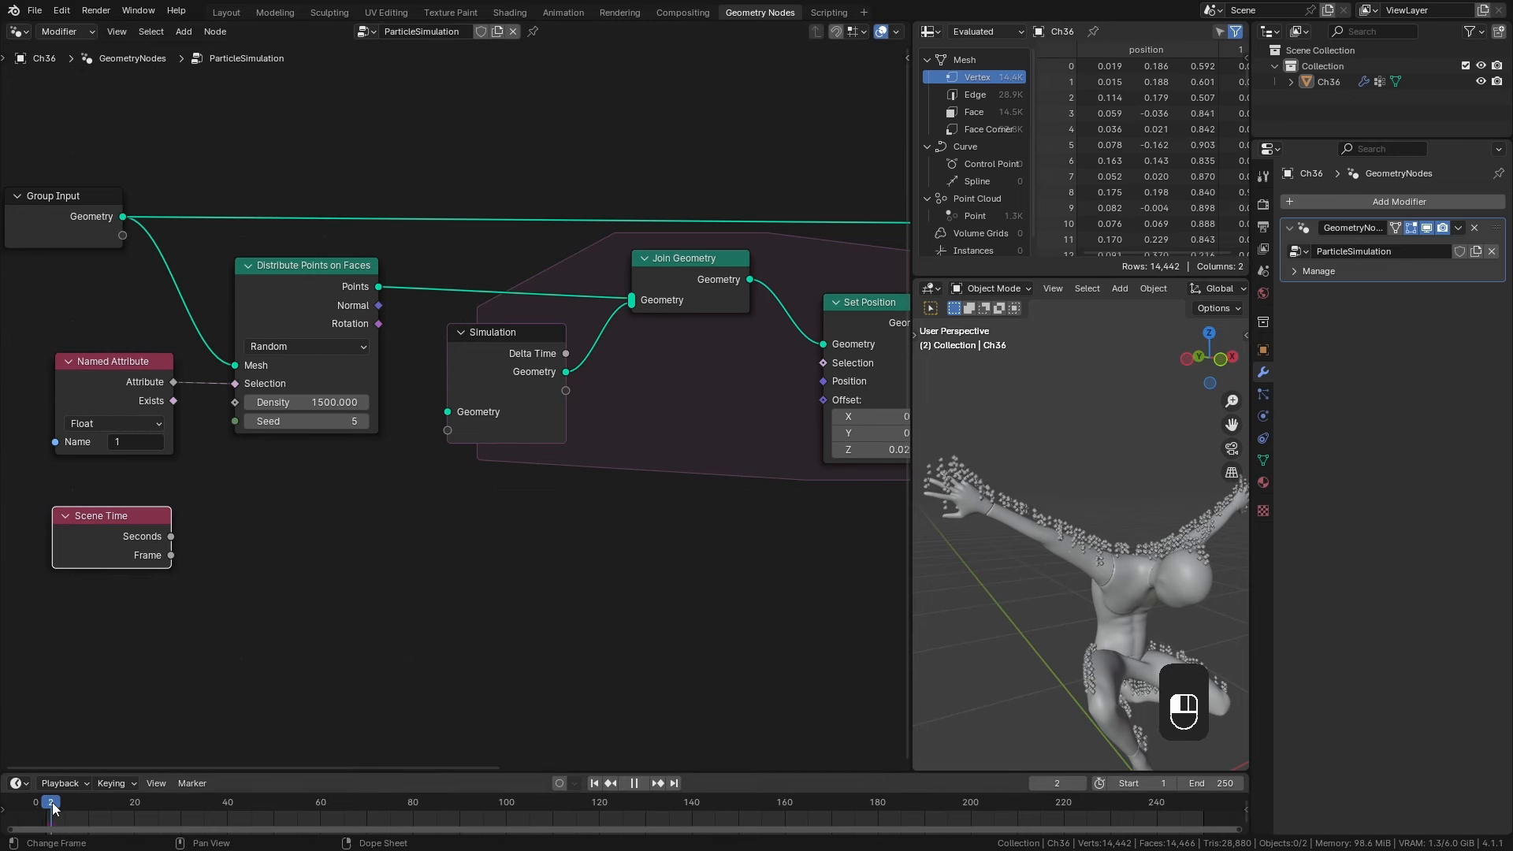
left_click_drag(98, 811, 47, 811)
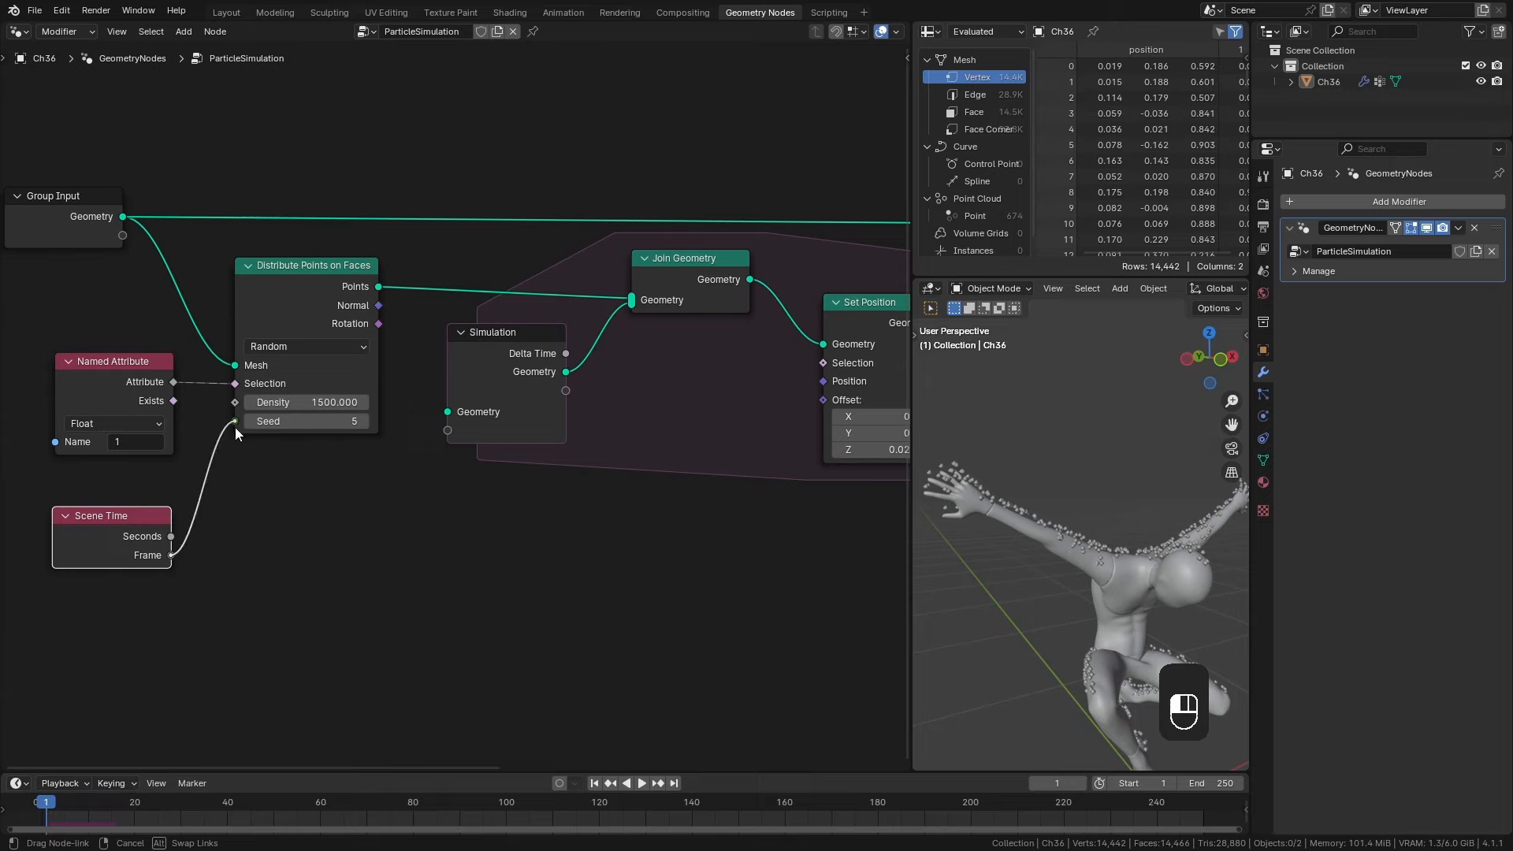
left_click_drag(235, 427, 235, 427)
Play the simulation with the frame-driven seed and view the emitted points from another angle.
key("space")
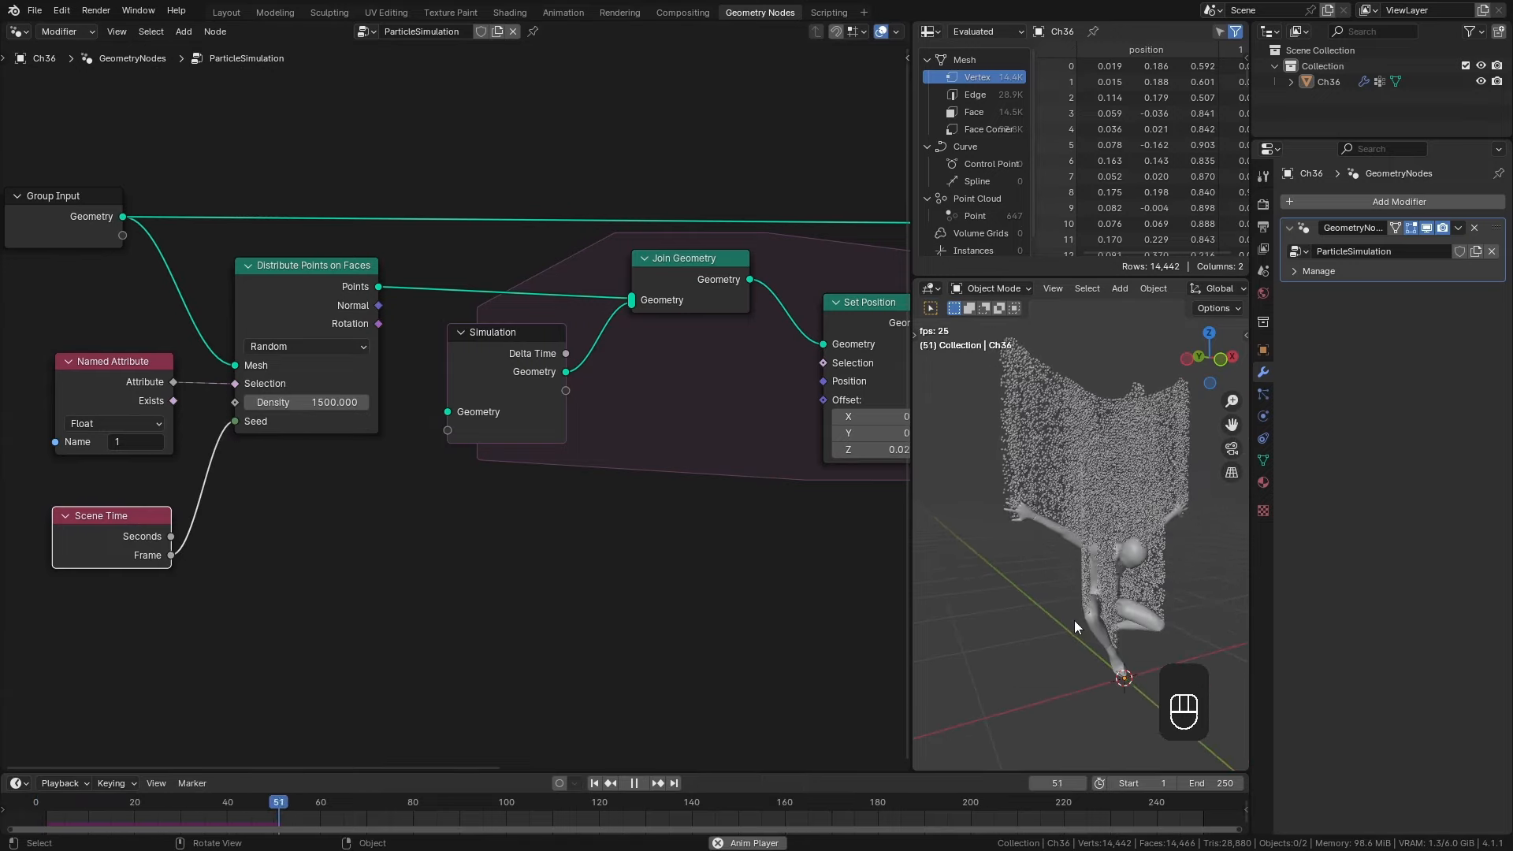
key("space")
mouse_move(1075, 616)
middle_mouse_down()
mouse_move(958, 603)
mouse_move(1073, 613)
mouse_move(1078, 550)
middle_mouse_up()
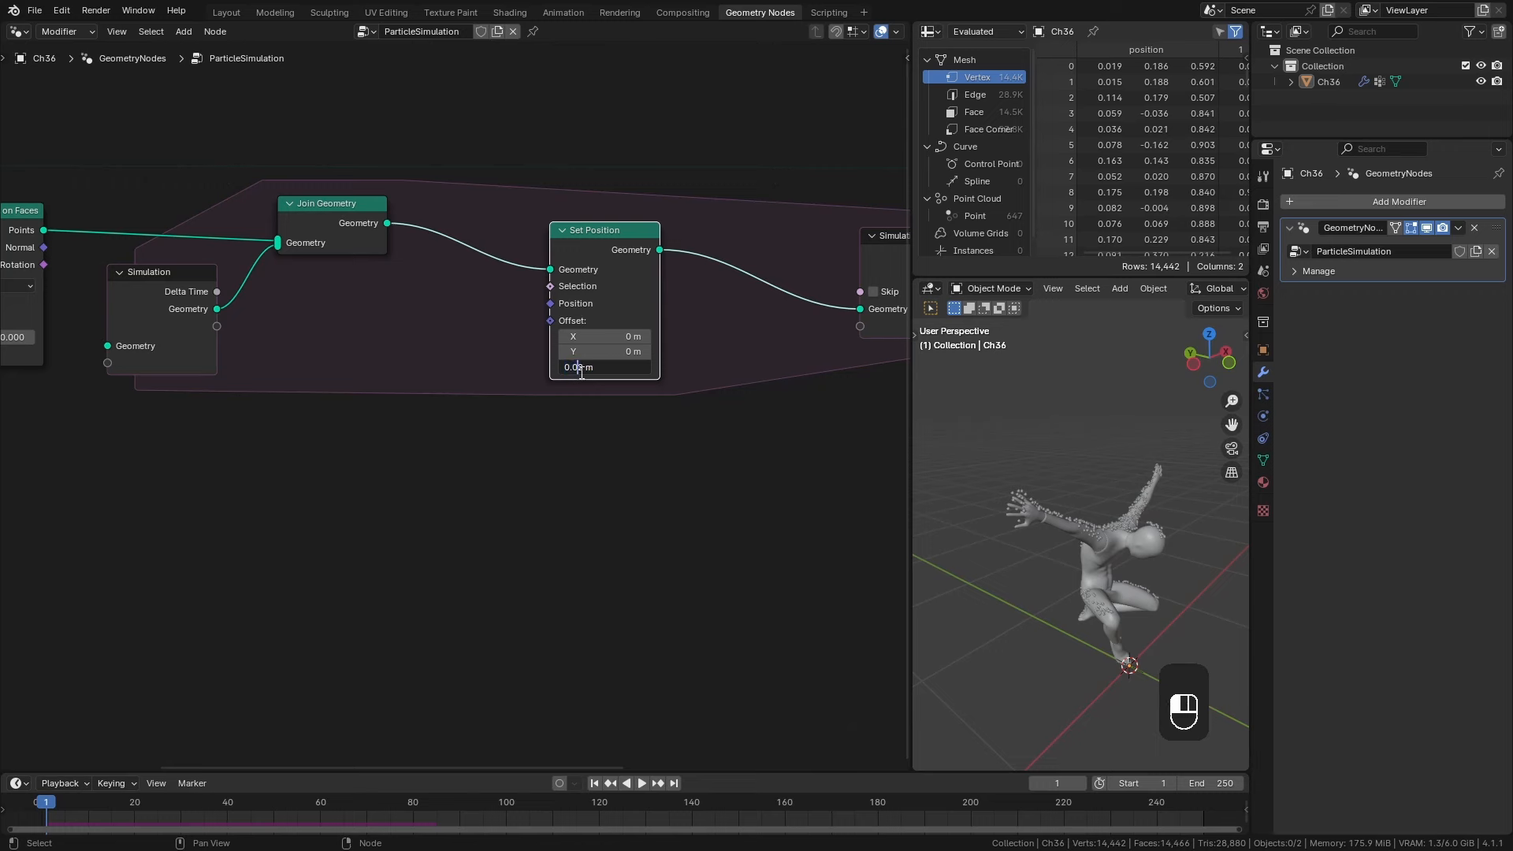
Set the Set Position offset to 0.01 m in Y and Z, play the simulation, and return to frame 1.
key("Return")
left_click(604, 351)
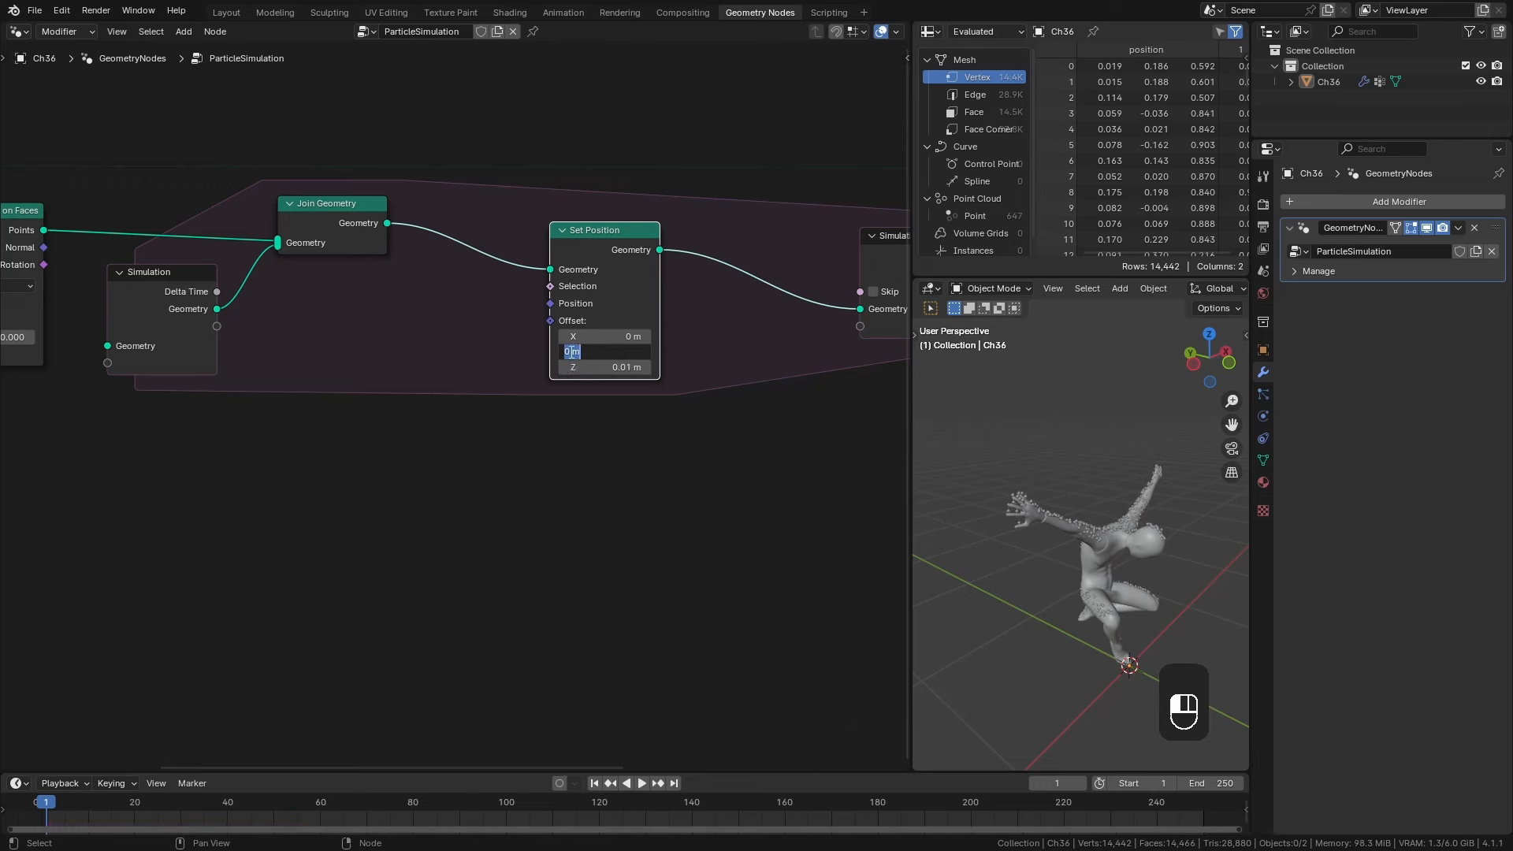
key("space")
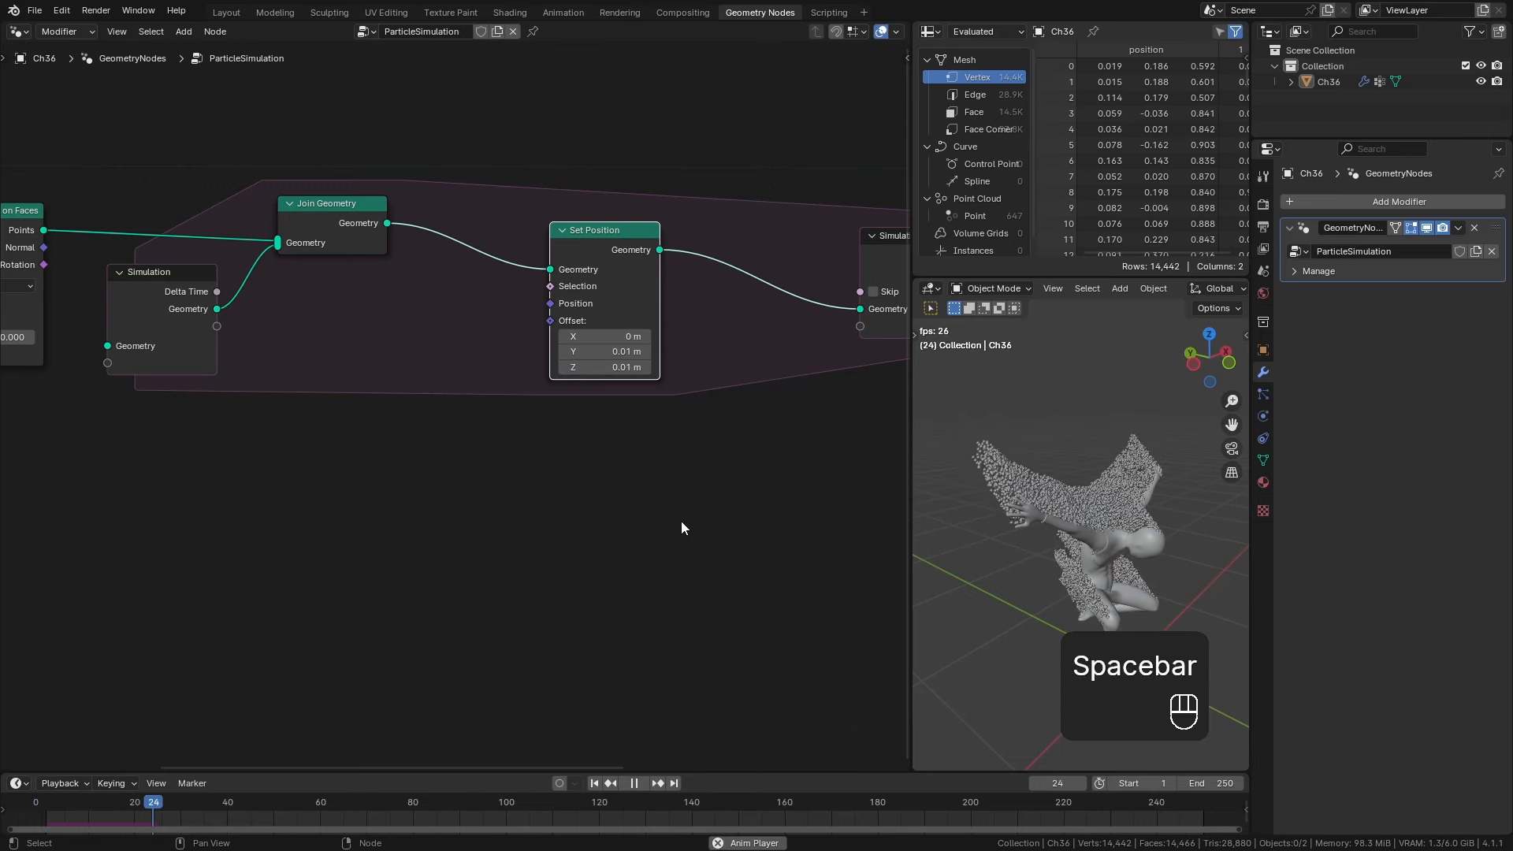
key("space")
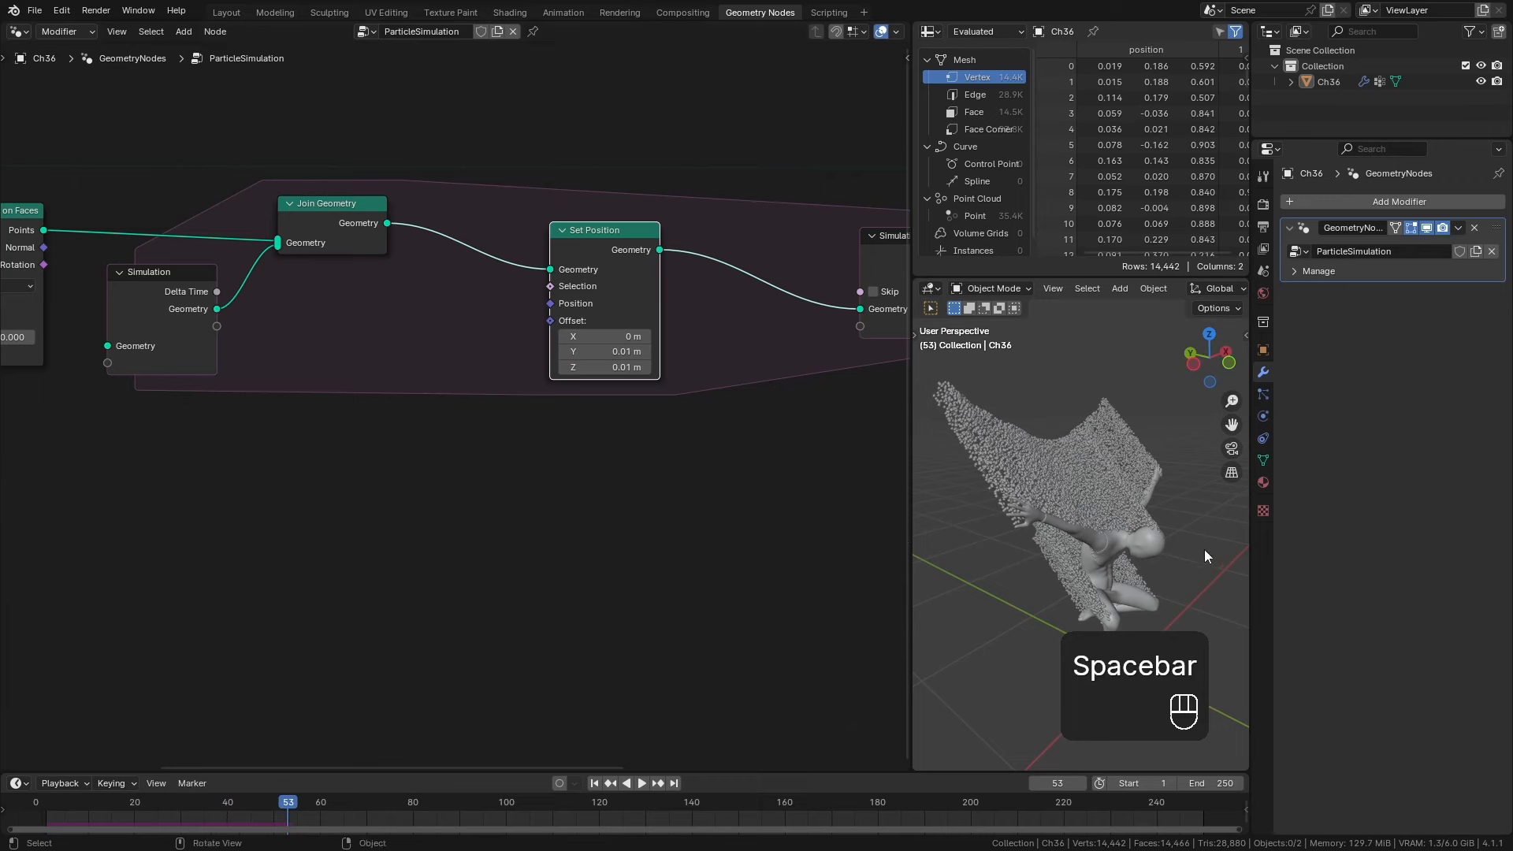
middle_click_drag(1204, 550, 1165, 544)
left_click(595, 785)
Add a Noise Texture node in the empty space below the simulation zone.
middle_click_drag(499, 544, 656, 441)
key("shift+a")
mouse_move(454, 589)
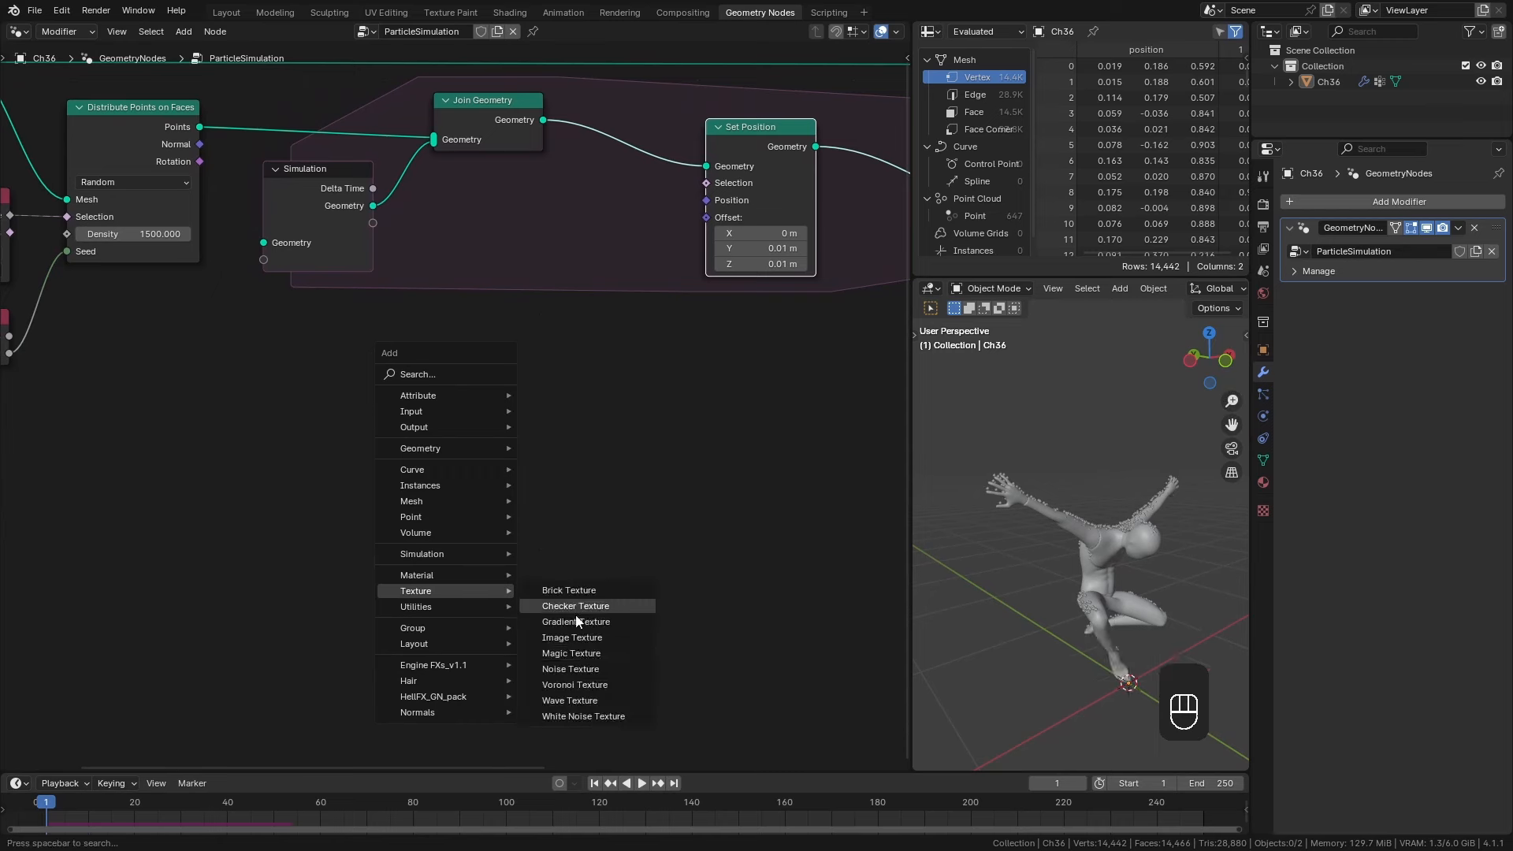
left_click(580, 670)
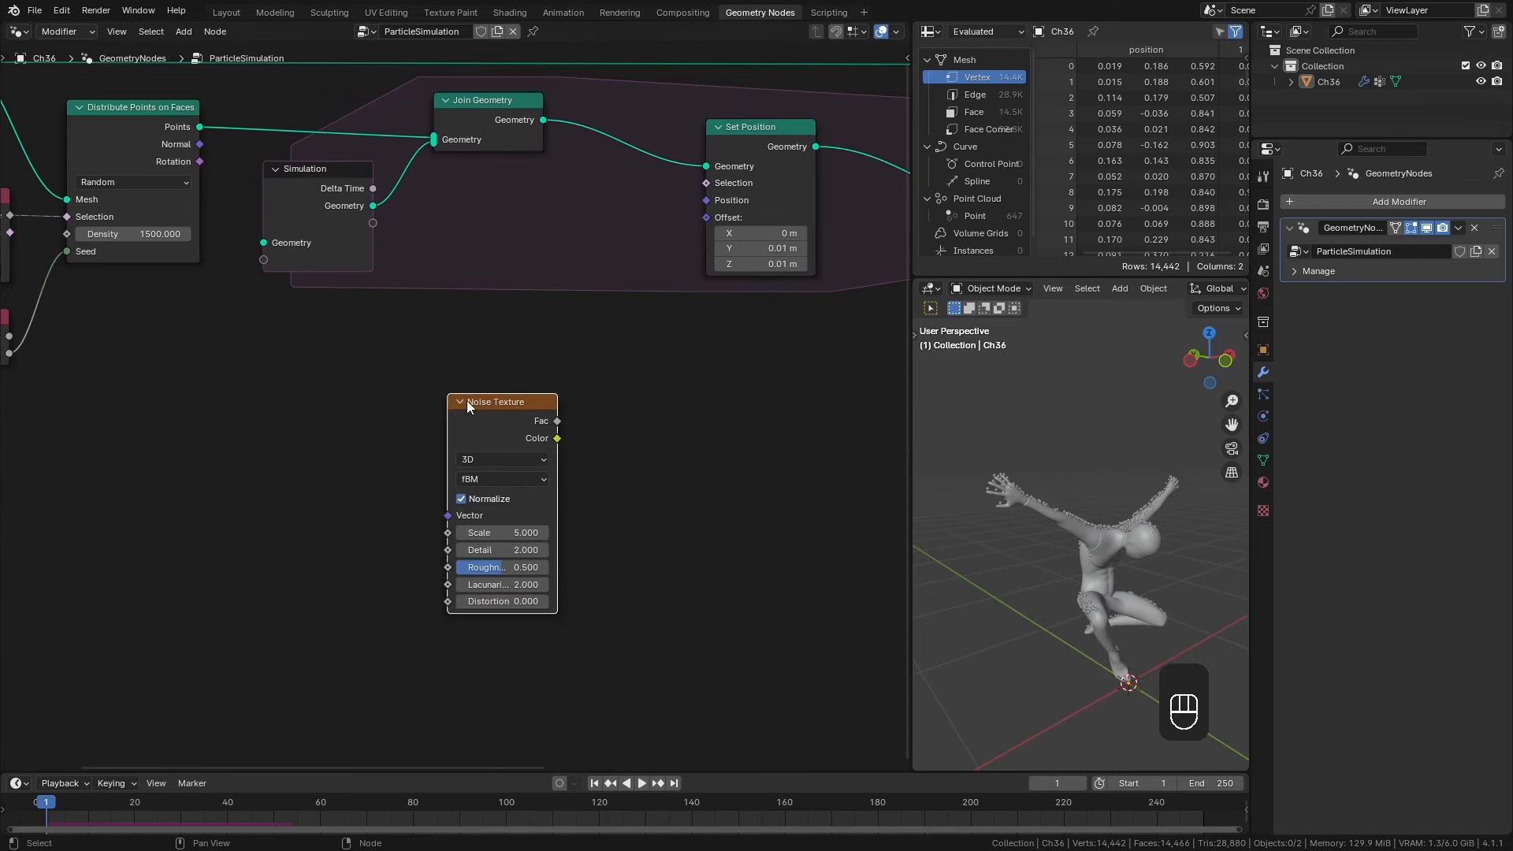
scroll(355, 437, "down", 1)
left_click(351, 441)
middle_click_drag(351, 440, 517, 463)
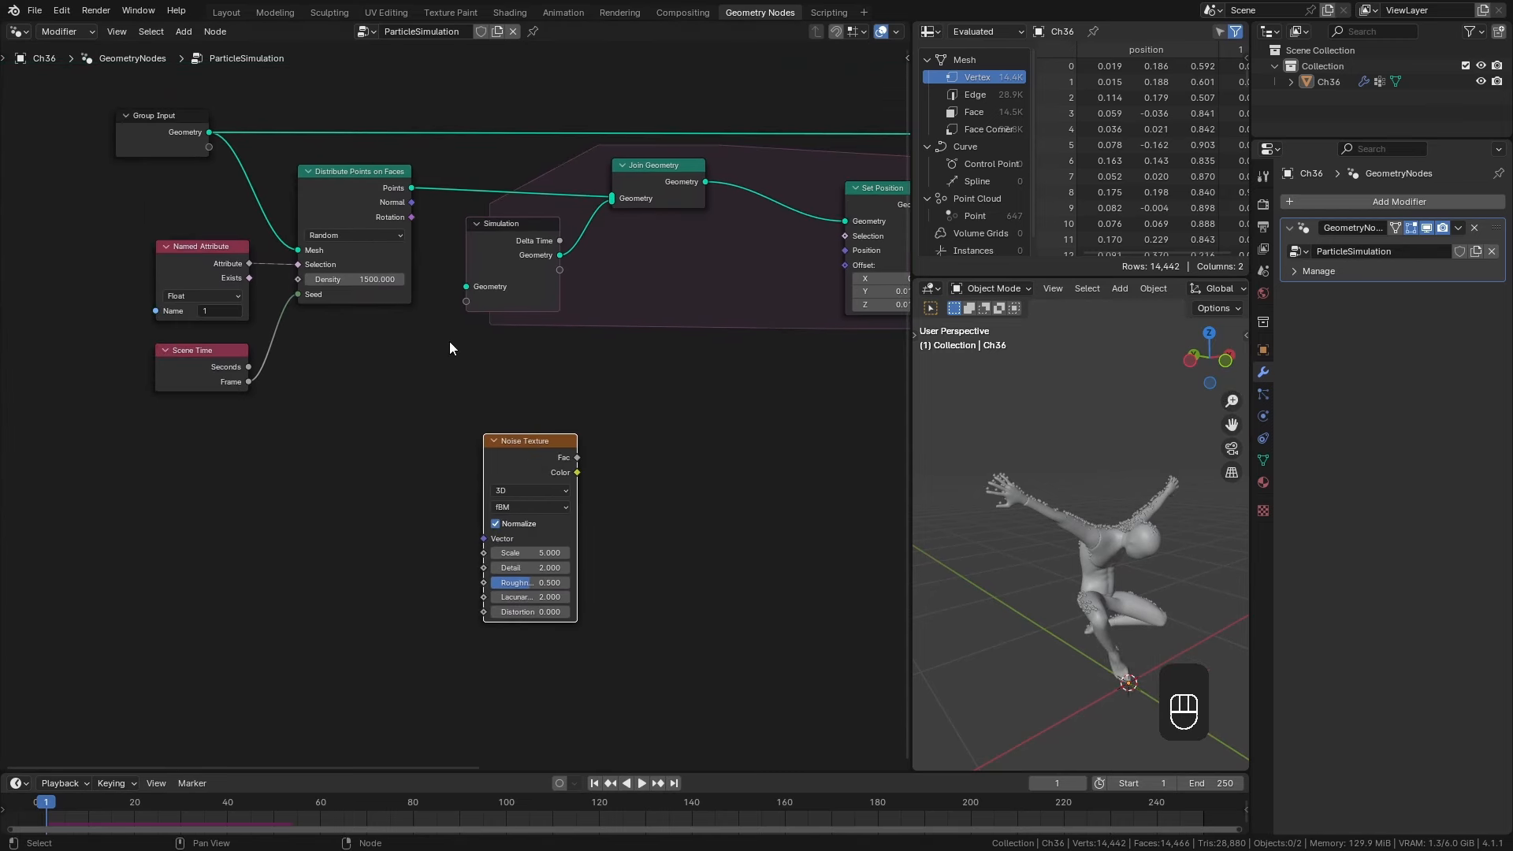
Attach a Viewer node to Group Input and preview the Noise Texture's Fac output on the figure.
left_click(172, 126, "ctrl+shift")
left_click(518, 461, "ctrl+shift")
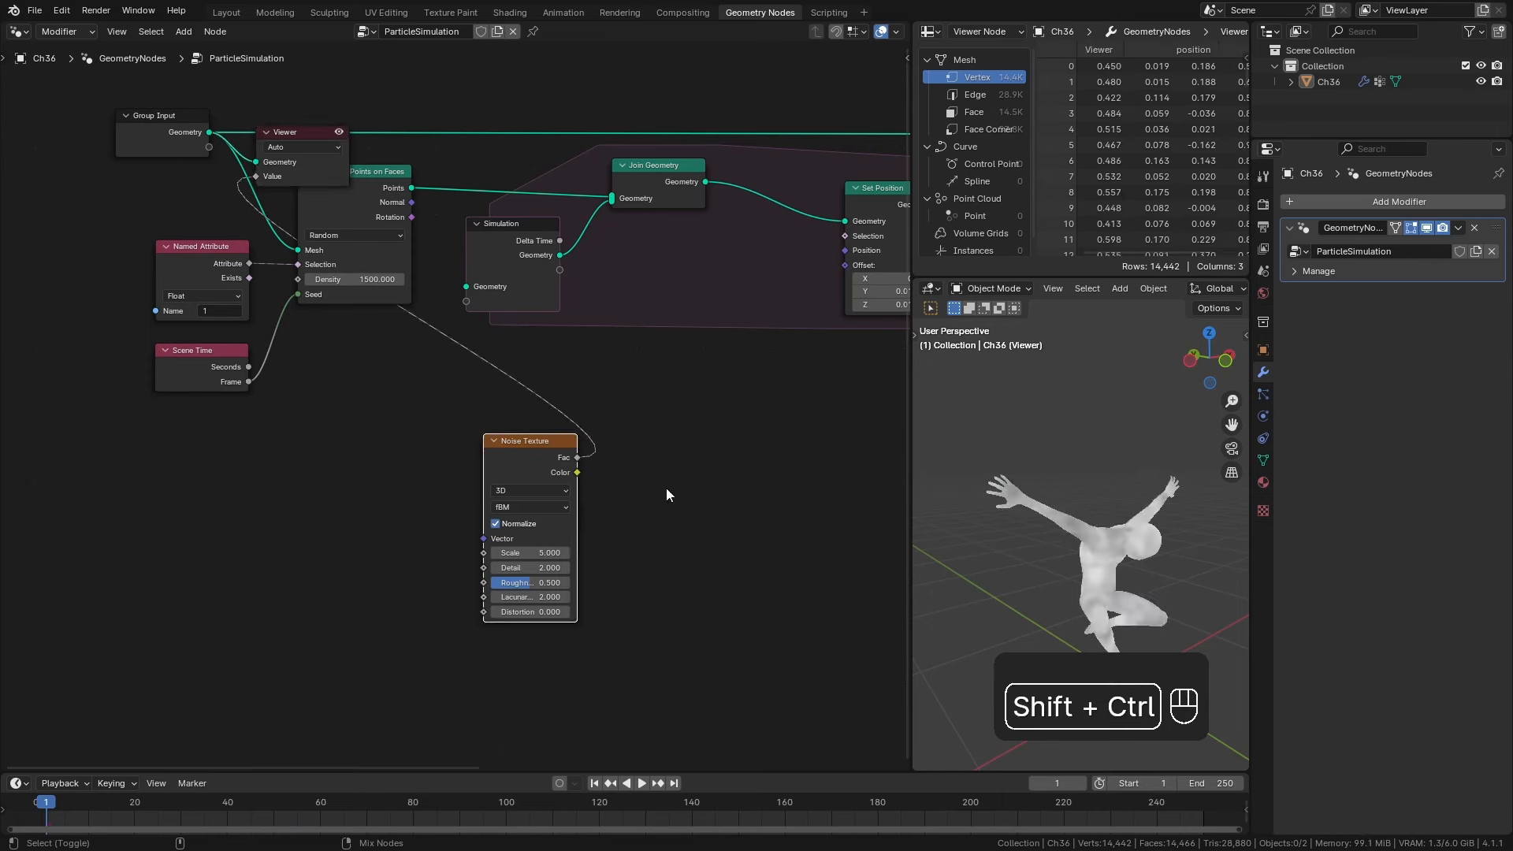
middle_click_drag(1089, 599, 1064, 530)
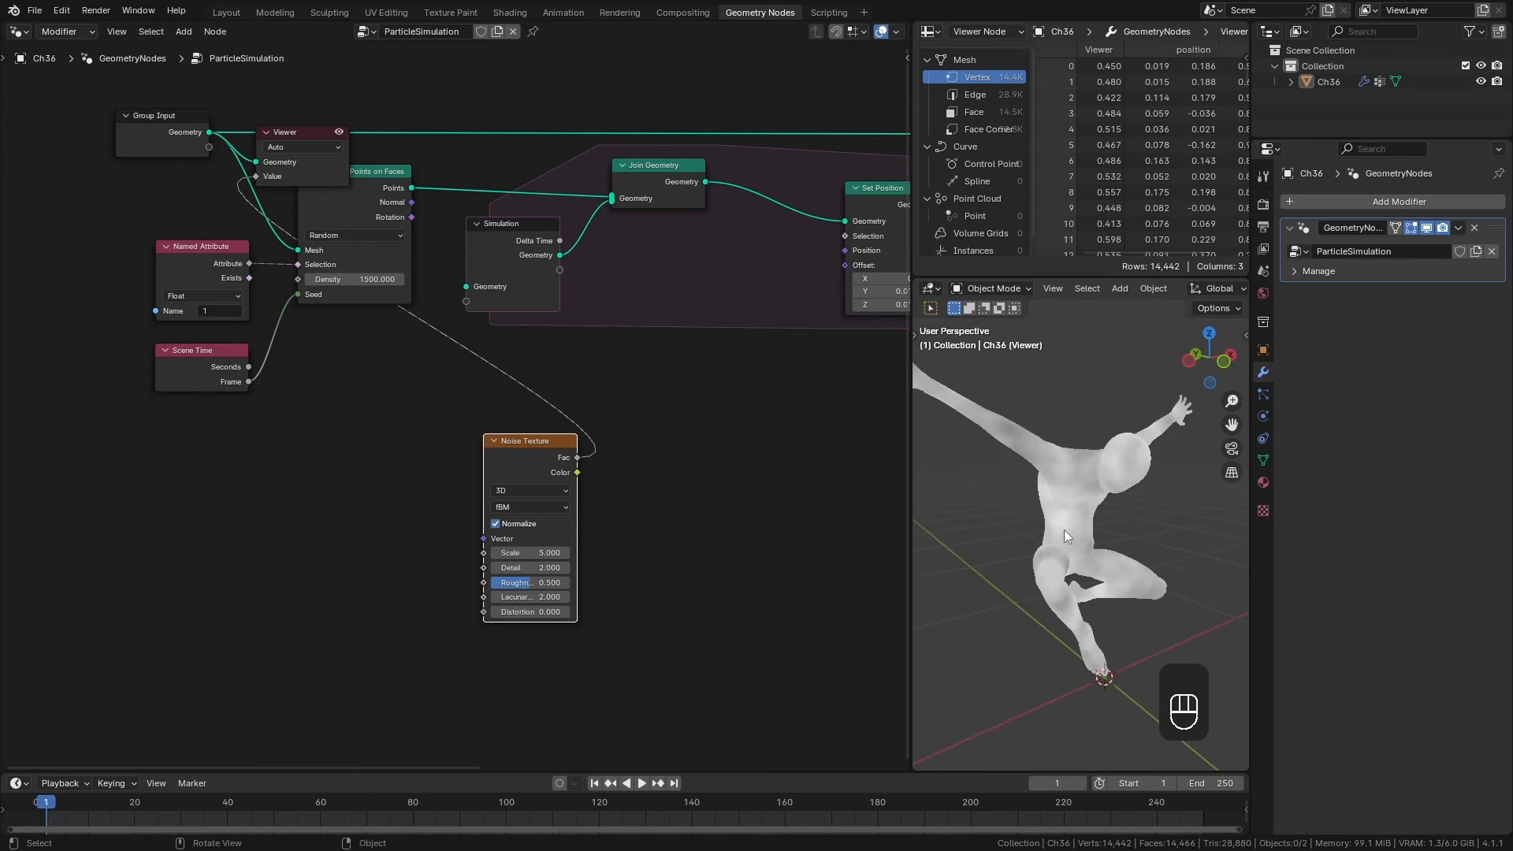
Turn off Normalize on the Noise Texture and set Scale to 1.7, Roughness to 0.75 and Distortion to 0.8.
left_click_drag(543, 555, 543, 555)
left_click(495, 524)
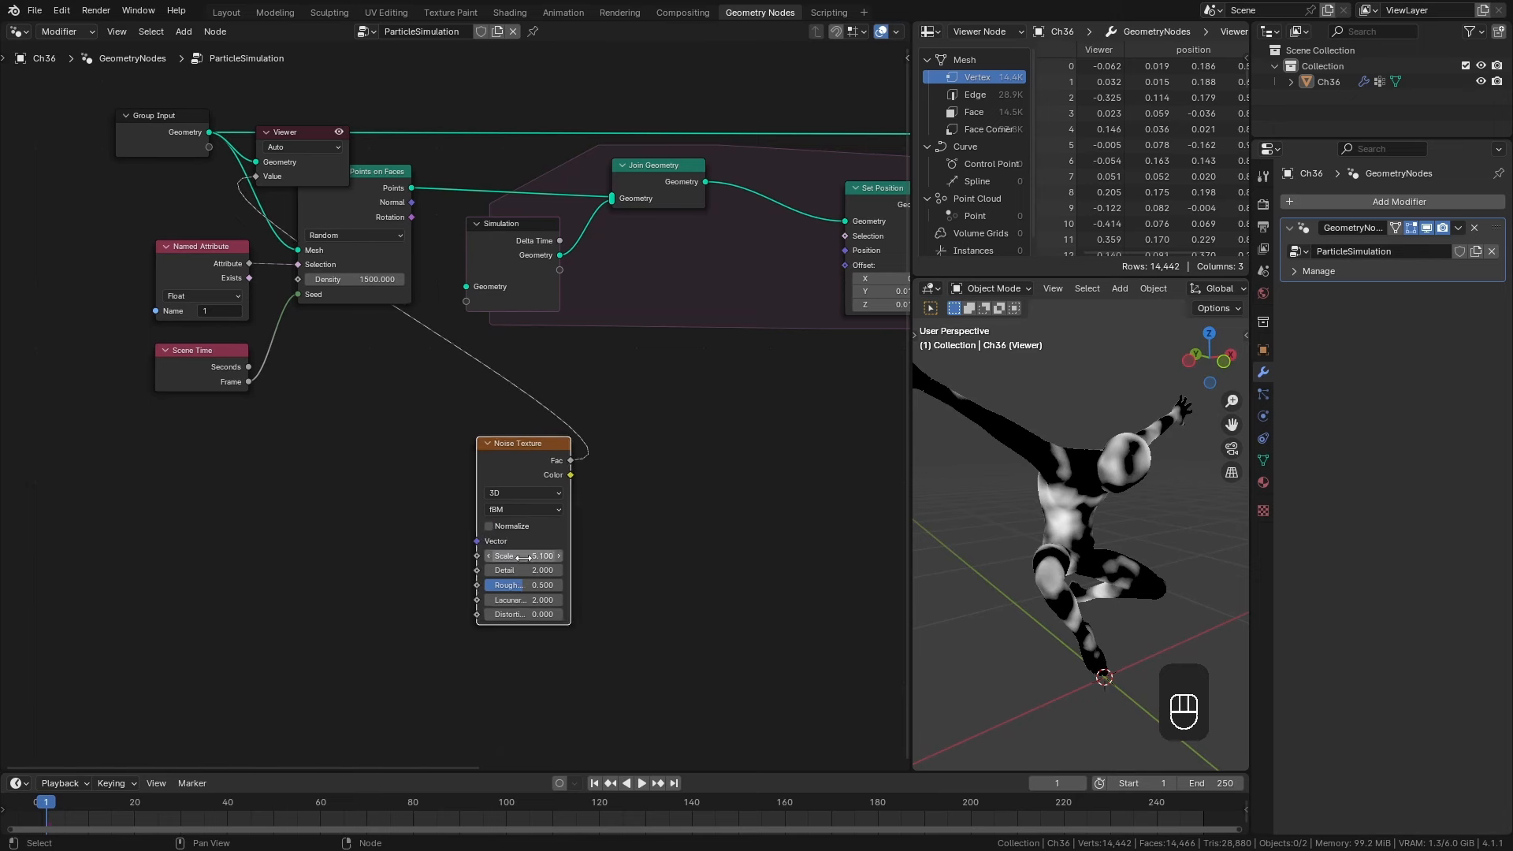
left_click_drag(542, 555, 504, 556)
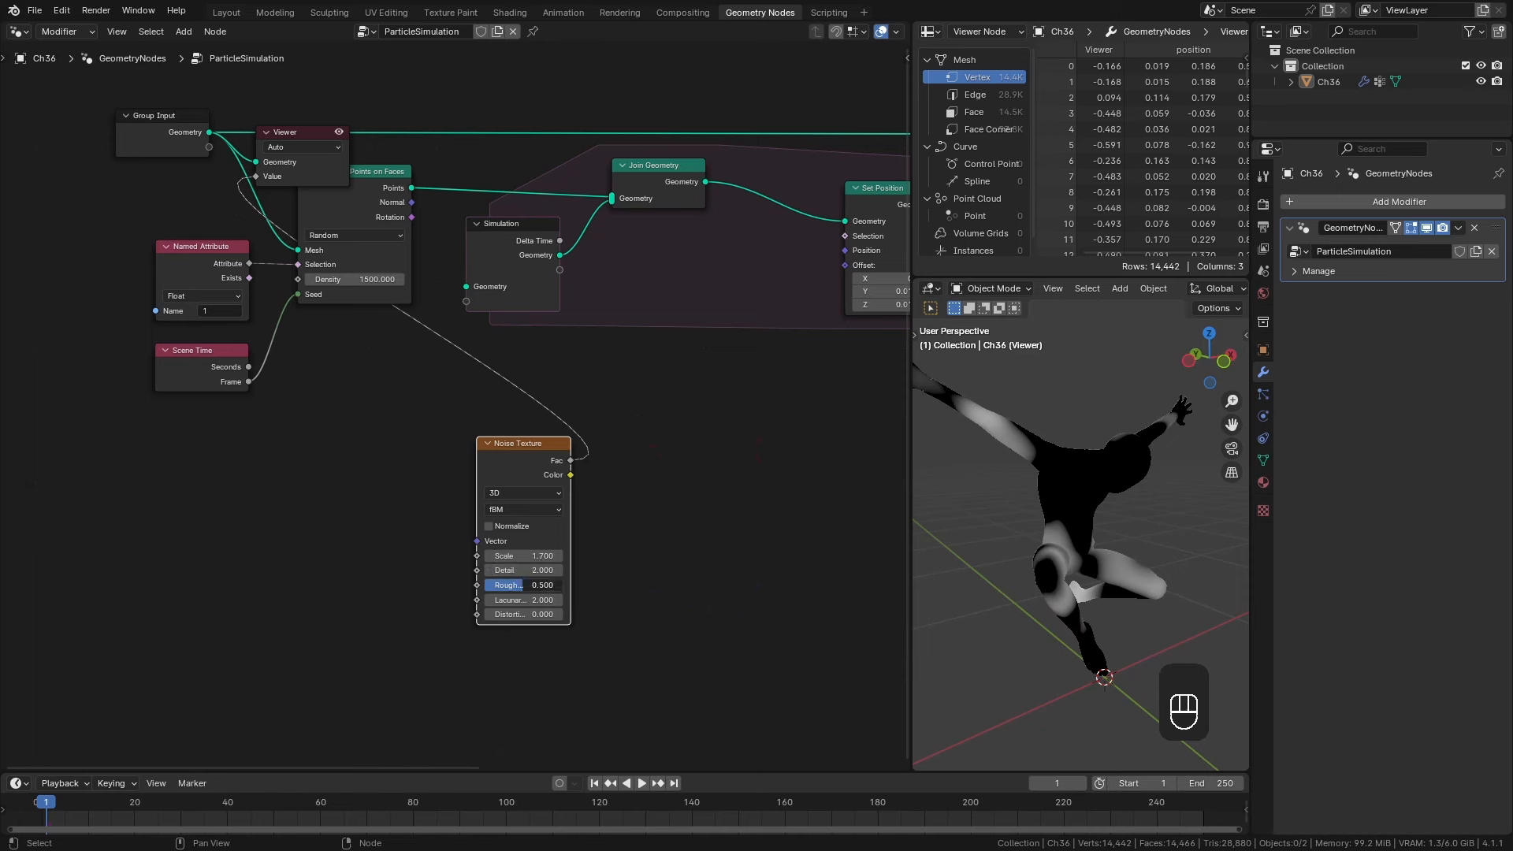
left_click_drag(524, 586, 575, 614)
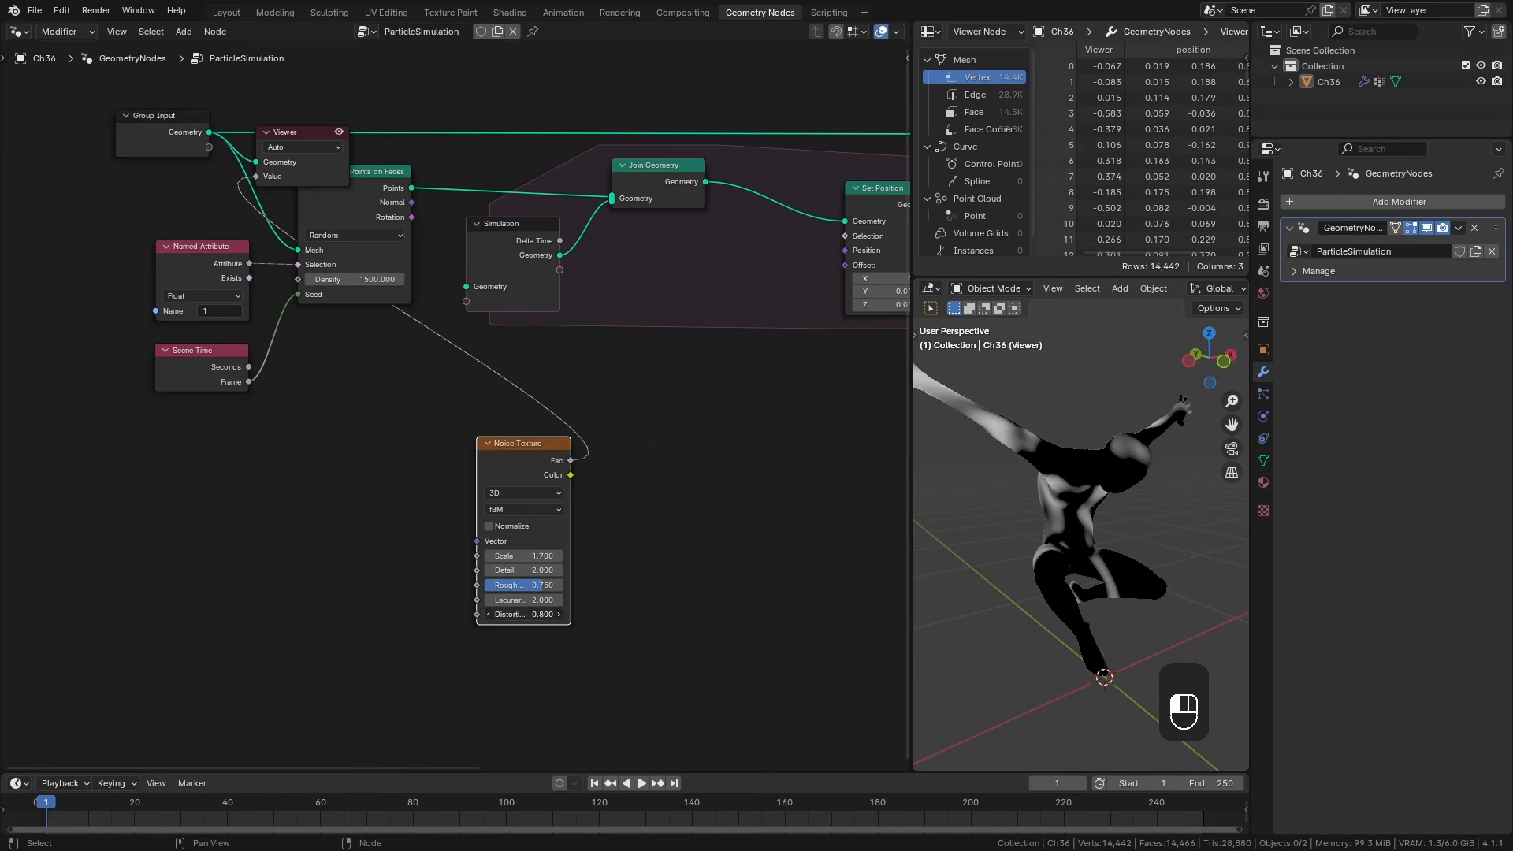
left_click_drag(548, 462, 512, 476)
Preview the Noise Texture's Color output on the figure through the Viewer node.
mouse_move(1030, 532)
middle_mouse_down()
mouse_move(1211, 559)
mouse_move(972, 528)
mouse_move(1042, 537)
middle_mouse_up()
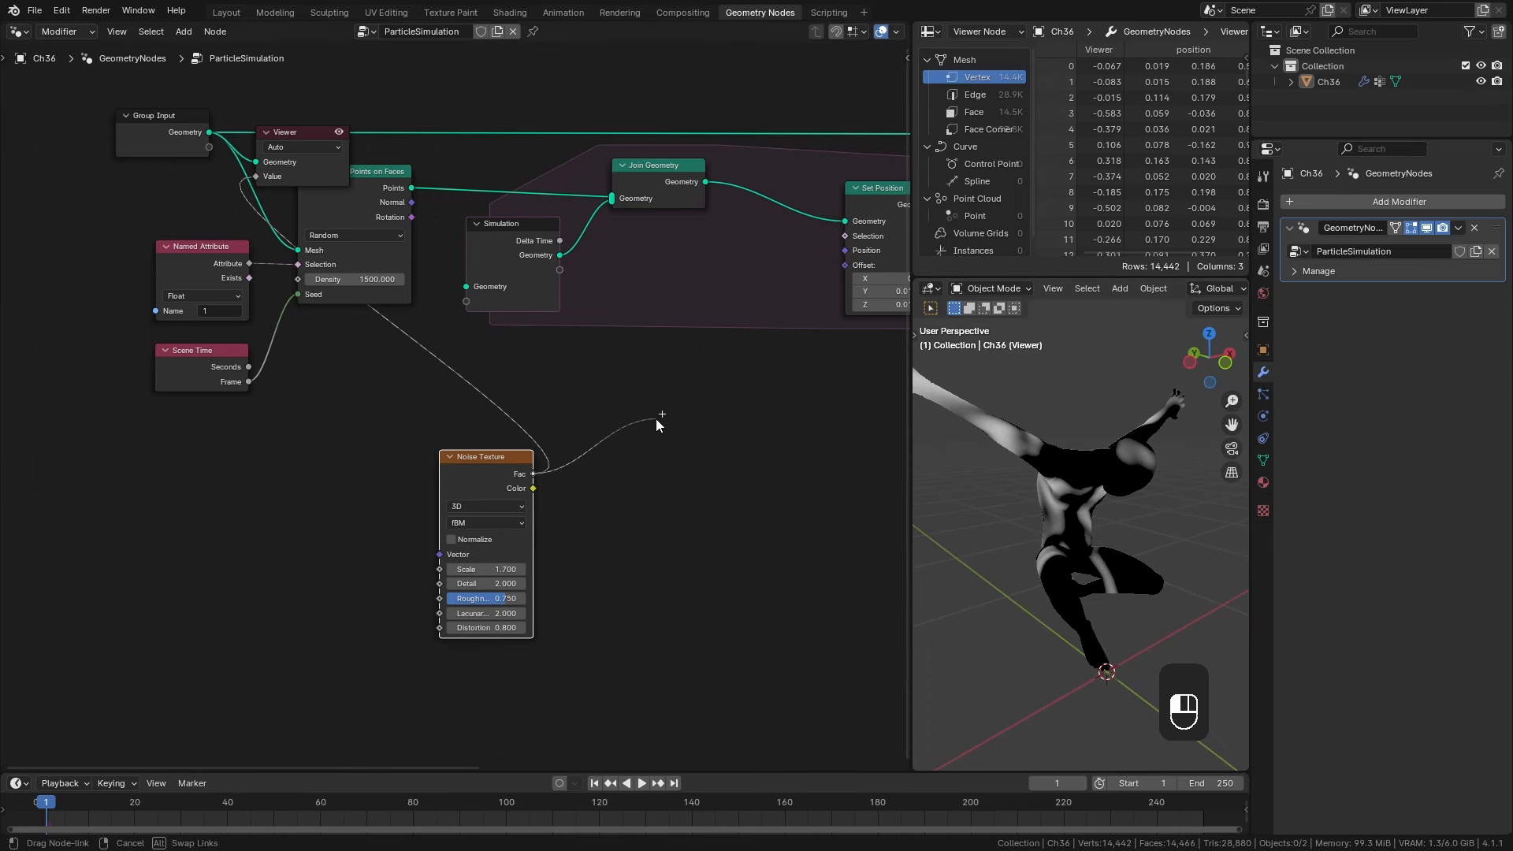
left_click_drag(656, 419, 656, 418)
middle_click_drag(624, 409, 508, 412)
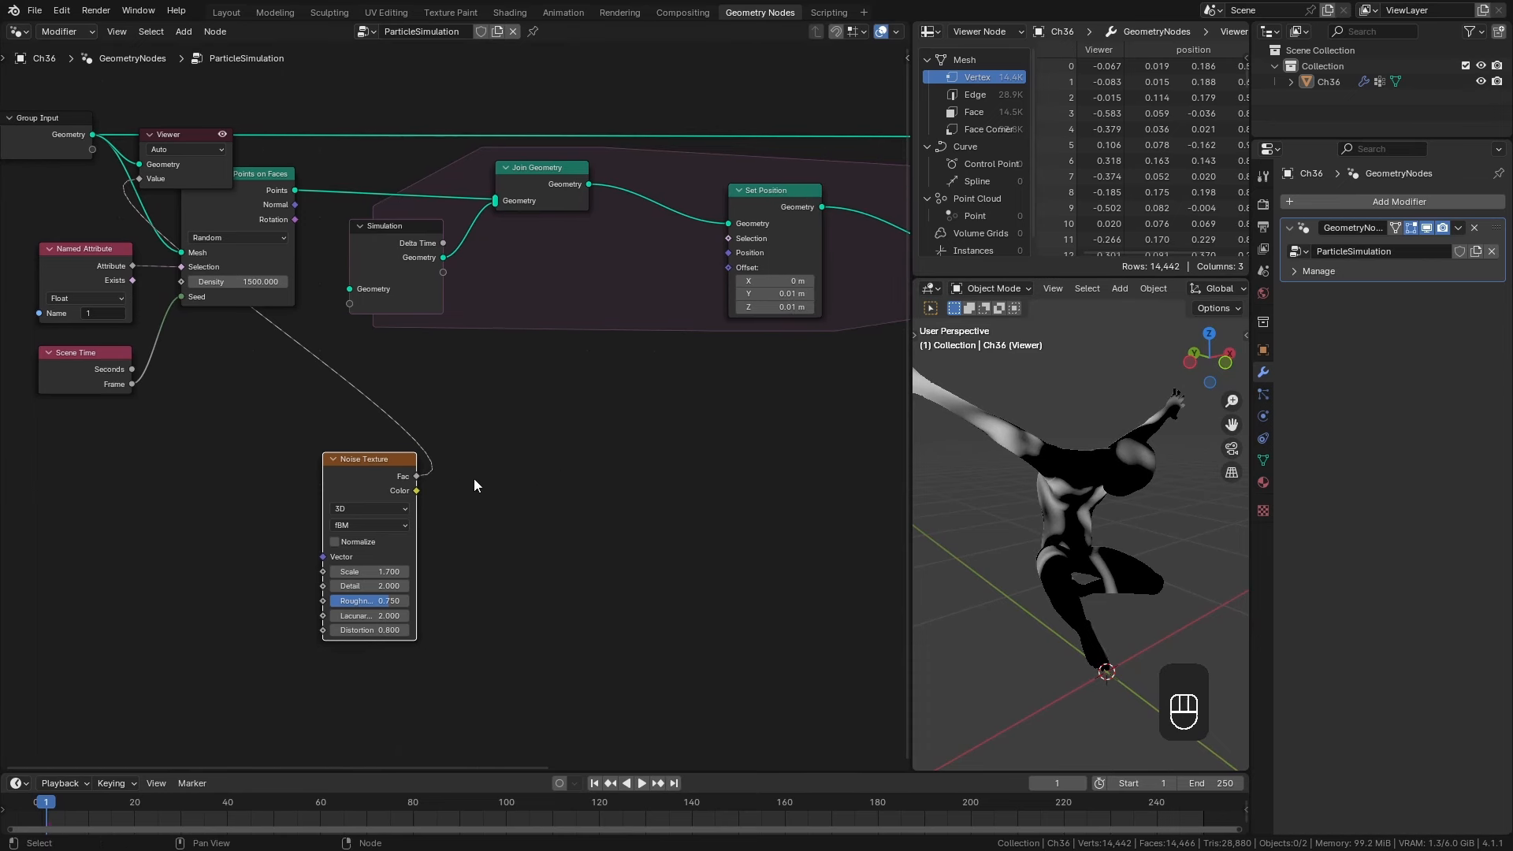
left_click(386, 471, "ctrl+shift")
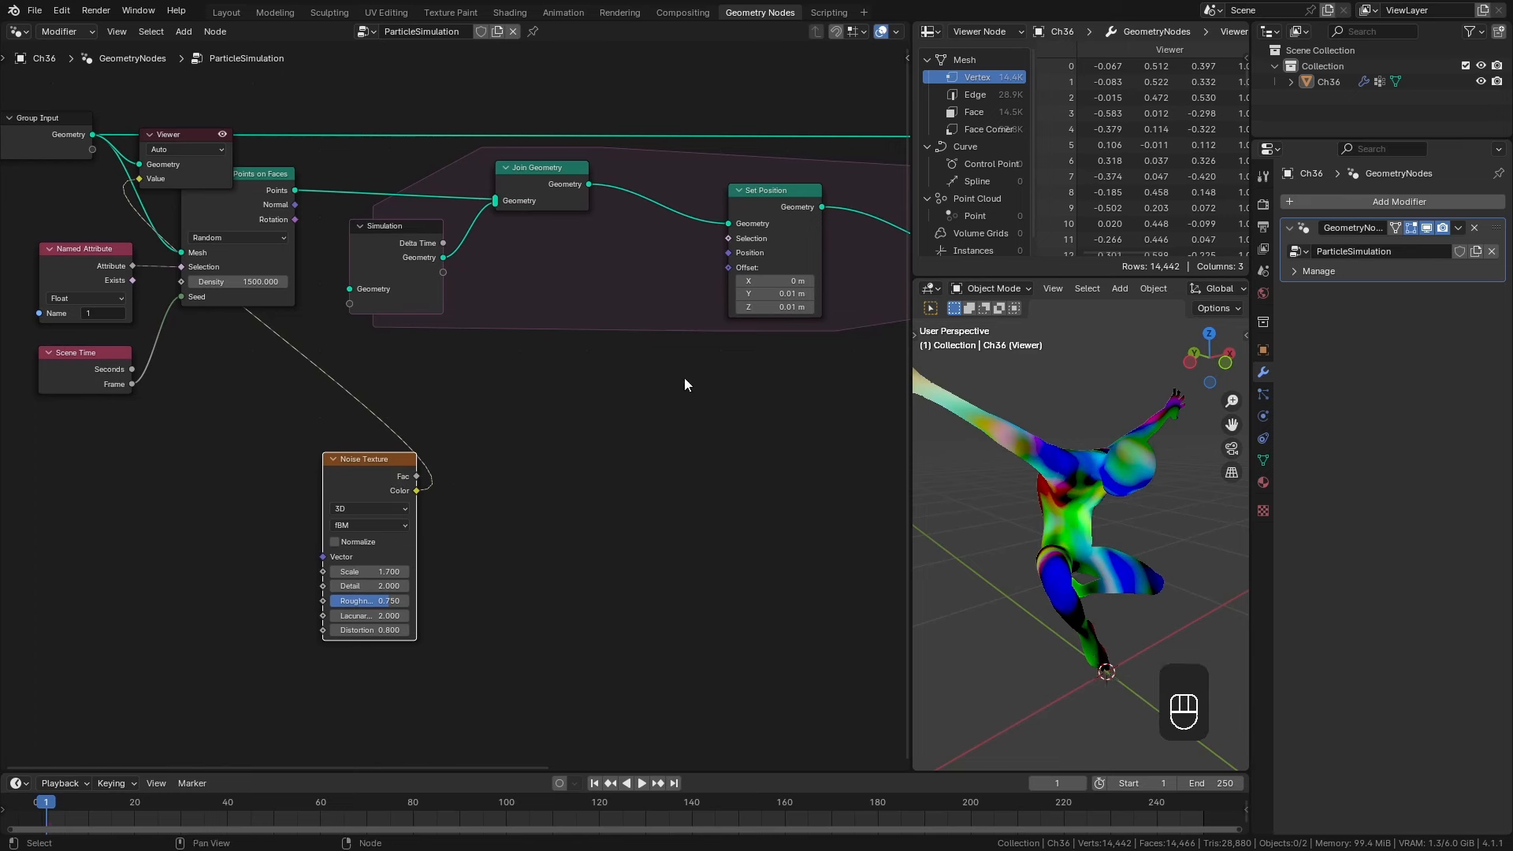
Link the Noise Texture's Color output to Set Position's Offset and delete the Viewer node.
left_click_drag(410, 490, 731, 273)
left_click(191, 139)
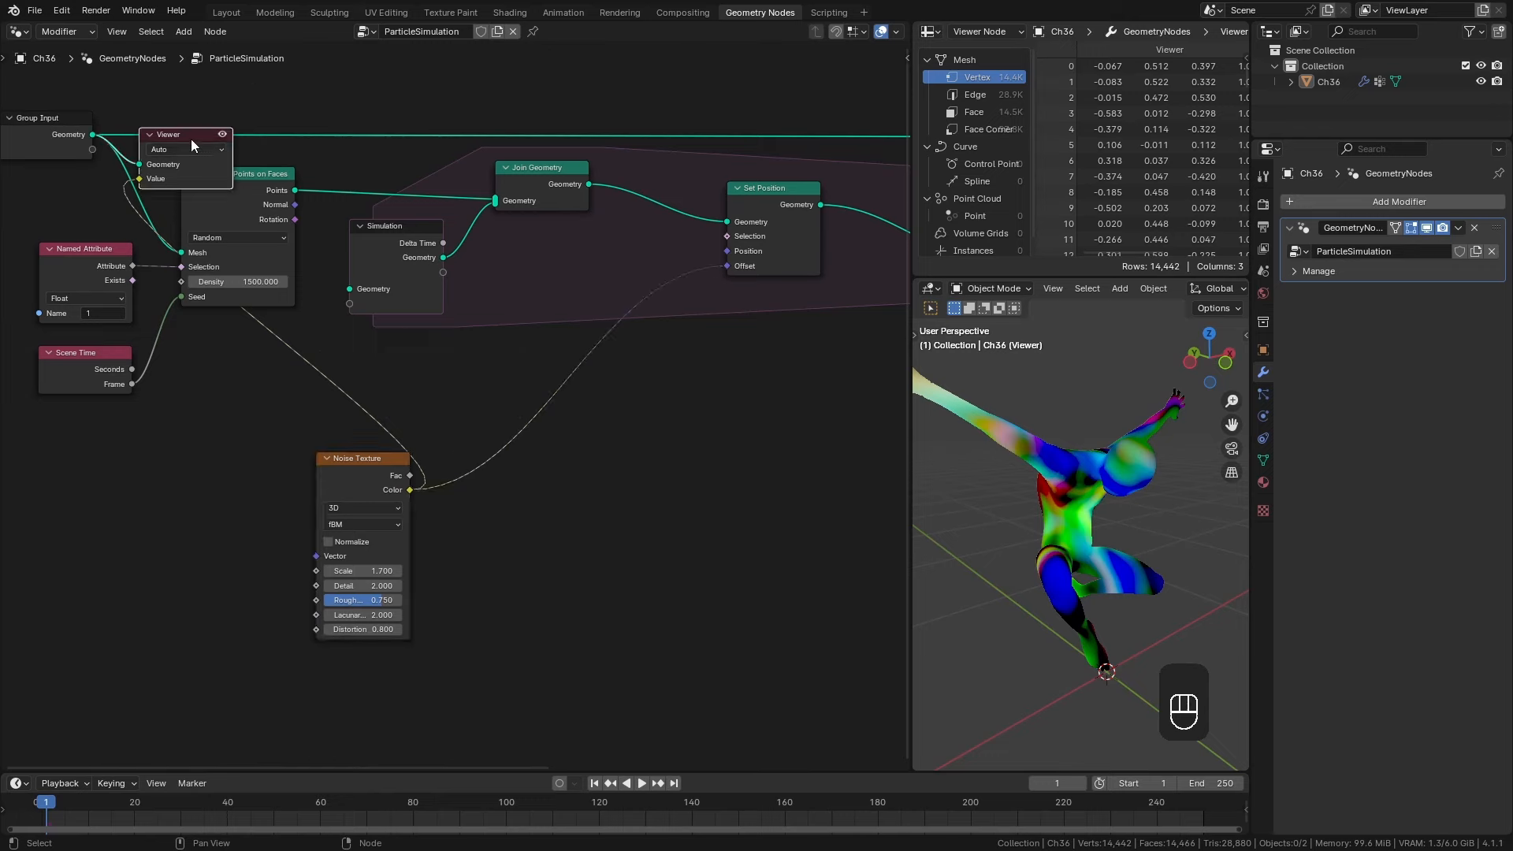
key("x")
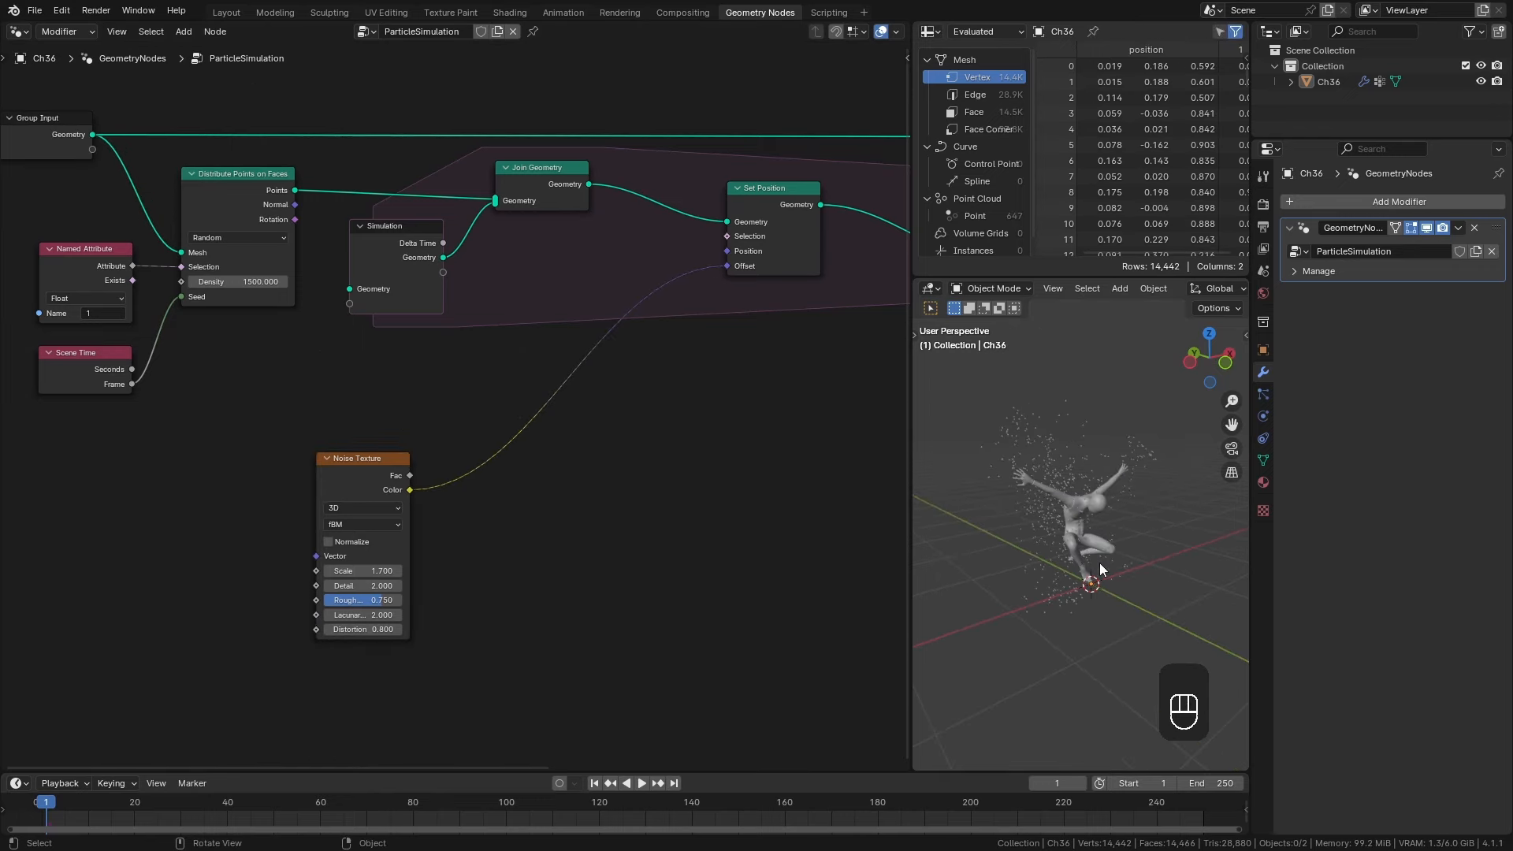
Play the simulation to check the unscaled noise motion, stop it and return to frame 1.
key("space")
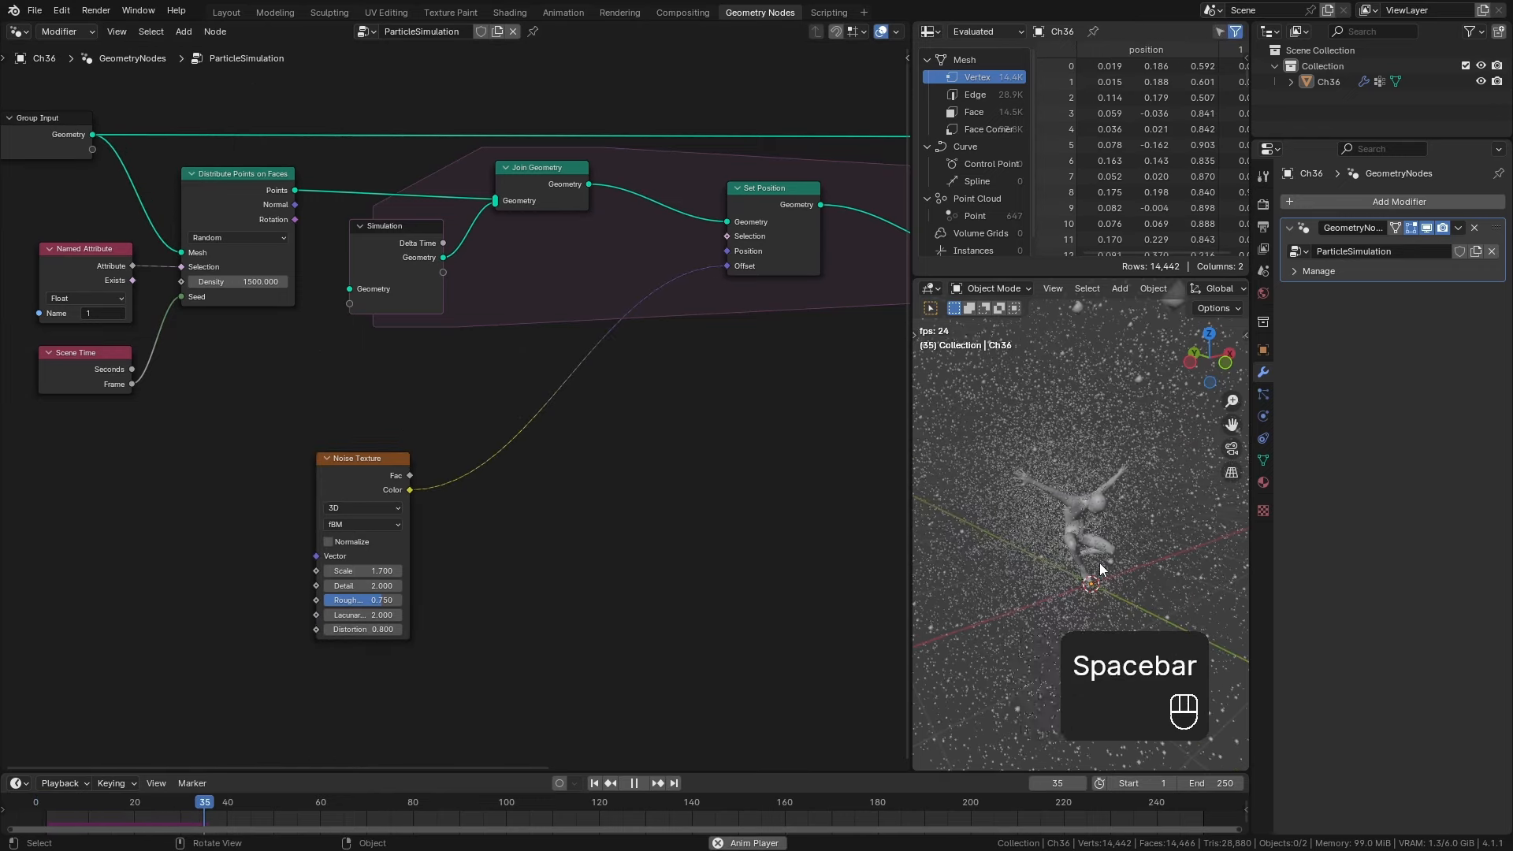
key("space")
left_click(595, 783)
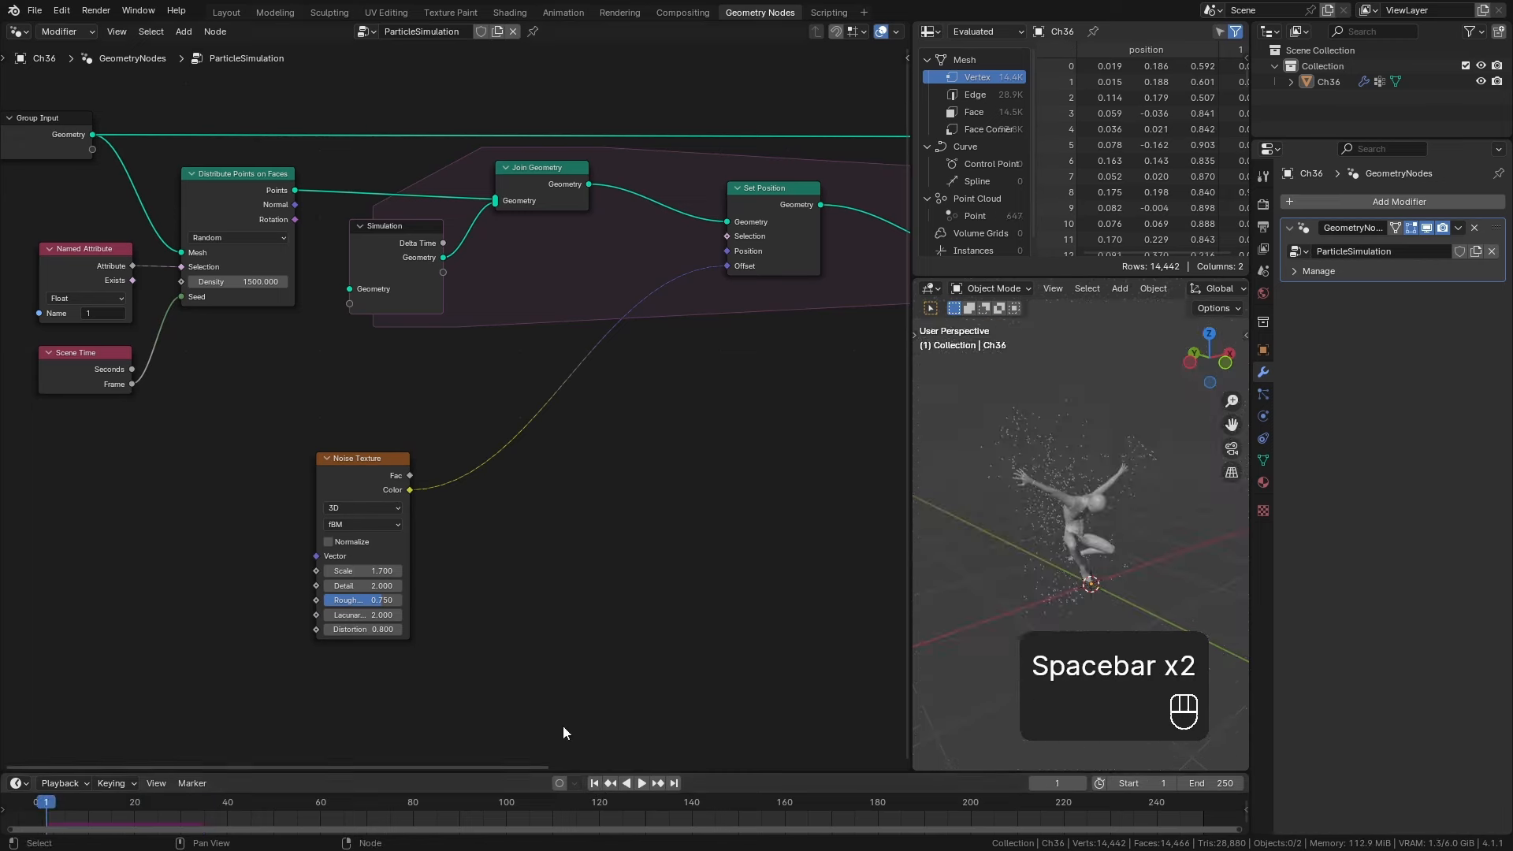
Insert a Vector Math Scale node between the Noise Texture's Color output and Set Position's Offset, with Scale set to 0.1.
scroll(499, 627, "up", 2)
left_click_drag(391, 520, 460, 515)
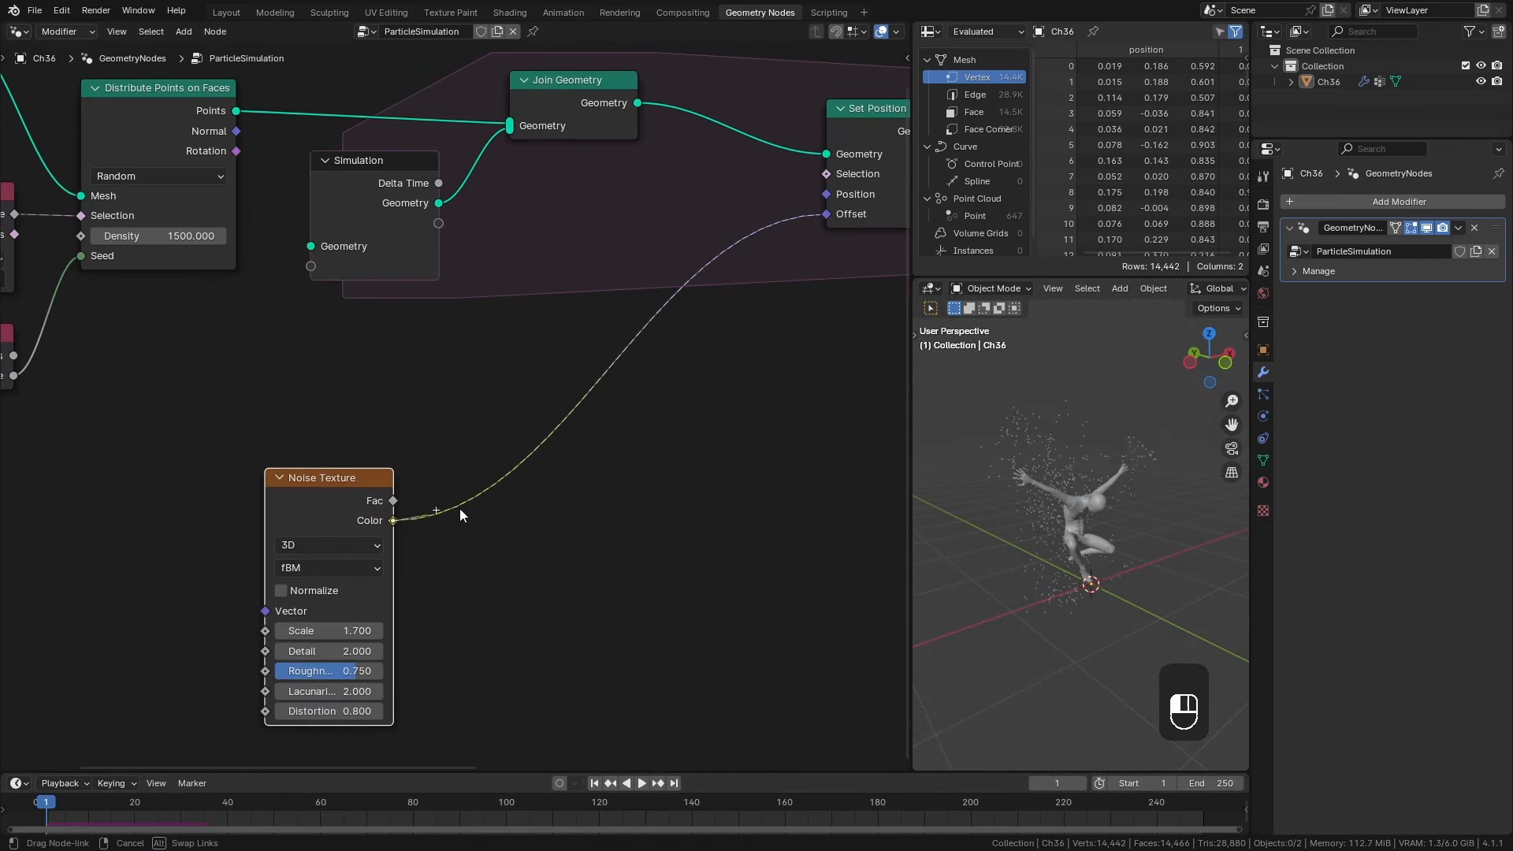
left_click_drag(682, 403, 681, 402)
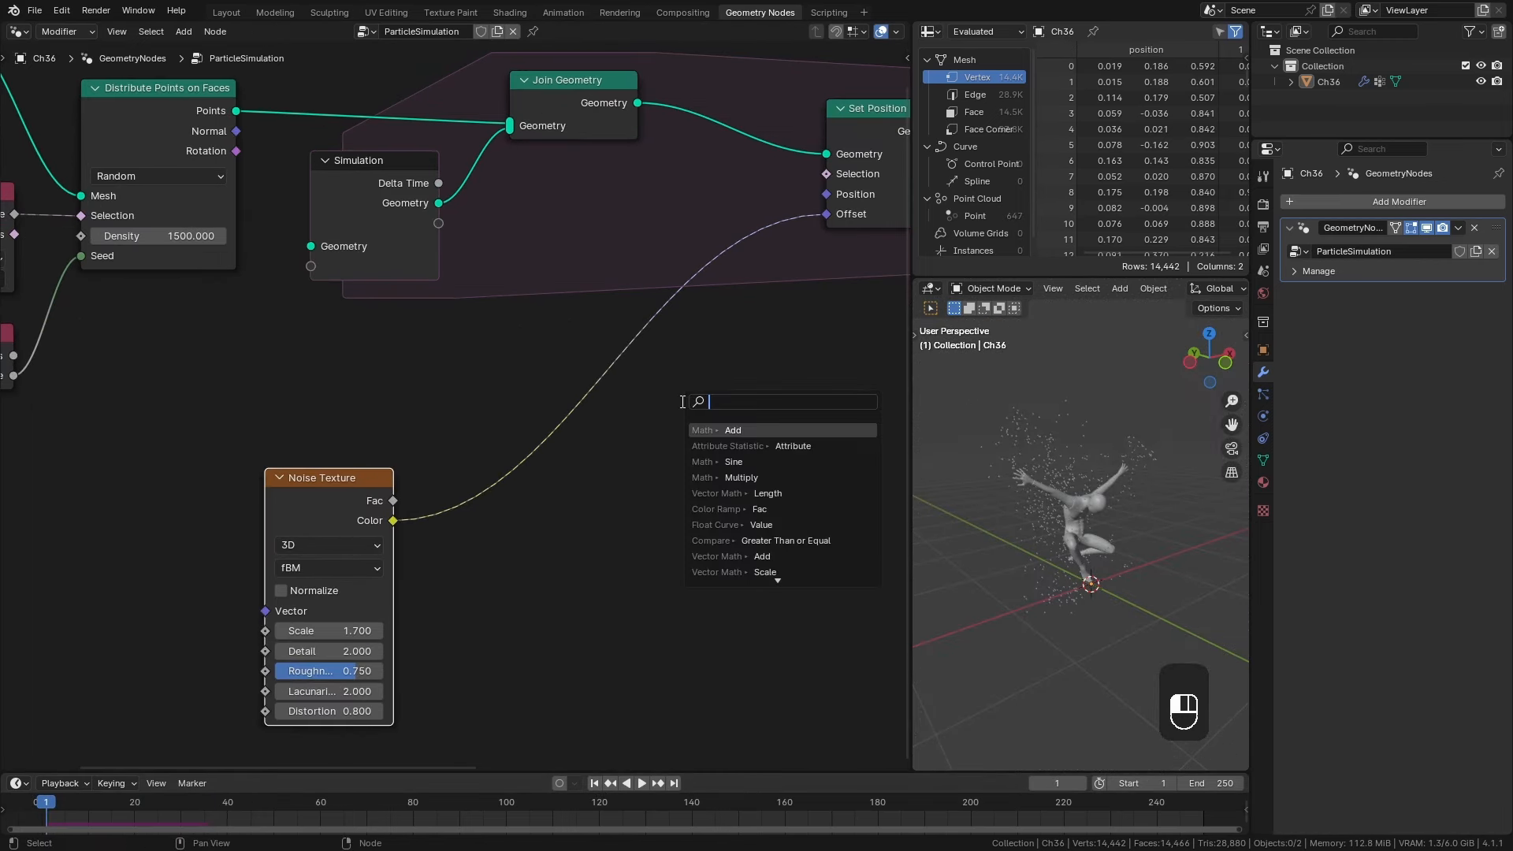
type("sca")
left_click(736, 430)
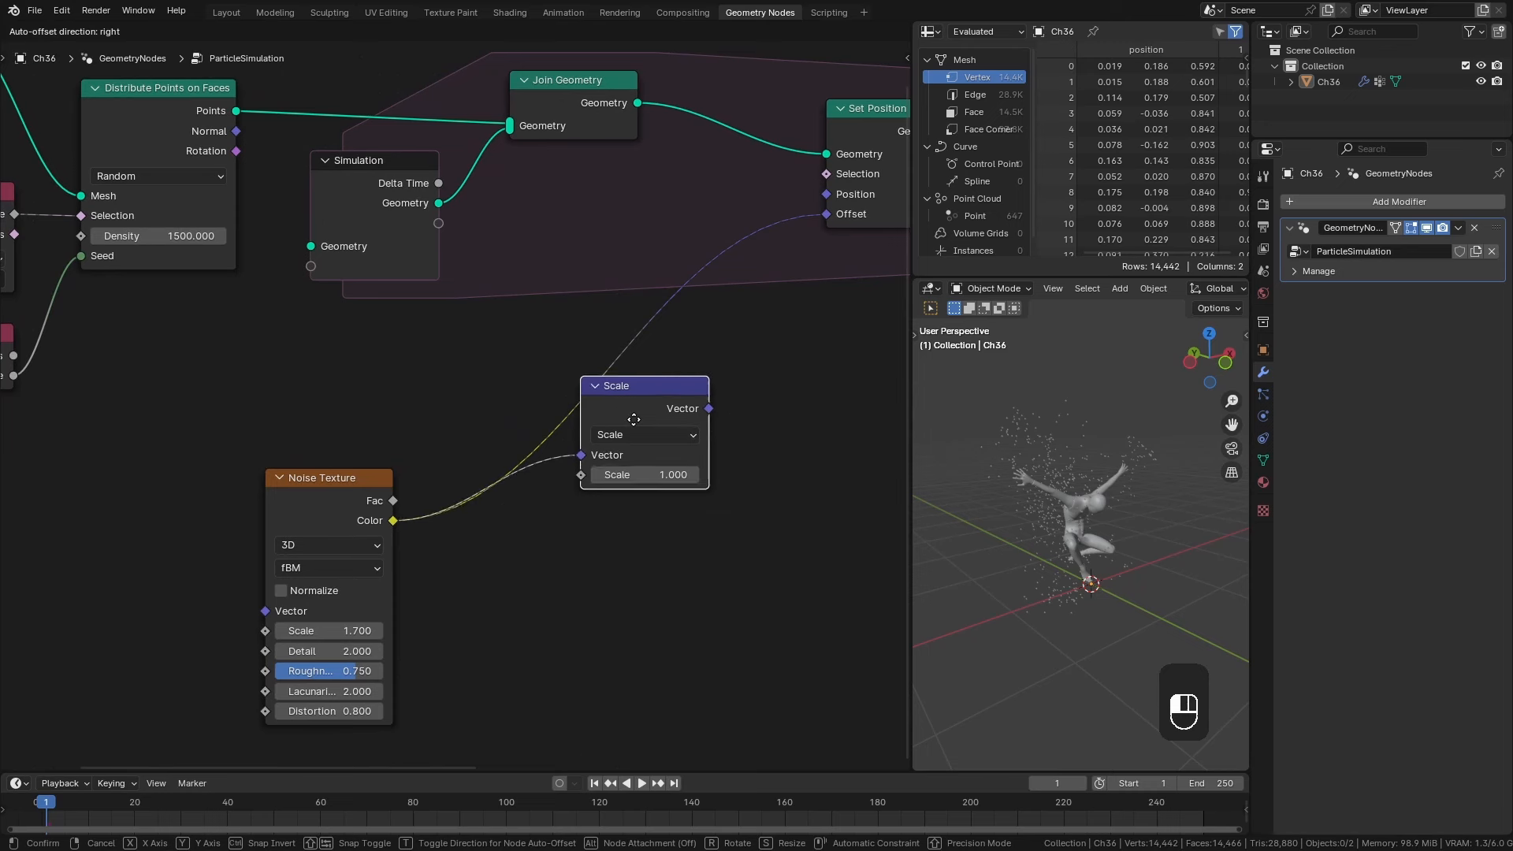
left_click(634, 425)
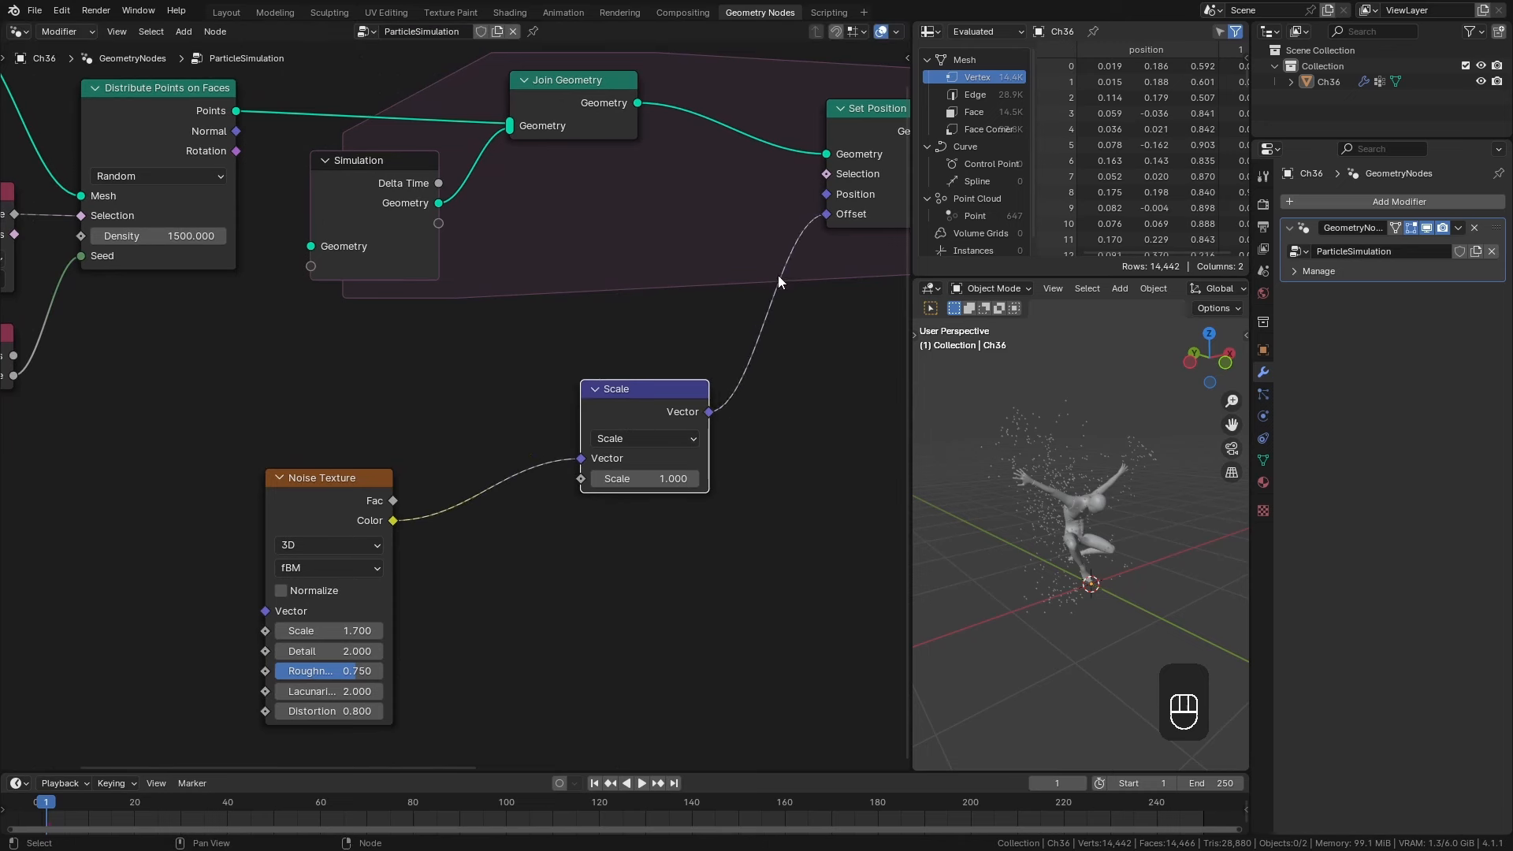
left_click_drag(655, 389, 646, 449)
left_click_drag(343, 495, 343, 494)
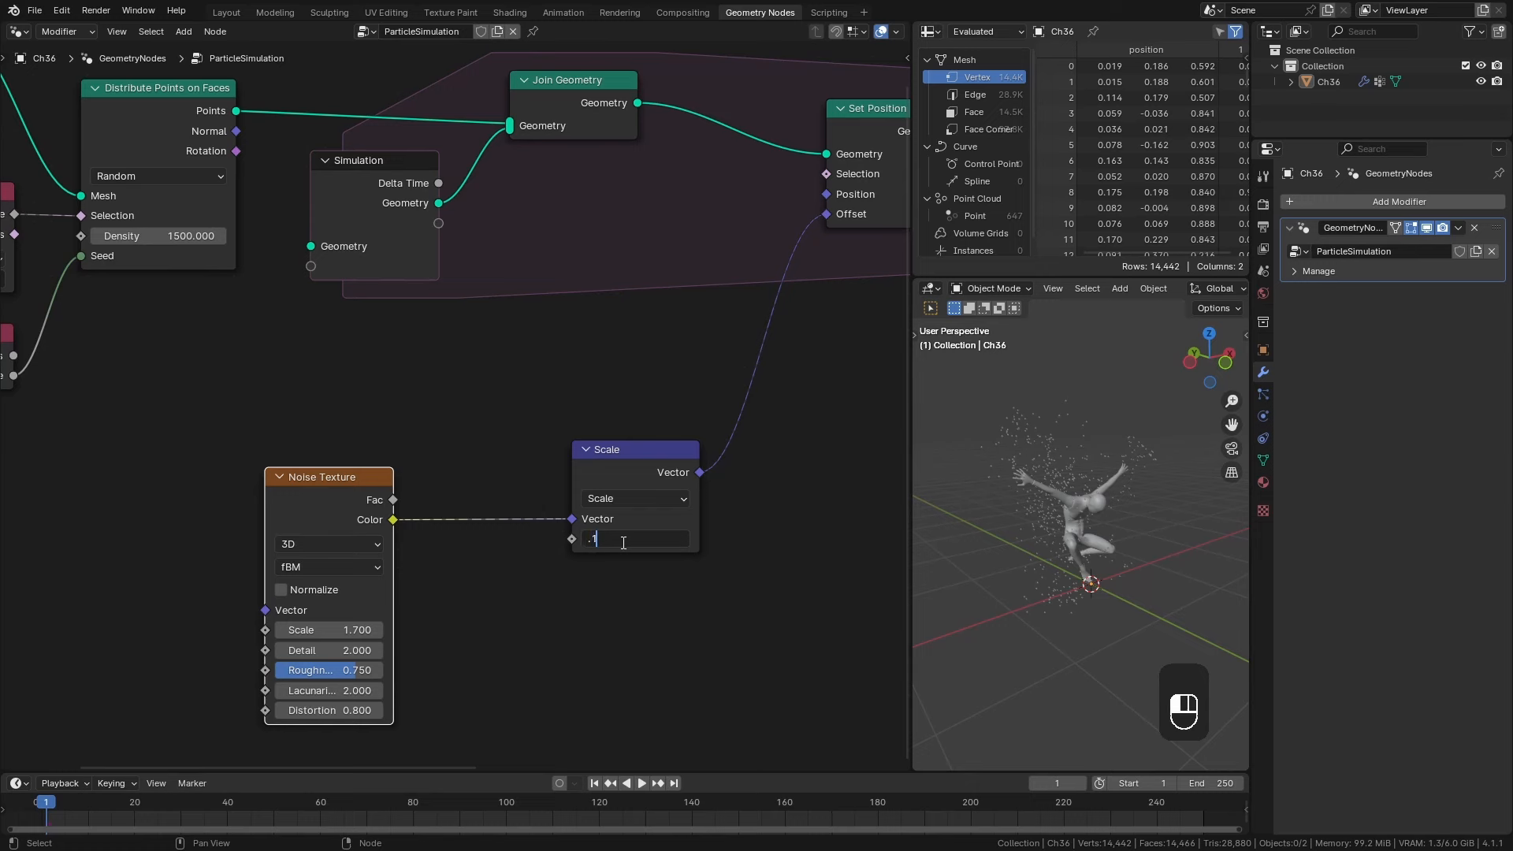
key("Return")
Play the simulation and examine how the points move around the figure with the scaled noise offset.
key("space")
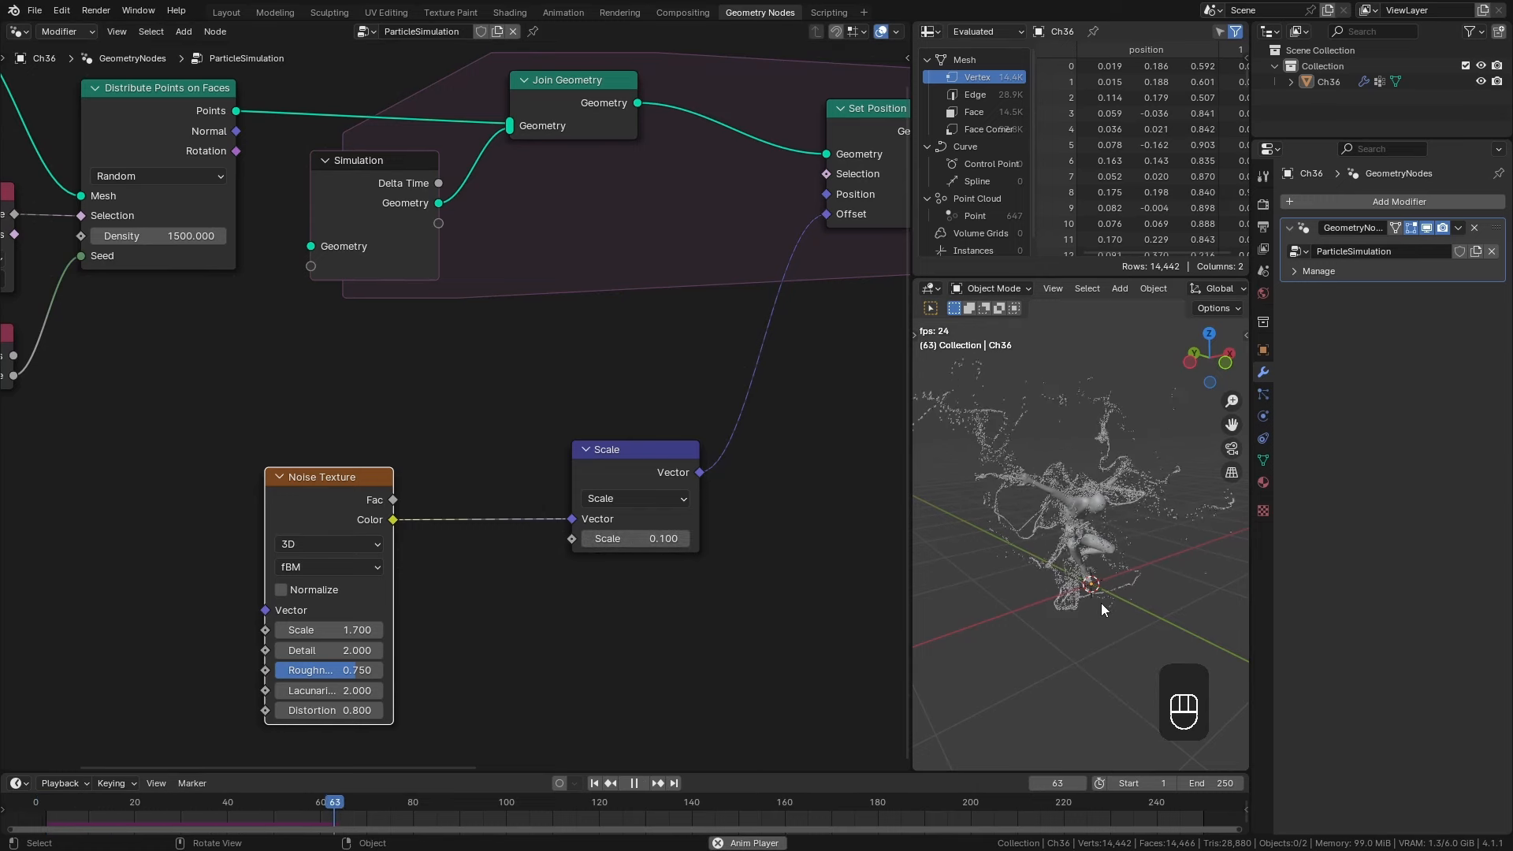
key("space")
mouse_move(1103, 603)
middle_mouse_down()
mouse_move(1067, 580)
mouse_move(1098, 587)
middle_mouse_up()
Insert a Vector Math Add node between Scale and Set Position's Offset, with its Y and Z values set to 0.01.
left_click_drag(631, 473, 756, 421)
type("add")
key("Return")
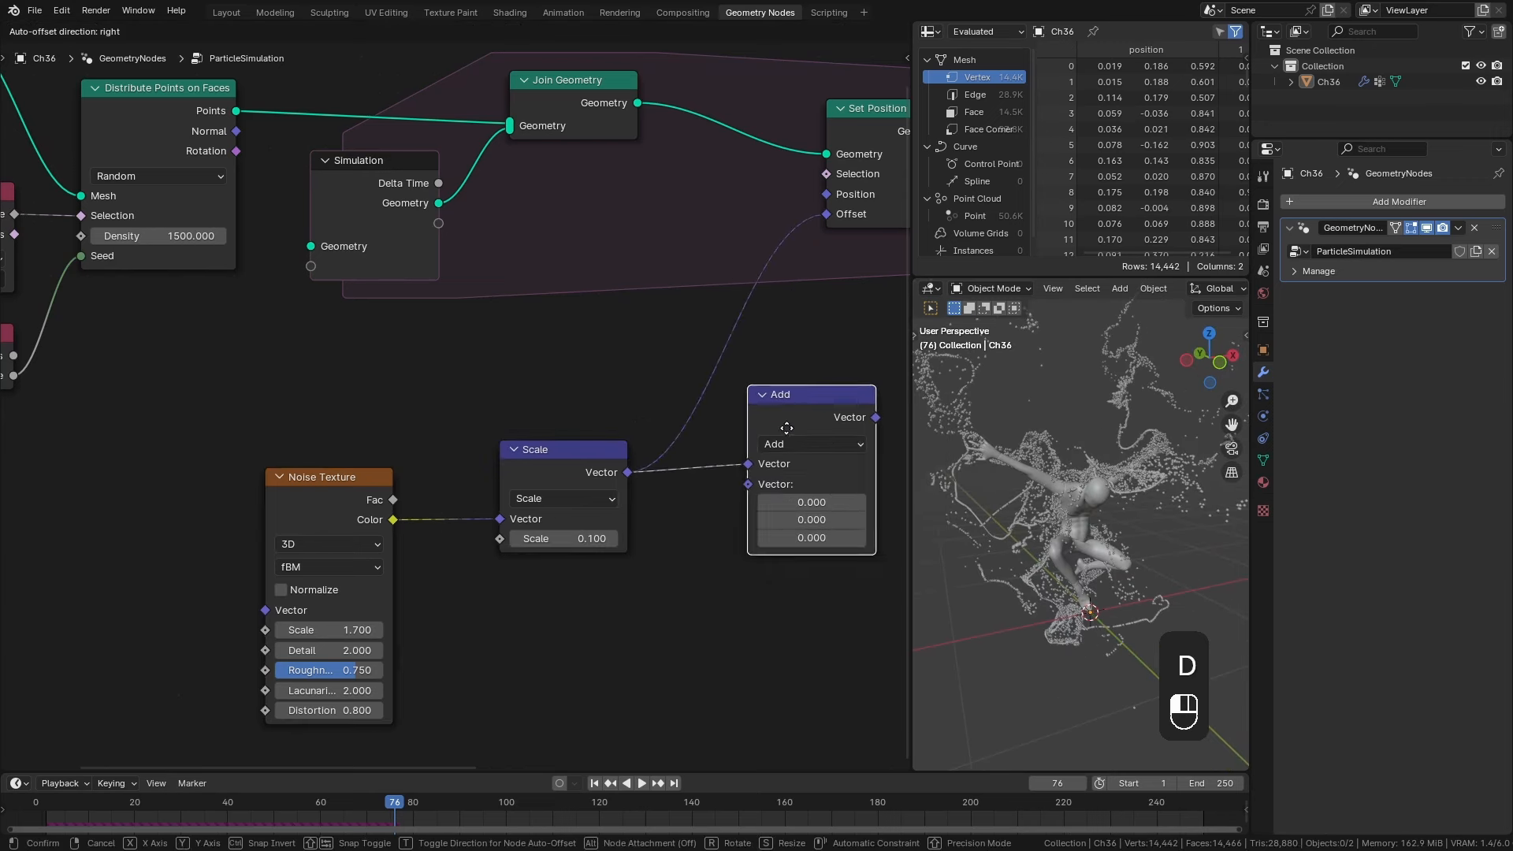
left_click(740, 432)
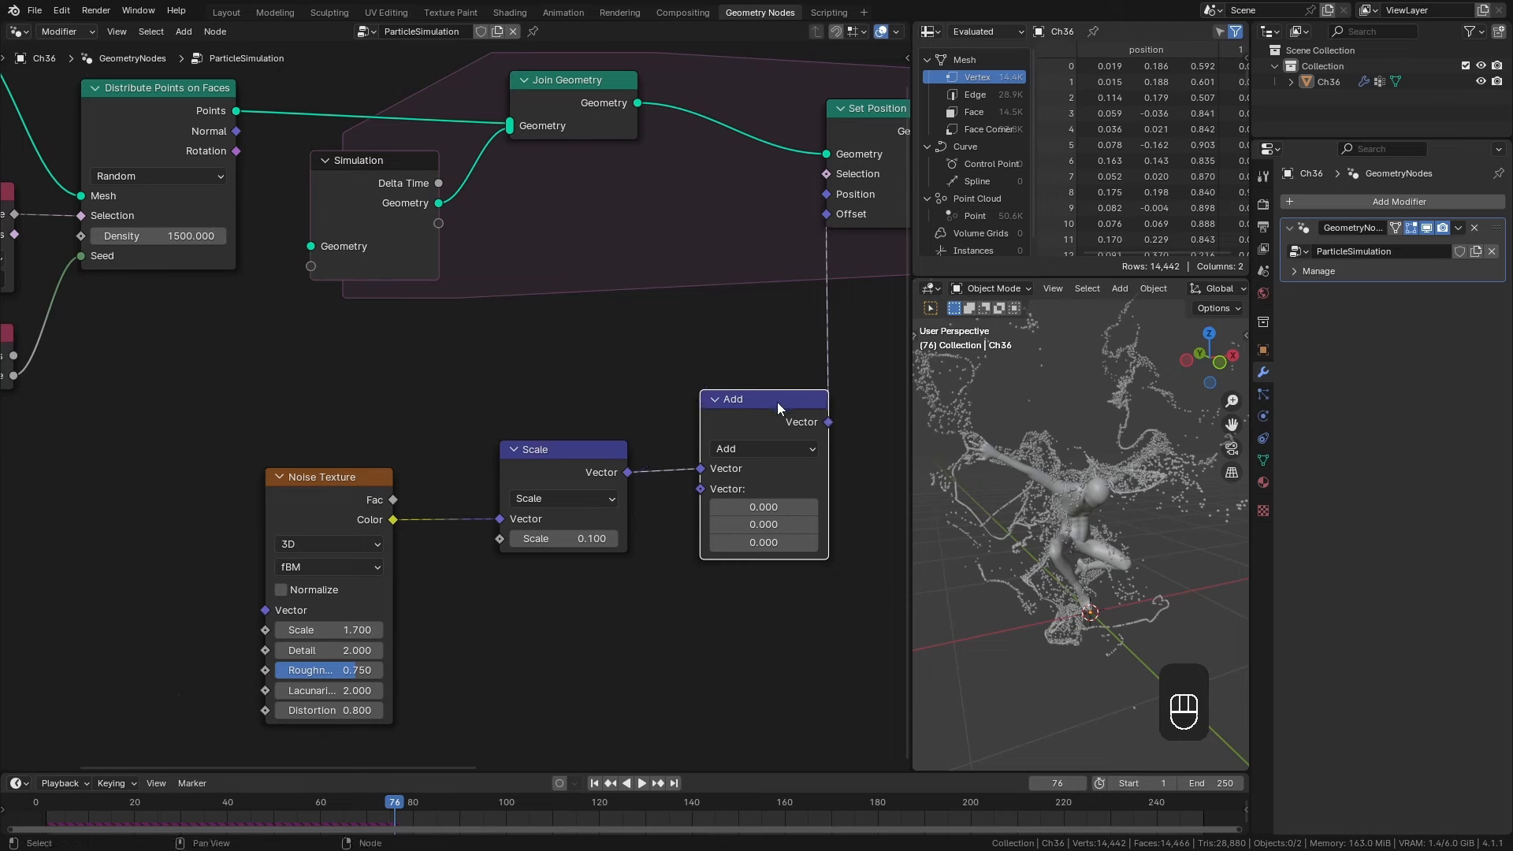
left_click_drag(777, 406, 747, 416)
type("0.01")
key("Return")
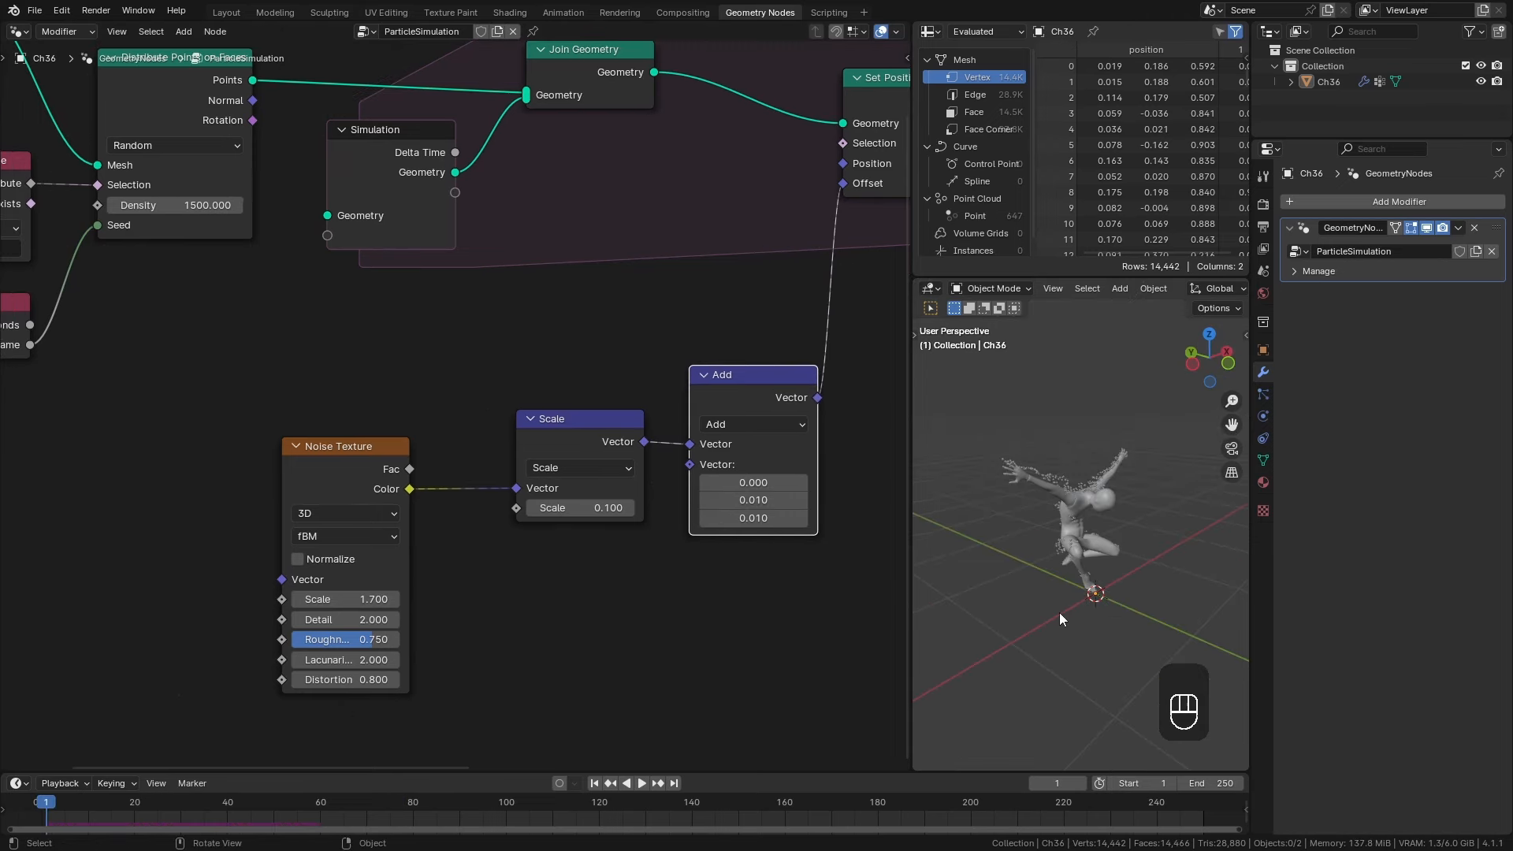
Play the simulation from frame 1 and inspect the particle drift produced by the added vector.
key("space")
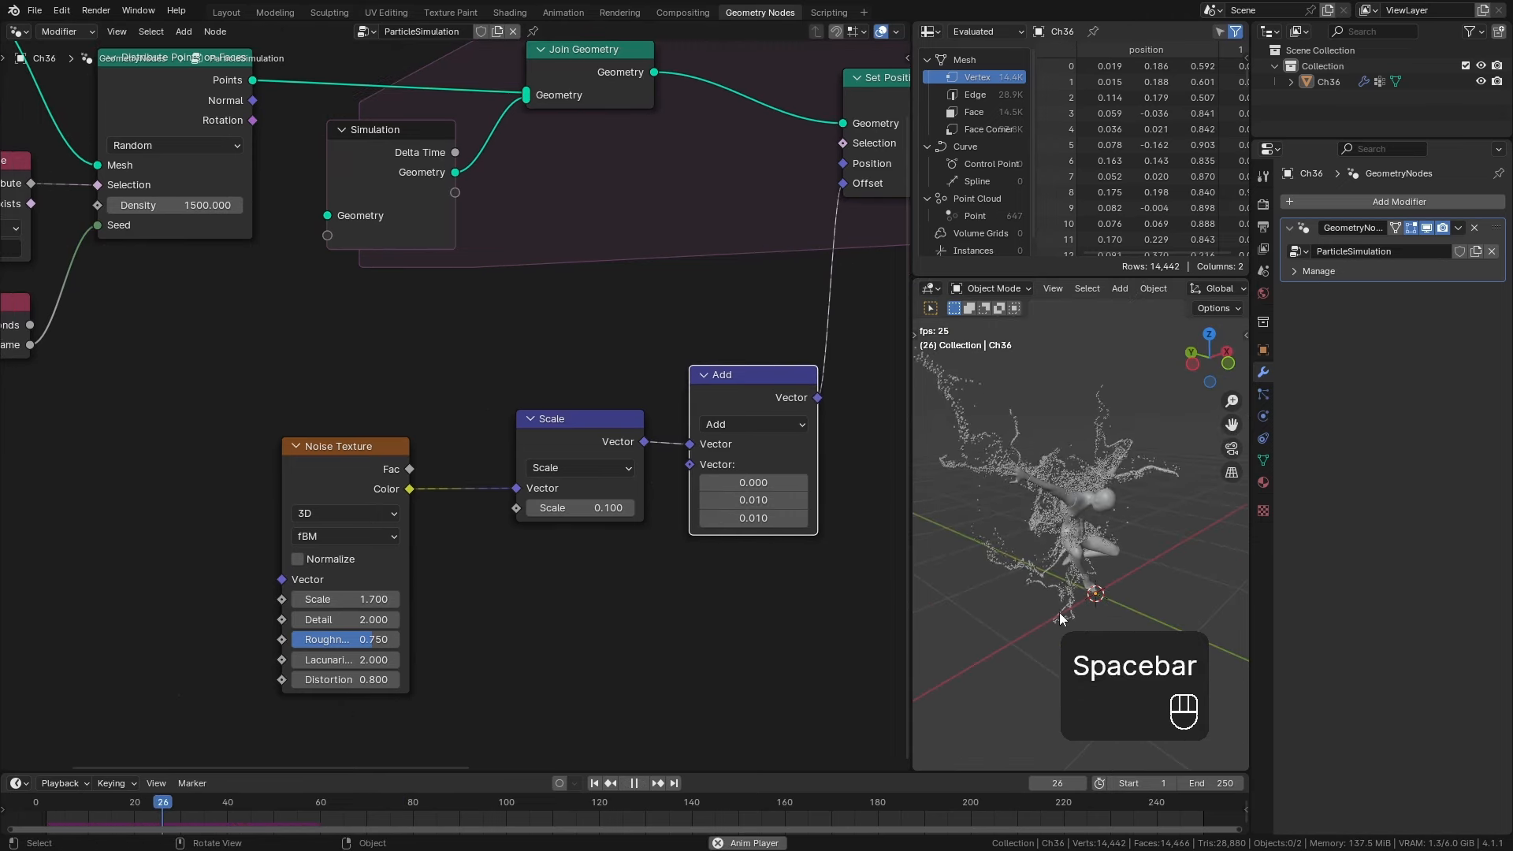
key("space")
middle_click_drag(1070, 613, 1011, 594)
Switch the Noise Texture's dimensions to 4D.
middle_click_drag(562, 614, 579, 574)
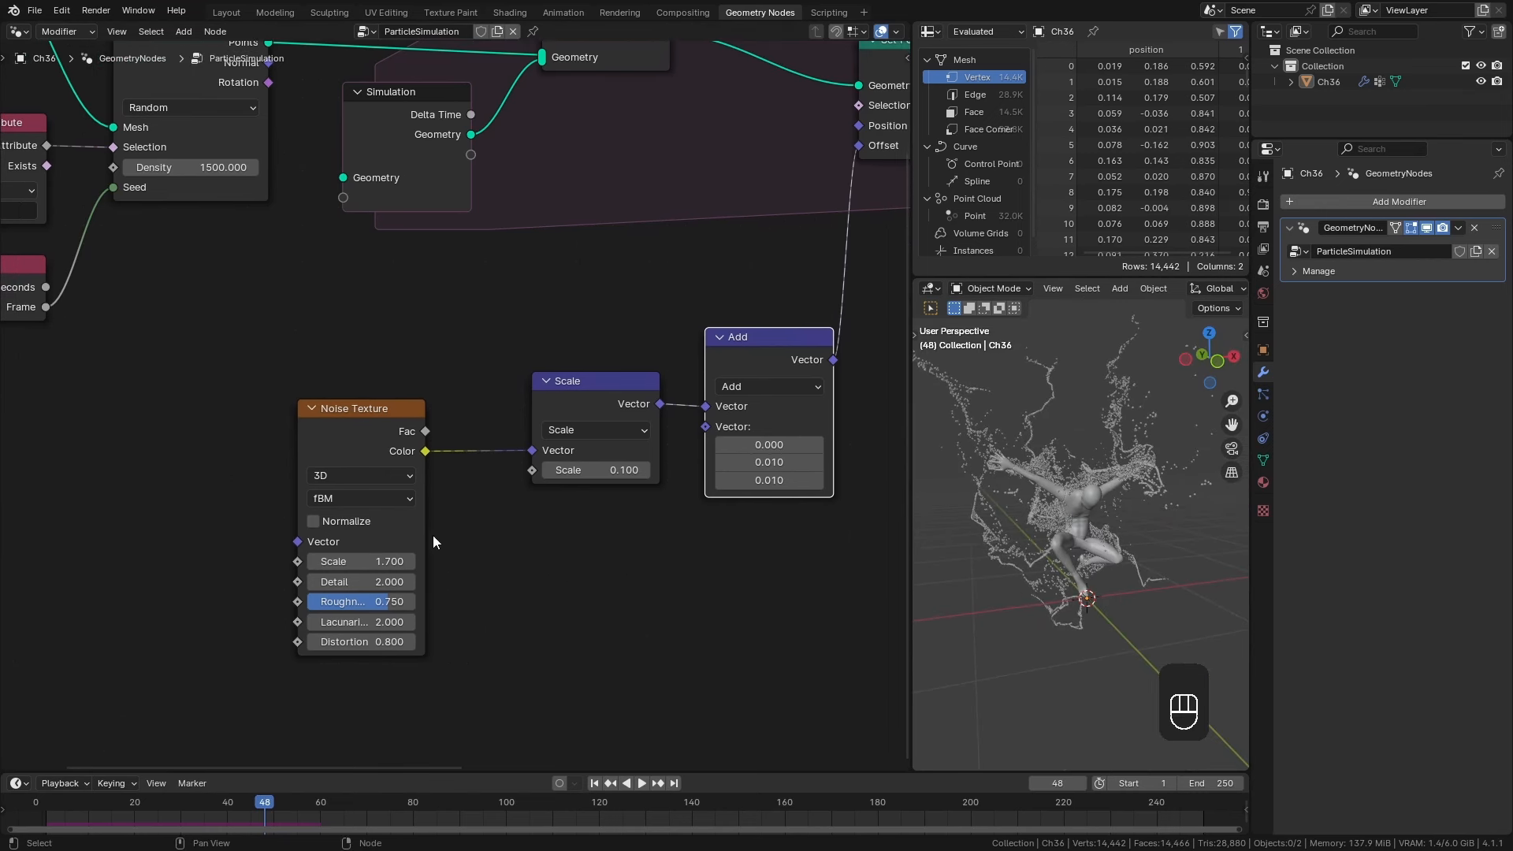
left_click(342, 478)
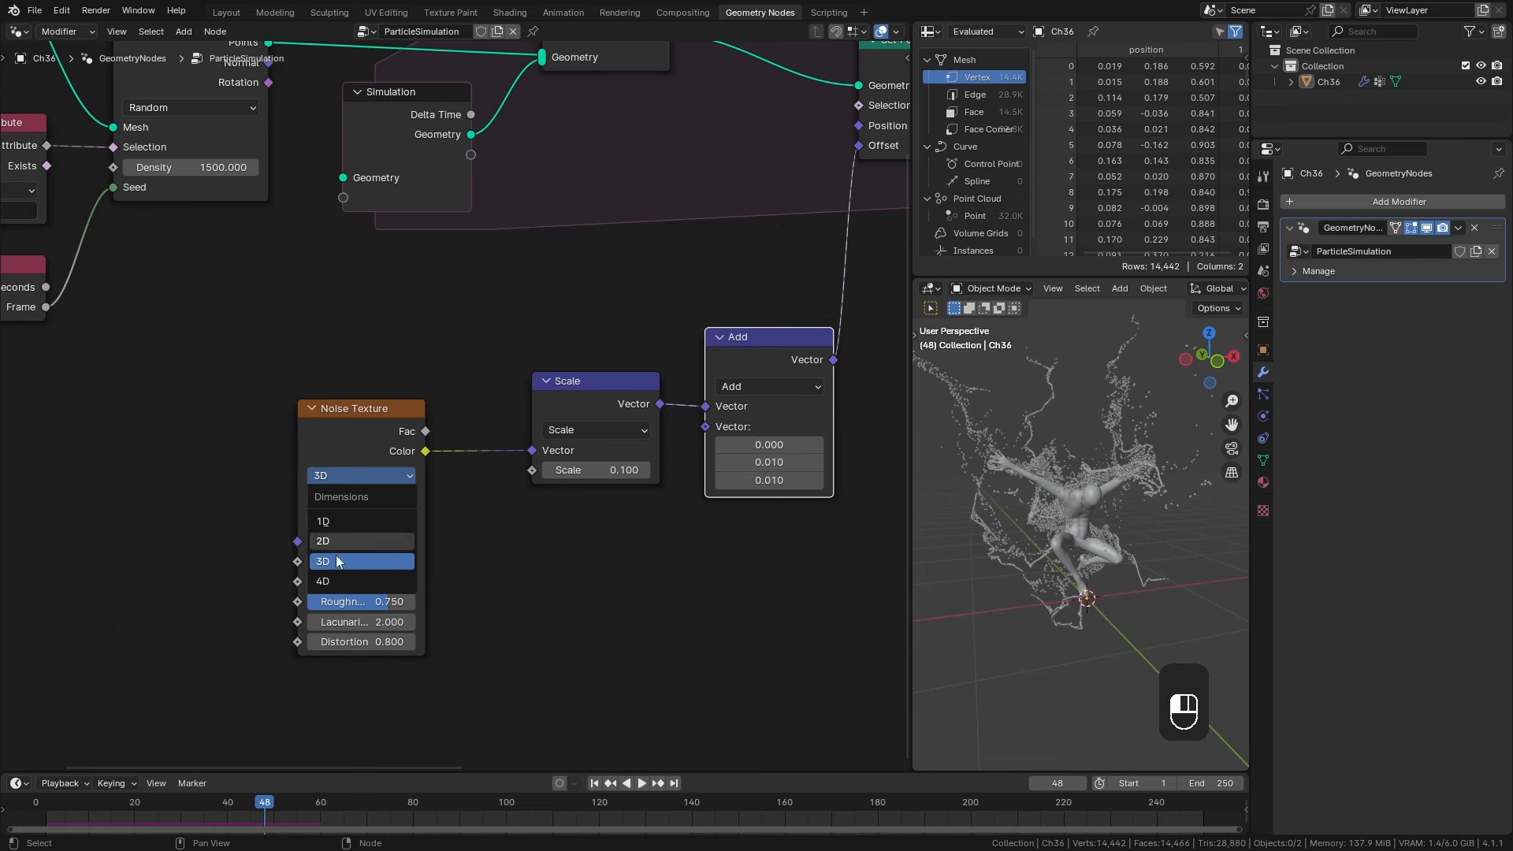
left_click(337, 581)
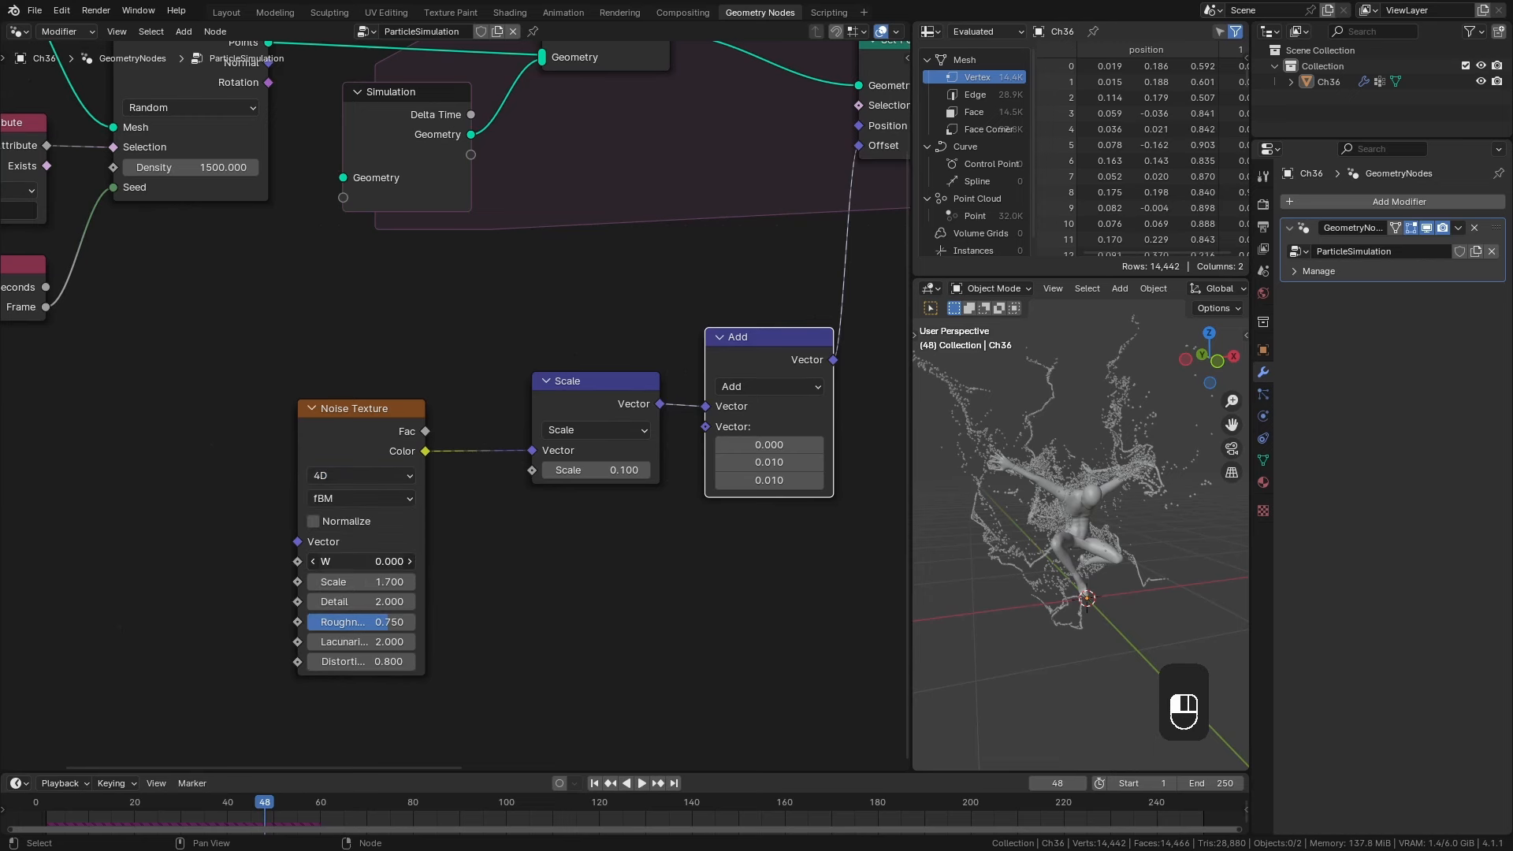
Duplicate the Scene Time node beside the Noise Texture and link its Seconds output to the texture's W input.
middle_click_drag(230, 527, 378, 517)
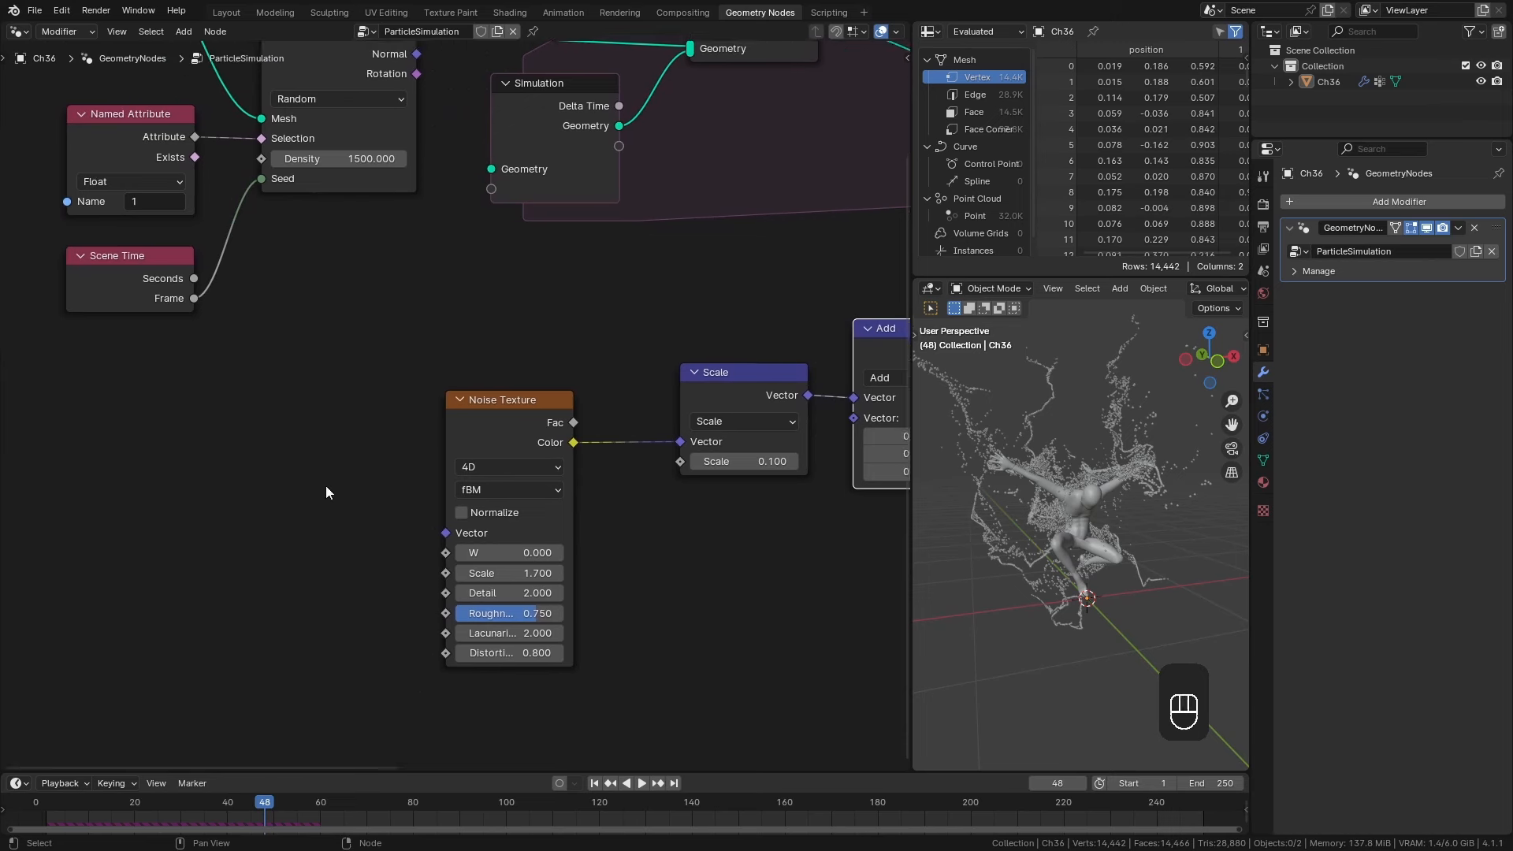
left_click_drag(121, 302, 110, 296)
key("shift+d")
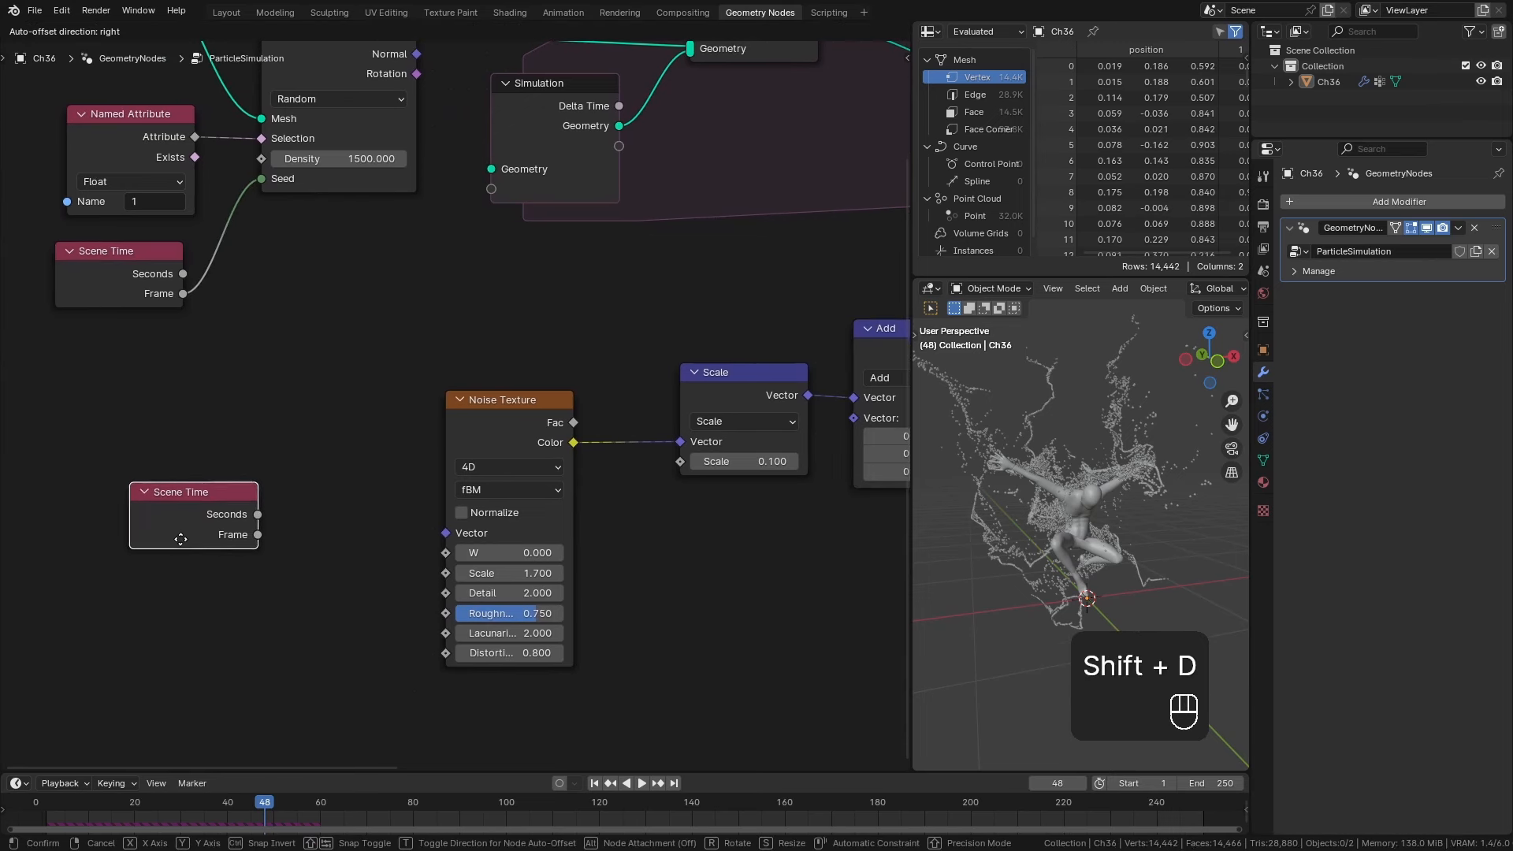
left_click(211, 540)
left_click_drag(231, 521, 351, 359)
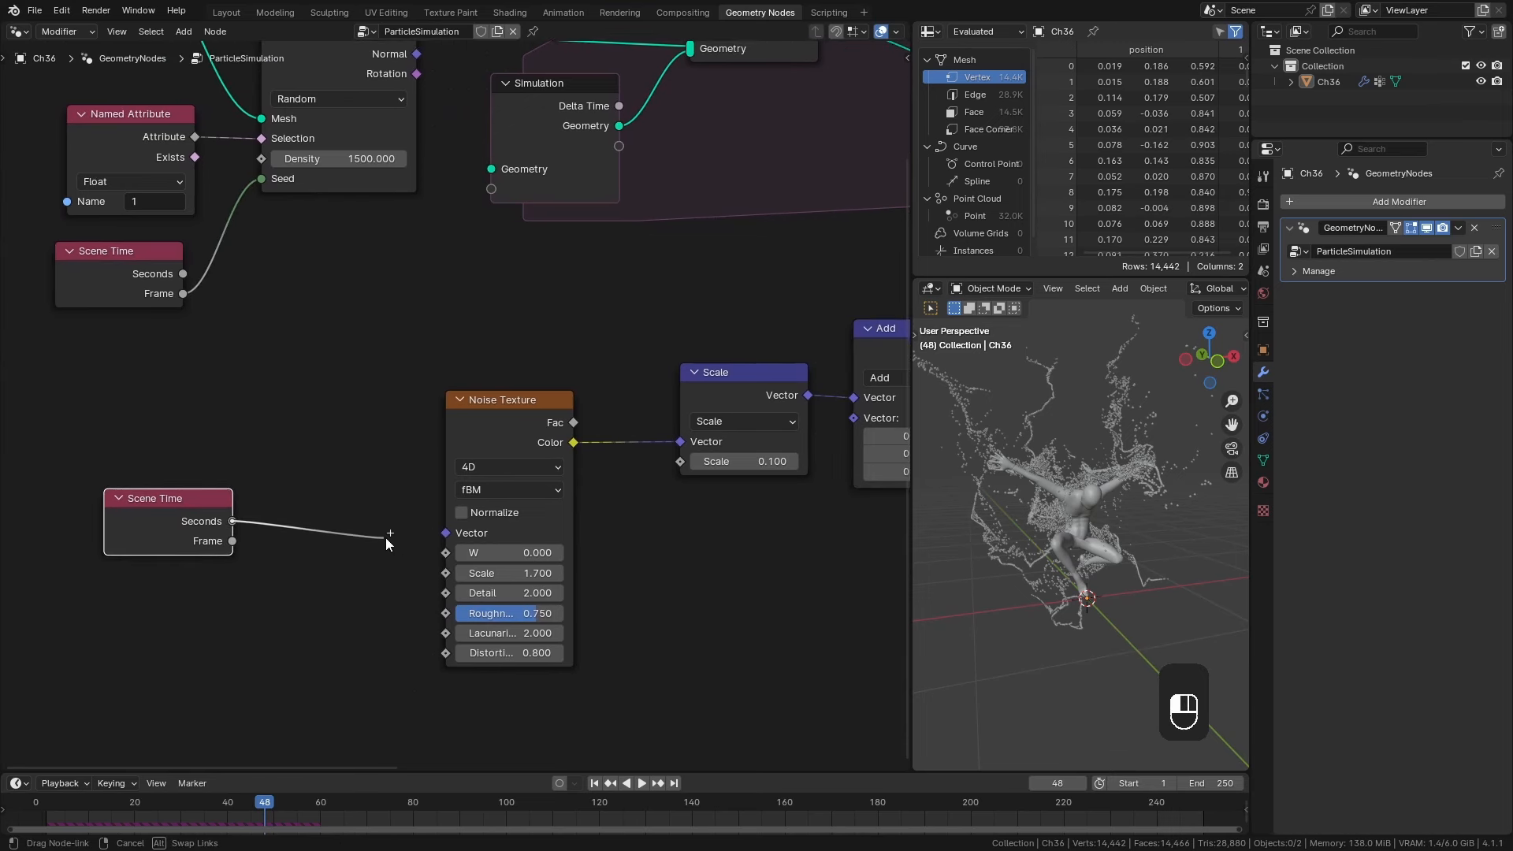
left_click_drag(438, 551, 439, 552)
left_click_drag(173, 508, 182, 522)
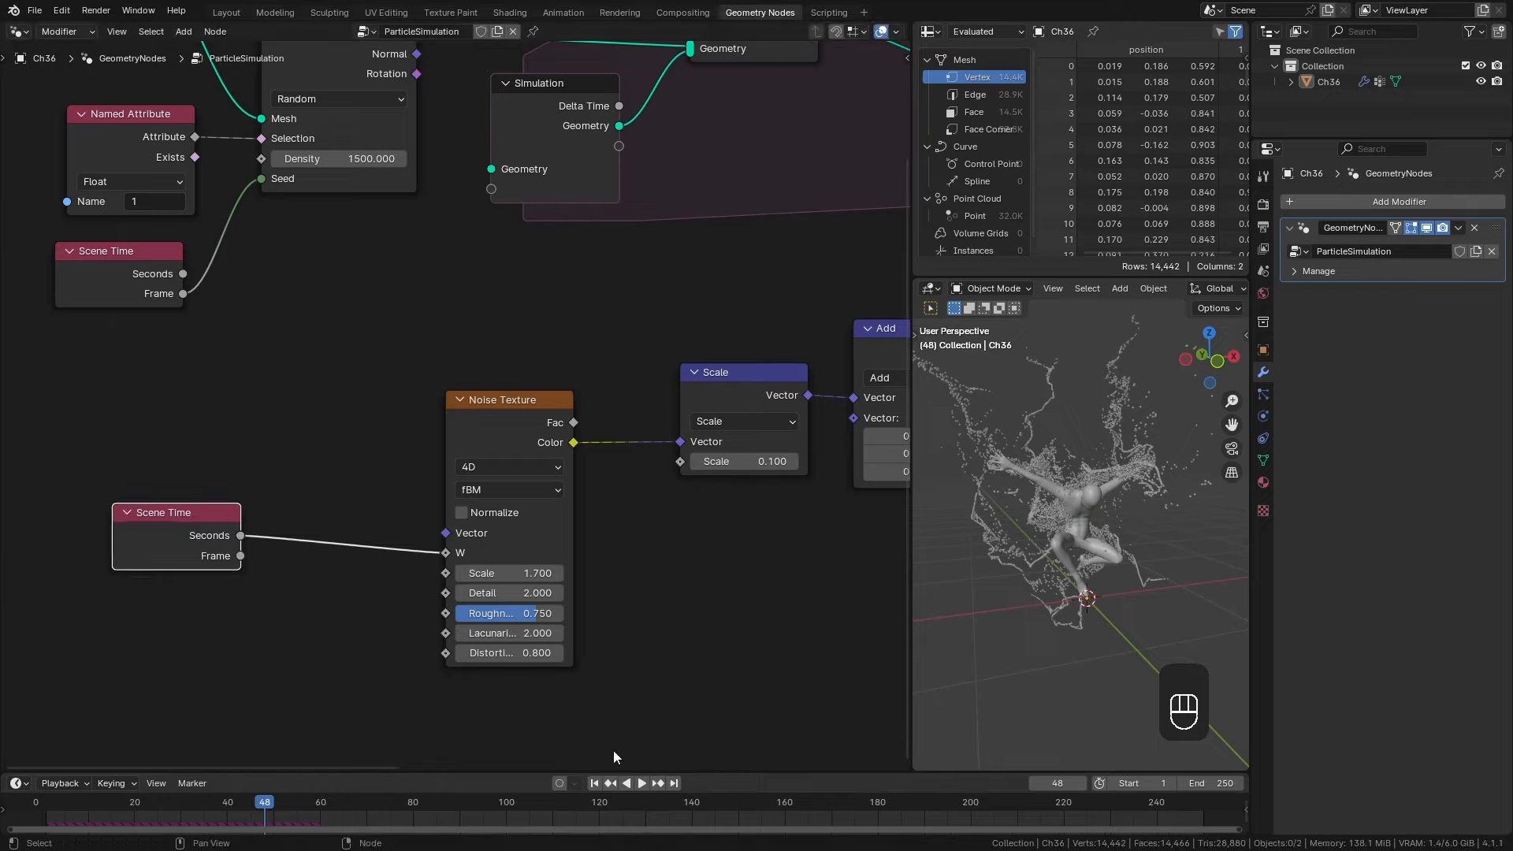
Play the simulation from frame 1 to check the time-driven noise on the particles.
left_click(598, 785)
key("space")
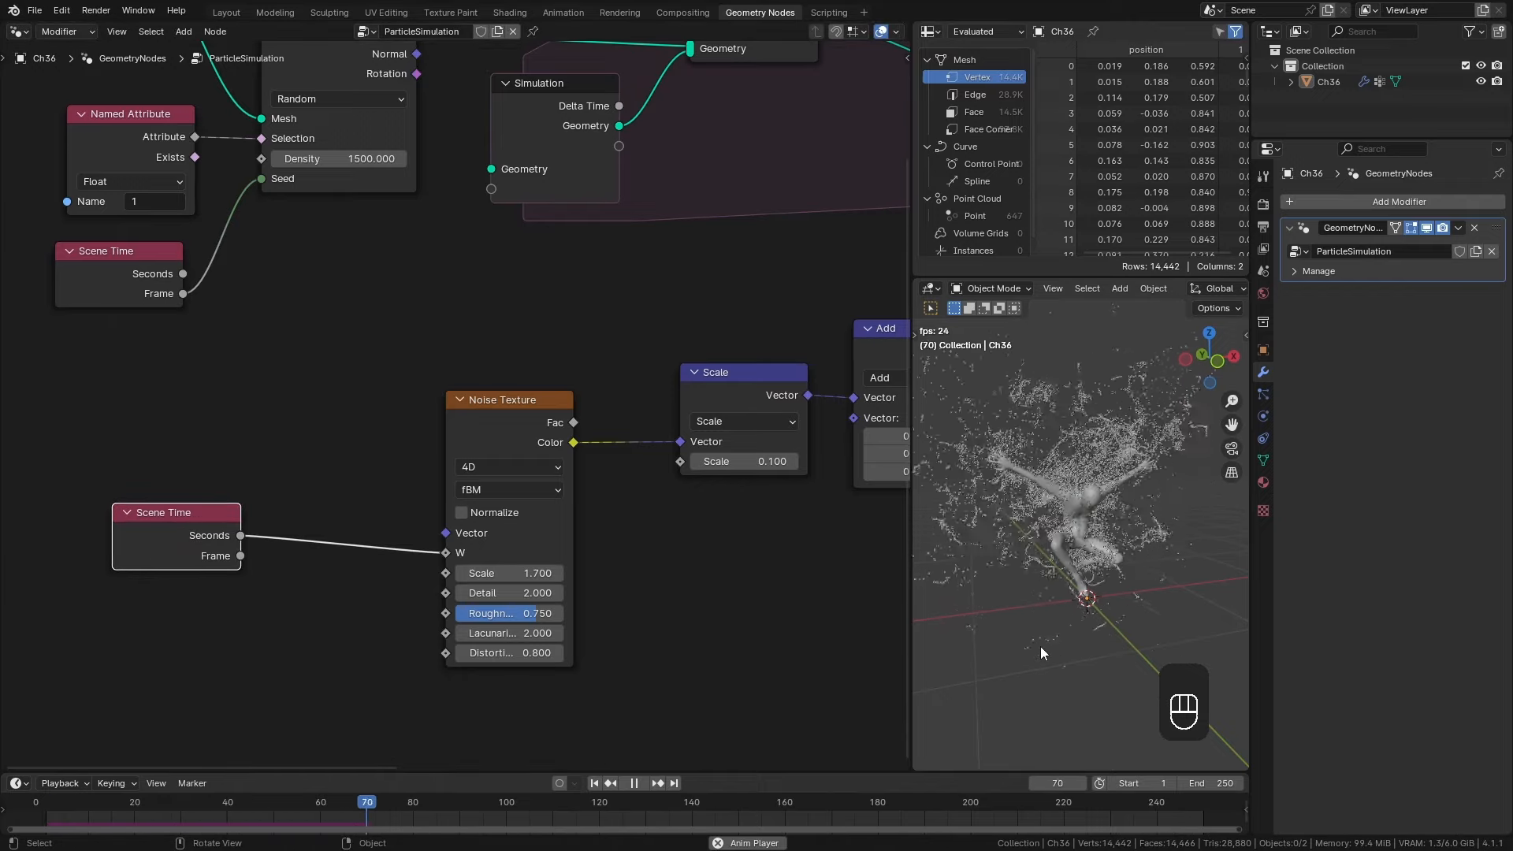
key("space")
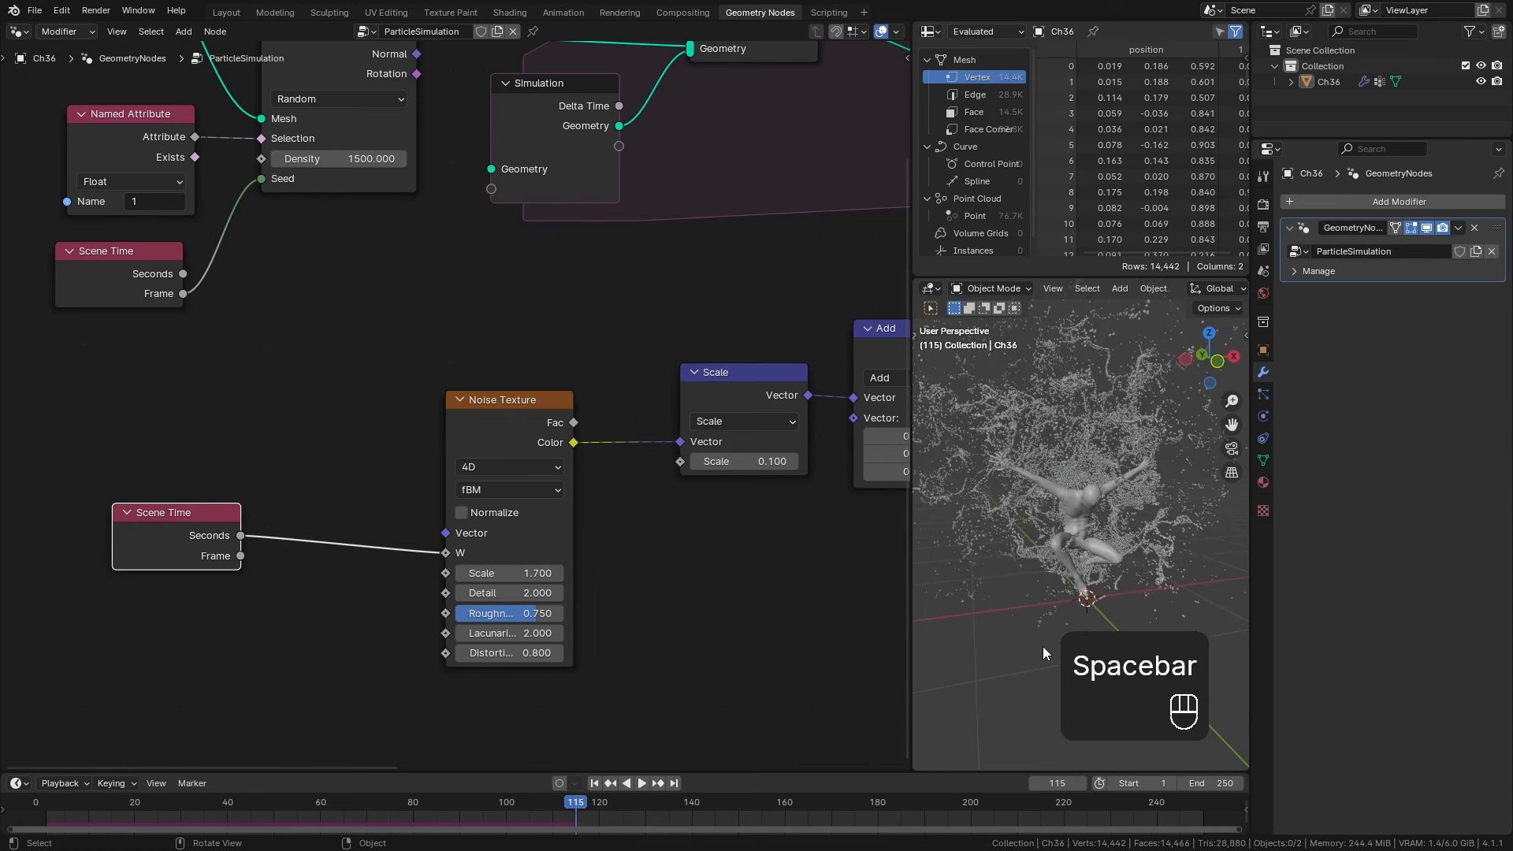
Insert a Math Multiply node with a value of 0.1 between Scene Time's Seconds and the Noise Texture's W input.
left_click_drag(180, 536, 281, 465)
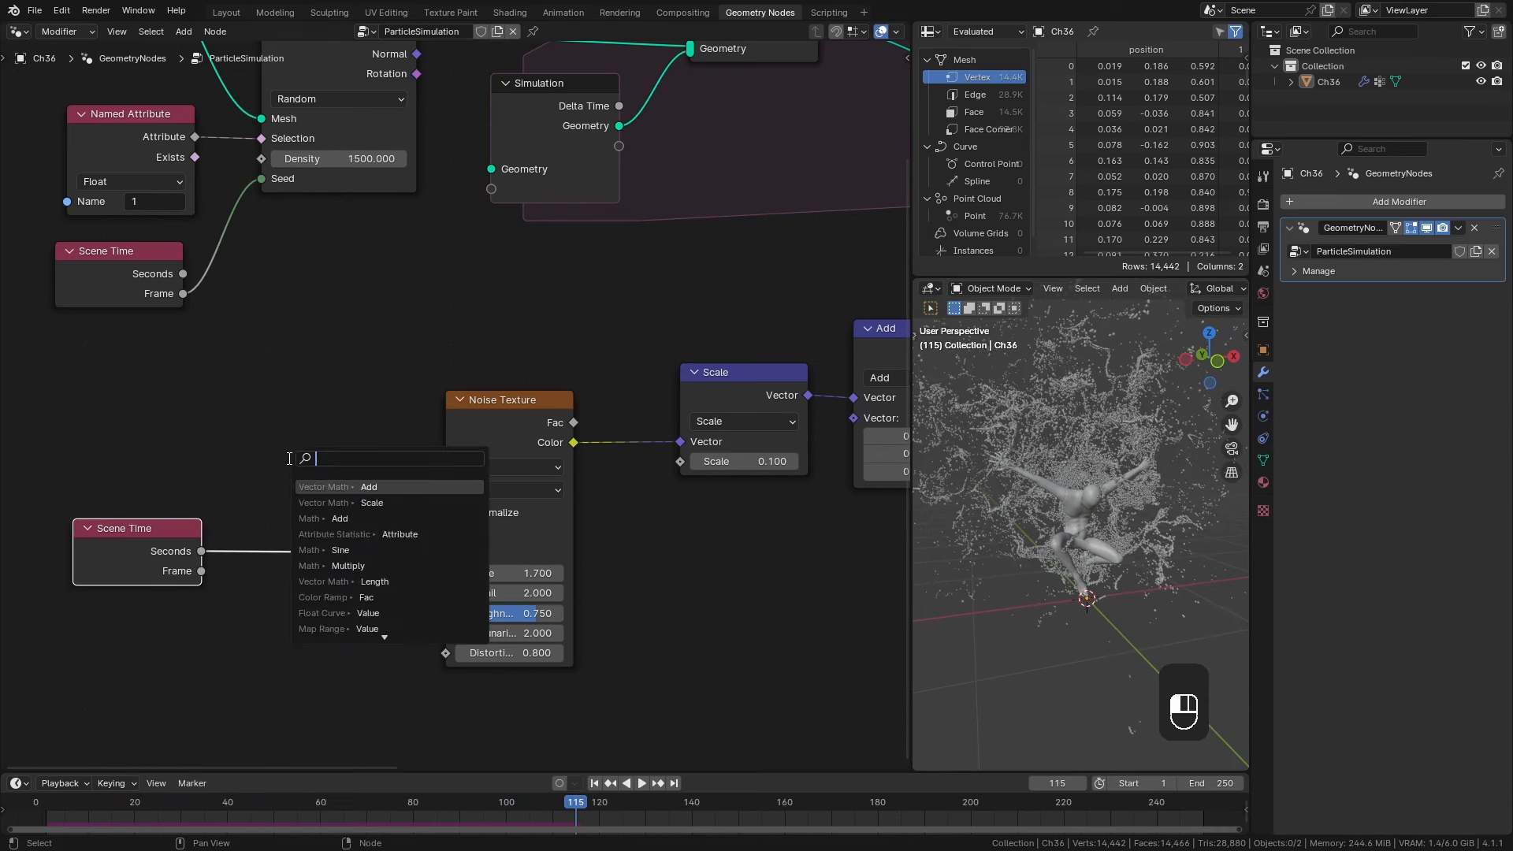
type("mul")
left_click(344, 487)
left_click_drag(384, 470, 401, 464)
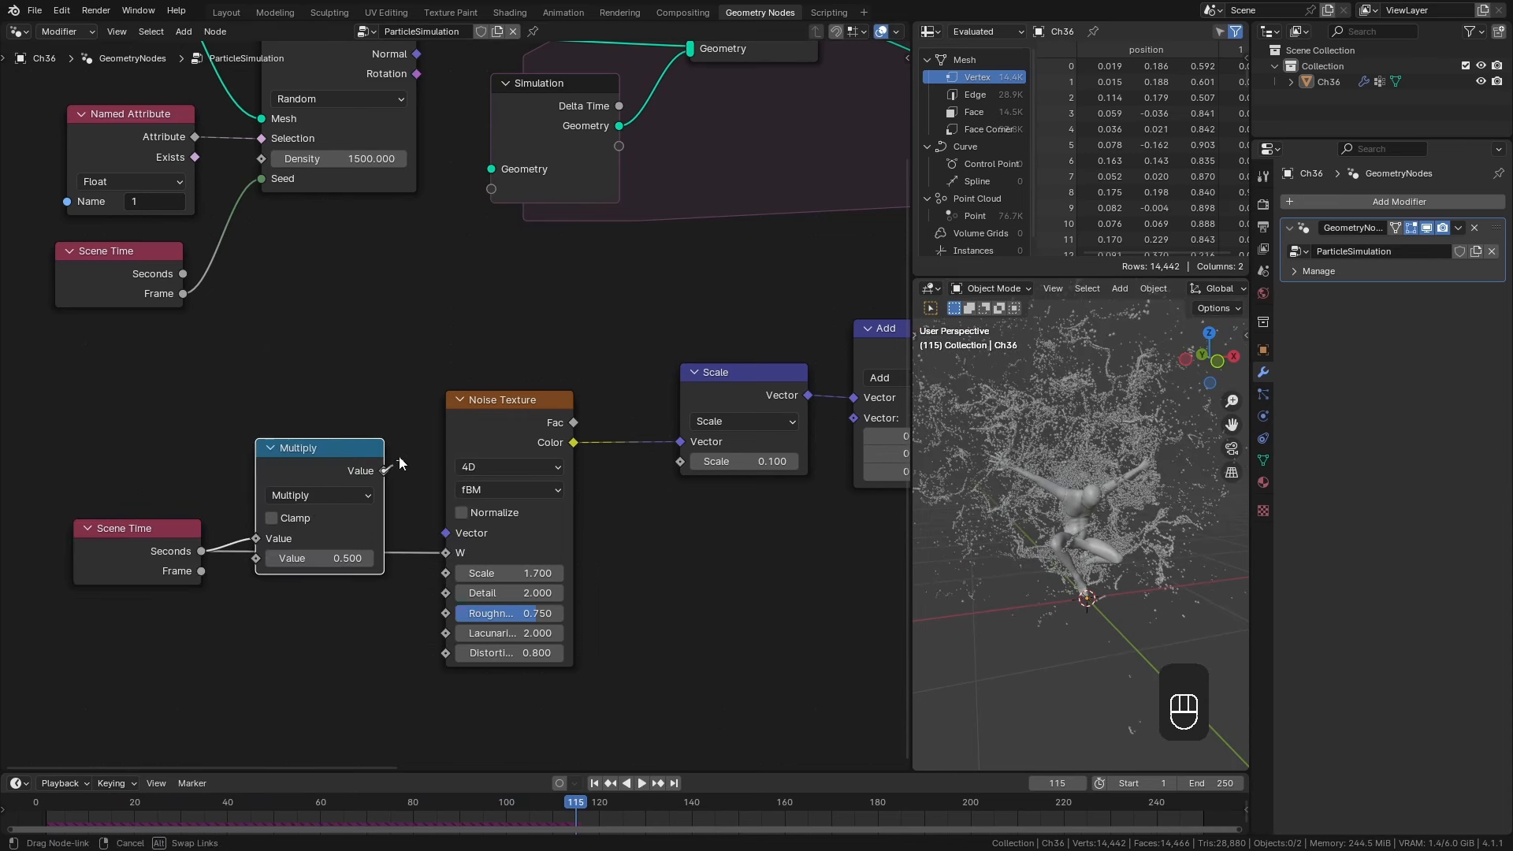
double_click(307, 557)
type("0.1")
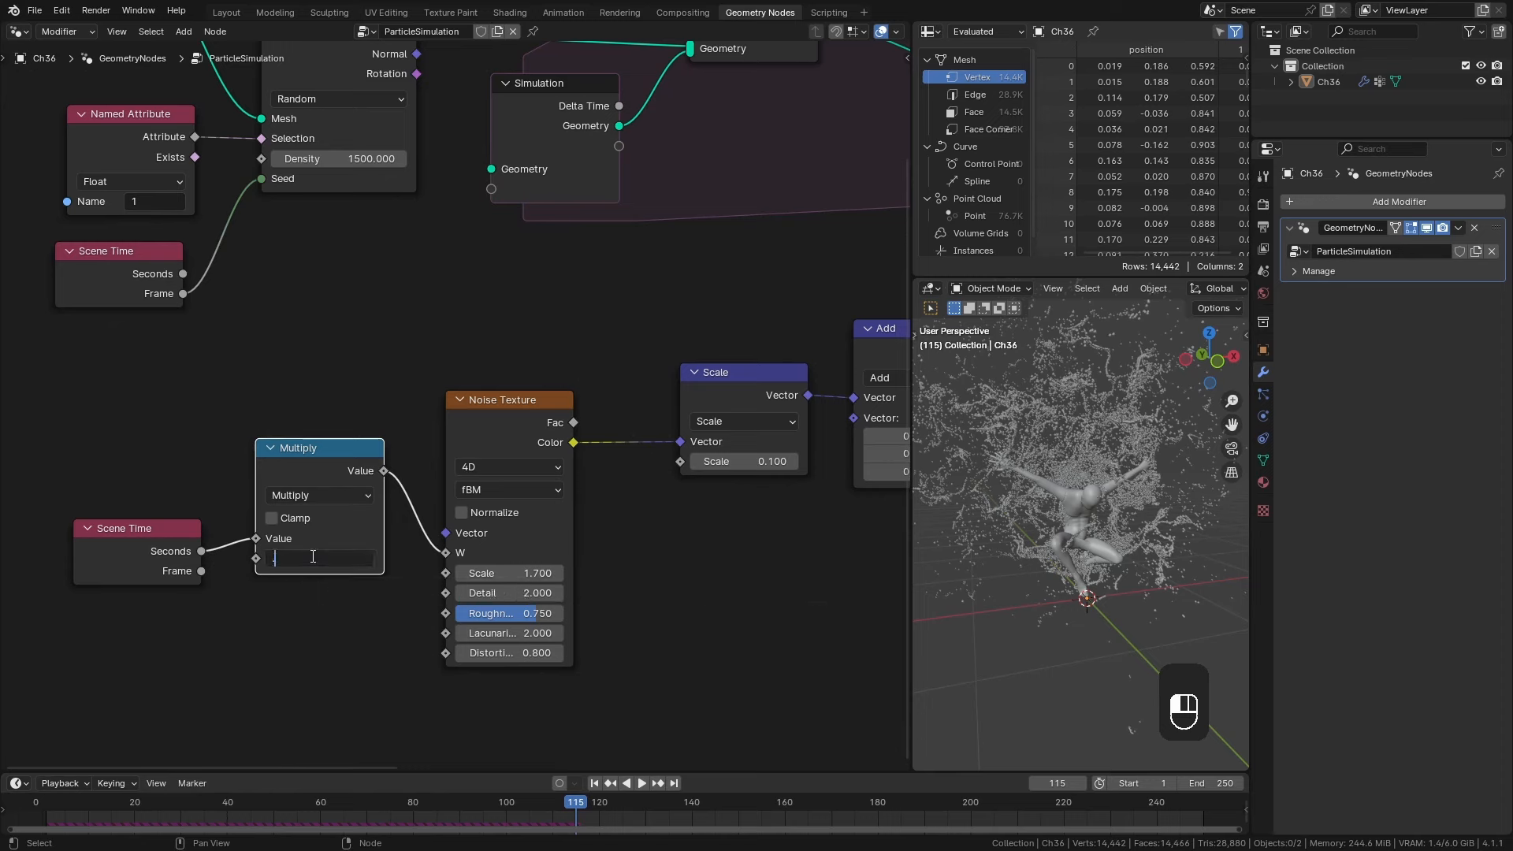
key("Return")
Replay the simulation to review the slowed noise evolution, and return to frame 1.
key("shift+Left")
key("space")
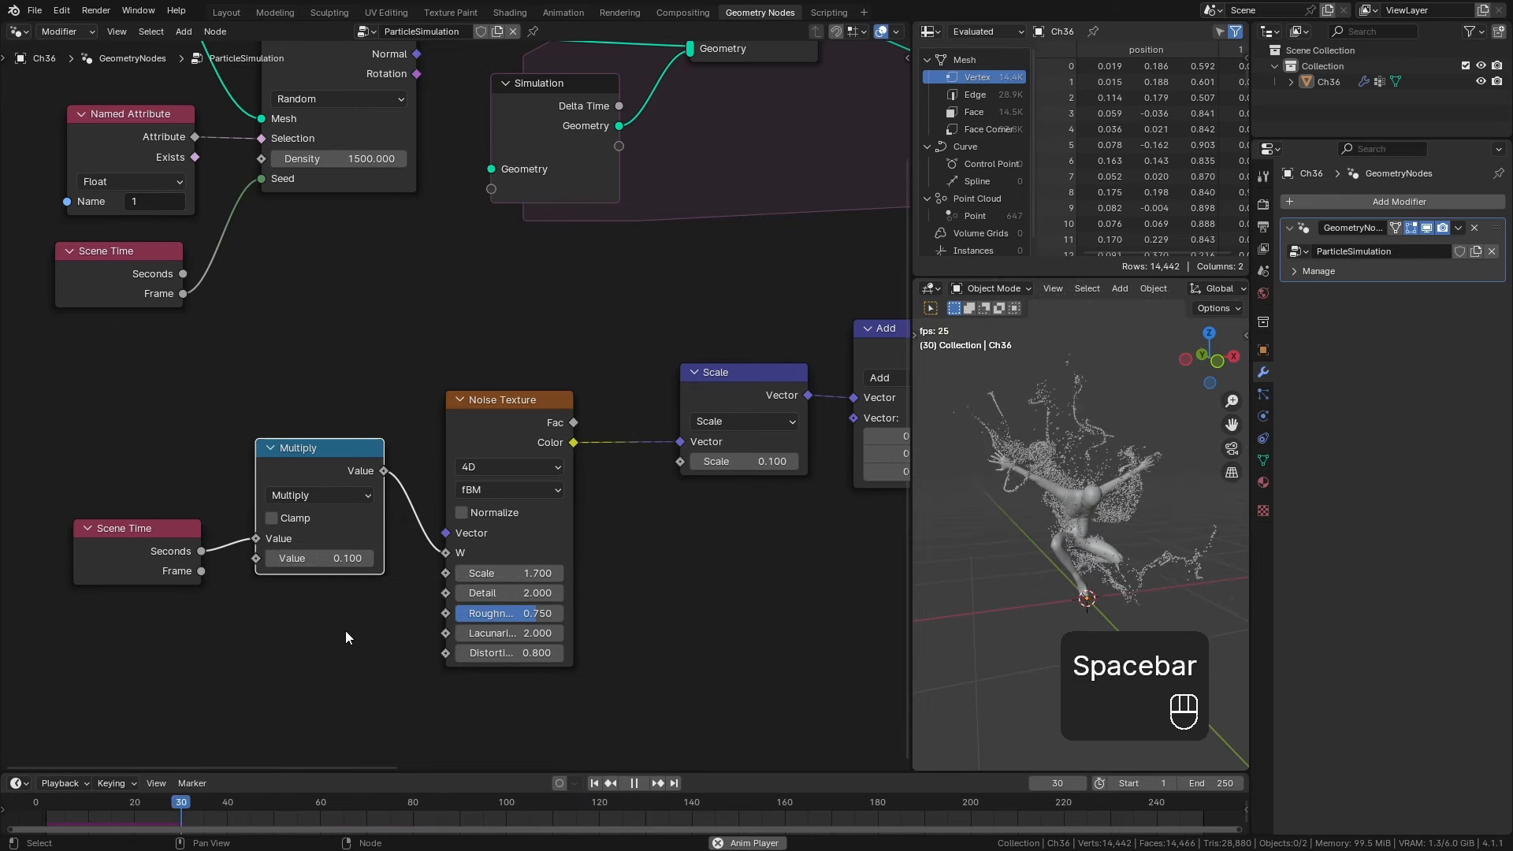
key("space")
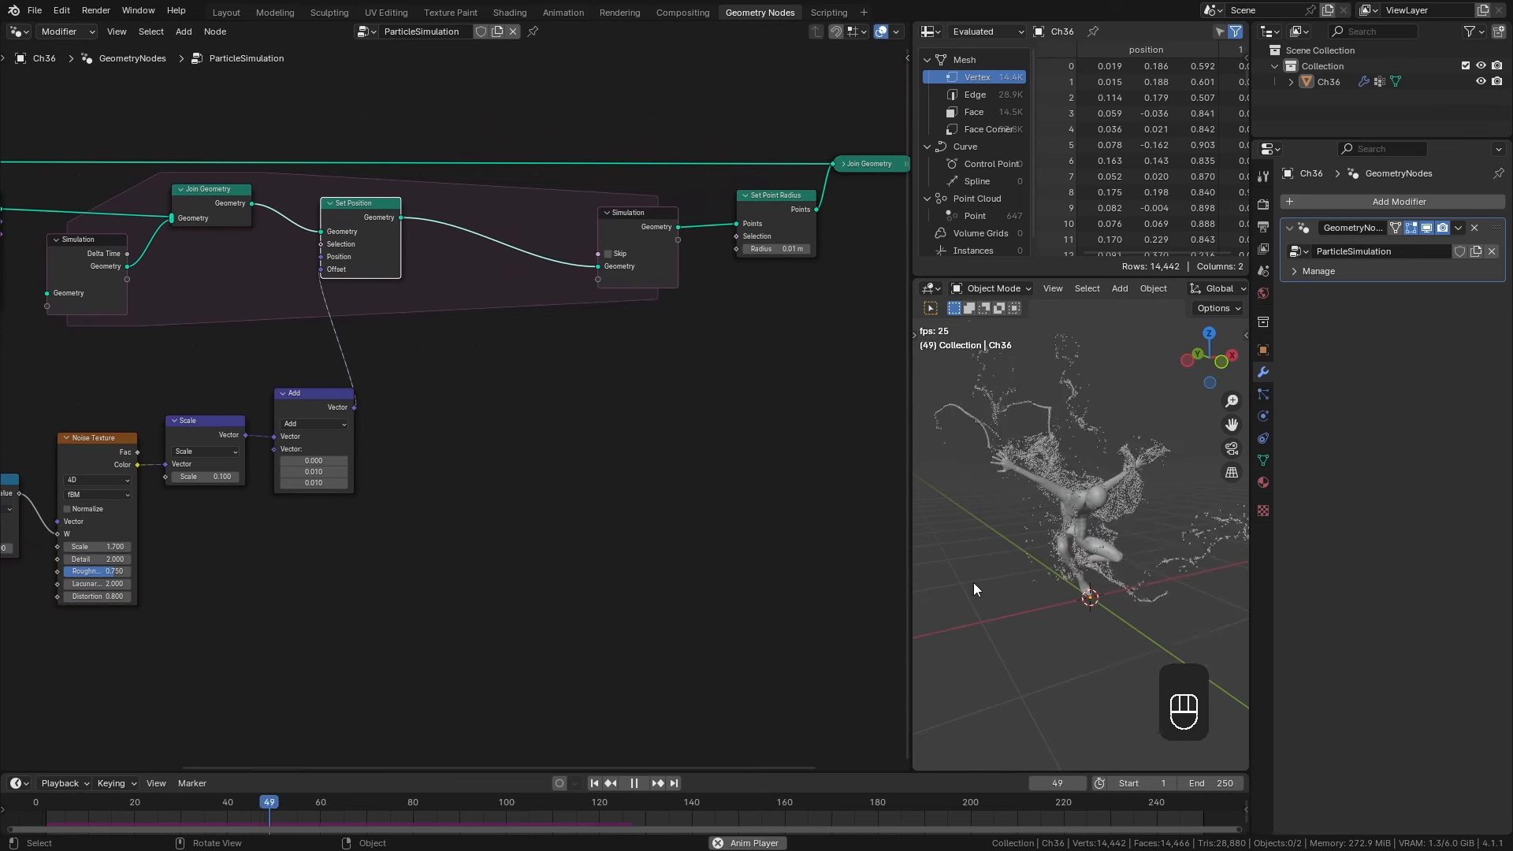
key("space")
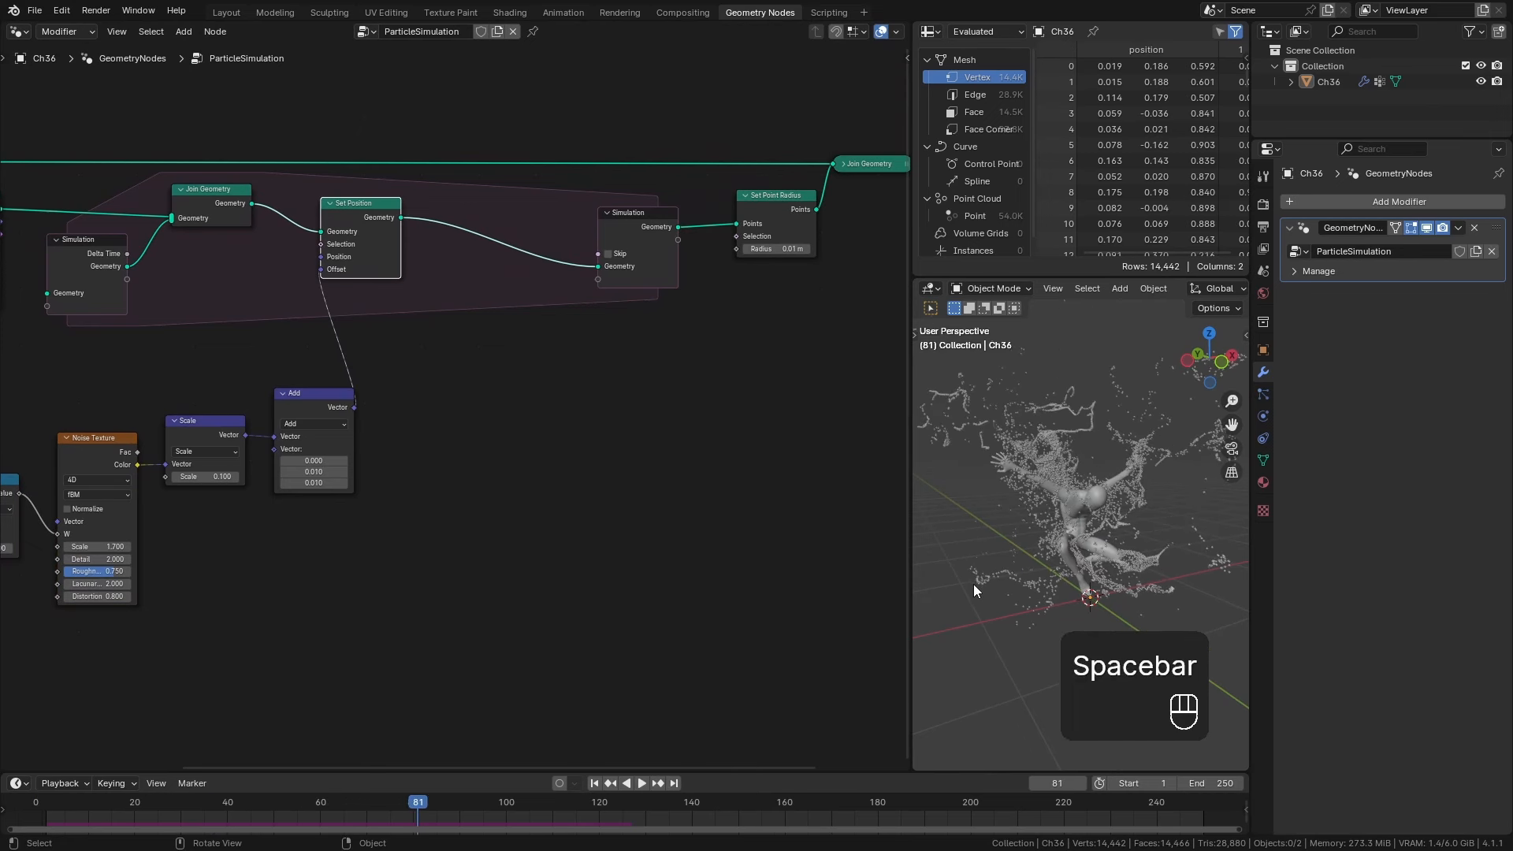
left_click(594, 782)
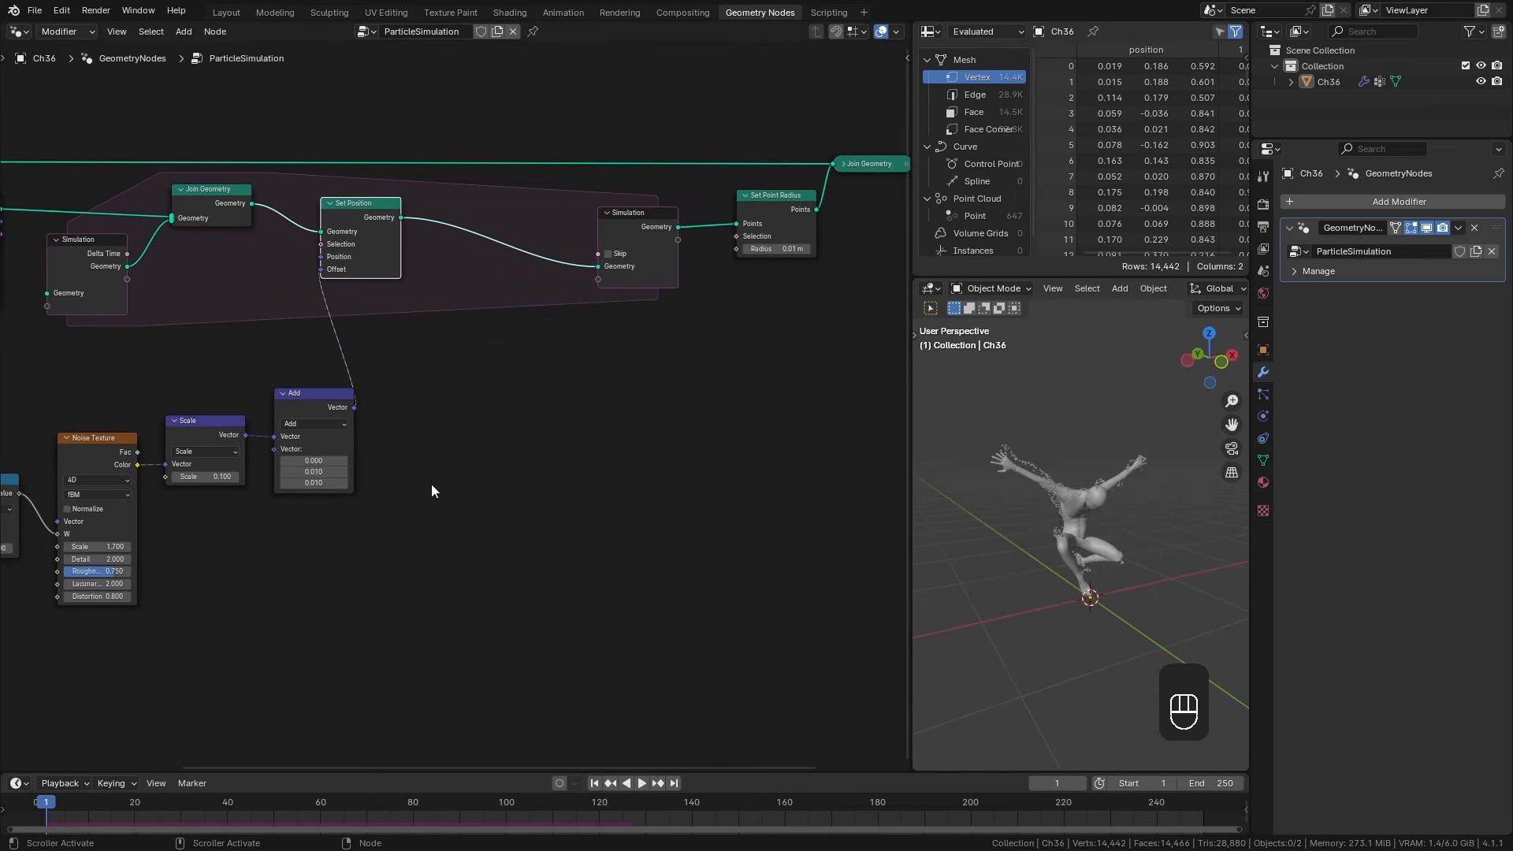
Duplicate the Set Position node and insert the copy between the original and the simulation output.
scroll(473, 481, "left", 4, "ctrl")
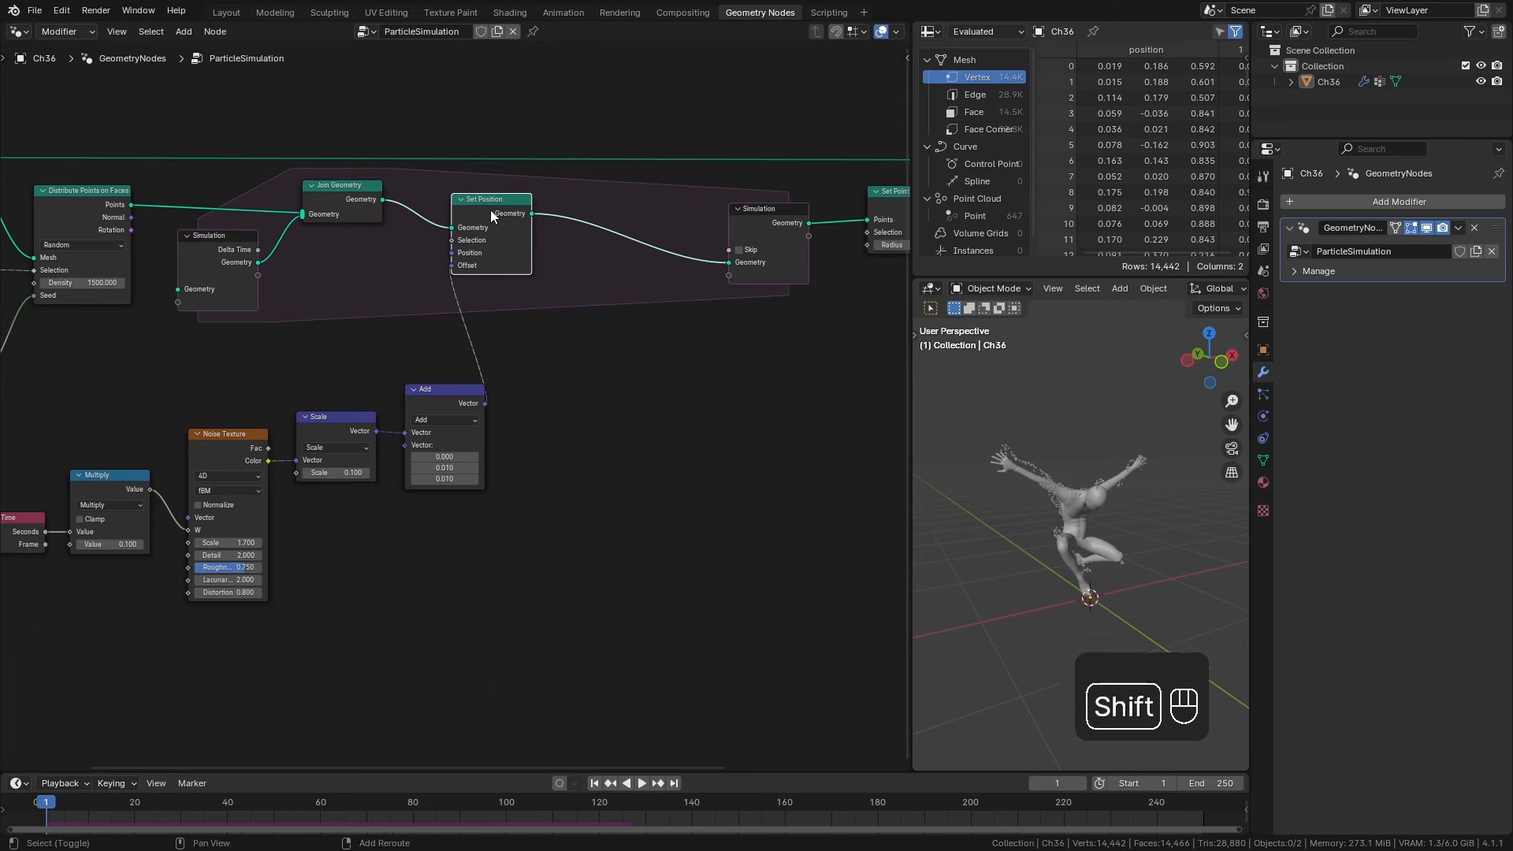
key("shift+d")
left_click(640, 212)
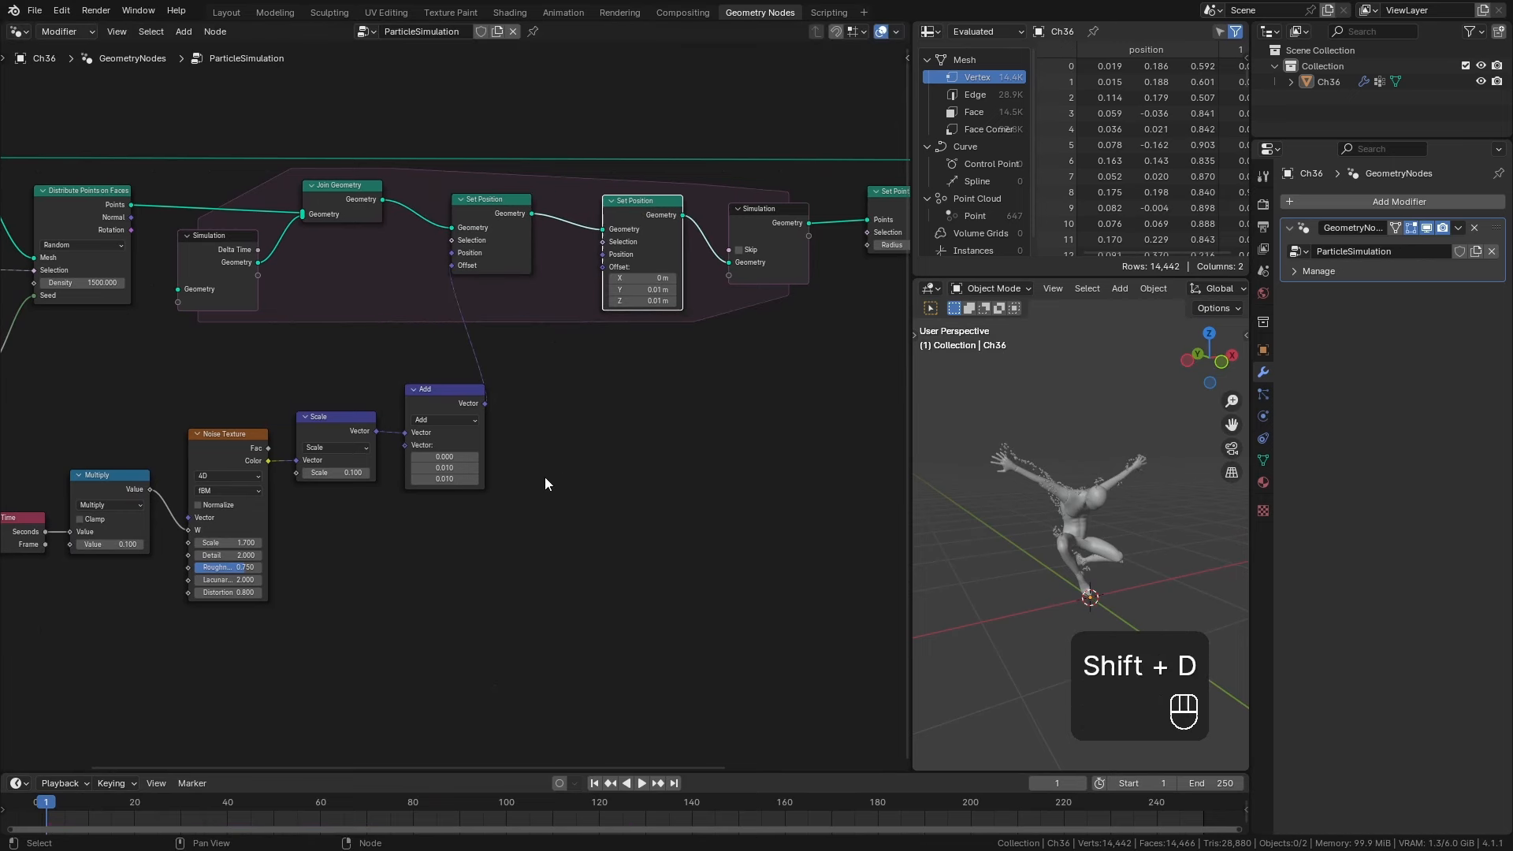
Duplicate the Scene Time, Multiply, Noise Texture and Scale nodes, and link the copied Scale's Vector to the second Set Position's Offset.
middle_click_drag(546, 476, 620, 457)
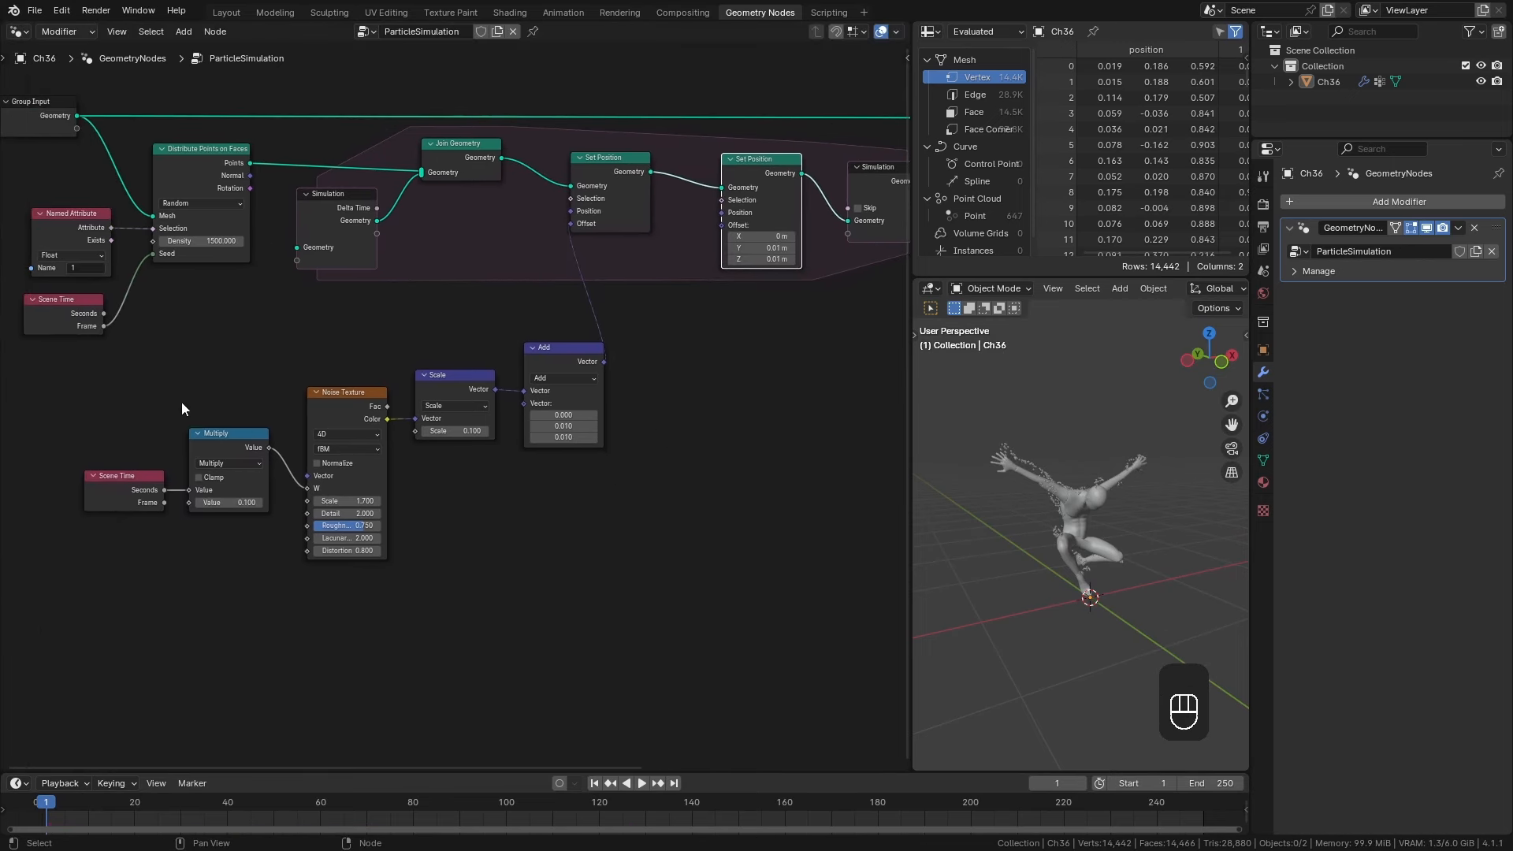
left_click_drag(118, 379, 472, 591)
key("shift+d")
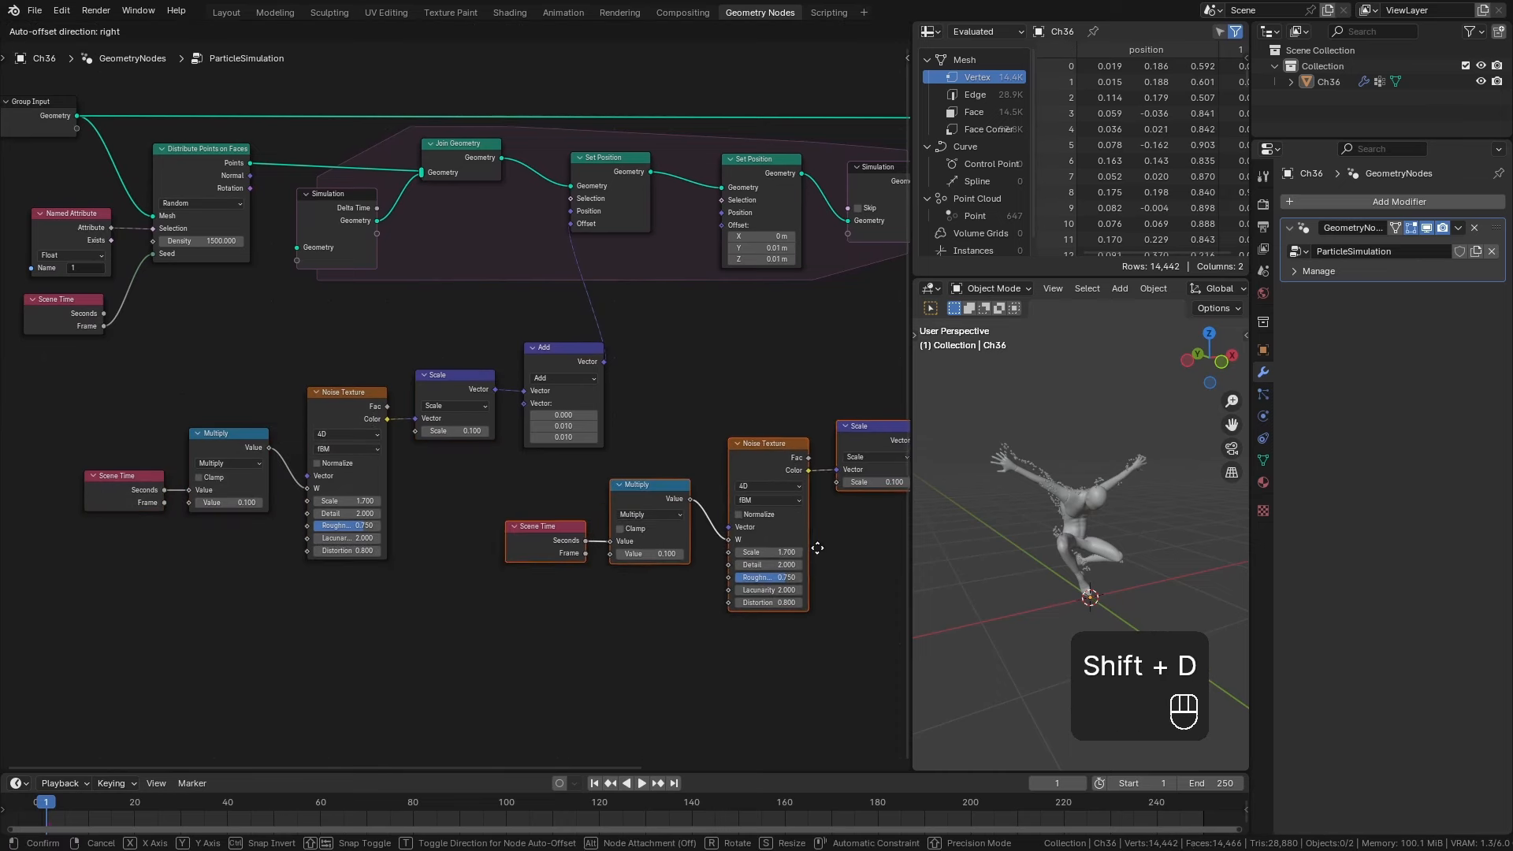
middle_click_drag(567, 540, 590, 575)
scroll(591, 575, "up", 3)
left_click_drag(734, 442, 489, 174)
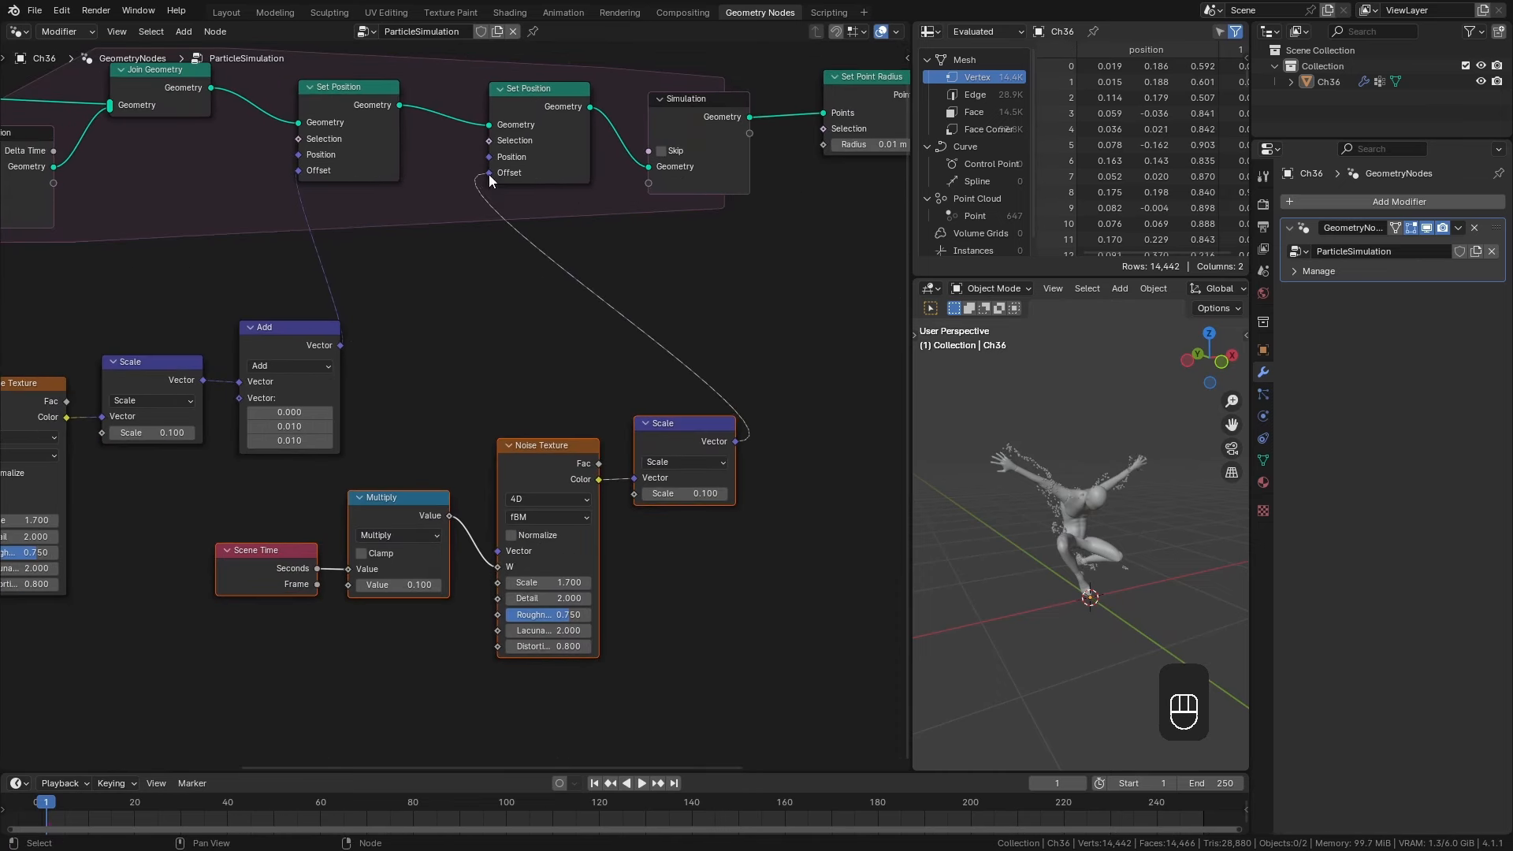
Set the duplicated Noise Texture's Scale to 5 and the copied Scale node's factor to 0.05, and play the simulation to check it.
left_click(546, 583)
type("5")
key("Return")
key("space")
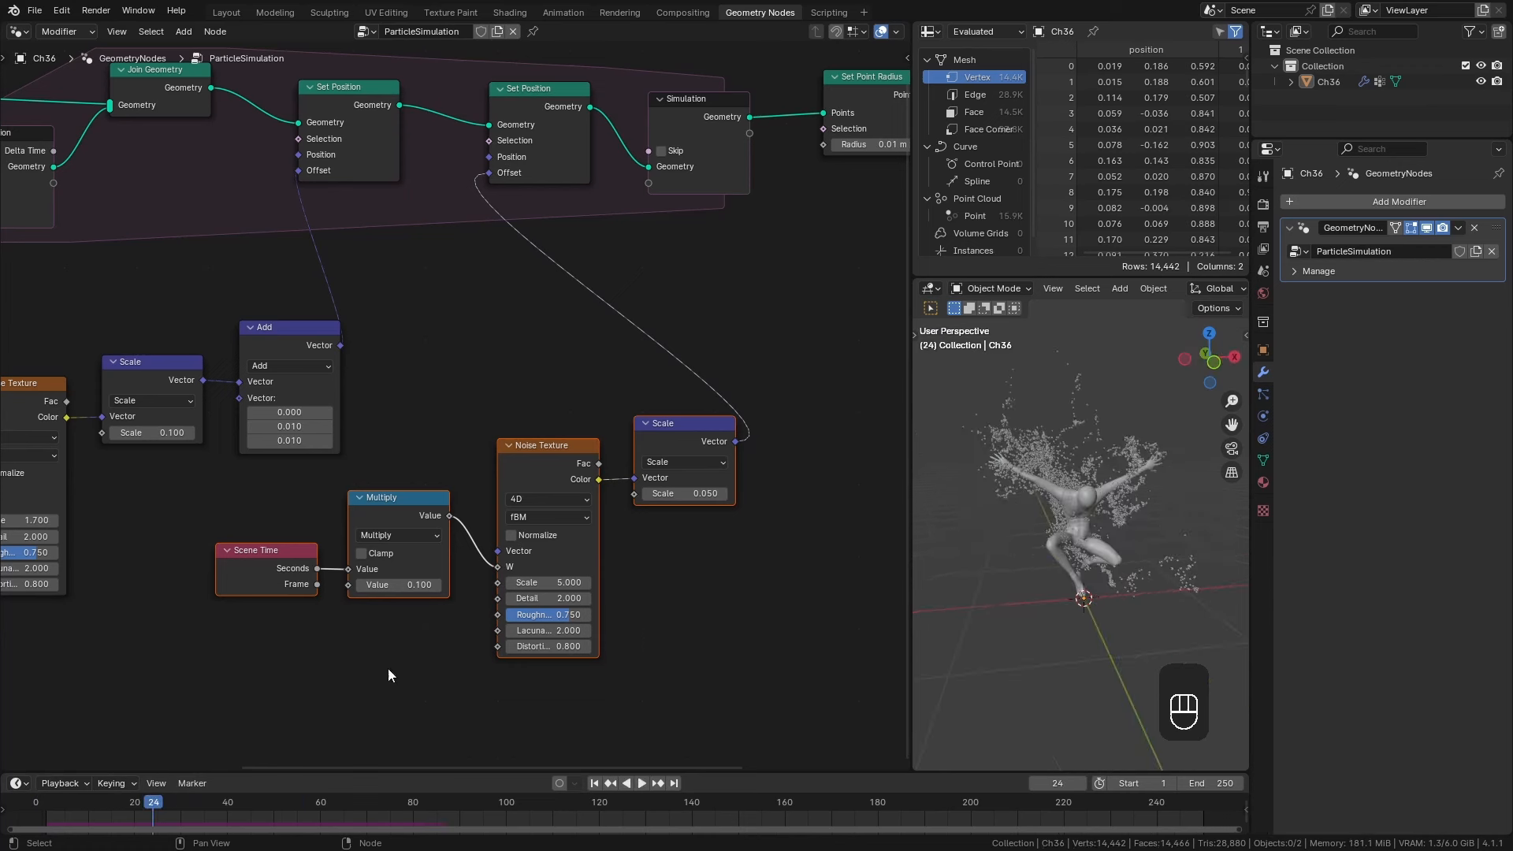
key("space")
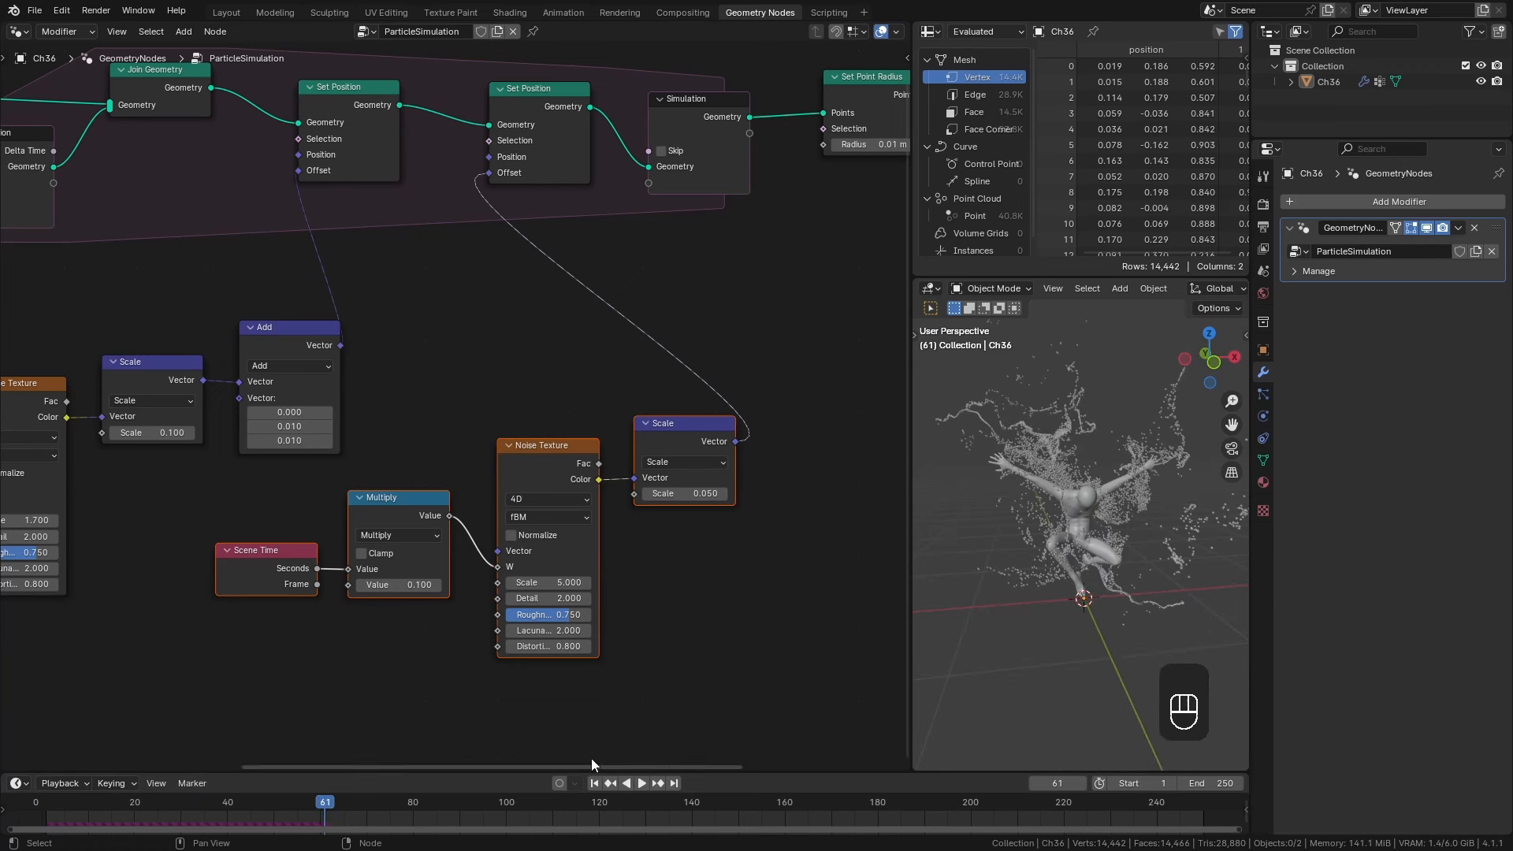
Set the second noise's Scale node factor to 0.03, play the simulation from the start and scrub through it up to frame 61.
key("space")
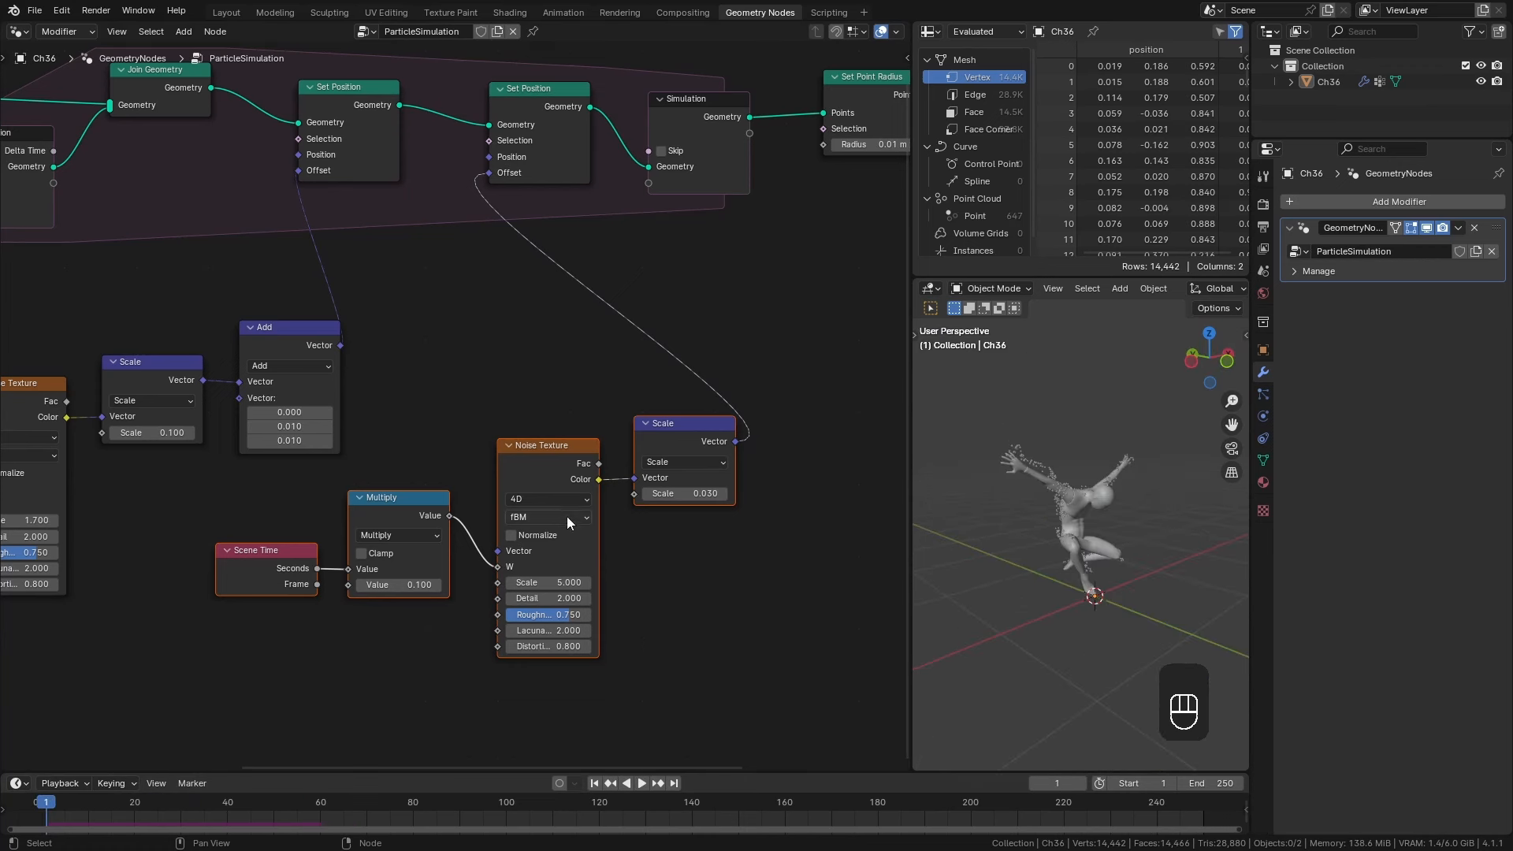
key("space")
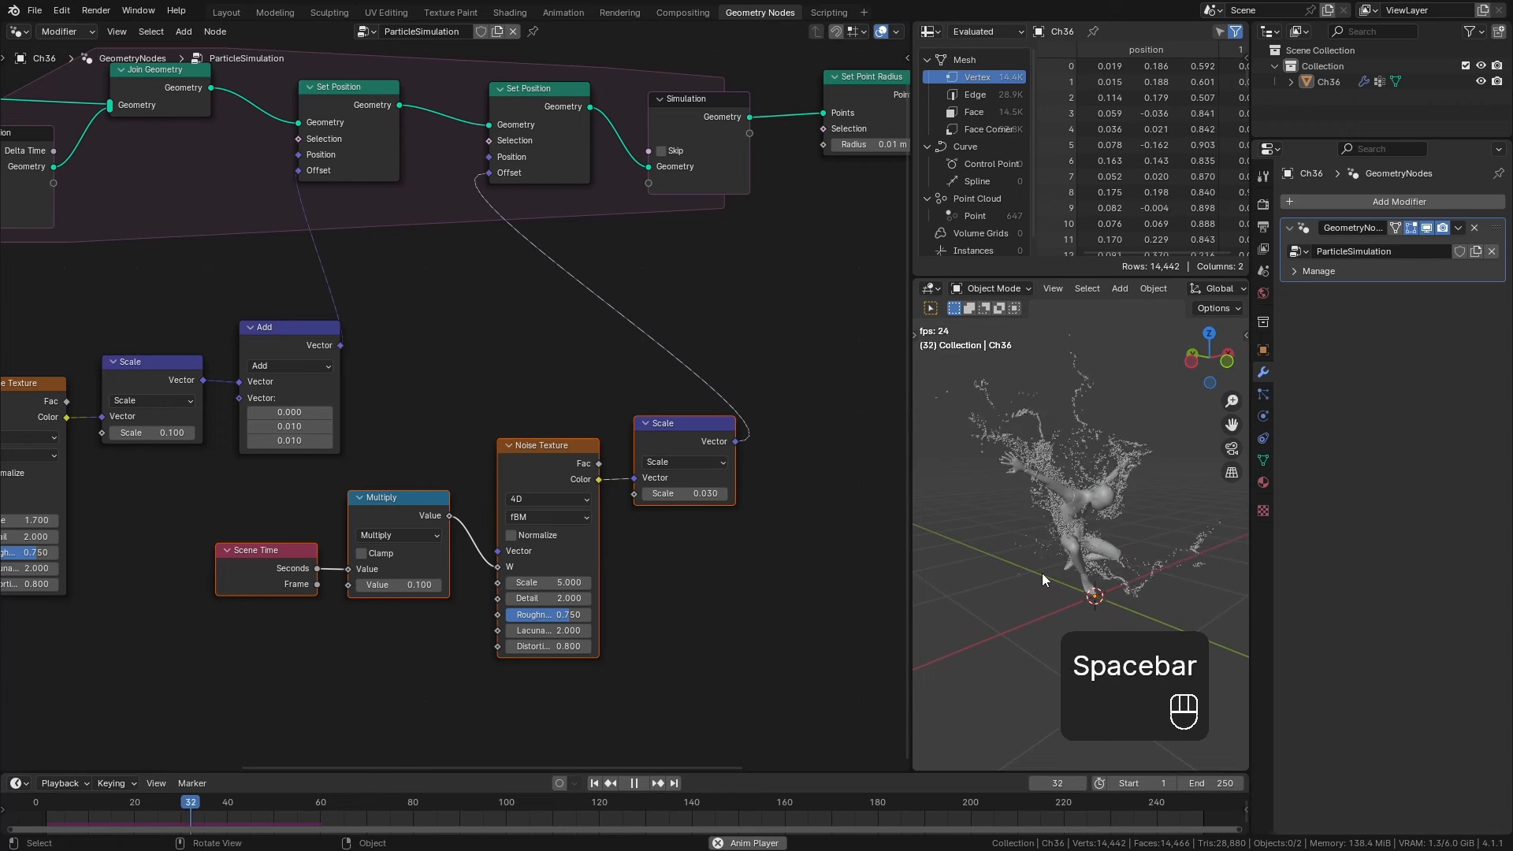
key("space")
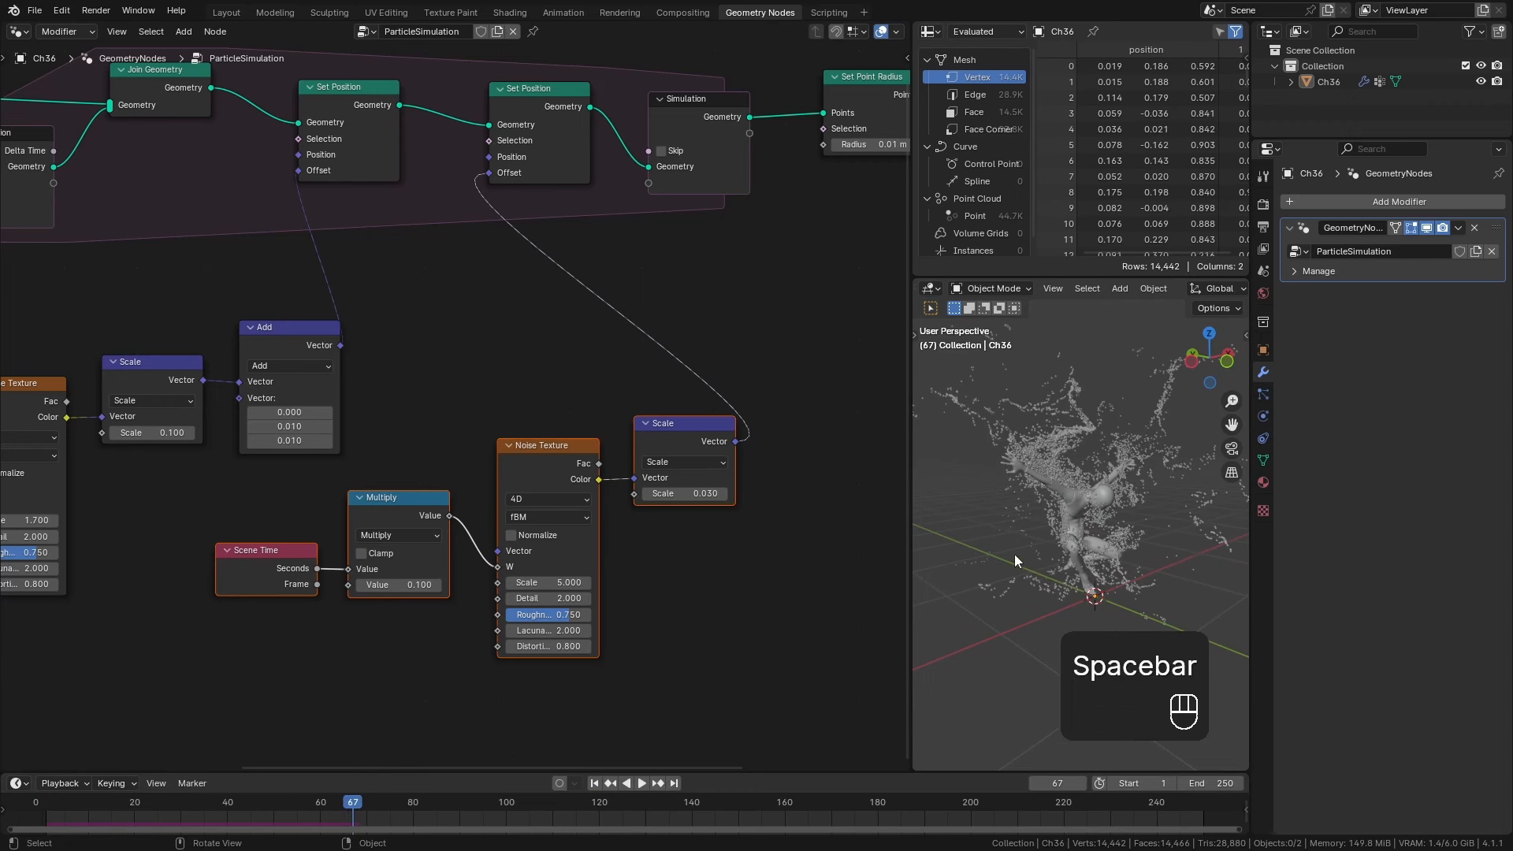
left_click(48, 811)
left_click_drag(48, 809, 328, 801)
Move the simulation output and the nodes after it further from the second Set Position to open space in the chain.
scroll(518, 369, "down", 2)
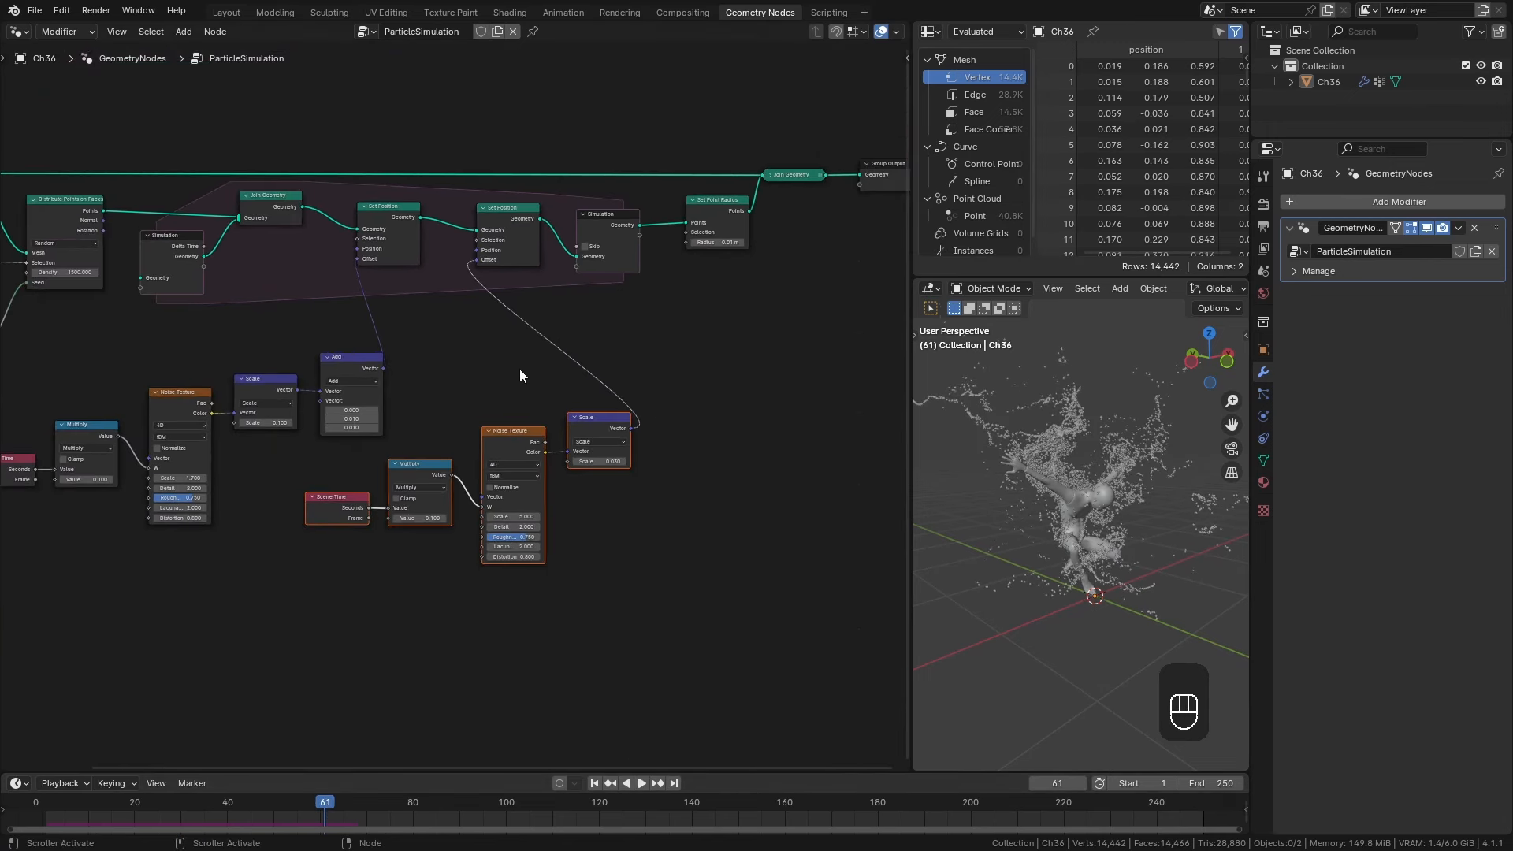
middle_click_drag(639, 328, 338, 406)
scroll(339, 410, "up", 3)
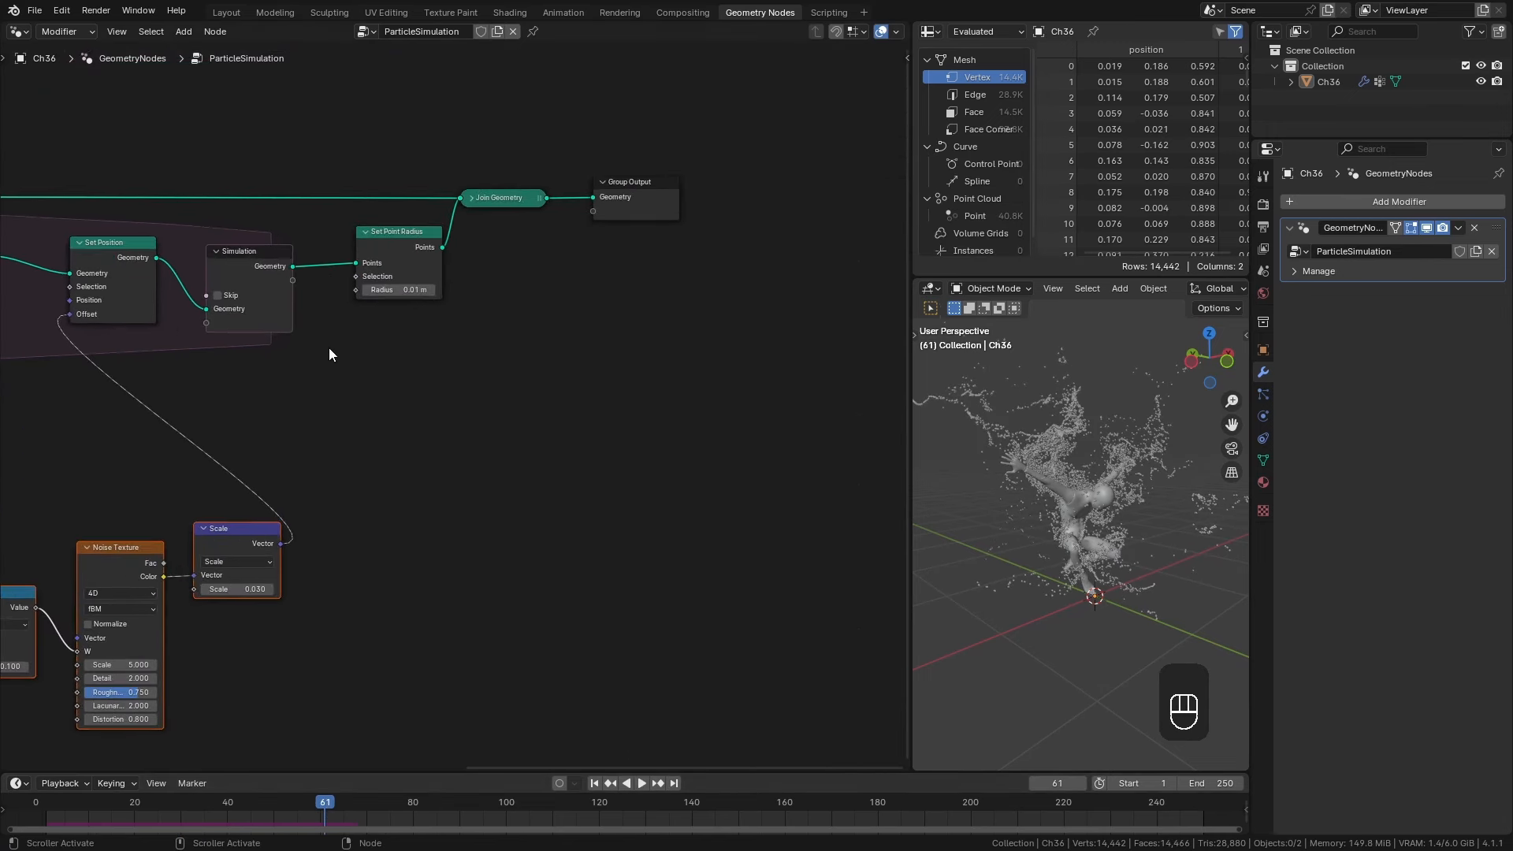
middle_click_drag(329, 354, 464, 386)
left_click_drag(320, 294, 325, 293)
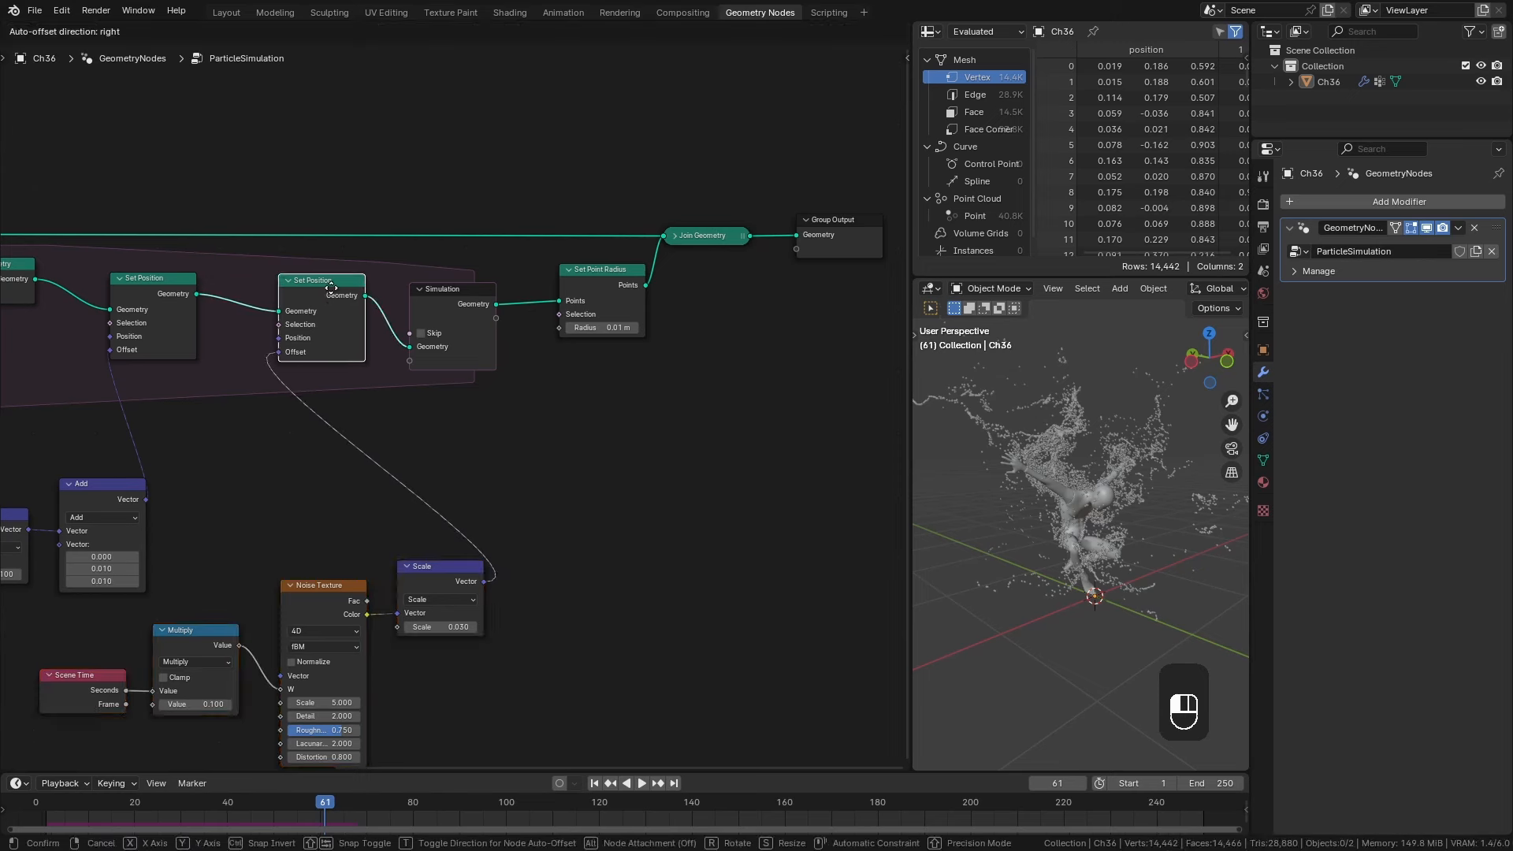
left_click_drag(433, 141, 858, 406)
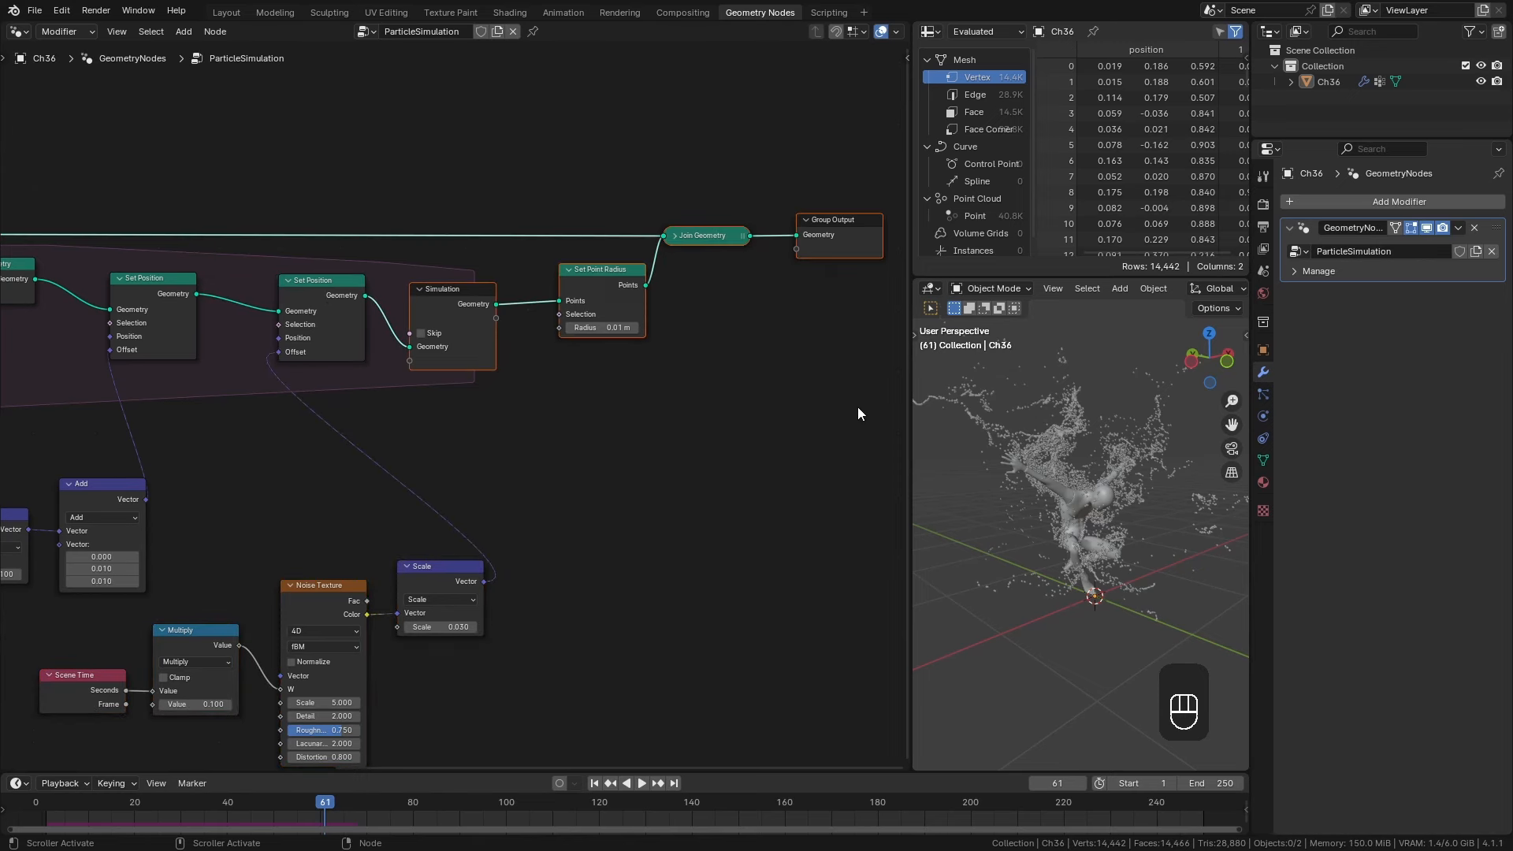
left_click_drag(461, 293, 819, 268)
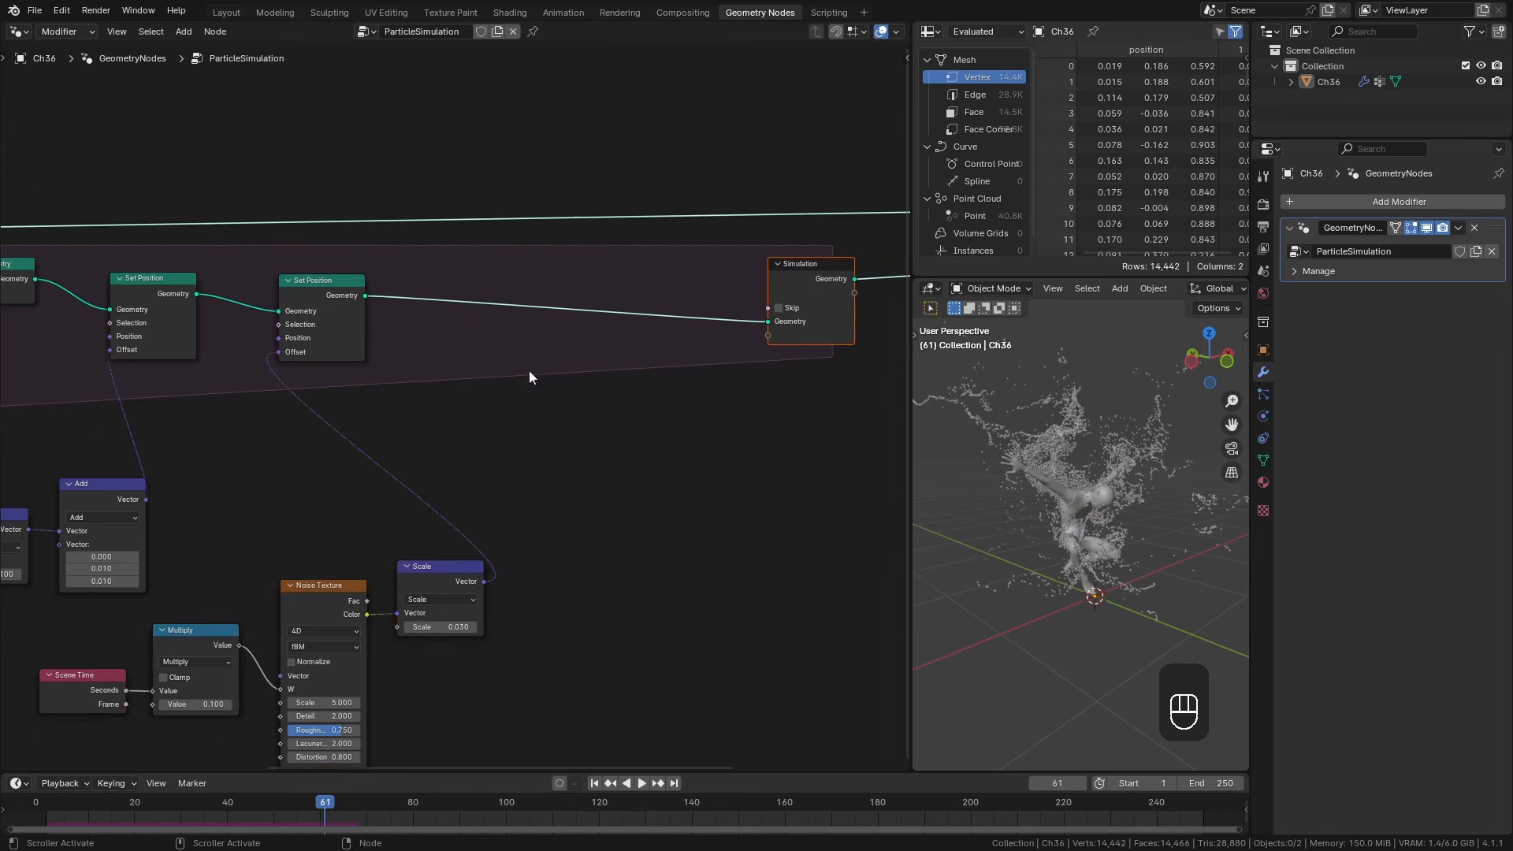
Space out the second Set Position and its neighbouring nodes, leaving a wide gap before the simulation output.
left_click_drag(319, 281, 487, 278)
scroll(551, 411, "down", 5)
middle_click_drag(451, 428, 584, 429)
left_click_drag(96, 303, 92, 264)
scroll(449, 429, "up", 3)
middle_click_drag(761, 432, 345, 420)
left_click_drag(442, 181, 792, 366)
left_click_drag(453, 277, 579, 267)
middle_click_drag(340, 329, 511, 340)
scroll(511, 339, "up", 3)
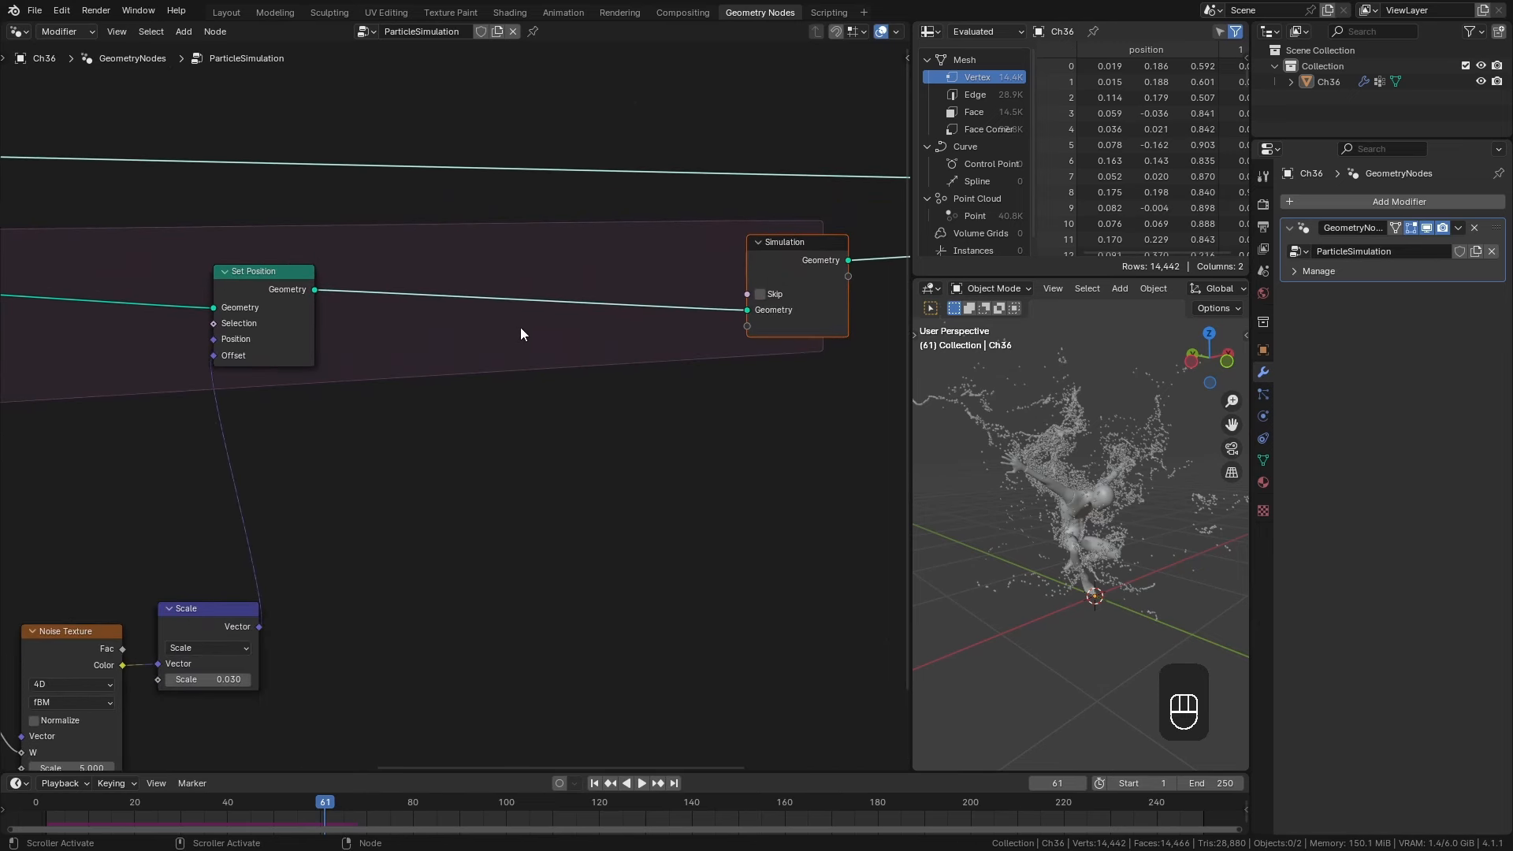
Insert a Store Named Attribute node between the second Set Position and the simulation output, named Age with the Integer data type.
left_click(520, 328)
key("shift+a")
mouse_move(503, 143)
left_click(653, 227)
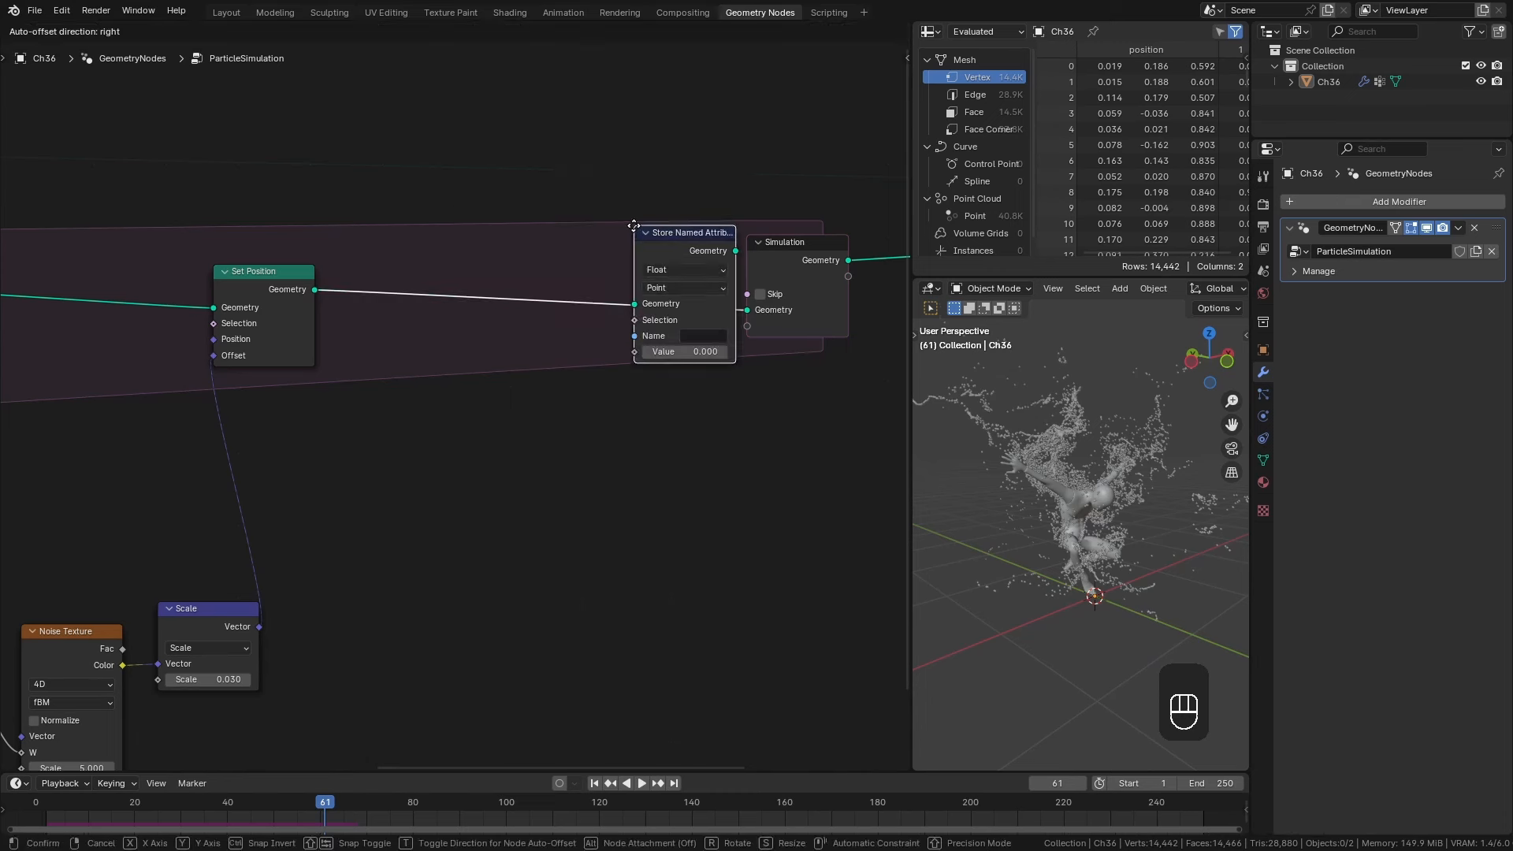
left_click(592, 287)
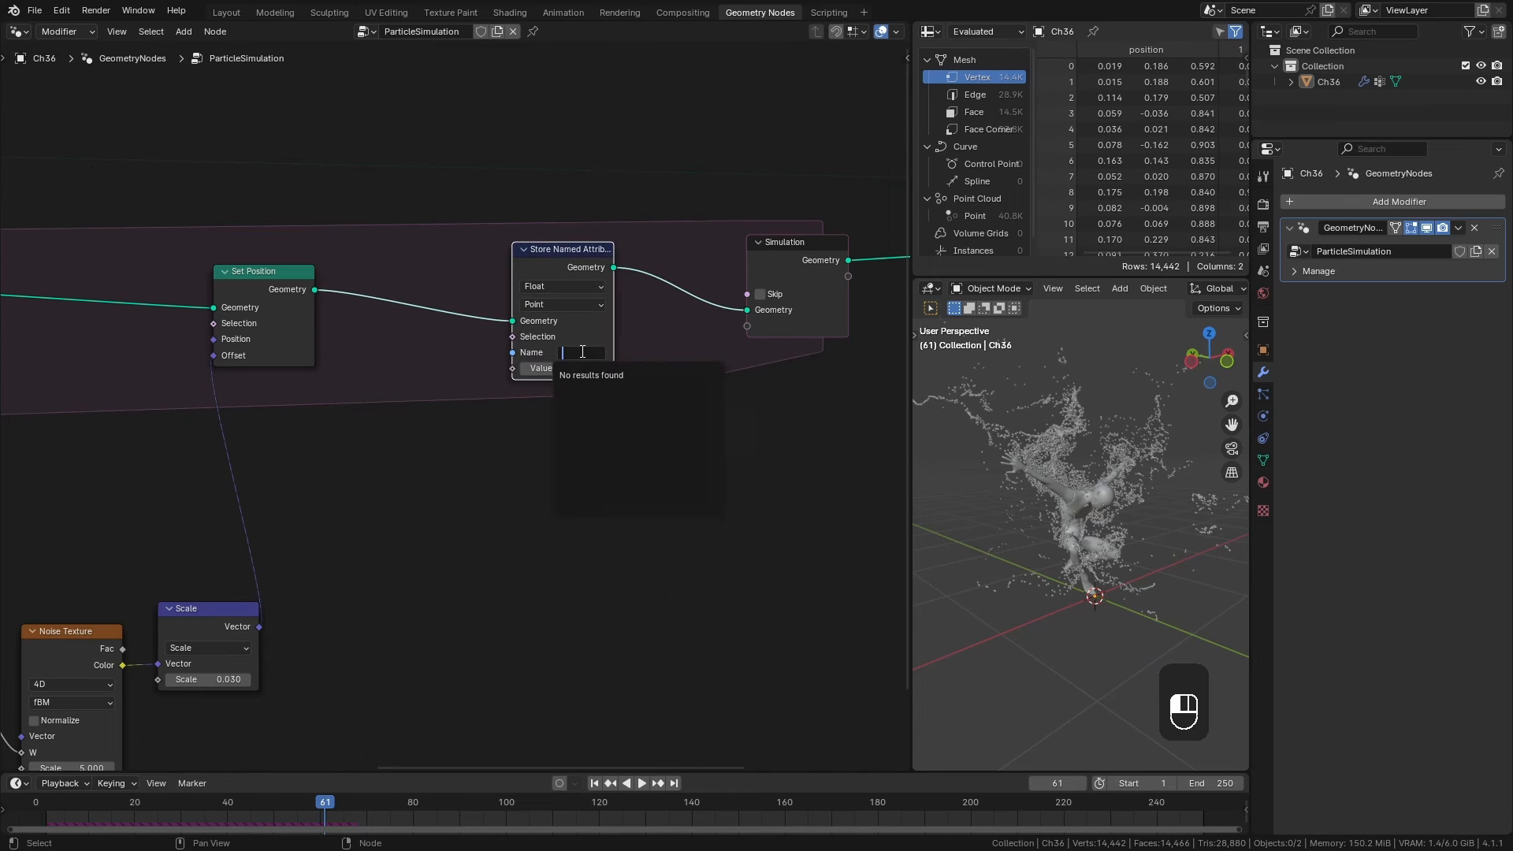
type("Age")
key("Return")
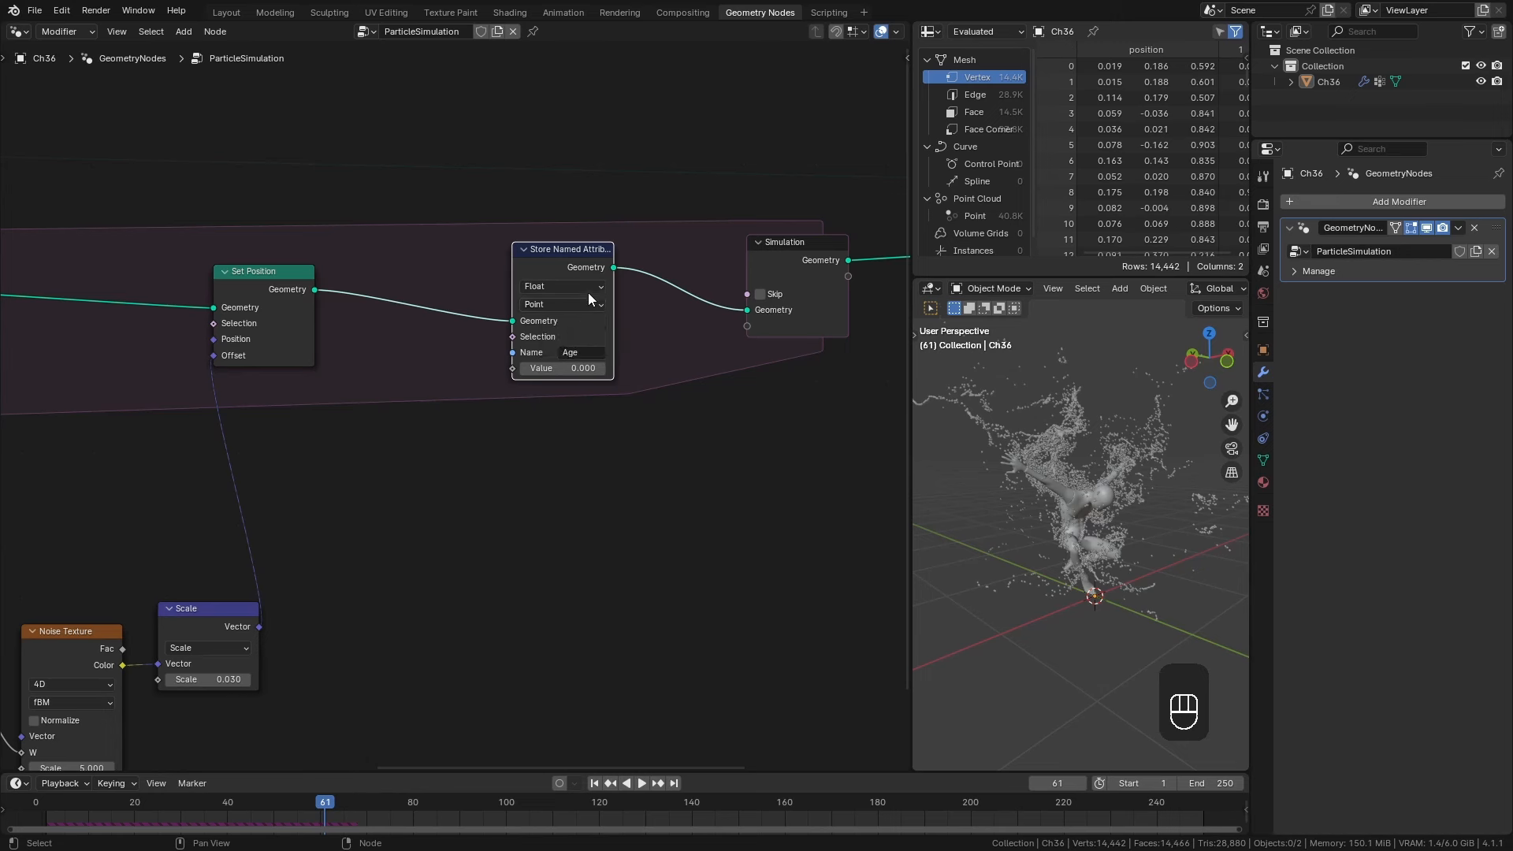
left_click(574, 283)
left_click(567, 314)
Add a Named Attribute node below Store Named Attribute and copy the name Age into it.
key("shift+a")
mouse_move(499, 491)
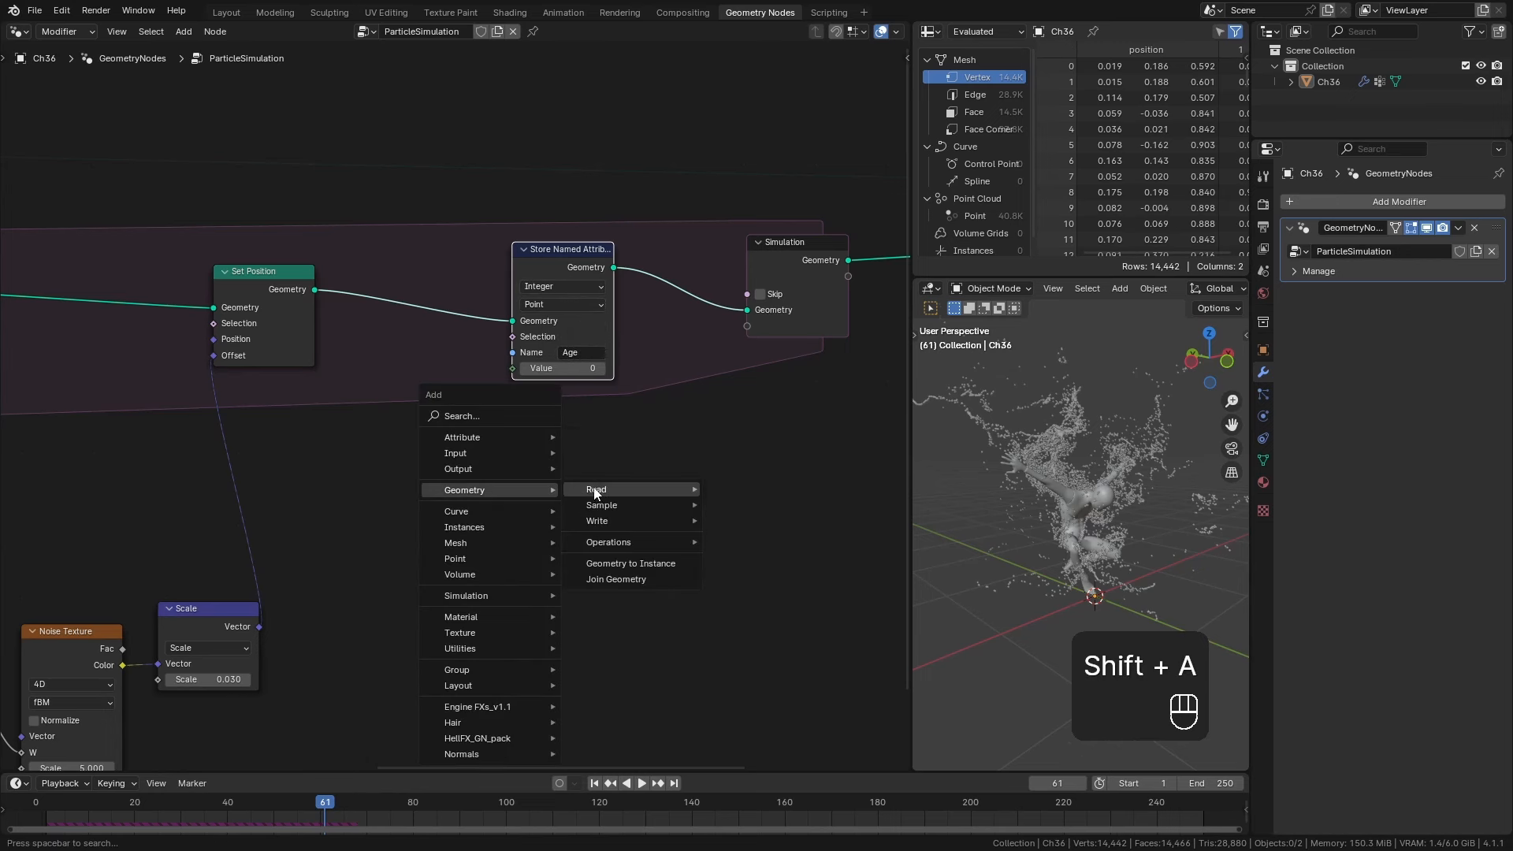
left_click(756, 520)
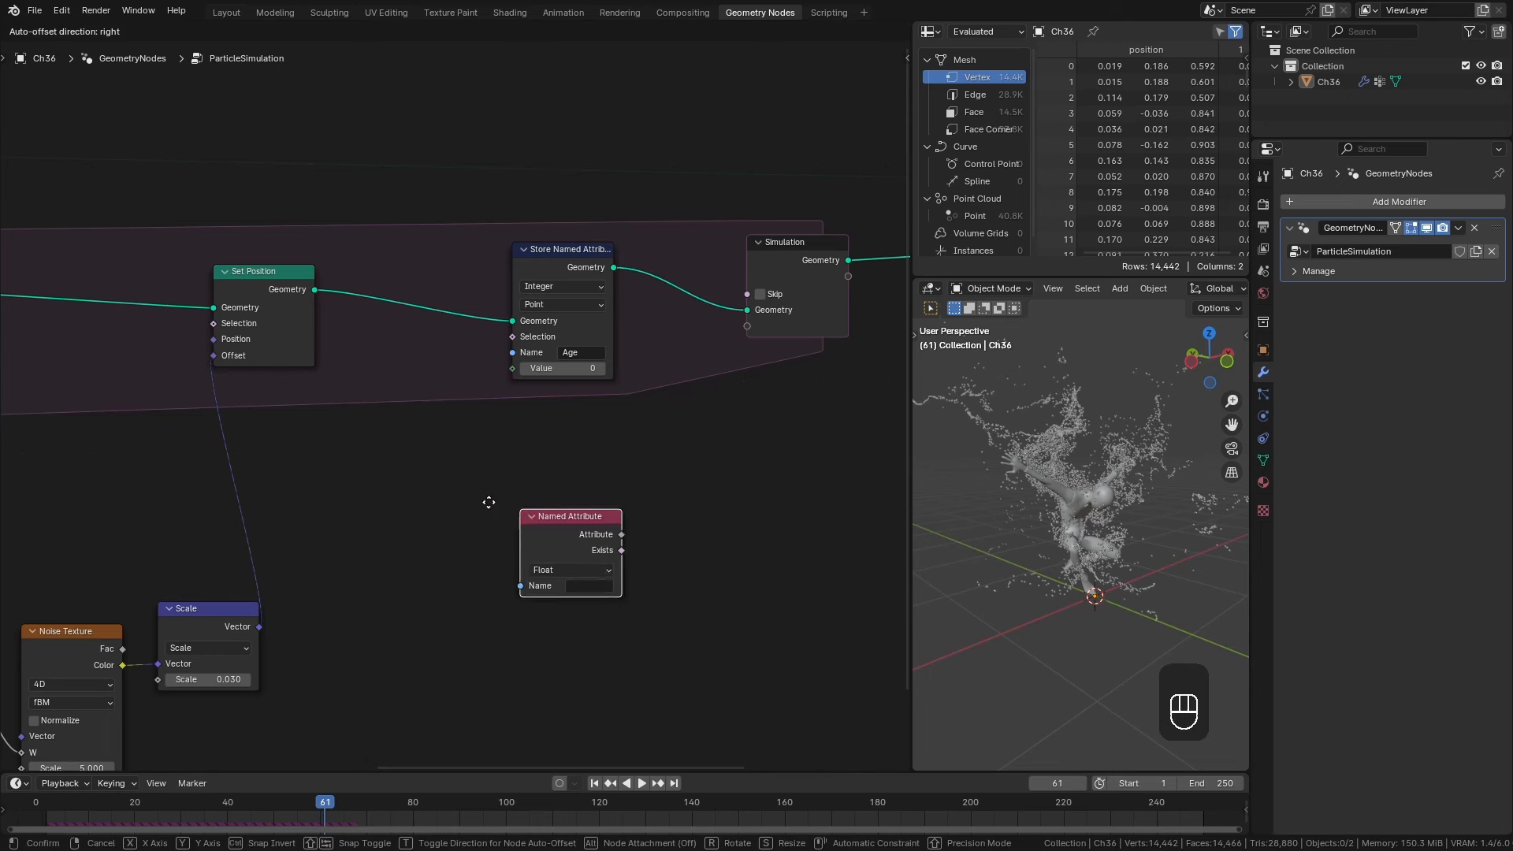
left_click(435, 479)
left_click(505, 555)
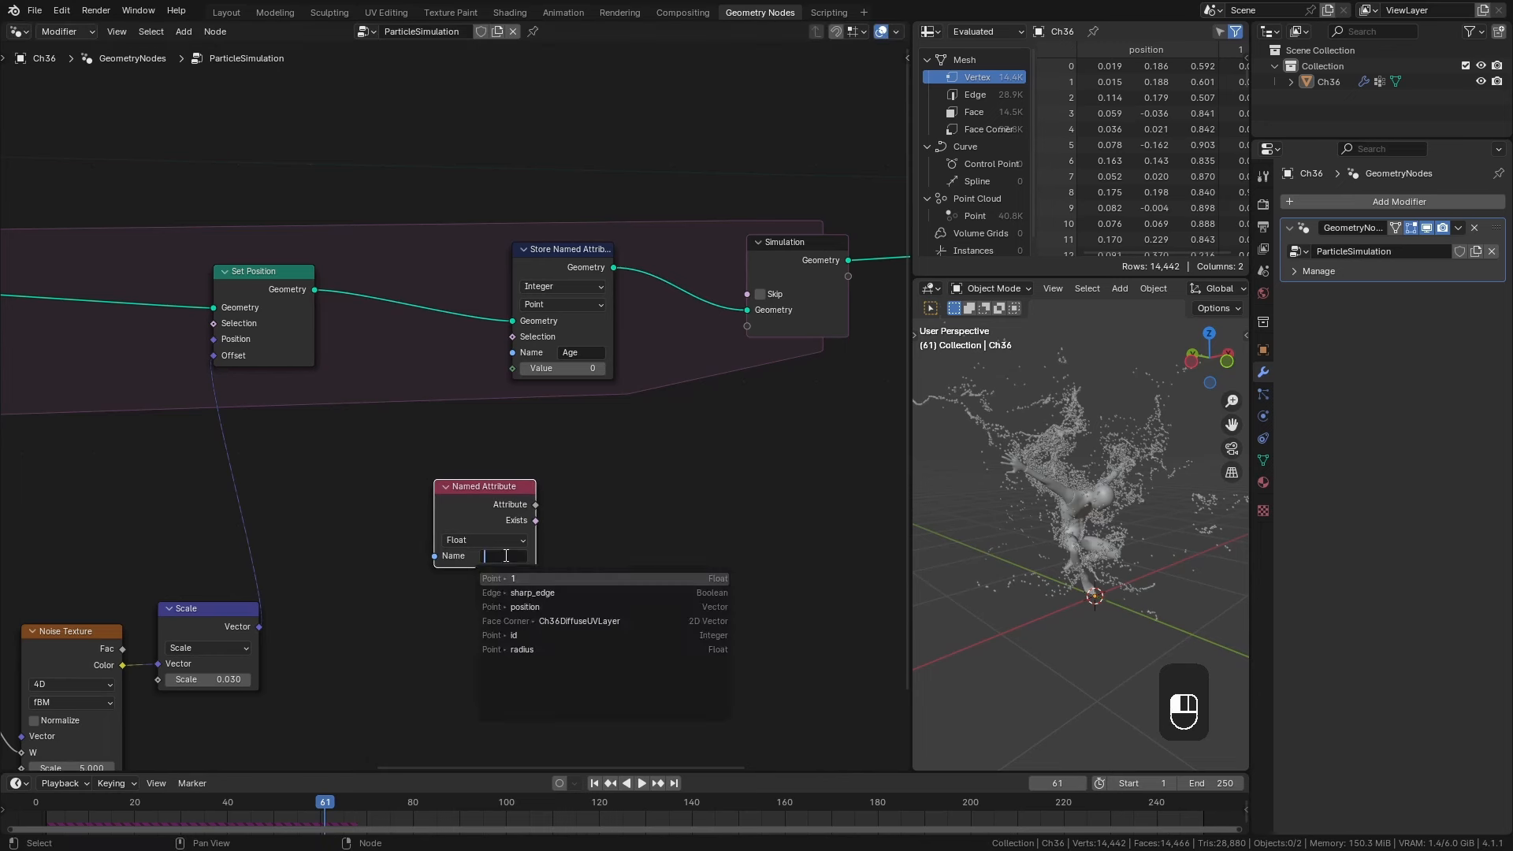
left_click(495, 520)
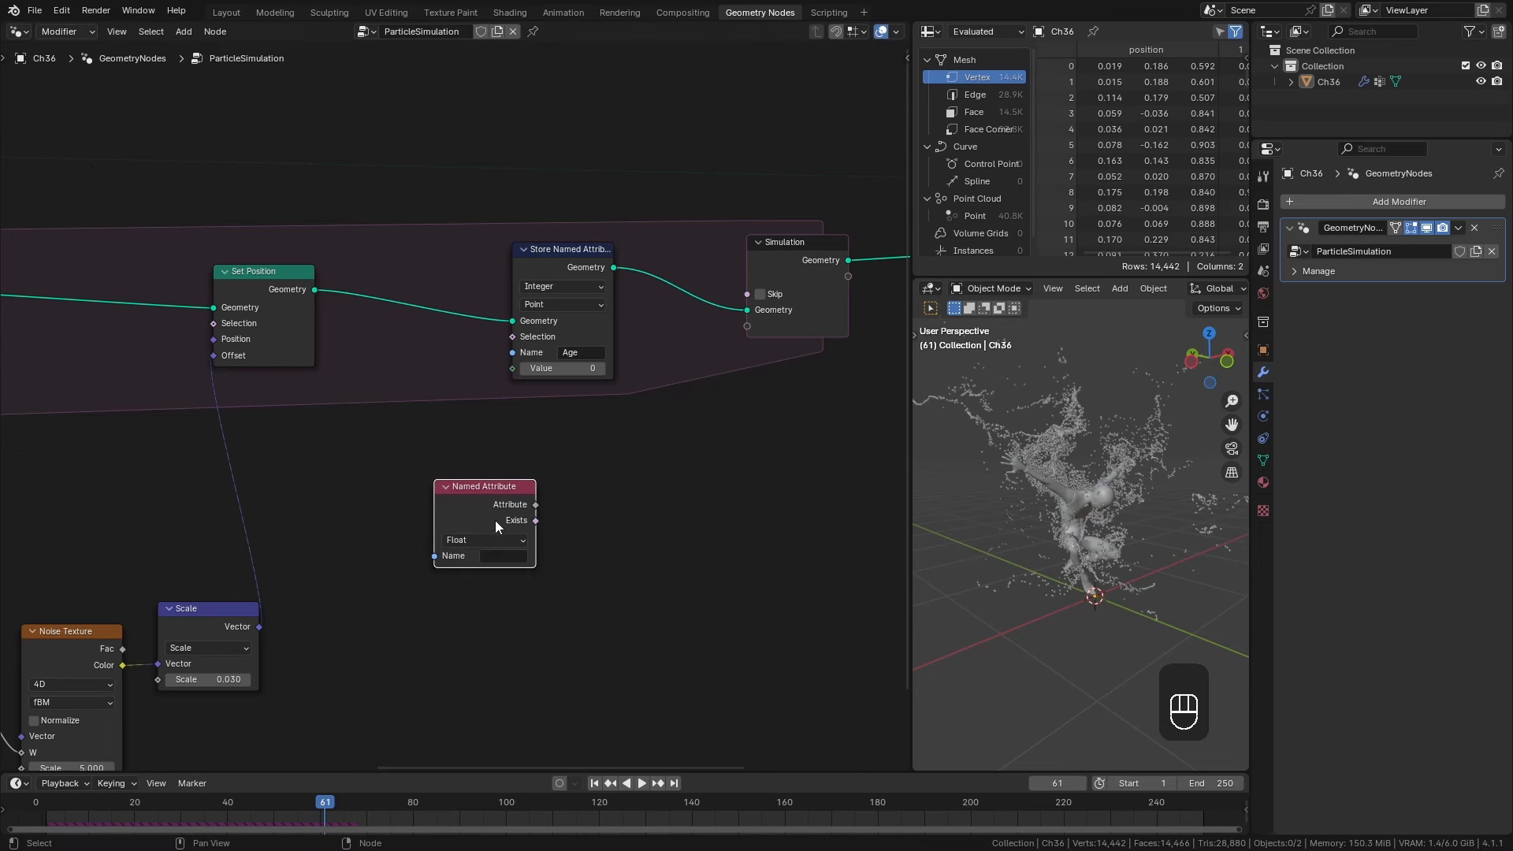
key("ctrl+c")
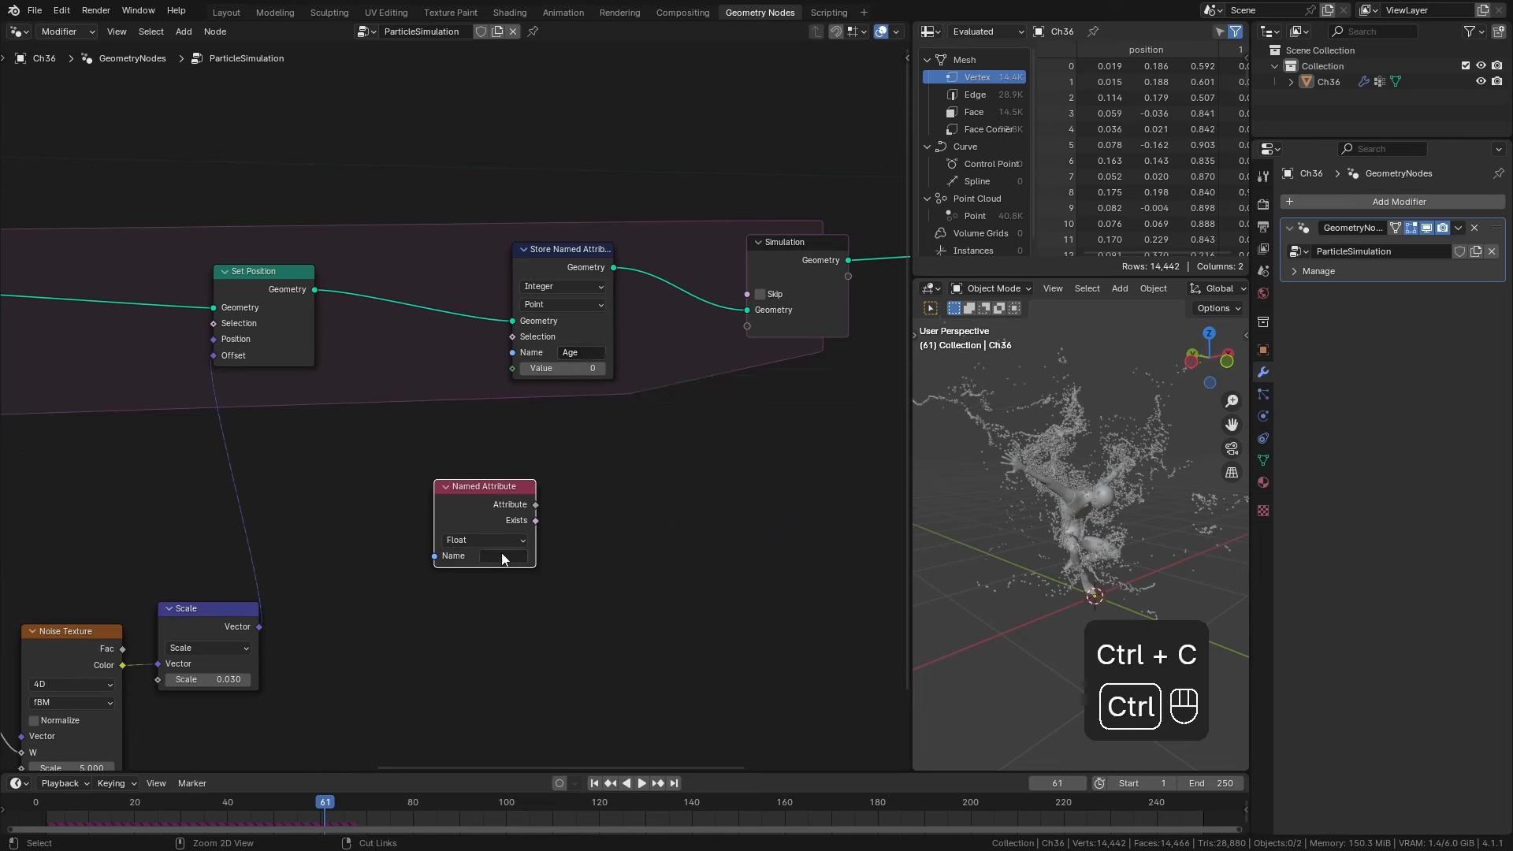
key("ctrl+v")
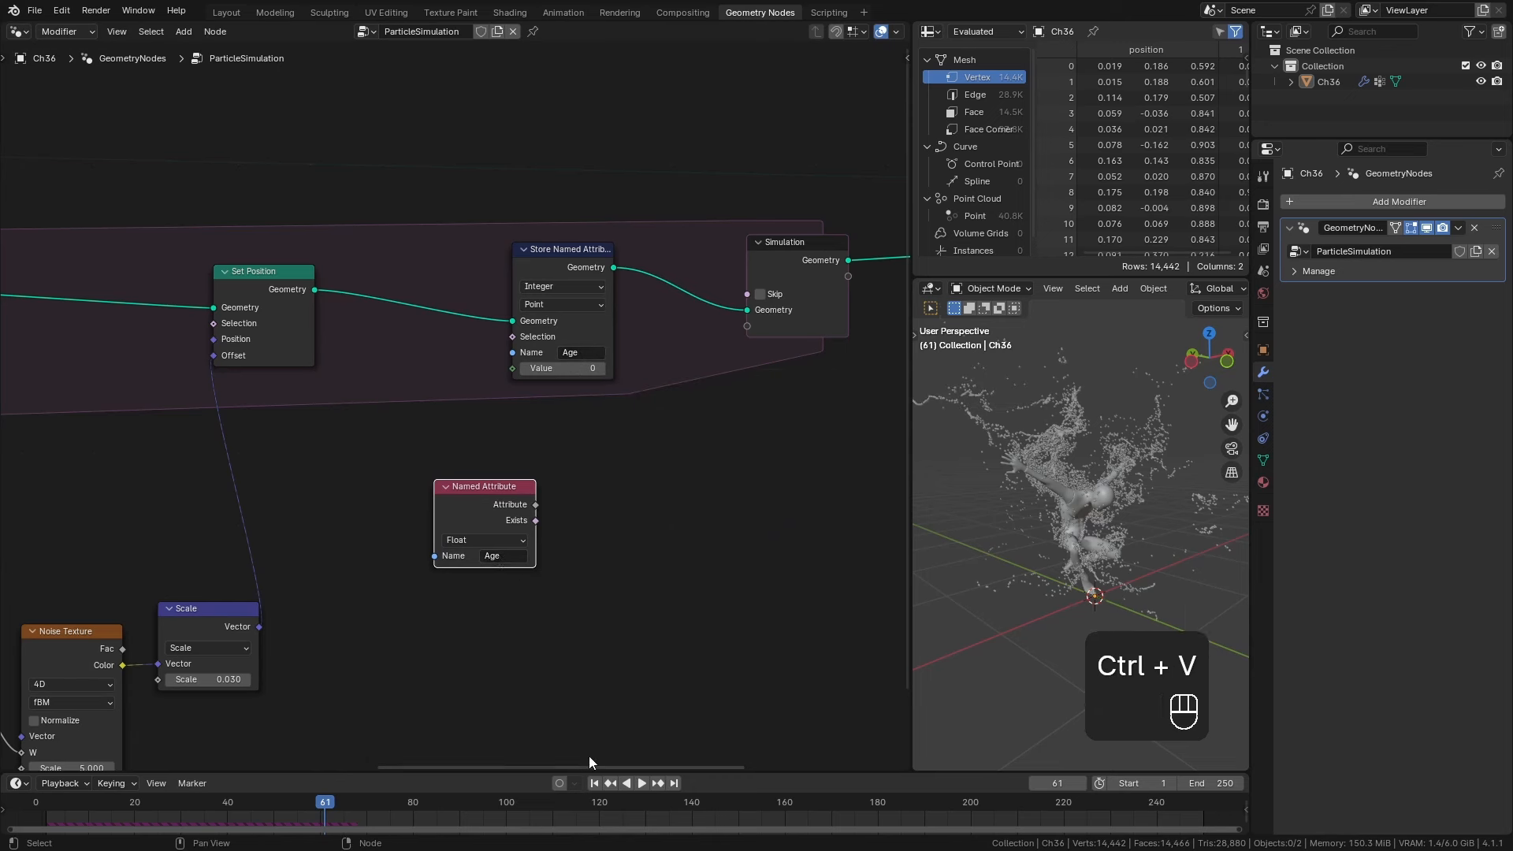
Run the simulation from frame 1 to frame 13 and assign the existing integer Age attribute to the Named Attribute node.
left_click(594, 783)
left_click_drag(49, 806, 103, 810)
left_click(502, 557)
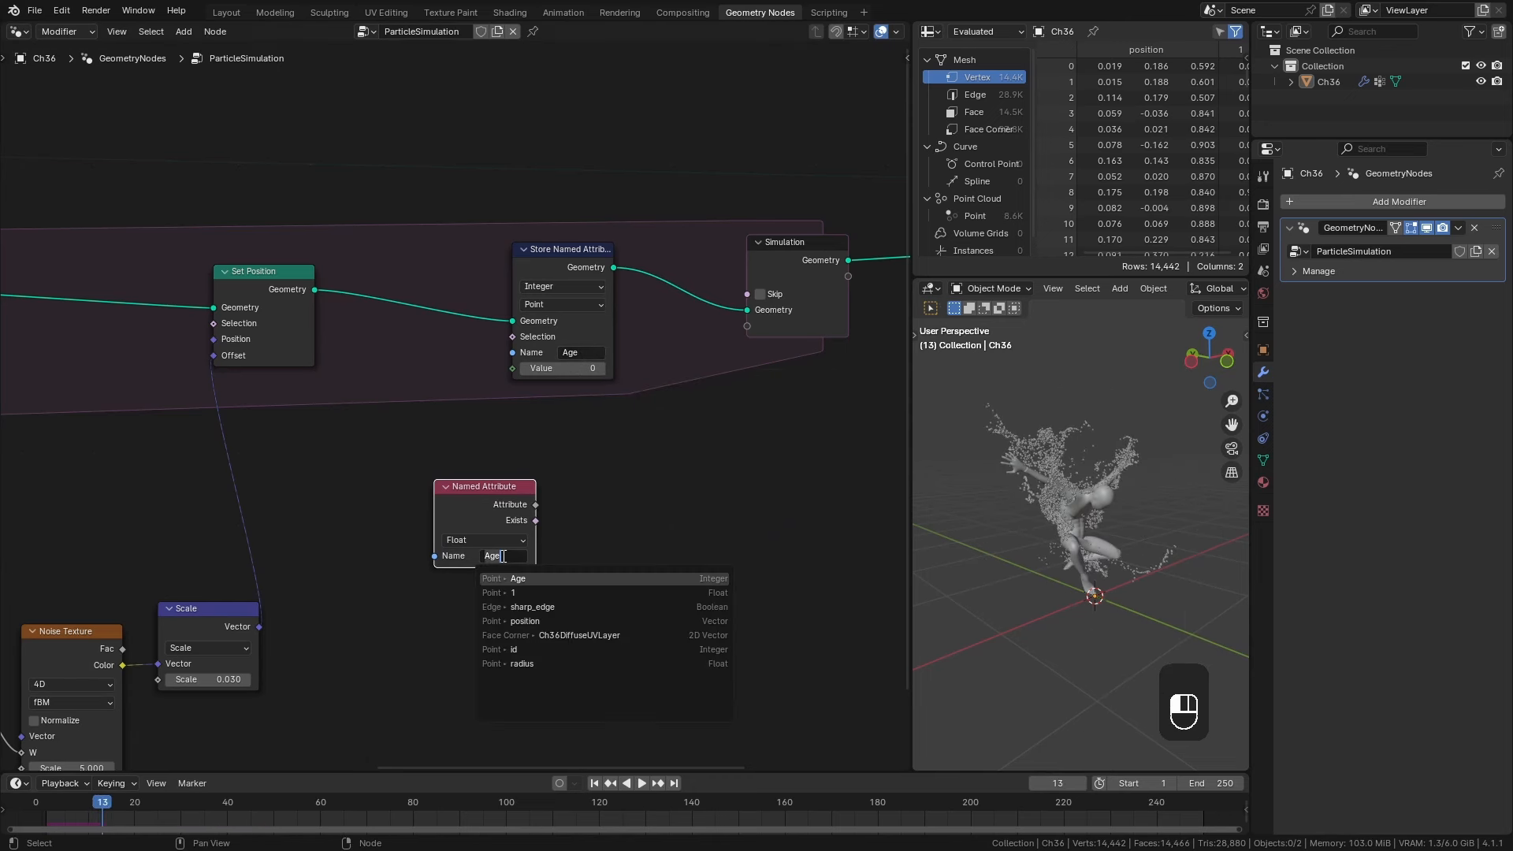
left_click(513, 578)
Feed the Age attribute through a math Add node with value 1 into Store Named Attribute's Value.
left_click_drag(484, 516, 453, 520)
left_click_drag(502, 509, 604, 487)
type("add")
key("Return")
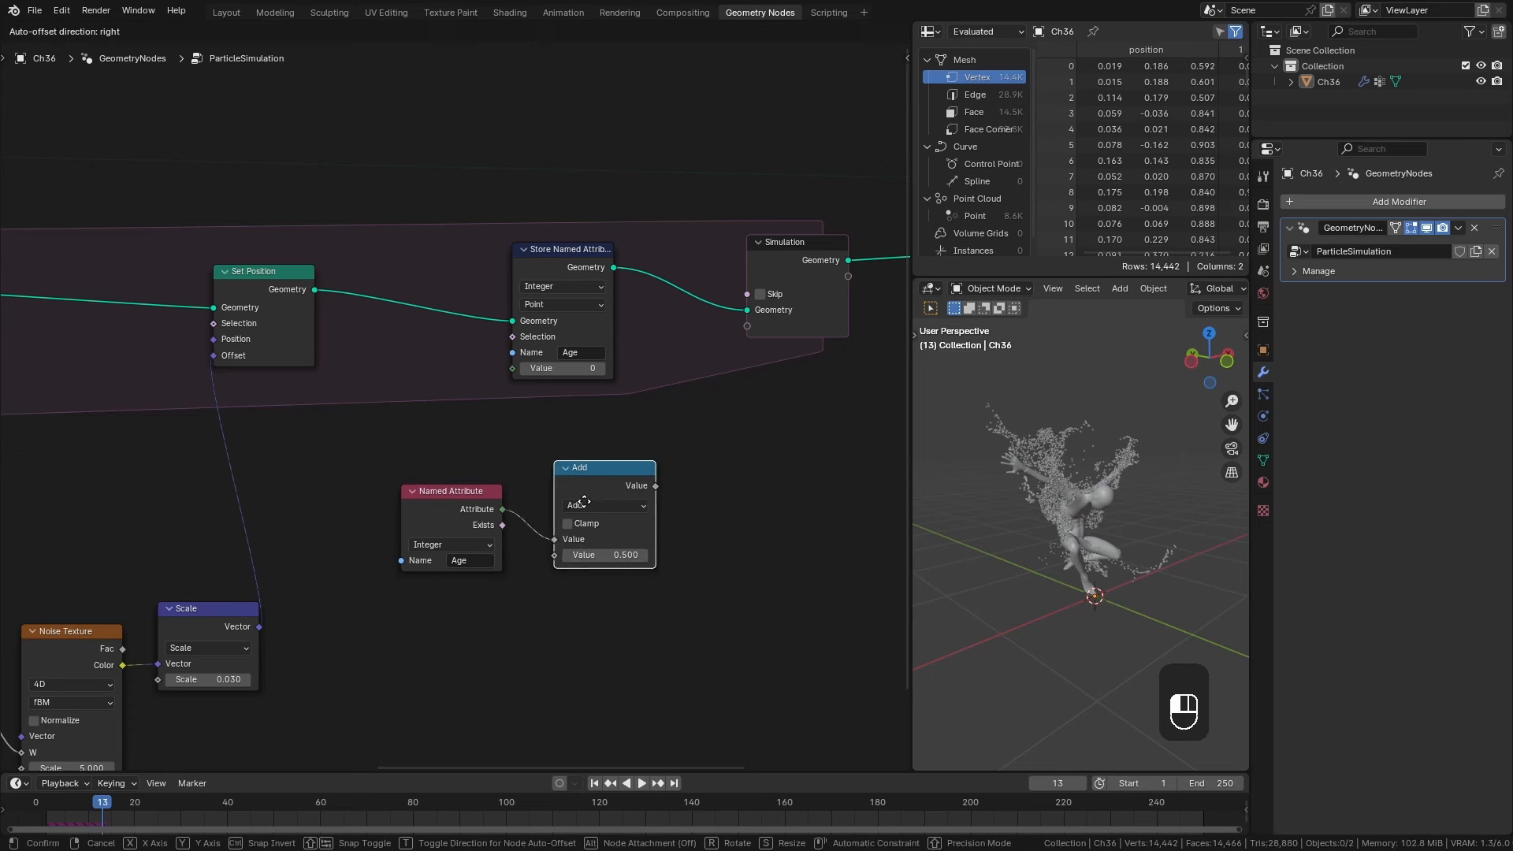
double_click(591, 557)
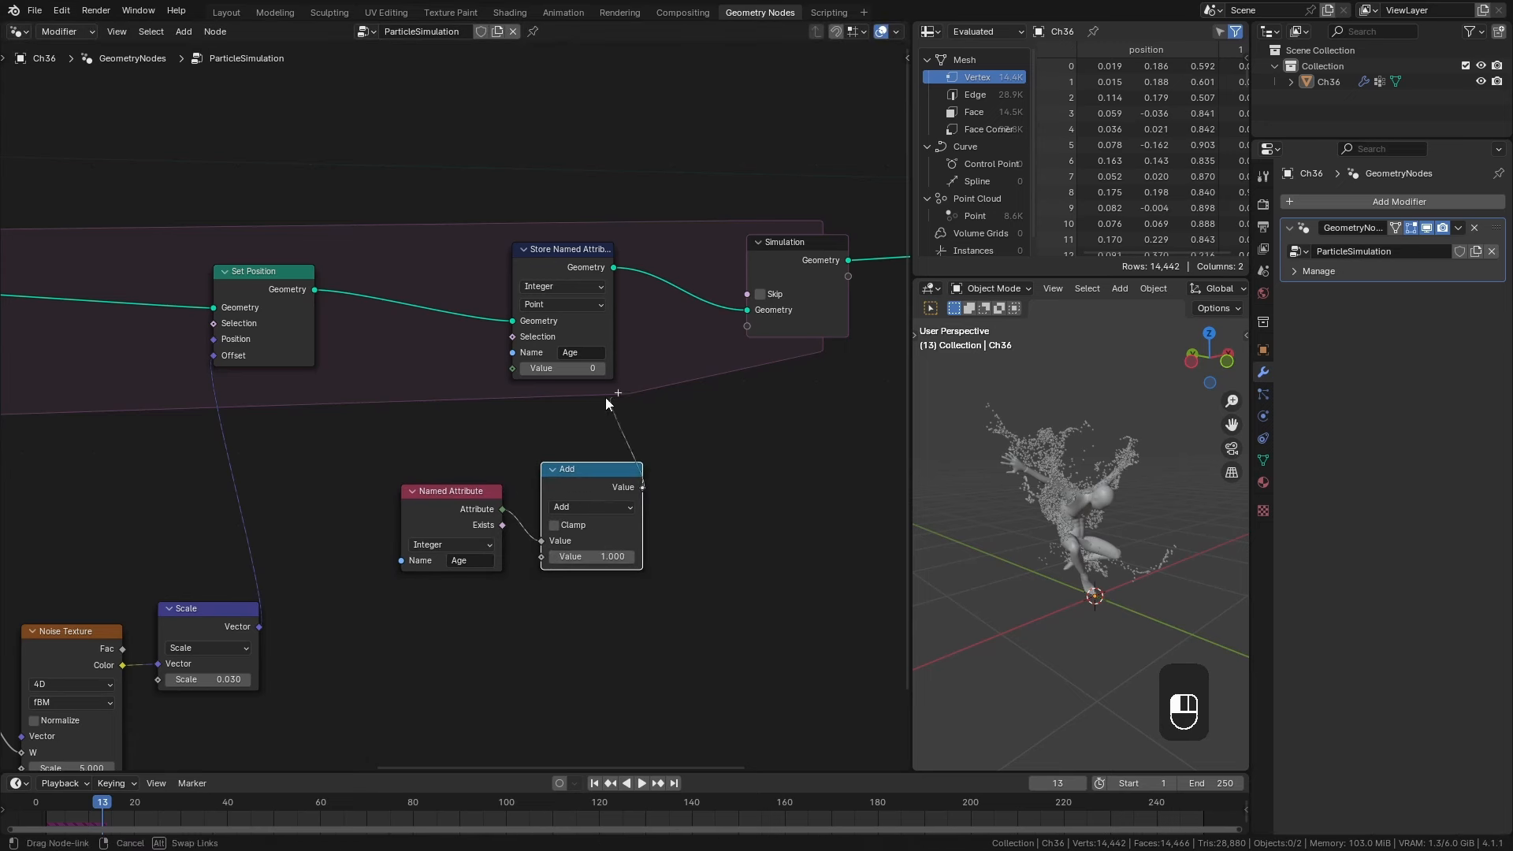
left_click_drag(519, 370, 517, 369)
Stack the Add and Named Attribute nodes beneath Store Named Attribute, and shift the output nodes further along the chain.
left_click_drag(598, 496, 575, 443)
left_click_drag(463, 519, 522, 549)
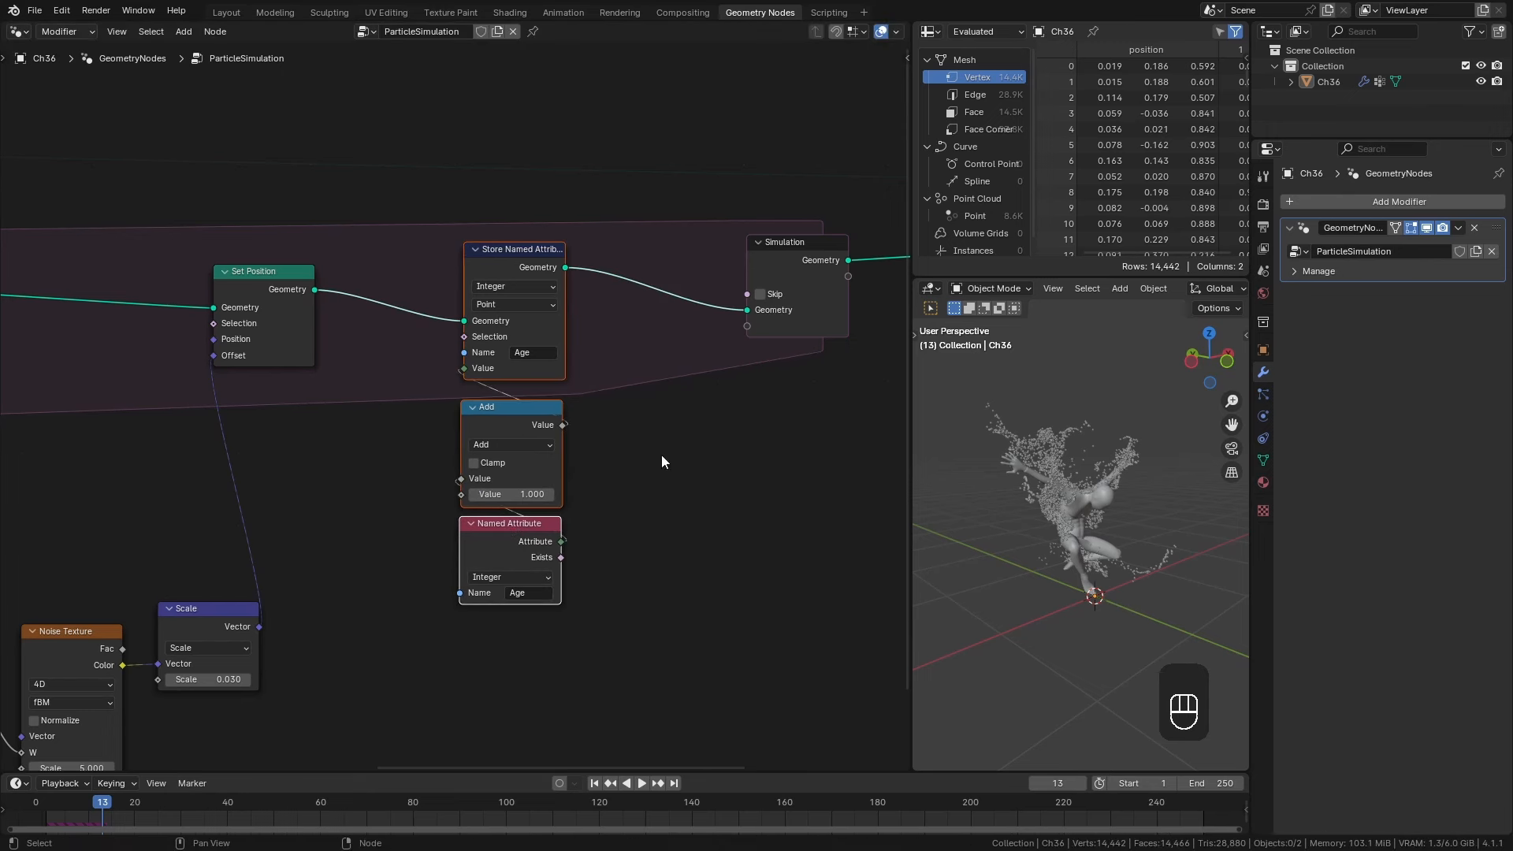
middle_click_drag(660, 456, 381, 442)
left_click_drag(522, 237, 646, 227)
Insert a Delete Geometry node between Store Named Attribute and the simulation output.
middle_click_drag(437, 336, 551, 337)
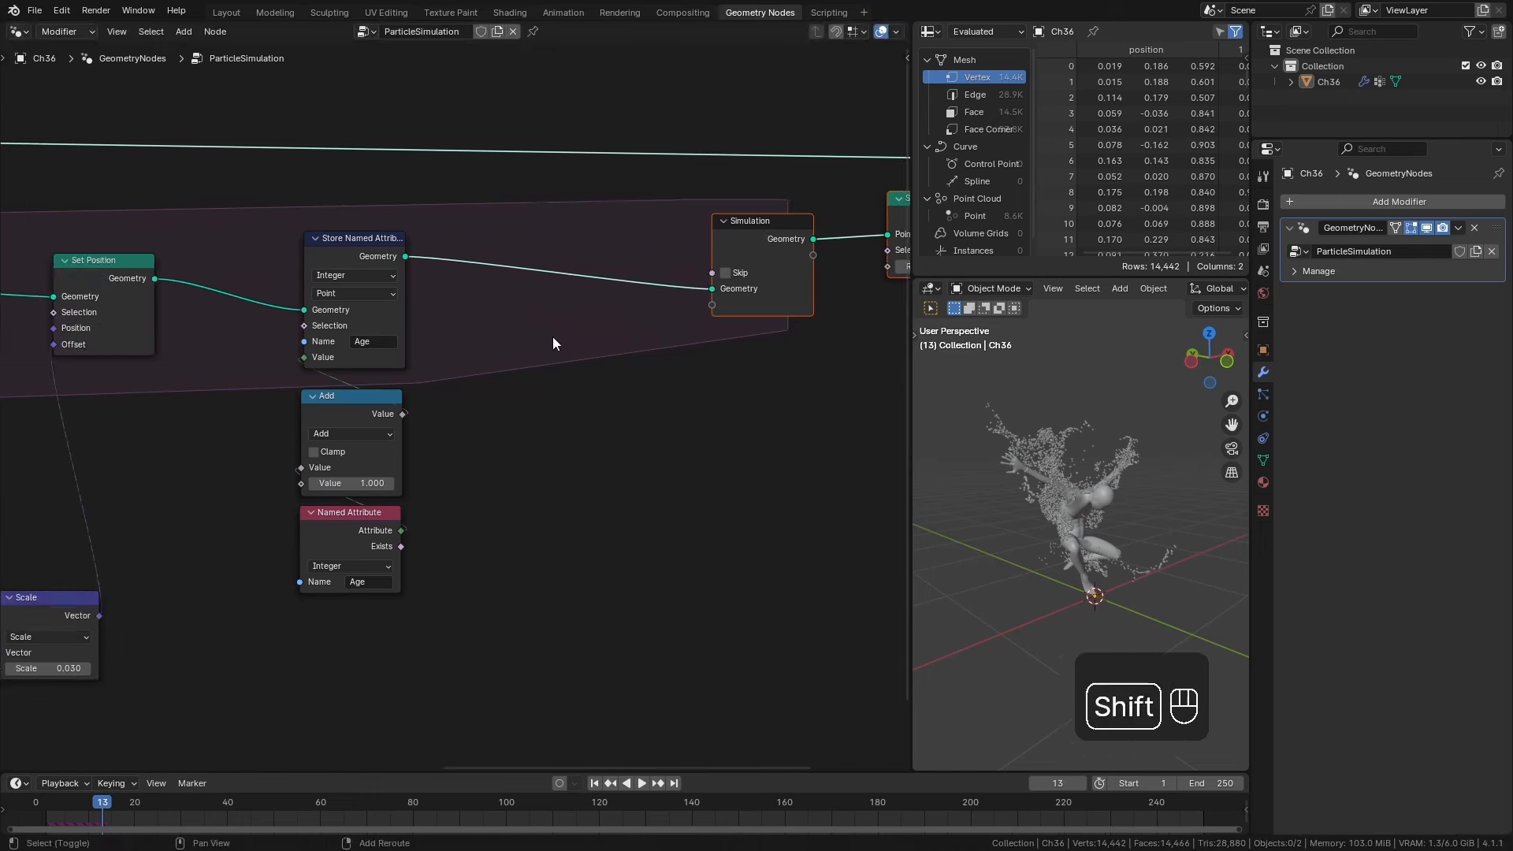
key("shift+a")
mouse_move(545, 331)
mouse_move(683, 382)
left_click(784, 432)
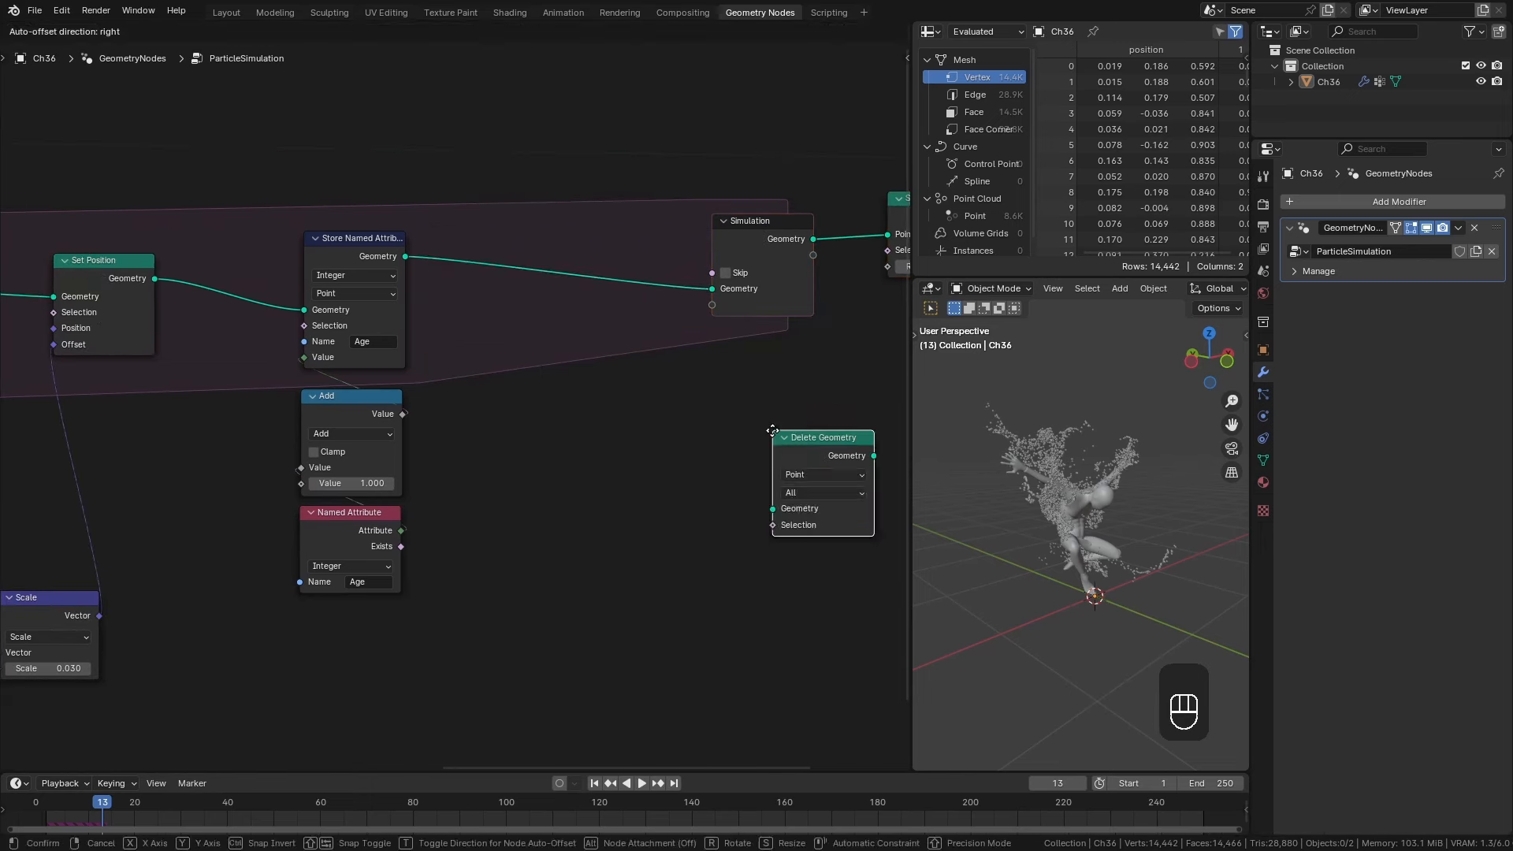
left_click(548, 250)
Duplicate the Age Named Attribute node and link the copy to input A of a new integer Greater Than or Equal node.
left_click(338, 541)
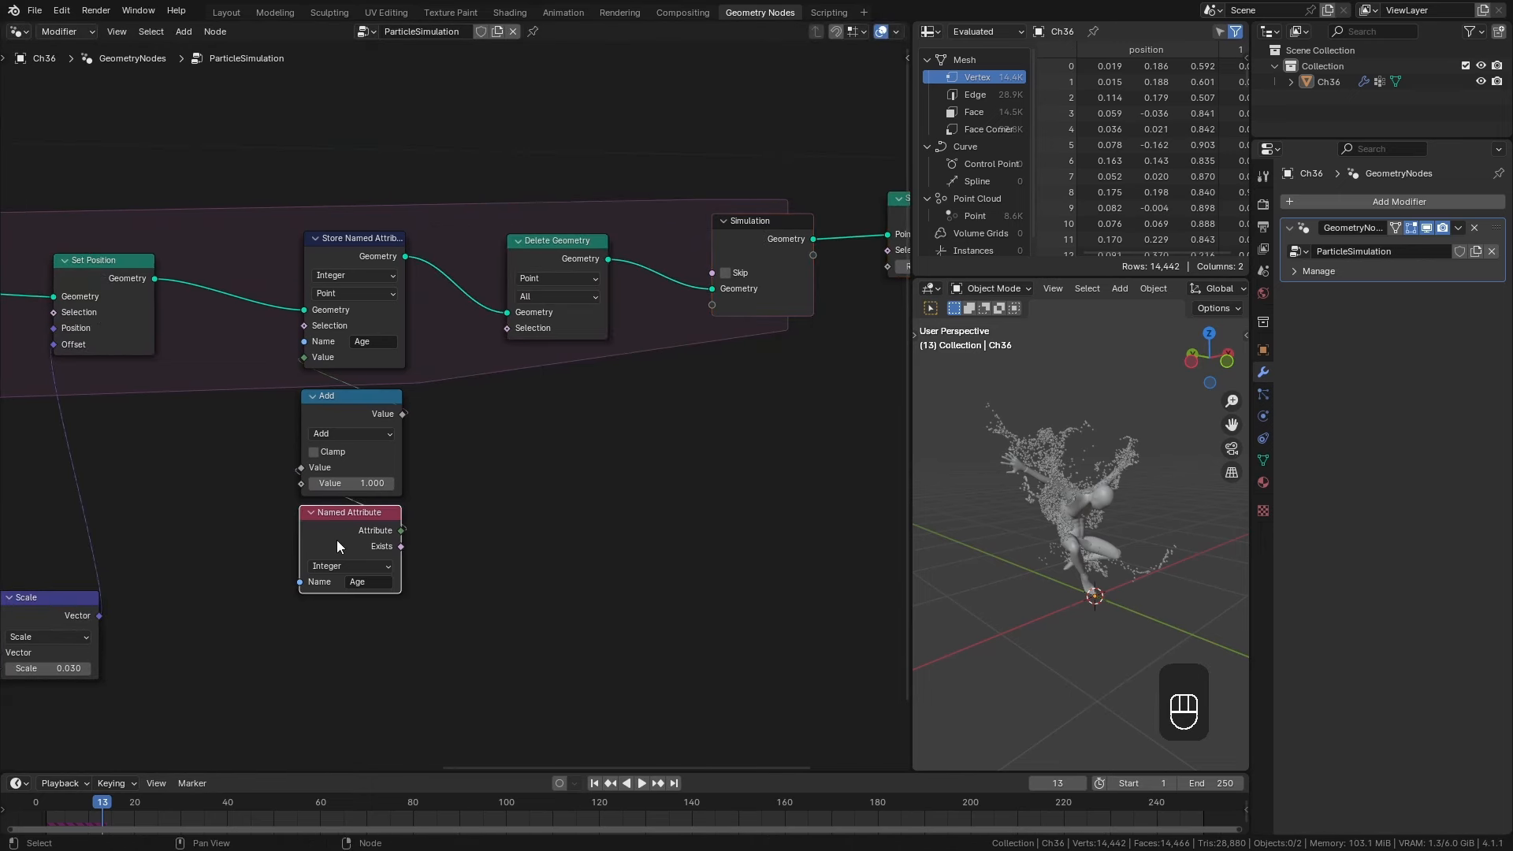
key("shift+d")
left_click(516, 540)
left_click_drag(581, 529, 583, 533)
left_click_drag(681, 489, 681, 489)
type("grea")
left_click(761, 531)
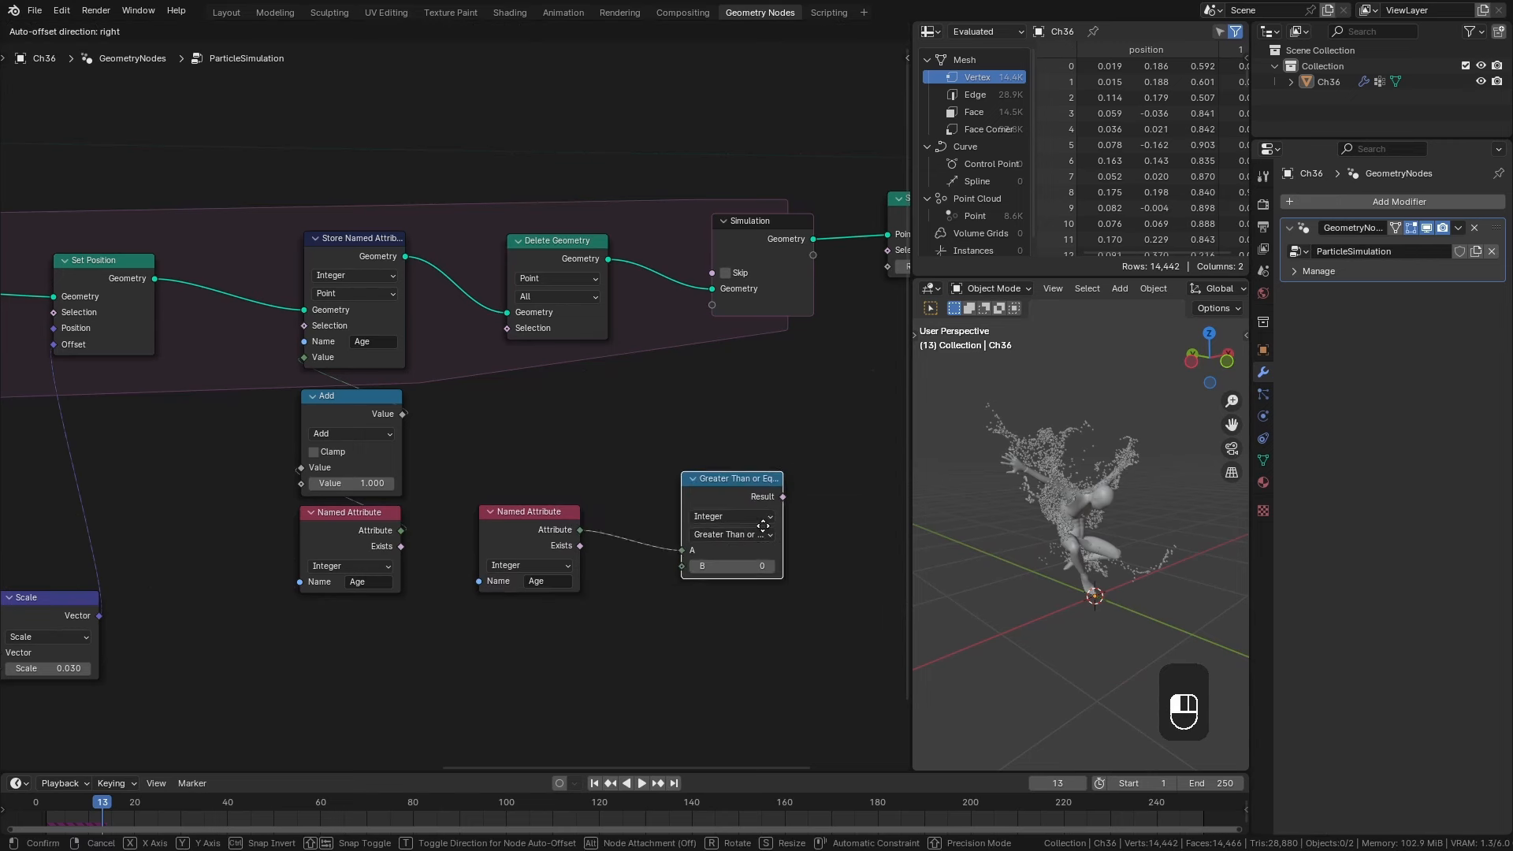
left_click(659, 497)
Set the comparison's B to 40, link its Result to Delete Geometry's Selection, and play the simulation from the start.
left_click(671, 569)
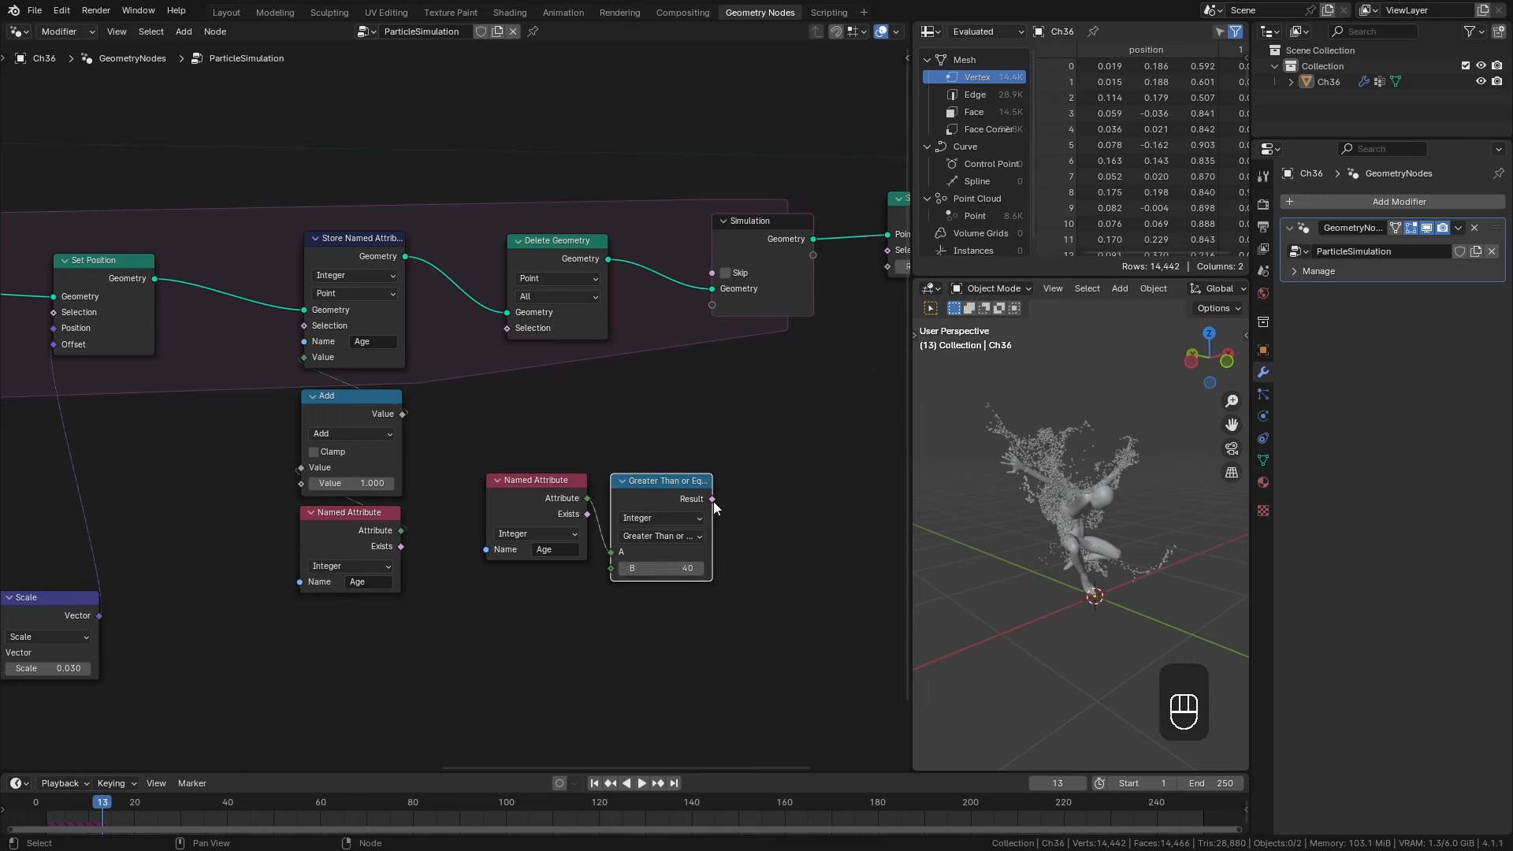
left_click_drag(563, 284, 614, 278)
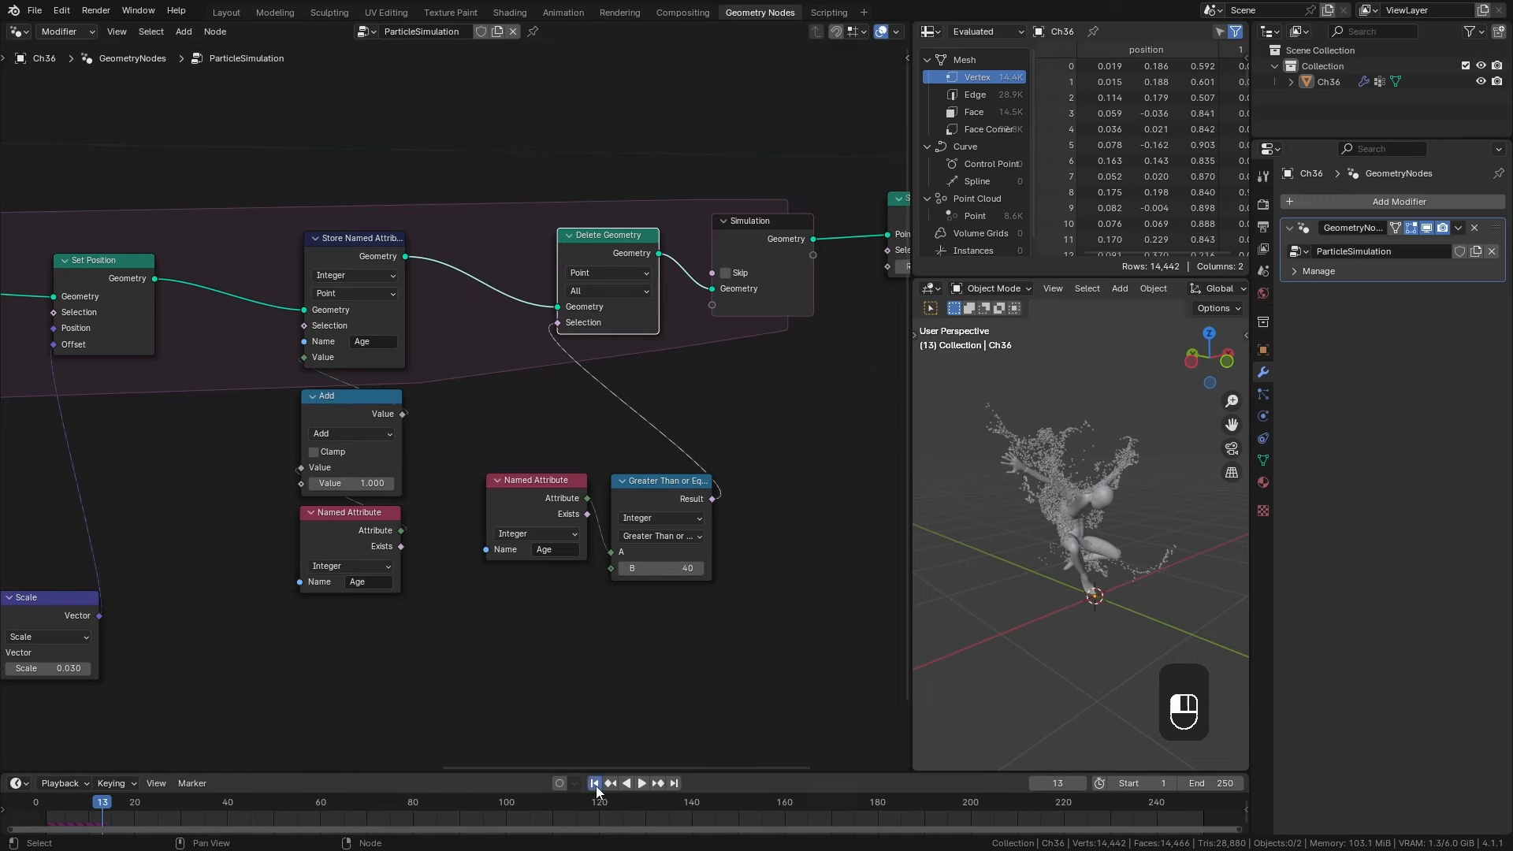
key("space")
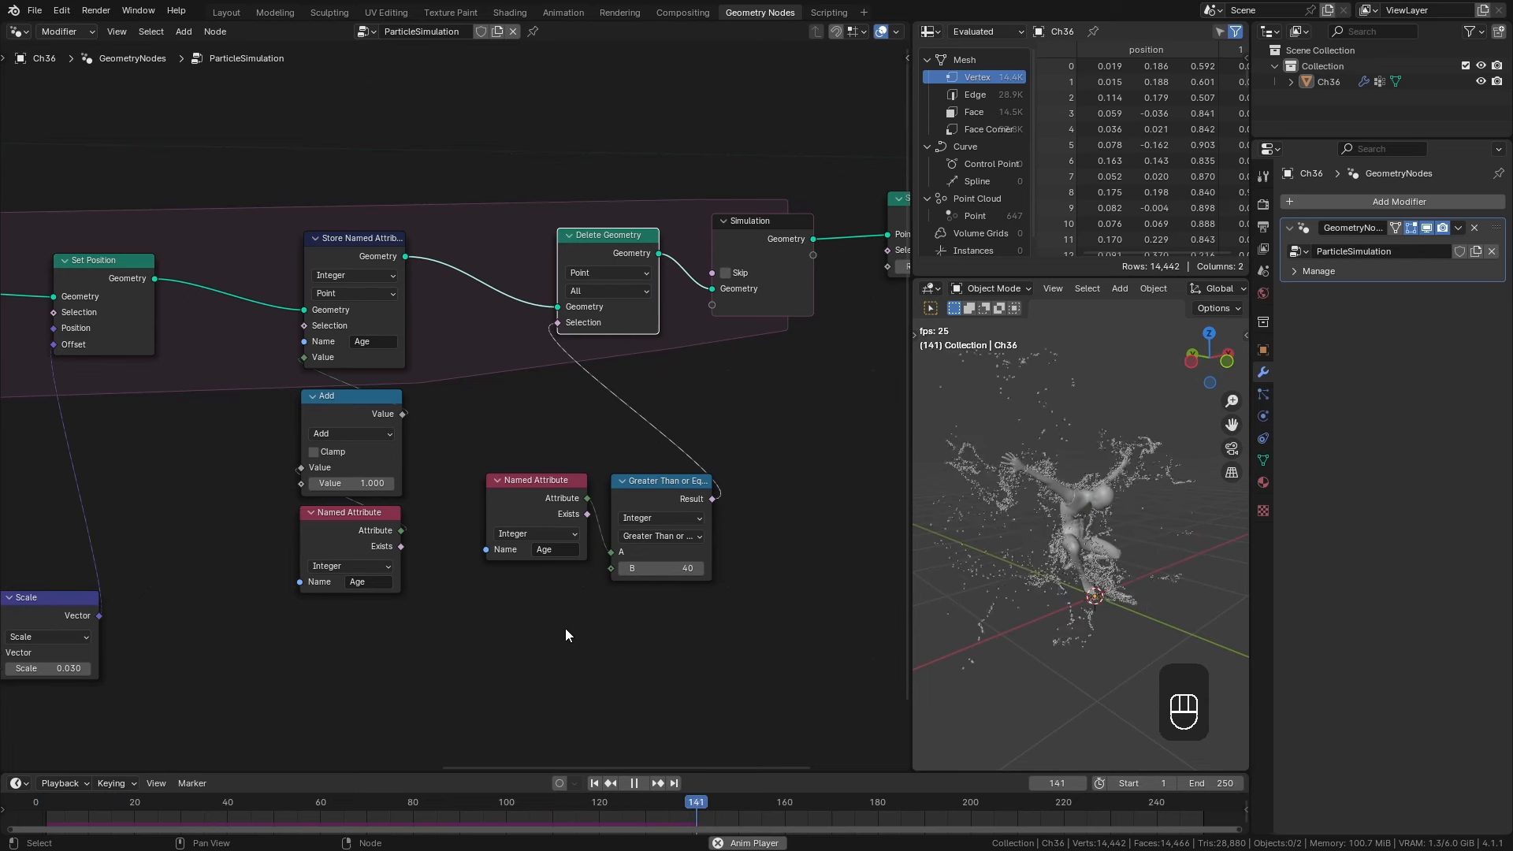
key("space")
Try an age threshold of 10 in the comparison's B, replay the simulation, and return to frame 1.
left_click(673, 568)
type("10")
key("Return")
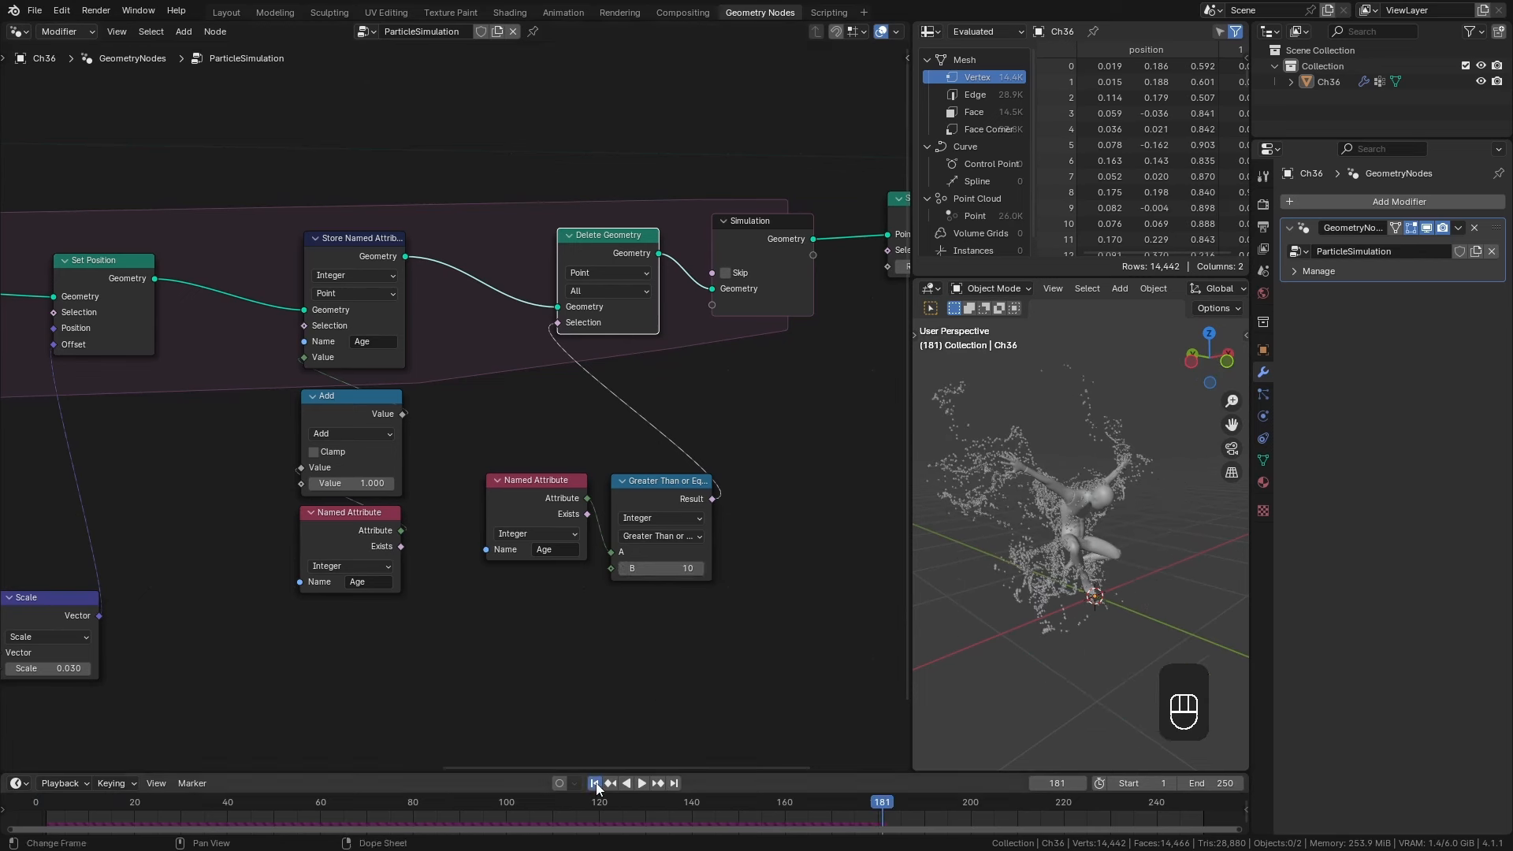
left_click(595, 784)
key("space")
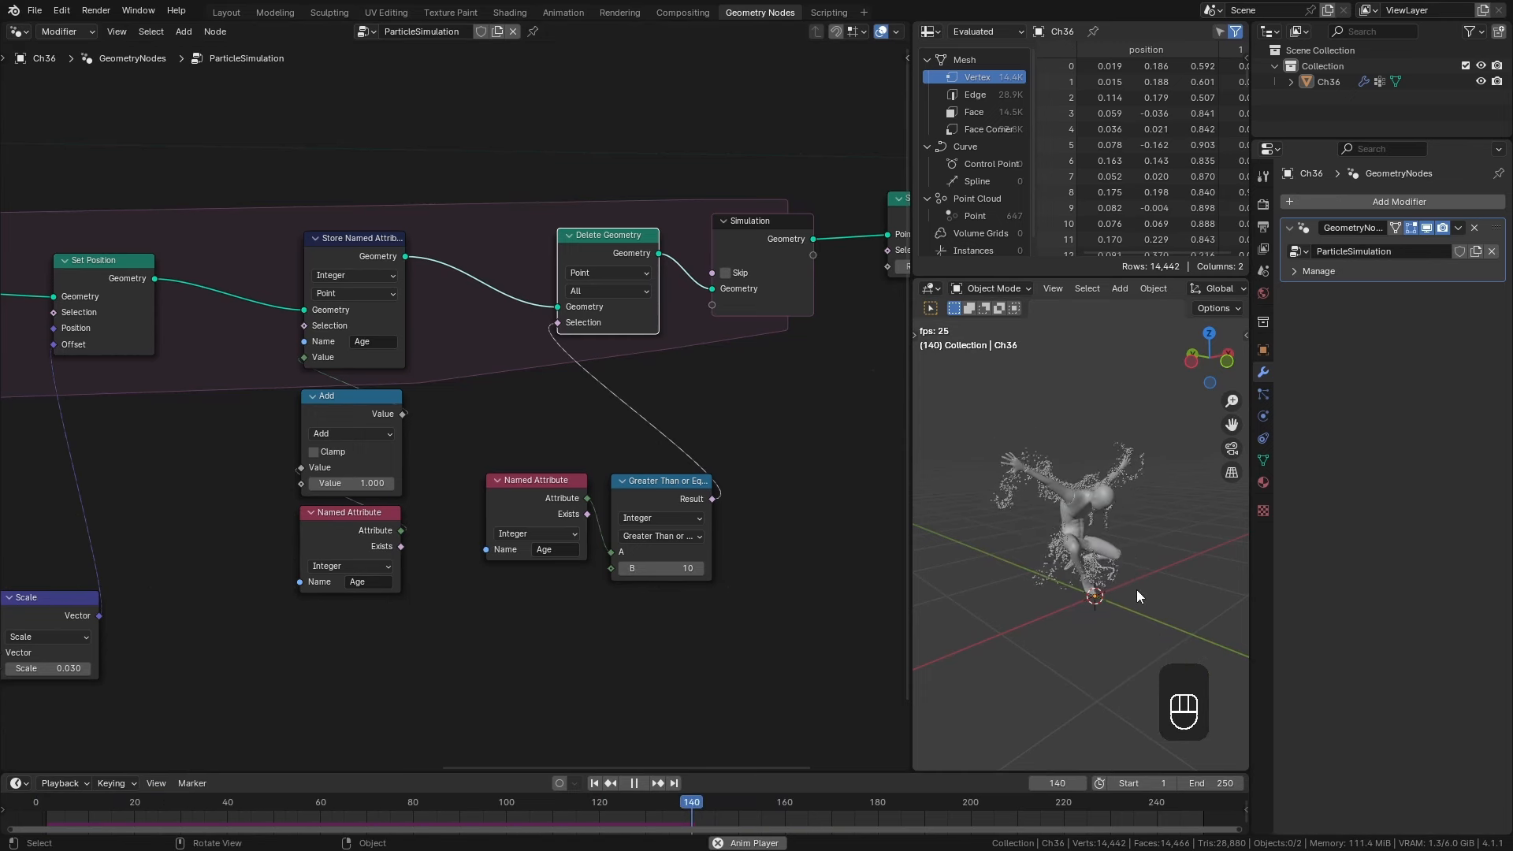
key("space")
left_click(601, 785)
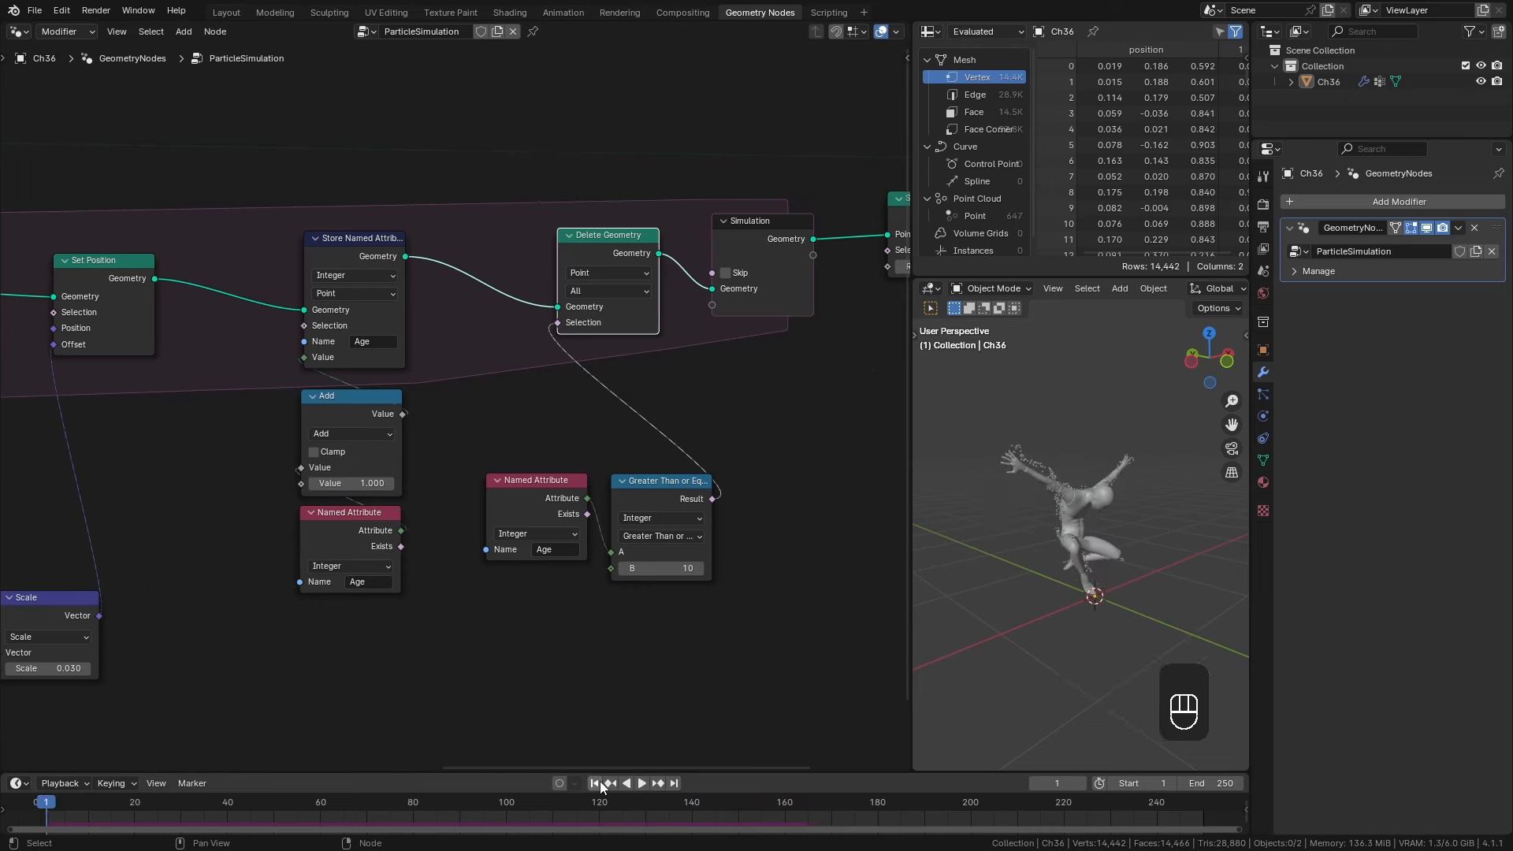
Drive the comparison's B with an integer Random Value node, Min 15 and Max 40, and move the comparison nodes closer beneath Delete Geometry.
left_click_drag(612, 568, 583, 635)
type("rand")
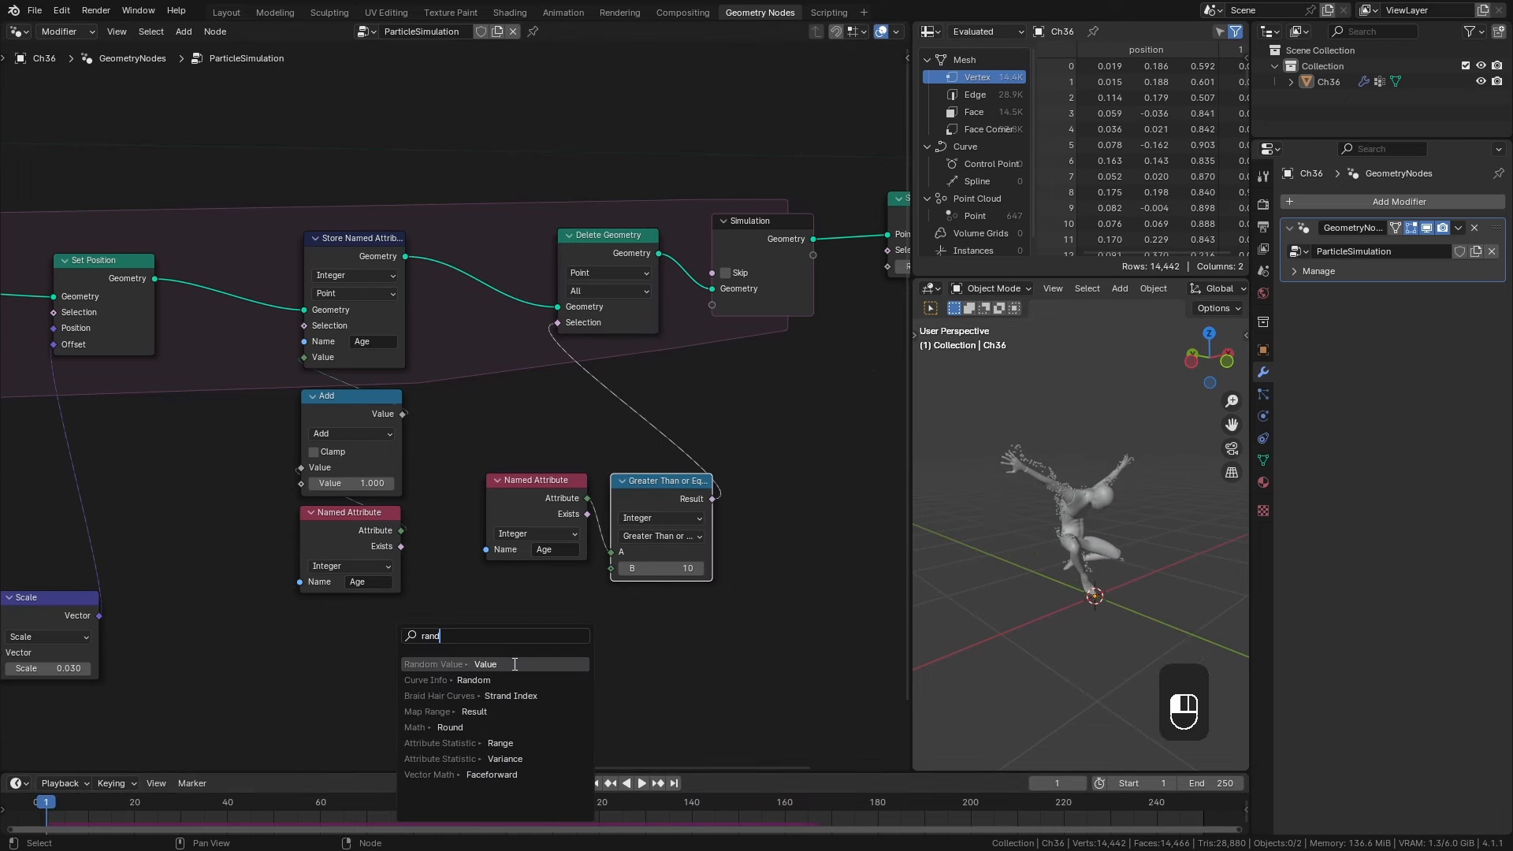
left_click(515, 664)
left_click(546, 643)
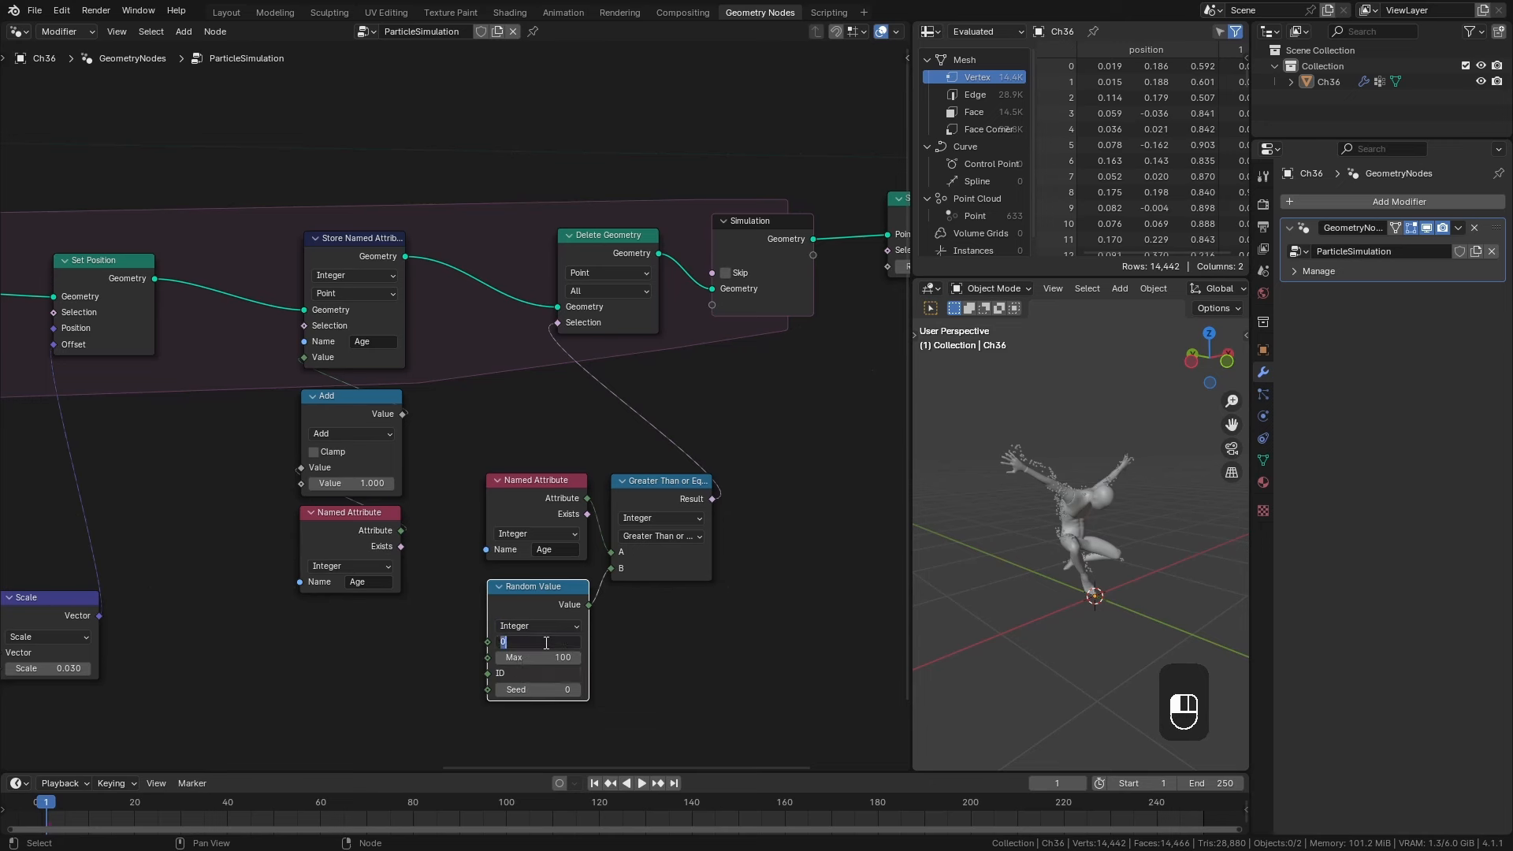
type("15")
key("Return")
left_click_drag(621, 644, 515, 438)
left_click_drag(634, 498, 615, 431)
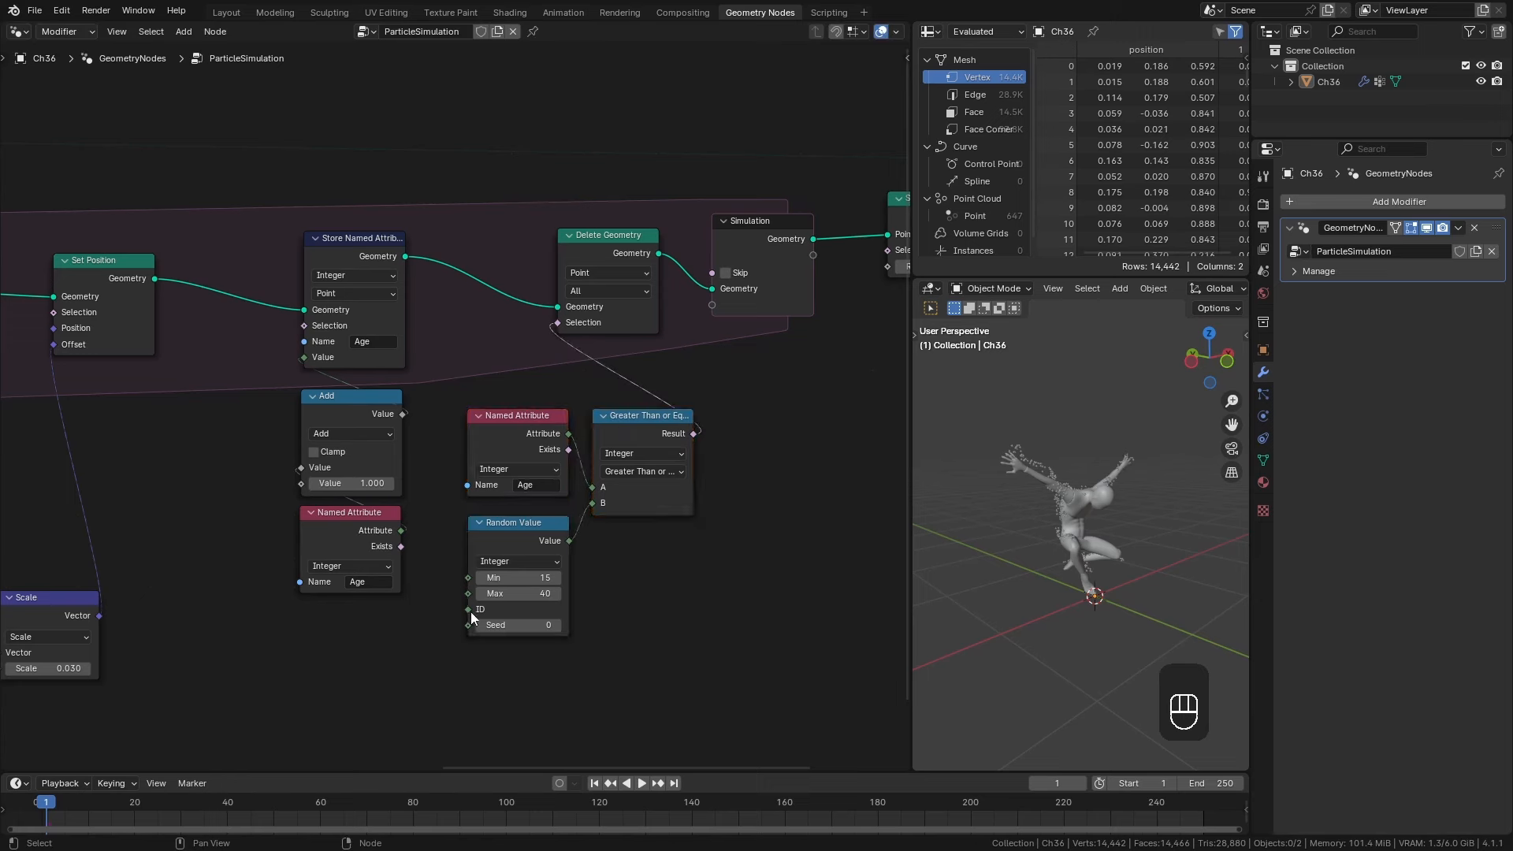
Set the Random Value node's Max to 35, replay the simulation, and return to frame 1.
left_click_drag(470, 611, 430, 615)
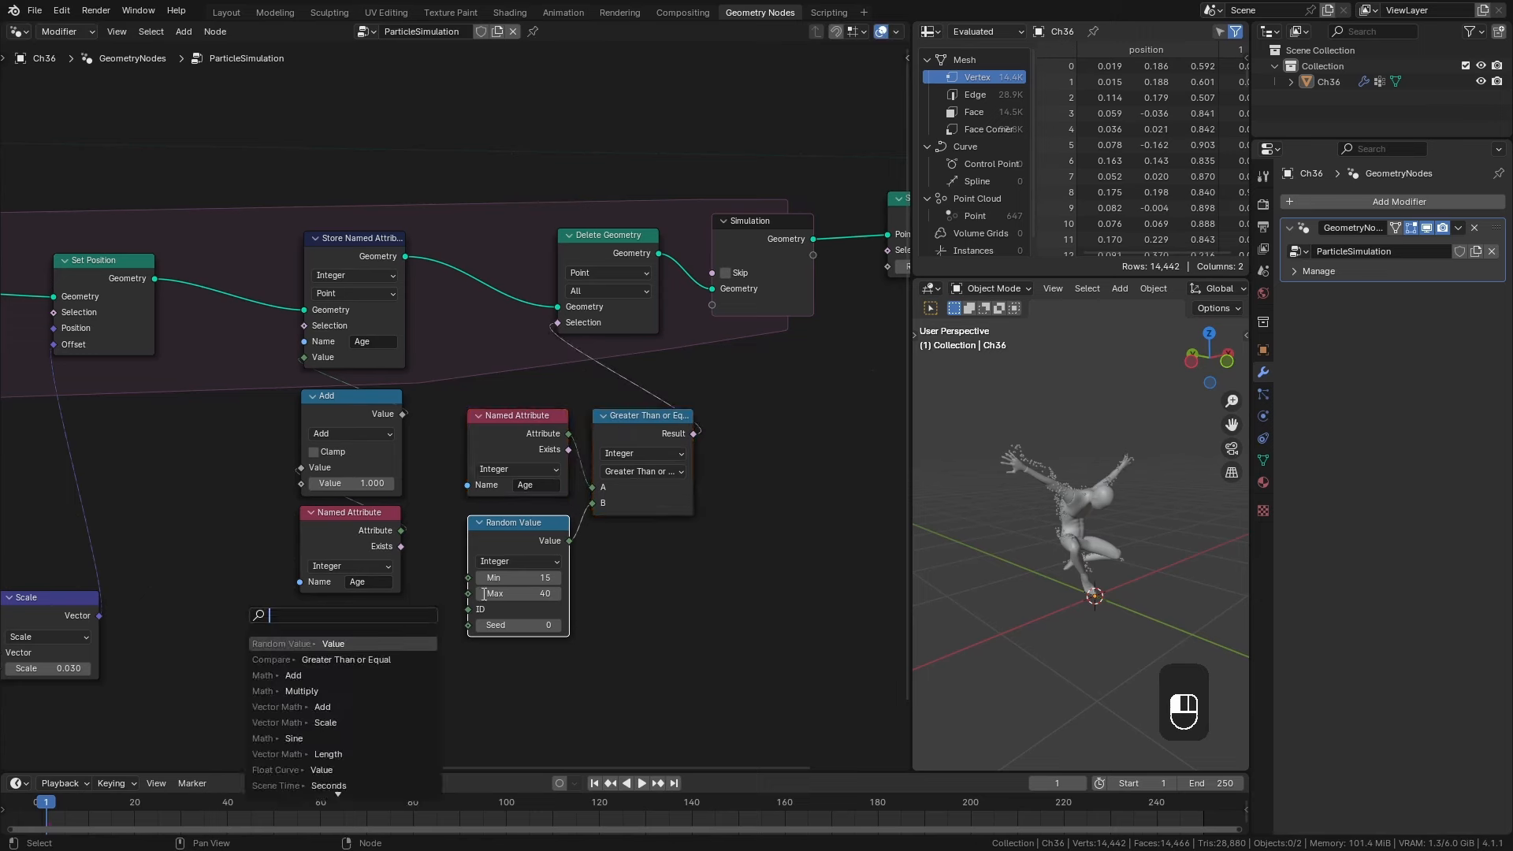
key("space")
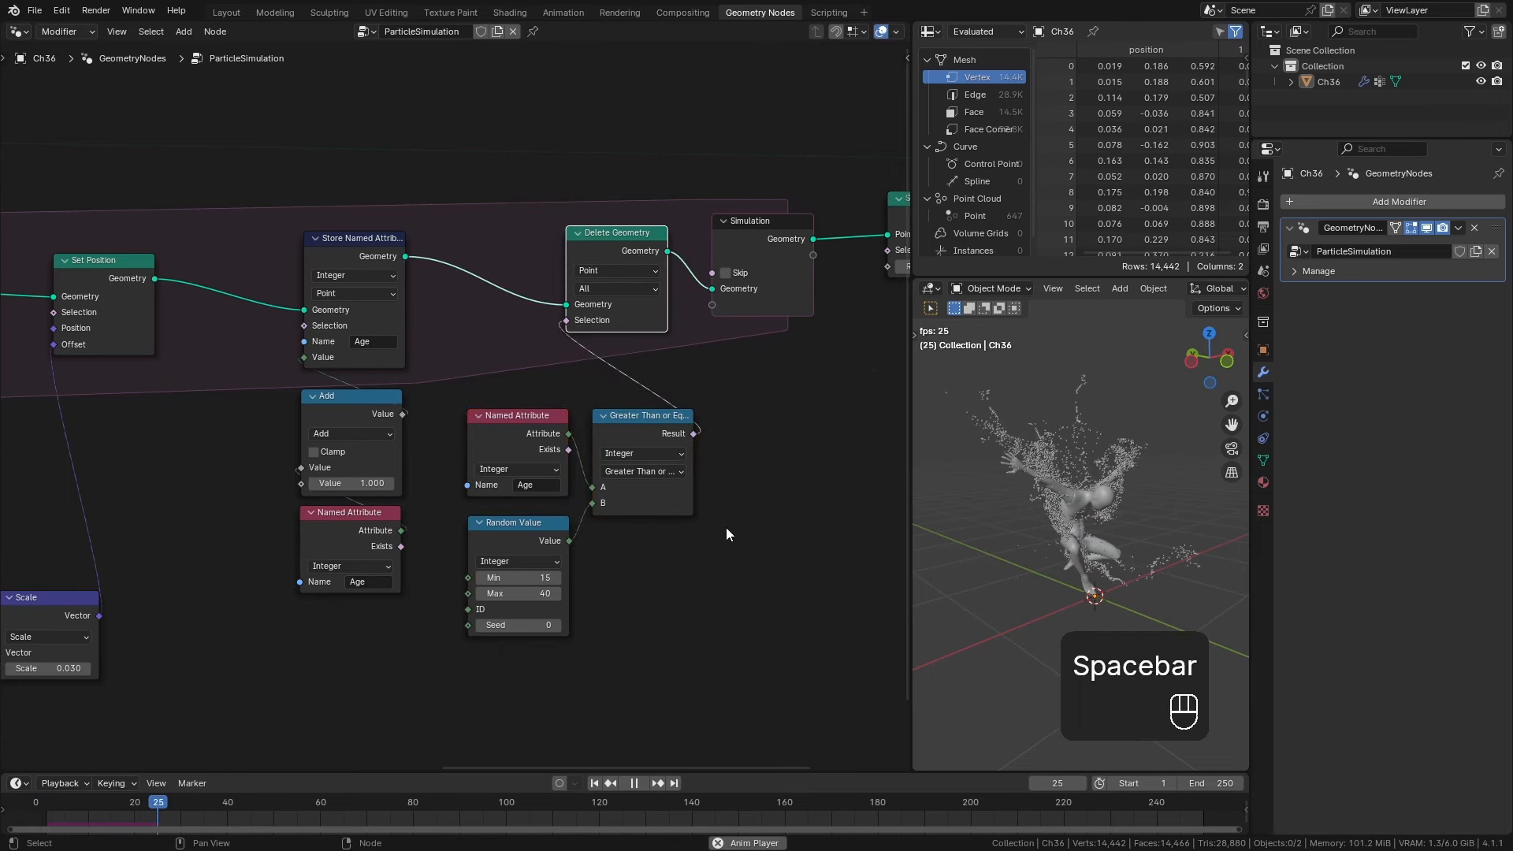
key("Escape")
left_click(537, 593)
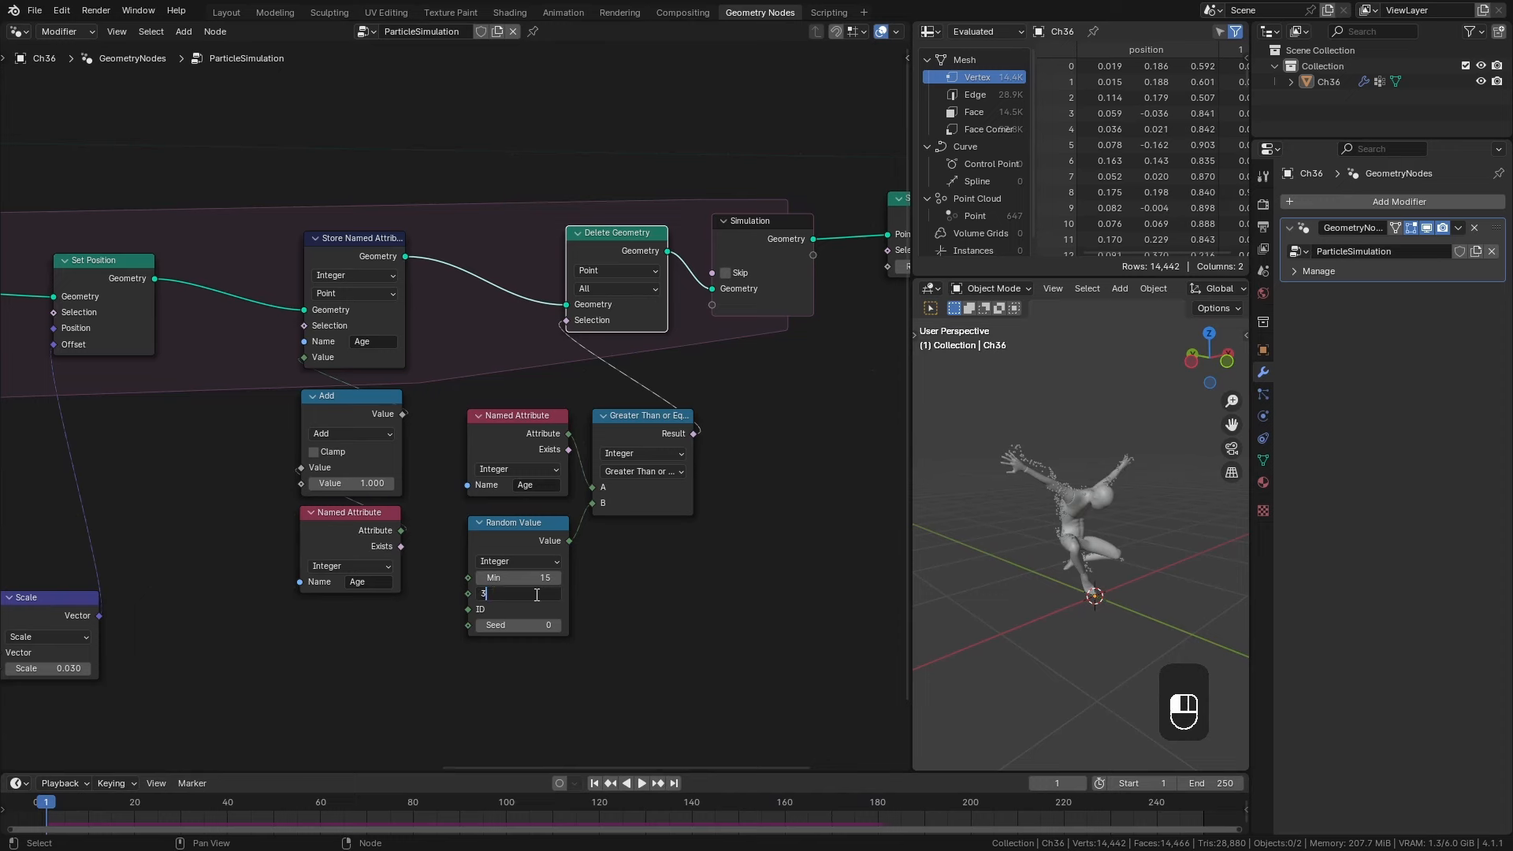
key("space")
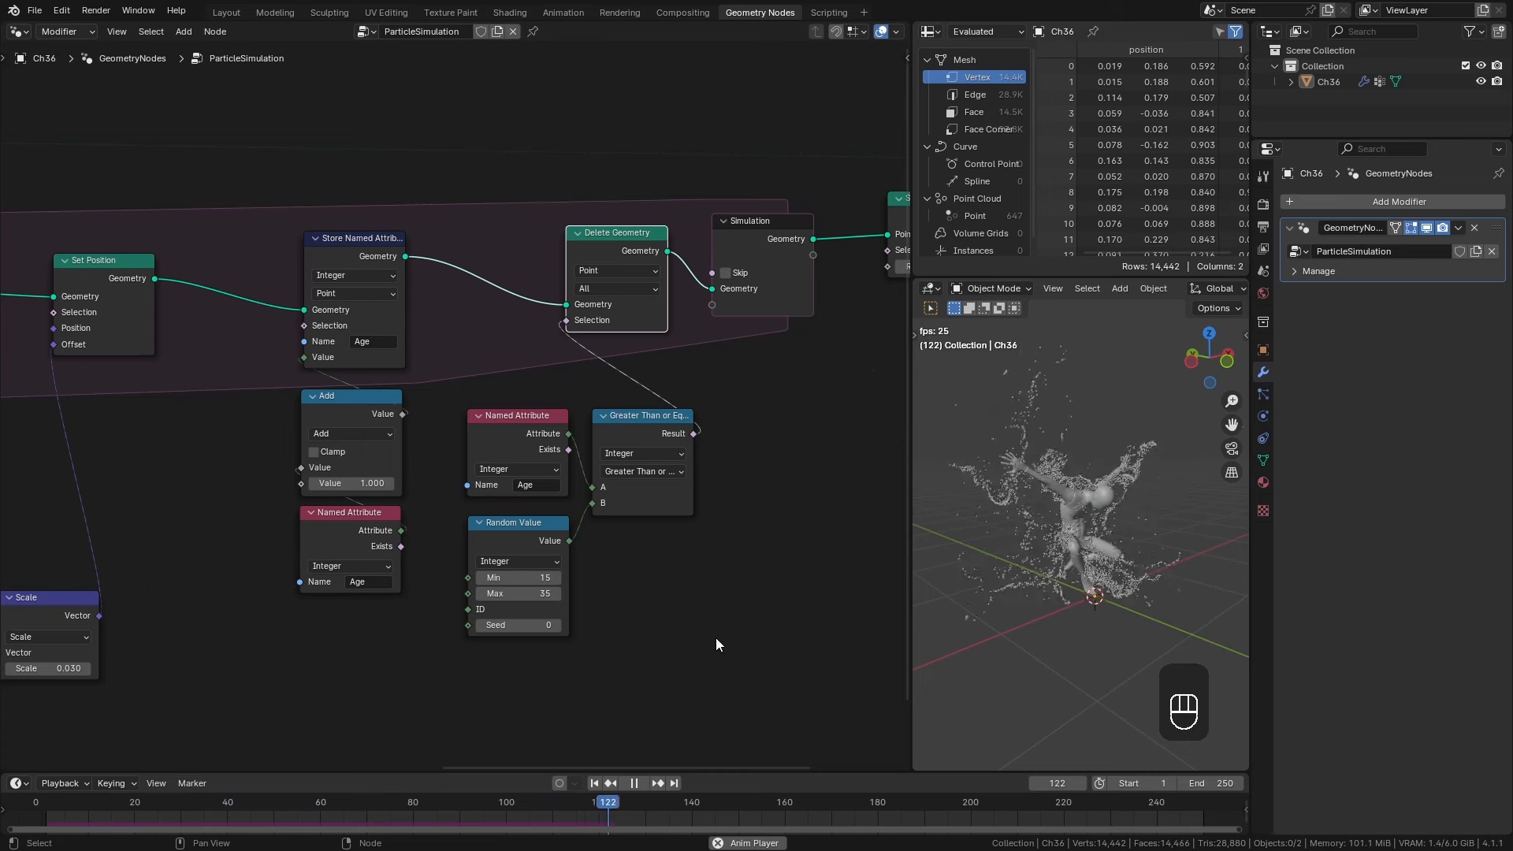
key("space")
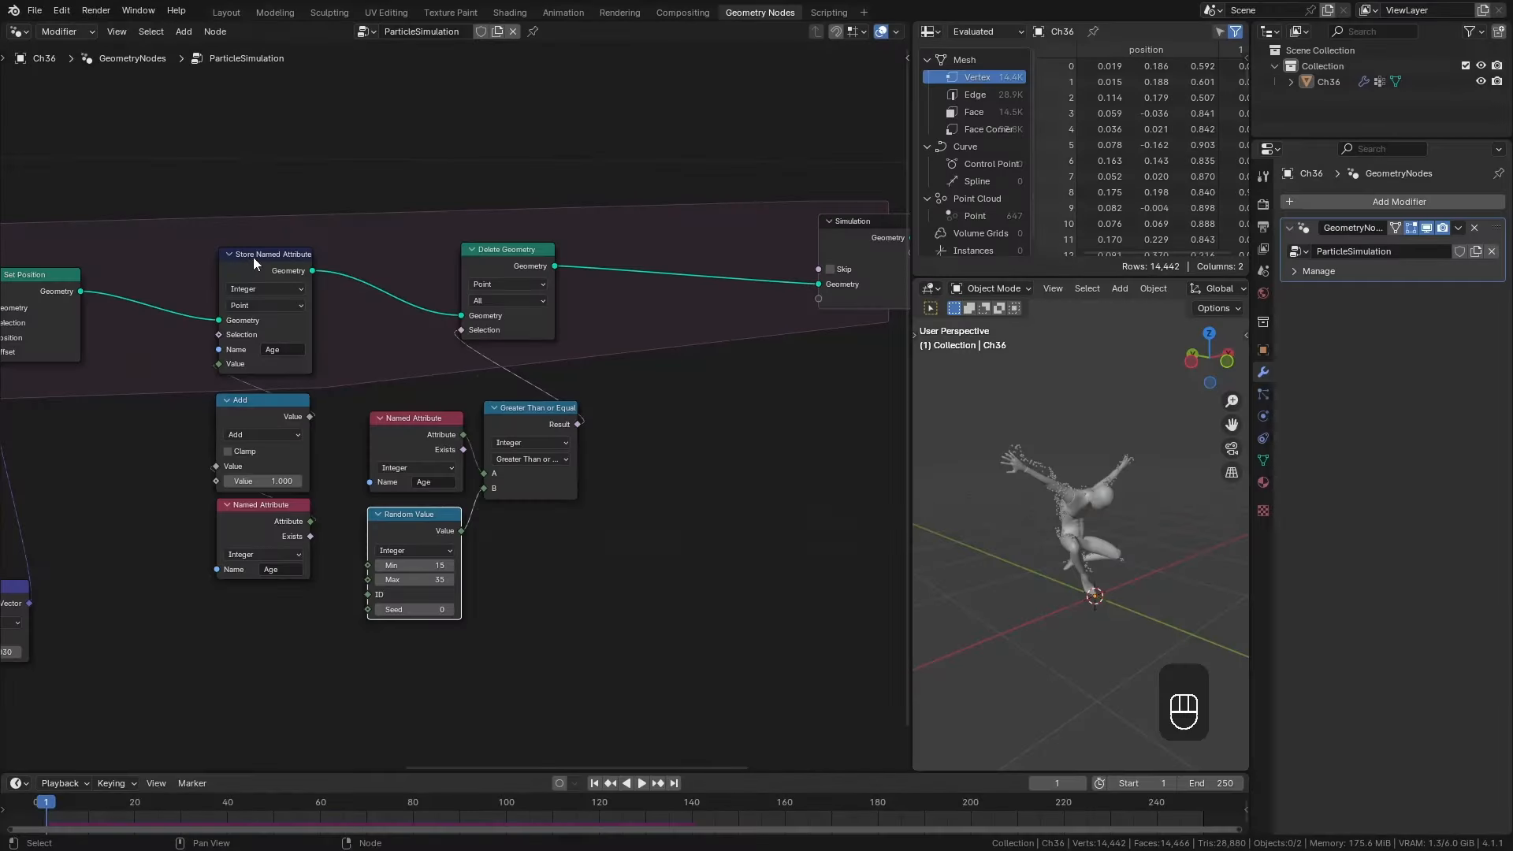
Duplicate the Store Named Attribute node between Delete Geometry and the Simulation output, name its attribute NAge, and set its type to Float.
left_click(251, 257)
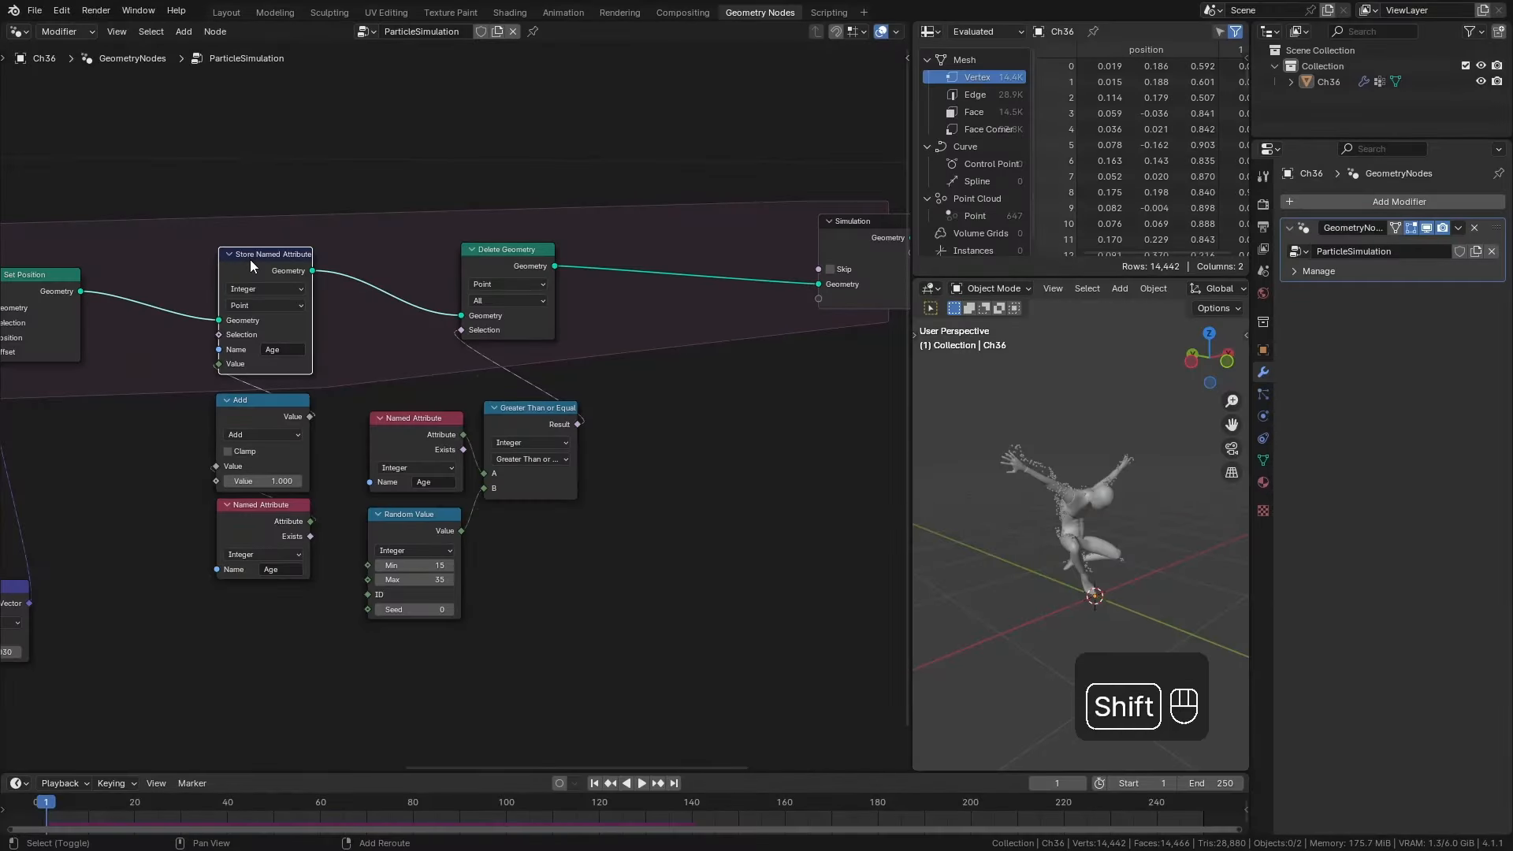
key("shift+d")
left_click(692, 252)
left_click(714, 333)
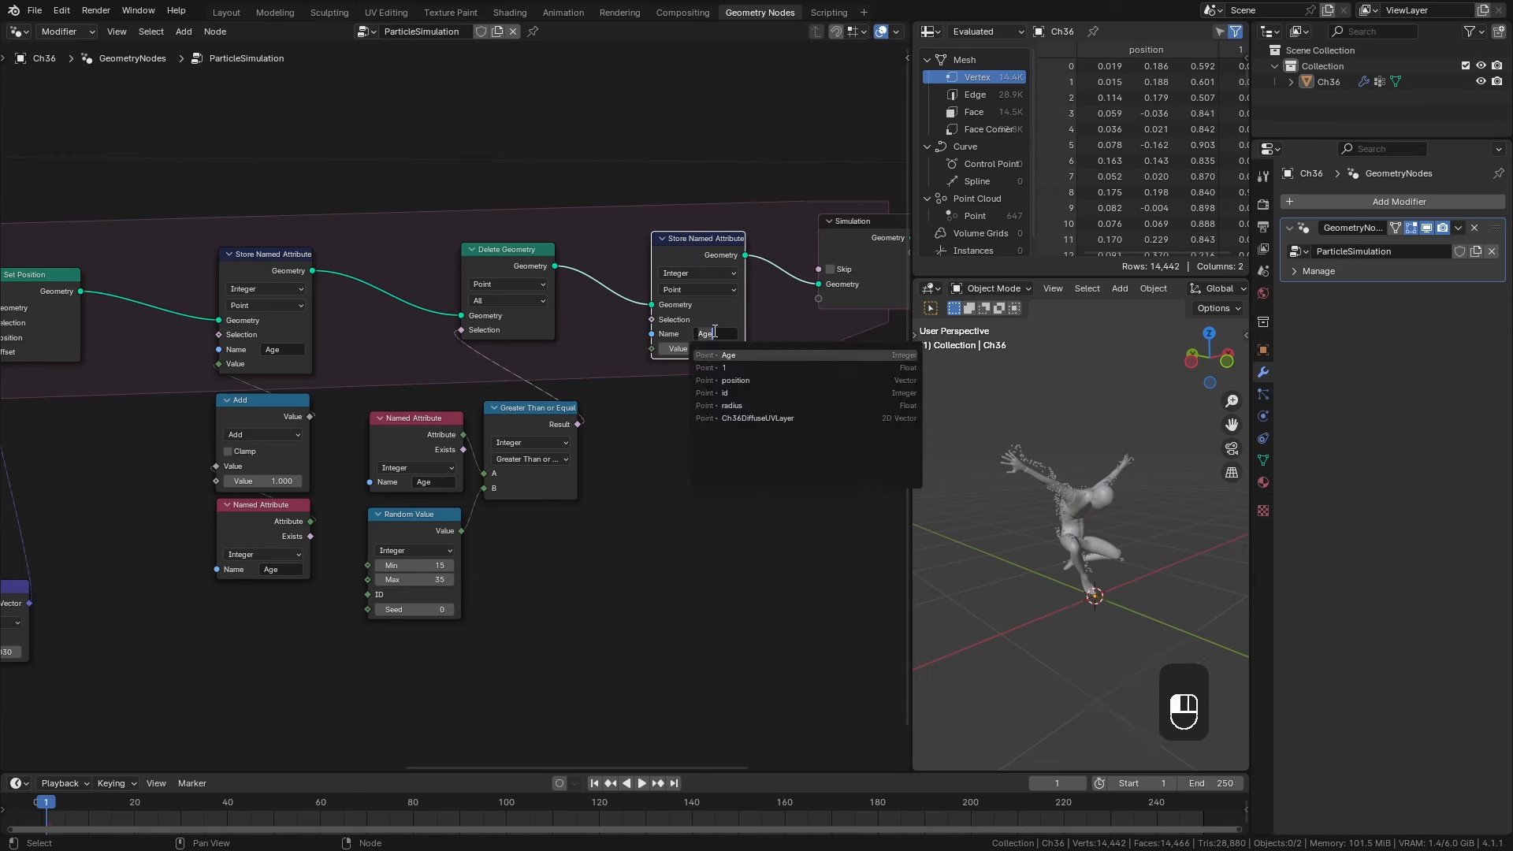
type("N")
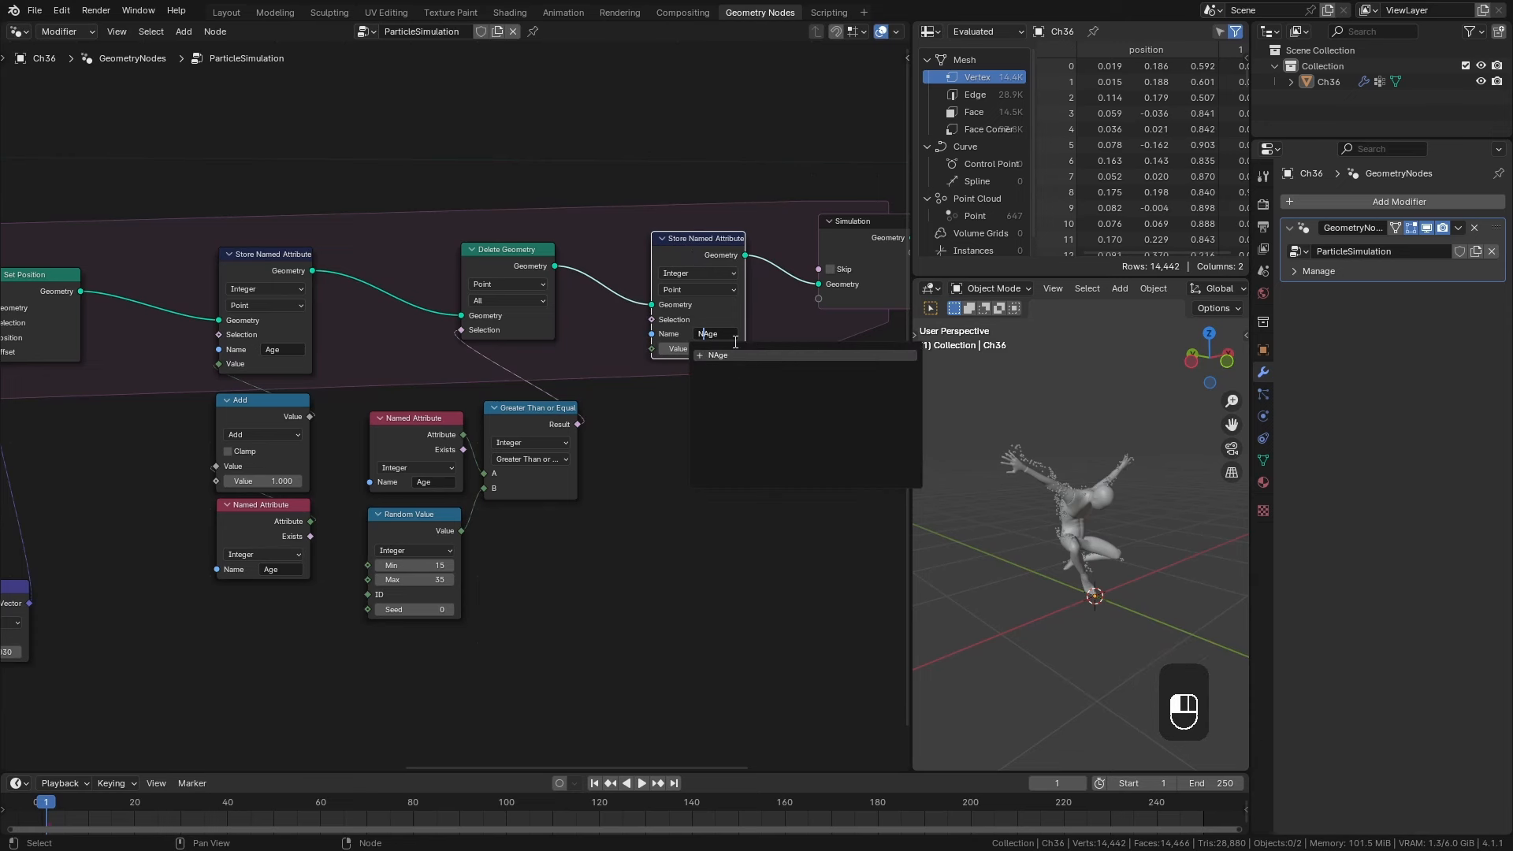
left_click(735, 347)
left_click(704, 275)
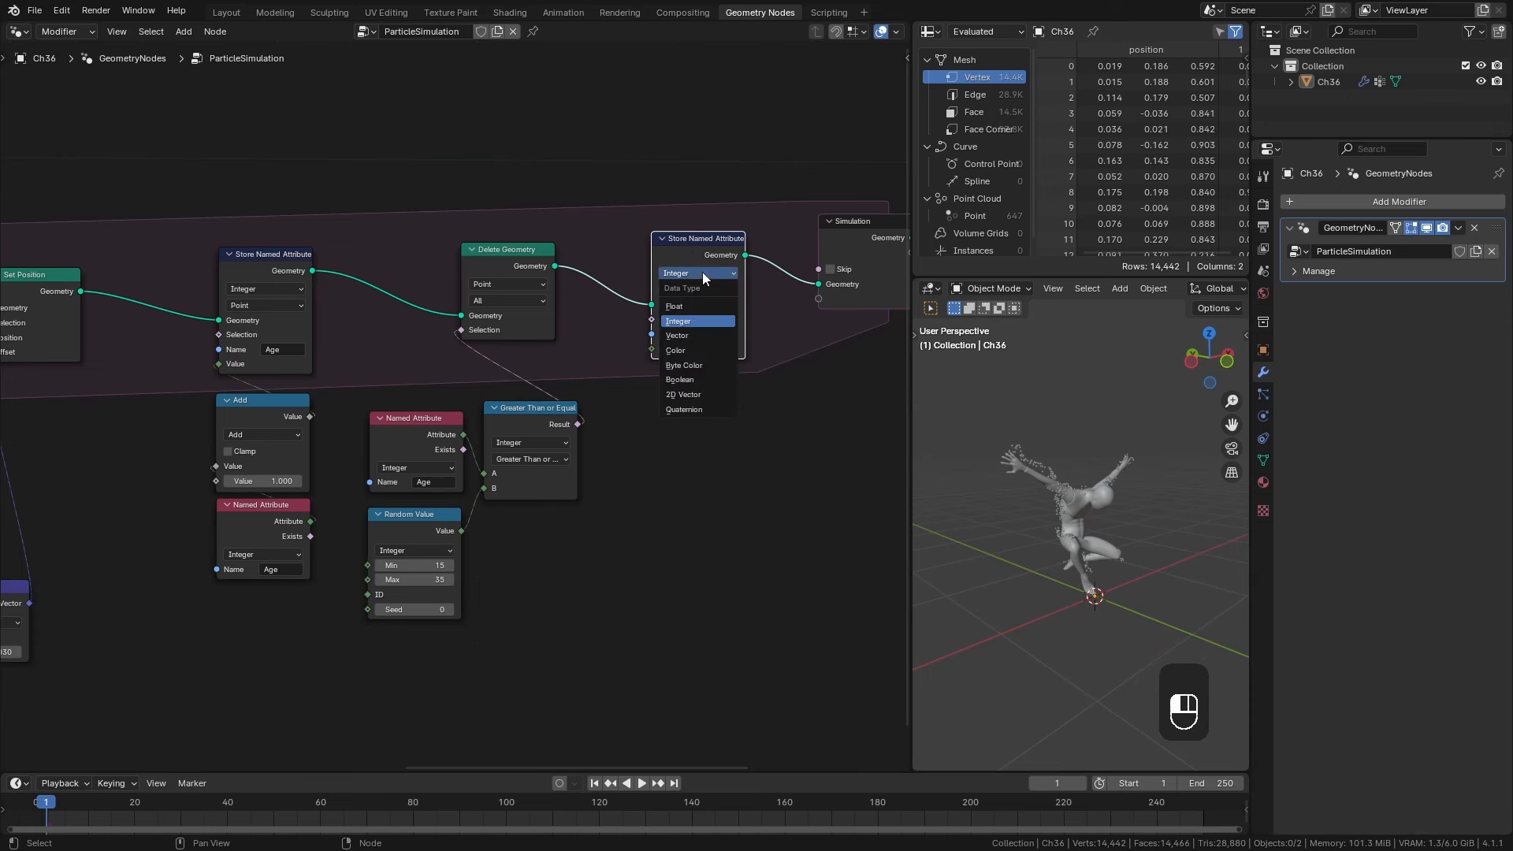
left_click(706, 306)
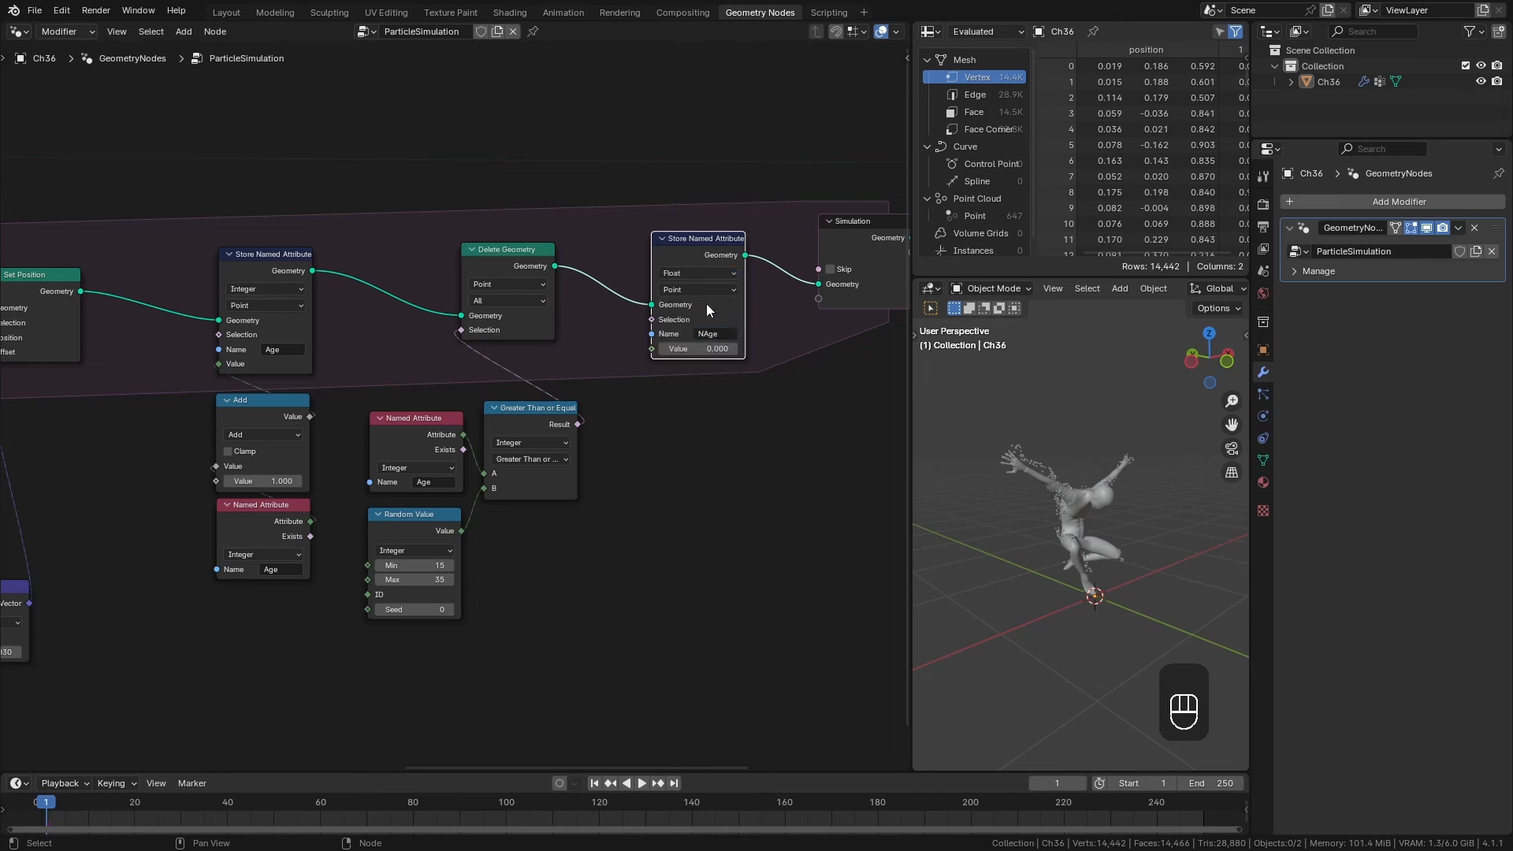
left_click_drag(676, 263, 691, 262)
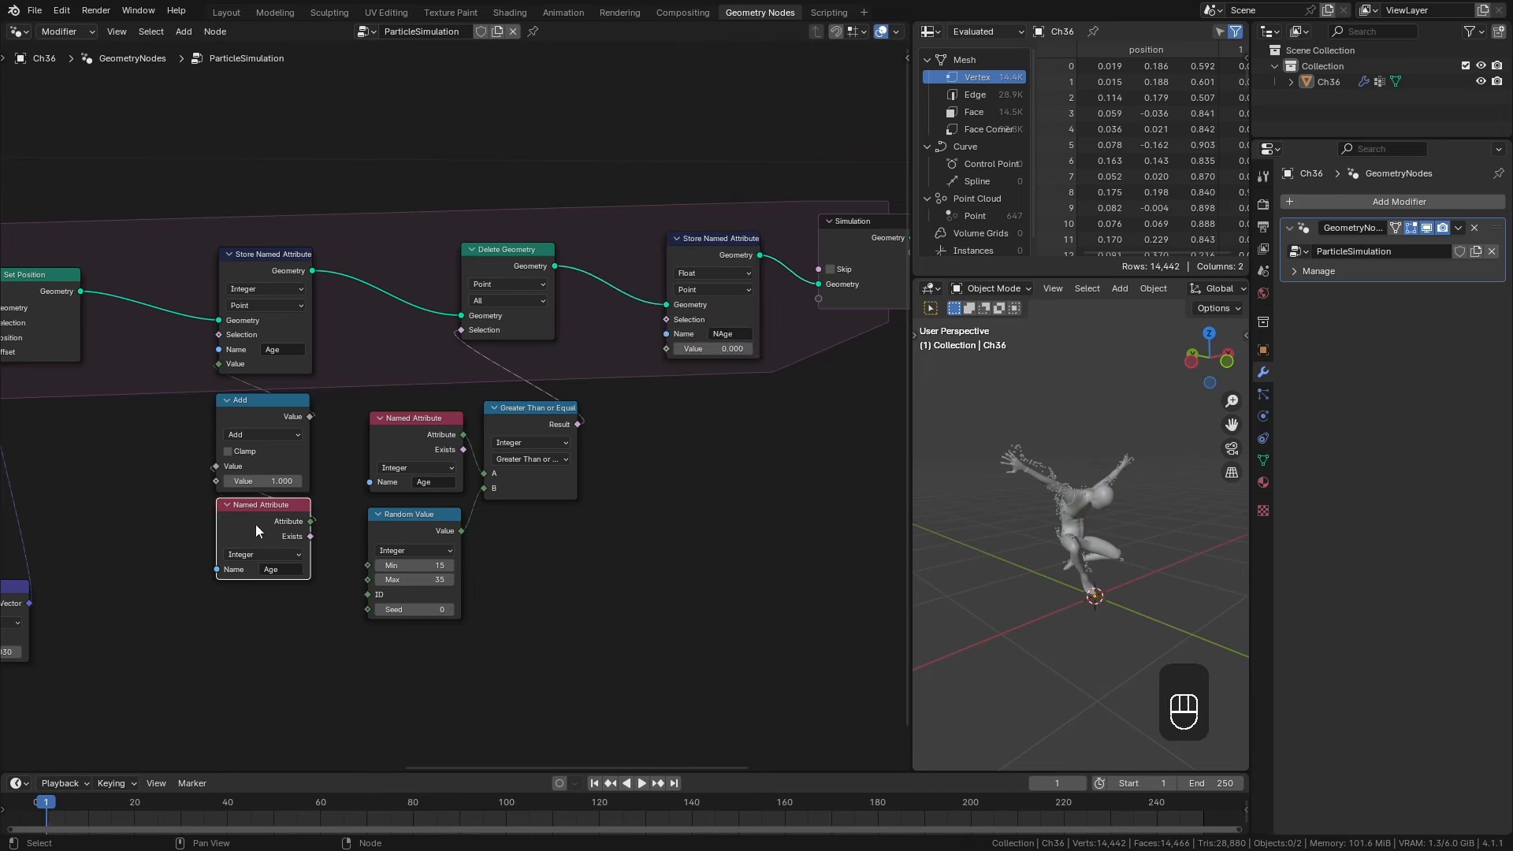
Duplicate the Age Named Attribute node and feed its Attribute output into the Value of a new Map Range node.
key("shift+d")
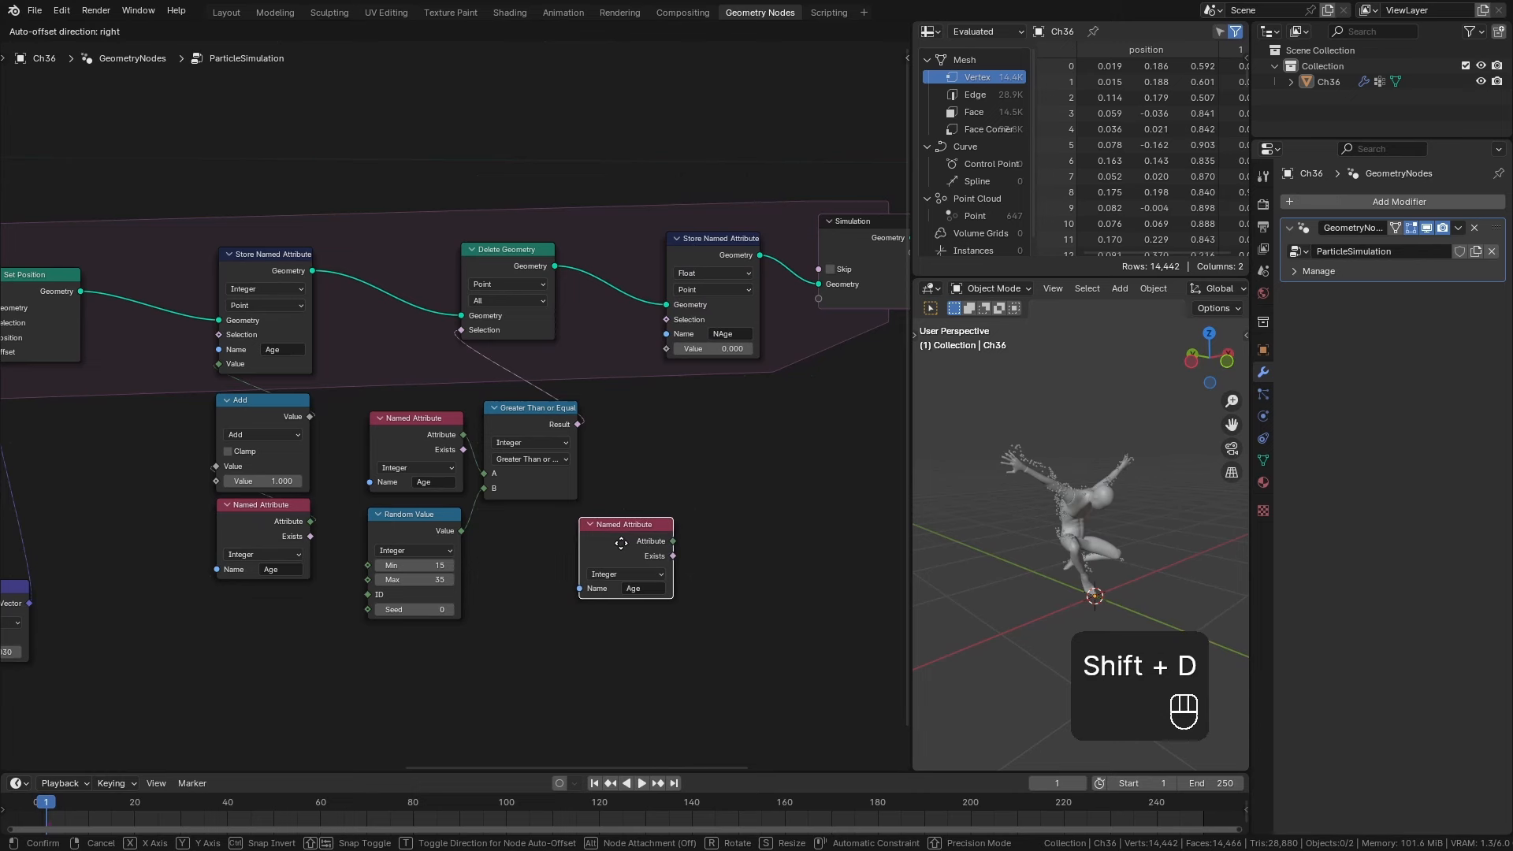
left_click(633, 543)
left_click_drag(731, 498, 787, 533)
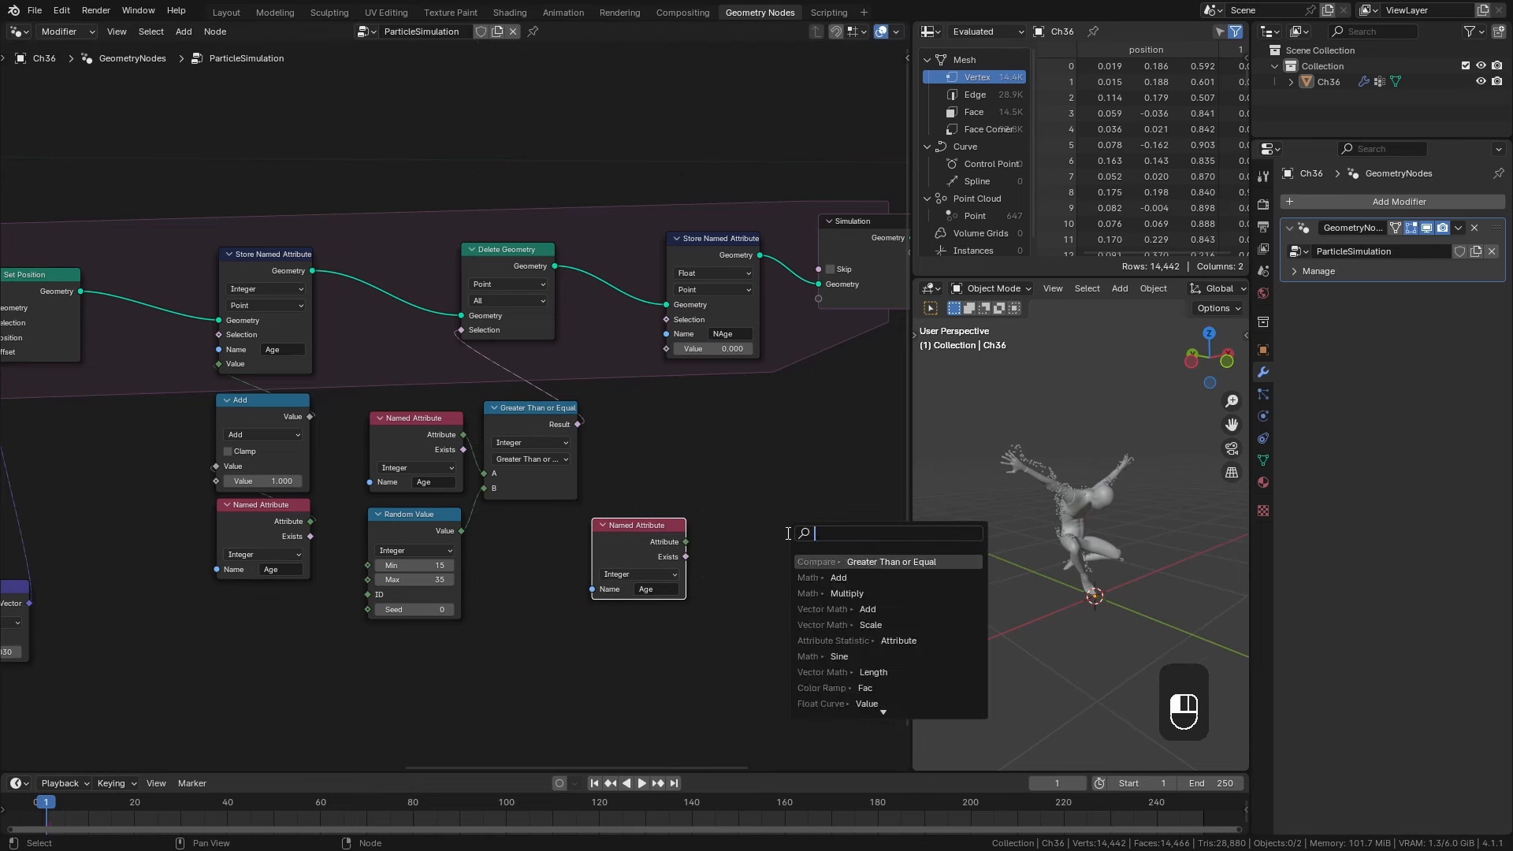
type("map")
left_click(819, 561)
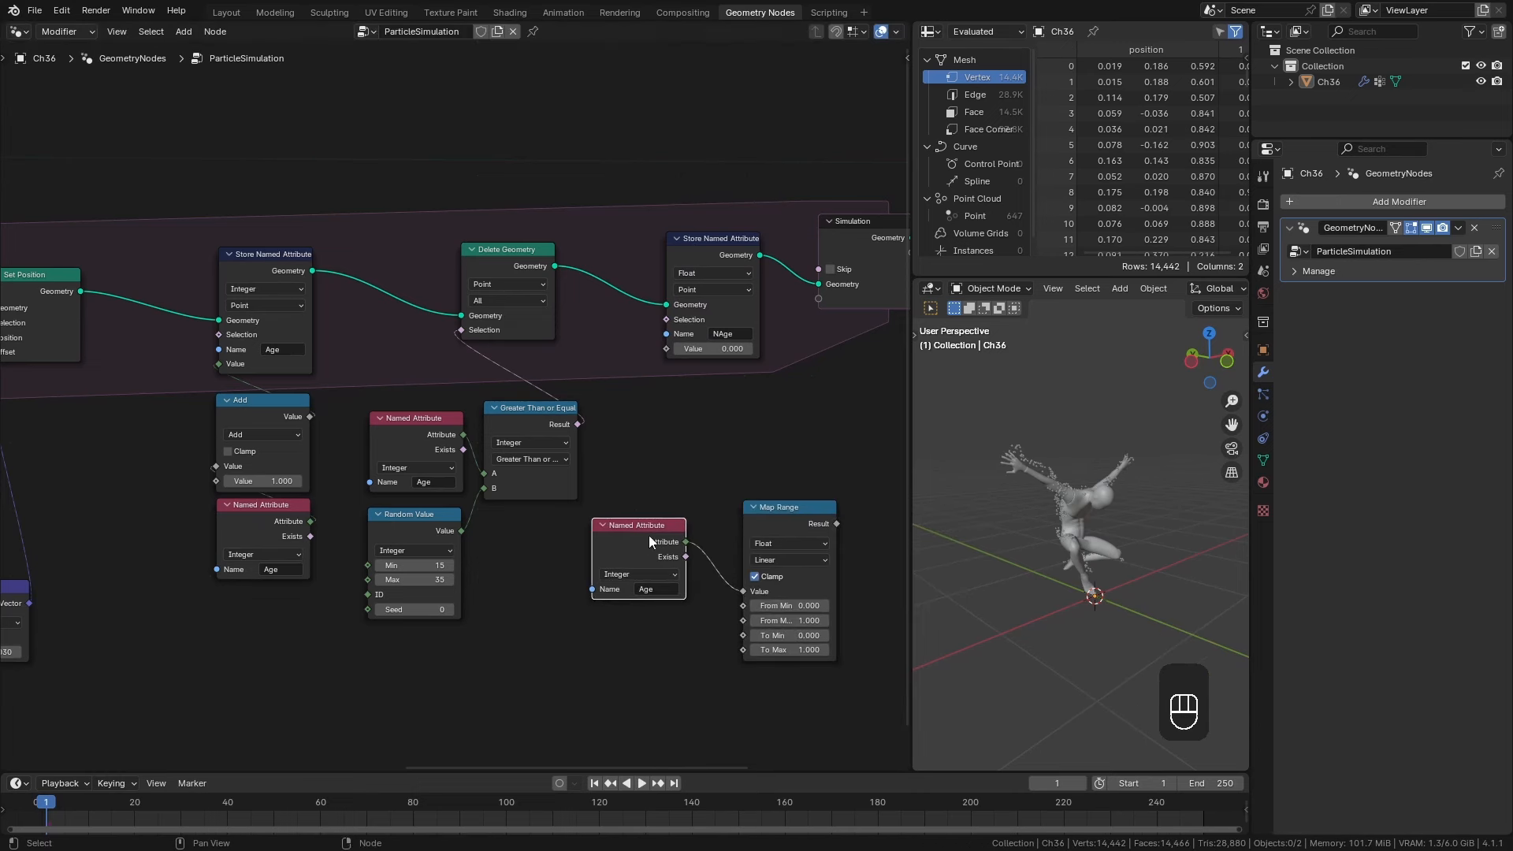
left_click_drag(646, 550, 654, 534)
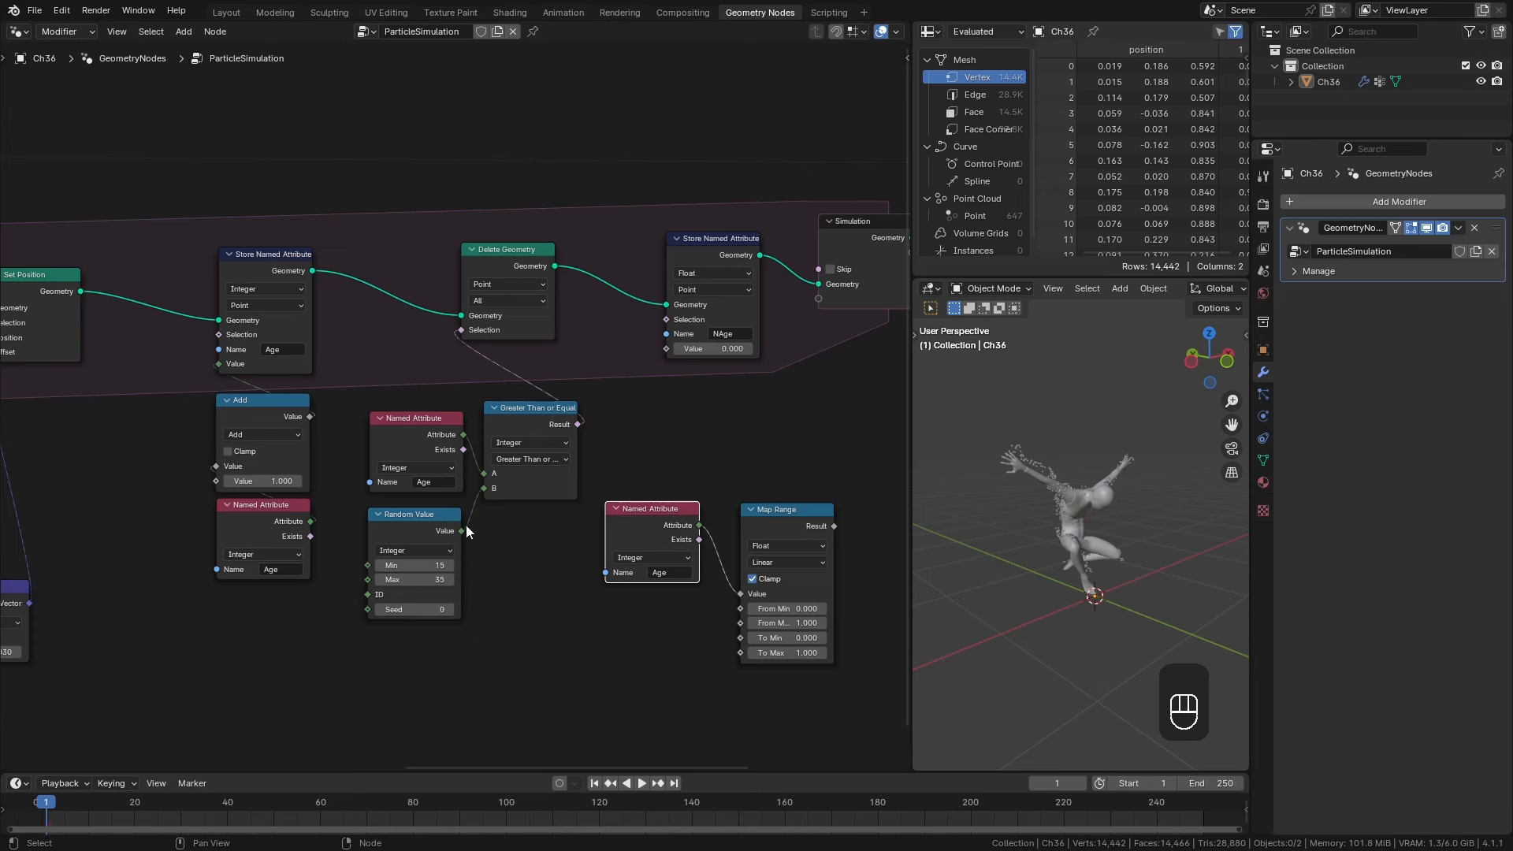
Link the Random Value to Map Range's From Max and Map Range's Result to the NAge Value, rerouting the From Max link.
left_click_drag(466, 525, 637, 449)
left_click_drag(678, 627, 748, 627)
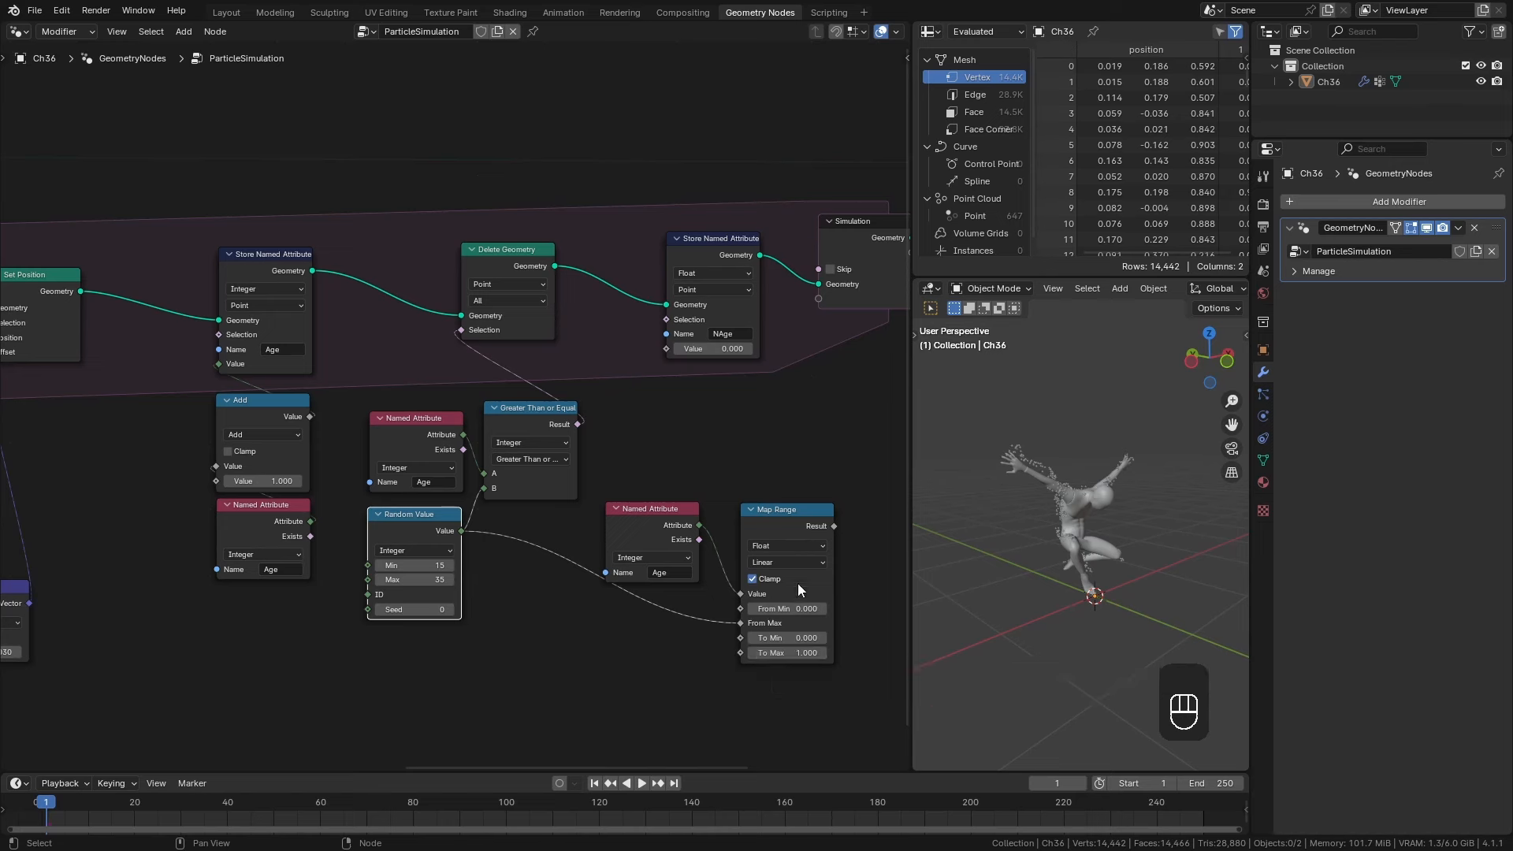
left_click_drag(798, 583, 778, 583)
left_click_drag(814, 525, 666, 348)
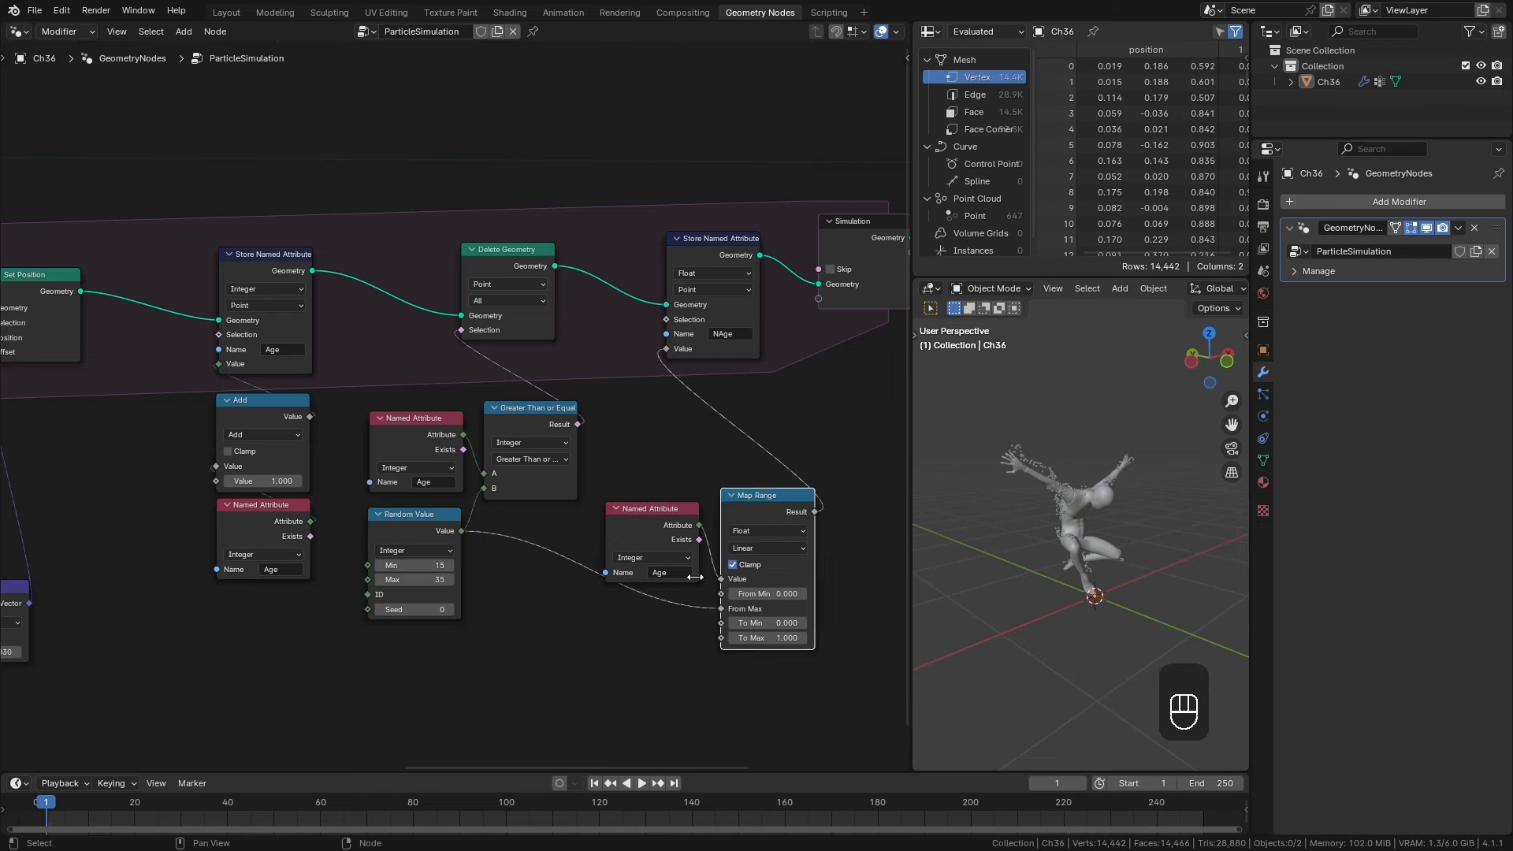
key("g")
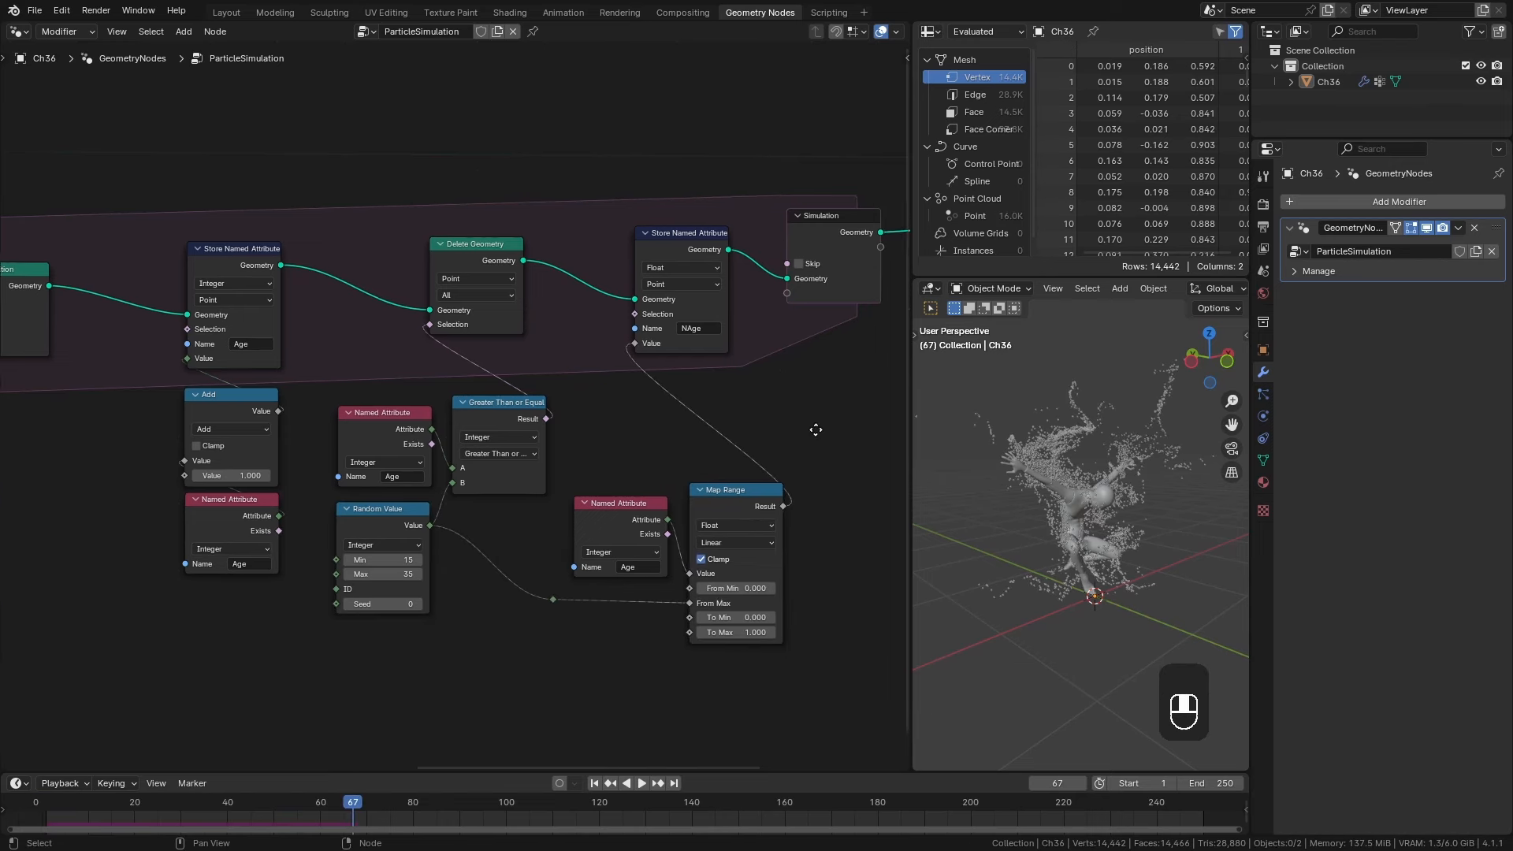
Duplicate a Named Attribute node below Set Point Radius and make it read the float NAge attribute.
middle_click_drag(816, 430, 527, 442)
key("shift+d")
left_click(662, 486)
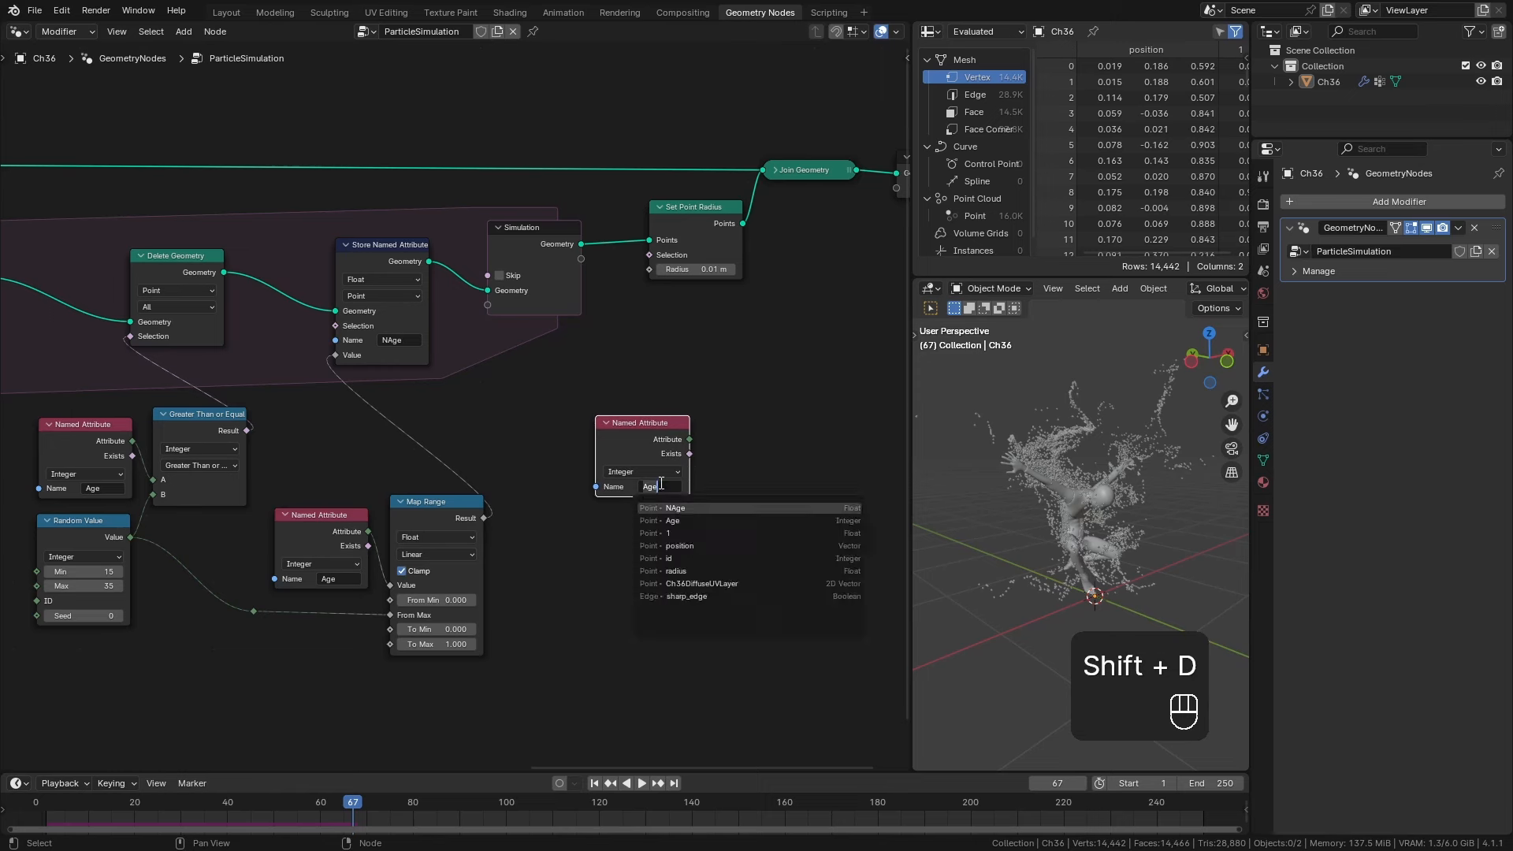
left_click(701, 510)
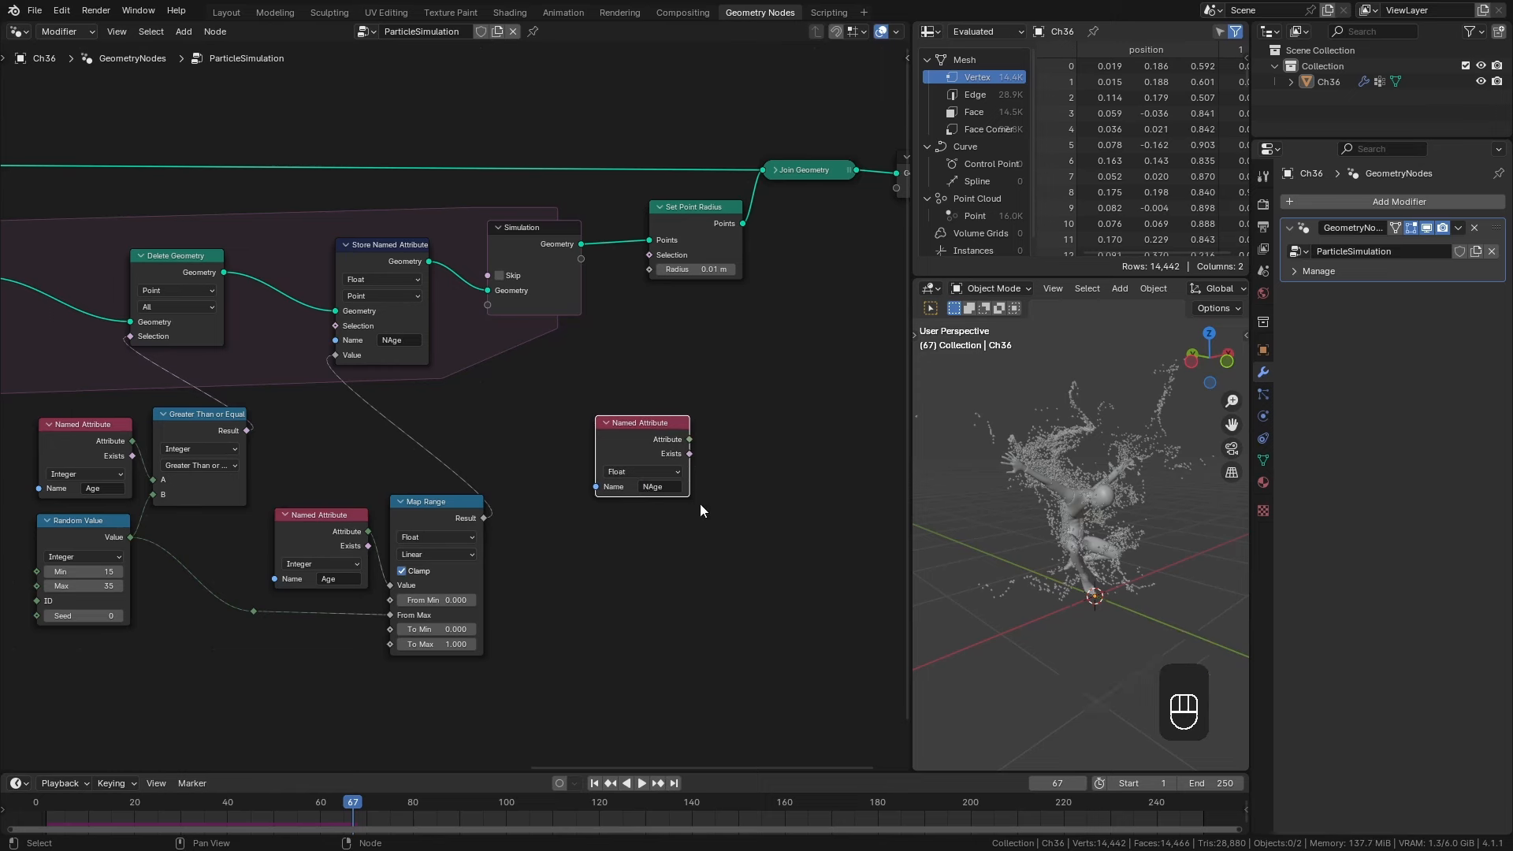
Preview the Set Point Radius points with NAge in a Viewer node, play the simulation to inspect their shading, and return to frame 1.
left_click(698, 209, "ctrl+shift")
left_click(657, 432, "ctrl+shift")
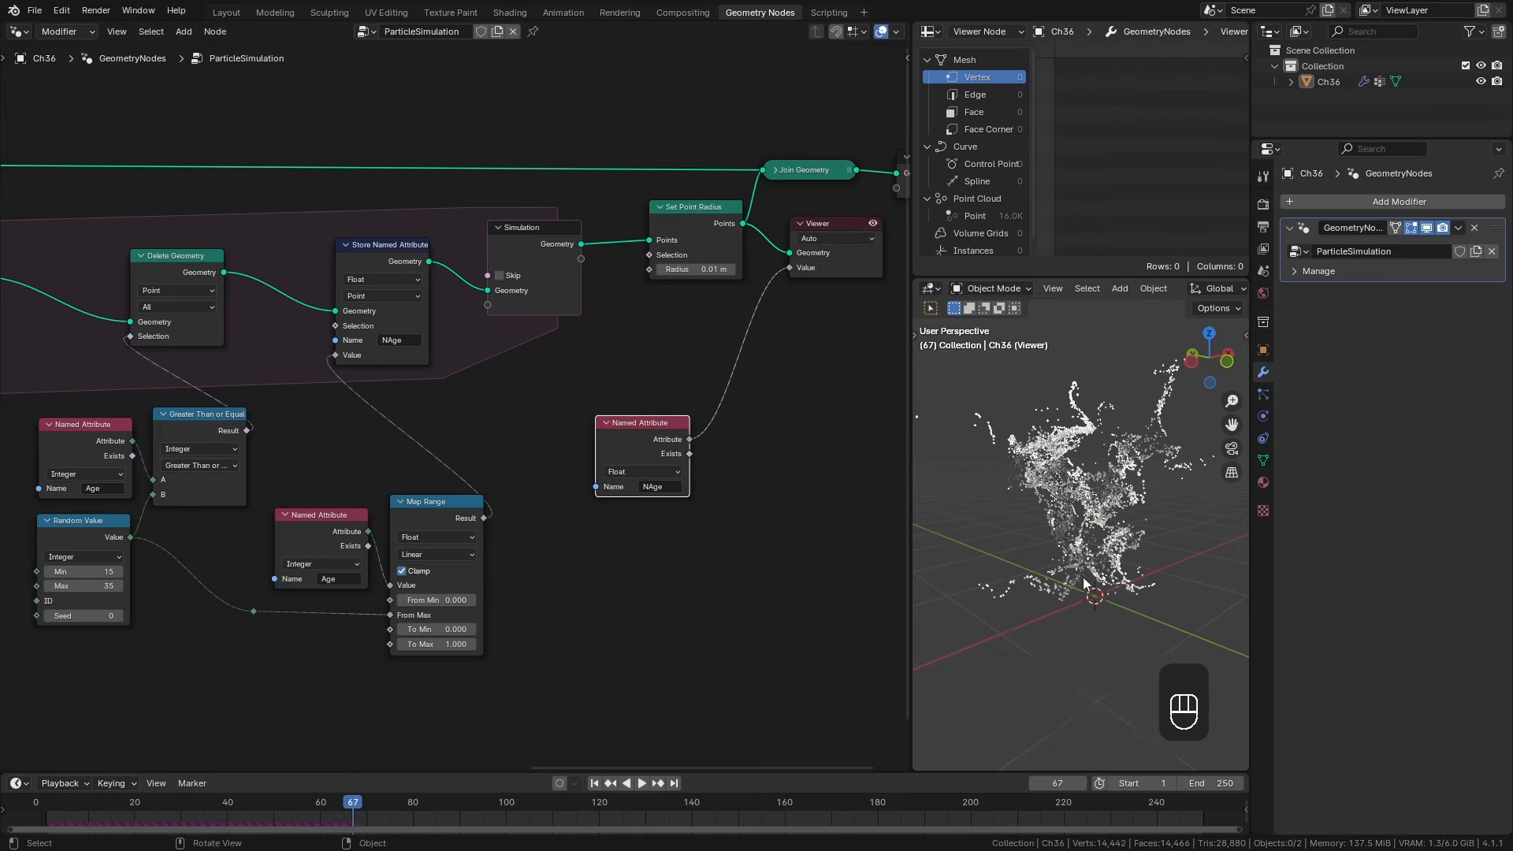
scroll(1082, 536, "up", 4)
middle_click_drag(1082, 537, 1081, 585)
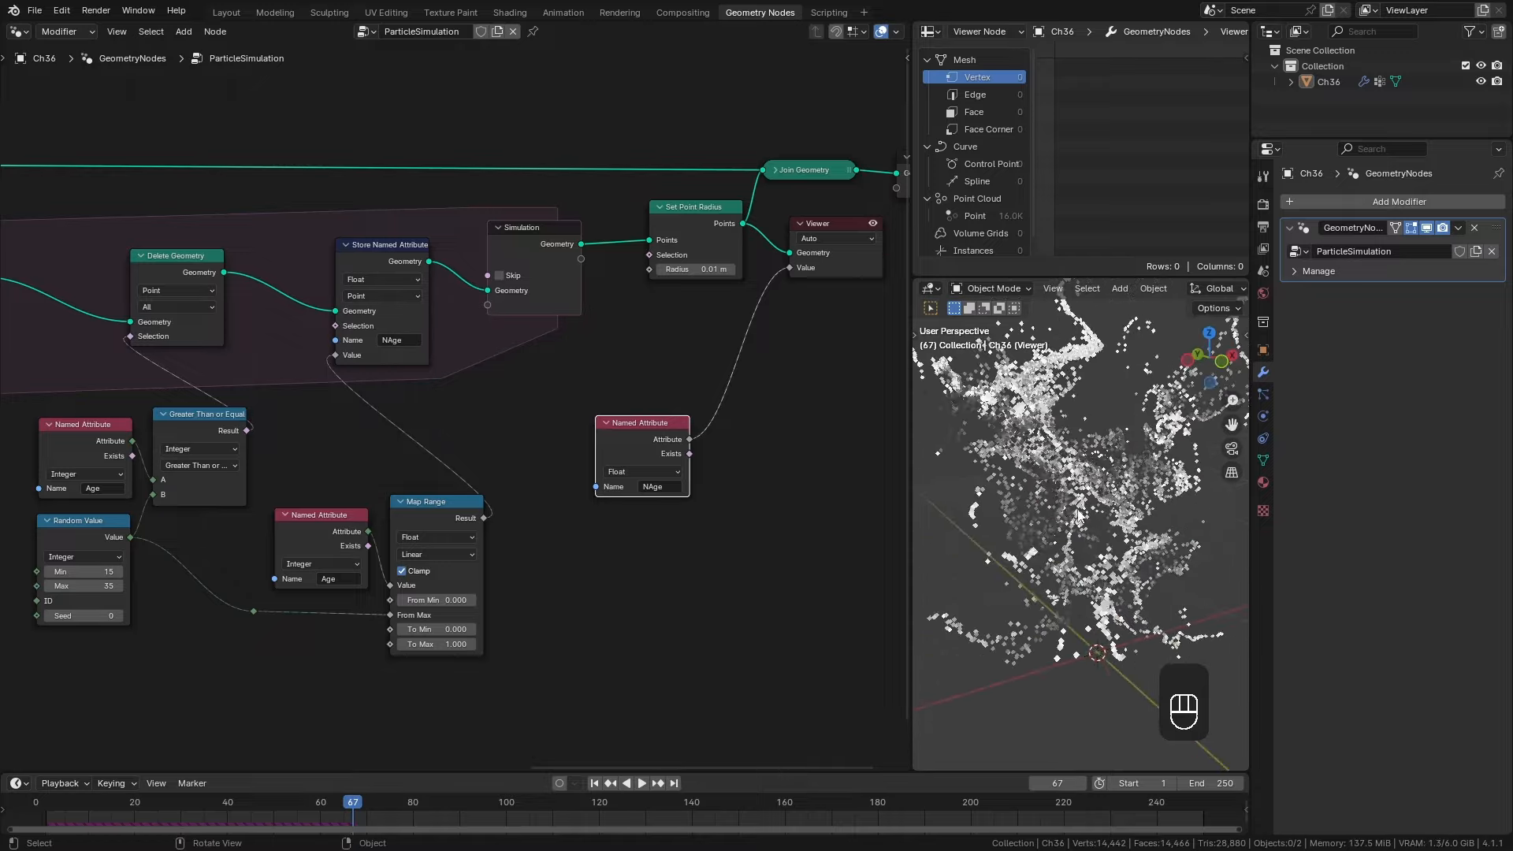
key("space")
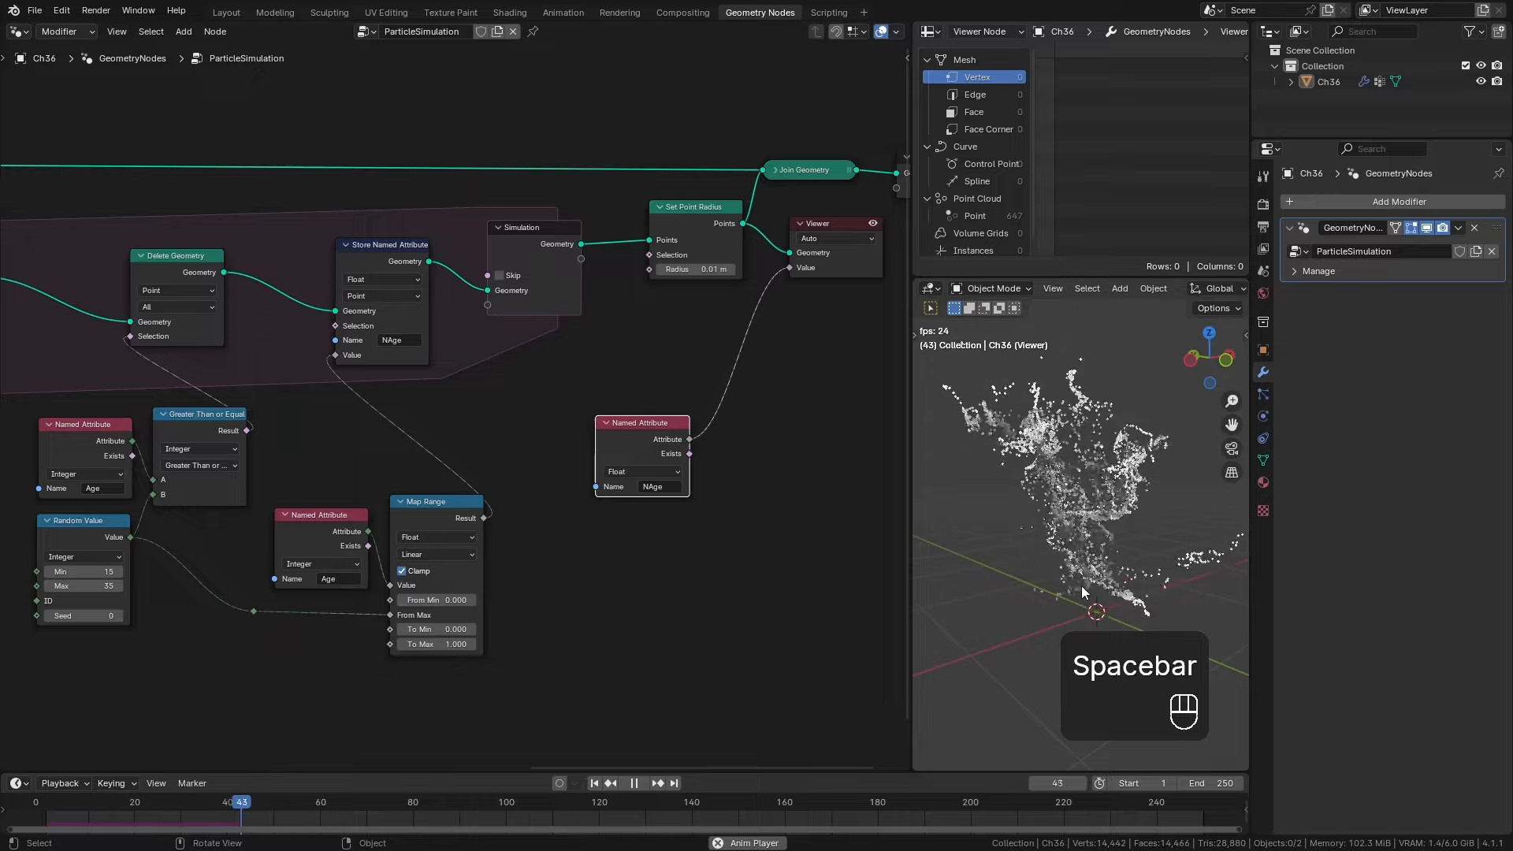
middle_click_drag(1100, 590, 1062, 615)
key("space")
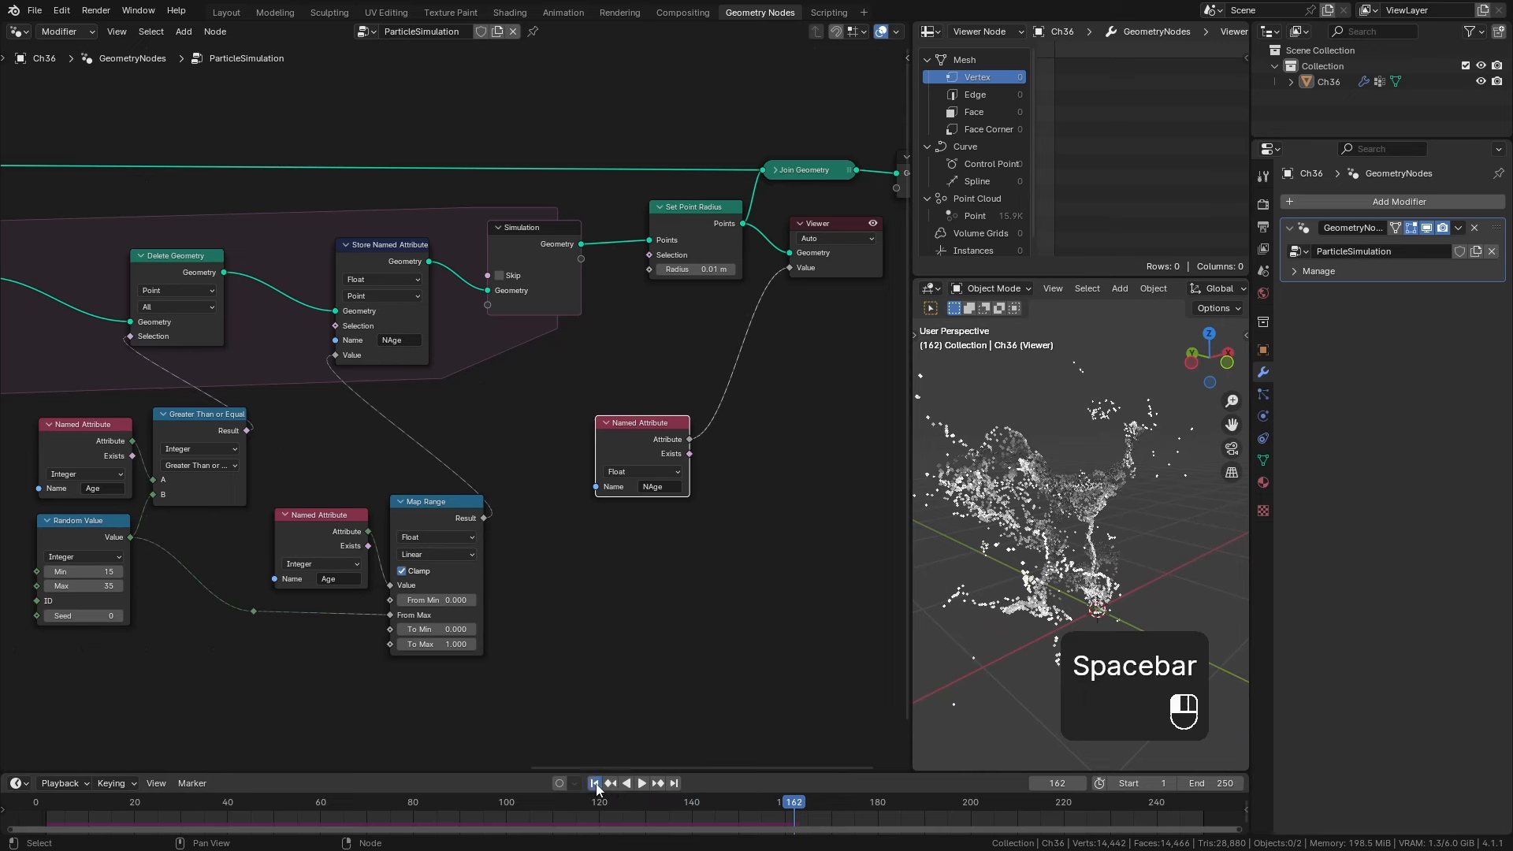
left_click(594, 783)
Set the animation's end frame to 100.
left_click(1211, 784)
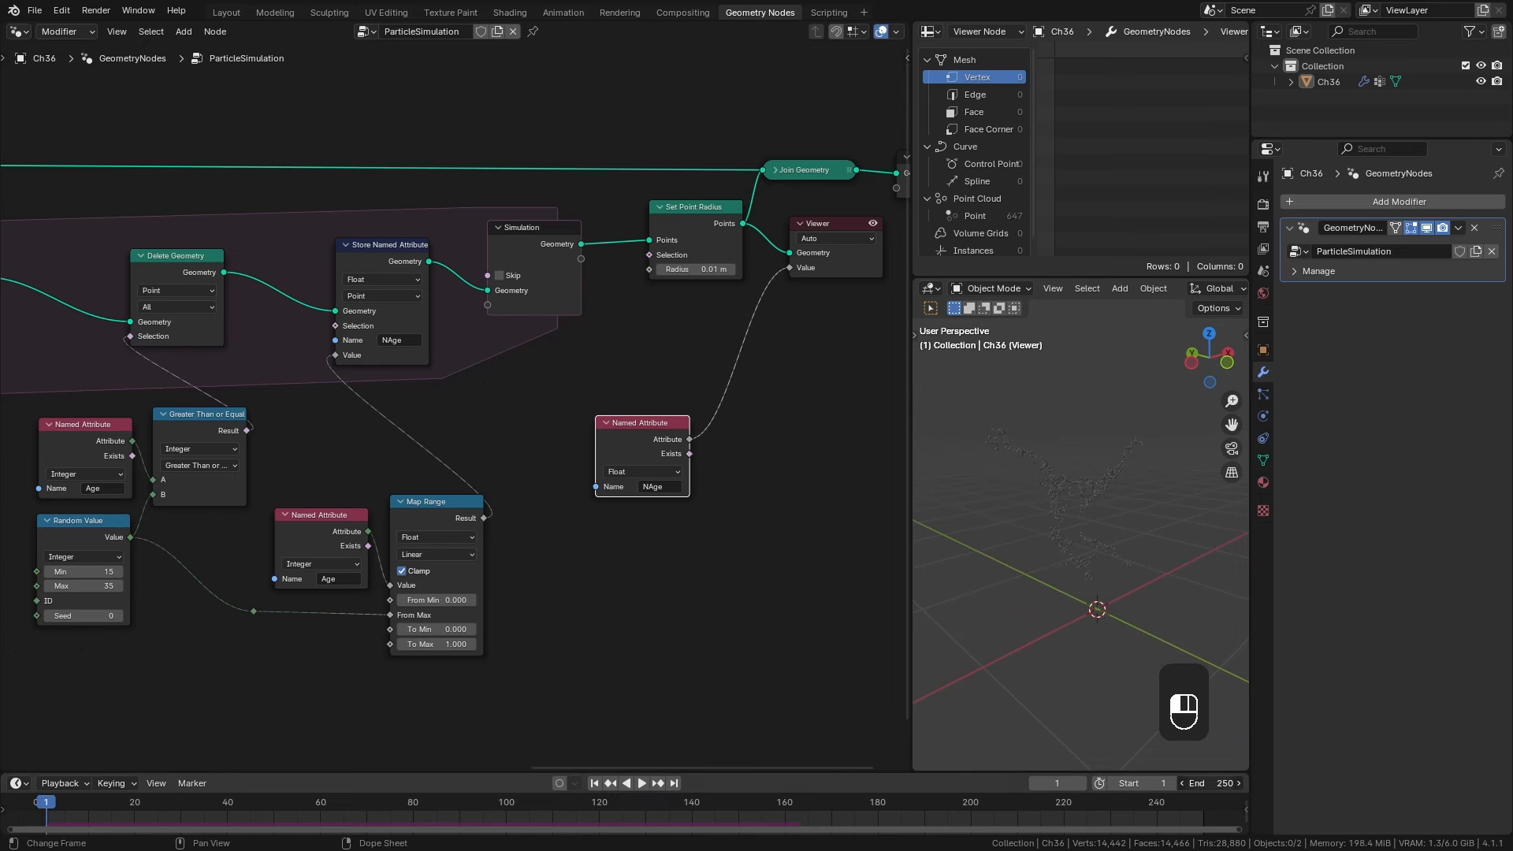
type("100")
key("Return")
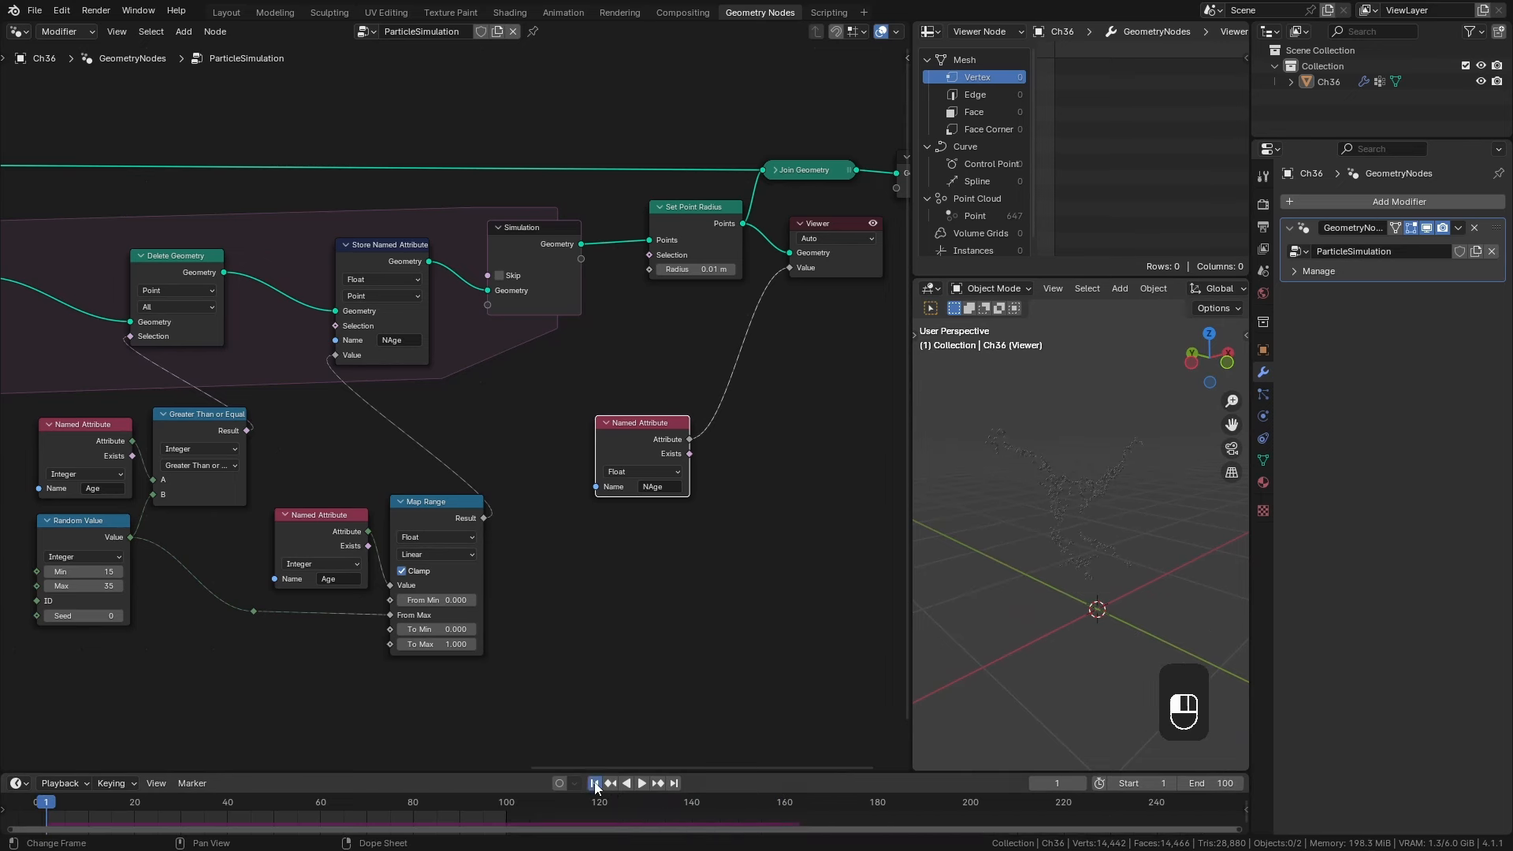
Delete the Viewer node and move the NAge Named Attribute node over beneath the first noise chain.
left_click(819, 223)
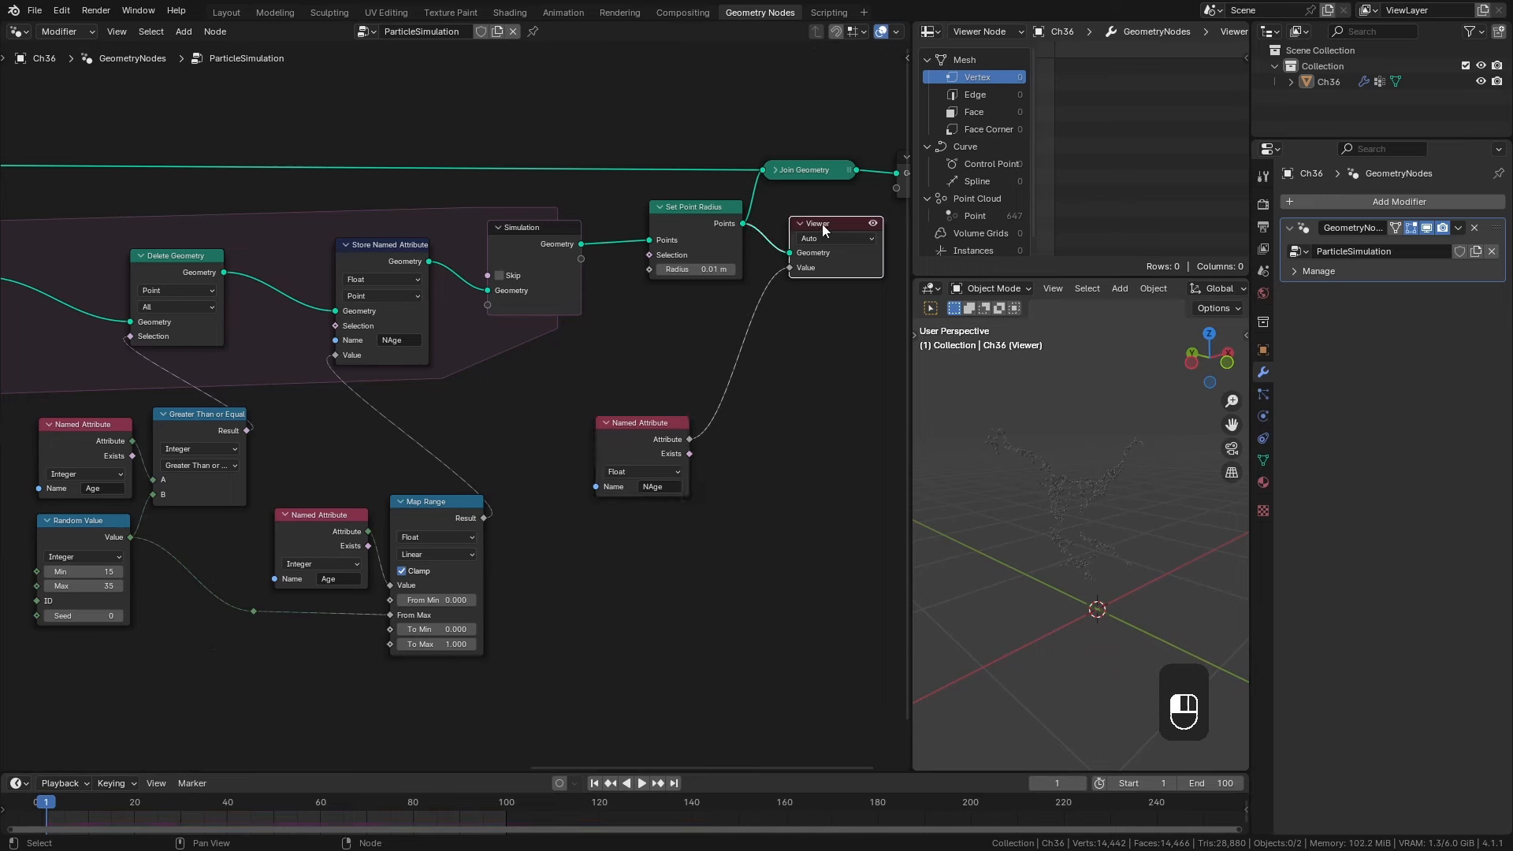
key("x")
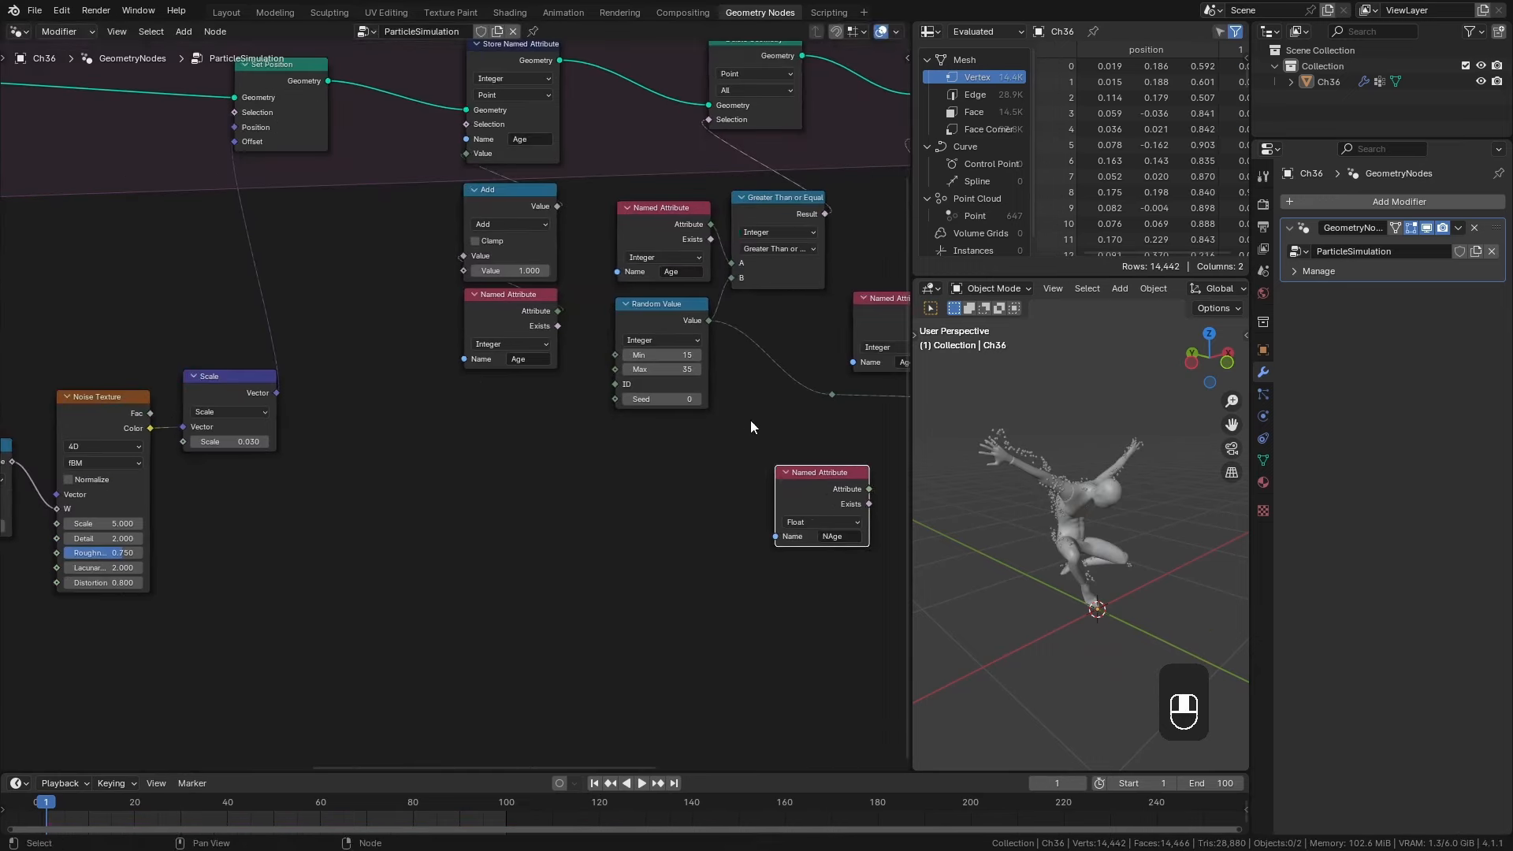
left_click_drag(819, 474, 285, 591)
scroll(550, 603, "down", 1)
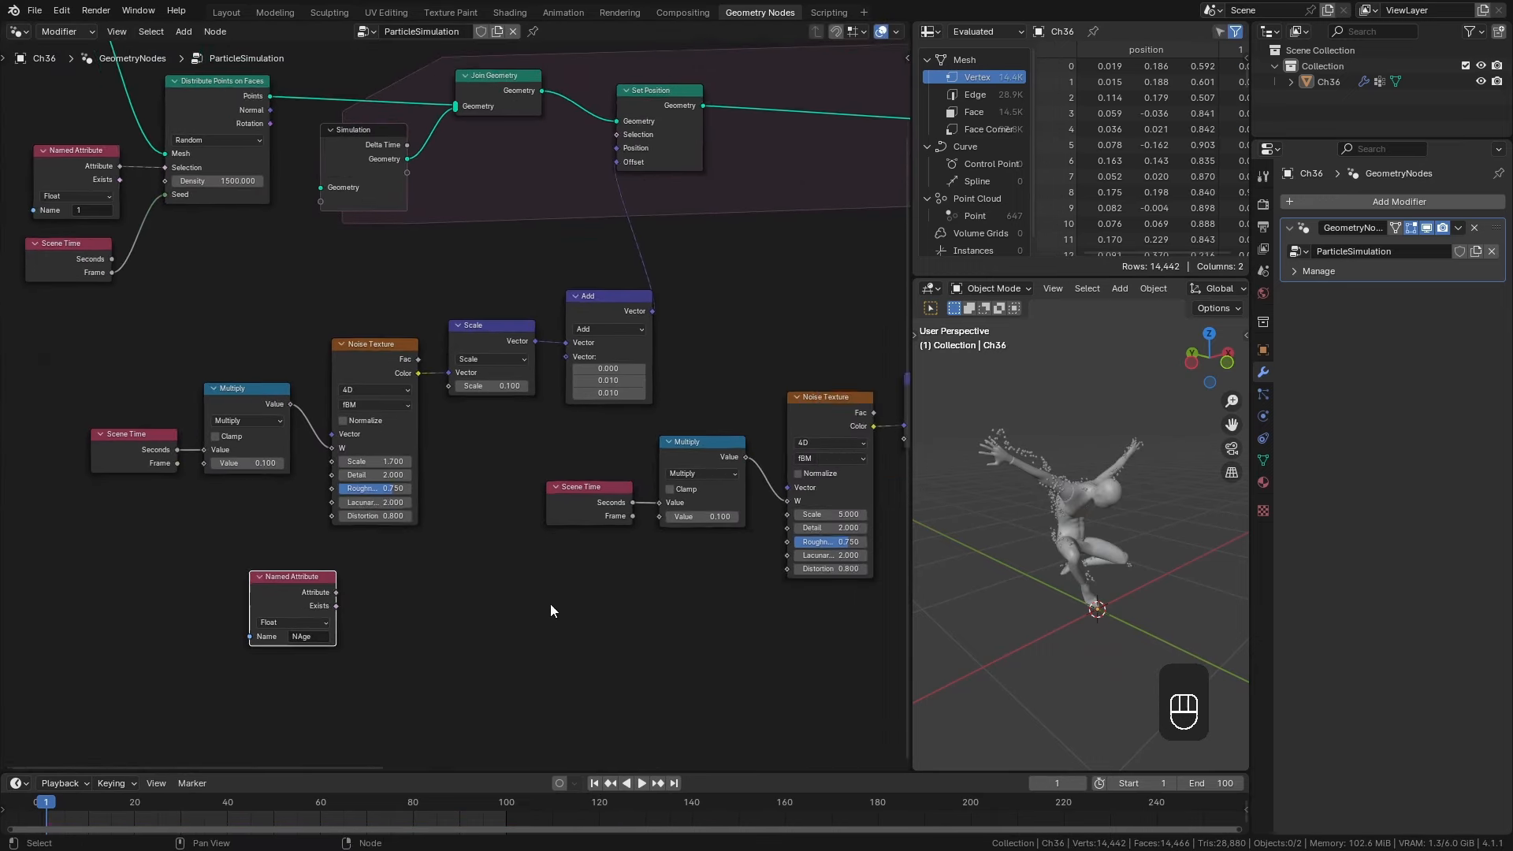
middle_click_drag(550, 604, 642, 612)
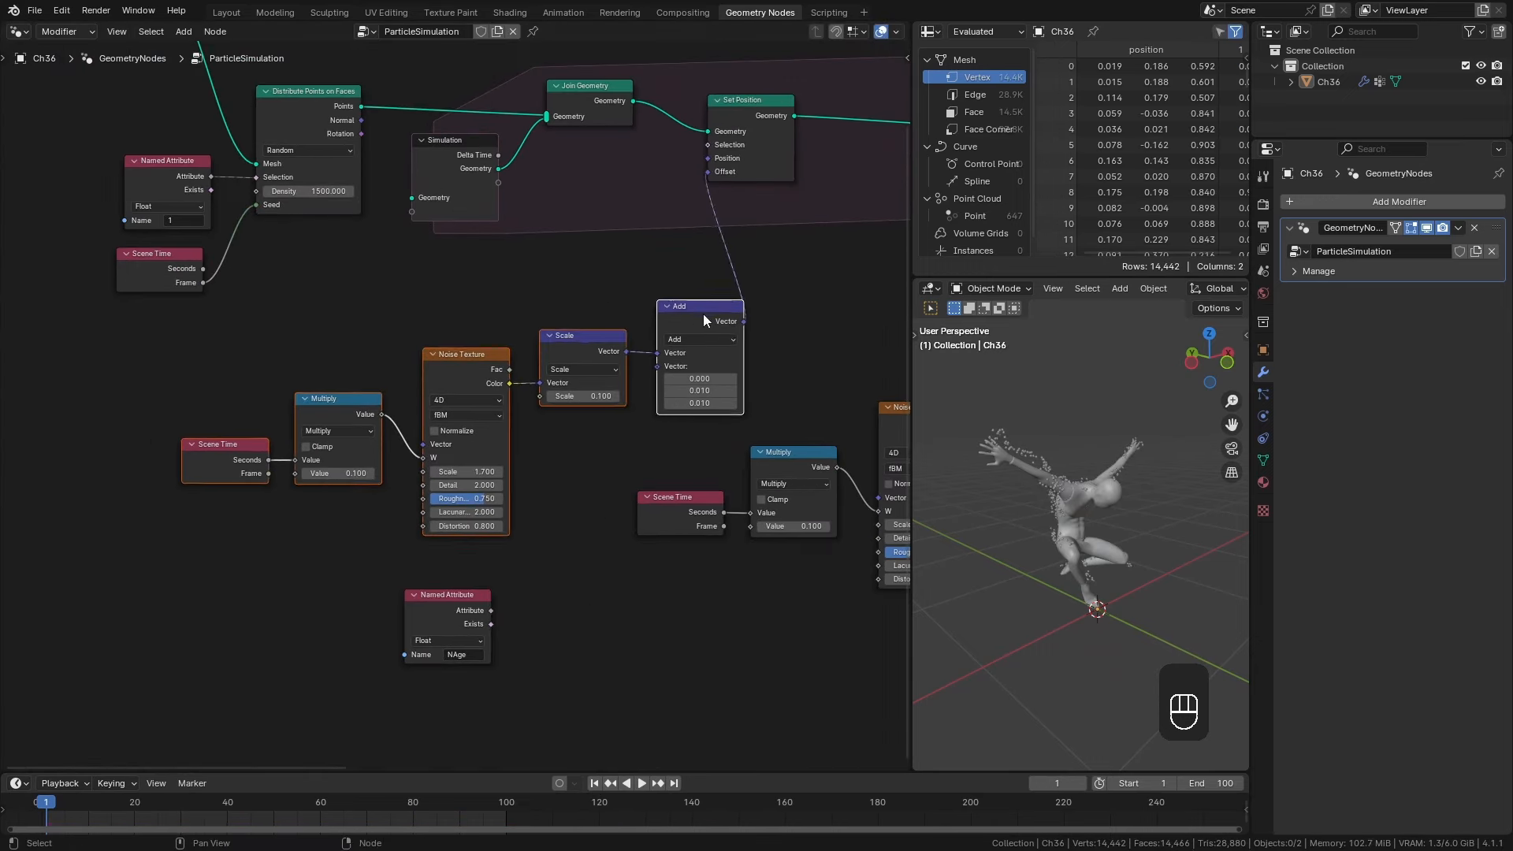
Rearrange the noise node chains to free space before Set Position, and place the NAge Named Attribute node beneath the vector Add node.
left_click_drag(706, 321, 490, 366)
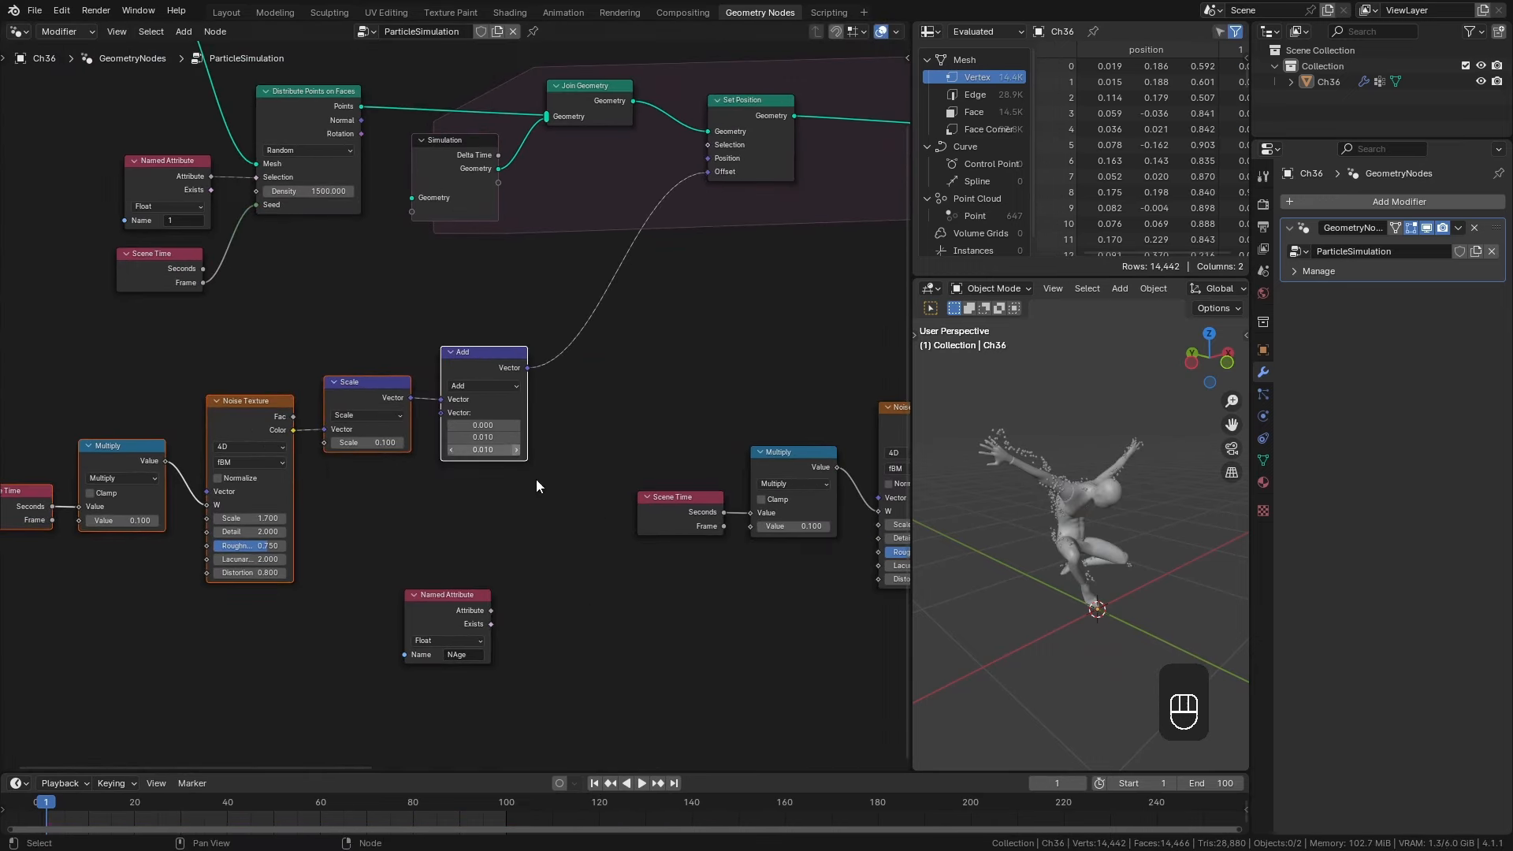
scroll(670, 589, "down", 1)
middle_click_drag(669, 589, 343, 518)
left_click_drag(344, 519, 670, 355)
left_click_drag(665, 360, 678, 539)
middle_click_drag(355, 528, 586, 566)
scroll(586, 565, "up", 3)
left_click_drag(340, 567, 390, 489)
middle_click_drag(394, 473, 489, 479)
Insert a vector Scale node between Add and Set Position's Offset, and drive its Scale with the NAge attribute.
left_click_drag(513, 323, 641, 328)
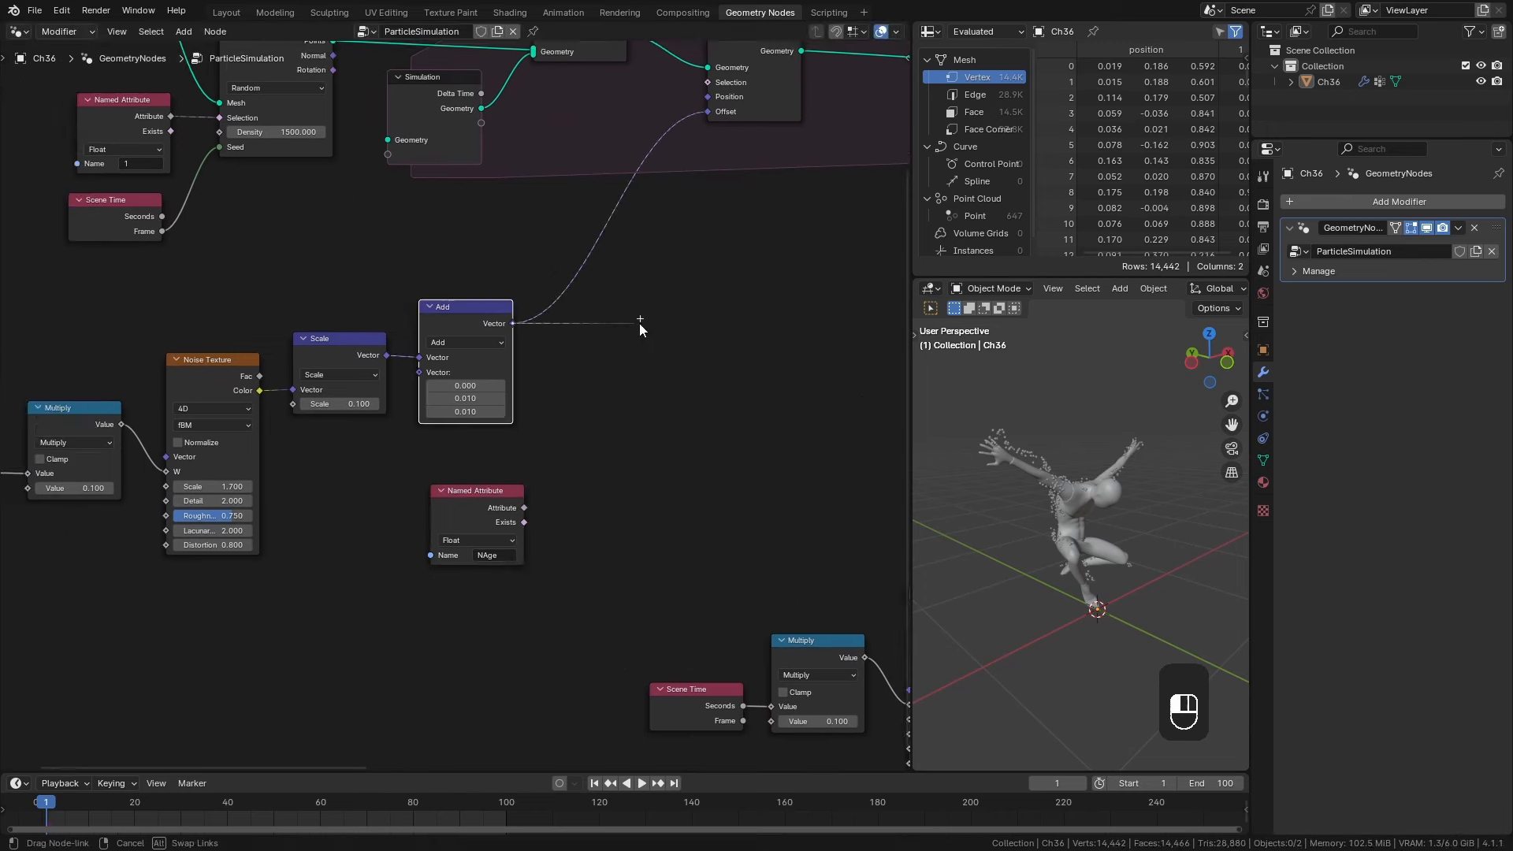
type("sca")
left_click(734, 497)
left_click(698, 305)
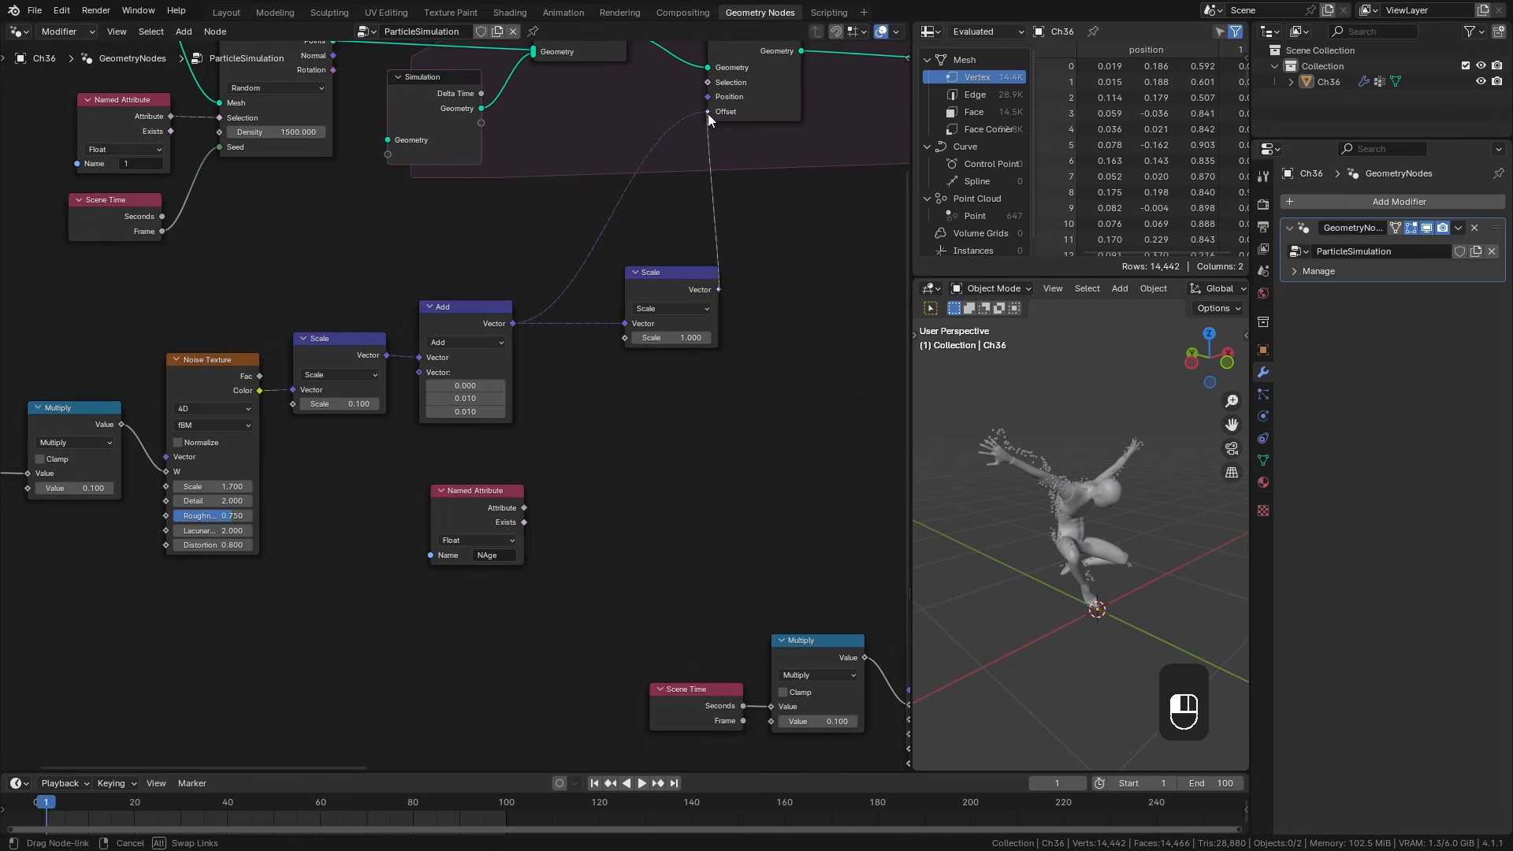
left_click_drag(708, 111, 737, 289)
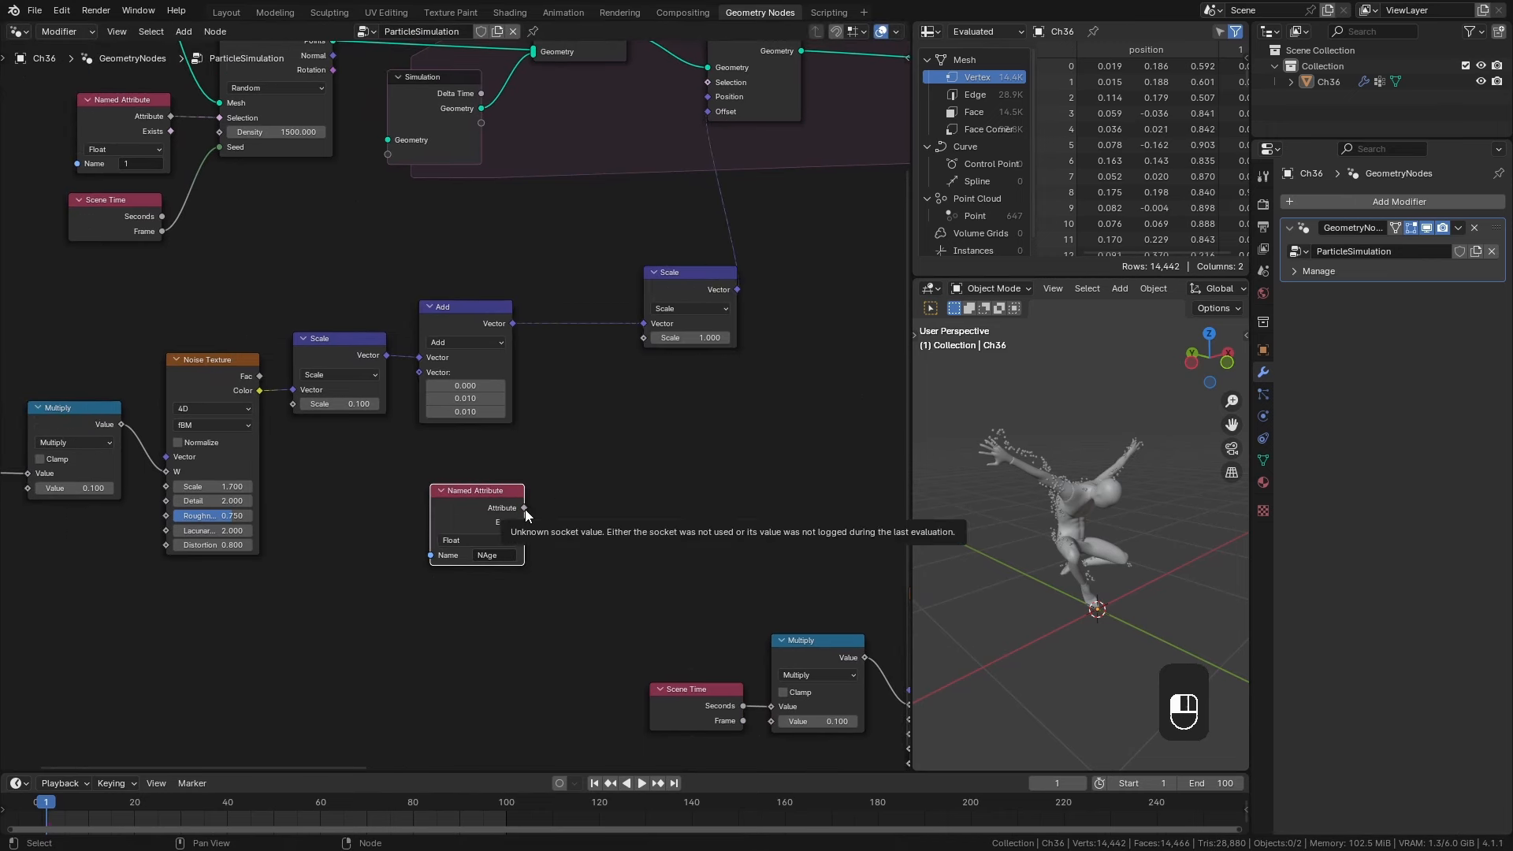
left_click_drag(524, 507, 646, 341)
middle_click_drag(1056, 552, 1092, 570)
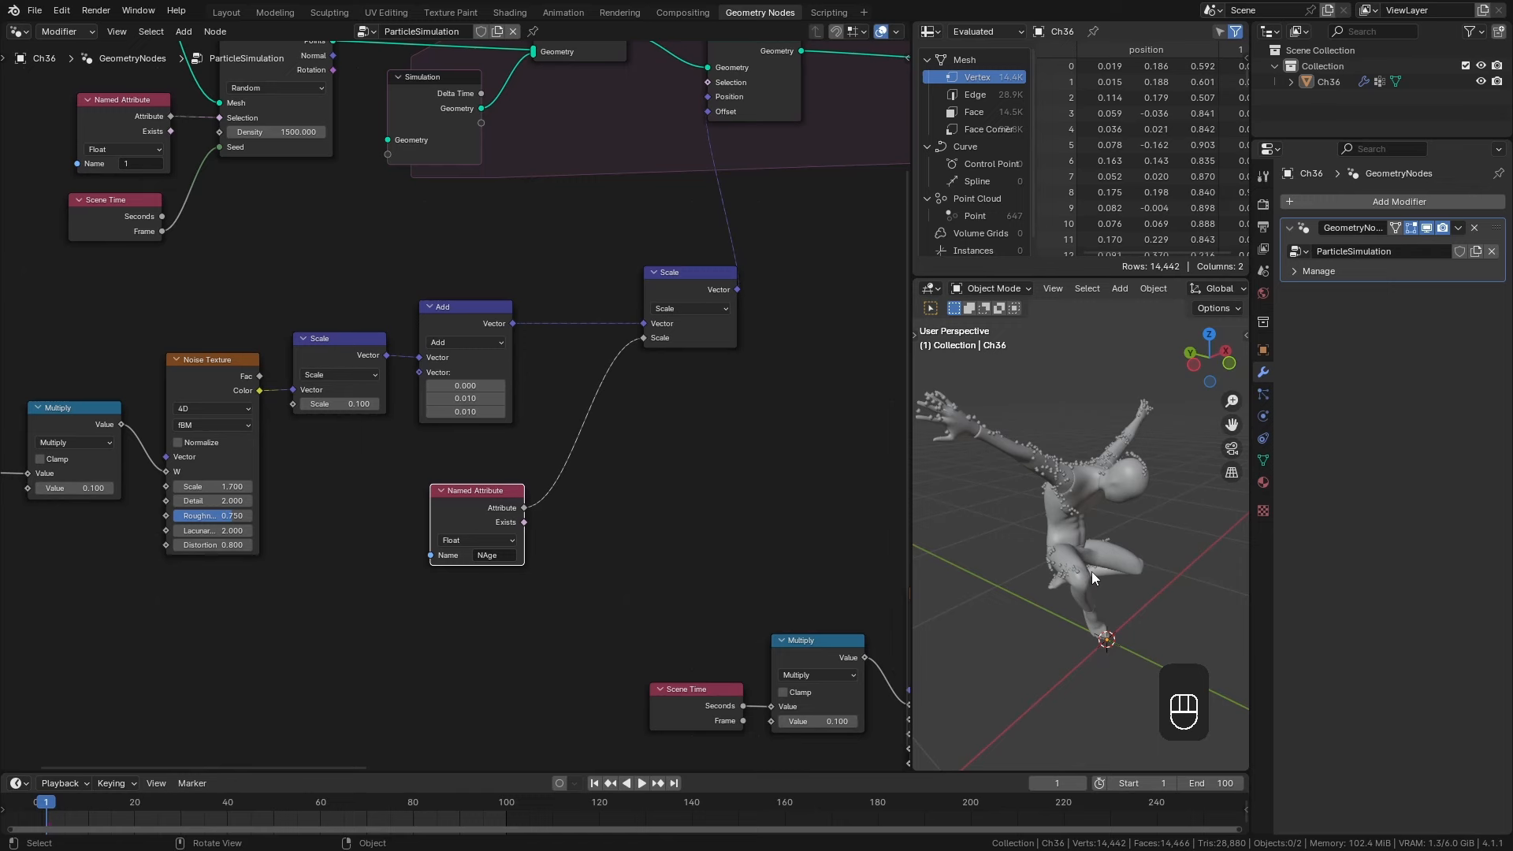
Play the simulation to check how NAge scales the particle movement.
key("space")
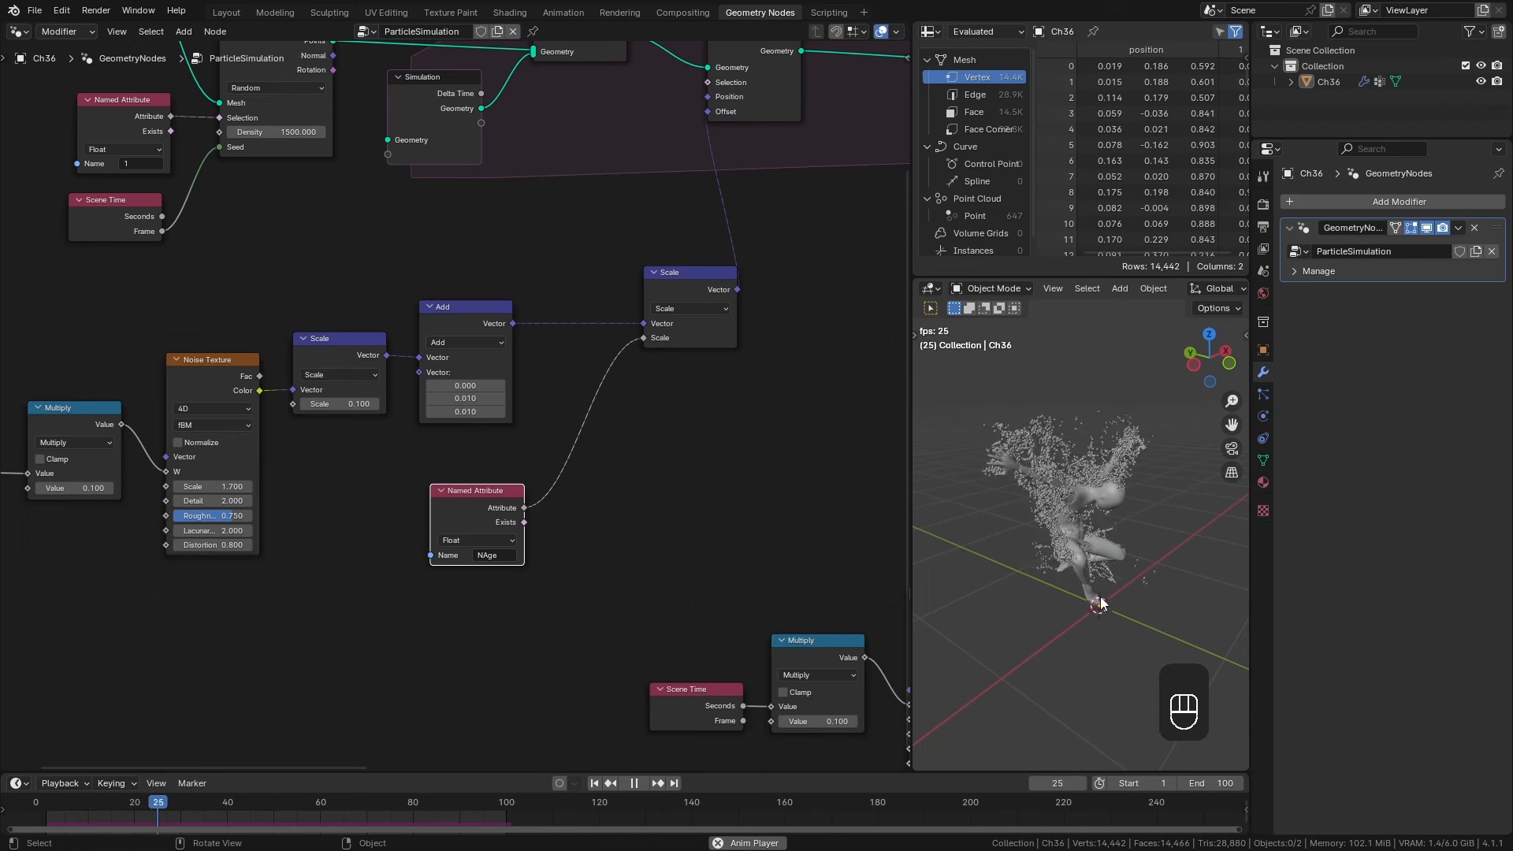
key("space")
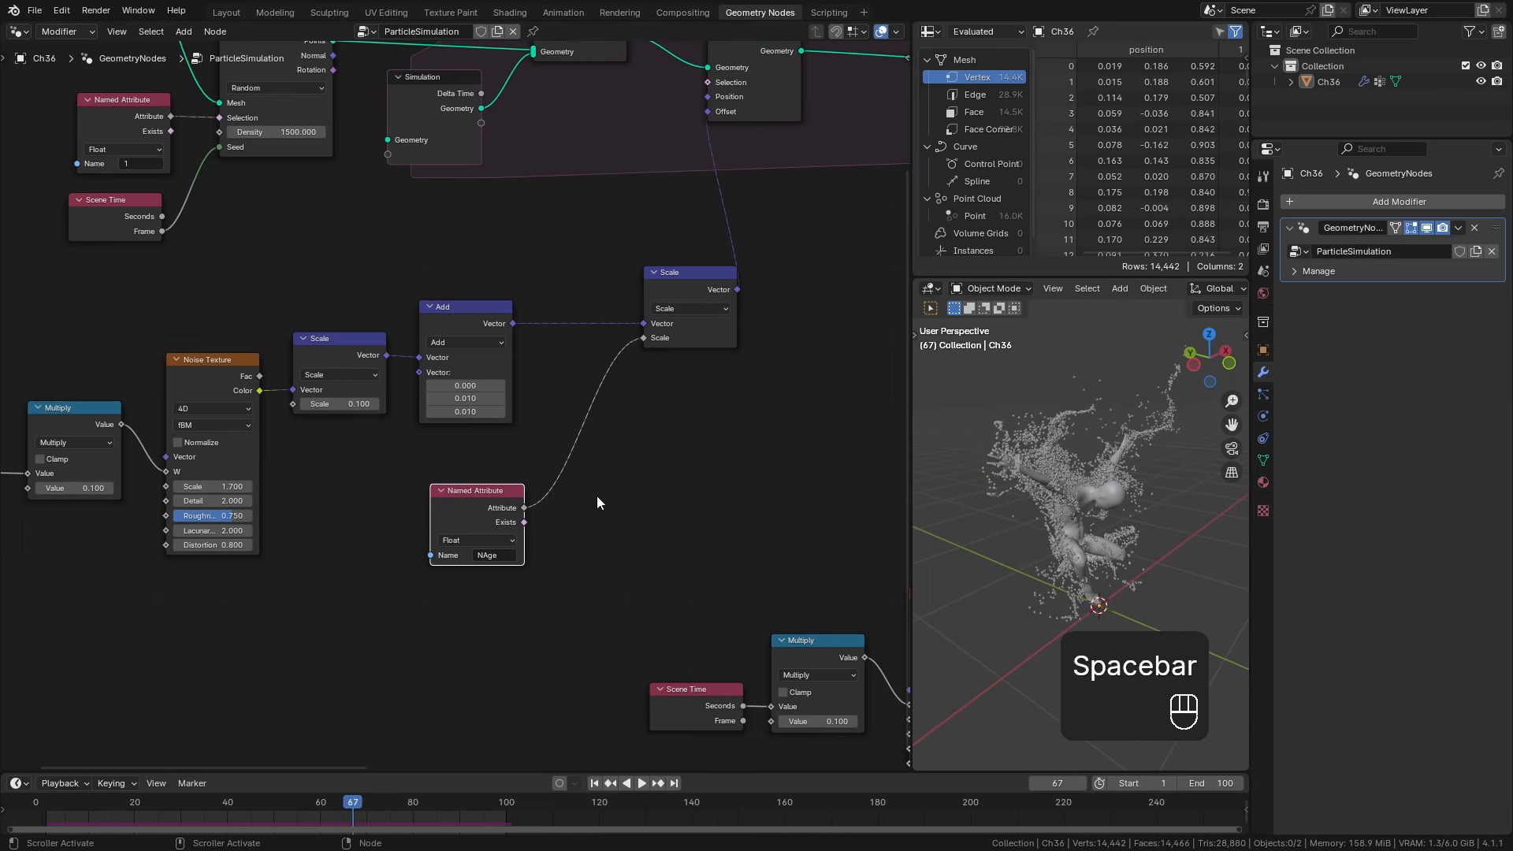
Insert a Float Curve between the NAge attribute and the Scale node's Scale input, and bend it upward through about (0.37, 0.69).
left_click_drag(482, 498, 615, 511)
type("floa")
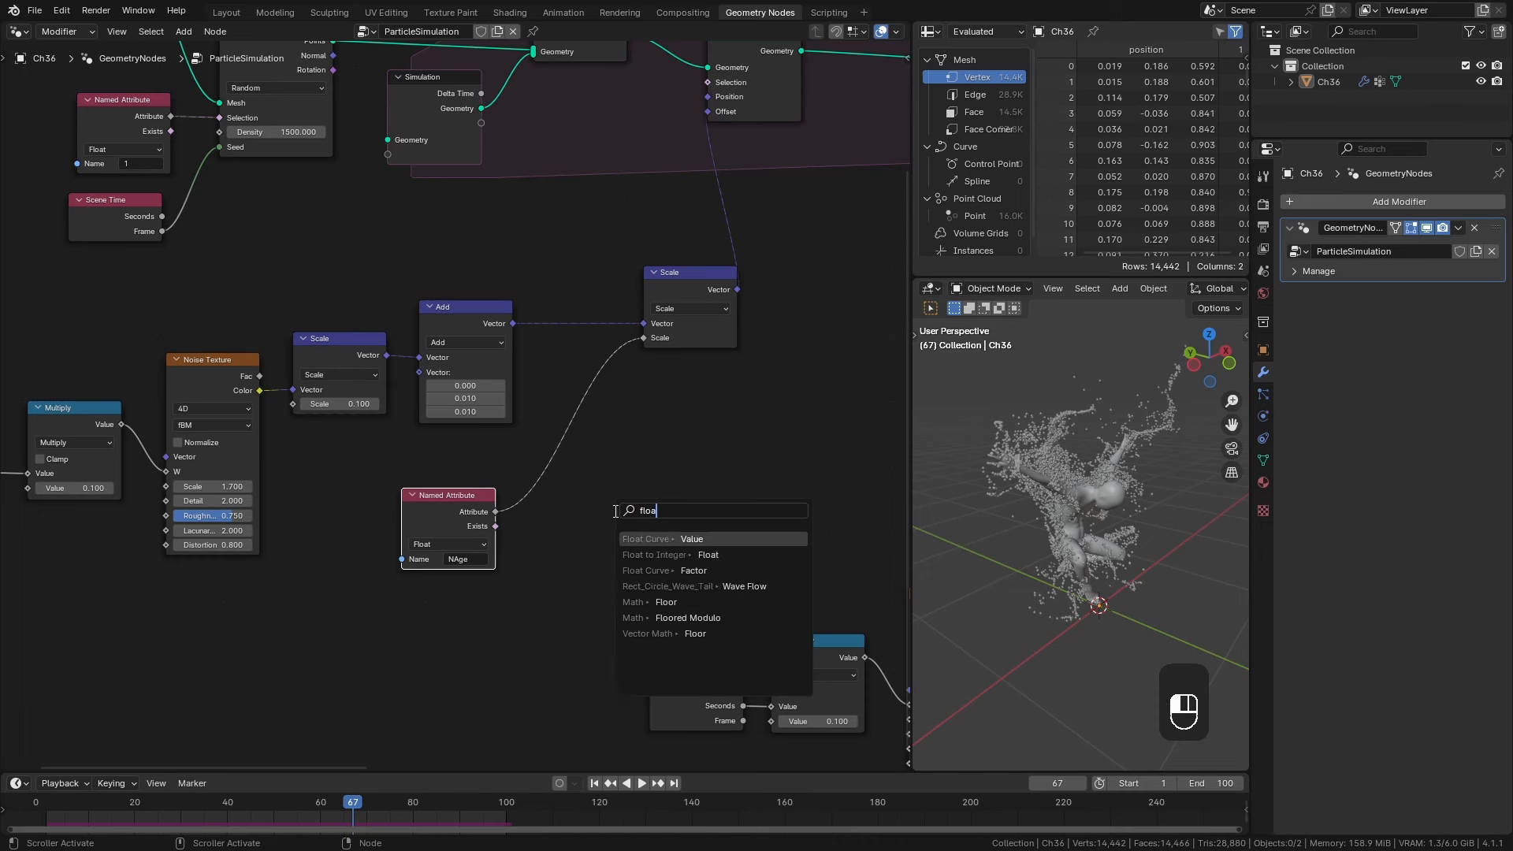
key("Return")
left_click(603, 544)
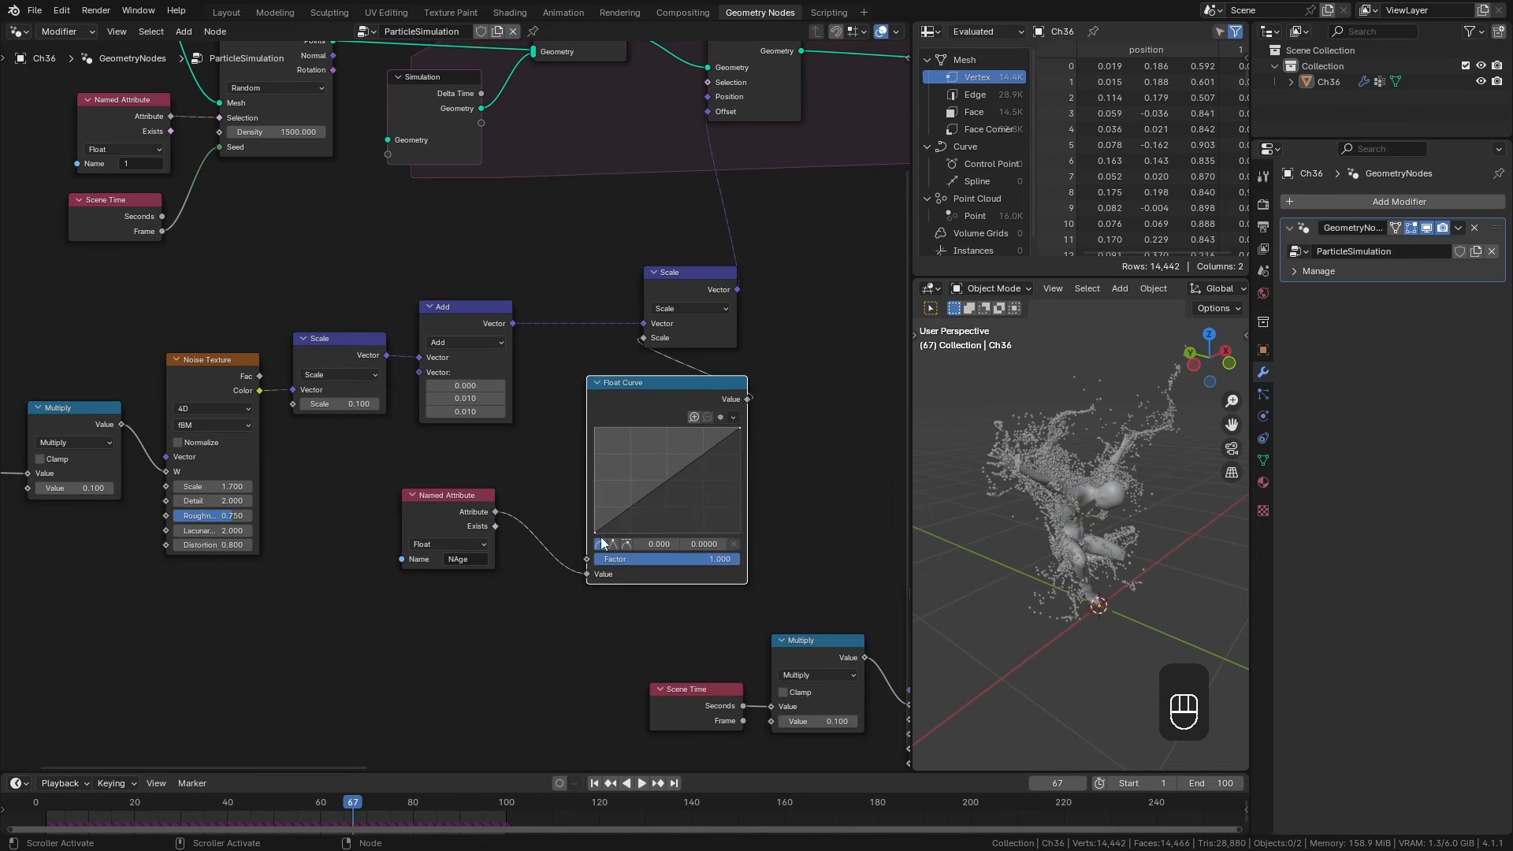
left_click_drag(667, 484, 647, 460)
key("space")
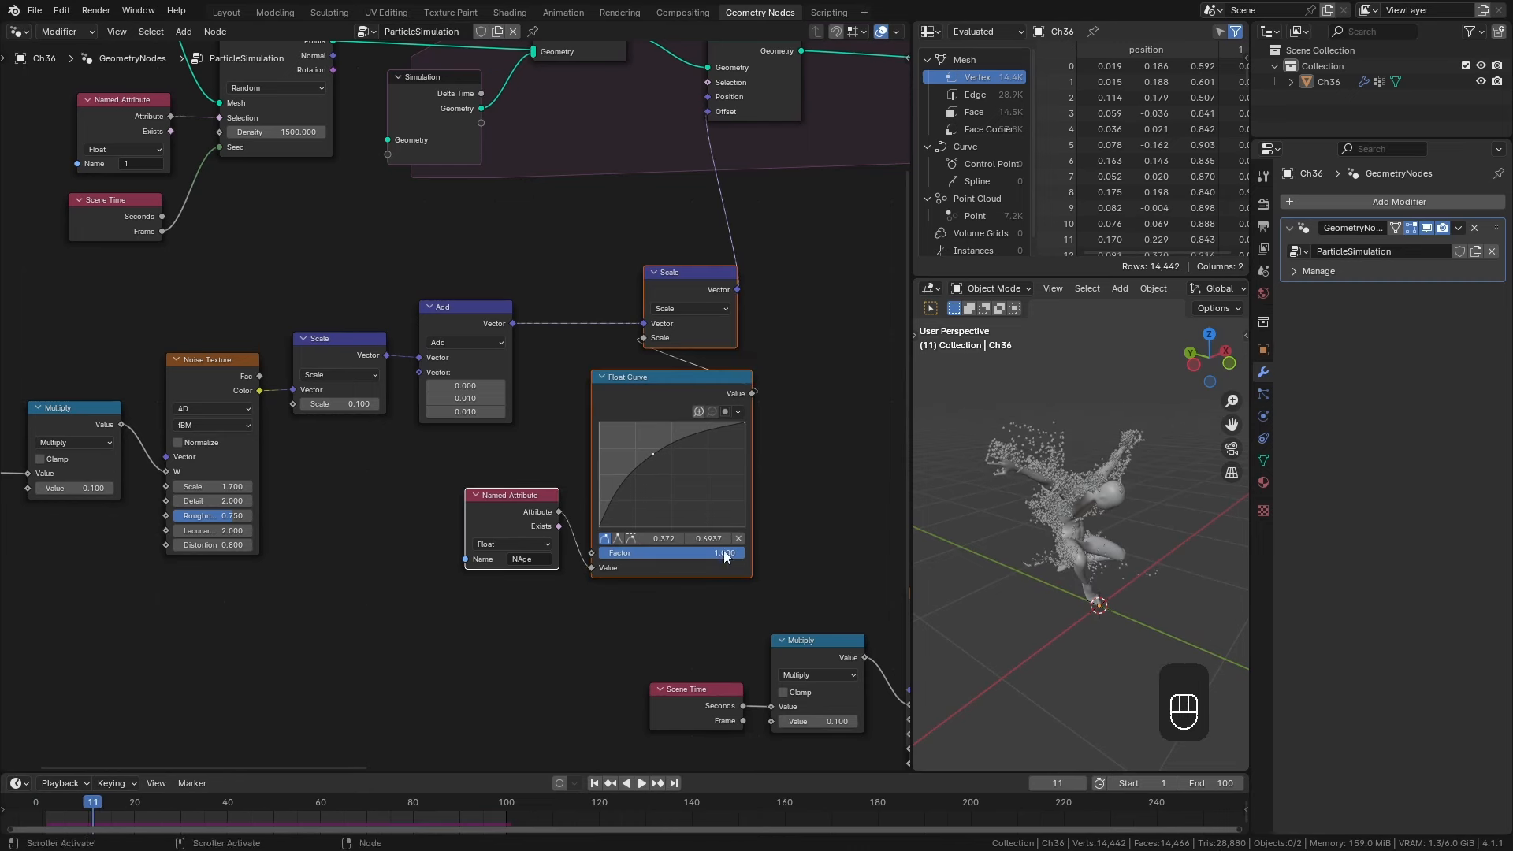
Duplicate the NAge attribute, Float Curve and Scale nodes, insert the copied Scale before the second Set Position's Offset, and play the simulation.
key("ctrl+c")
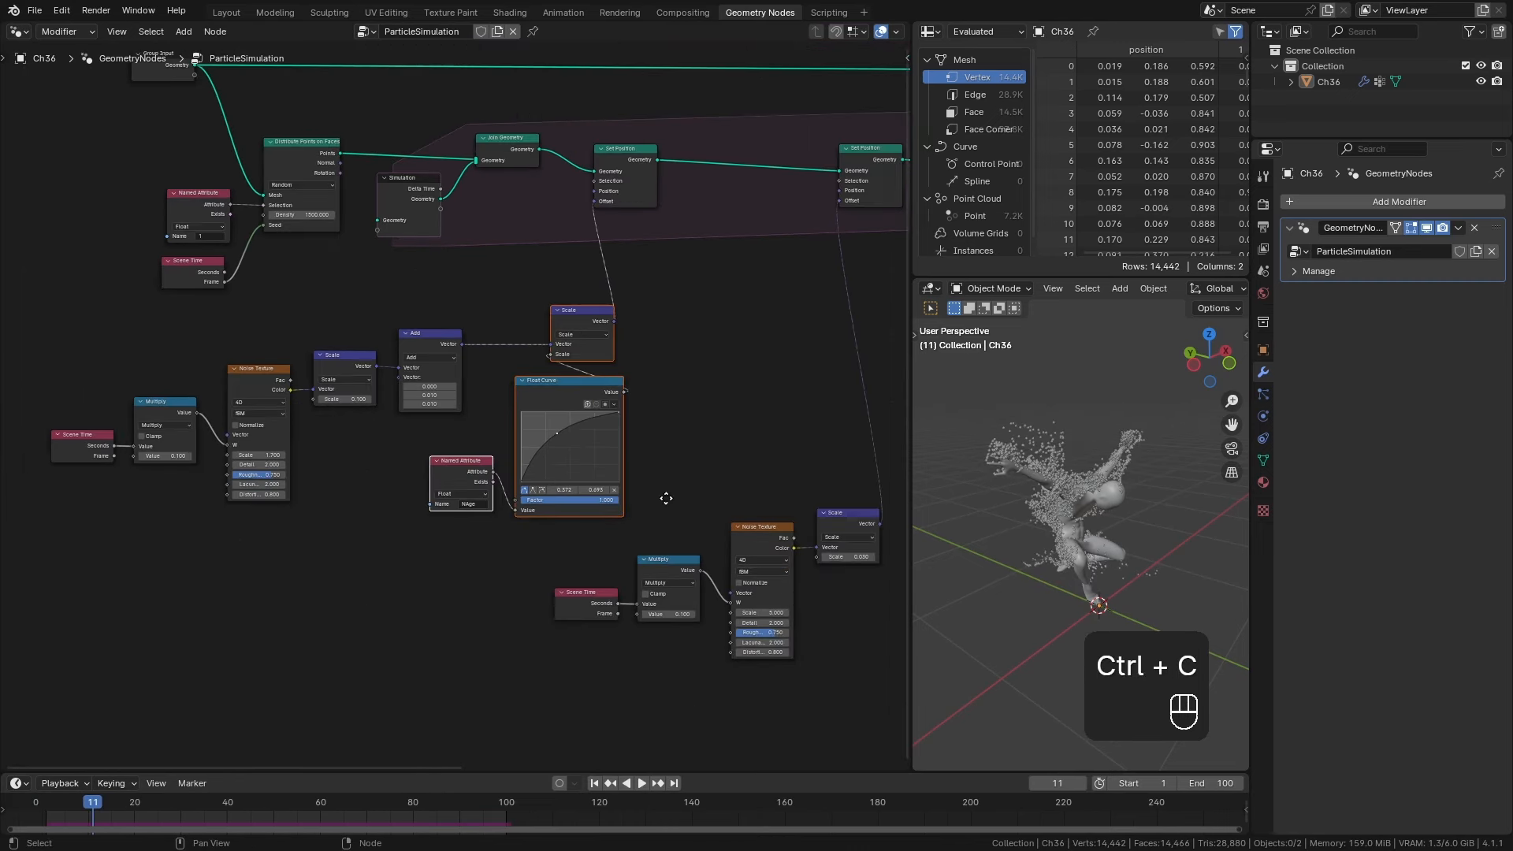
middle_click_drag(590, 454, 212, 359, "shift")
key("shift+d")
left_click(674, 538)
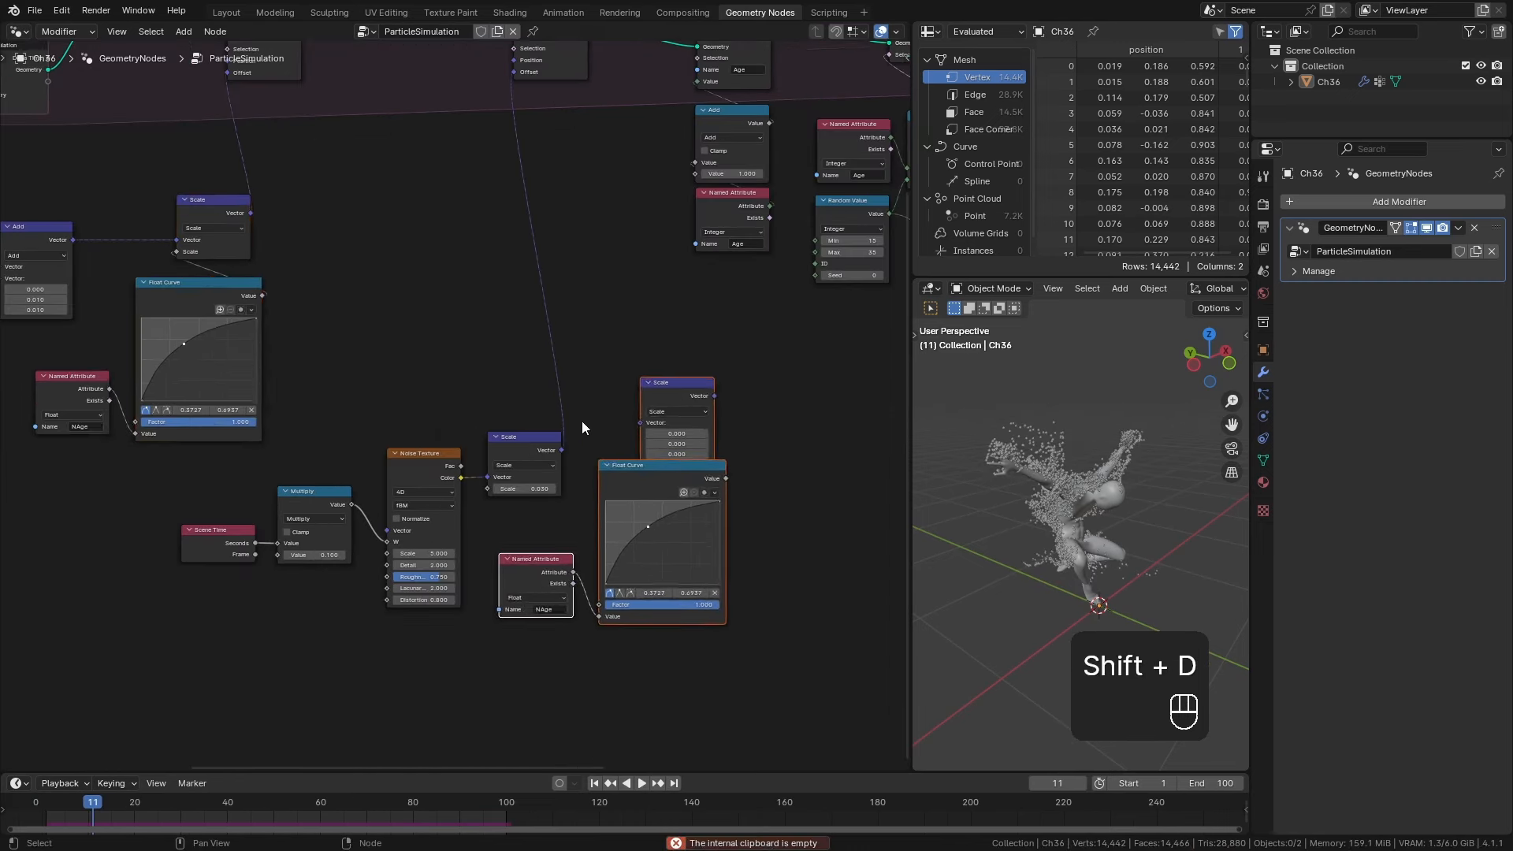
scroll(581, 421, "up", 2)
left_click_drag(579, 452, 670, 424)
left_click_drag(757, 389, 523, 162)
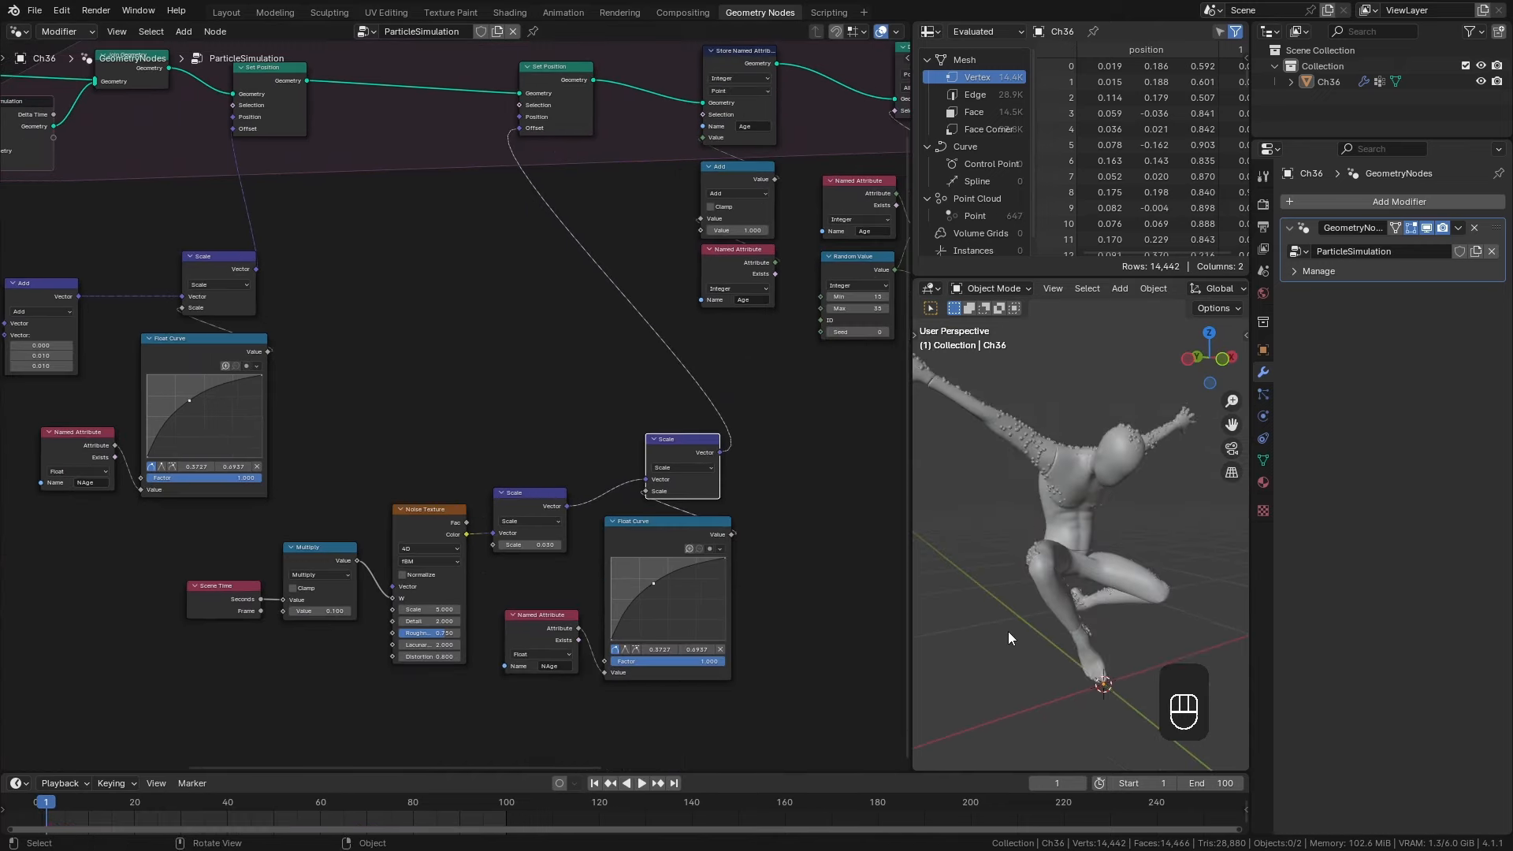
key("space")
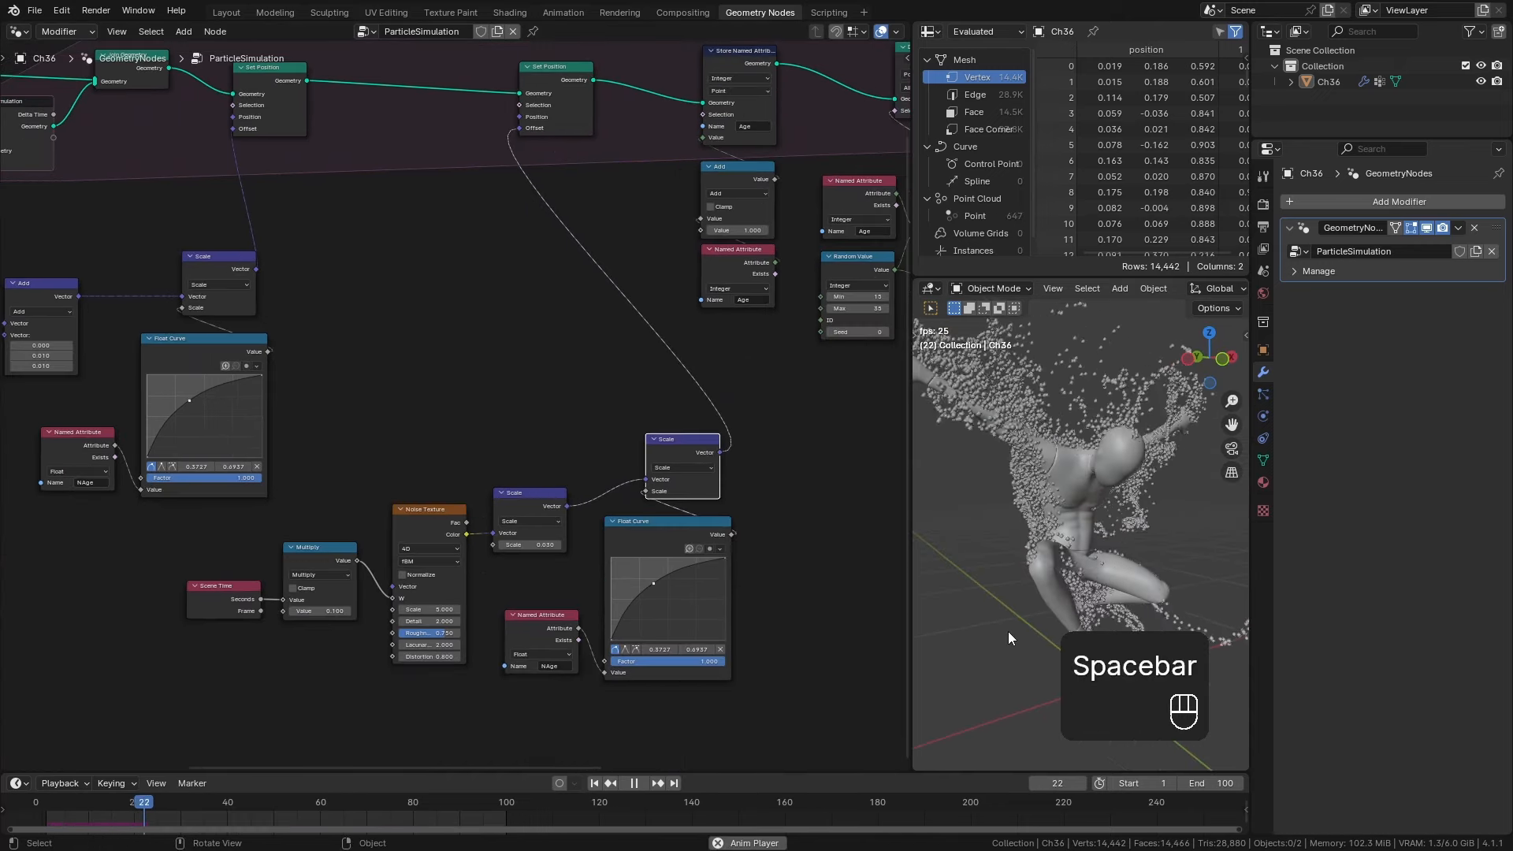
scroll(1028, 639, "down", 2)
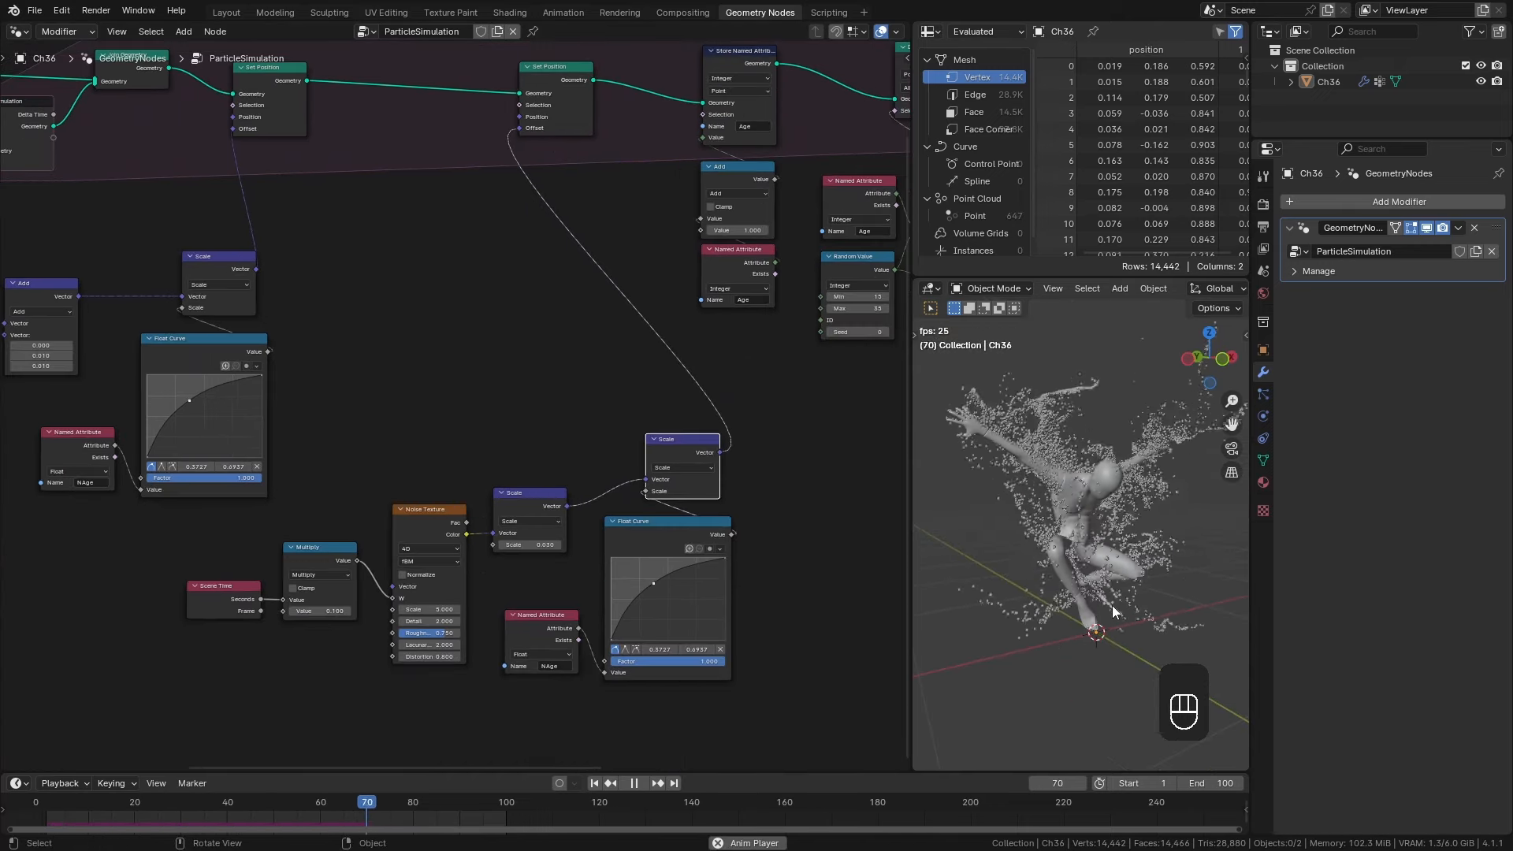
Place a copy of the NAge Named Attribute and Float Curve beneath Set Point Radius, and spread out the output nodes for space.
middle_click_drag(599, 378, 449, 405)
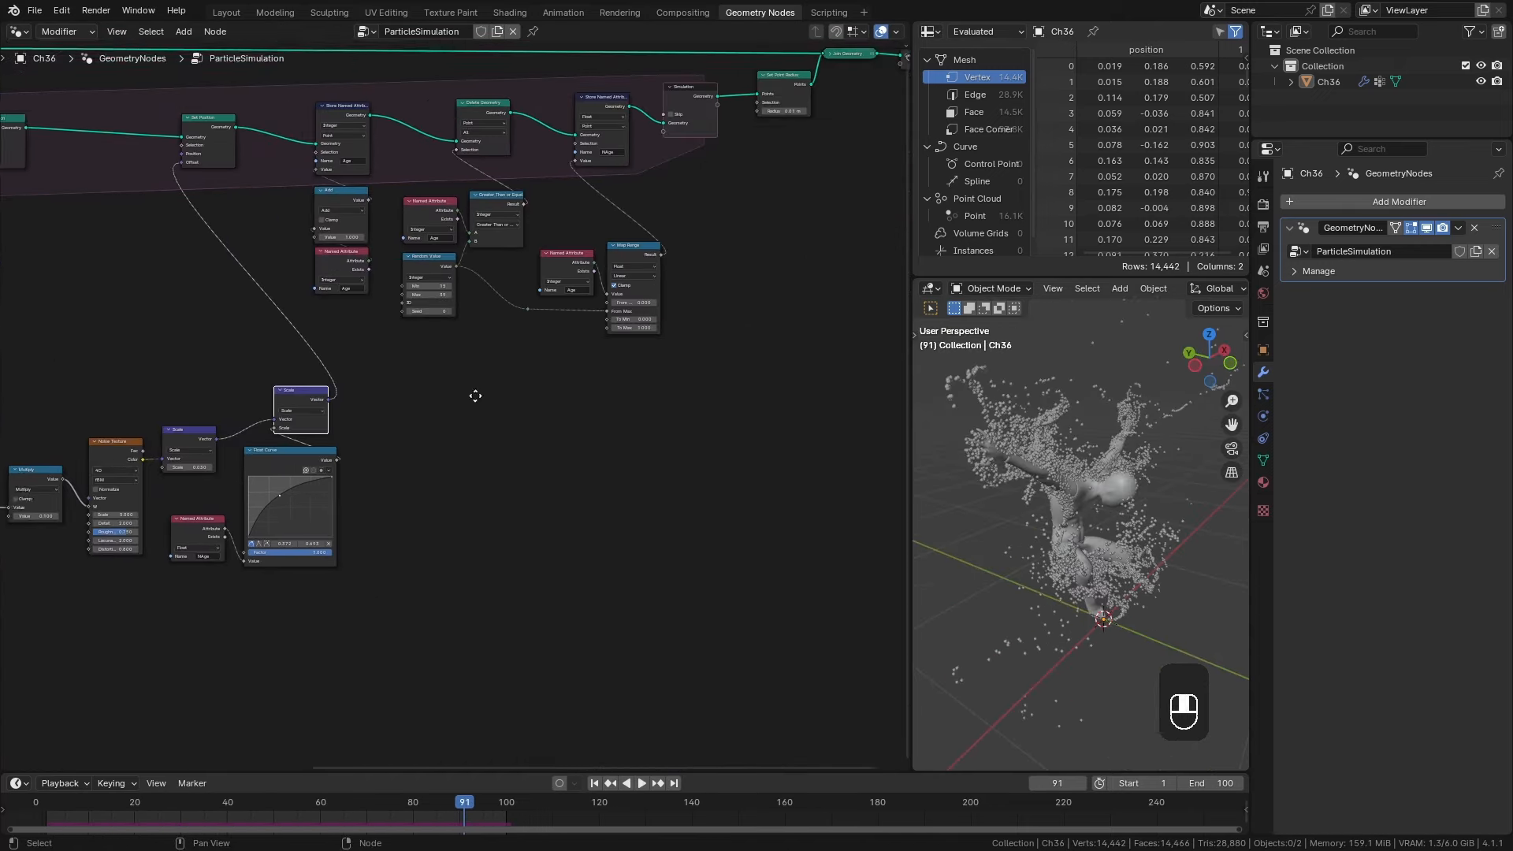
left_click_drag(177, 499, 247, 557)
middle_click_drag(541, 415, 552, 463)
key("shift+d")
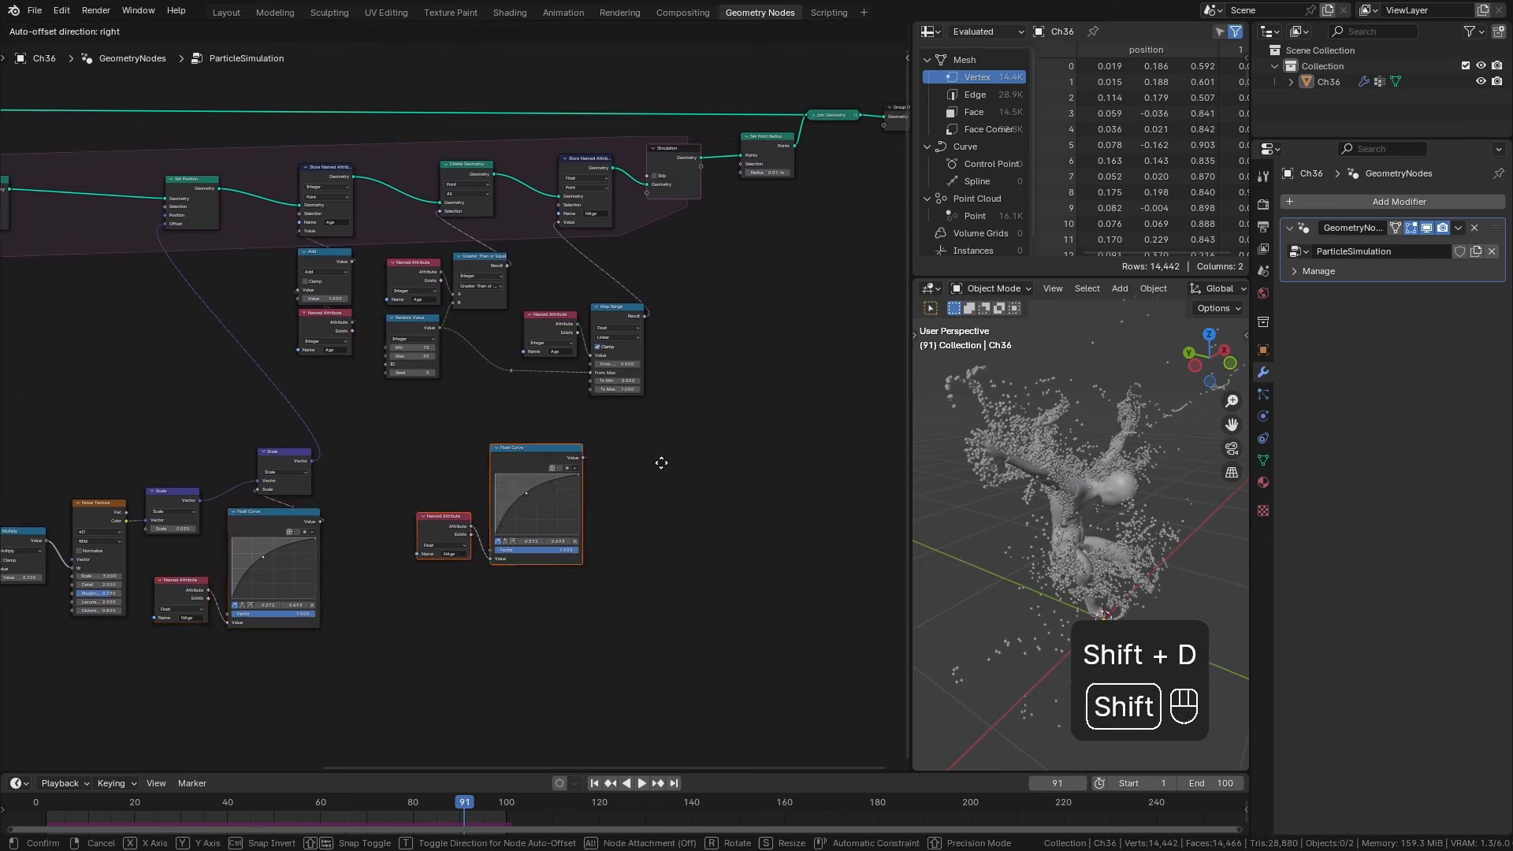
scroll(607, 400, "up", 4)
middle_click_drag(458, 436, 408, 463)
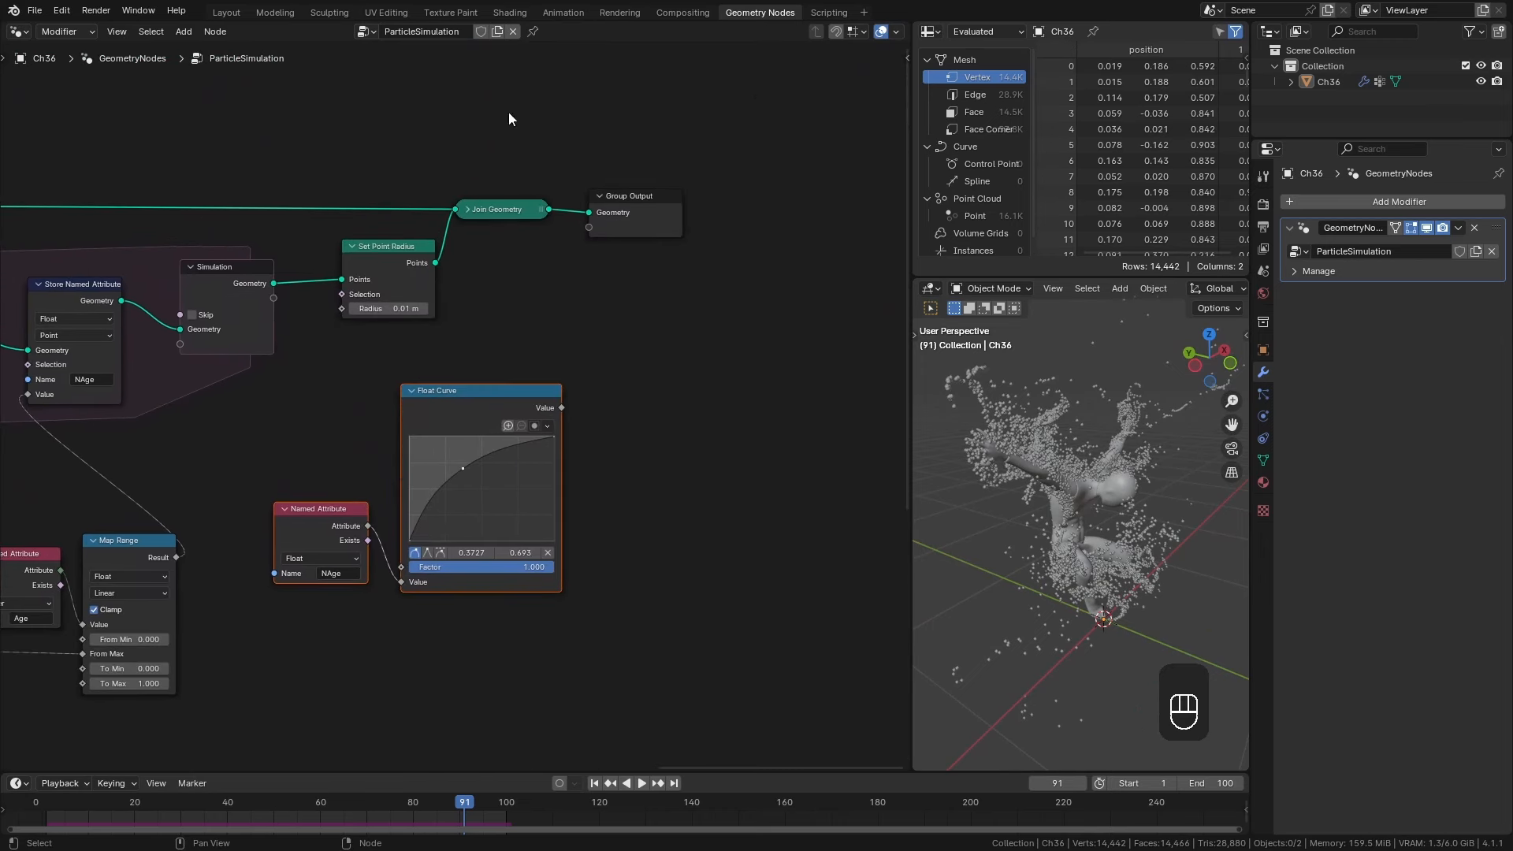
left_click_drag(508, 111, 611, 219)
left_click_drag(616, 201, 787, 199)
left_click_drag(386, 248, 483, 249)
Multiply the copied Float Curve's value by 0.01, feed it into Set Point Radius's Radius, and stack these nodes beneath it.
left_click_drag(561, 408, 666, 404)
type("mul")
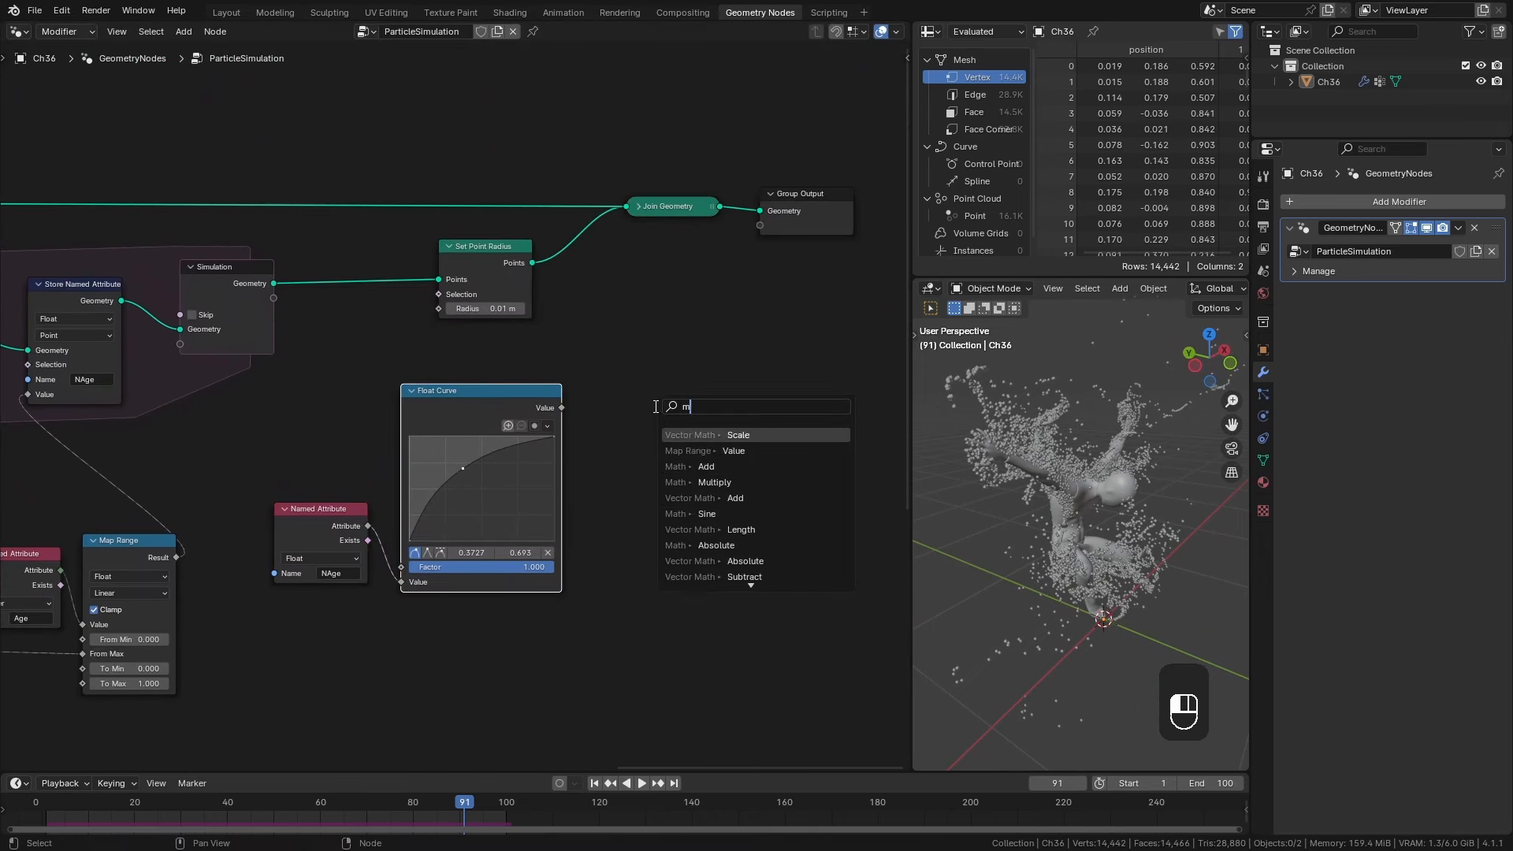
key("Return")
left_click(652, 426)
left_click(647, 424)
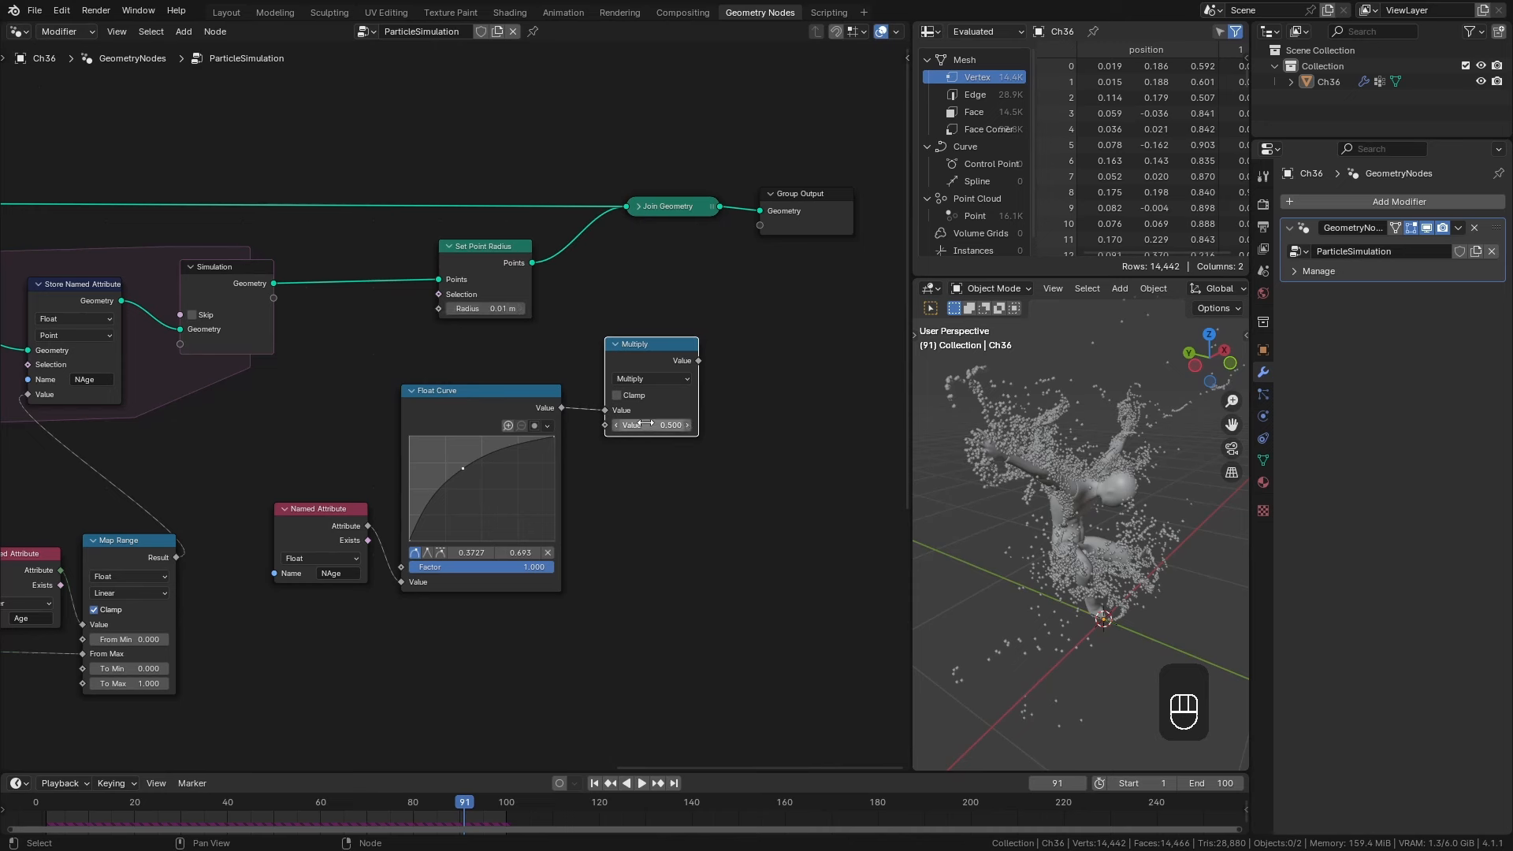
type(".01")
key("Return")
left_click_drag(698, 360, 435, 307)
left_click_drag(457, 423, 457, 498)
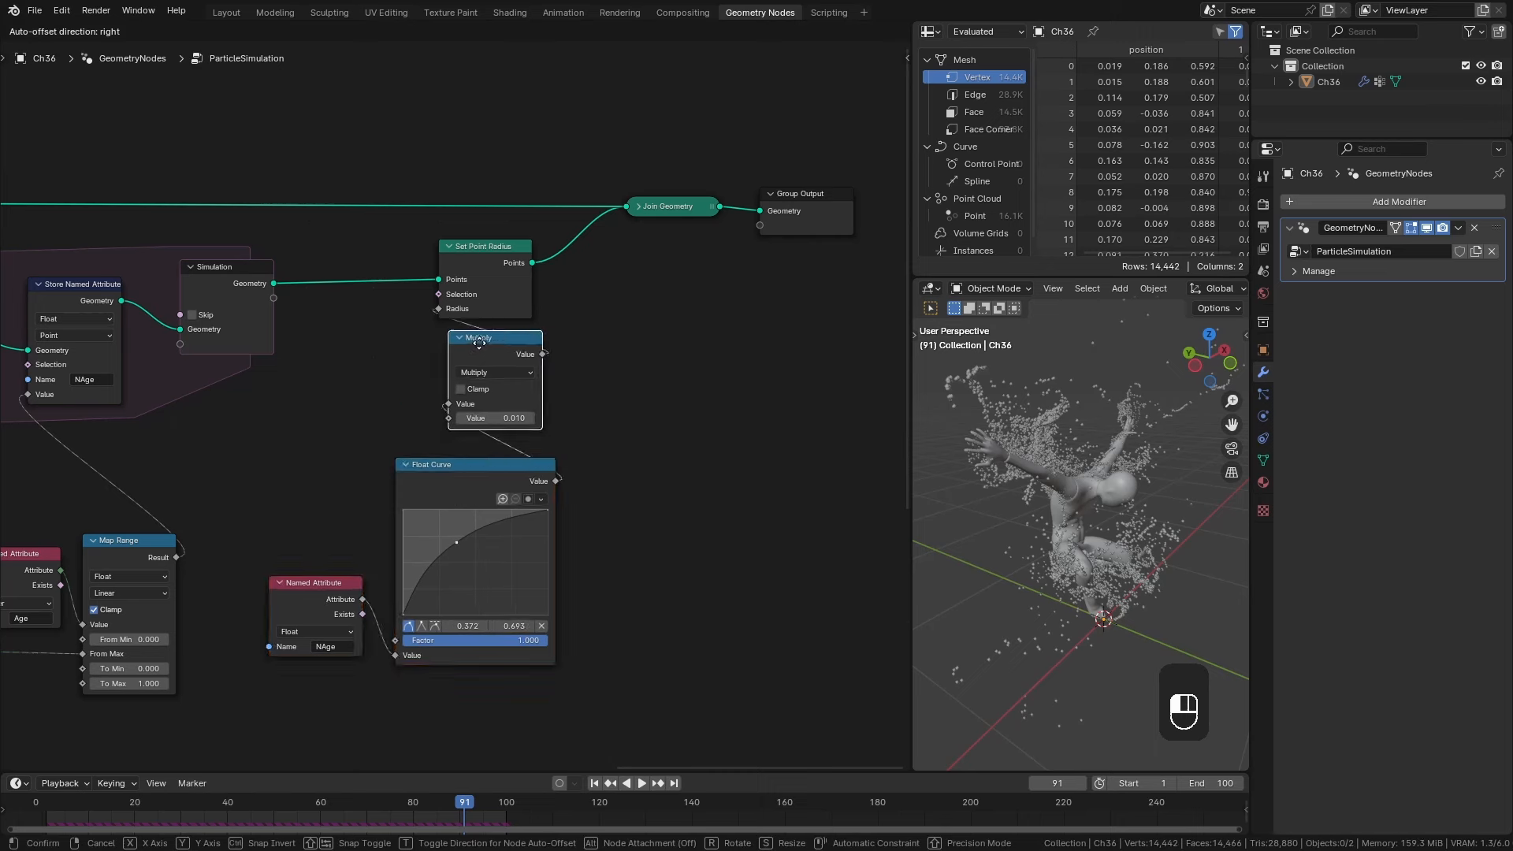
Play the simulation and inspect the age-driven point sizes around the figure.
key("space")
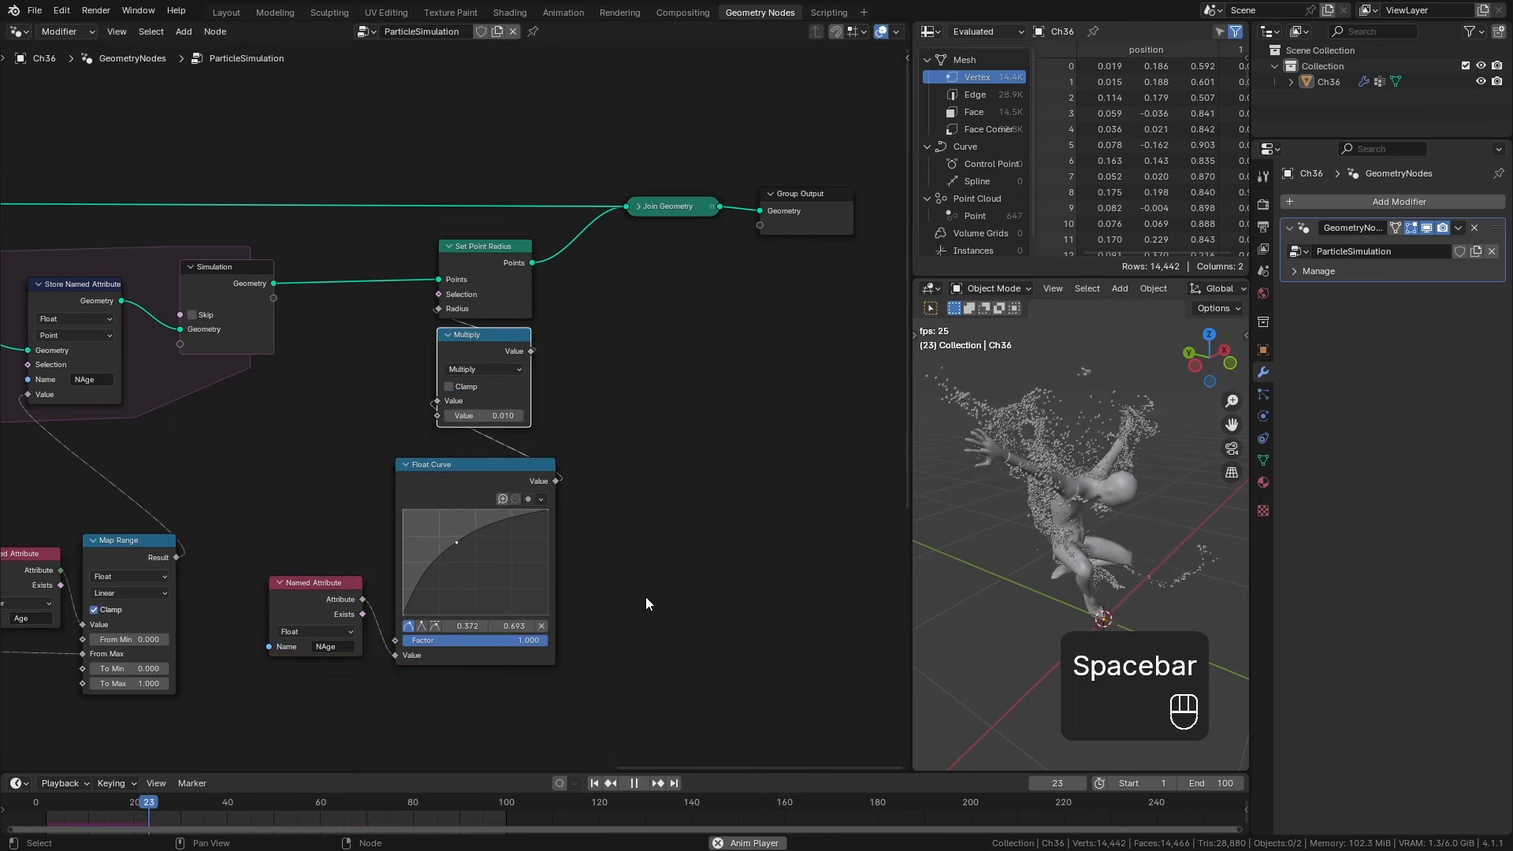
key("space")
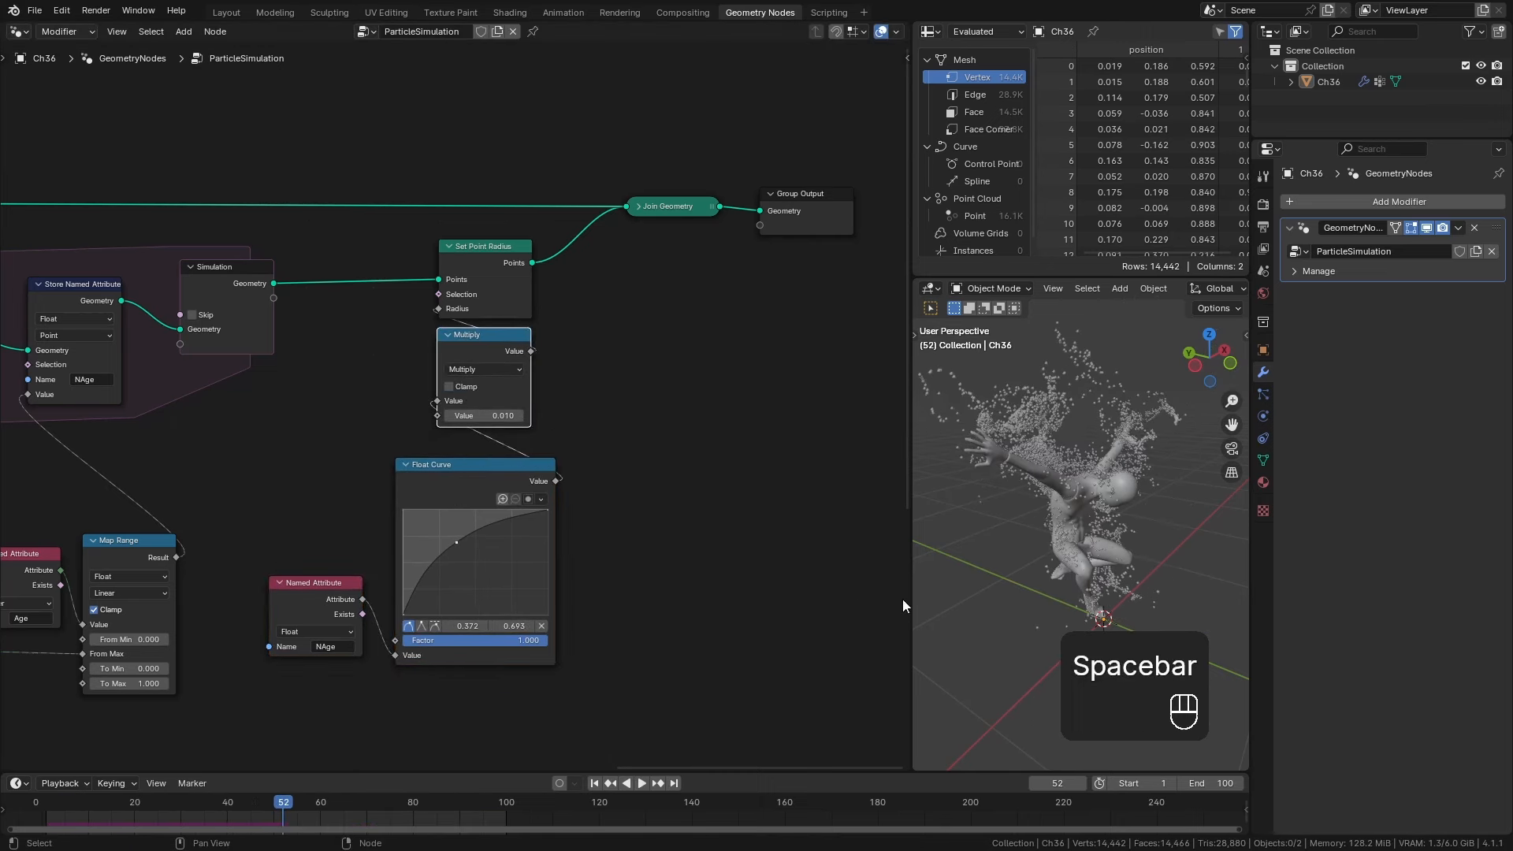
middle_click_drag(942, 579, 924, 542)
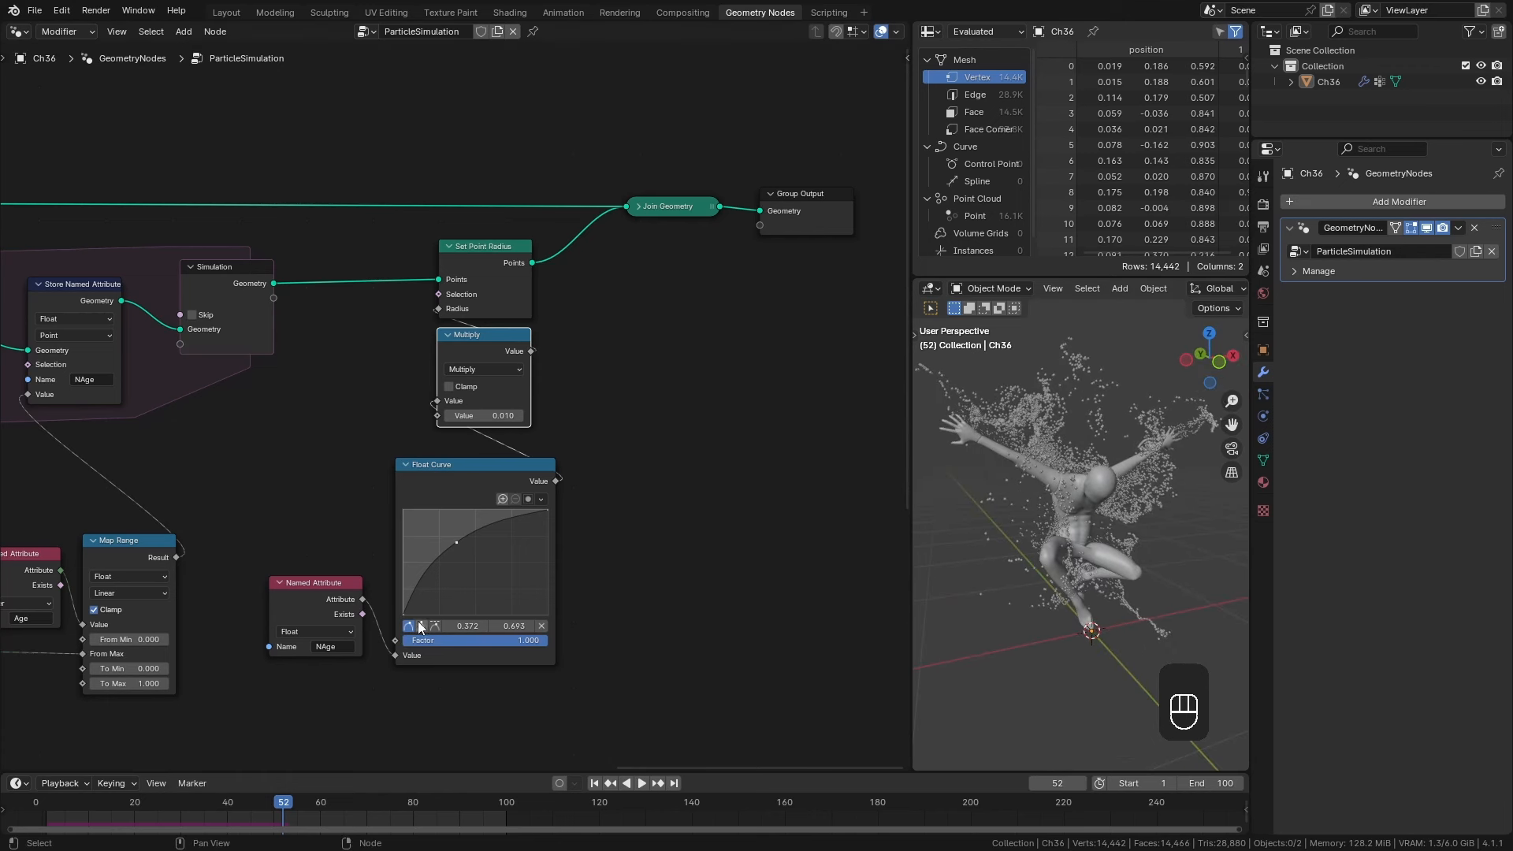
Reshape the radius Float Curve into a descending S from 1 to 0 through about (0.25, 0.93), and replay the simulation.
left_click_drag(455, 479, 456, 468)
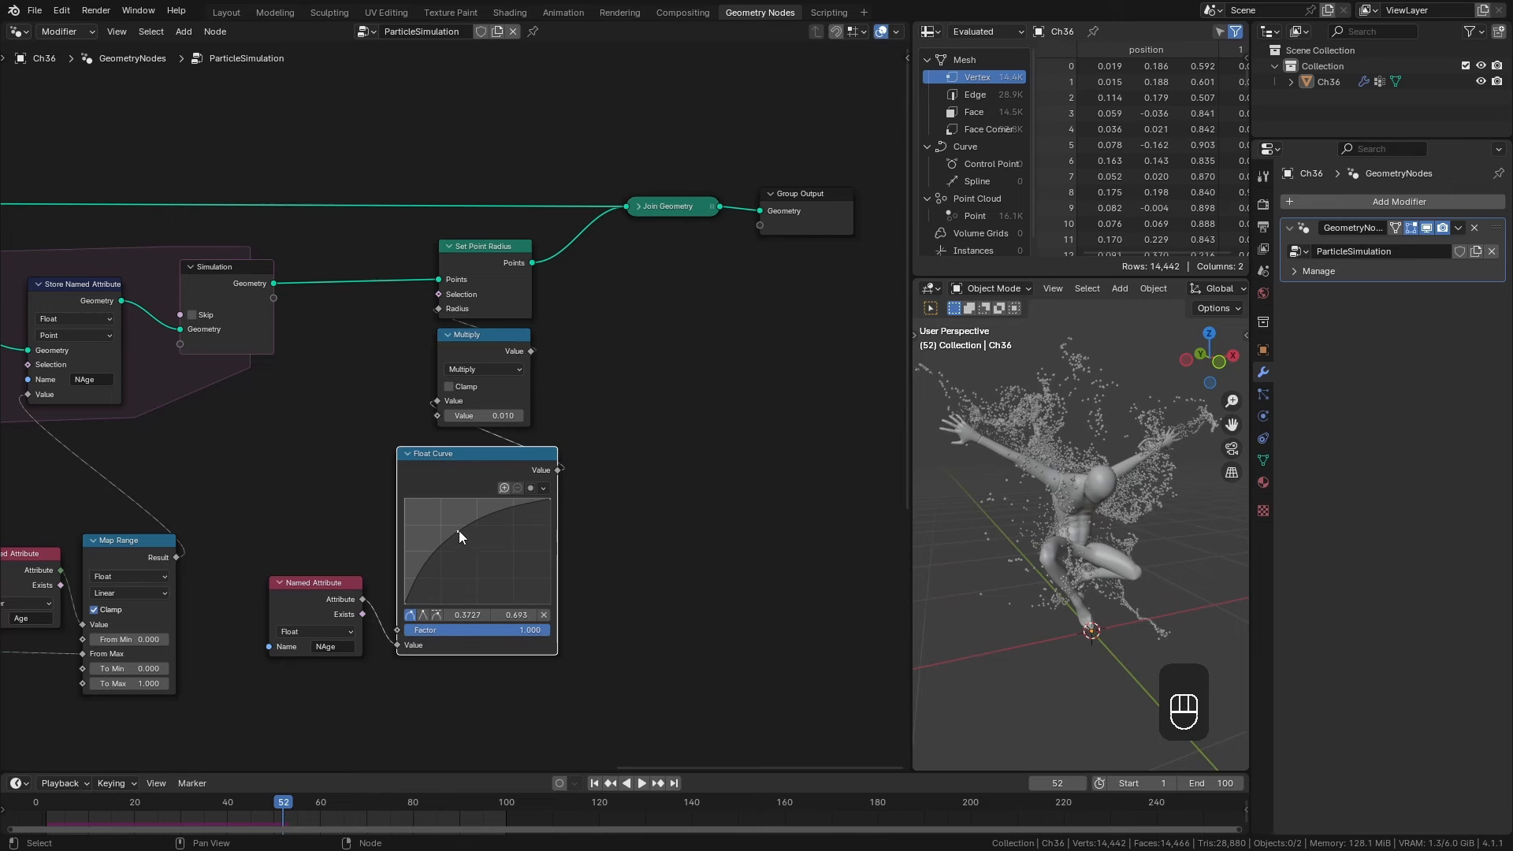
left_click_drag(459, 531, 488, 553)
left_click_drag(405, 604, 405, 498)
left_click_drag(550, 498, 550, 605)
left_click_drag(488, 554, 507, 589)
left_click(440, 507)
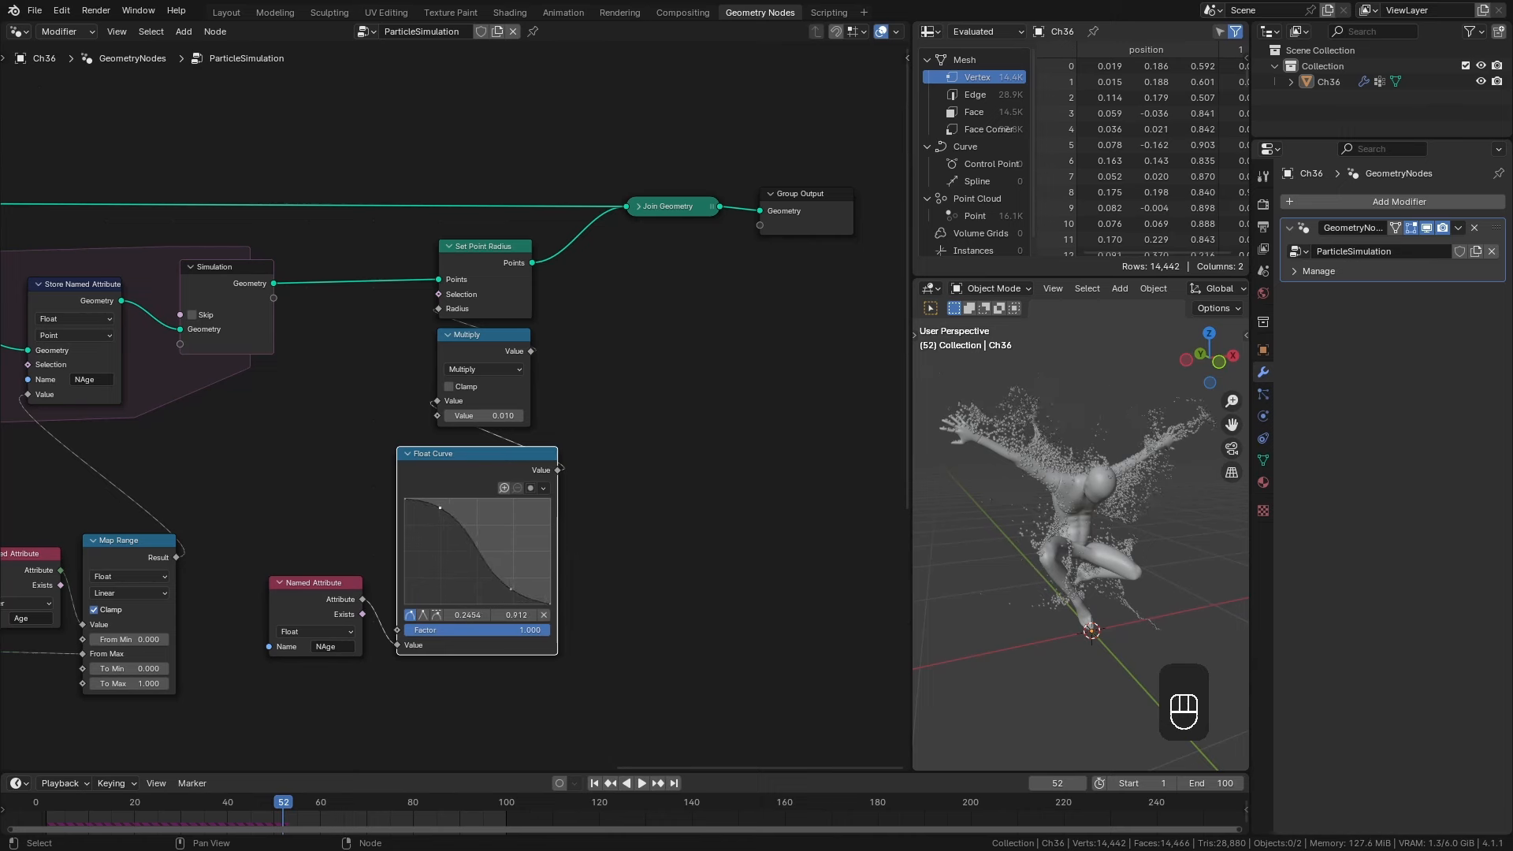
middle_click_drag(937, 576, 1074, 594)
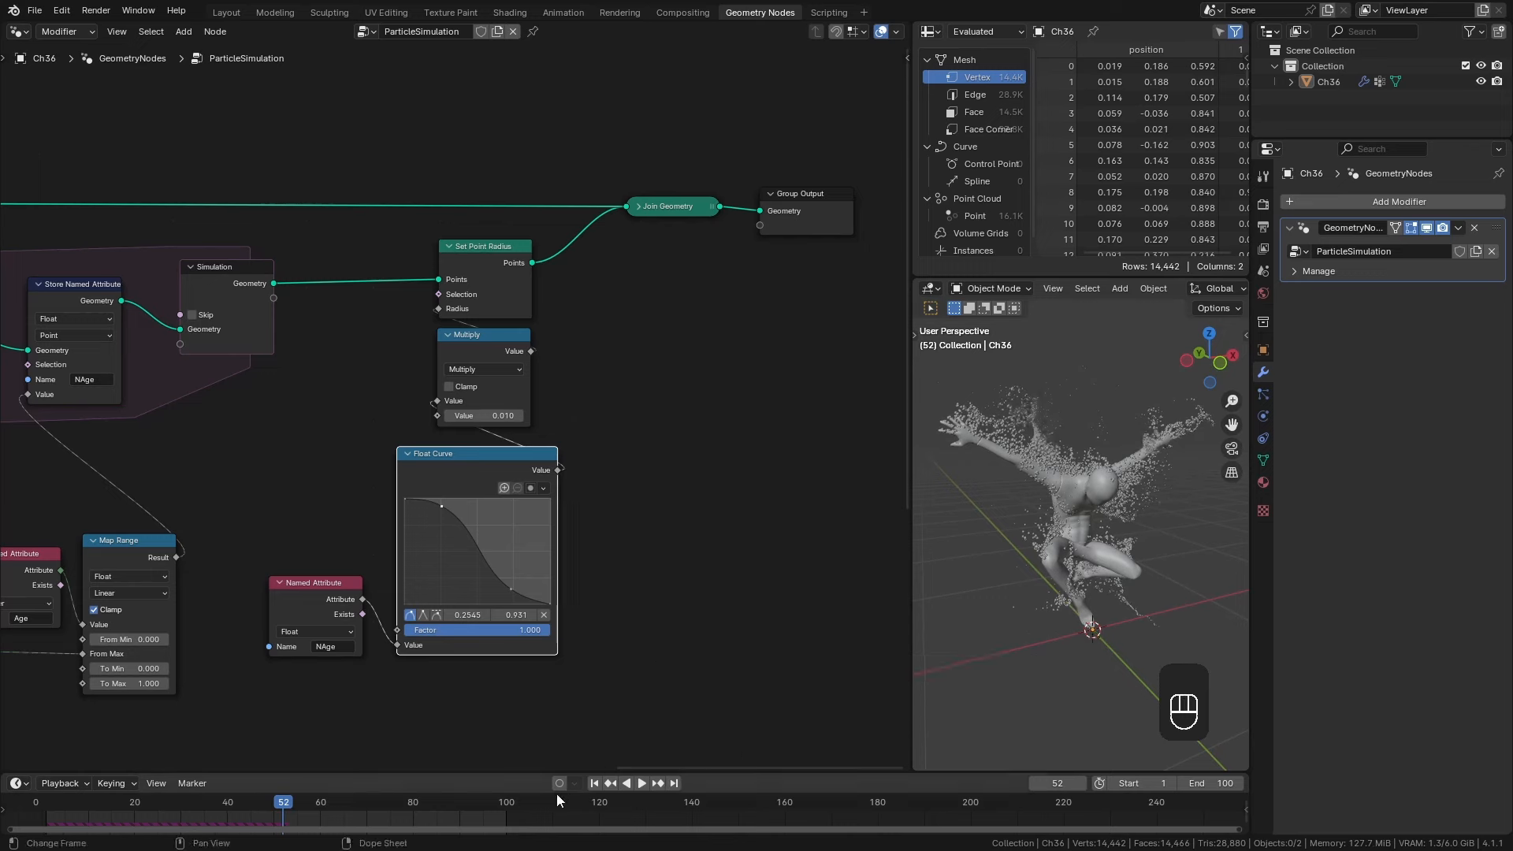
key("space")
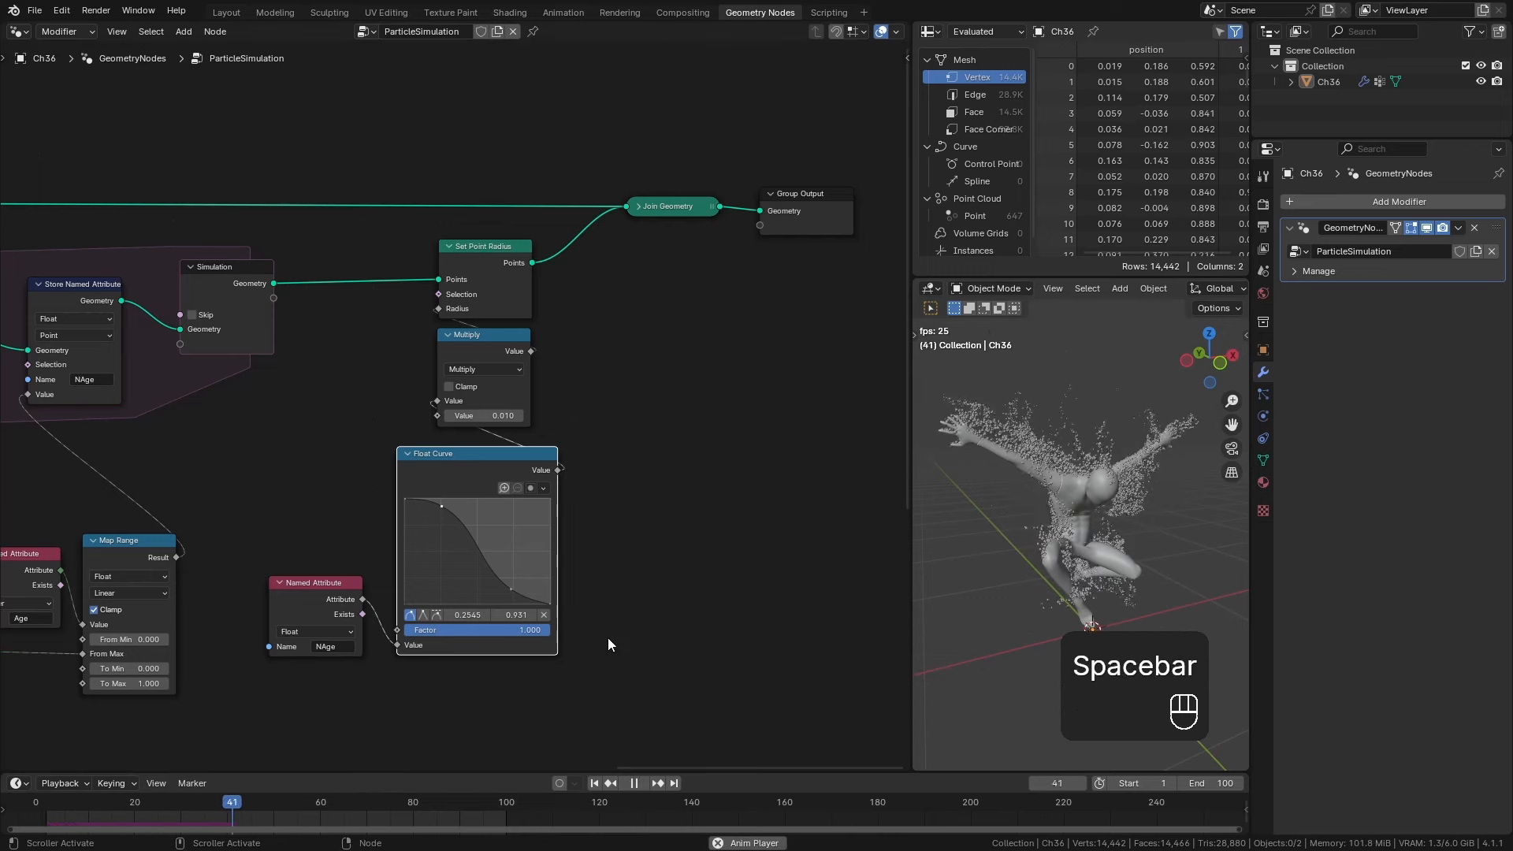
Increase the Density of the Distribute Points on Faces node.
middle_click_drag(189, 457, 710, 470)
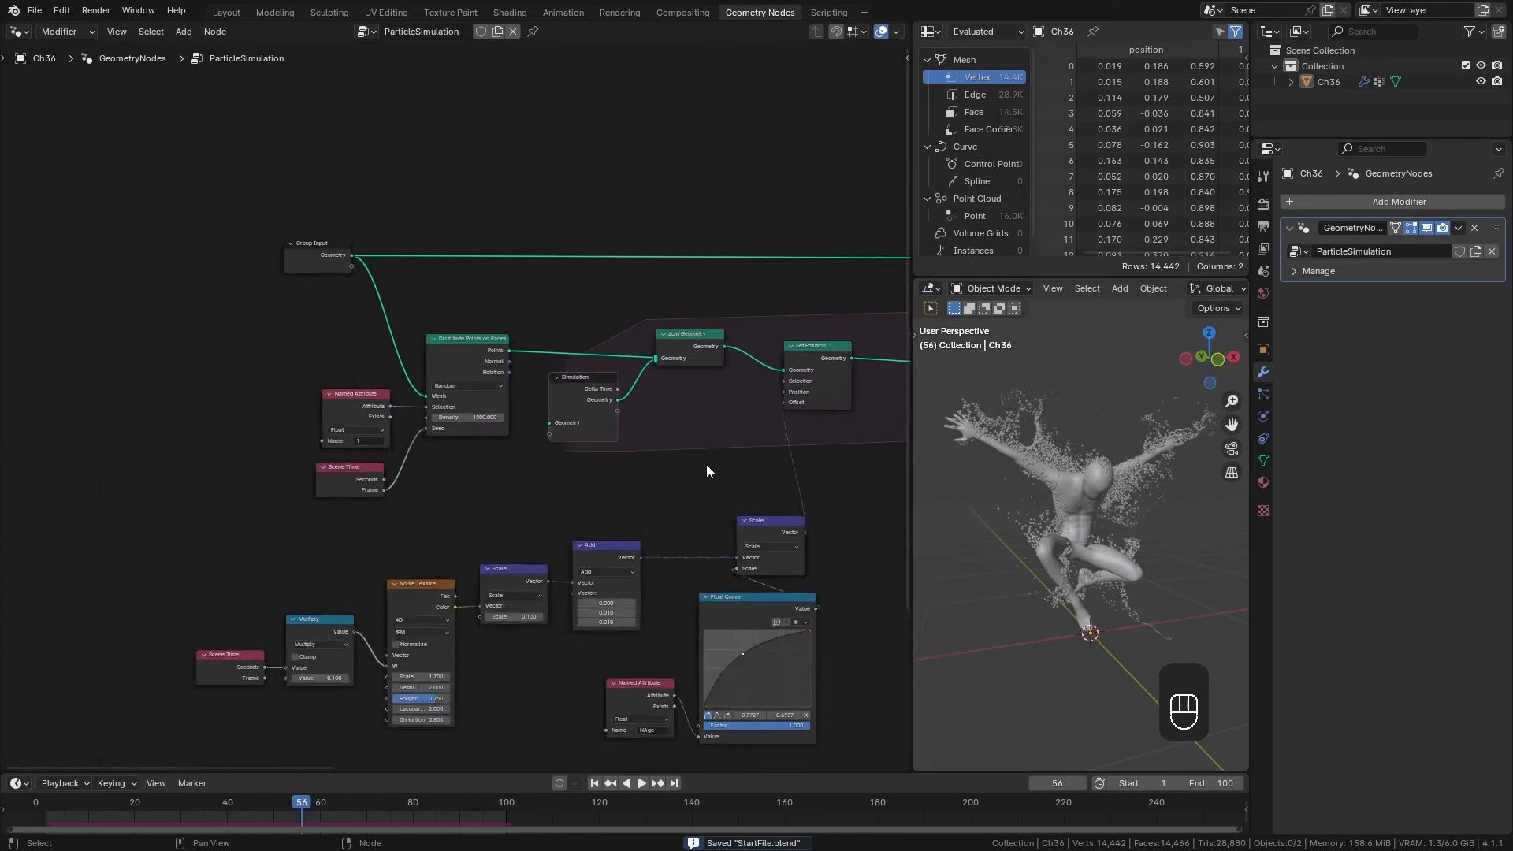
scroll(462, 405, "up", 8)
left_click(483, 429)
left_click_drag(431, 428, 409, 428)
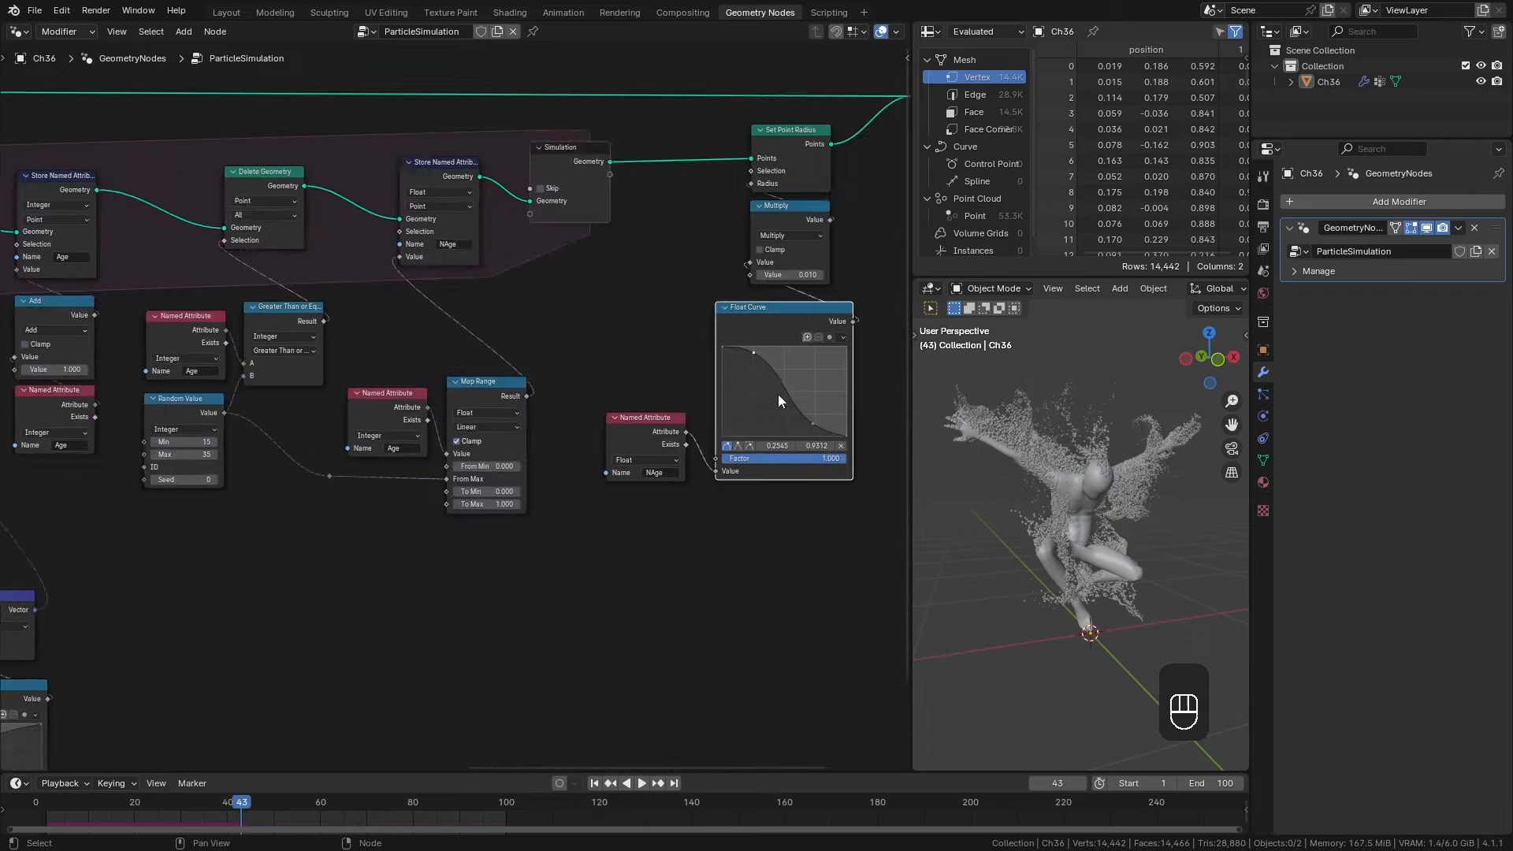
Set the radius Multiply node's value to 0.005 and save the file.
double_click(563, 349)
type("0.01")
key("BackSpace")
type("05")
key("Return")
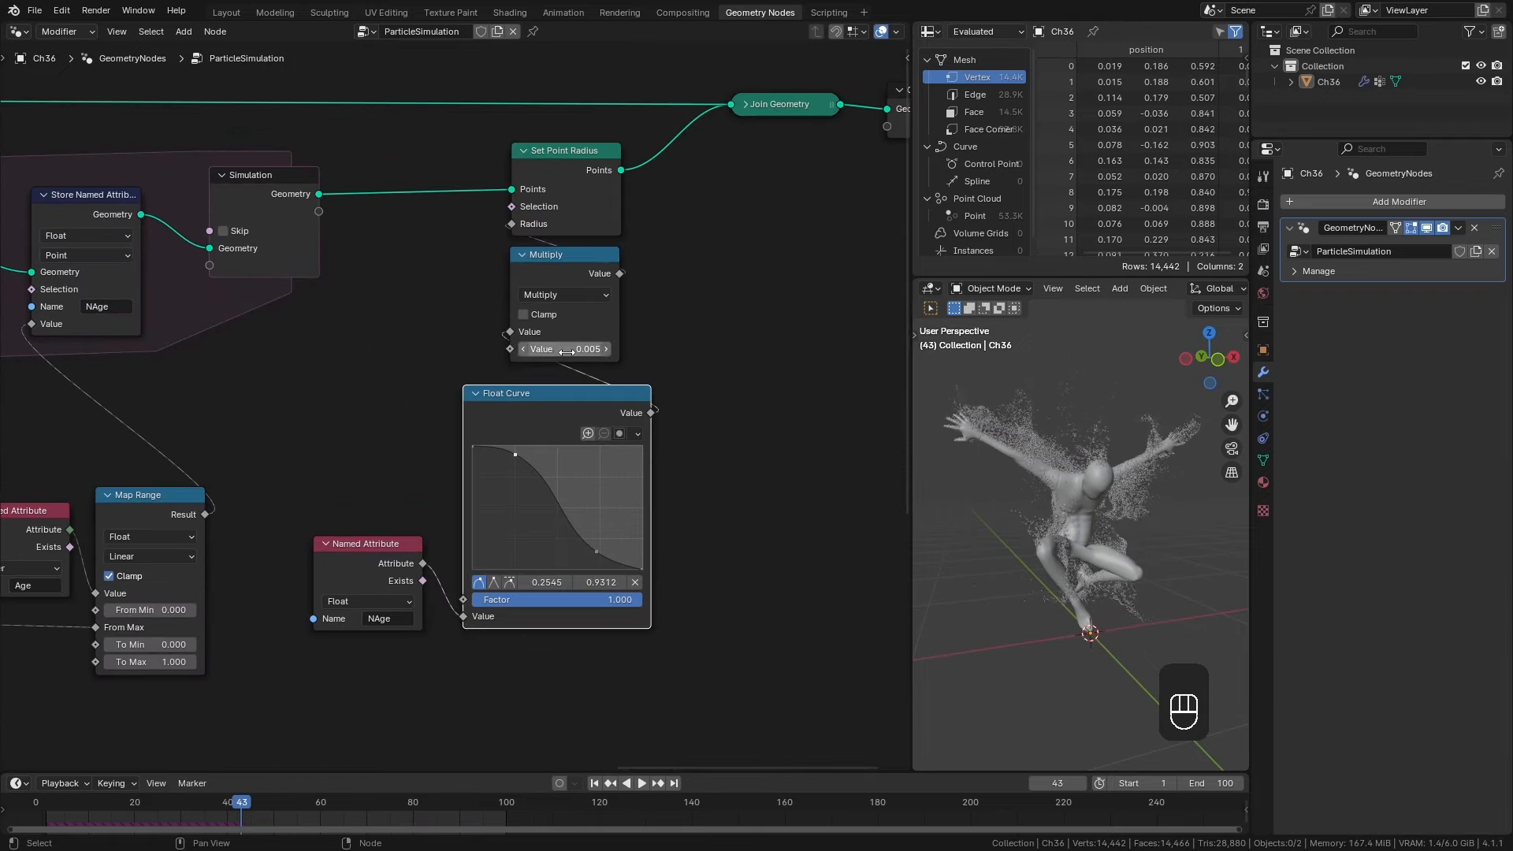
key("ctrl+s")
Switch the 3D viewport to Rendered shading.
middle_click_drag(1105, 551, 1019, 550)
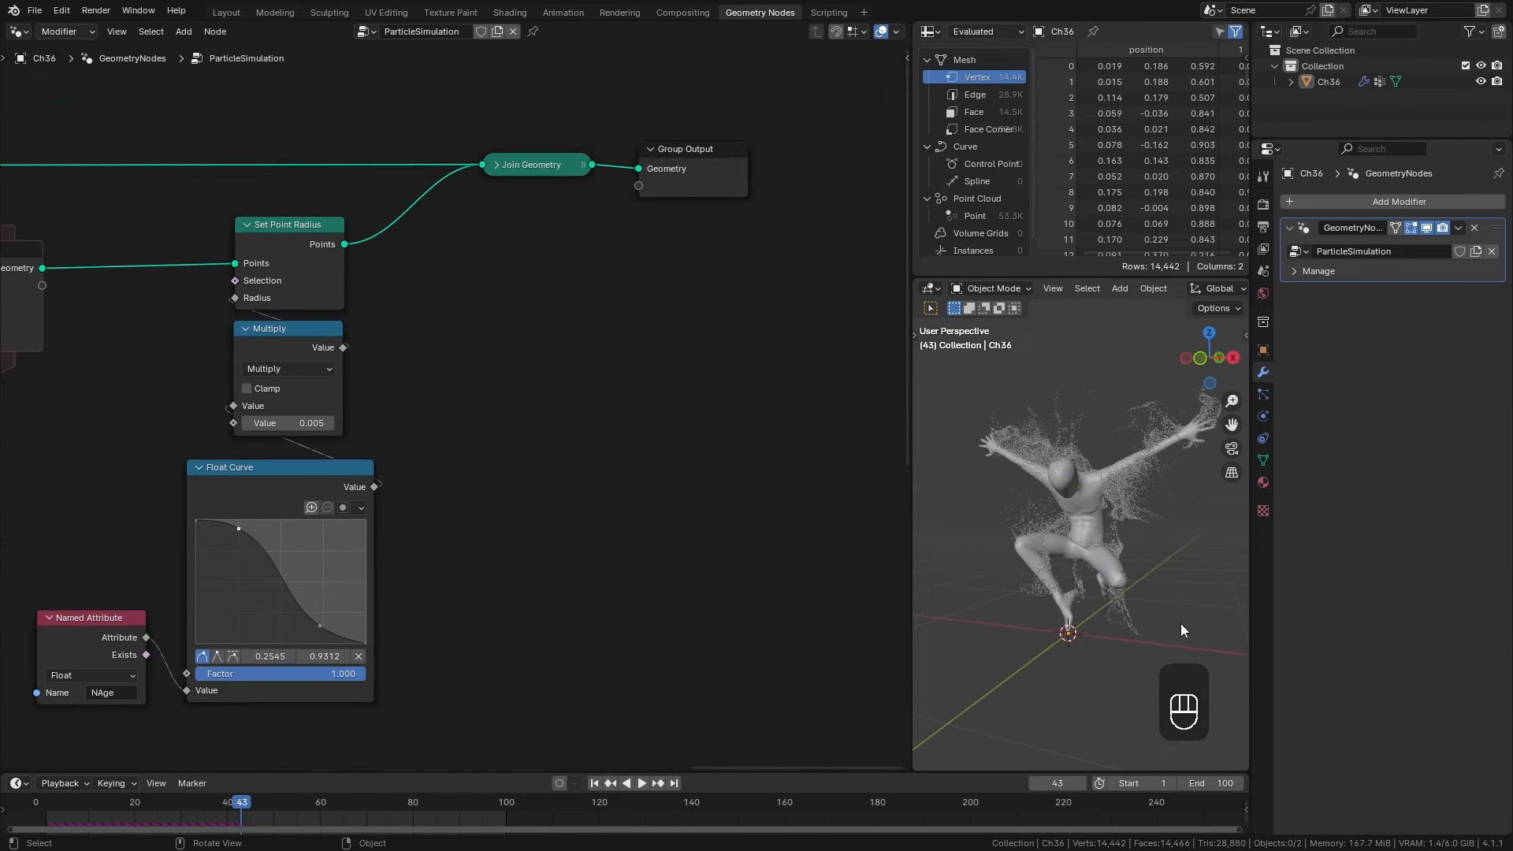
key("z")
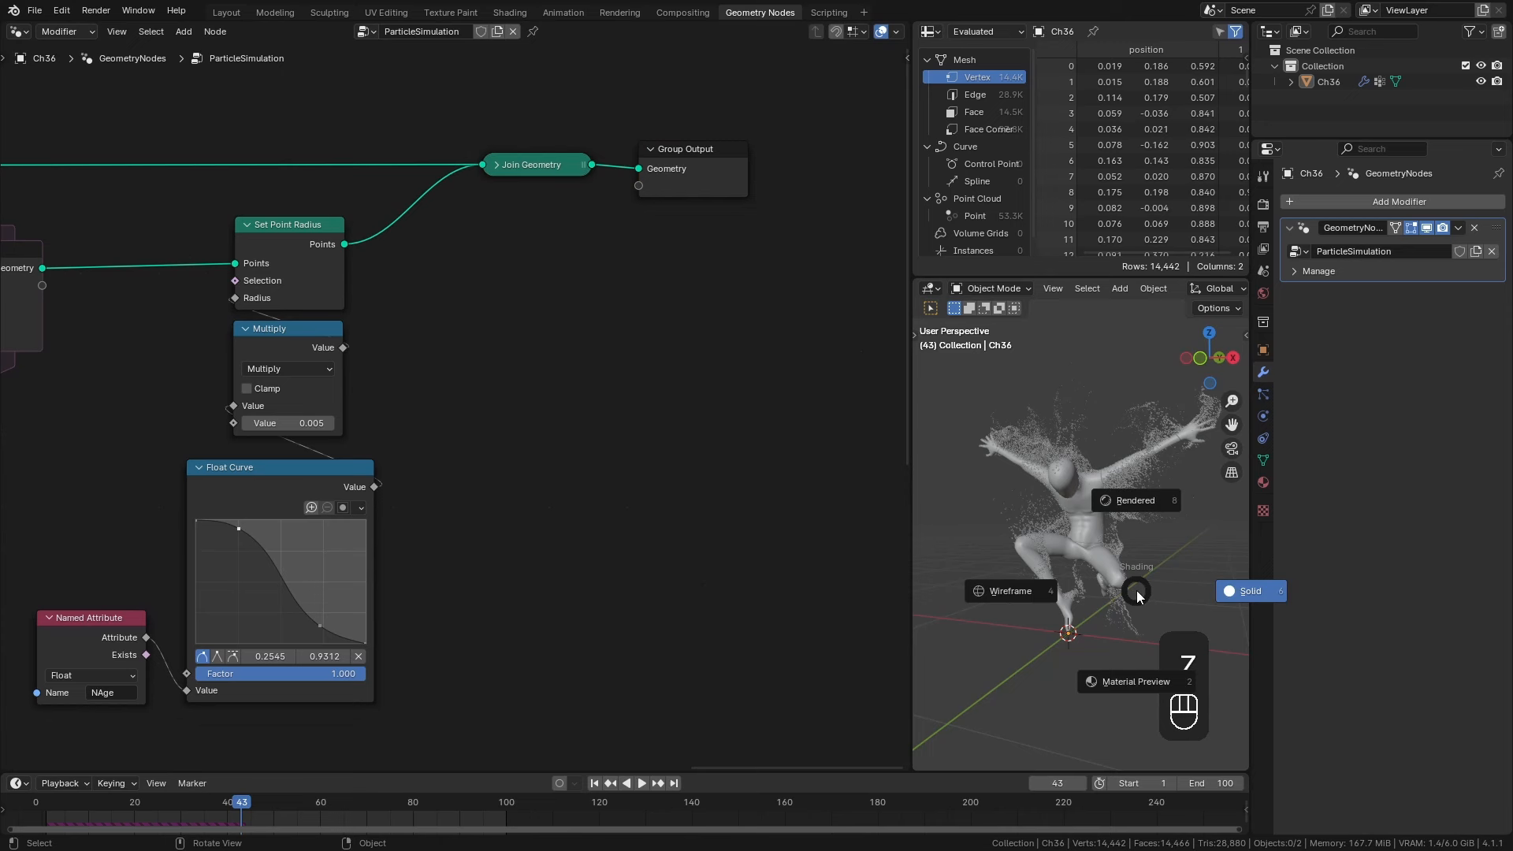
left_click(1130, 498)
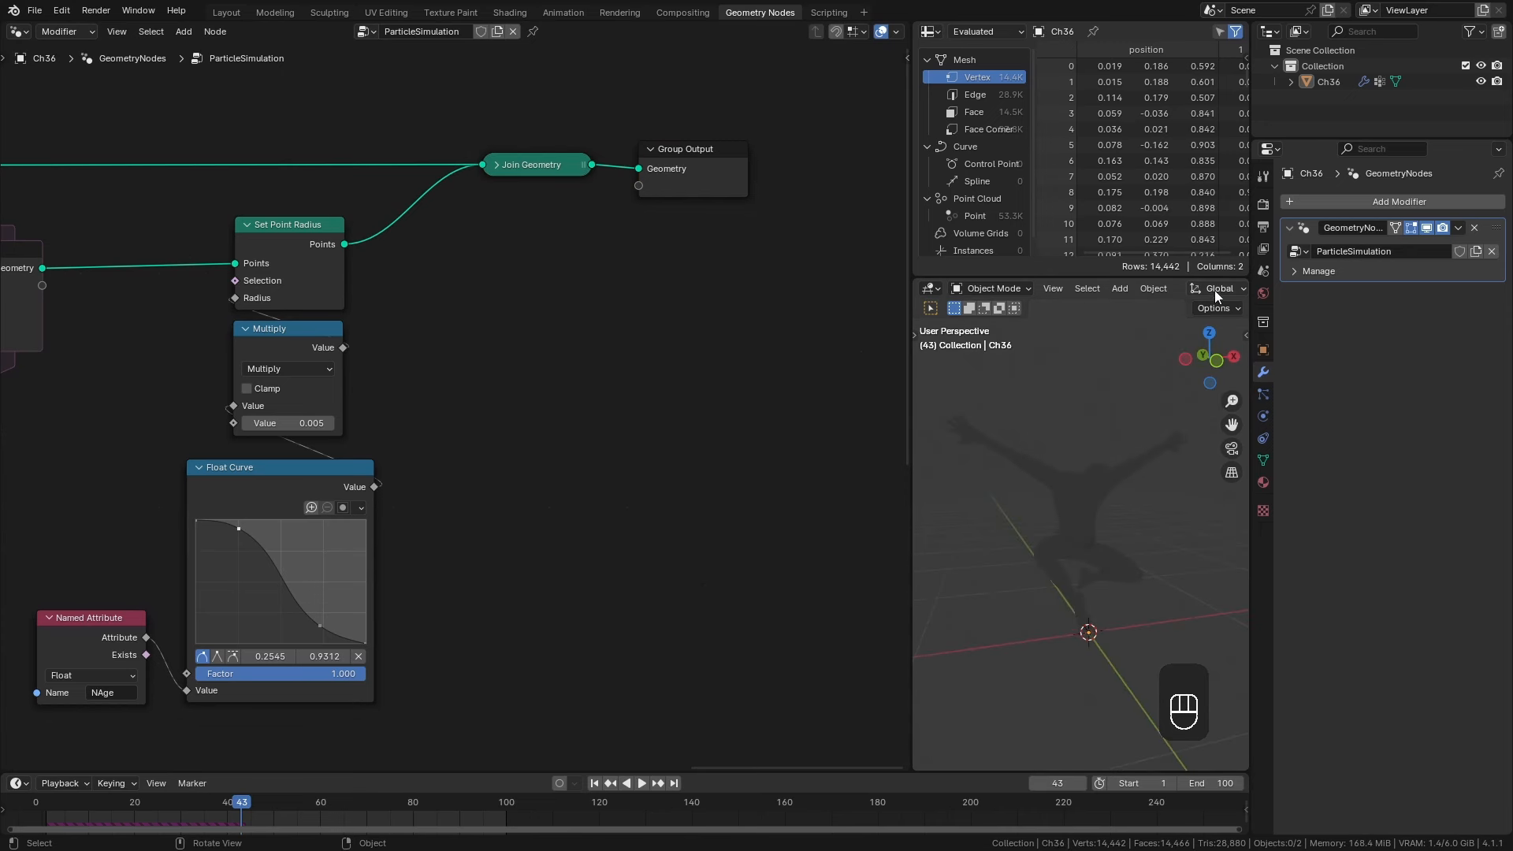
scroll(1216, 293, "down", 10)
mouse_move(1123, 552)
middle_mouse_down()
mouse_move(1206, 569)
mouse_move(1142, 552)
middle_mouse_up()
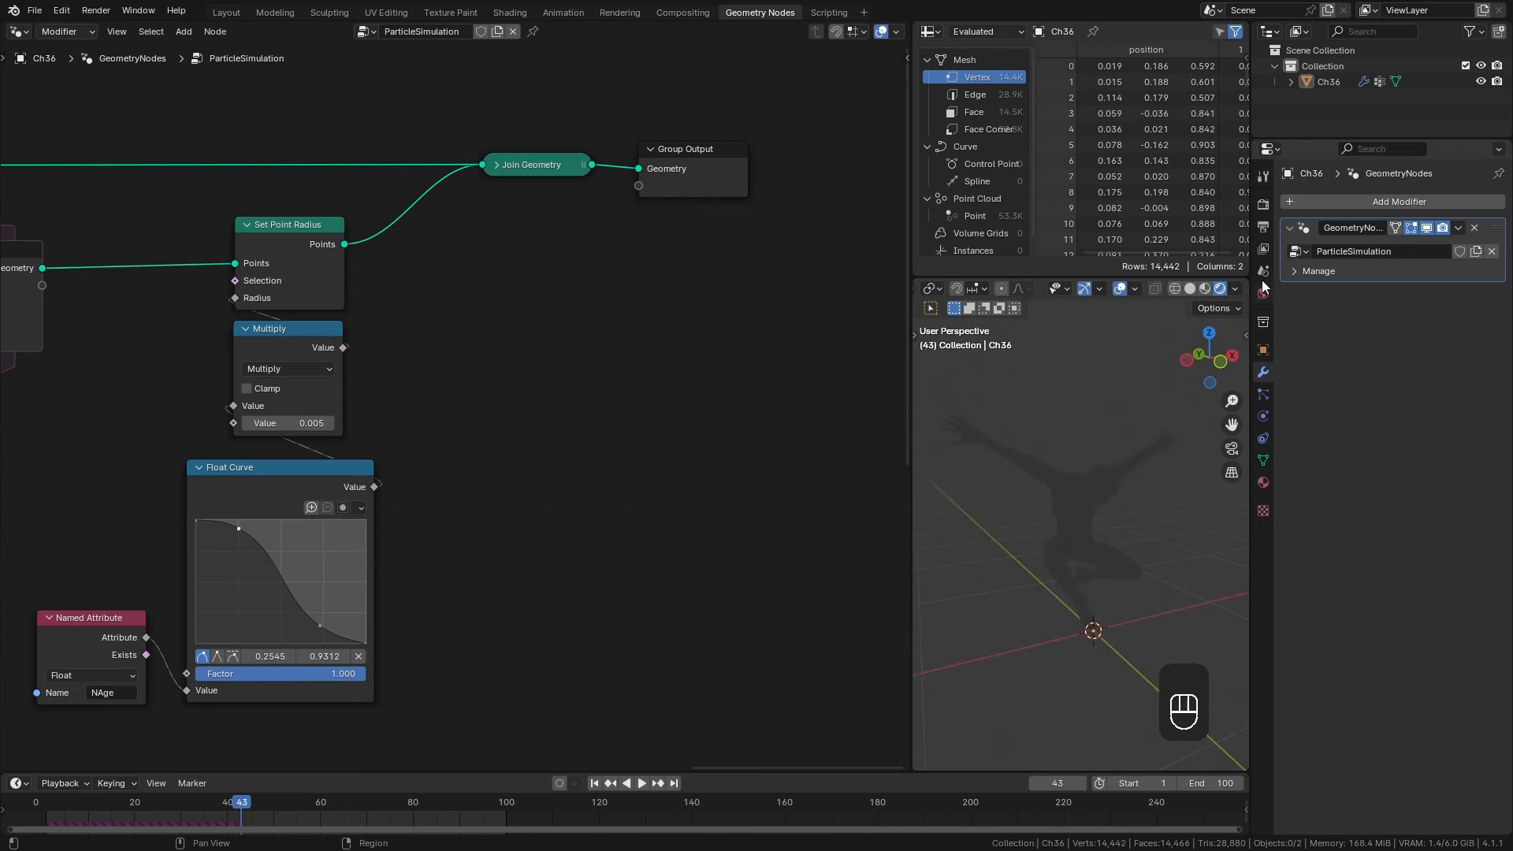
Change the render engine to Cycles and inspect the rendered particles around the figure.
left_click(1264, 206)
left_click(1421, 201)
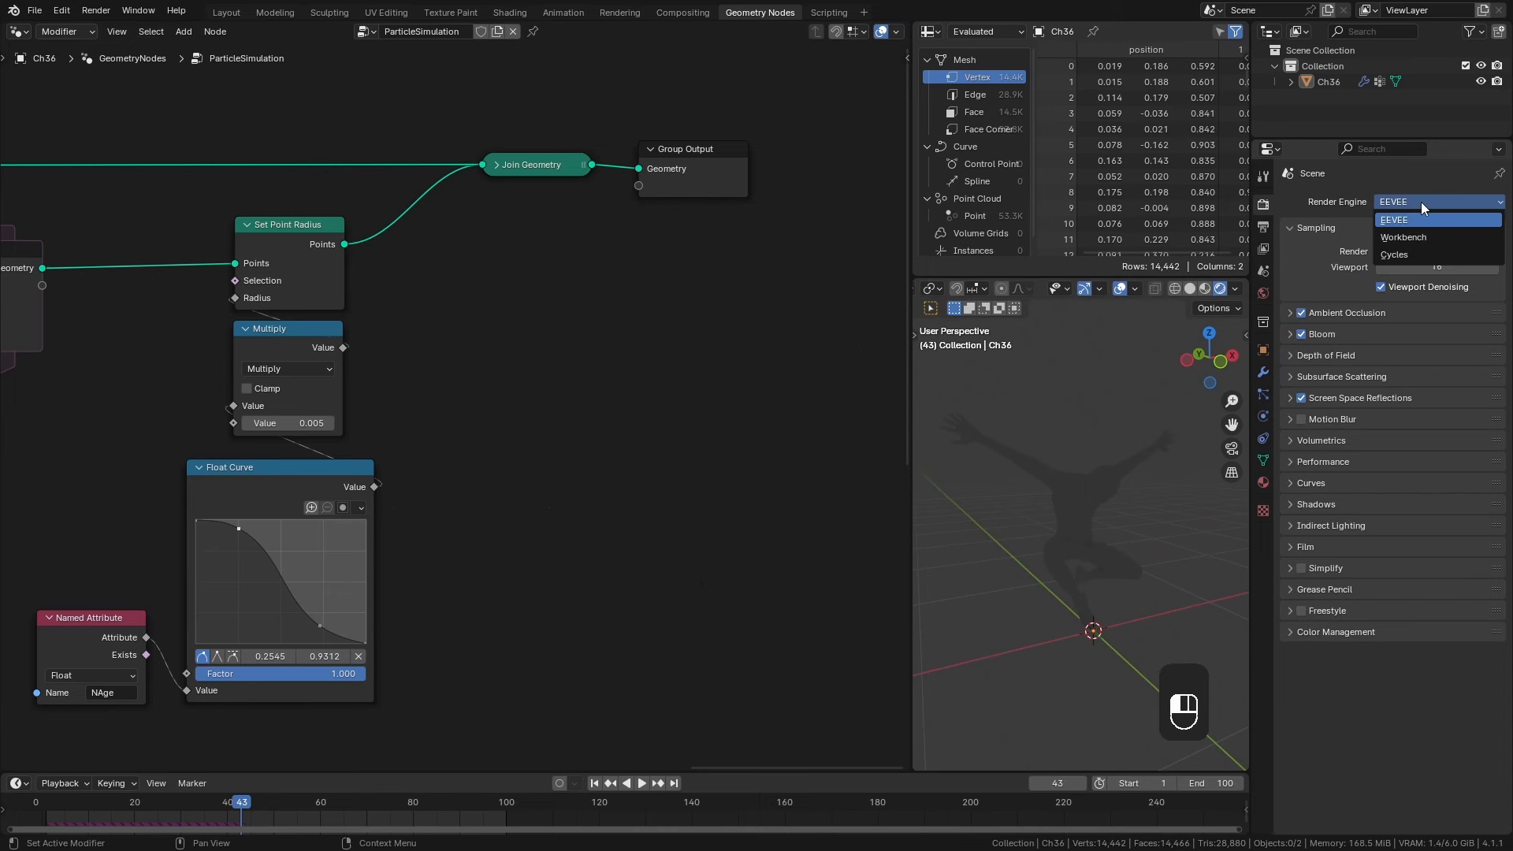
left_click(1396, 253)
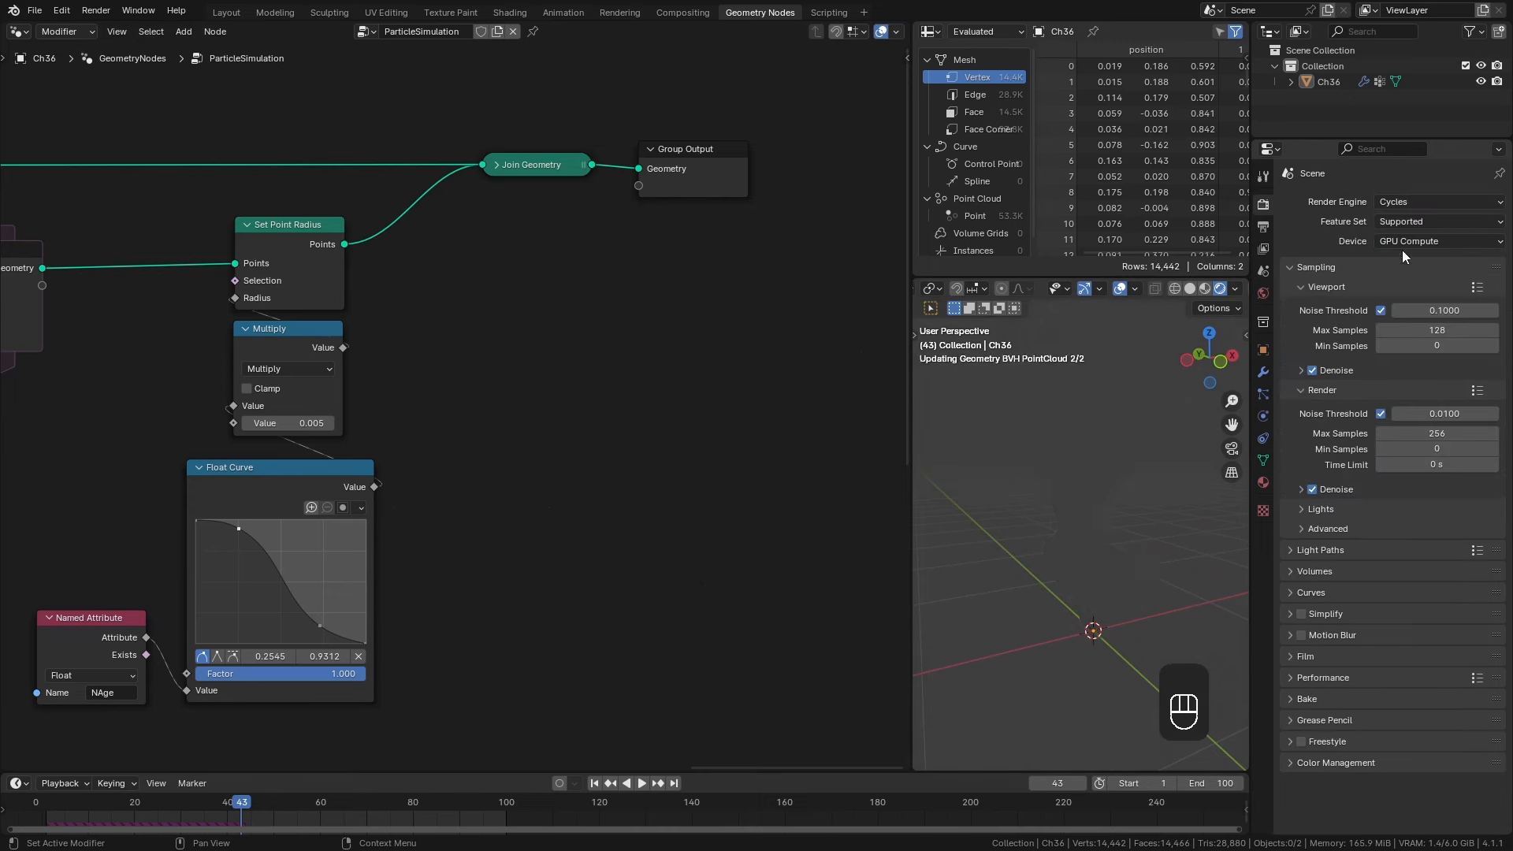
middle_click_drag(1147, 551, 1028, 584)
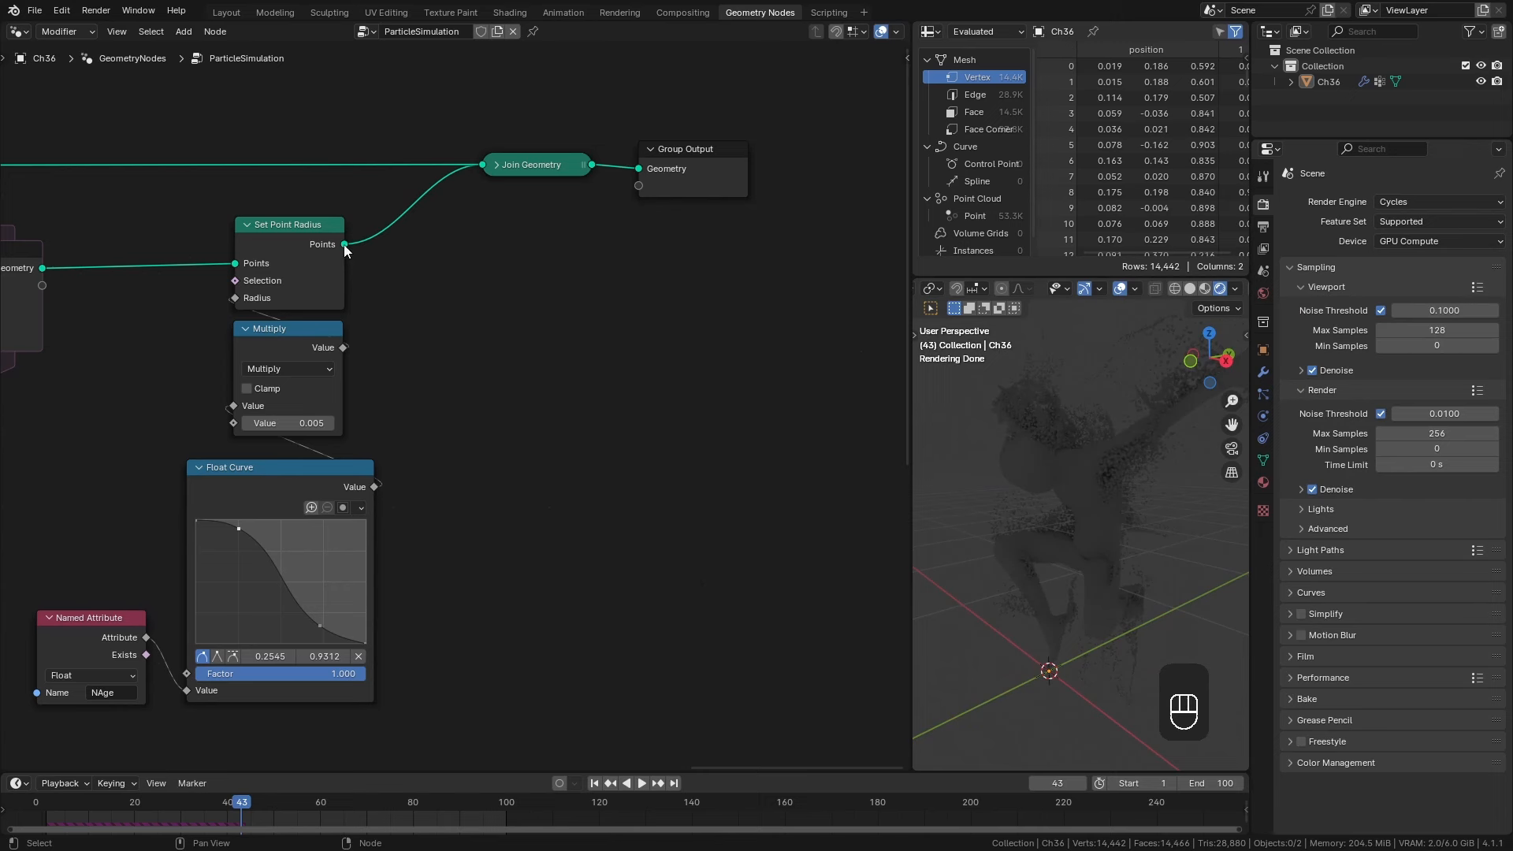
Add an Instance on Points node fed by Set Point Radius's Points output.
left_click_drag(345, 244, 513, 312)
type("insta")
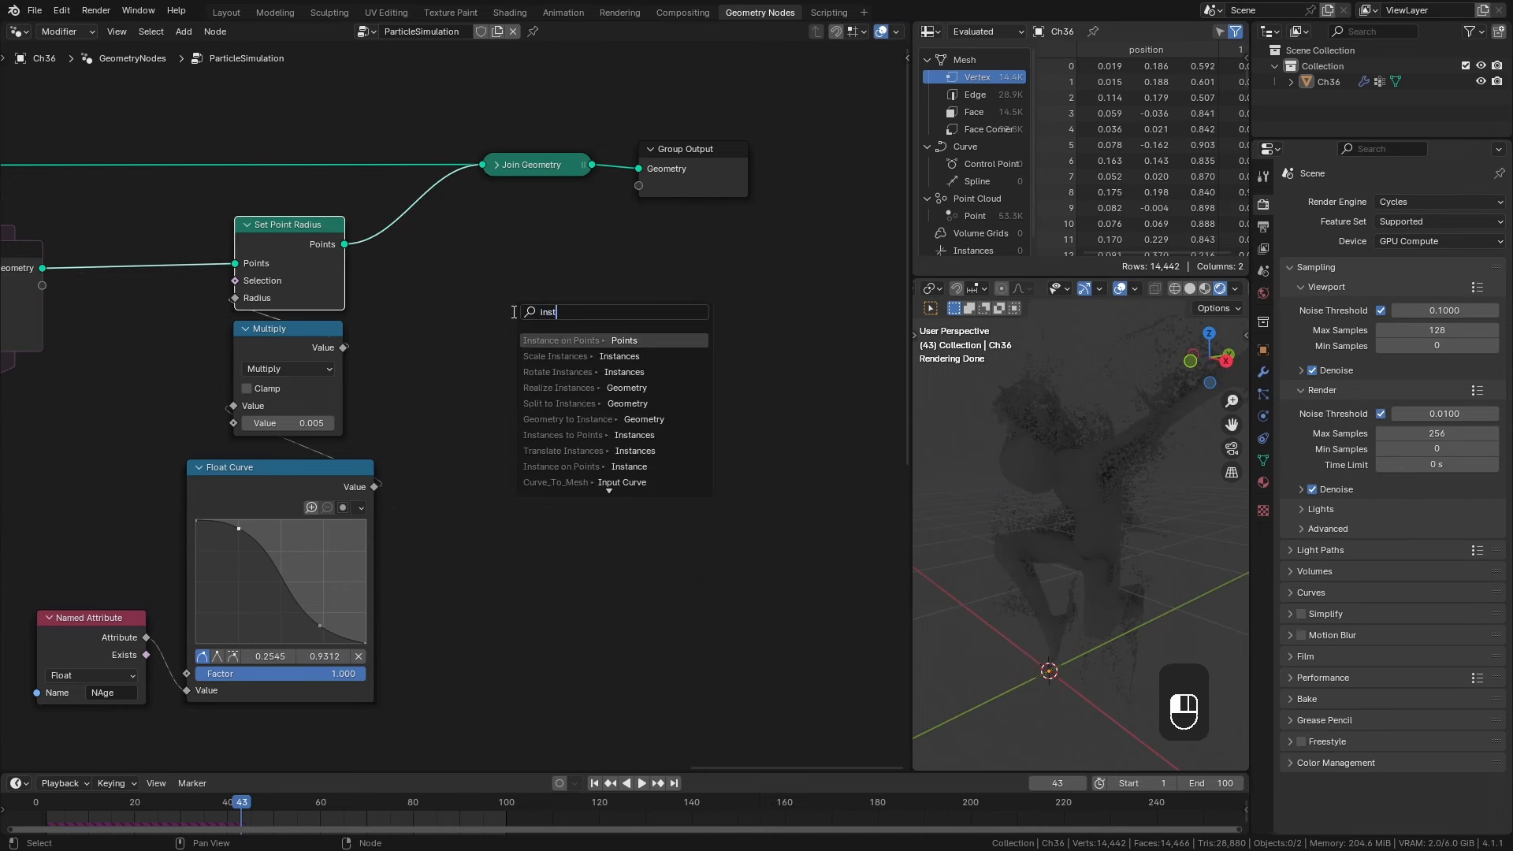
left_click(575, 339)
left_click(566, 346)
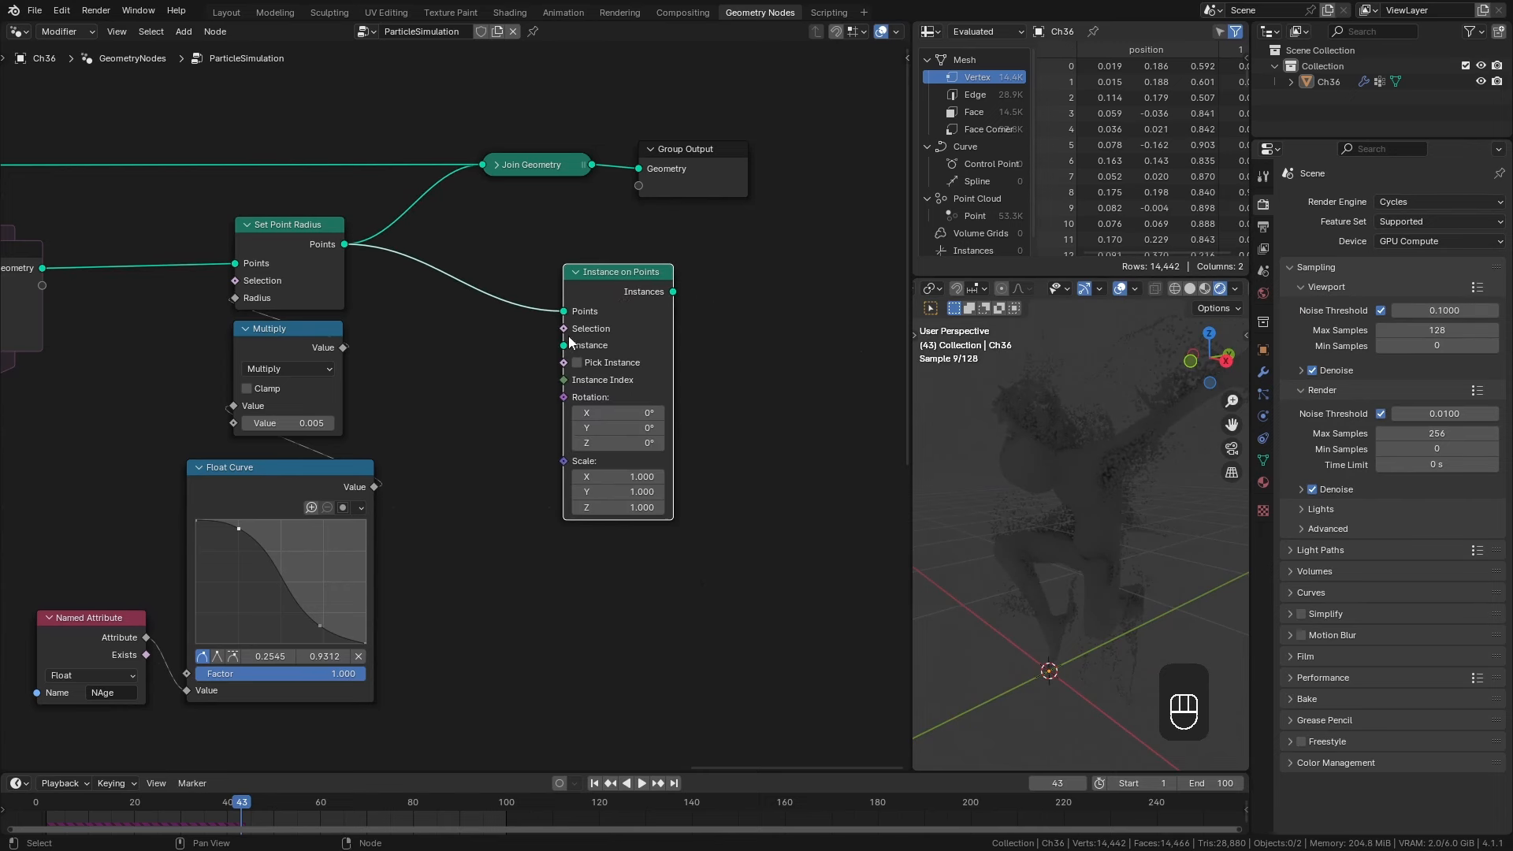
Add an Ico Sphere node and connect its Mesh output to the Instance input of Instance on Points.
left_click_drag(563, 345, 517, 354)
type("ico")
key("Return")
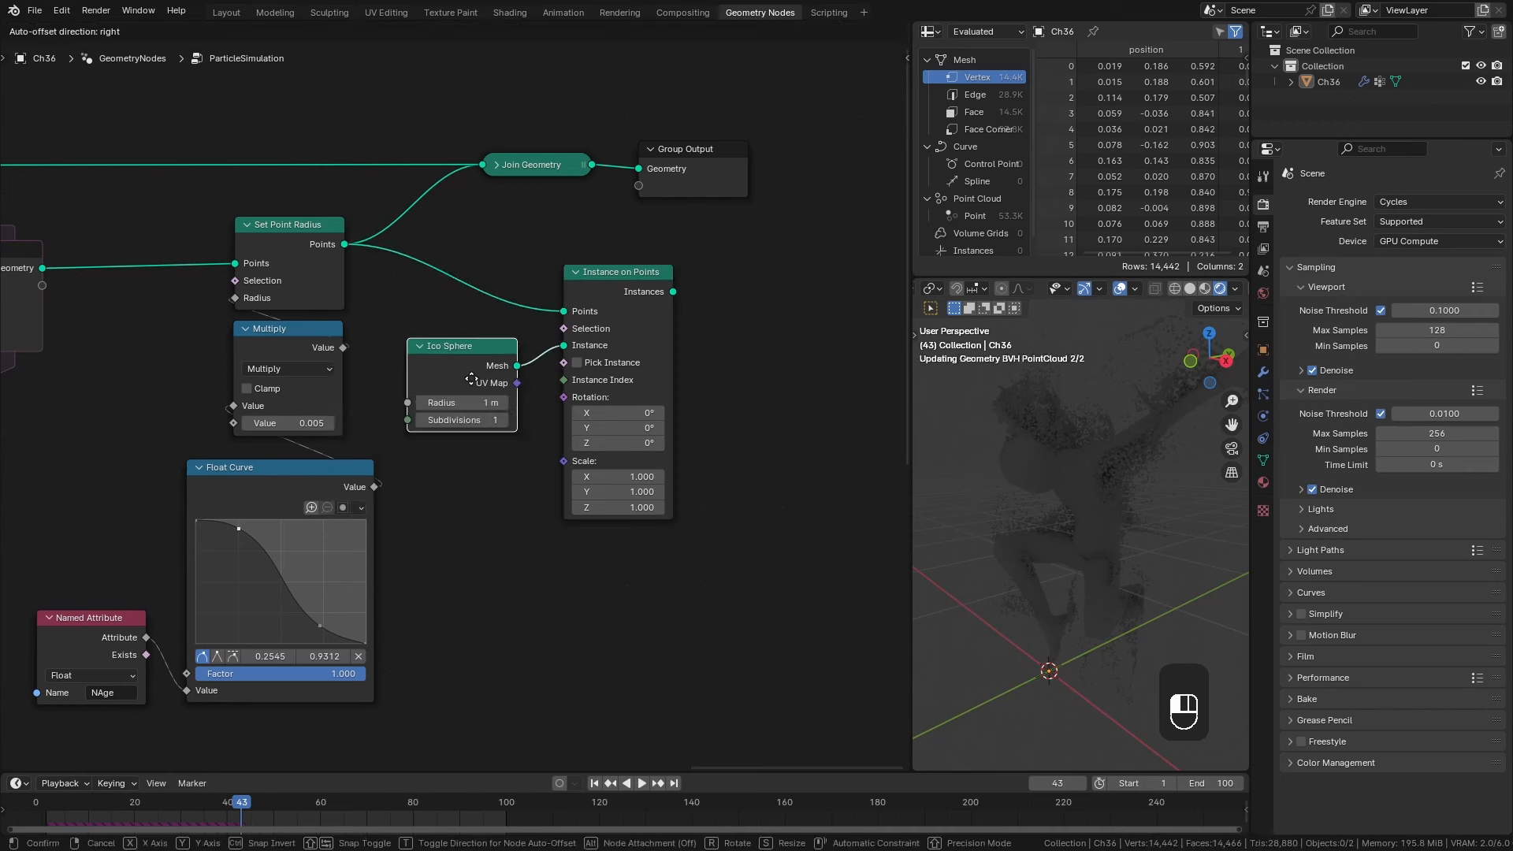
left_click(527, 338)
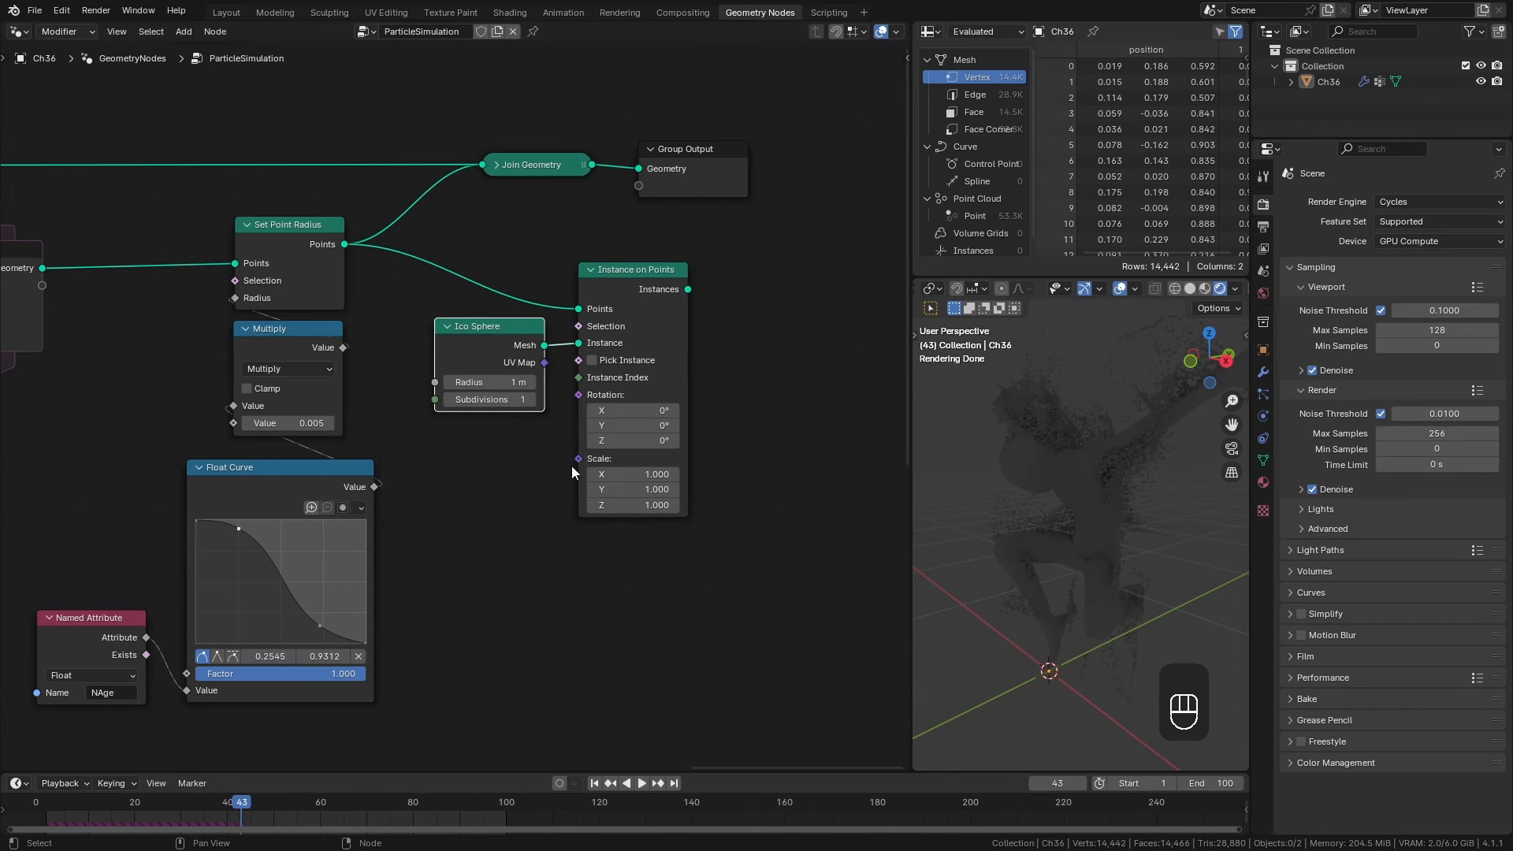
Drive the instances' Scale with a Radius node and link Instances into Join Geometry in place of the direct Set Point Radius link.
left_click_drag(578, 458, 536, 483)
type("radiu")
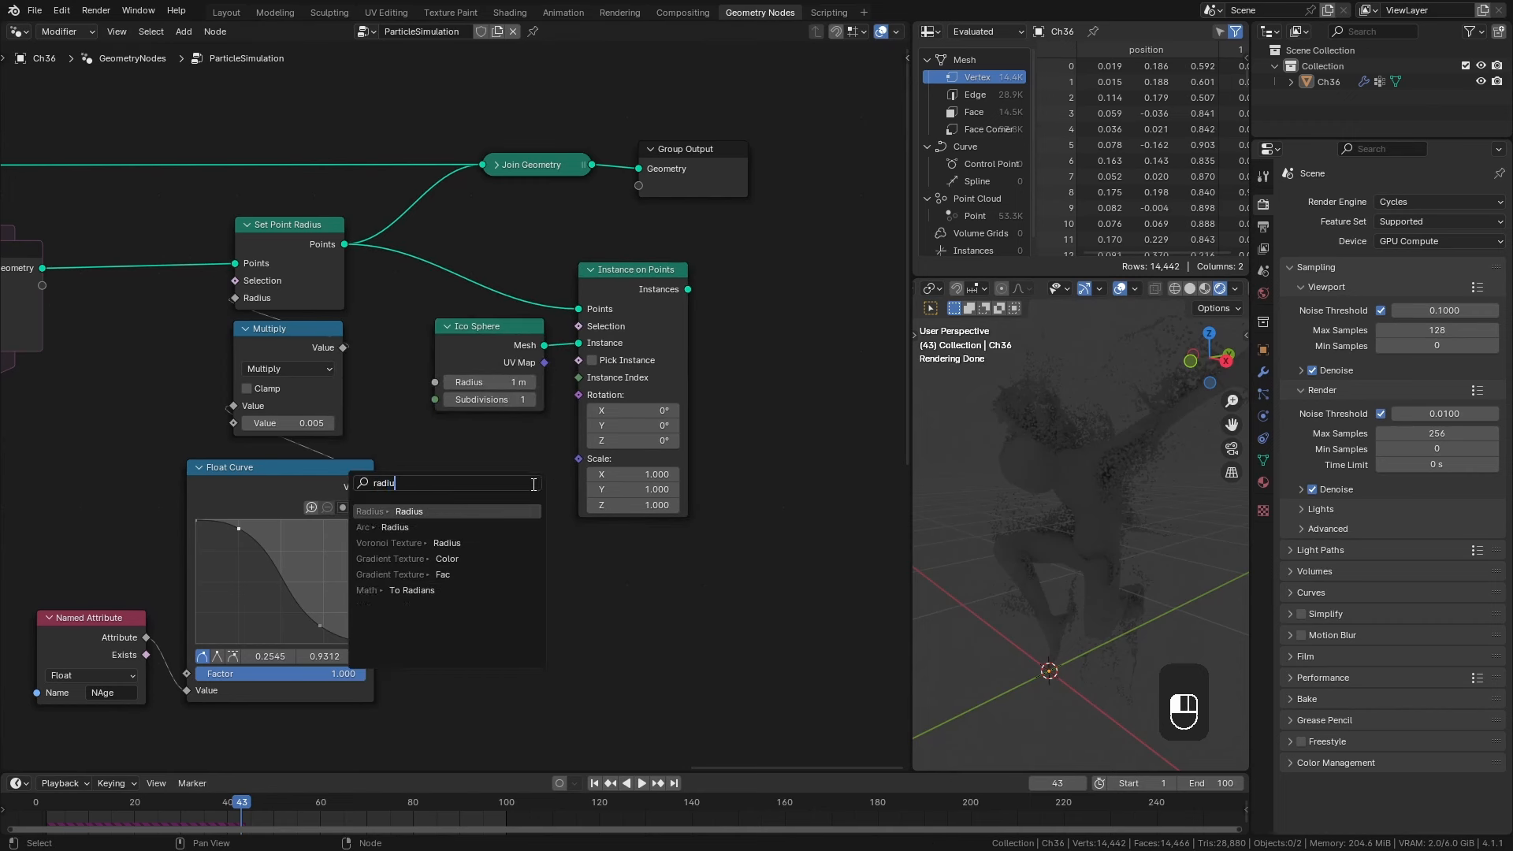
key("Return")
left_click(458, 473)
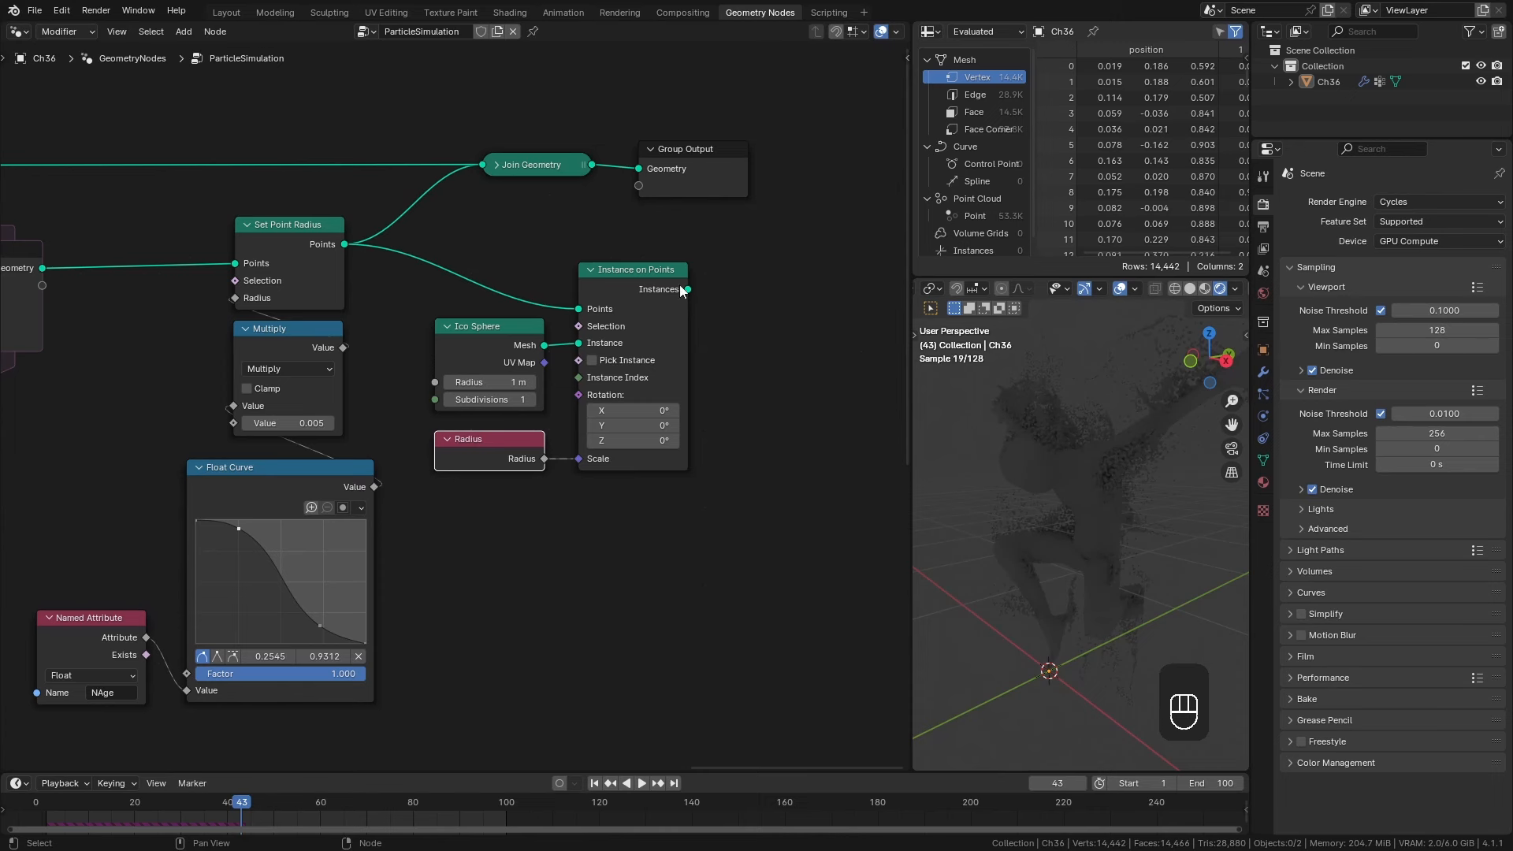
right_click_drag(445, 216, 431, 197, "ctrl")
left_click_drag(688, 289, 482, 175)
Change the render engine to EEVEE and inspect the instanced particles around the figure in Rendered shading.
key("z")
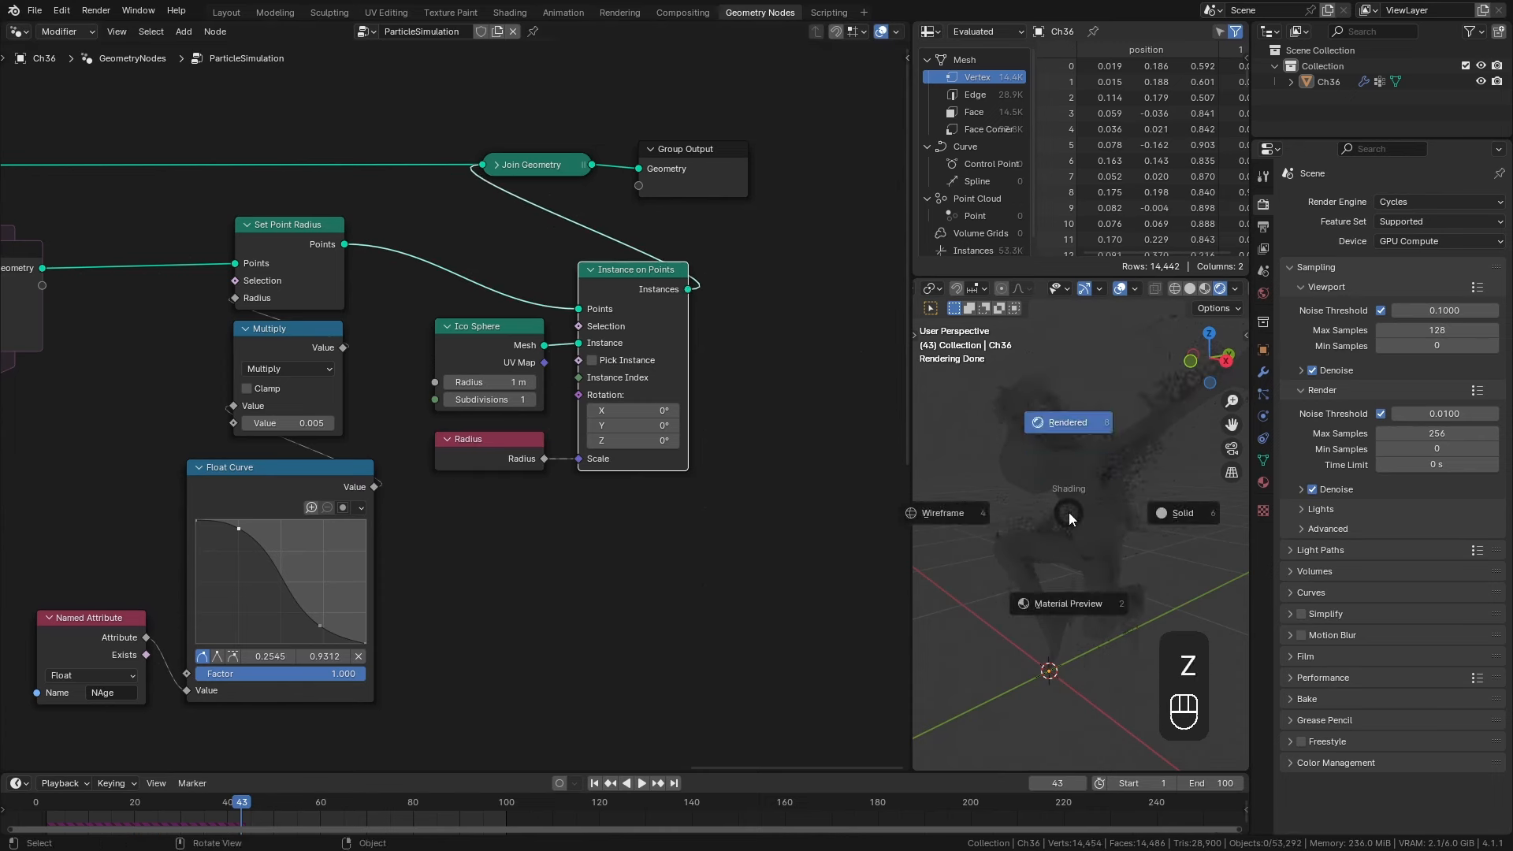
left_click(1174, 512)
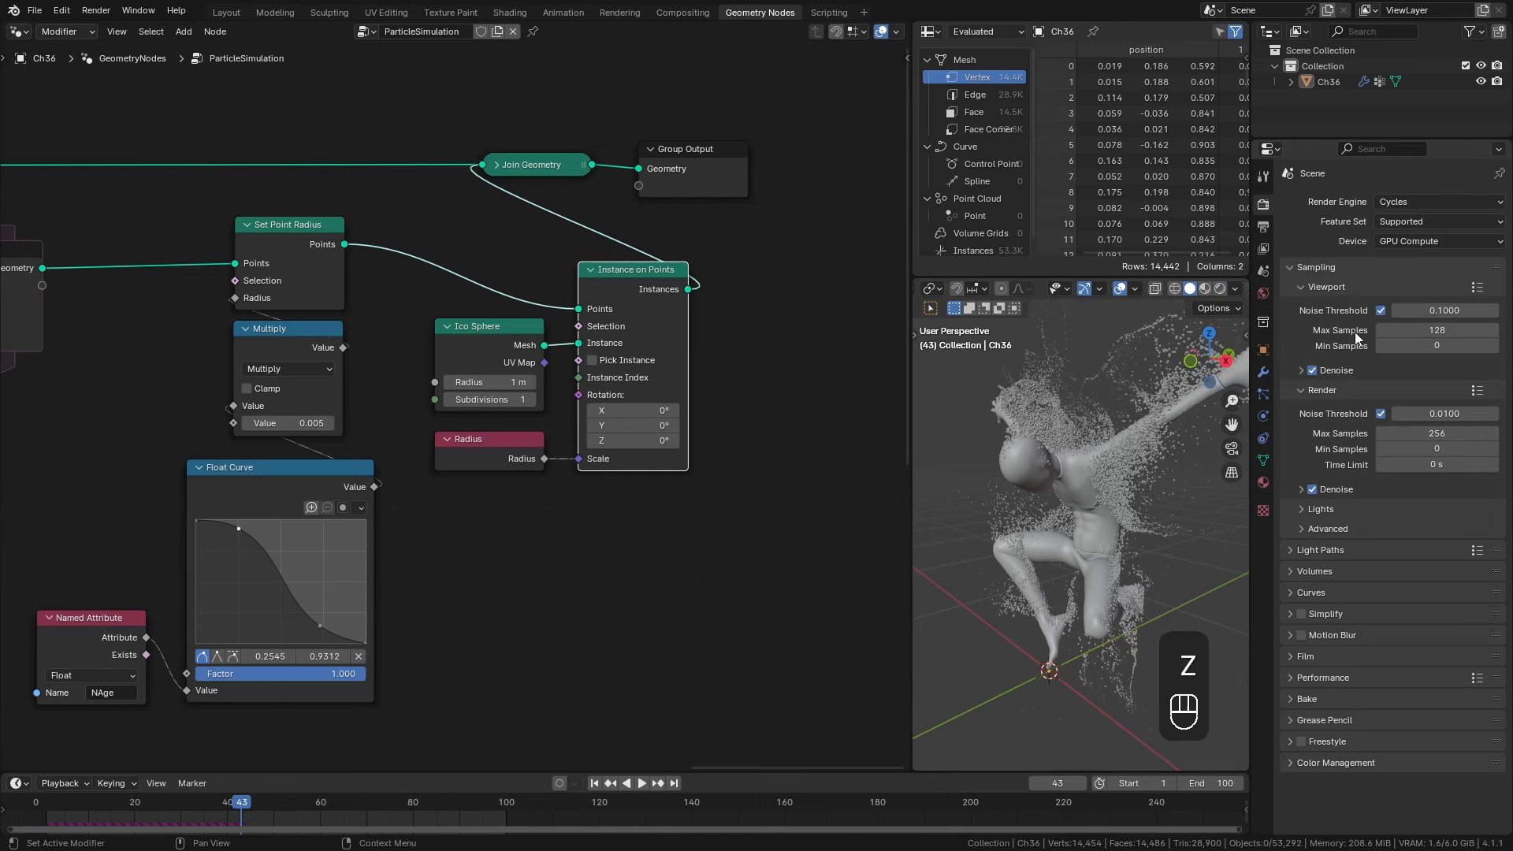
left_click(1418, 203)
left_click(1412, 220)
key("z")
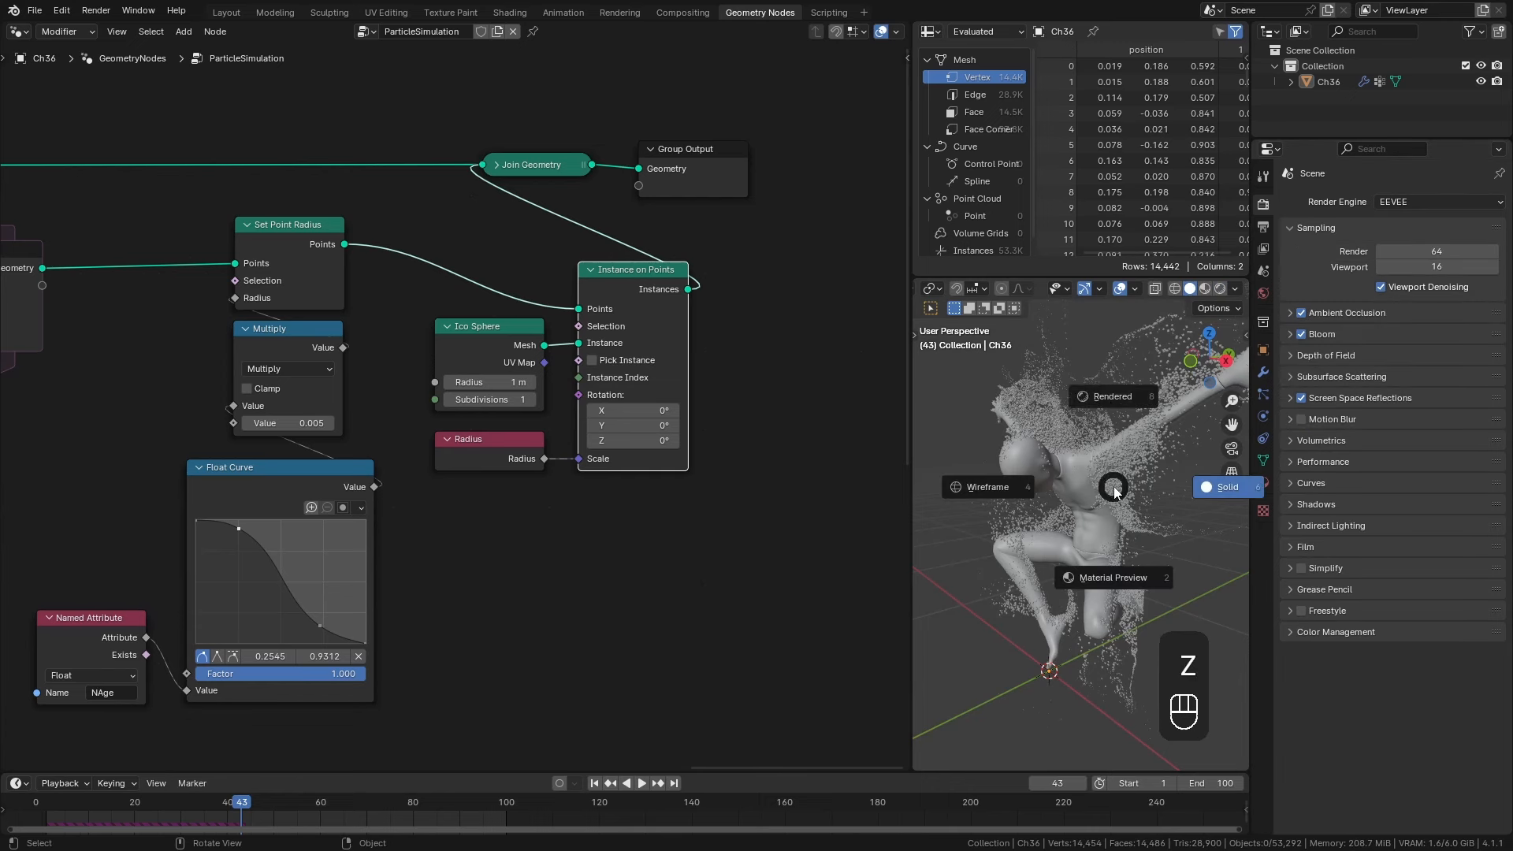
left_click(1109, 402)
mouse_move(1076, 489)
middle_mouse_down()
mouse_move(1053, 578)
mouse_move(1225, 607)
mouse_move(1141, 588)
middle_mouse_up()
Set the render engine to Cycles and dissolve the Ico Sphere, Radius and Instance on Points nodes, keeping Set Point Radius linked to Join Geometry.
left_click_drag(623, 508, 670, 475)
left_click(1438, 201)
left_click(1403, 254)
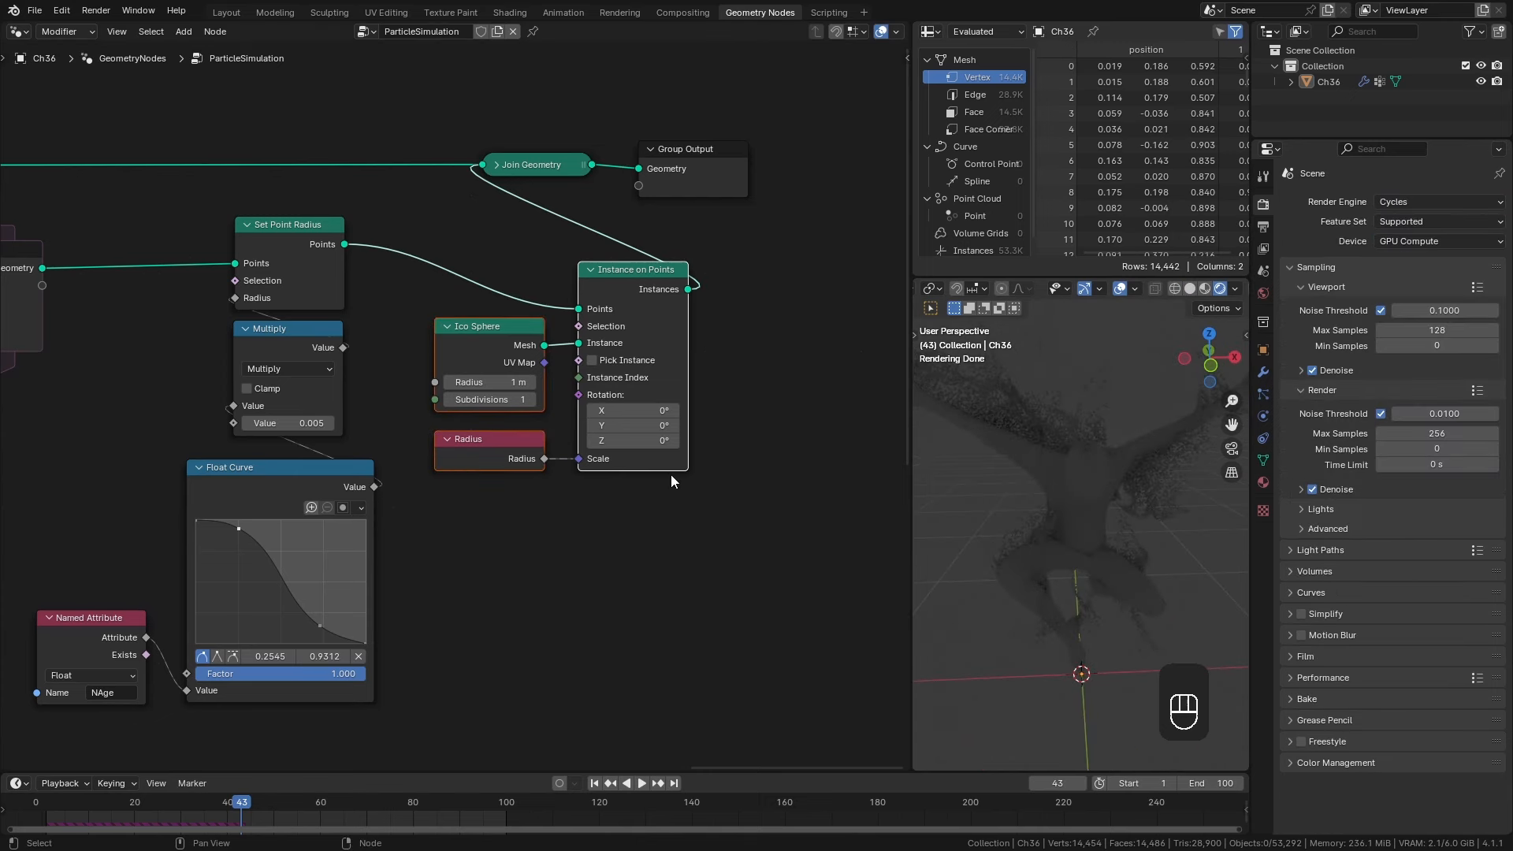
key("ctrl+x")
middle_click_drag(1103, 513, 1184, 603)
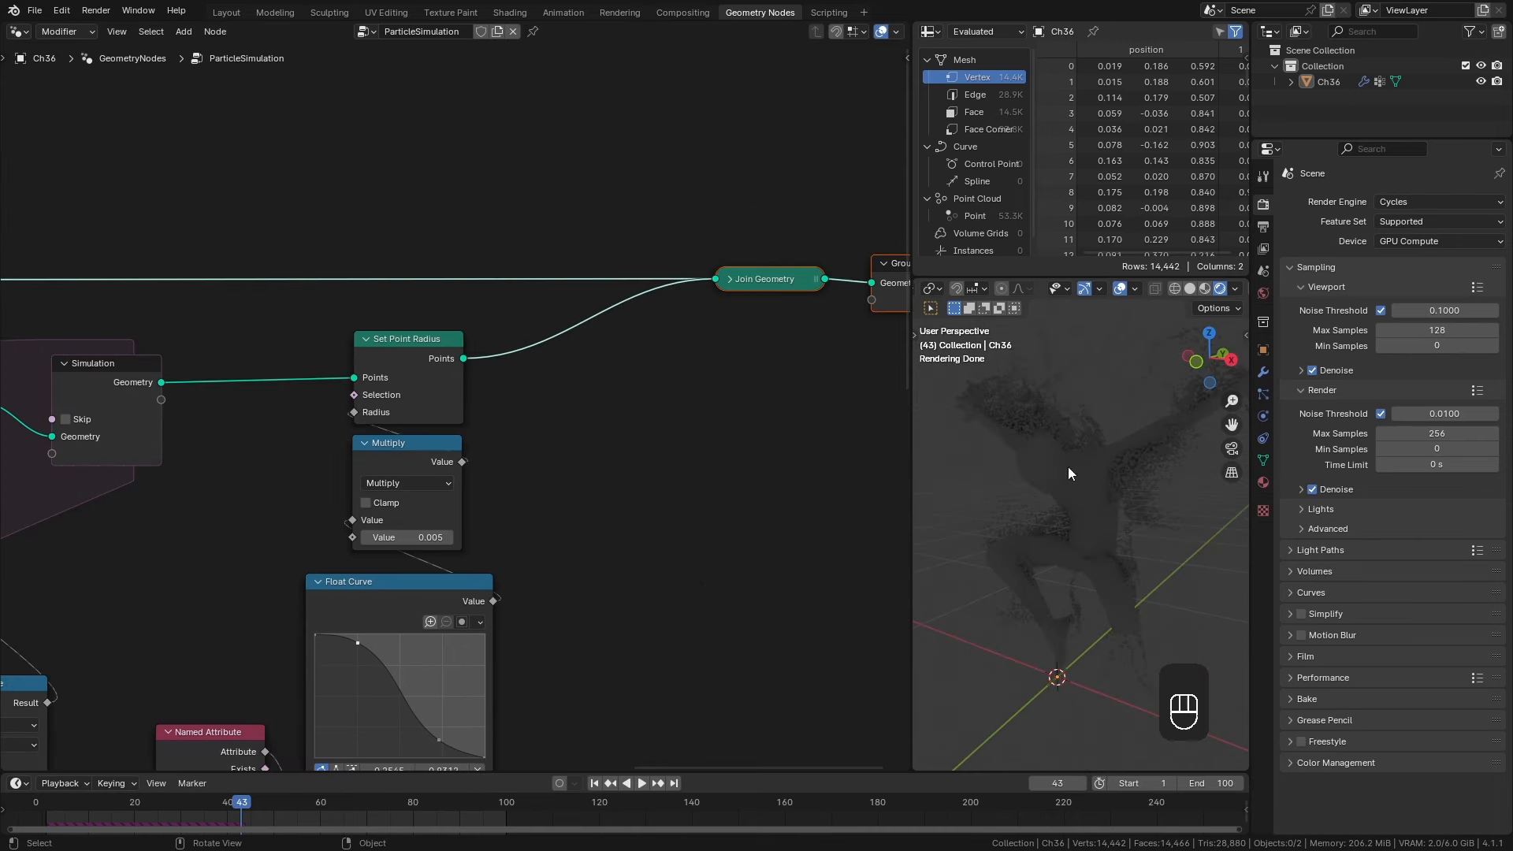
Create a new material on the character mesh and name it Body.
left_click(1263, 482)
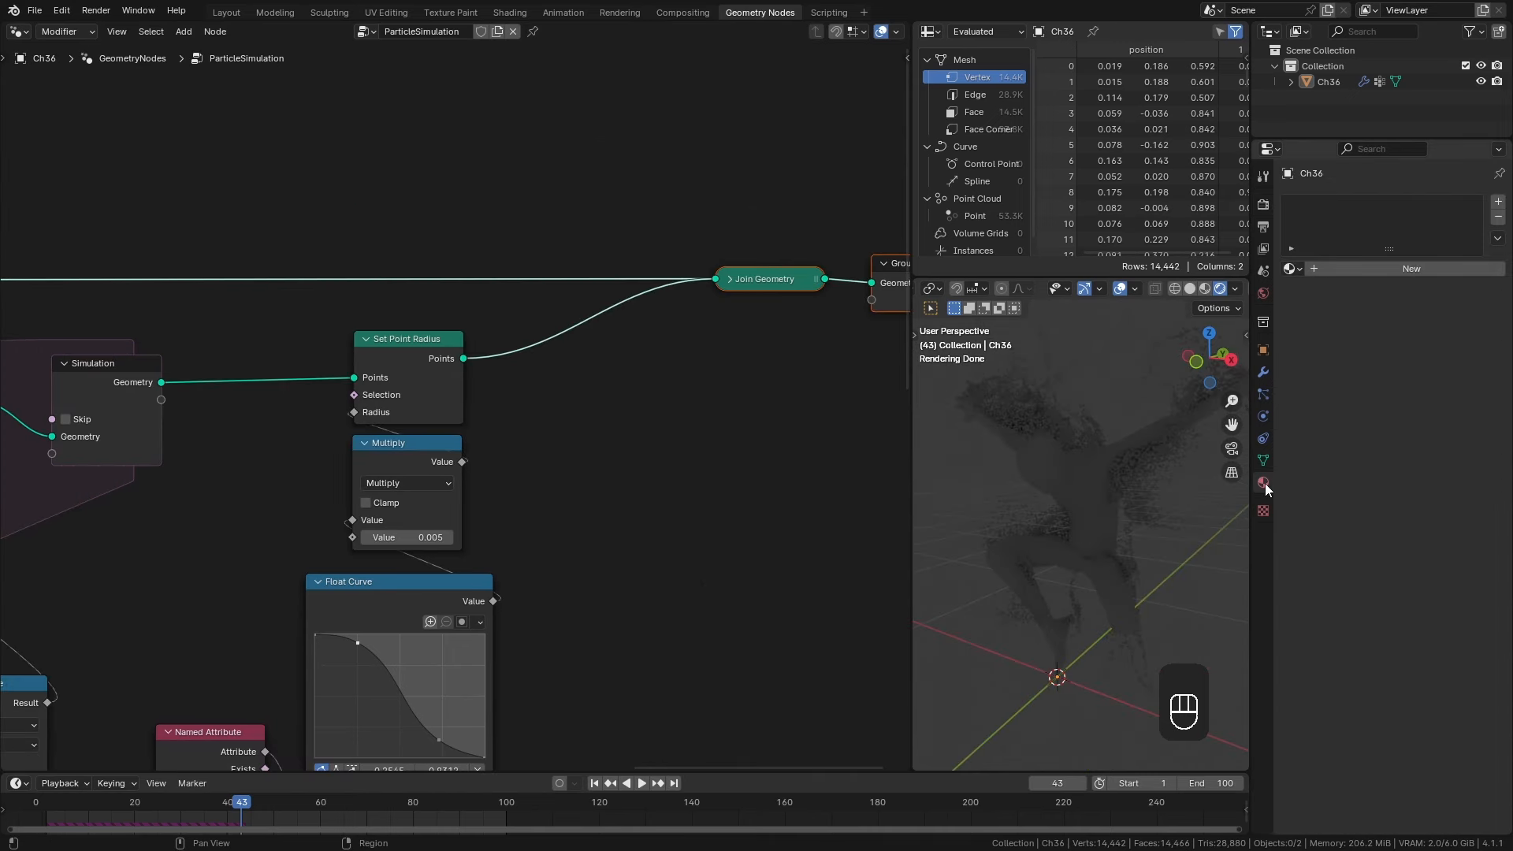
left_click(1363, 268)
double_click(1365, 268)
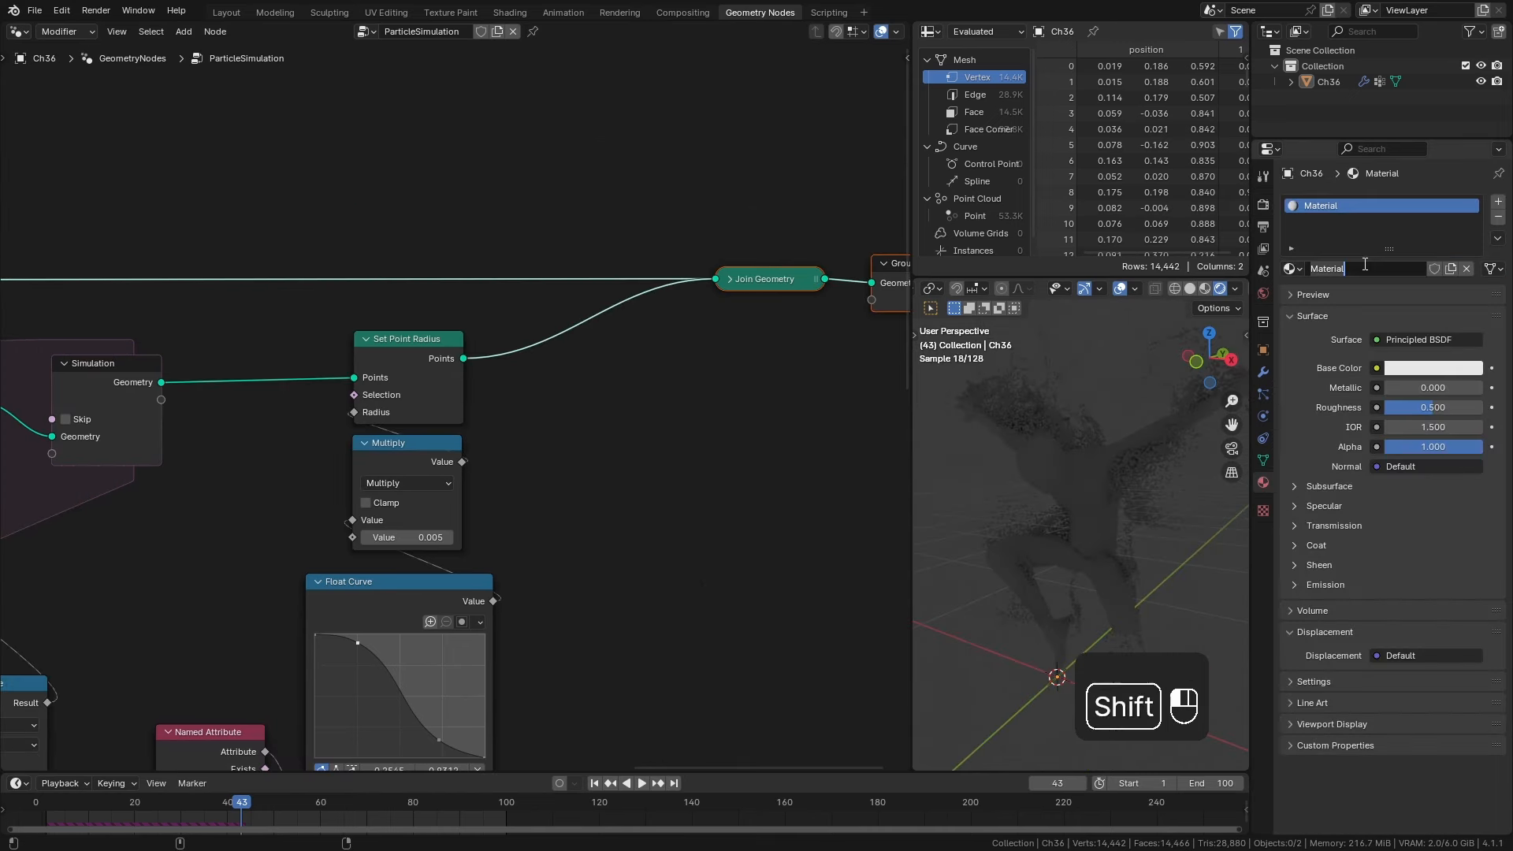
type("Body")
key("Return")
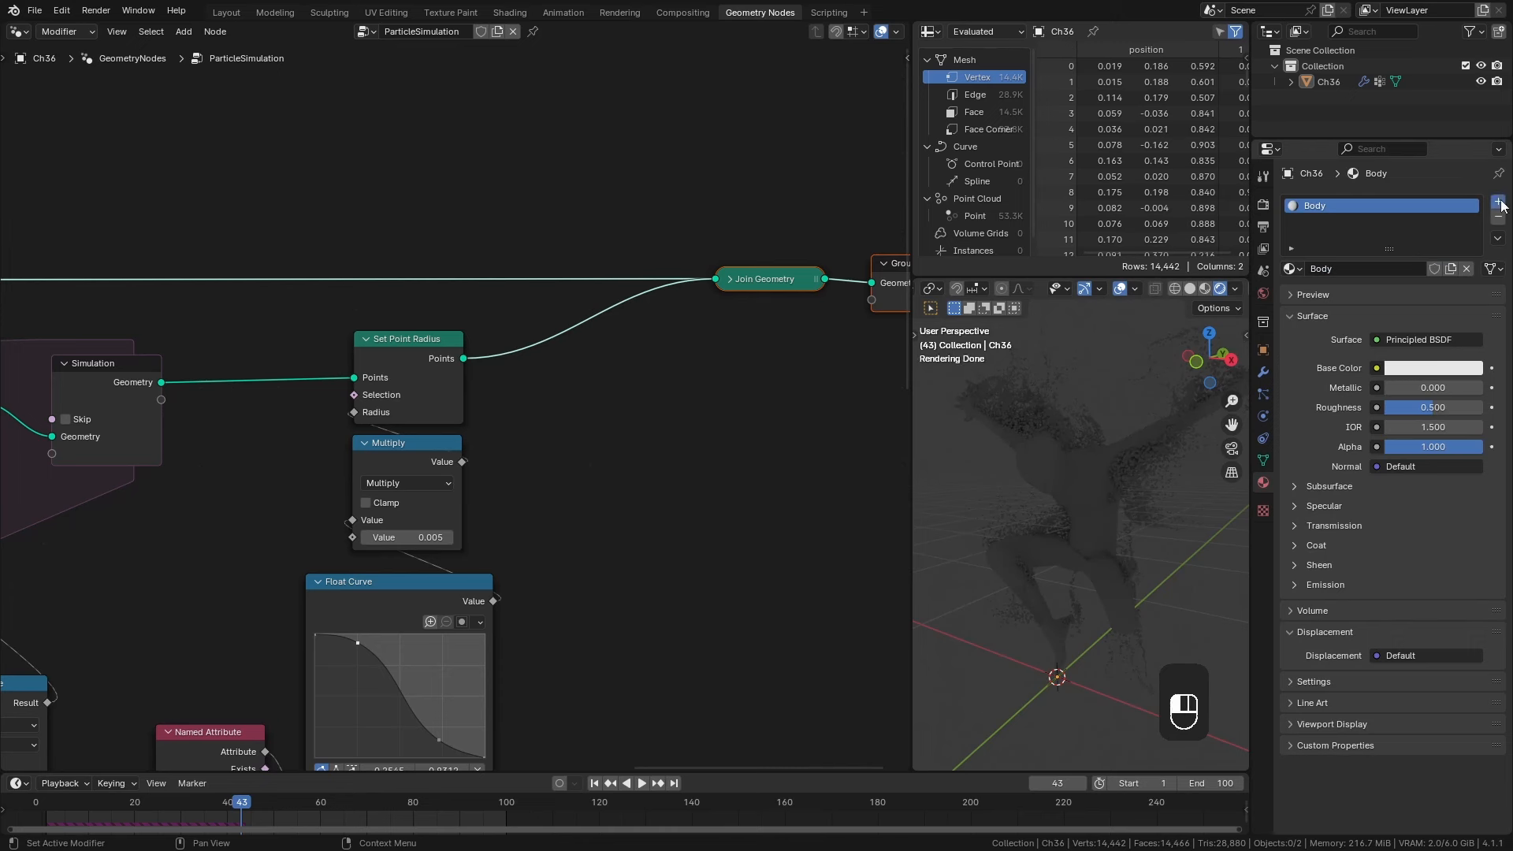
Add a second material slot with a new material named Particles.
left_click(1499, 202)
left_click(1363, 290)
double_click(1359, 294)
type("Pa")
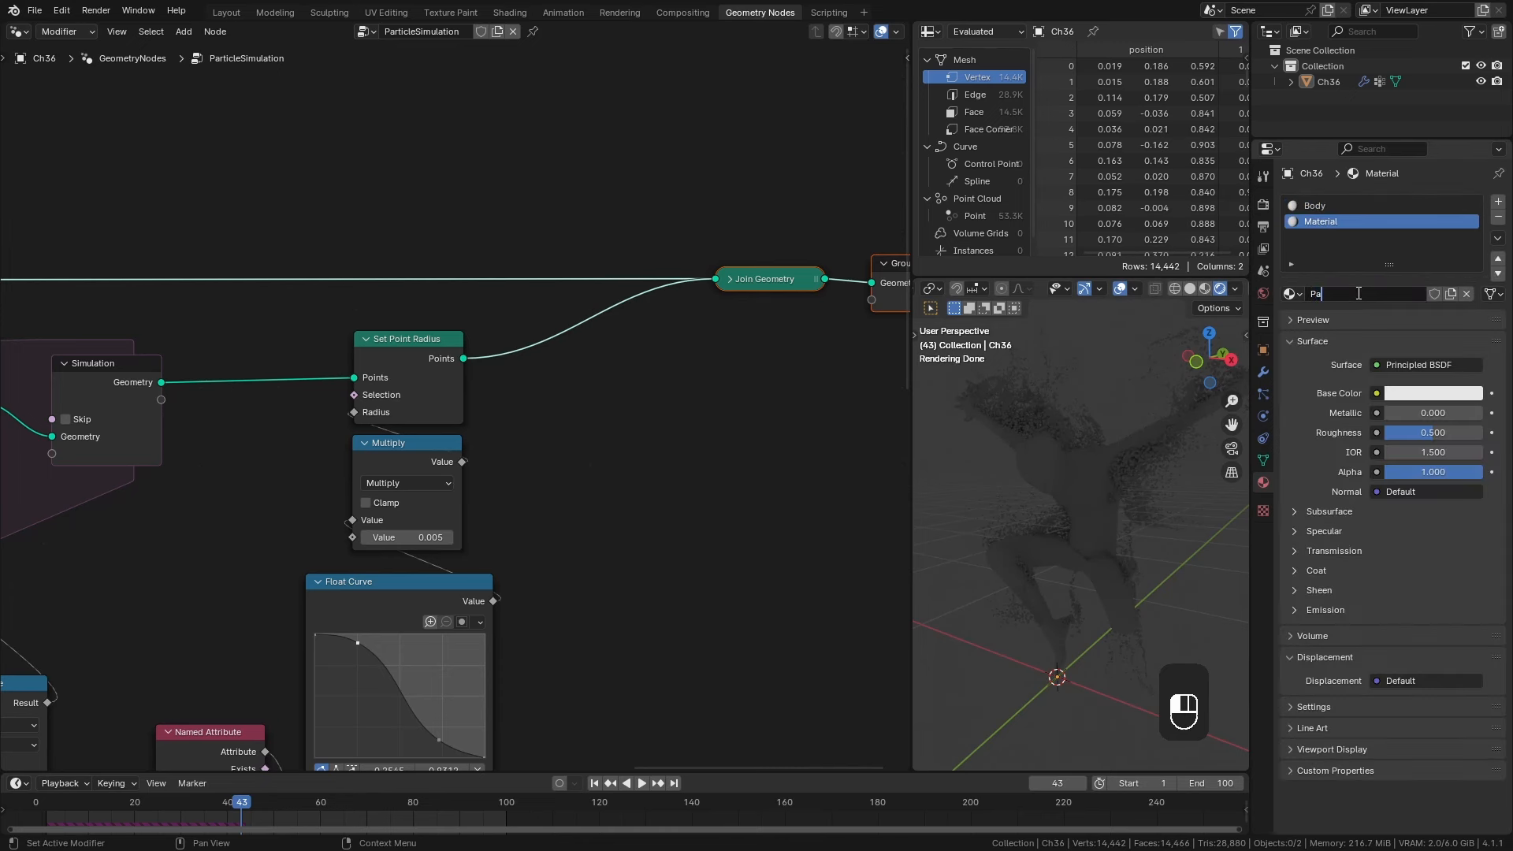
type("rticles")
key("Return")
Insert a Set Material node between Set Point Radius and Join Geometry.
key("shift+a")
mouse_move(599, 512)
left_click(748, 572)
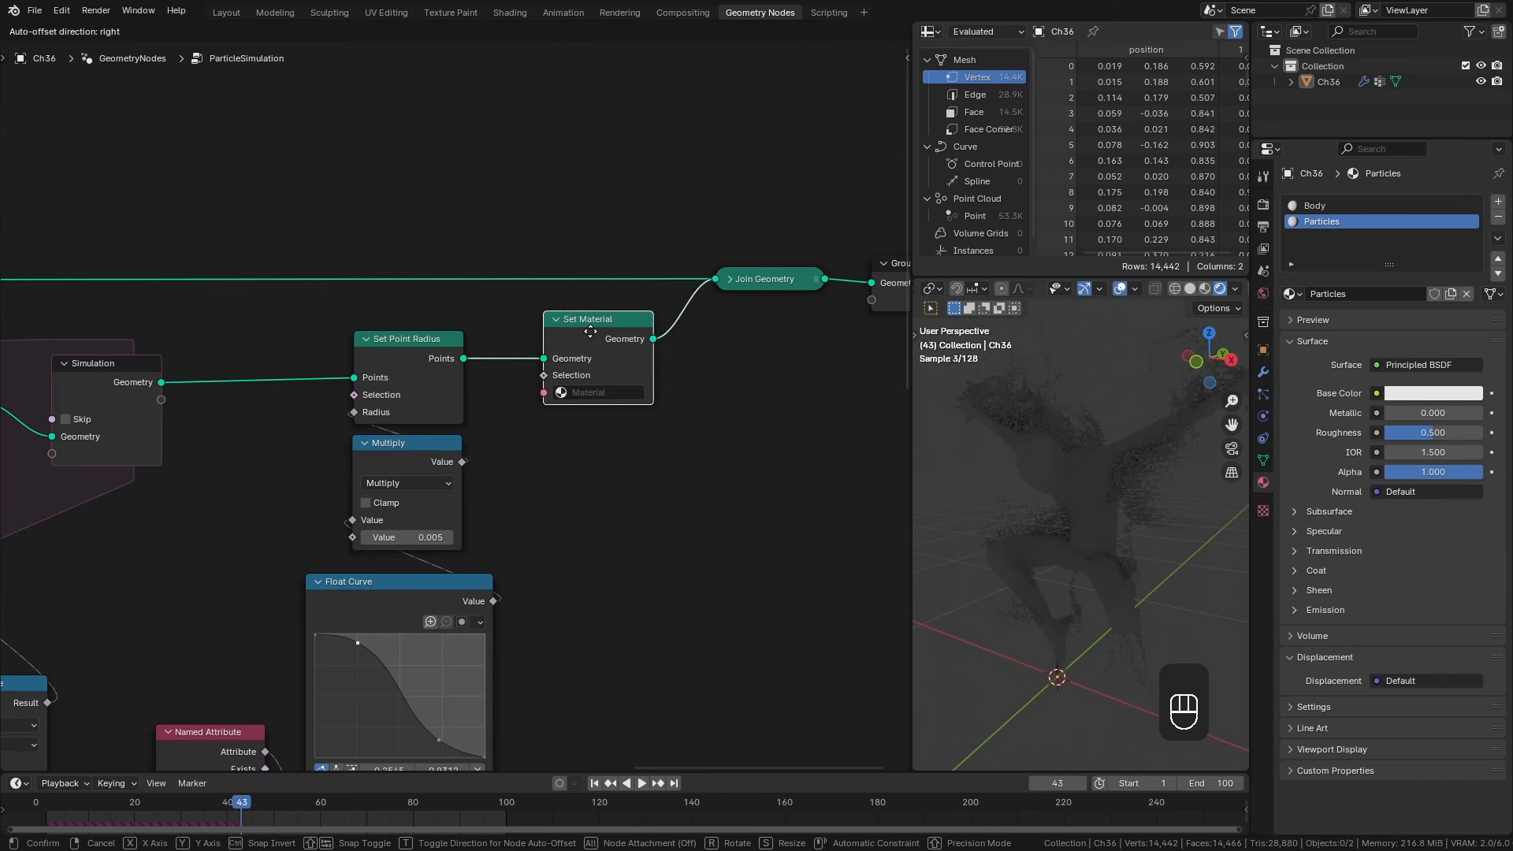
left_click(590, 331)
Duplicate Set Material onto the body mesh link, assign Body there and Particles on the point branch, and save the file.
key("shift+d")
left_click(579, 219)
left_click(585, 269)
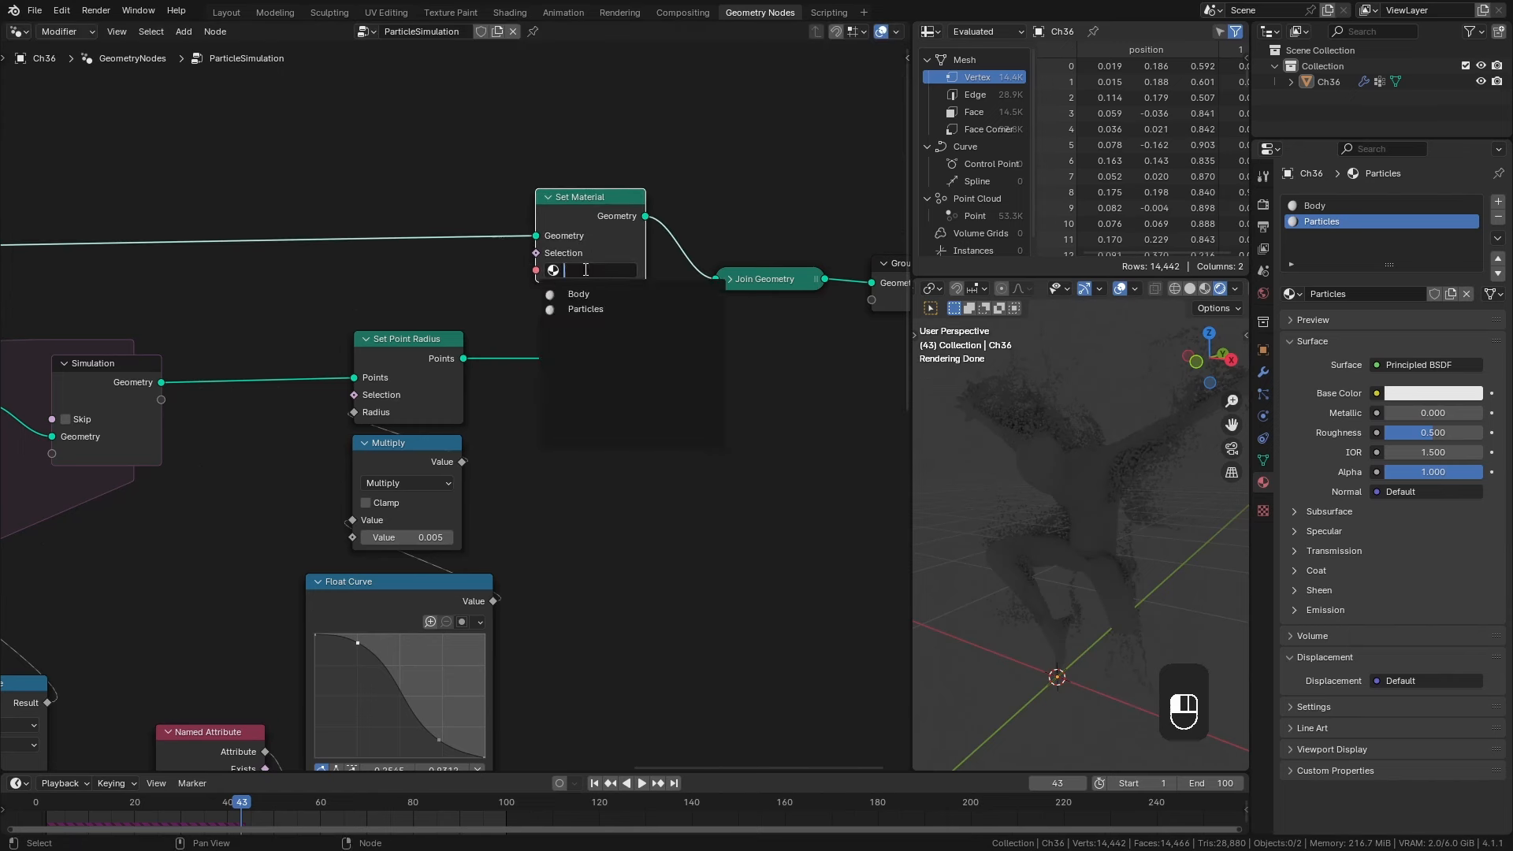
left_click(578, 294)
key("ctrl+s")
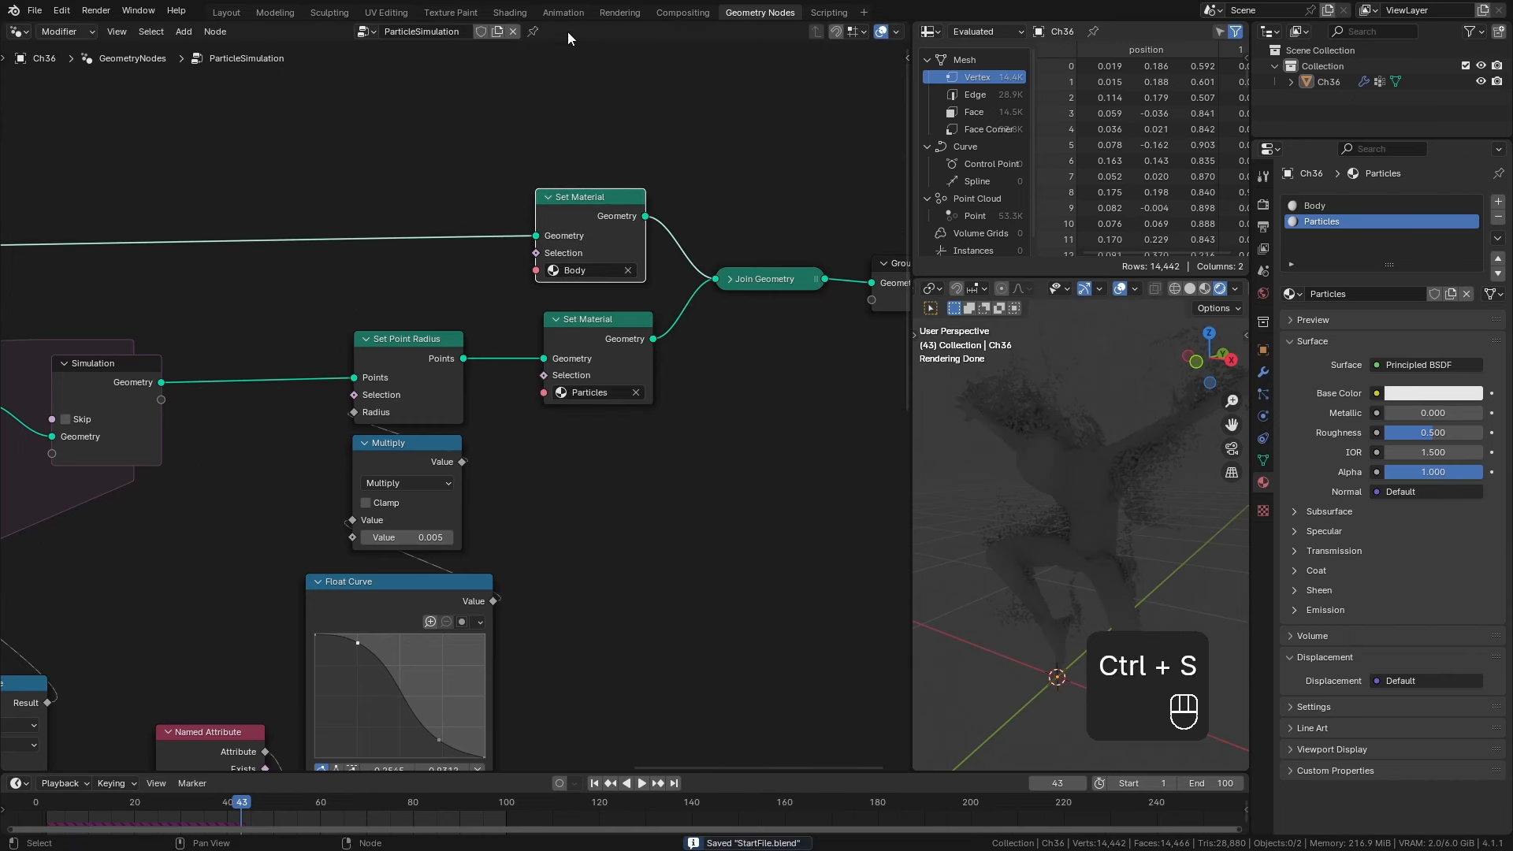
Switch to the Shading workspace with Rendered viewport shading and widen the shader node editor.
left_click(510, 12)
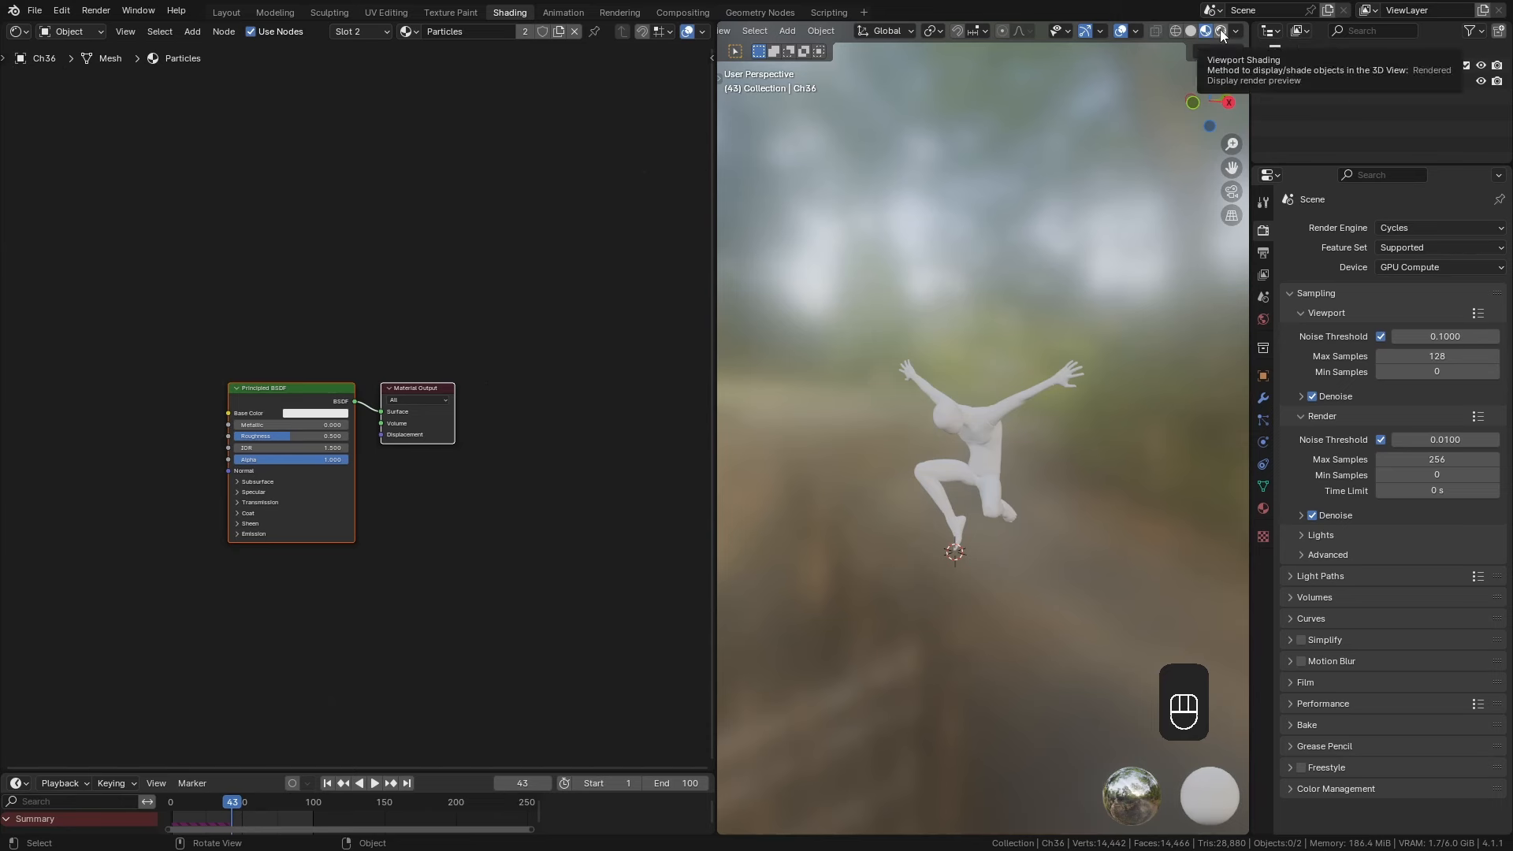
left_click(1221, 32)
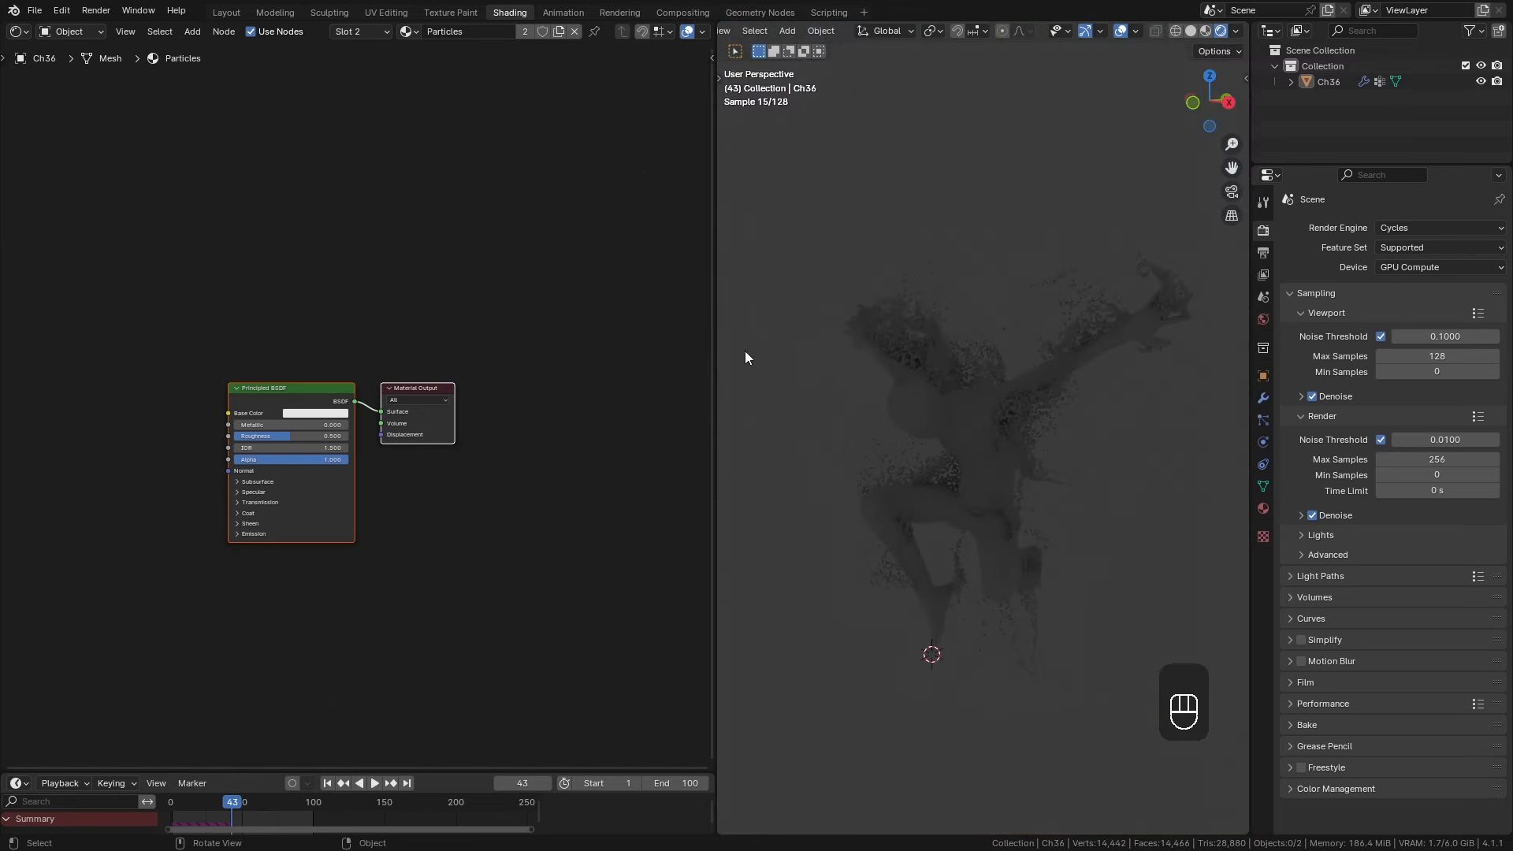
left_click_drag(713, 351, 792, 351)
scroll(399, 506, "up", 3)
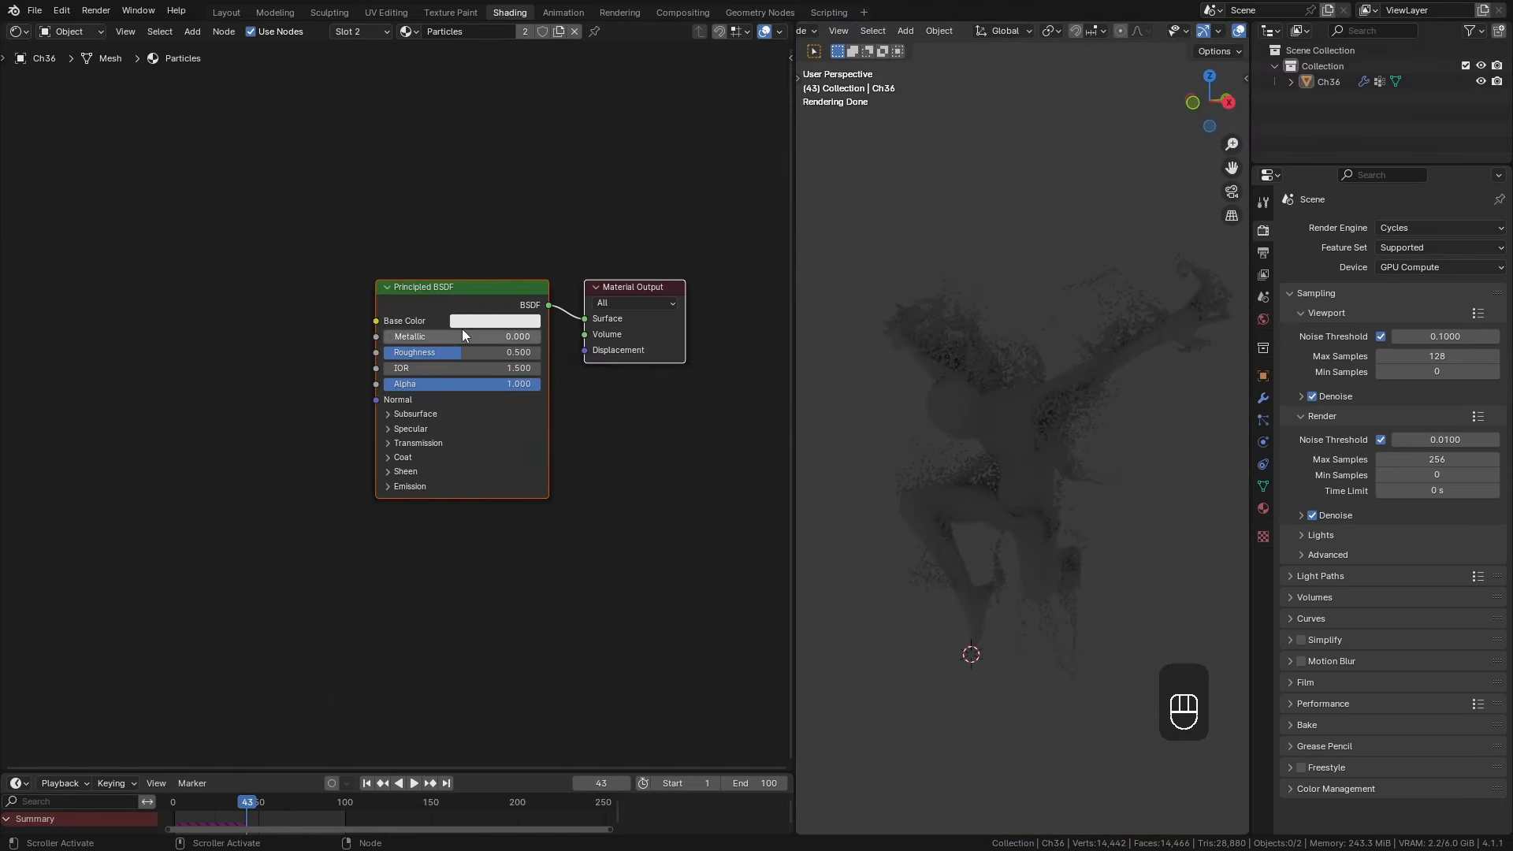
Replace the Particles material's Principled BSDF with an Emission shader connected to the Material Output's Surface.
key("x")
key("shift+a")
mouse_move(357, 400)
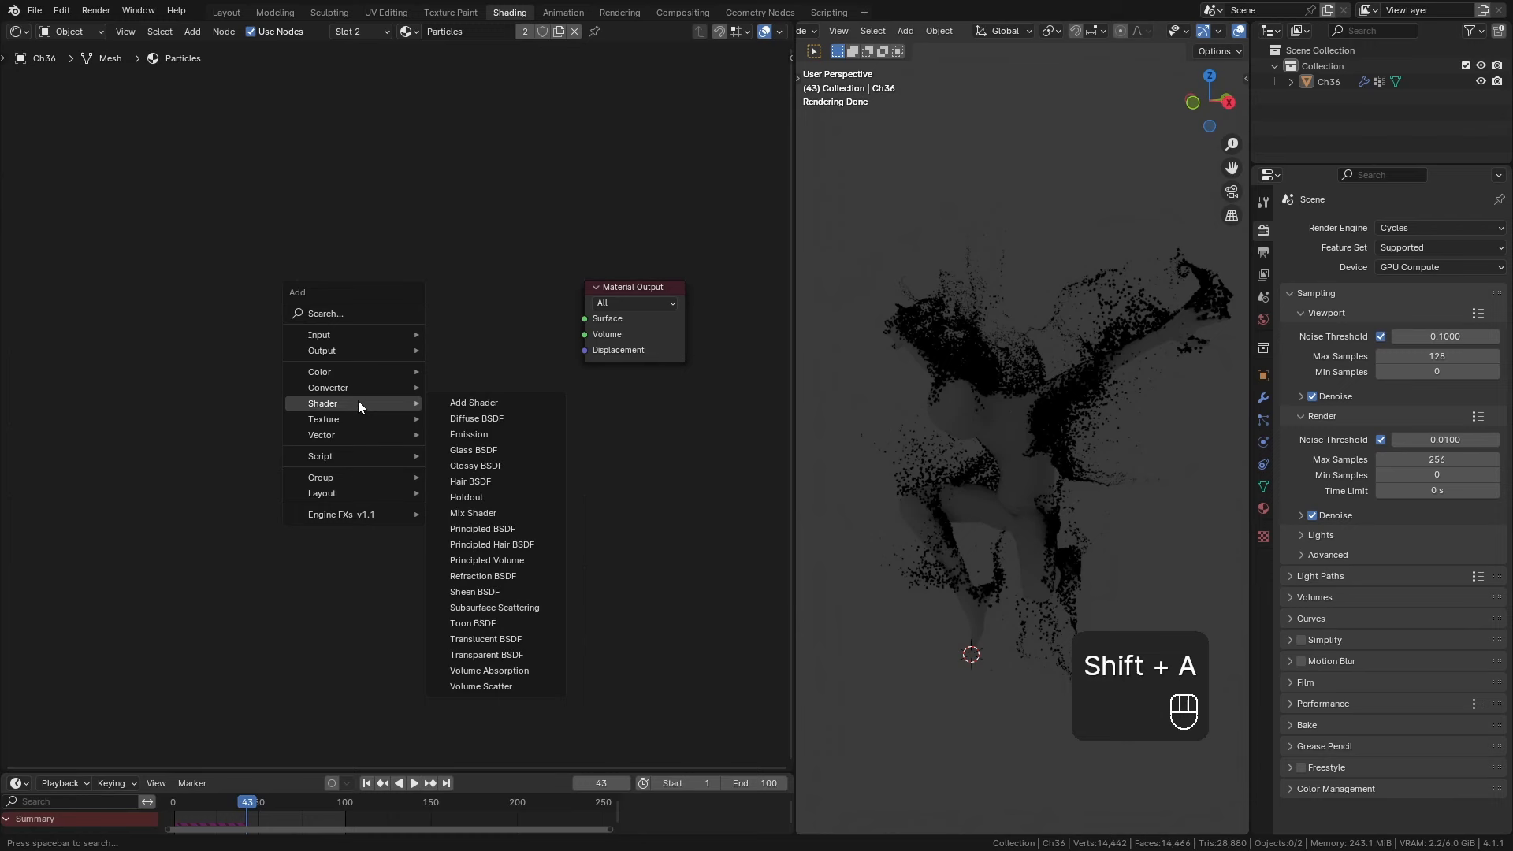
left_click(468, 434)
left_click(465, 307)
left_click_drag(525, 318, 584, 319)
Add an Attribute node to the Particles material and set its name to NAge.
key("shift+a")
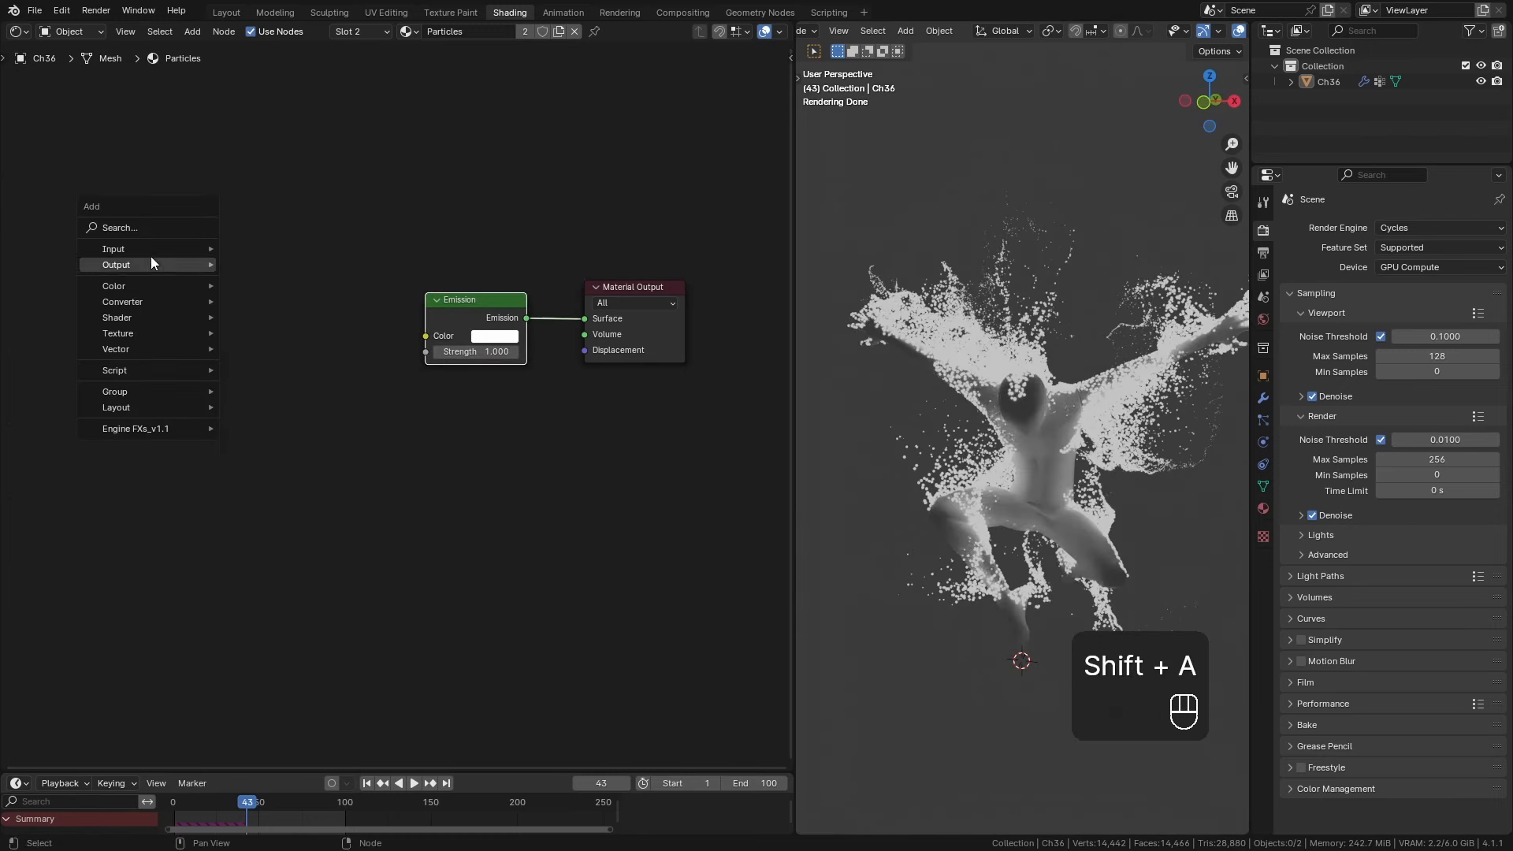
mouse_move(197, 256)
left_click(307, 269)
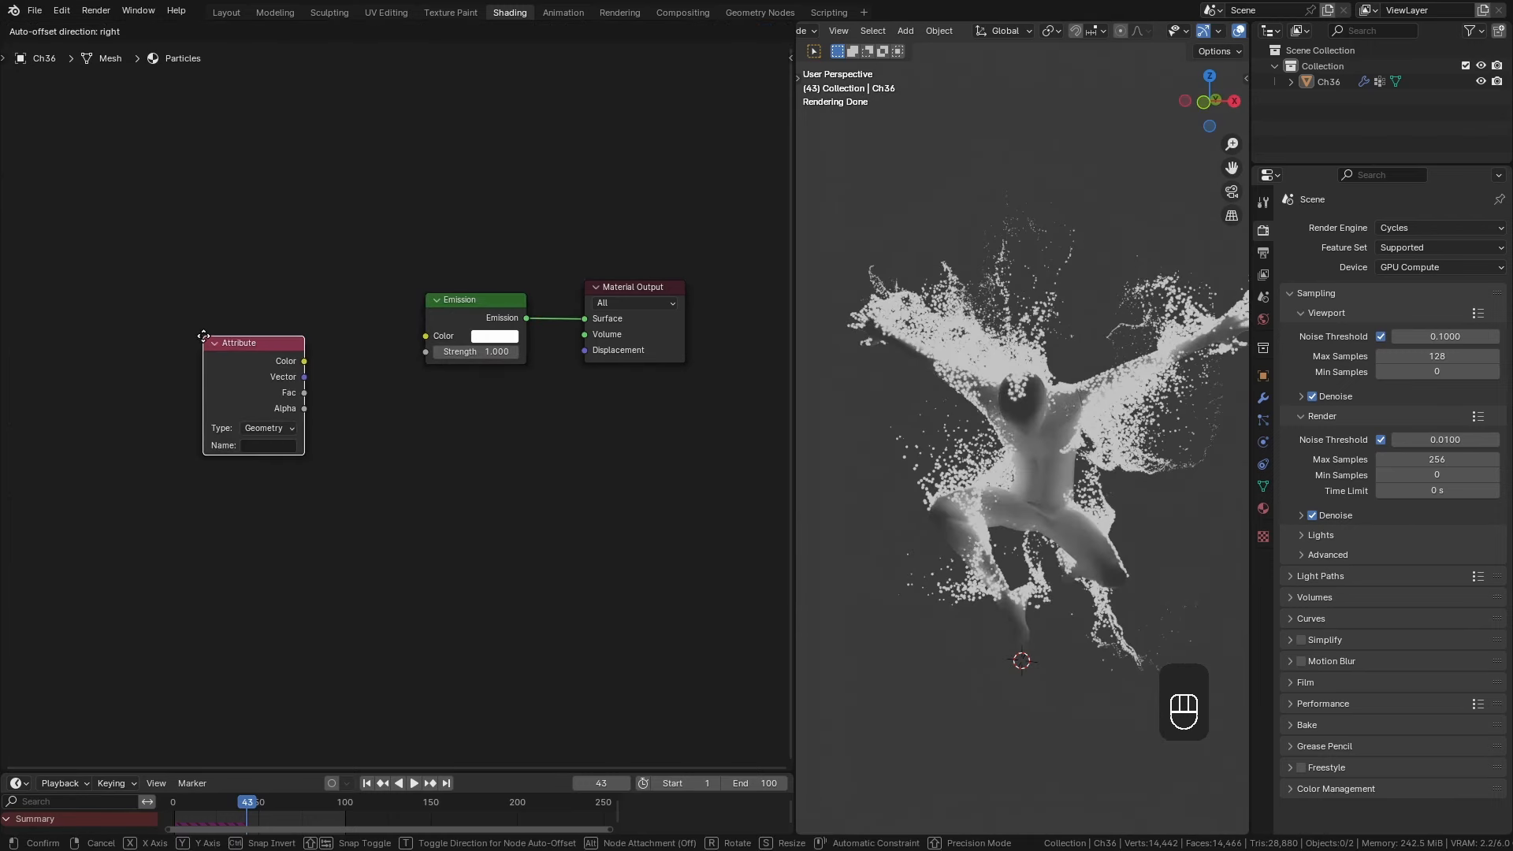
left_click(204, 337)
left_click(268, 446)
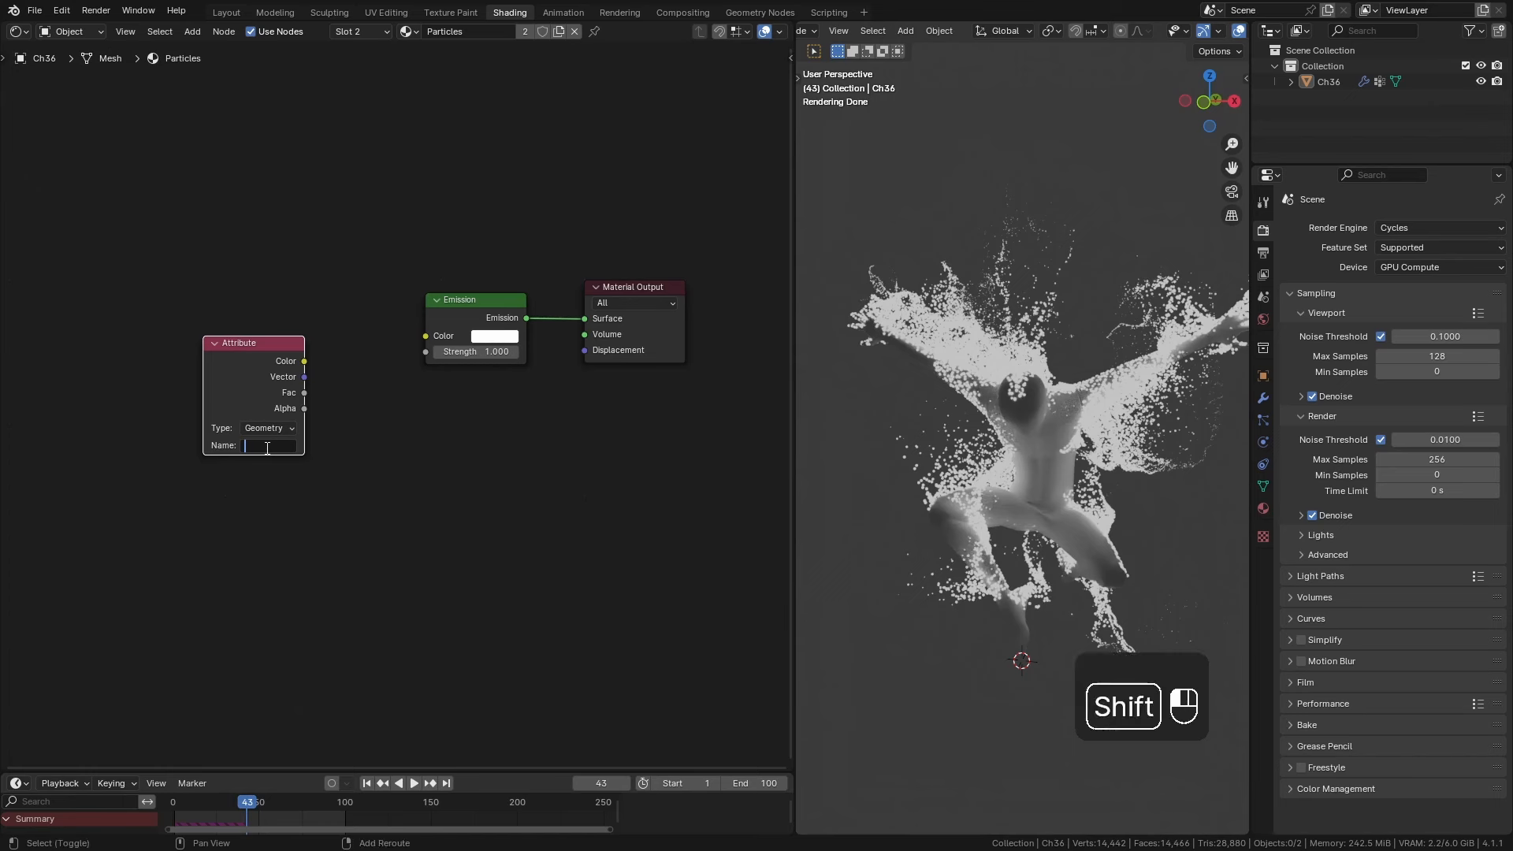
type("NAge")
left_click(267, 447)
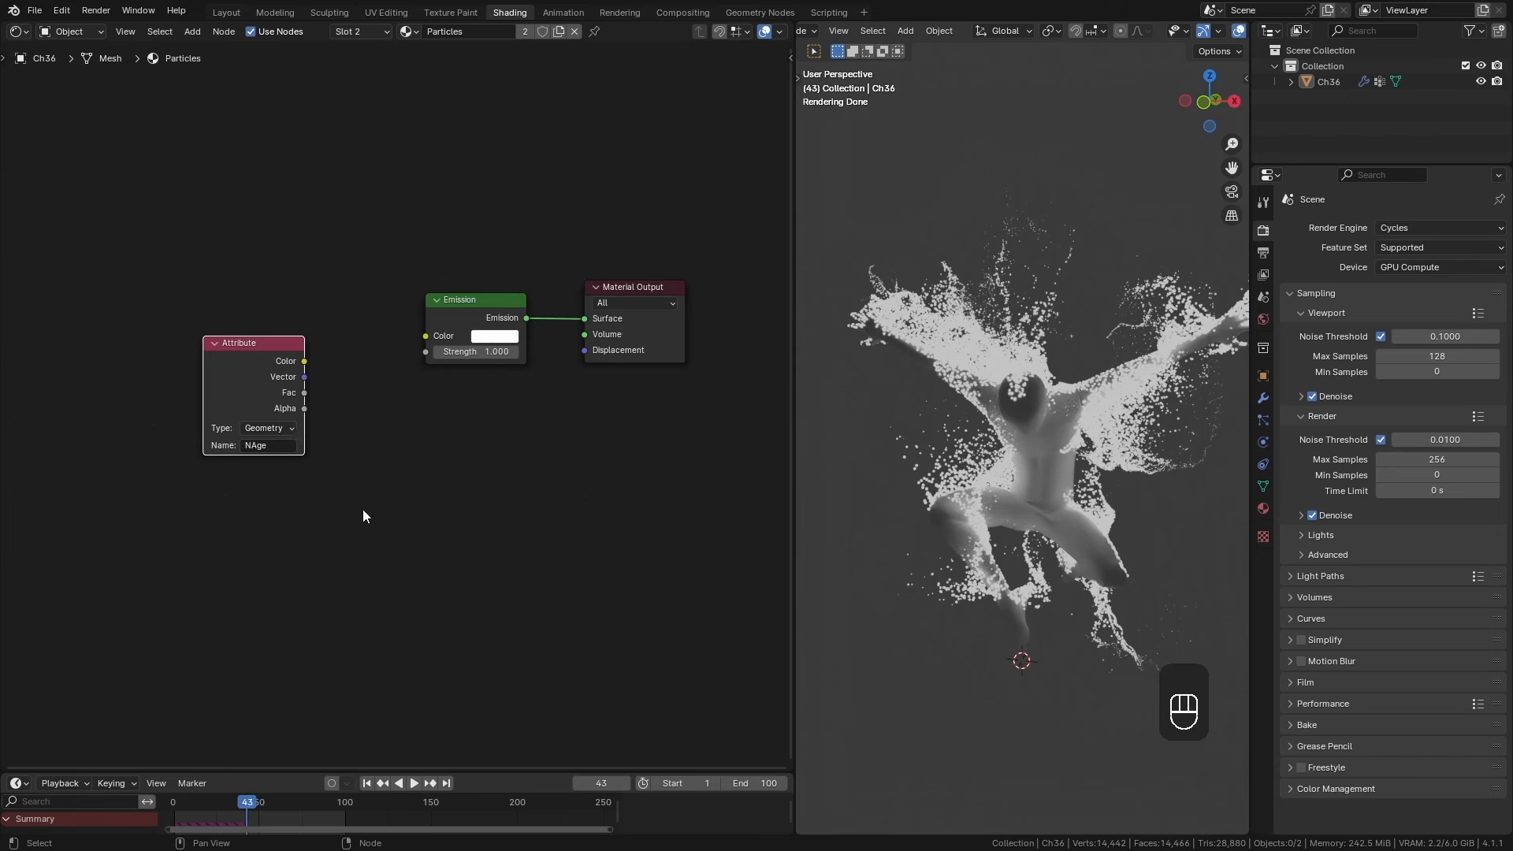
Preview the NAge attribute directly on the material output and examine the shading of the particles from several angles.
left_click(279, 428)
left_click(257, 366, "ctrl+shift")
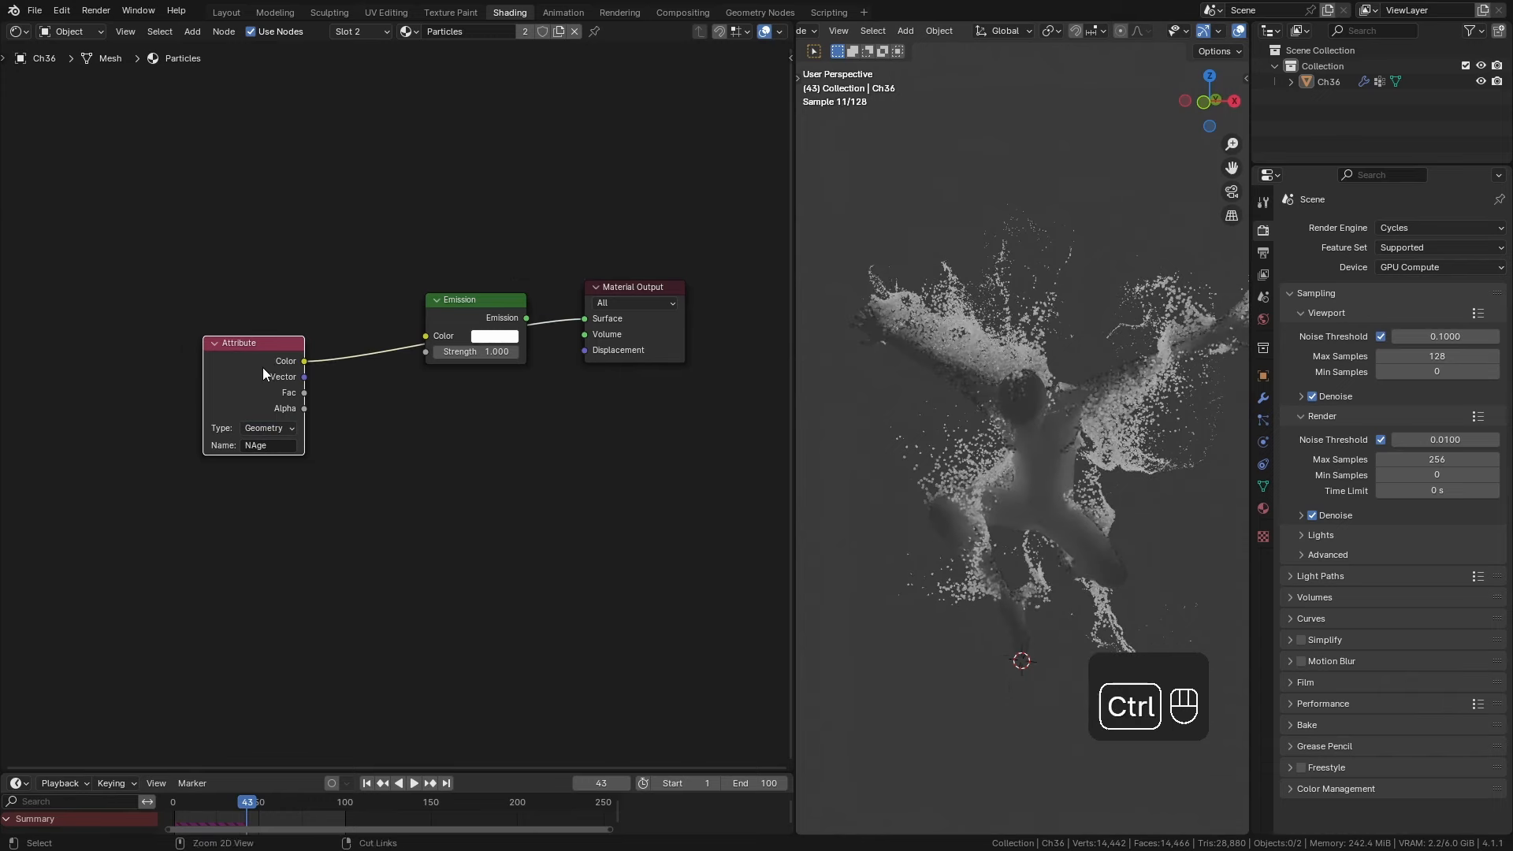
scroll(946, 520, "up", 3)
middle_click_drag(928, 519, 1034, 442)
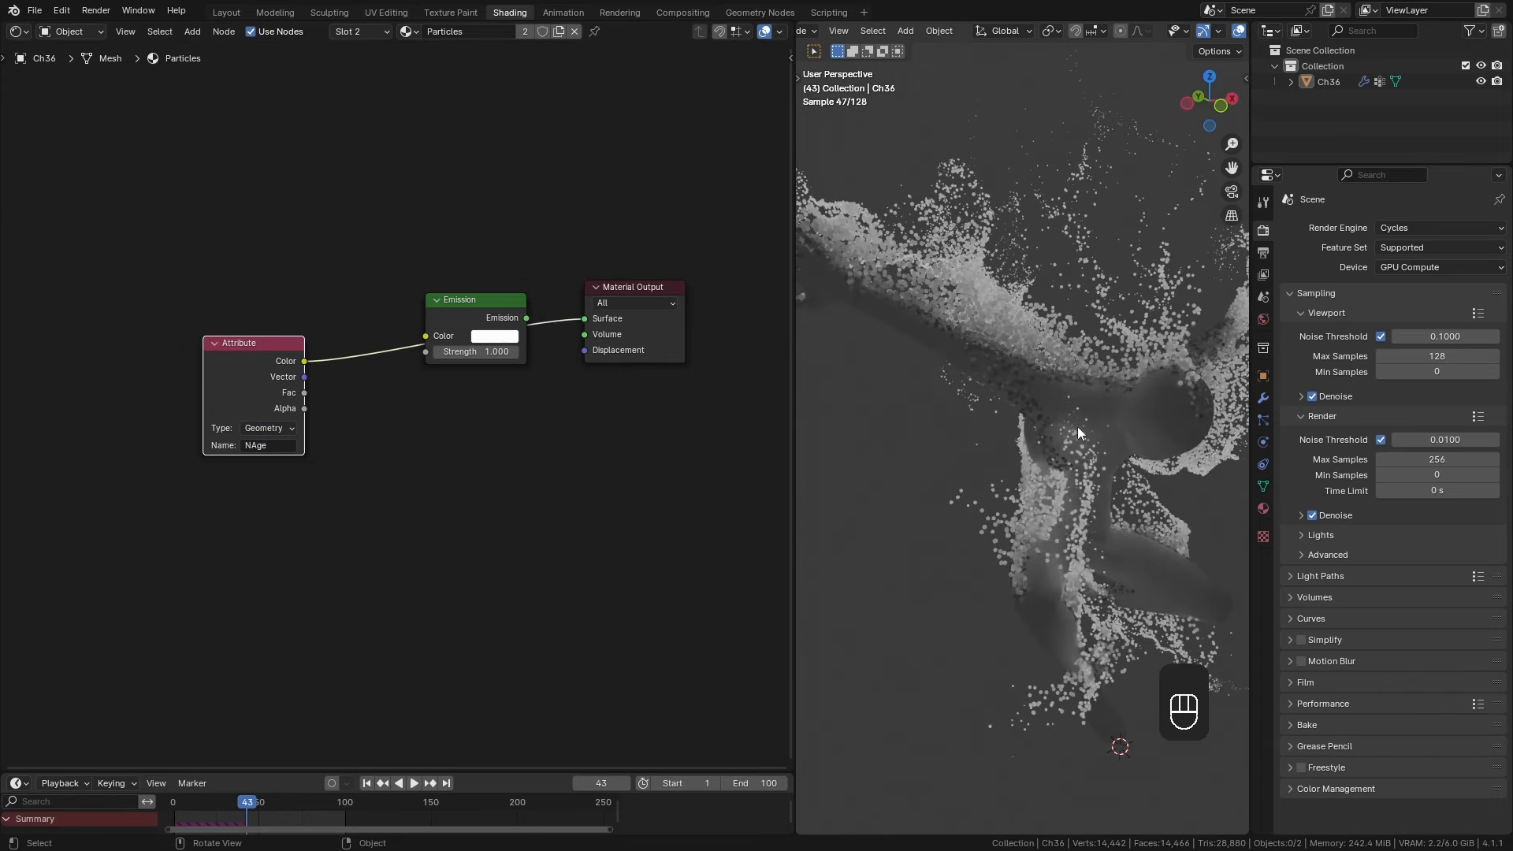
middle_click_drag(1068, 118, 953, 552)
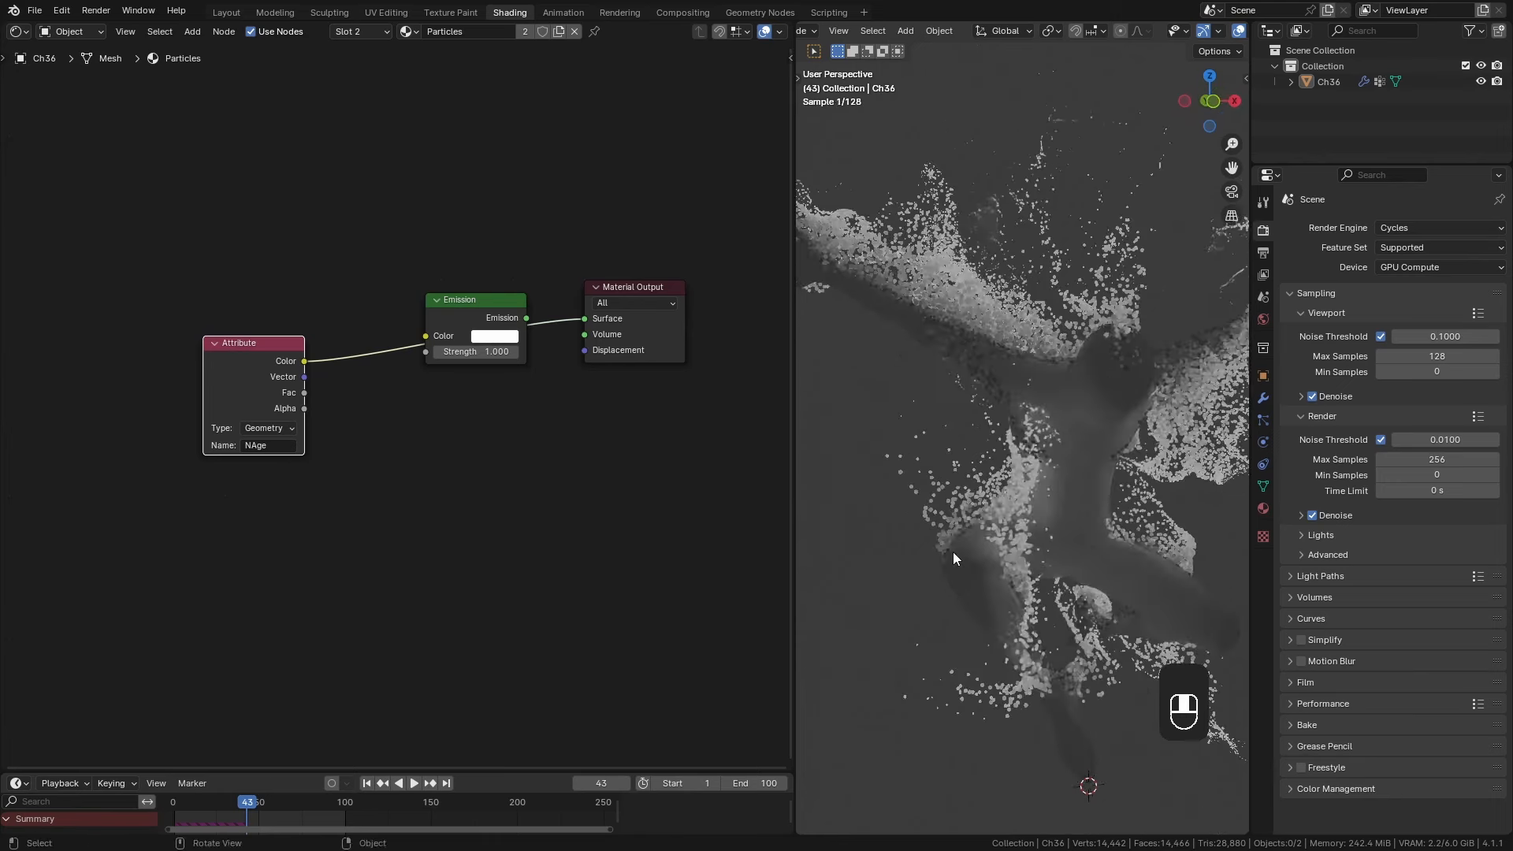
Add a Color Ramp node driven by the NAge attribute's Fac and preview it on the material output.
left_click_drag(235, 364, 284, 453)
type("ramp")
key("Return")
left_click(337, 433, "ctrl+shift")
middle_click_drag(319, 440, 374, 402)
left_click_drag(361, 402, 334, 384)
Flip the Color Ramp so it runs from white to black.
scroll(354, 403, "up", 2)
left_click(336, 429)
left_click(345, 443)
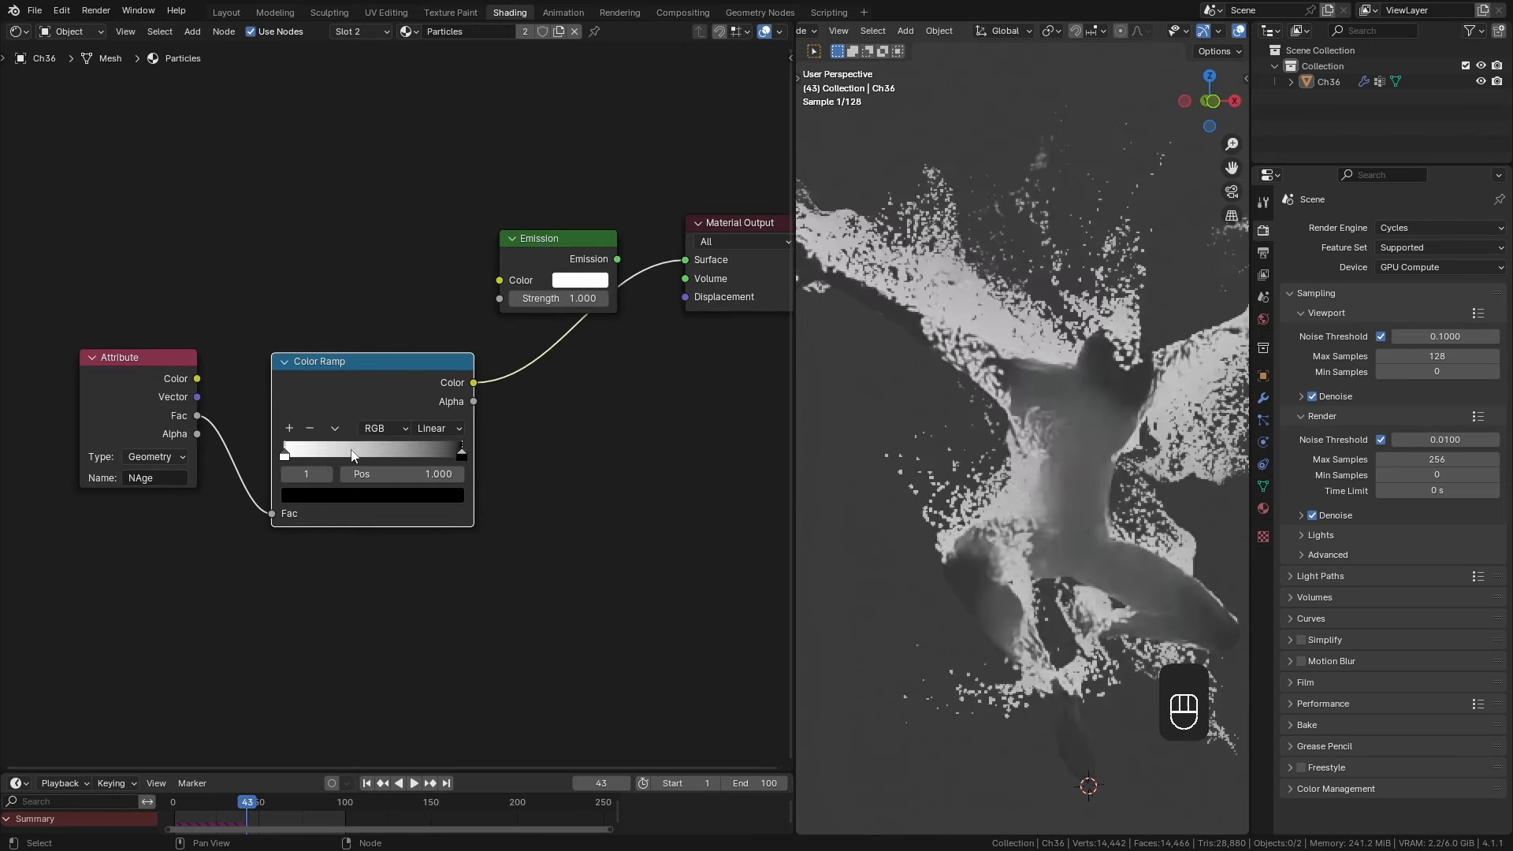
Add and colour the ramp stops so the gradient runs from white through cyan and blue at 0.511 to dark navy.
left_click(289, 429)
left_click(335, 494)
left_click(365, 246)
left_click_drag(334, 454, 375, 451)
left_click(354, 497)
left_click(393, 252)
key("ctrl+z")
left_click(462, 455)
left_click(289, 429)
left_click(371, 495)
left_click(393, 253)
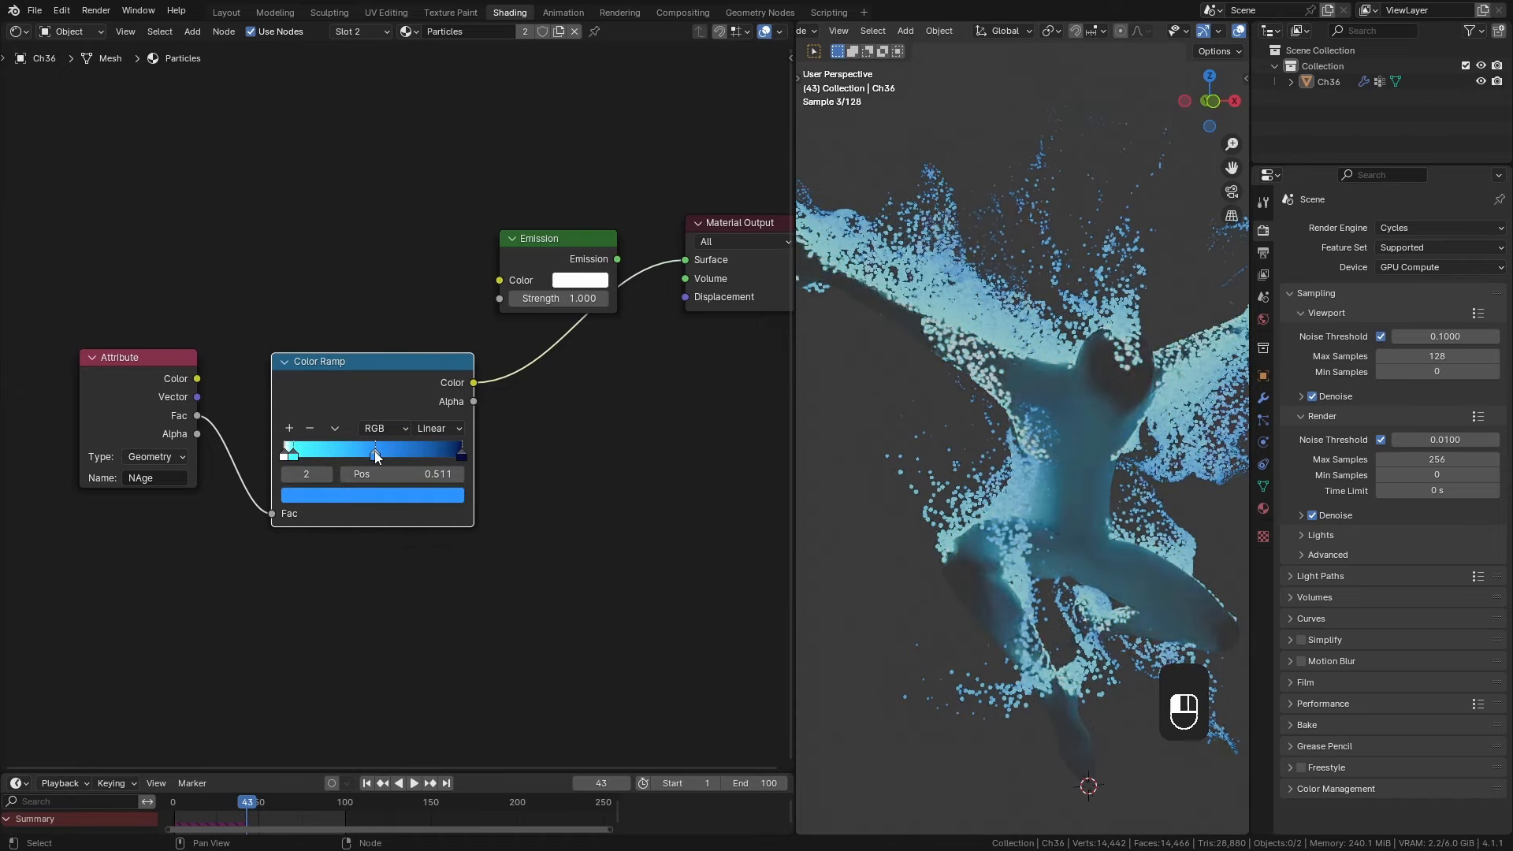
Set the scene's colour management Look to Medium High Contrast.
left_click(1373, 790)
scroll(1379, 757, "down", 5)
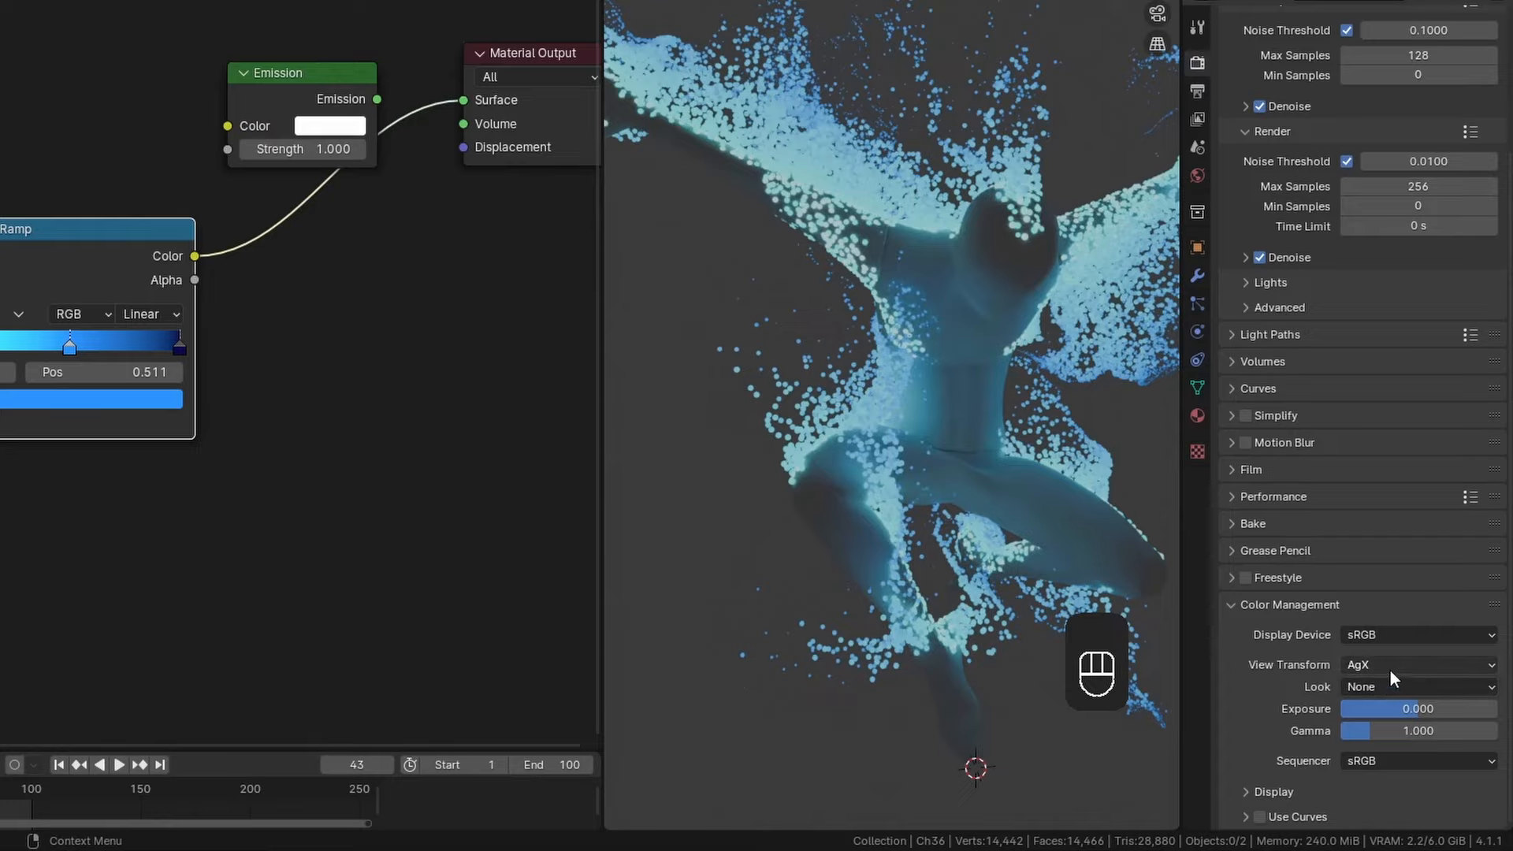
left_click(1393, 685)
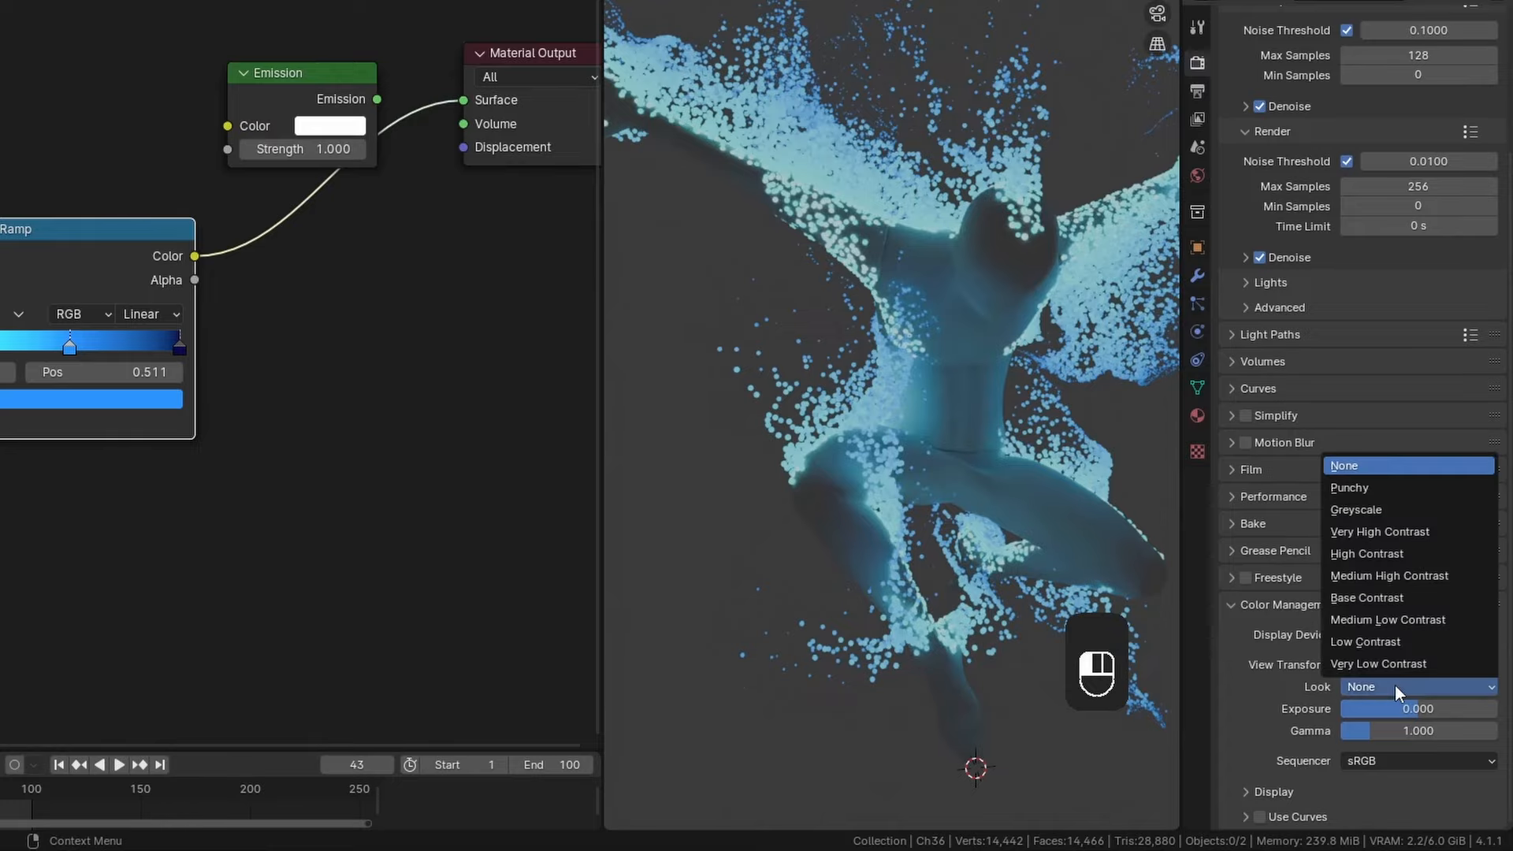
left_click(1388, 576)
middle_click_drag(1048, 429, 930, 429)
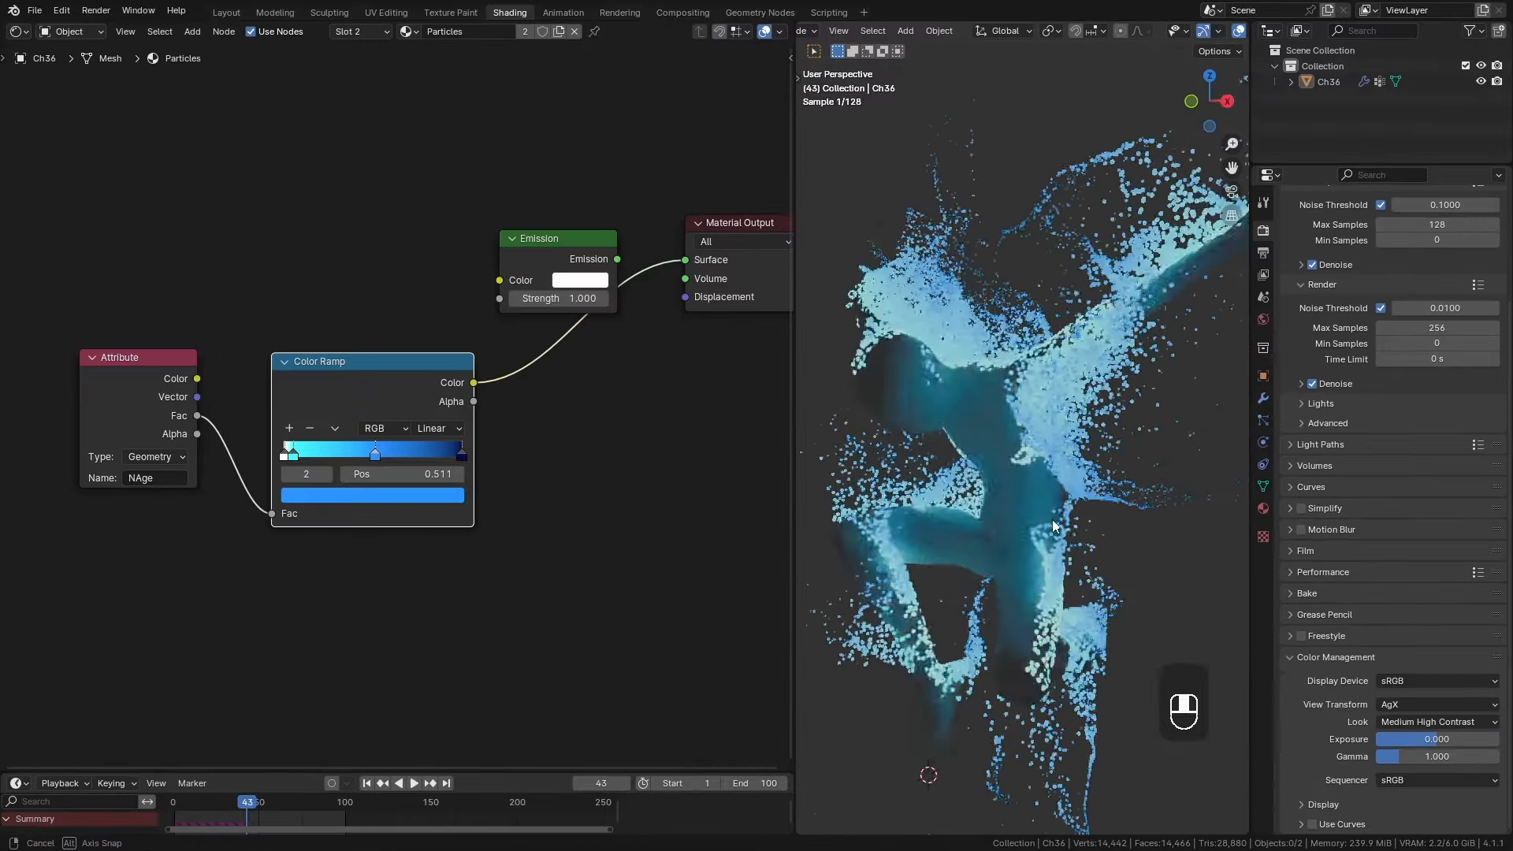
middle_click_drag(1052, 518, 985, 513)
Feed the Color Ramp into the Emission shader's Color, reconnect Emission to the output Surface, and set its strength to 2.5.
left_click_drag(355, 361, 326, 332)
left_click_drag(446, 354, 569, 357)
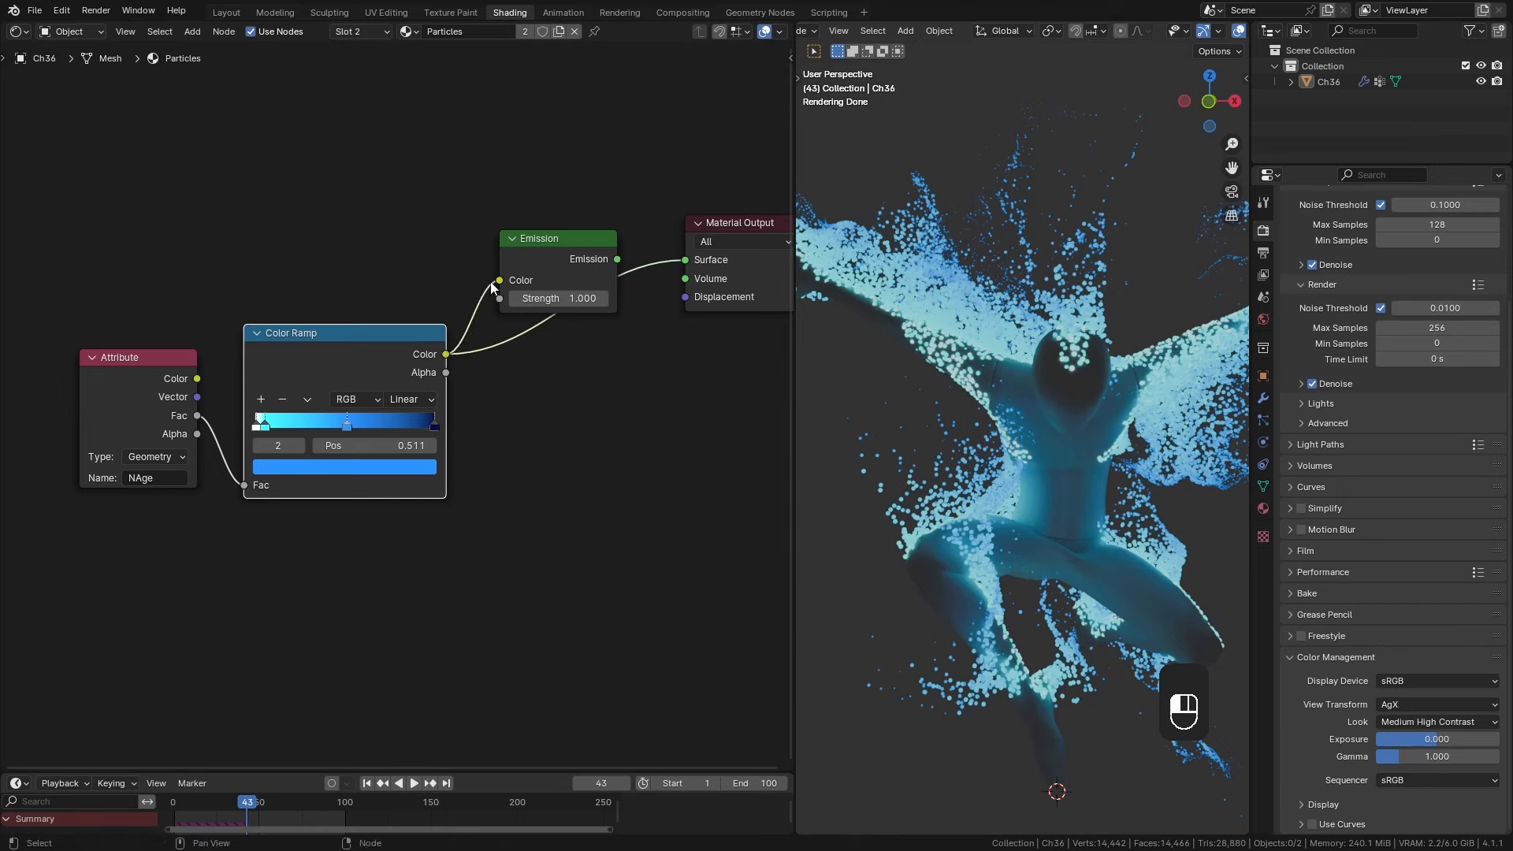
left_click_drag(490, 281, 500, 280)
left_click(574, 250, "ctrl+shift")
left_click(573, 298)
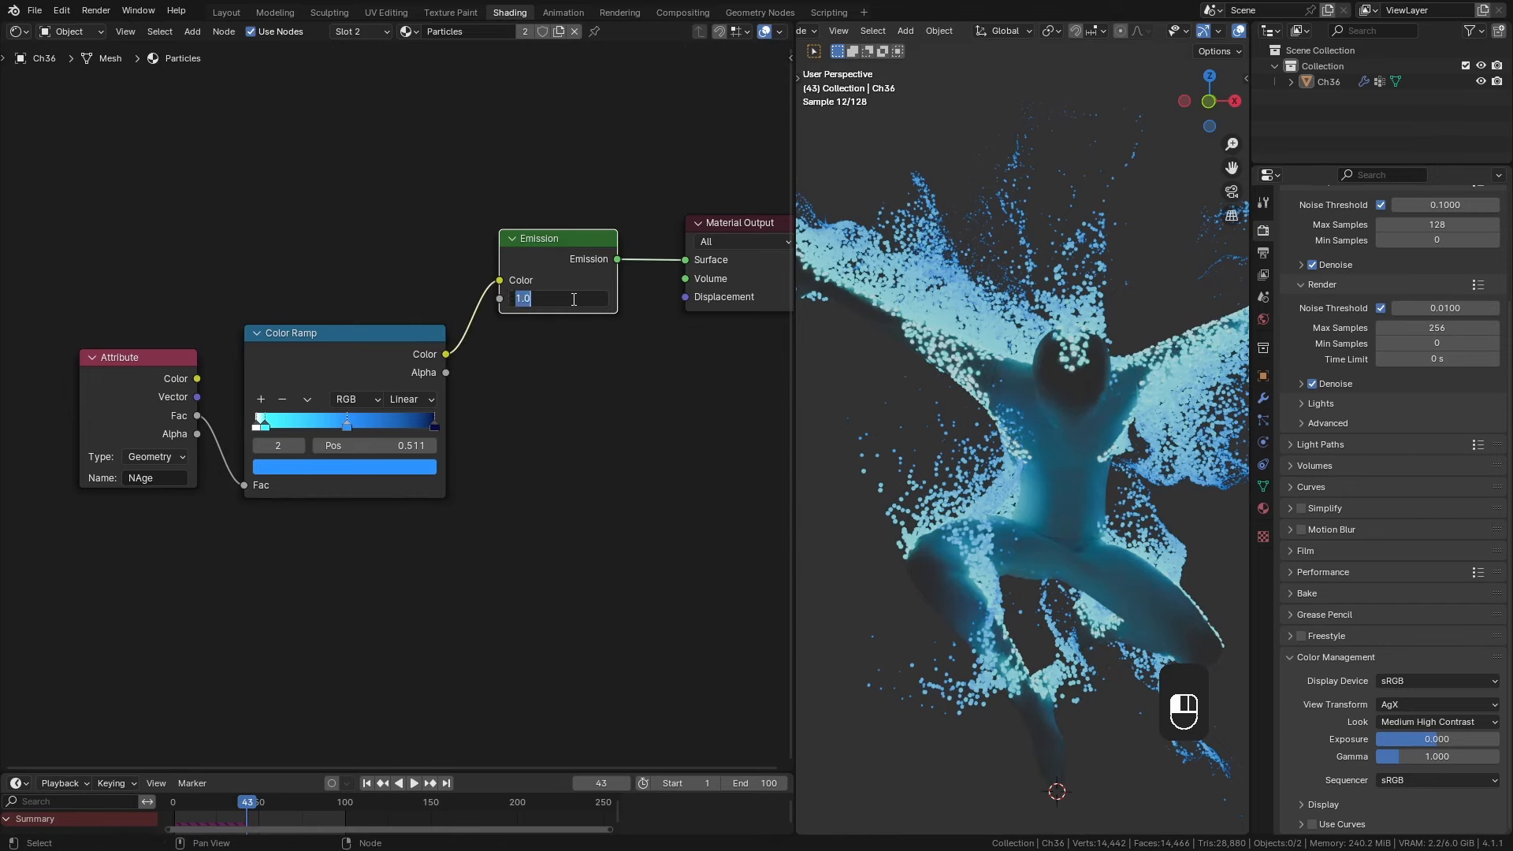
type("2.5")
key("Return")
Tint the Color Ramp's first stop pale cyan, shift the mid-blue stop slightly earlier and move the navy stop to 0.964.
scroll(388, 468, "up", 3)
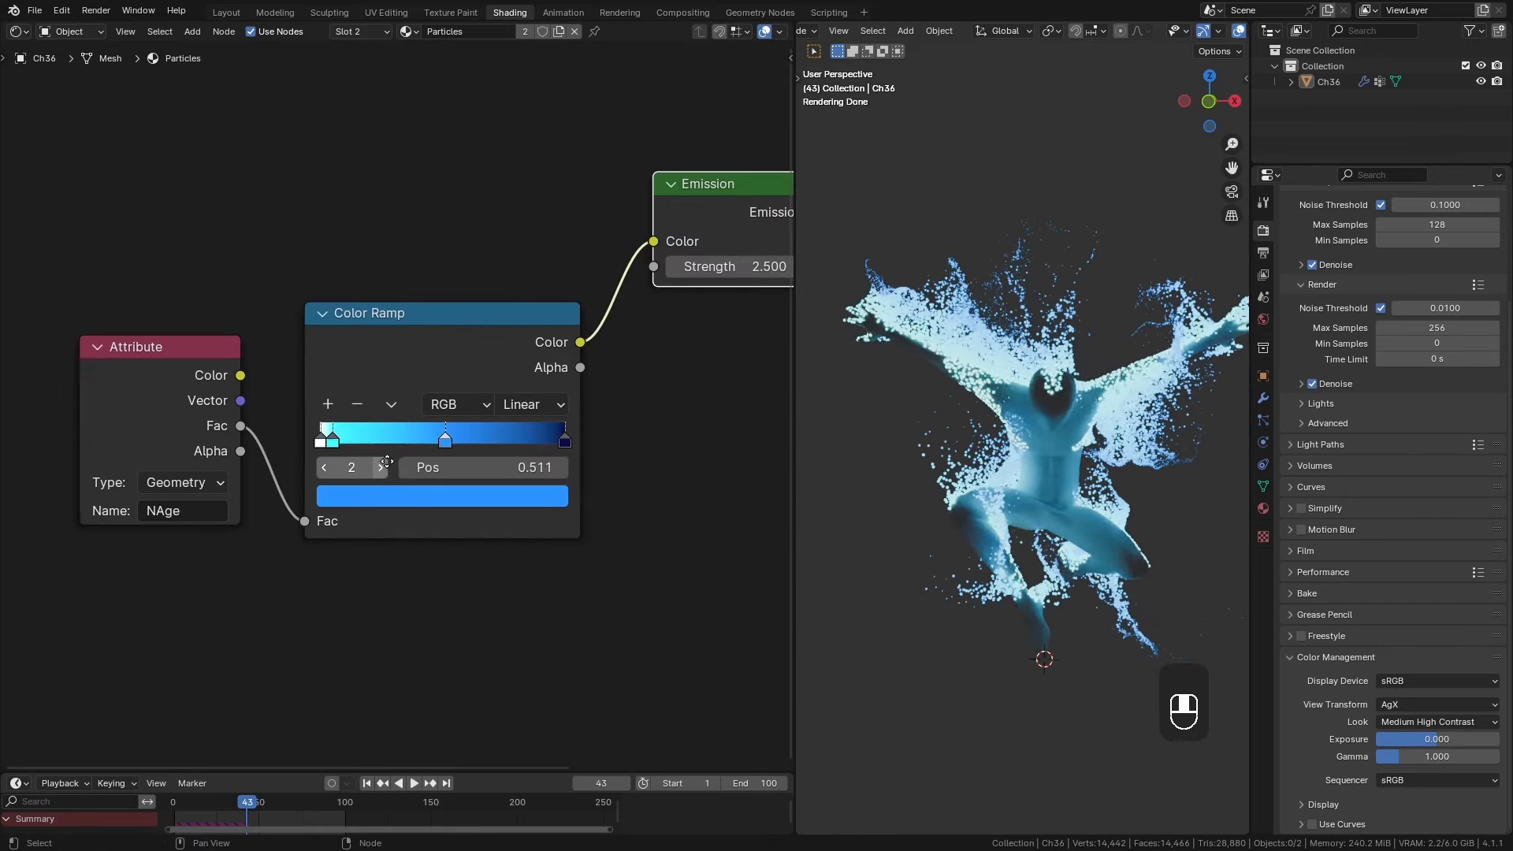
left_click(295, 457)
left_click_drag(312, 457, 307, 459)
left_click(293, 457)
left_click(347, 529)
left_click_drag(442, 169, 442, 150)
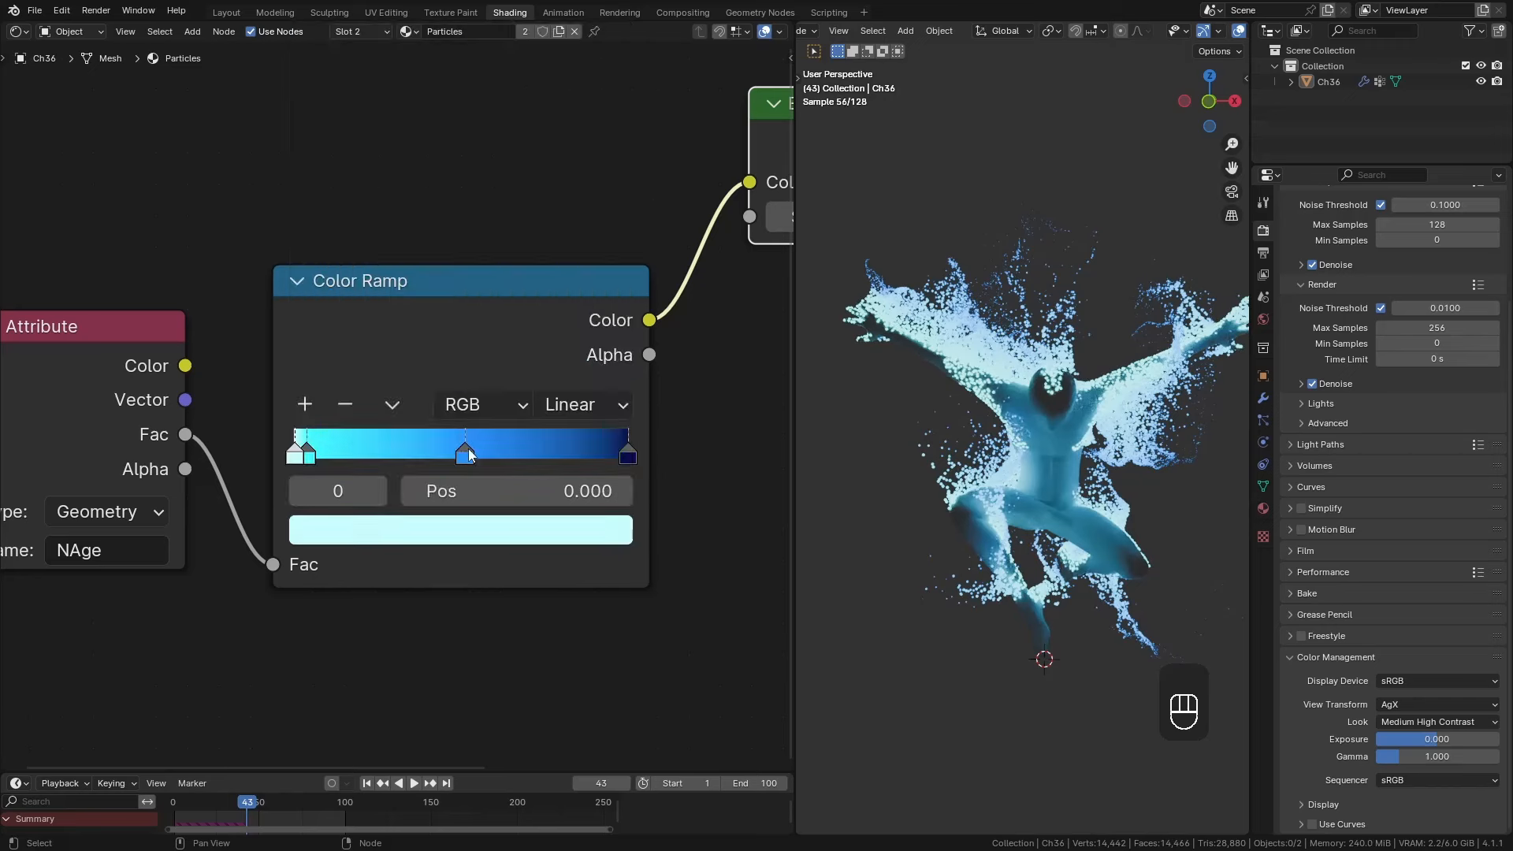
left_click_drag(467, 453, 436, 454)
left_click_drag(629, 456, 617, 459)
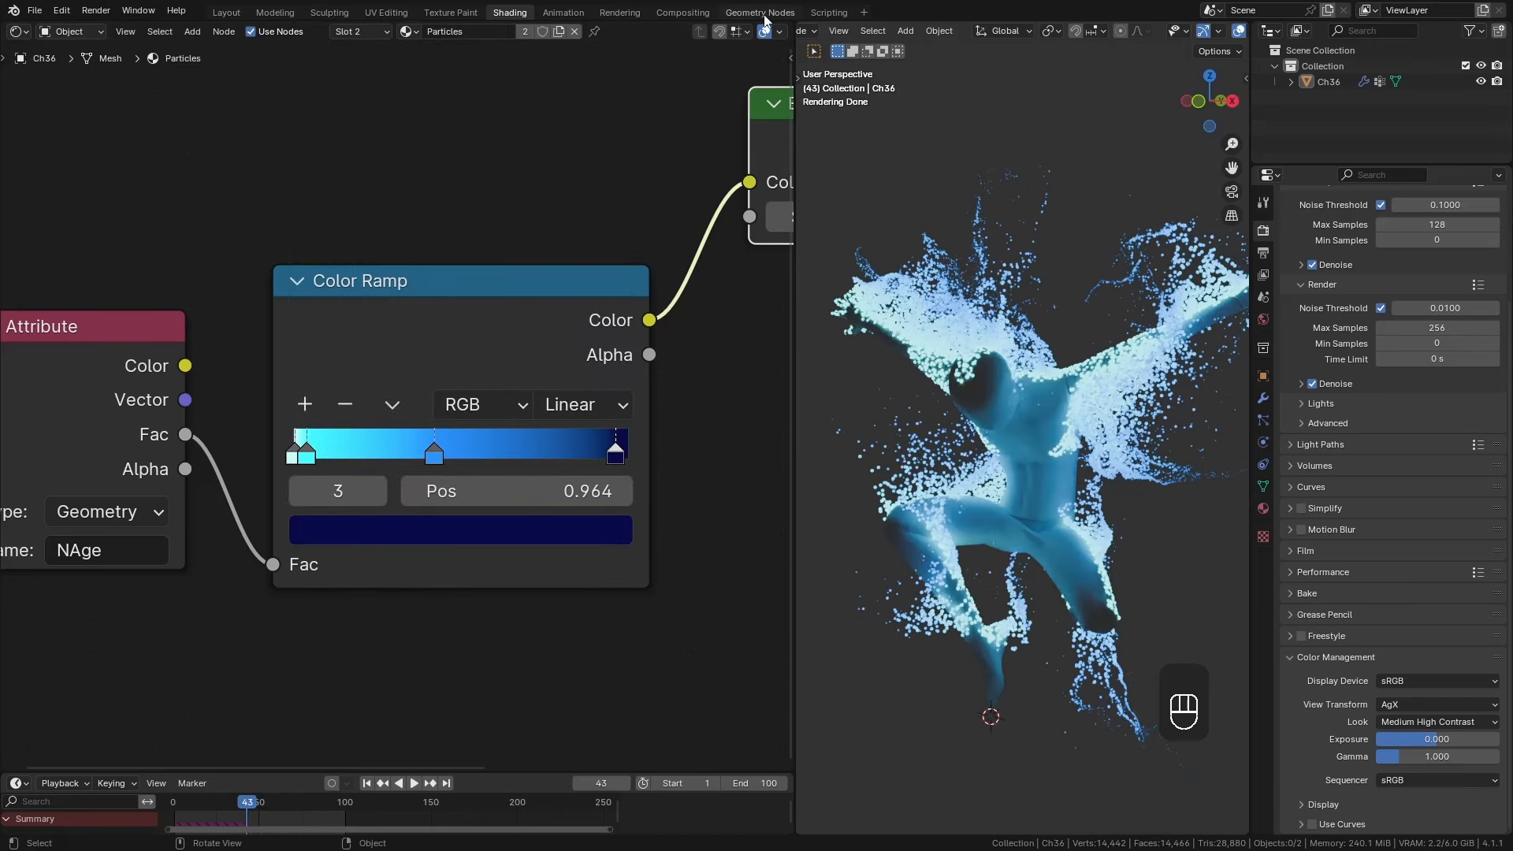
Set the point radius Multiply value to 0.001 in the ParticleSimulation node group, return to the Shading workspace and save the file.
left_click(761, 12)
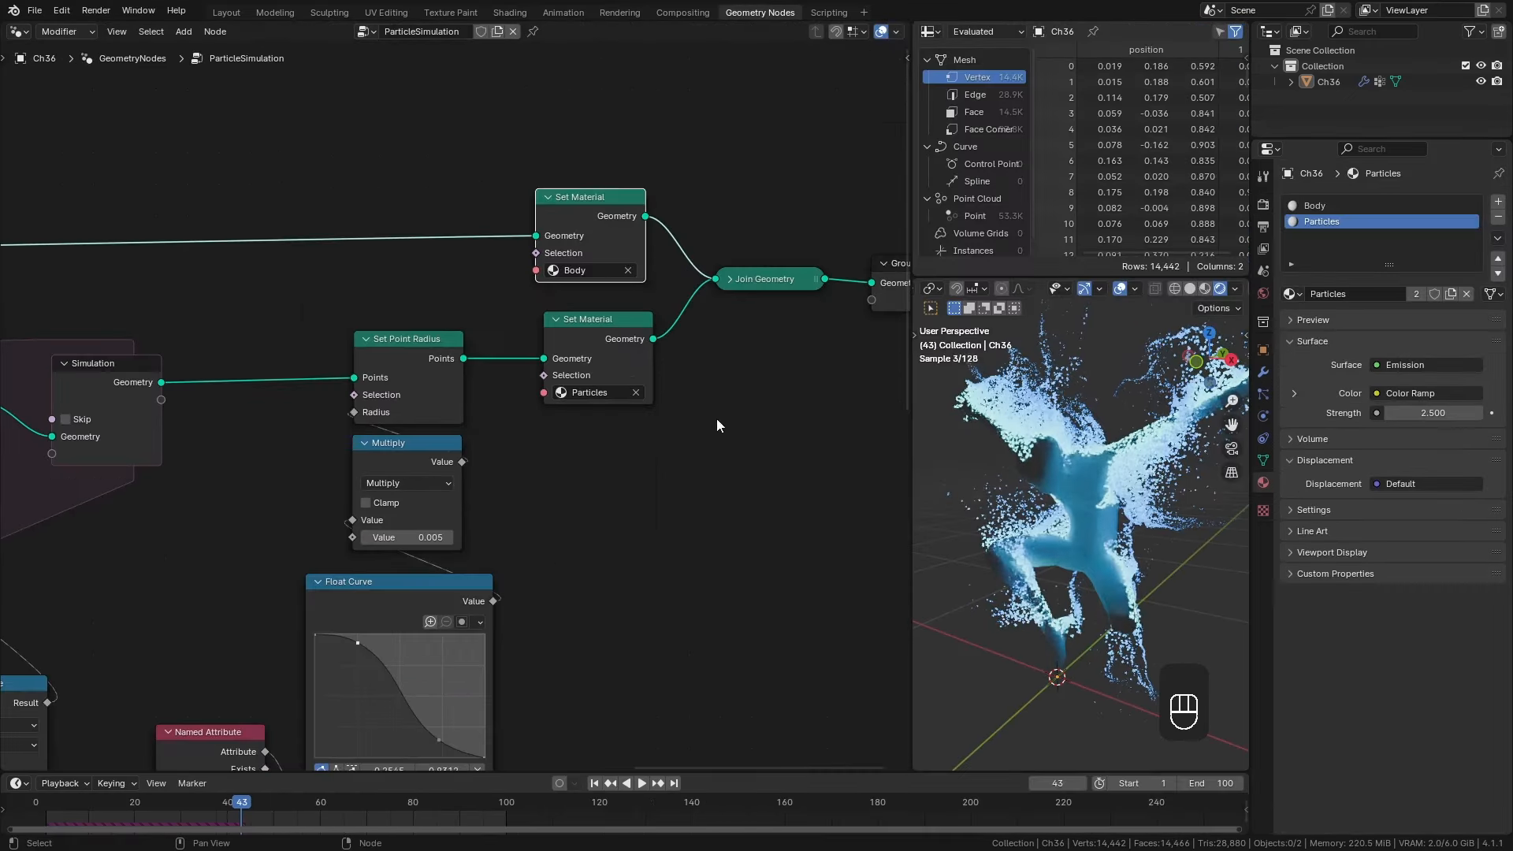
scroll(583, 533, "up", 2)
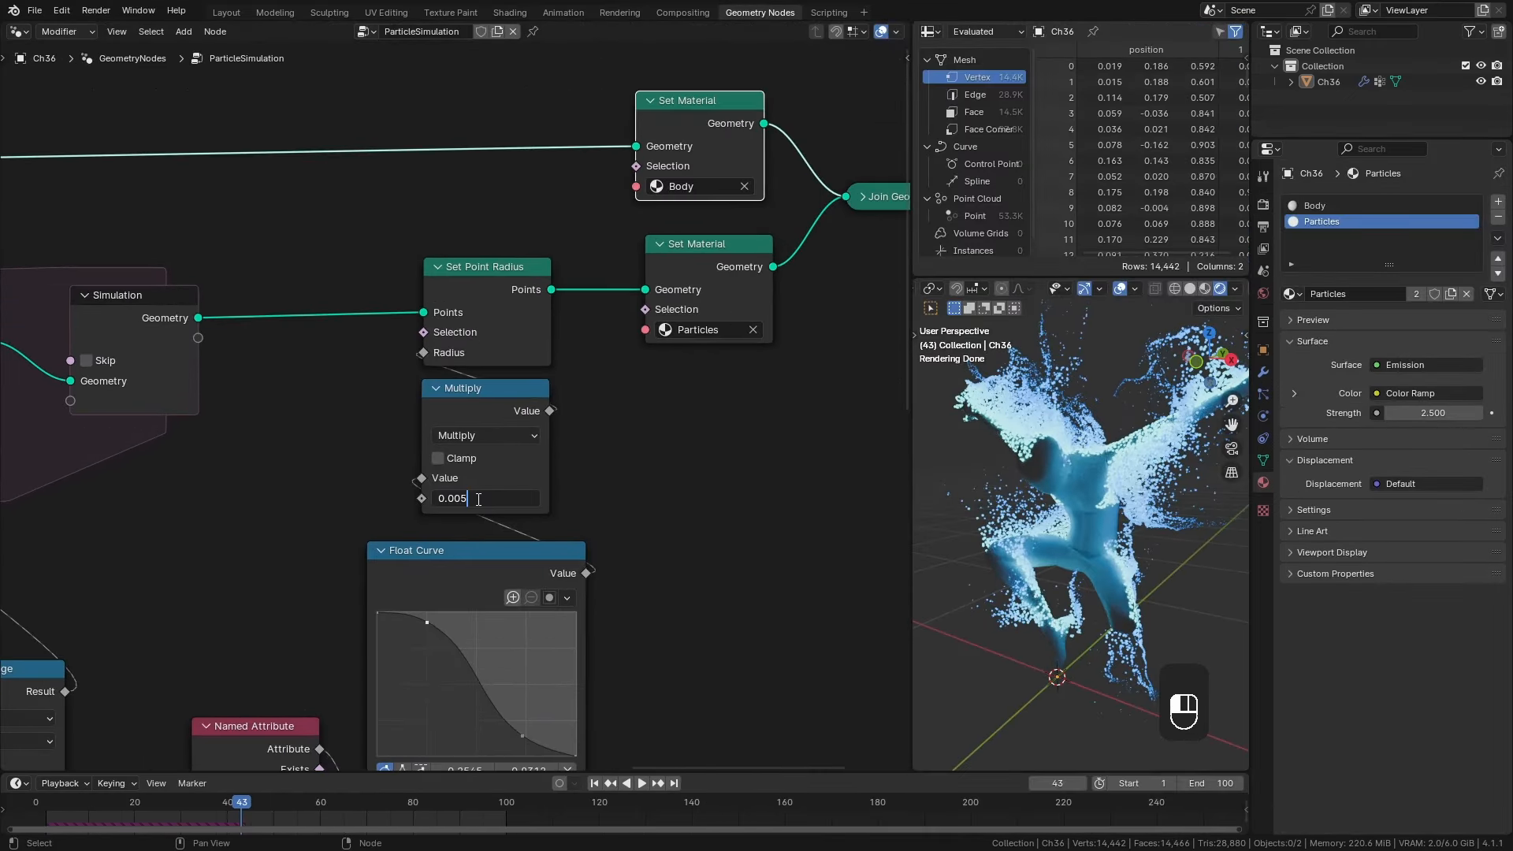
key("Return")
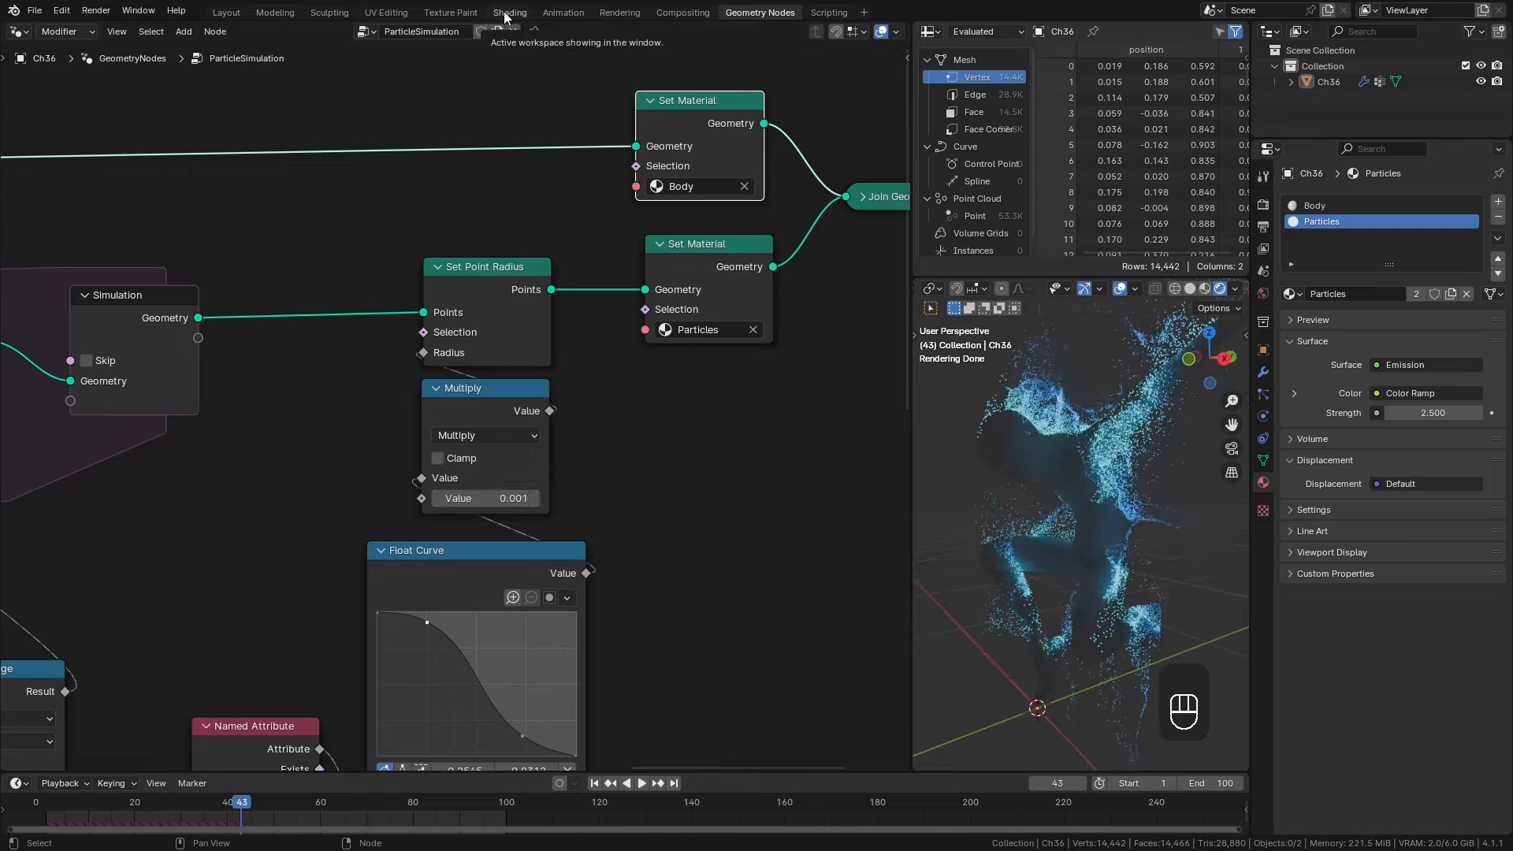
left_click(508, 13)
key("ctrl+s")
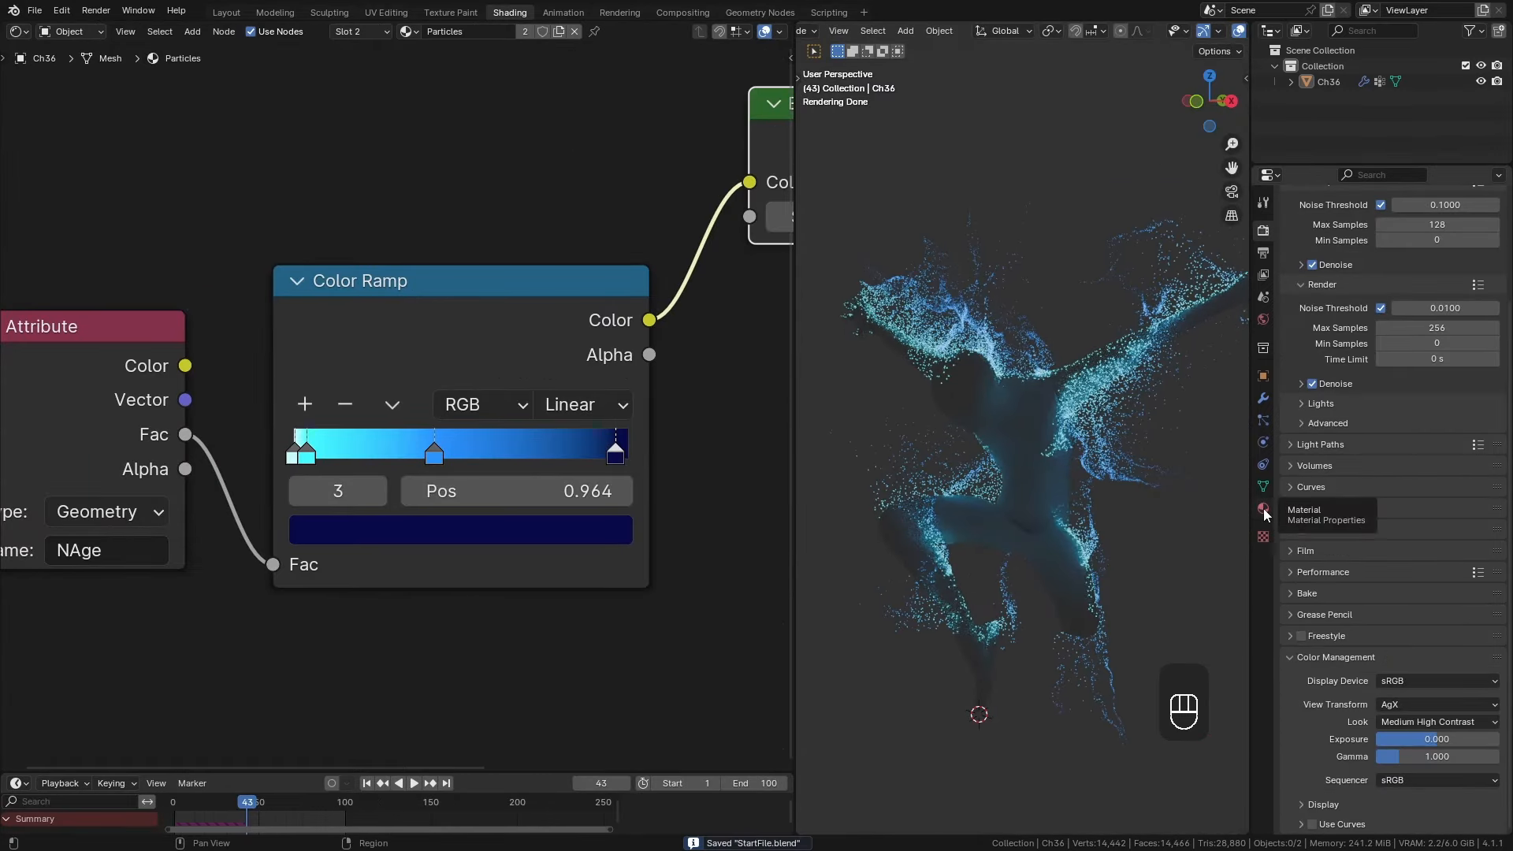
Select the Body material and give its Principled BSDF a pure white base color and a roughness of 0.273.
left_click(1263, 508)
left_click(1314, 231)
key("Home")
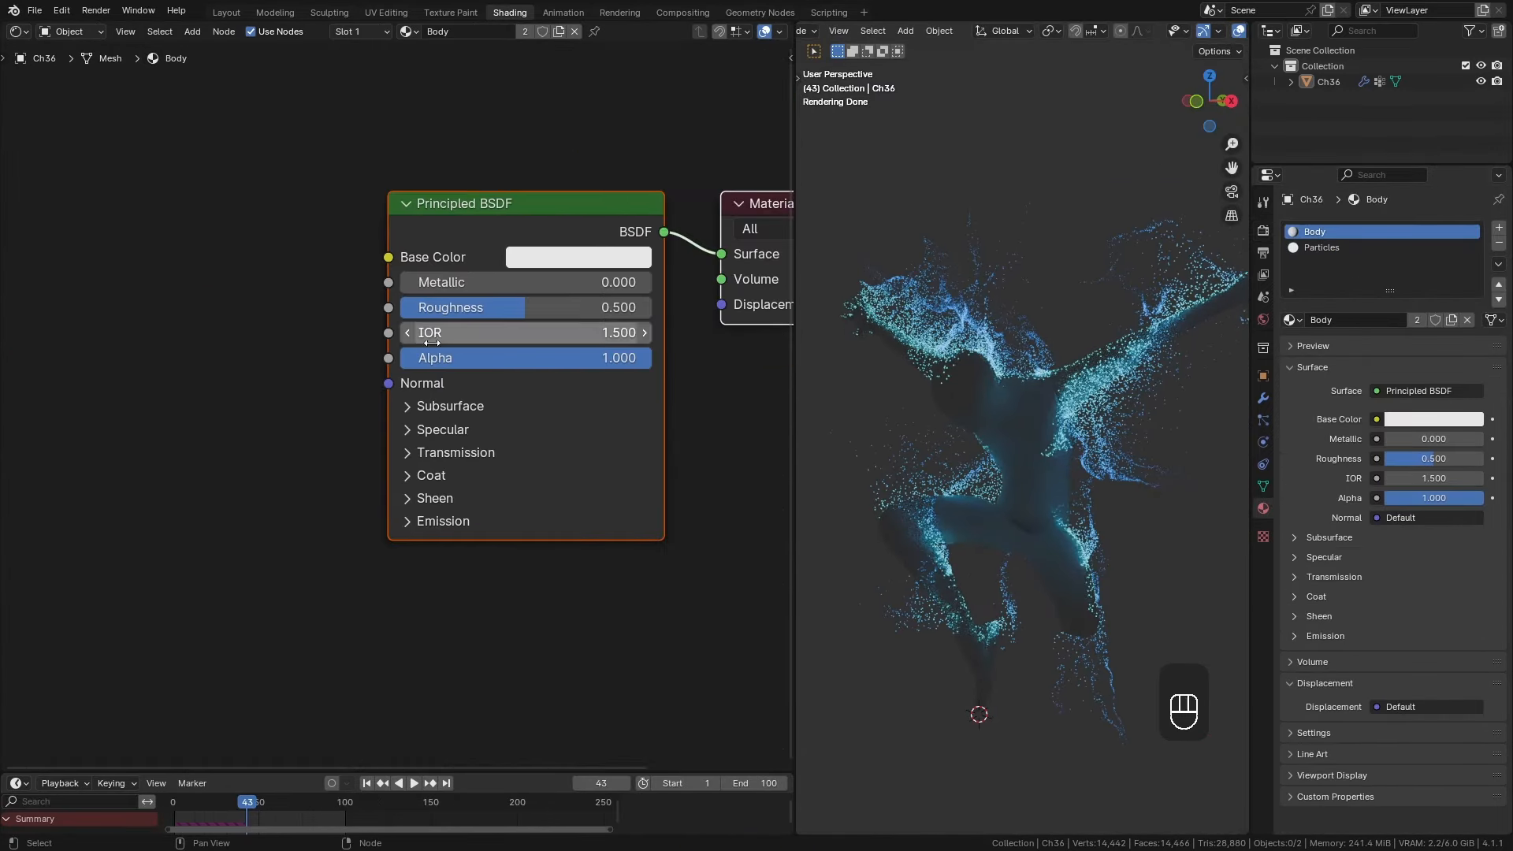
left_click(578, 261)
left_click_drag(673, 584, 713, 587)
left_click_drag(526, 308, 469, 308)
Add an Attribute node named 1 beside the Body material's Principled BSDF.
middle_click_drag(106, 310, 181, 293)
key("shift+a")
mouse_move(238, 298)
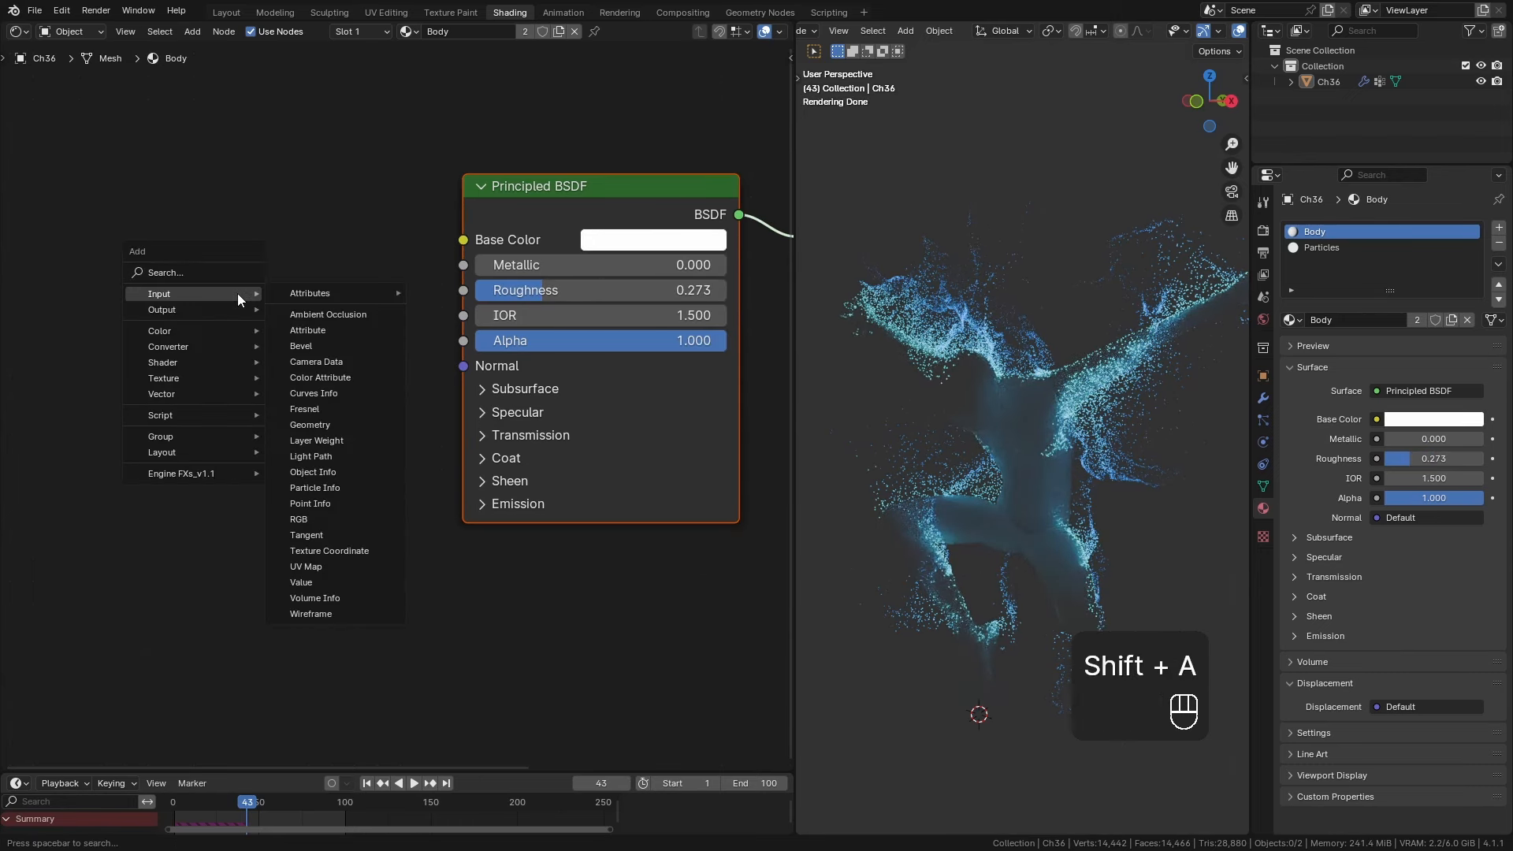
left_click(306, 334)
left_click(192, 285)
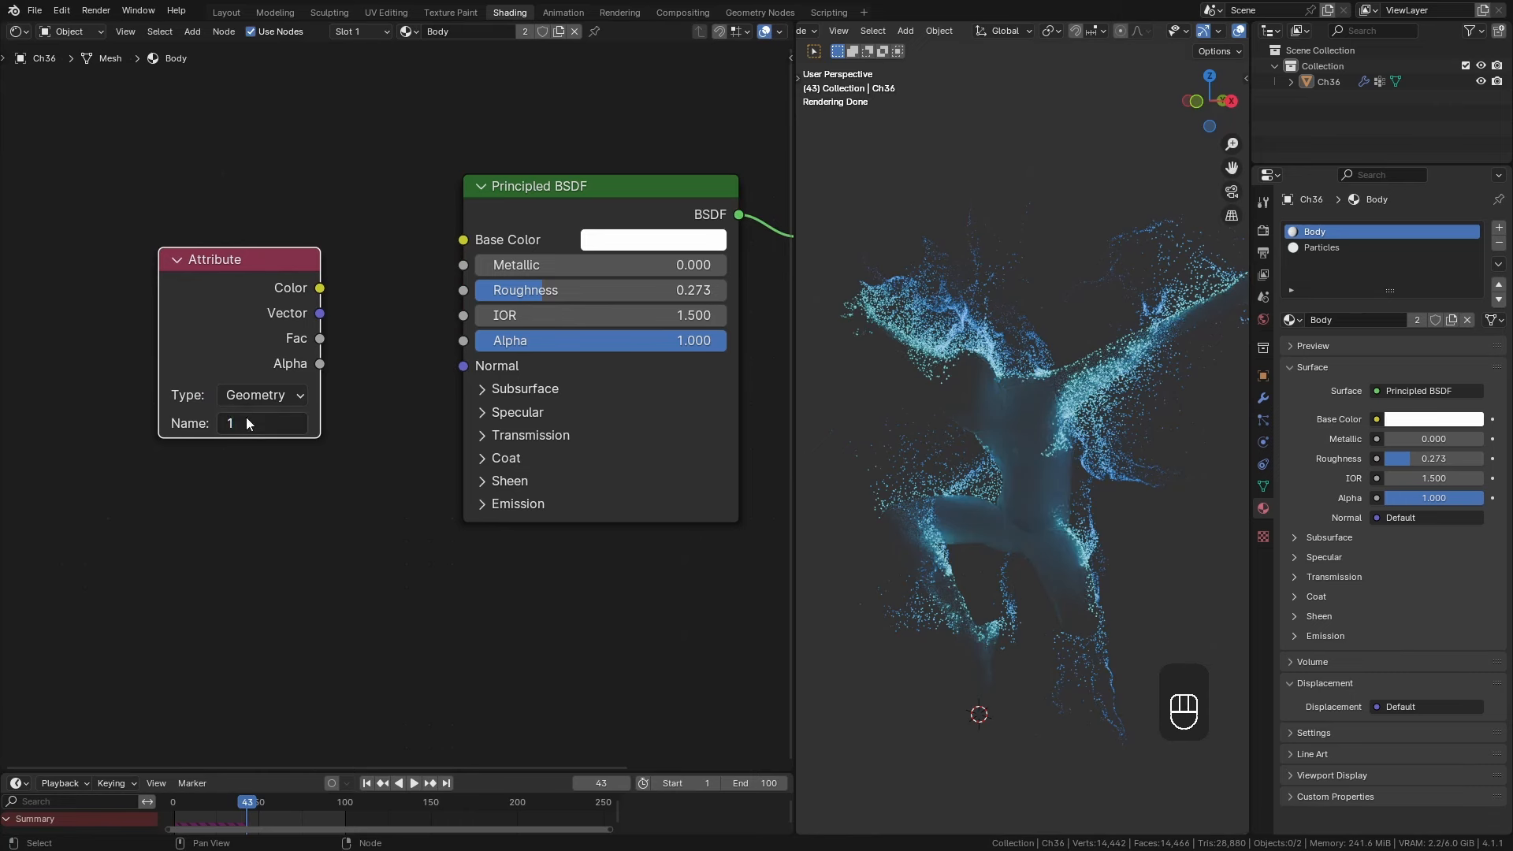
Preview the Attribute node's output, then multiply its Fac by 2.000 with a new Multiply node and preview that result.
left_click(234, 329, "ctrl+shift")
left_click_drag(235, 329, 76, 363)
left_click(482, 505)
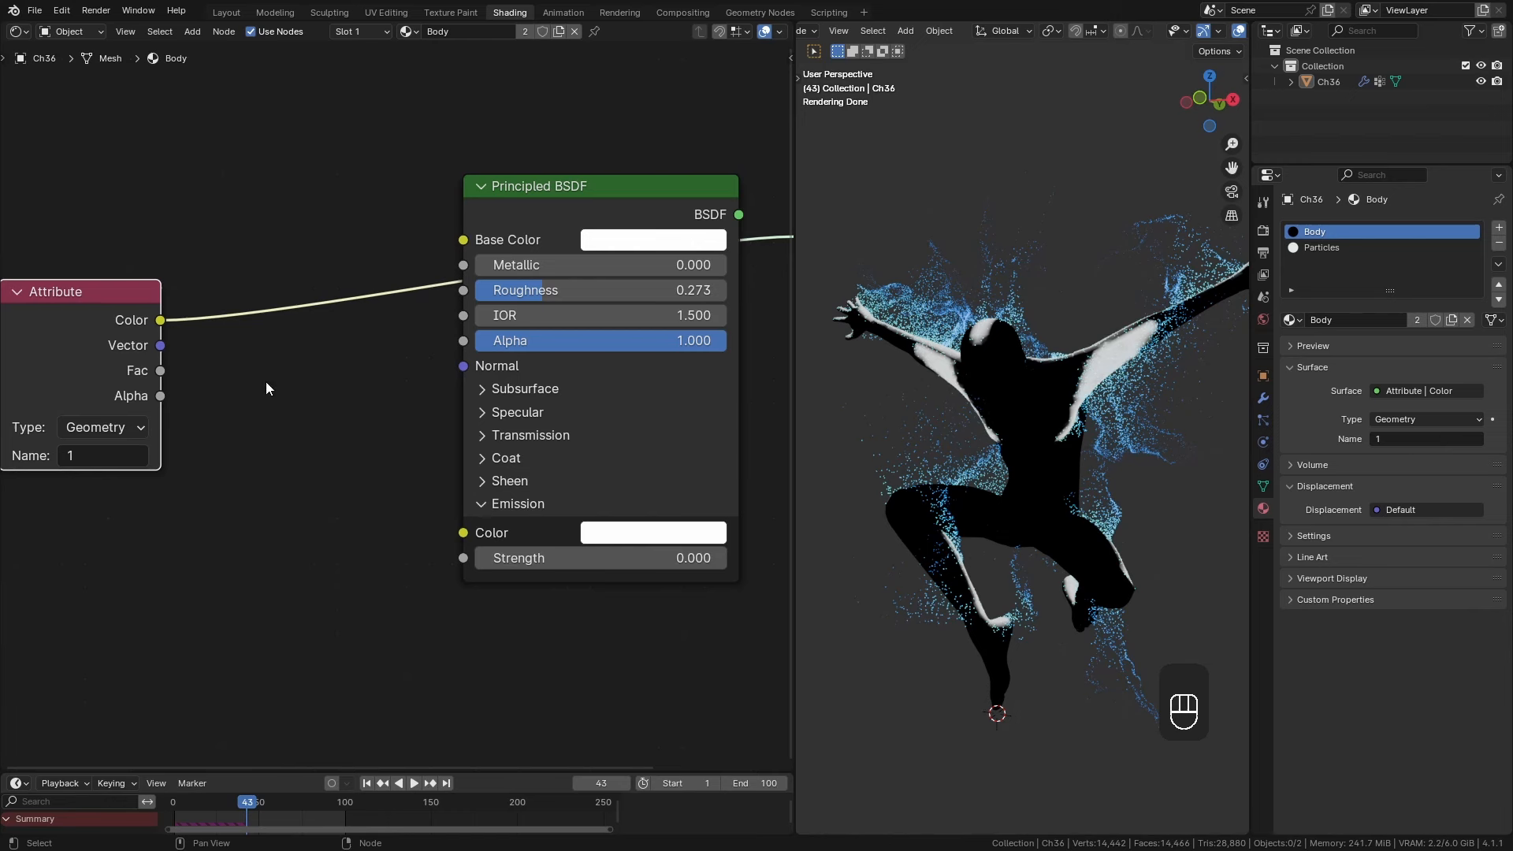
left_click_drag(233, 478, 232, 475)
type("mu")
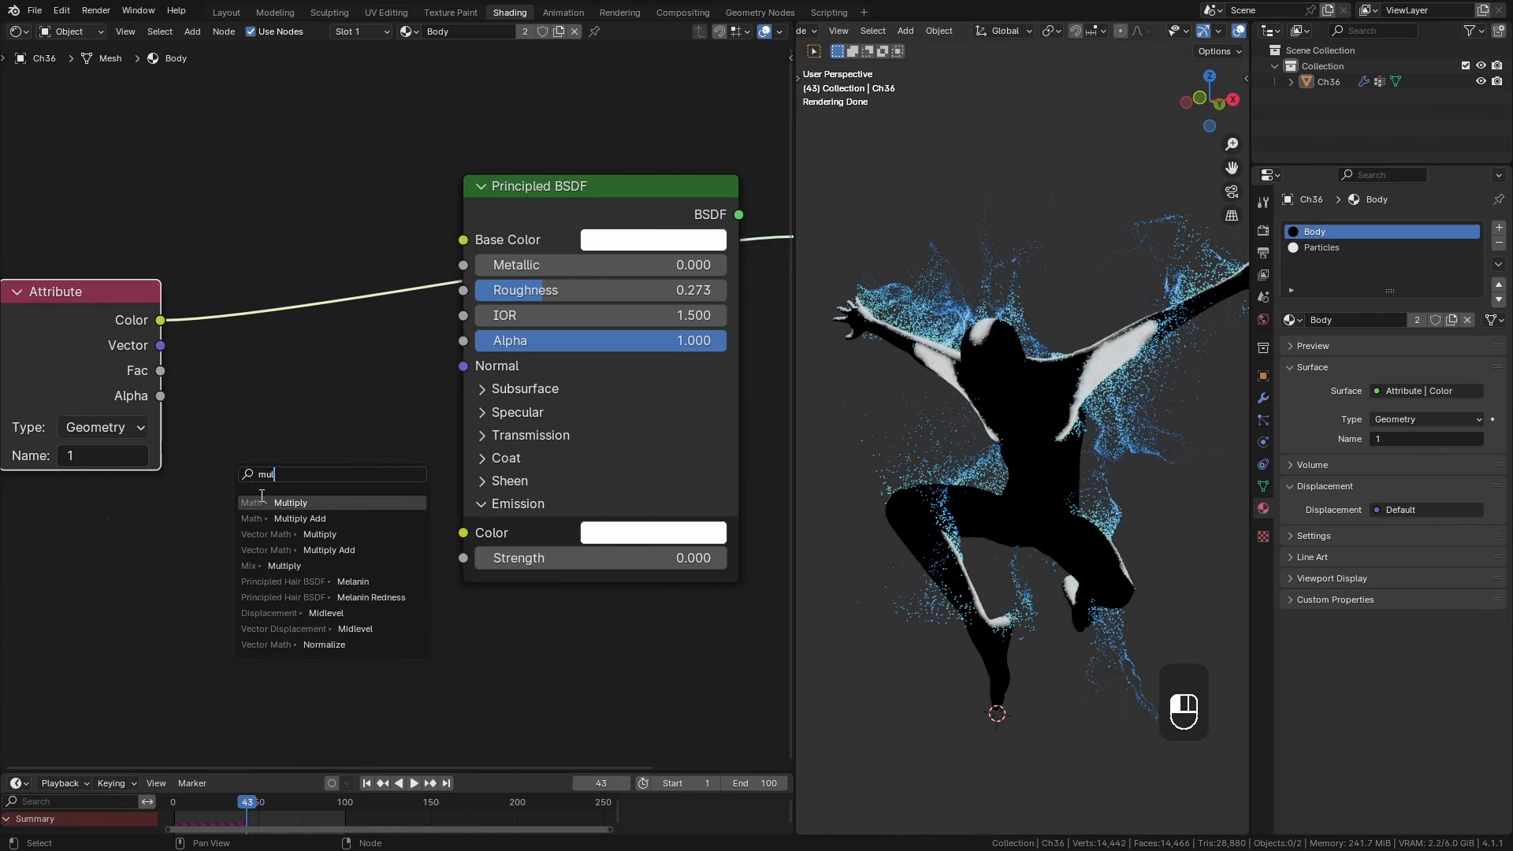
type("l")
key("Return")
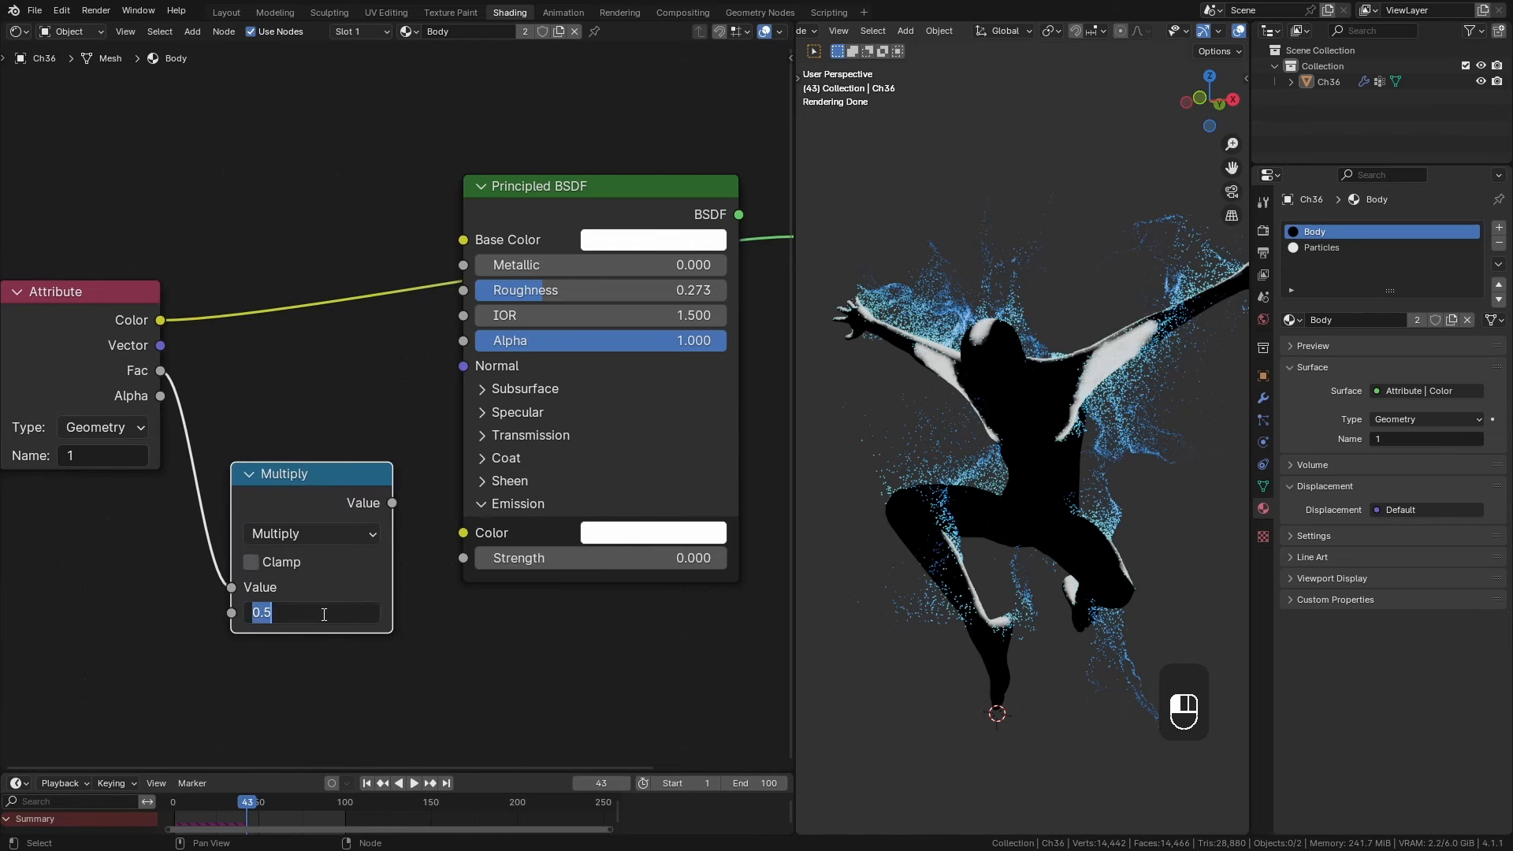
left_click(384, 506, "ctrl+shift")
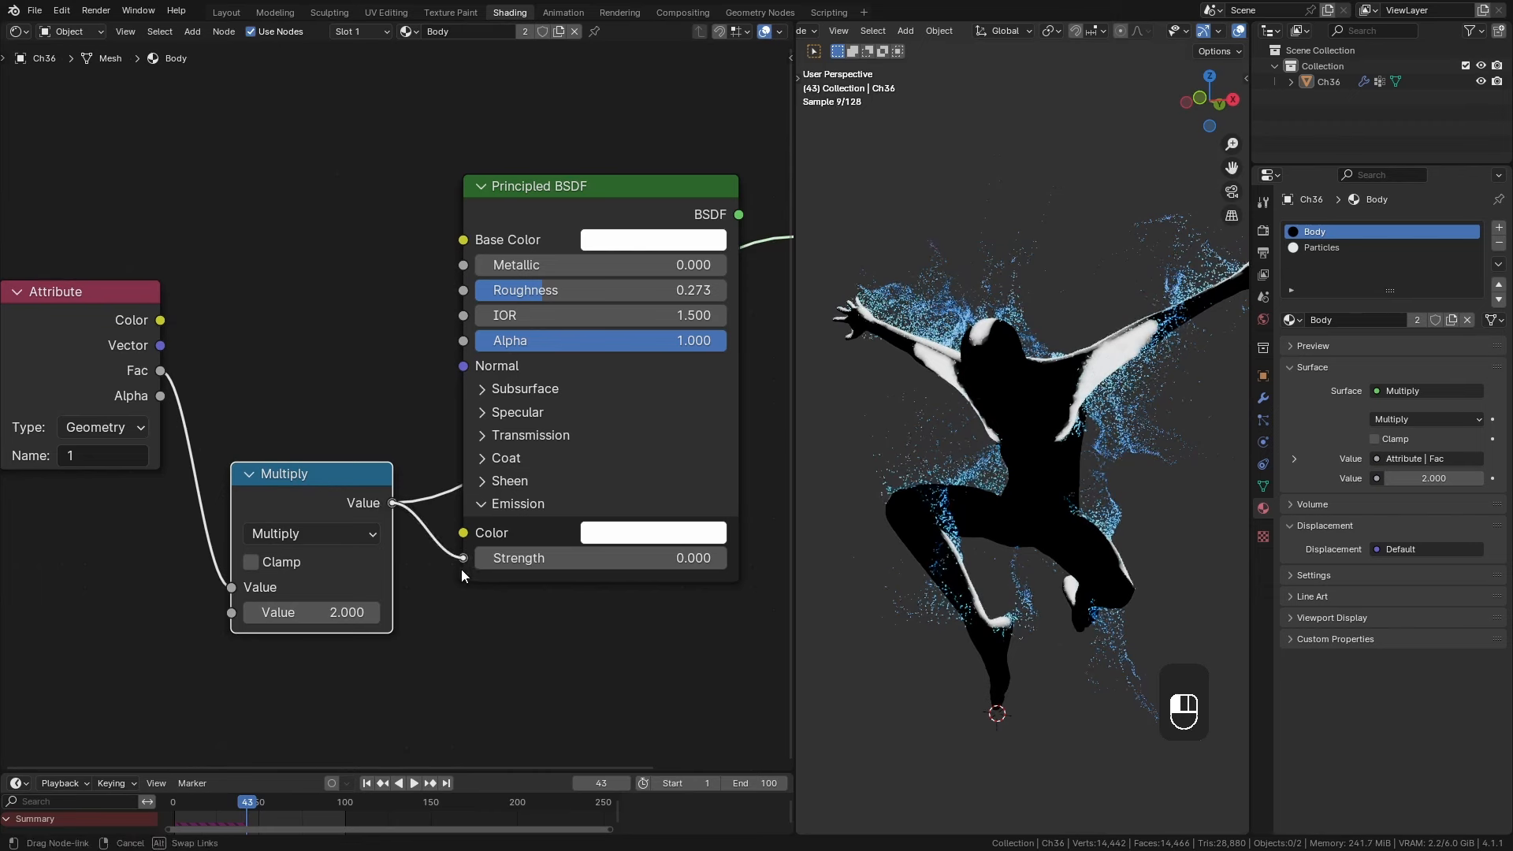
Drive the Principled BSDF's Emission Strength with the Multiply value, restore the shader output and set the emission color to bright cyan.
left_click_drag(463, 576, 463, 558)
left_click(709, 494, "ctrl+shift")
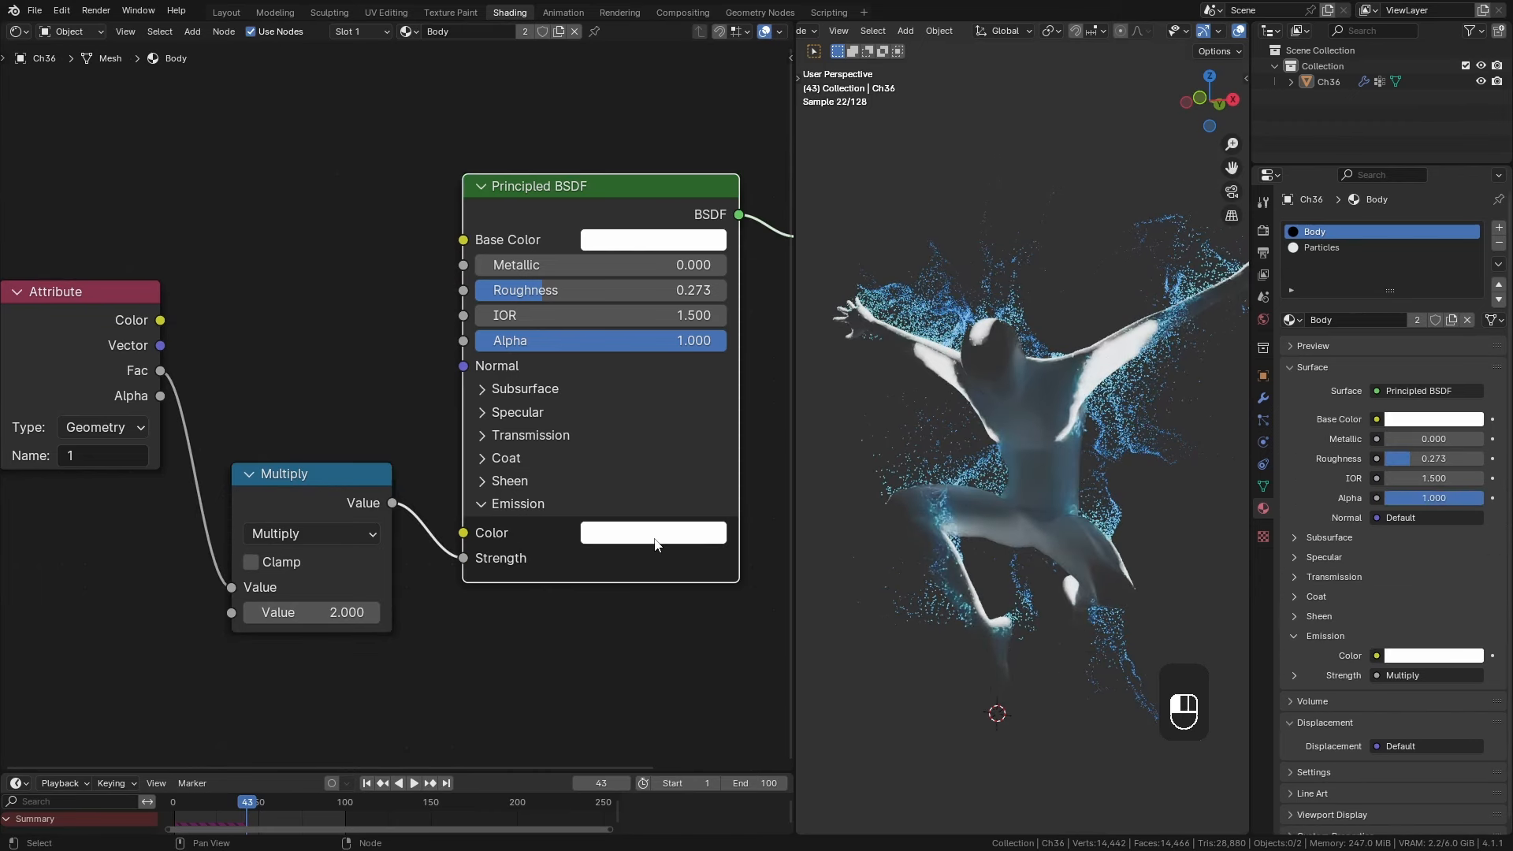
left_click(656, 544)
left_click(698, 186)
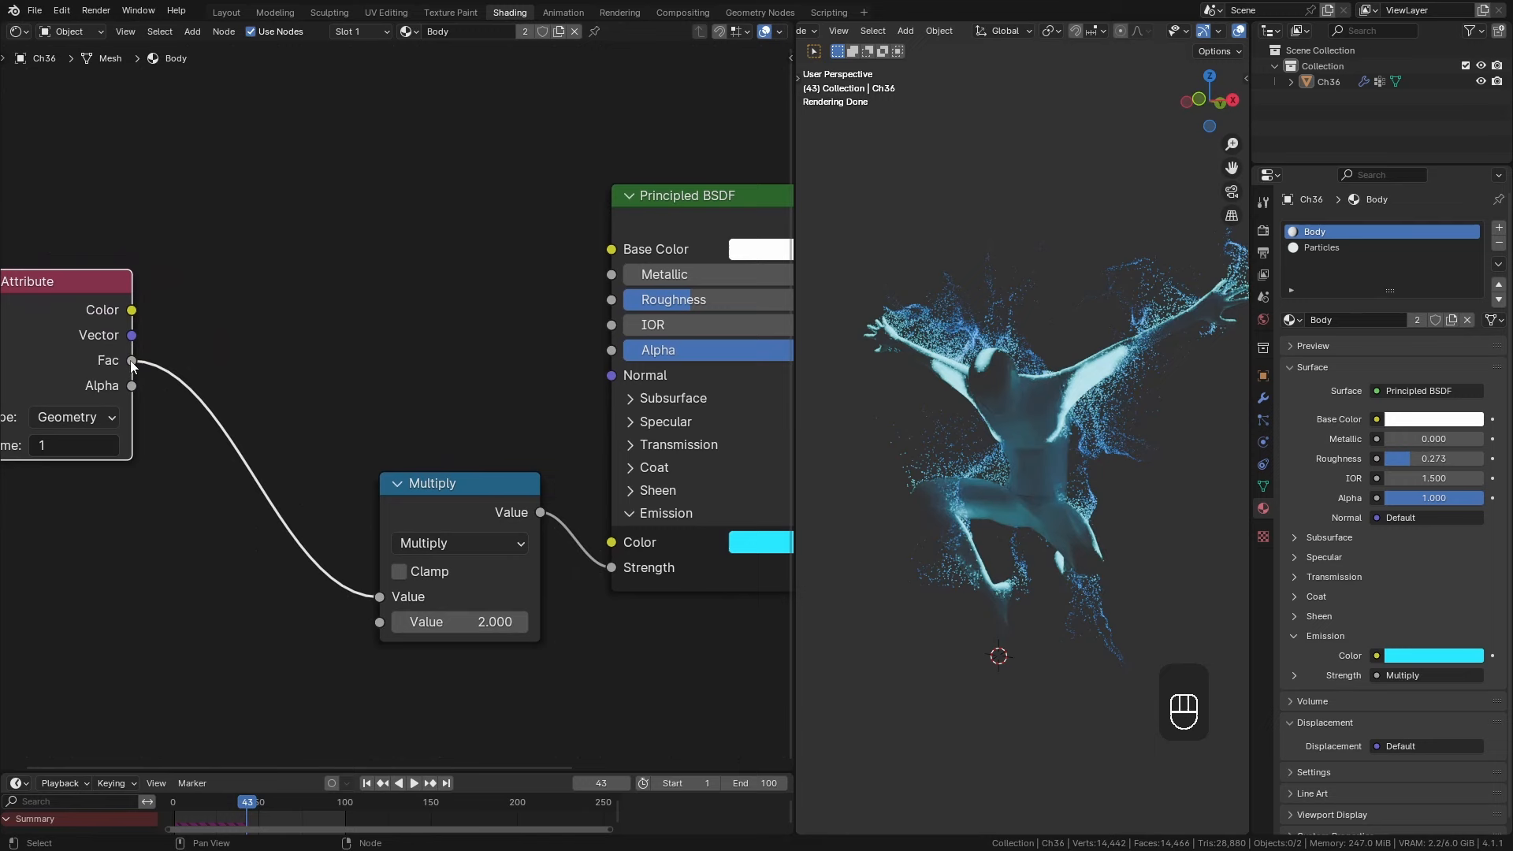
Add a Color Ramp fed by the Attribute's Fac, flip it to white-to-black, move the white stop inward and the black stop to 0.759.
left_click_drag(132, 361, 242, 247)
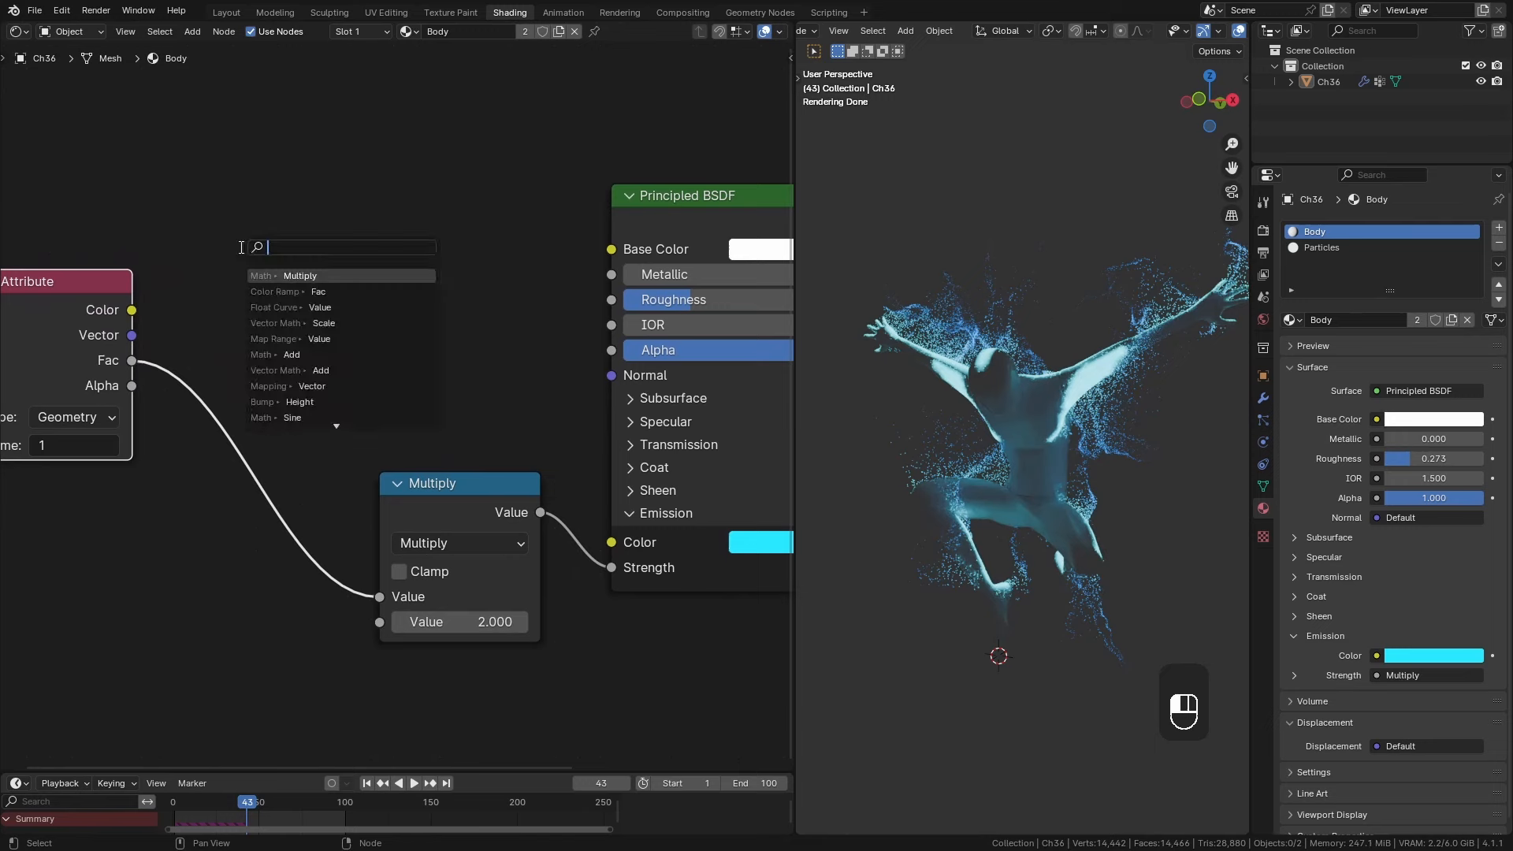
type("ramp")
left_click(271, 275)
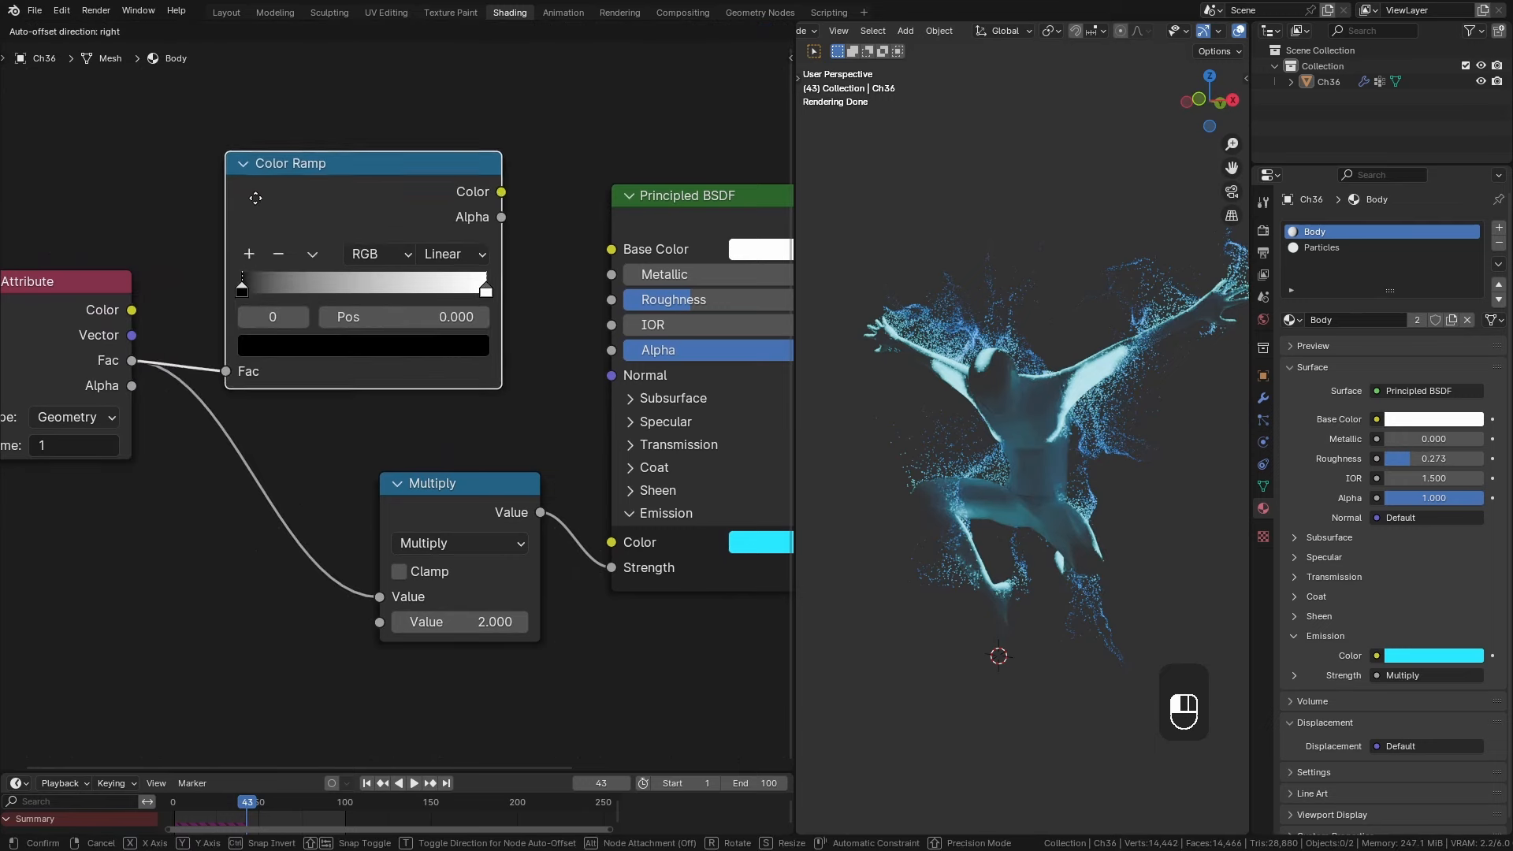
left_click(260, 198)
key("BackSpace")
left_click_drag(234, 273, 293, 274)
left_click_drag(479, 273, 420, 273)
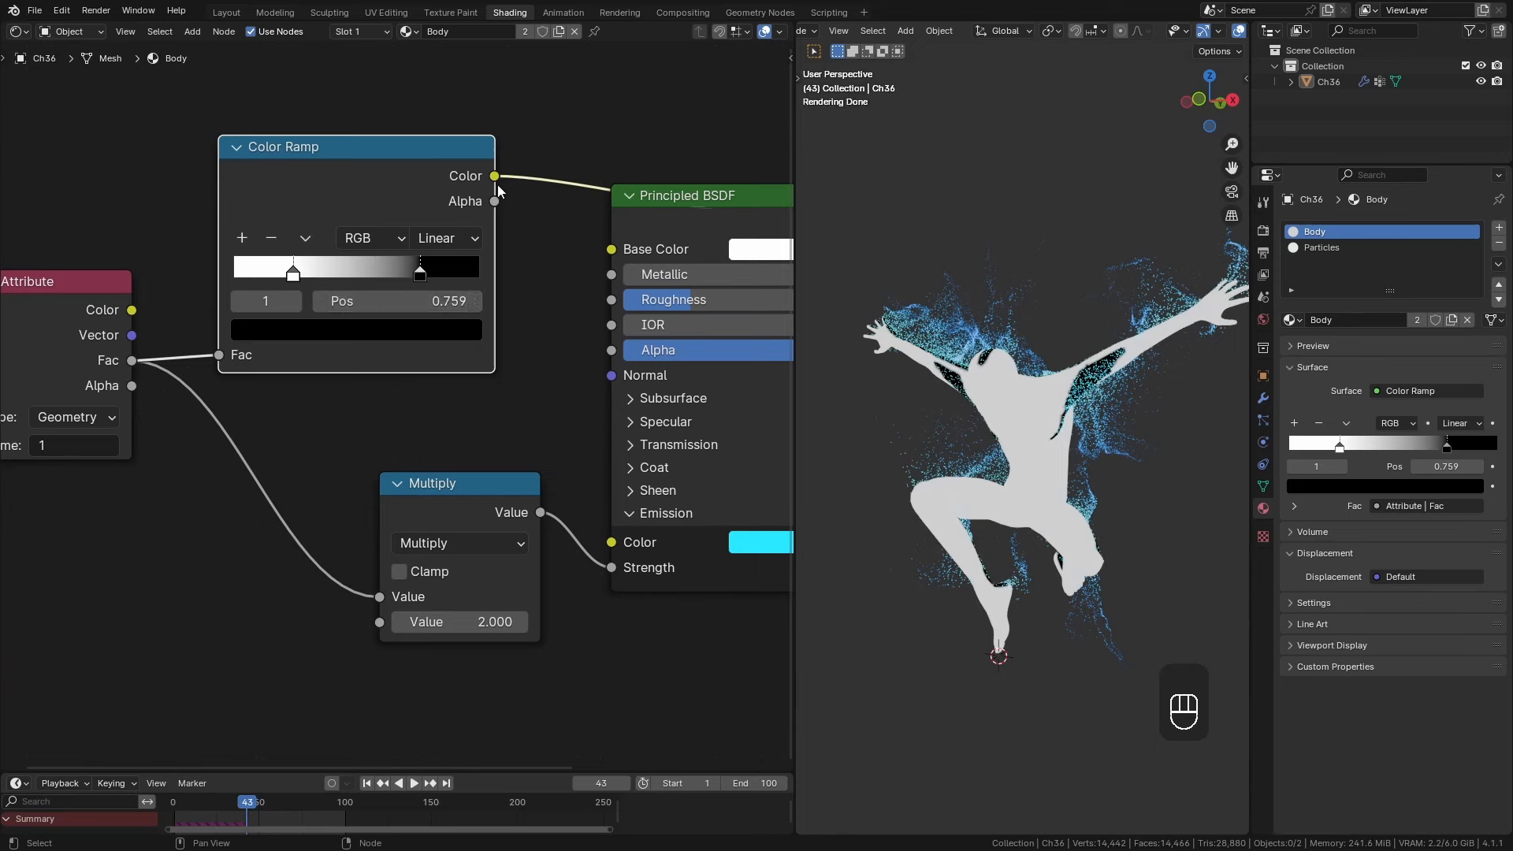
Connect the Color Ramp's Color output to the Body shader's Alpha and check the character in the rendered view.
left_click_drag(494, 176, 611, 349)
middle_click_drag(611, 350, 543, 361)
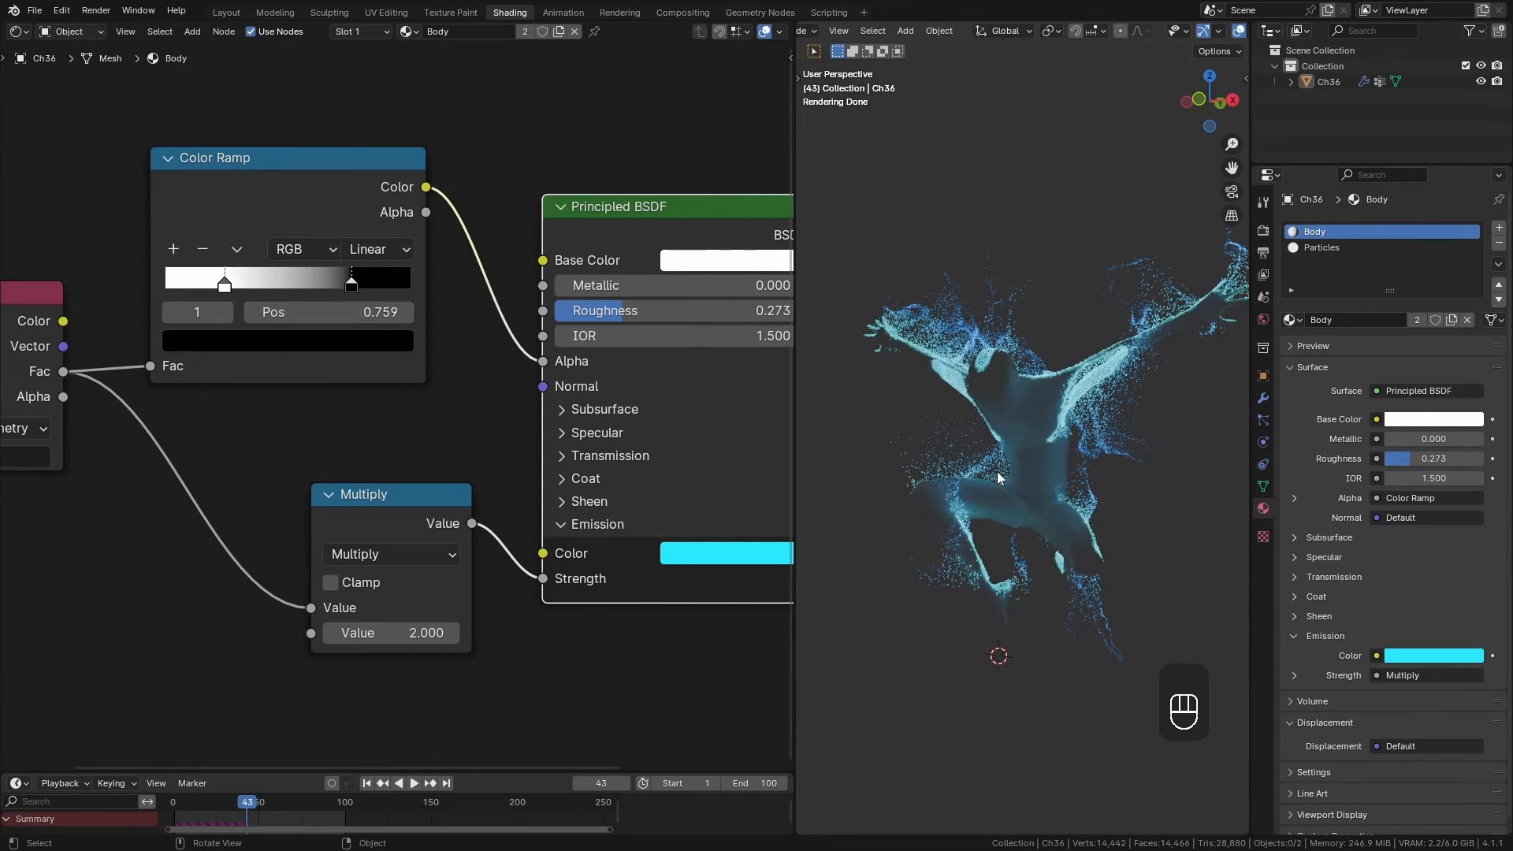
middle_click_drag(1055, 483, 1014, 479)
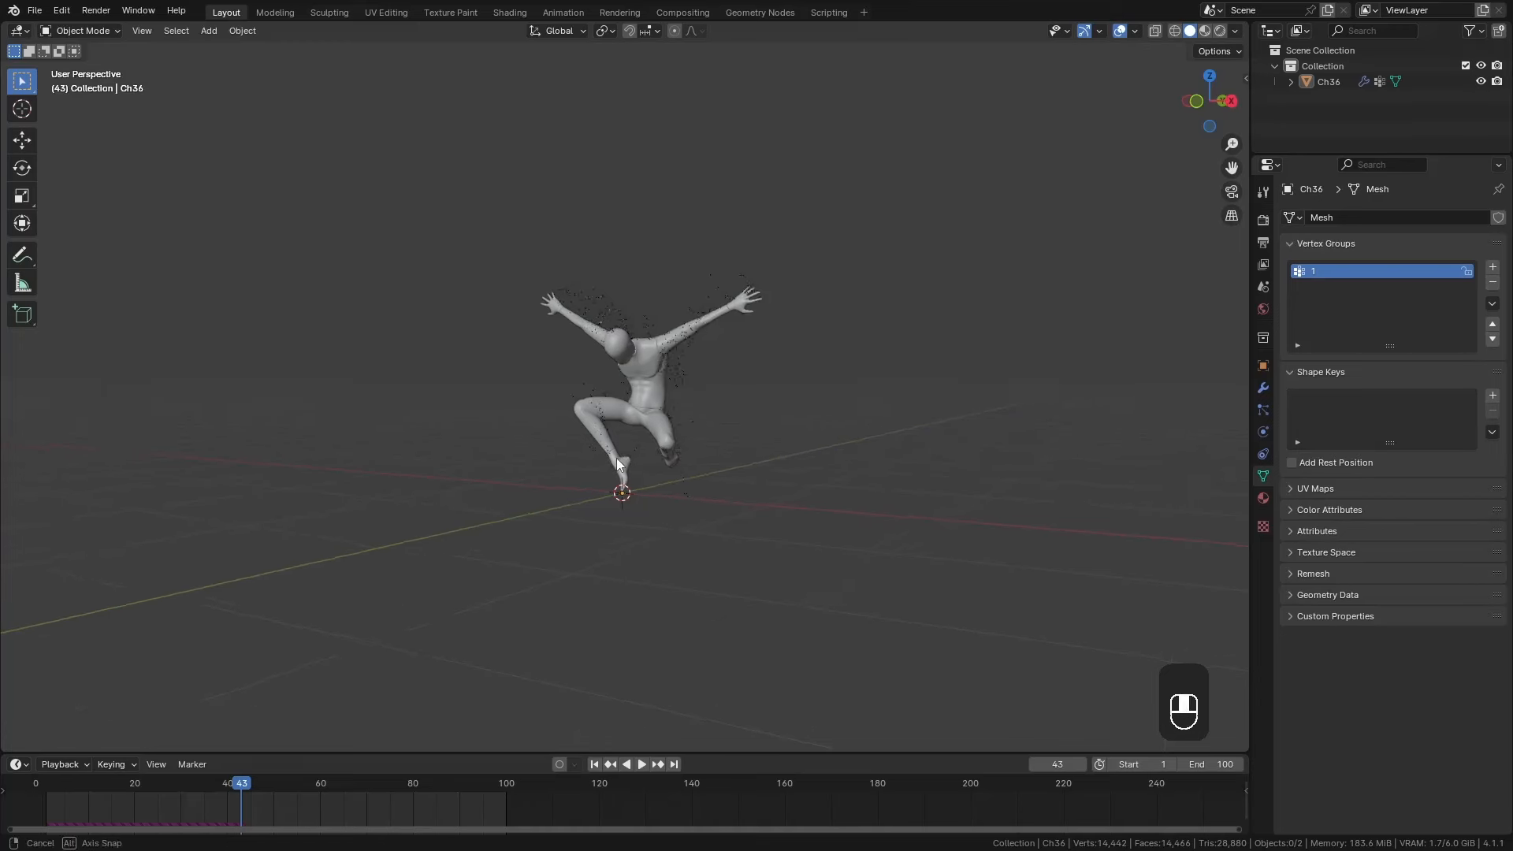
In the Layout workspace, add a camera, align it to the current view and move it slightly to frame the character.
key("shift+a")
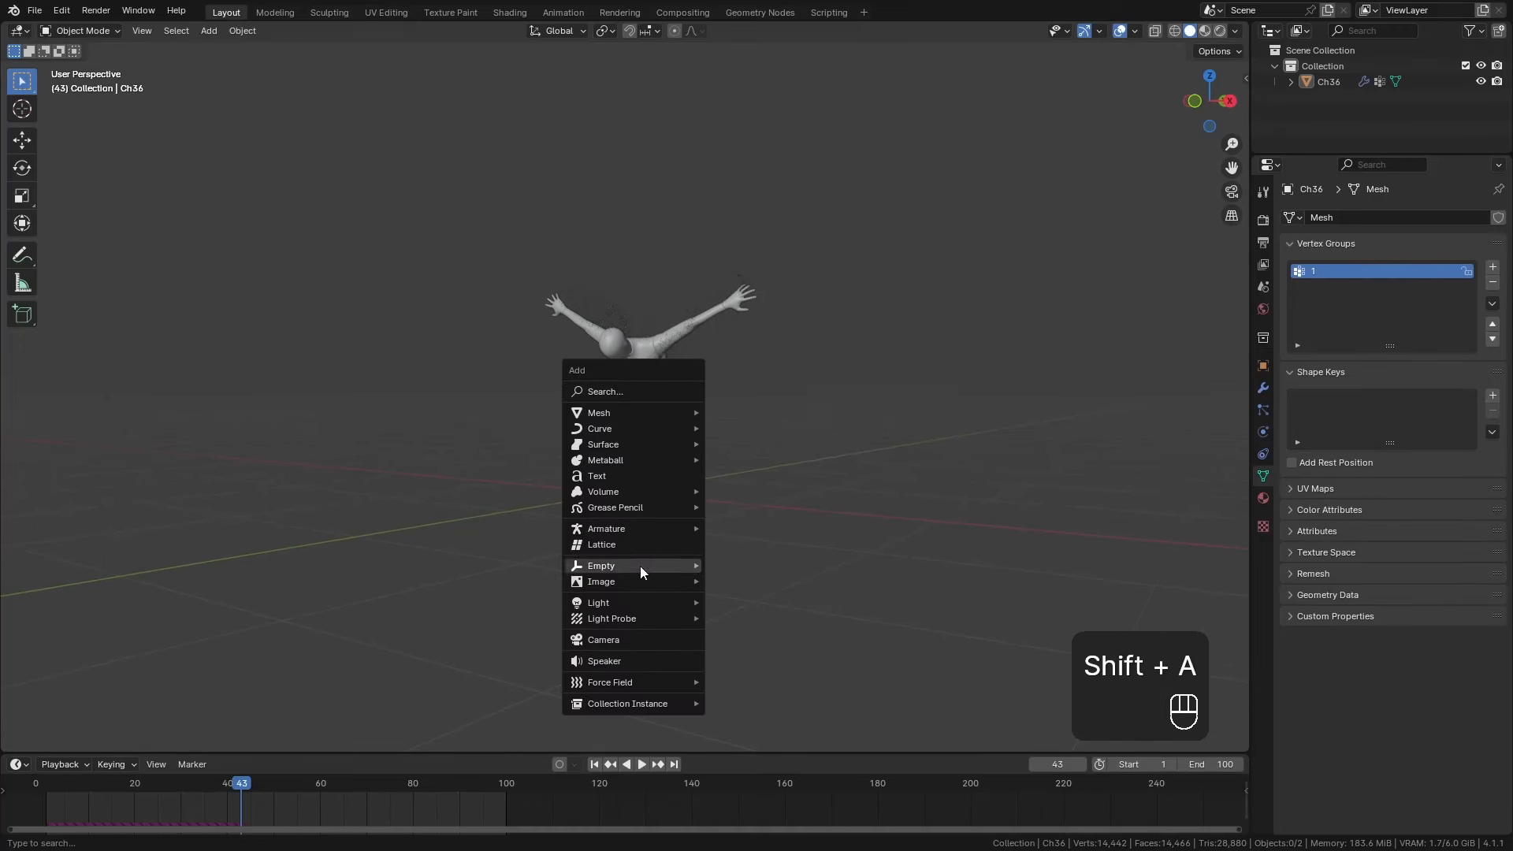
left_click(630, 639)
key("ctrl+alt+0")
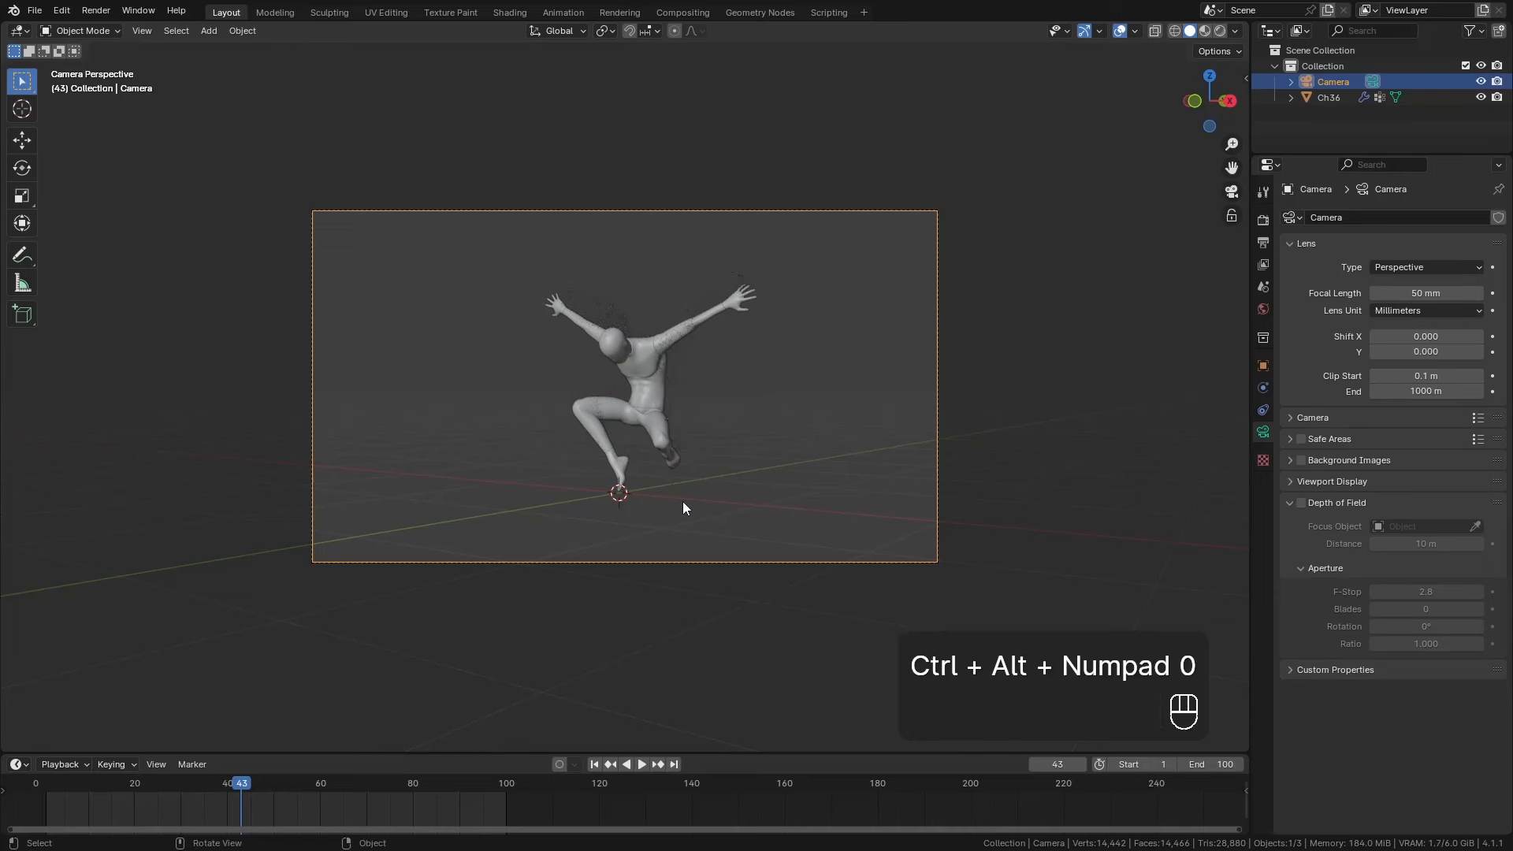
key("g")
left_click(794, 530)
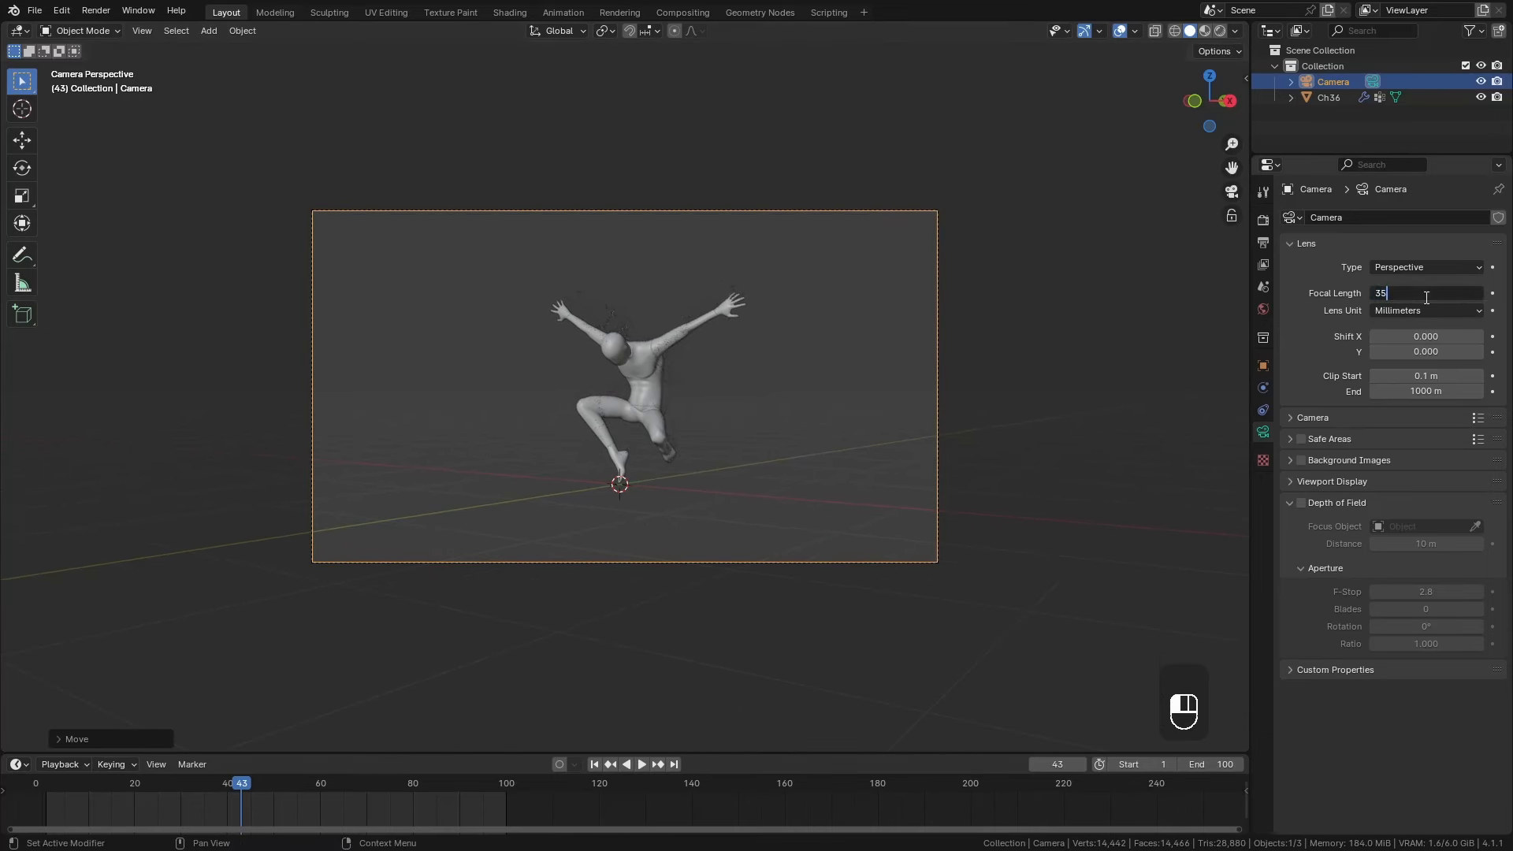
Set the camera's focal length to 35 mm, shift it along Z and reposition it so the character sits higher in frame.
key("Return")
key("g")
key("z")
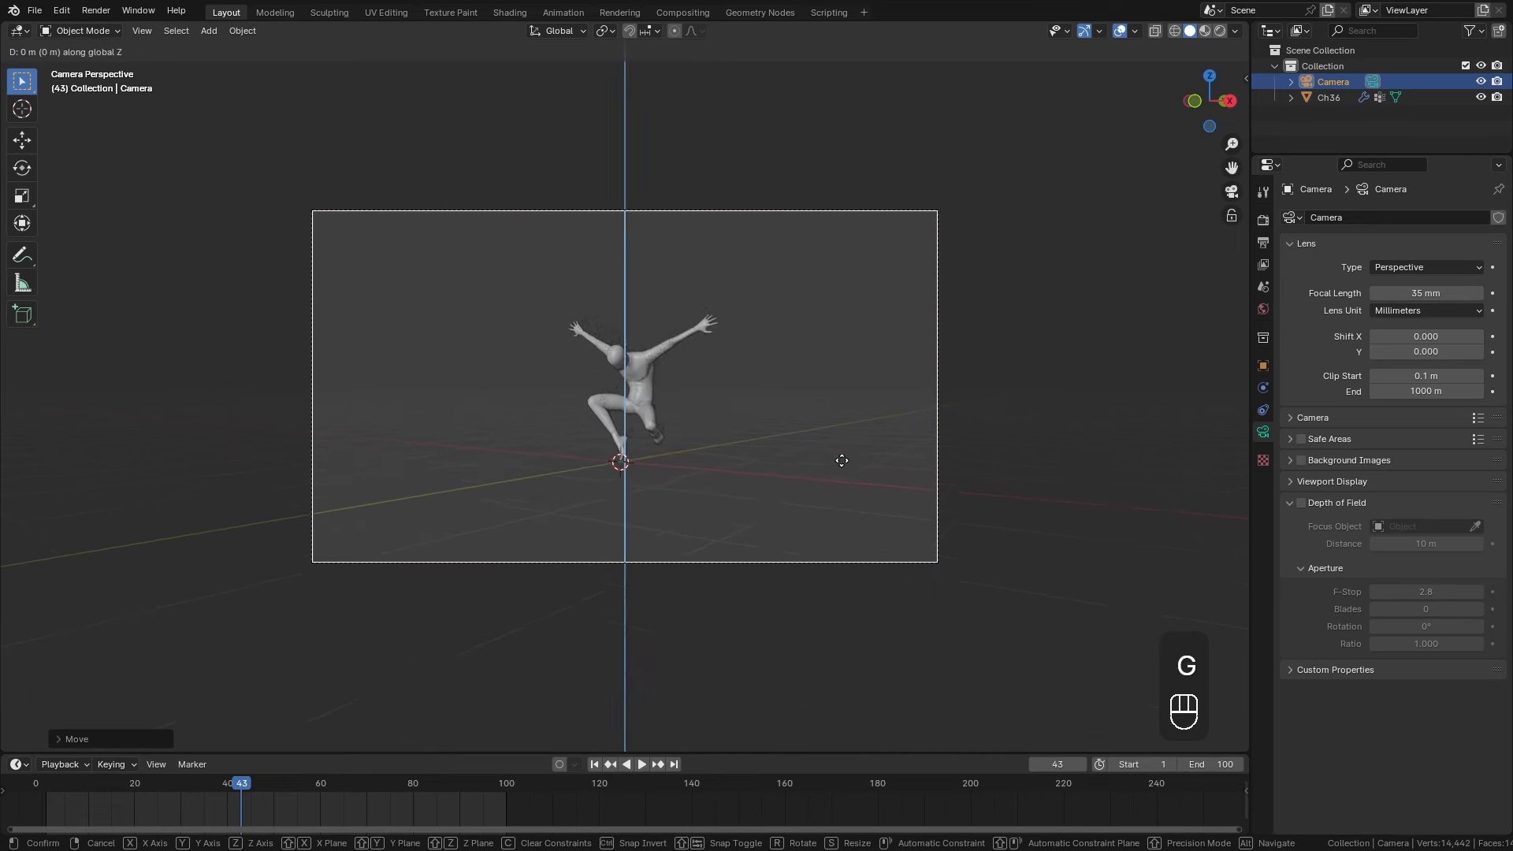
left_click(840, 501)
key("g")
left_click(766, 342)
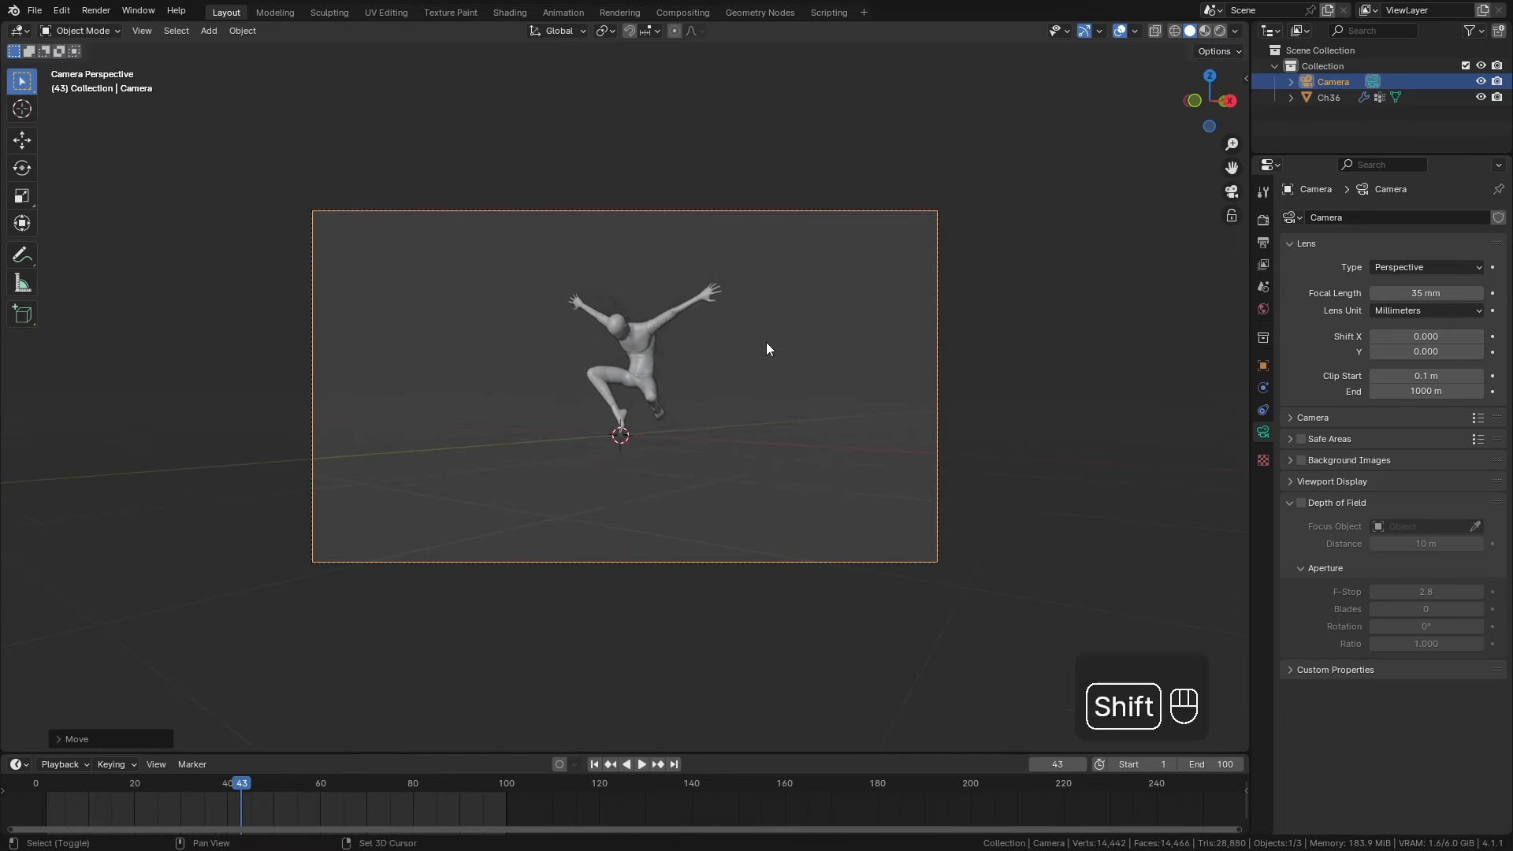
Add a plane under the character, scale it up into a large floor and rotate it about the Z axis.
key("shift+a")
mouse_move(710, 116)
left_click(820, 116)
key("s")
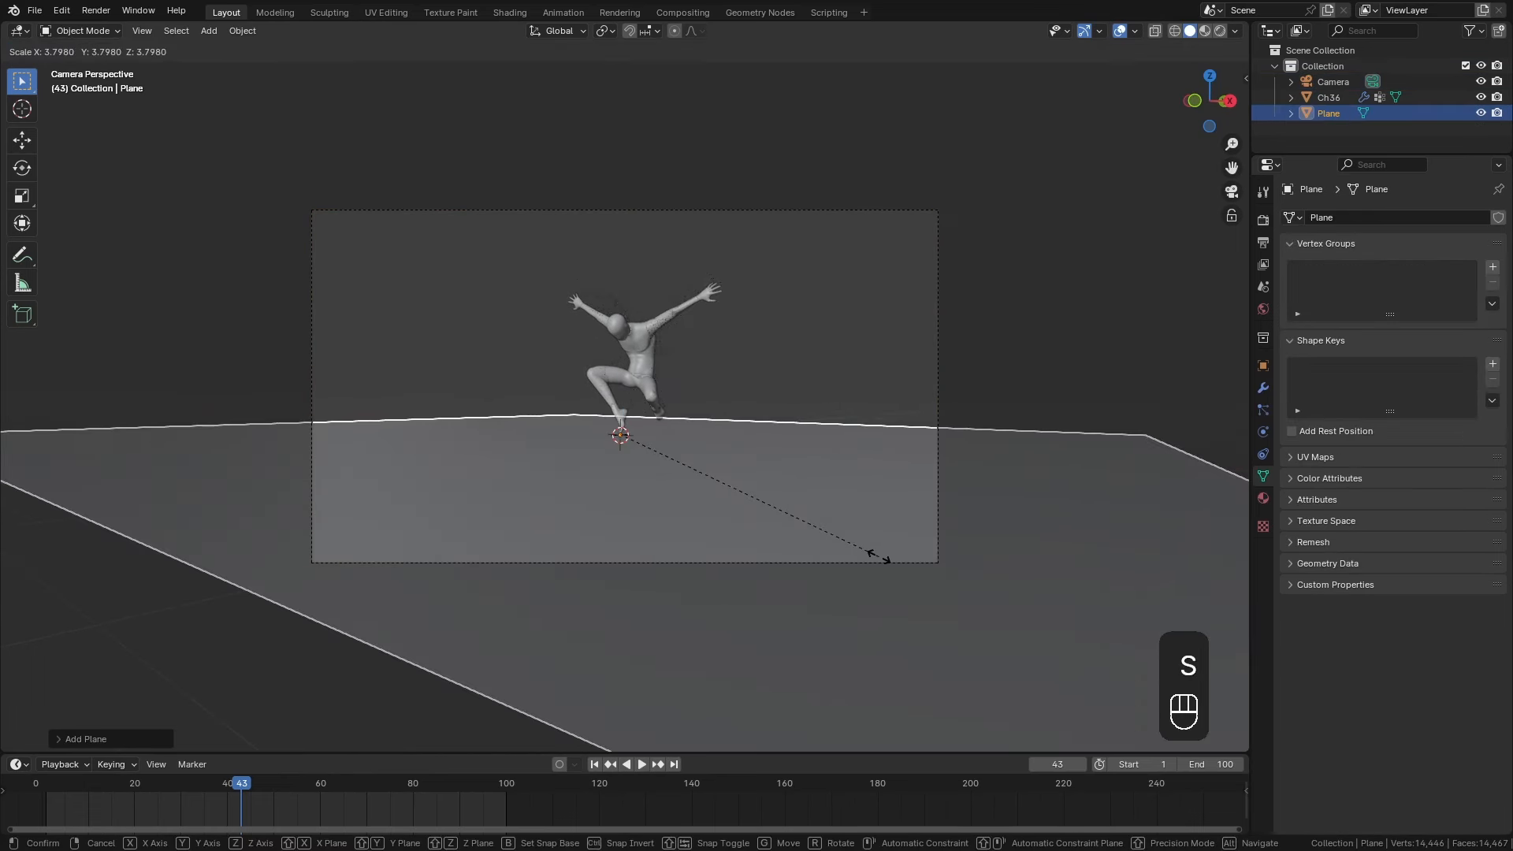
left_click(894, 566)
key("r")
key("z")
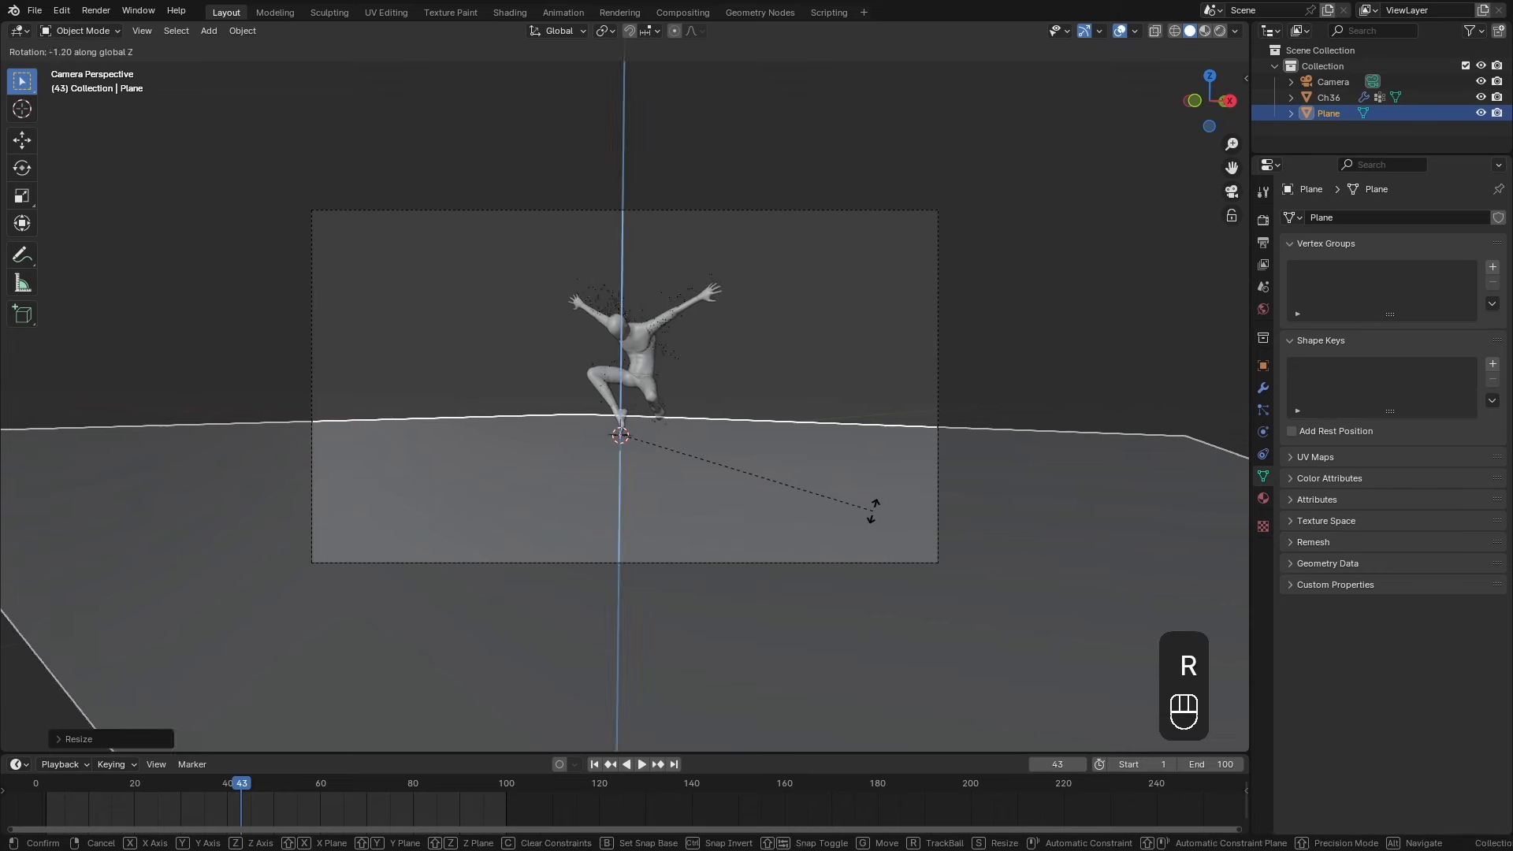
left_click(833, 535)
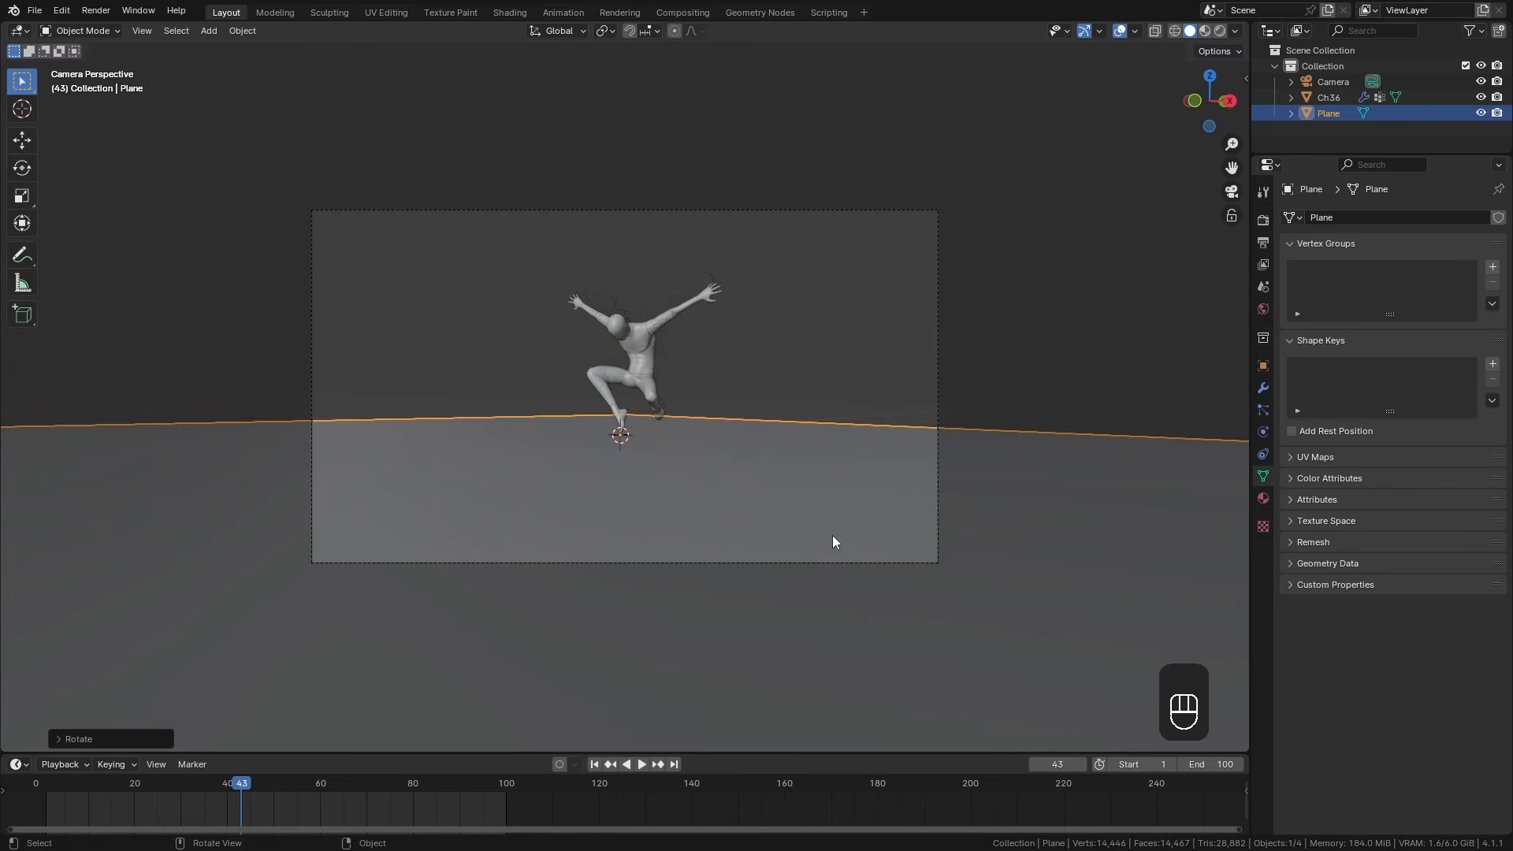
Enlarge the floor plane a little more while looking through the camera, and apply its transform.
mouse_move(843, 461)
middle_mouse_down()
mouse_move(820, 485)
mouse_move(643, 328)
middle_mouse_up()
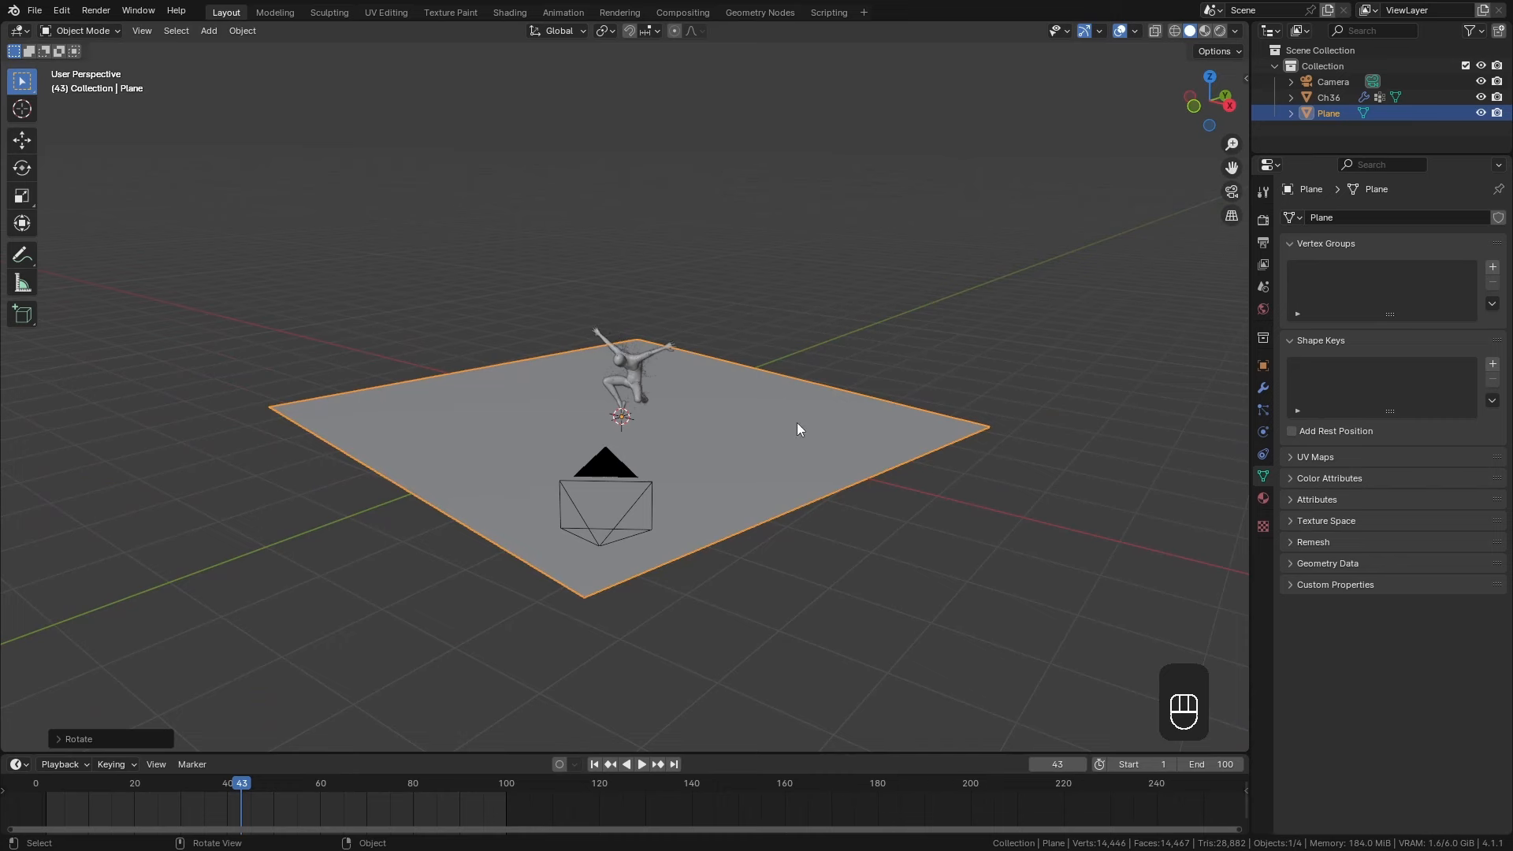
key("KP_0")
key("s")
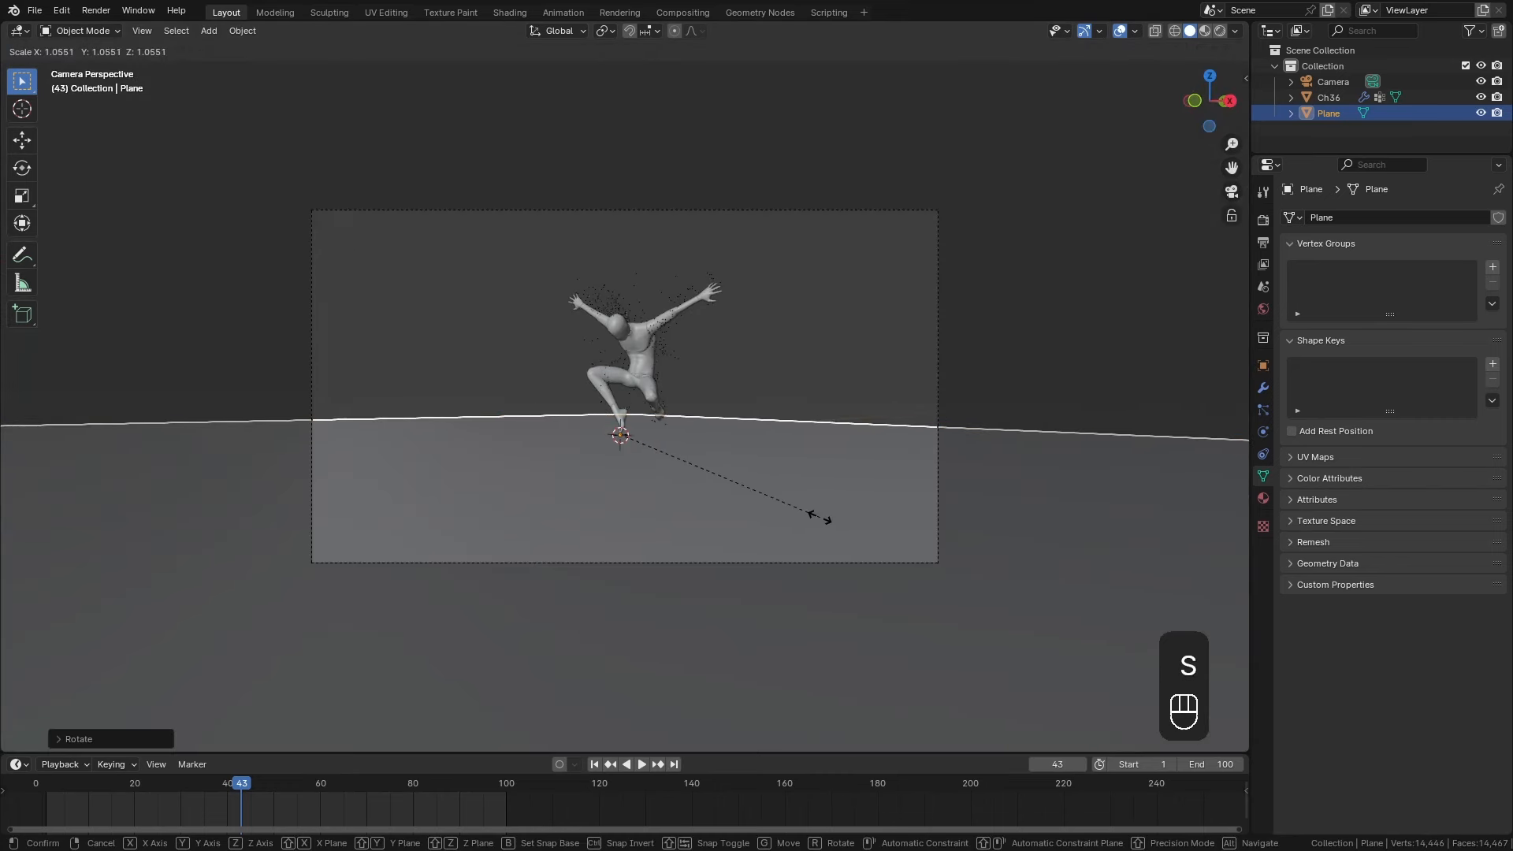
left_click(888, 536)
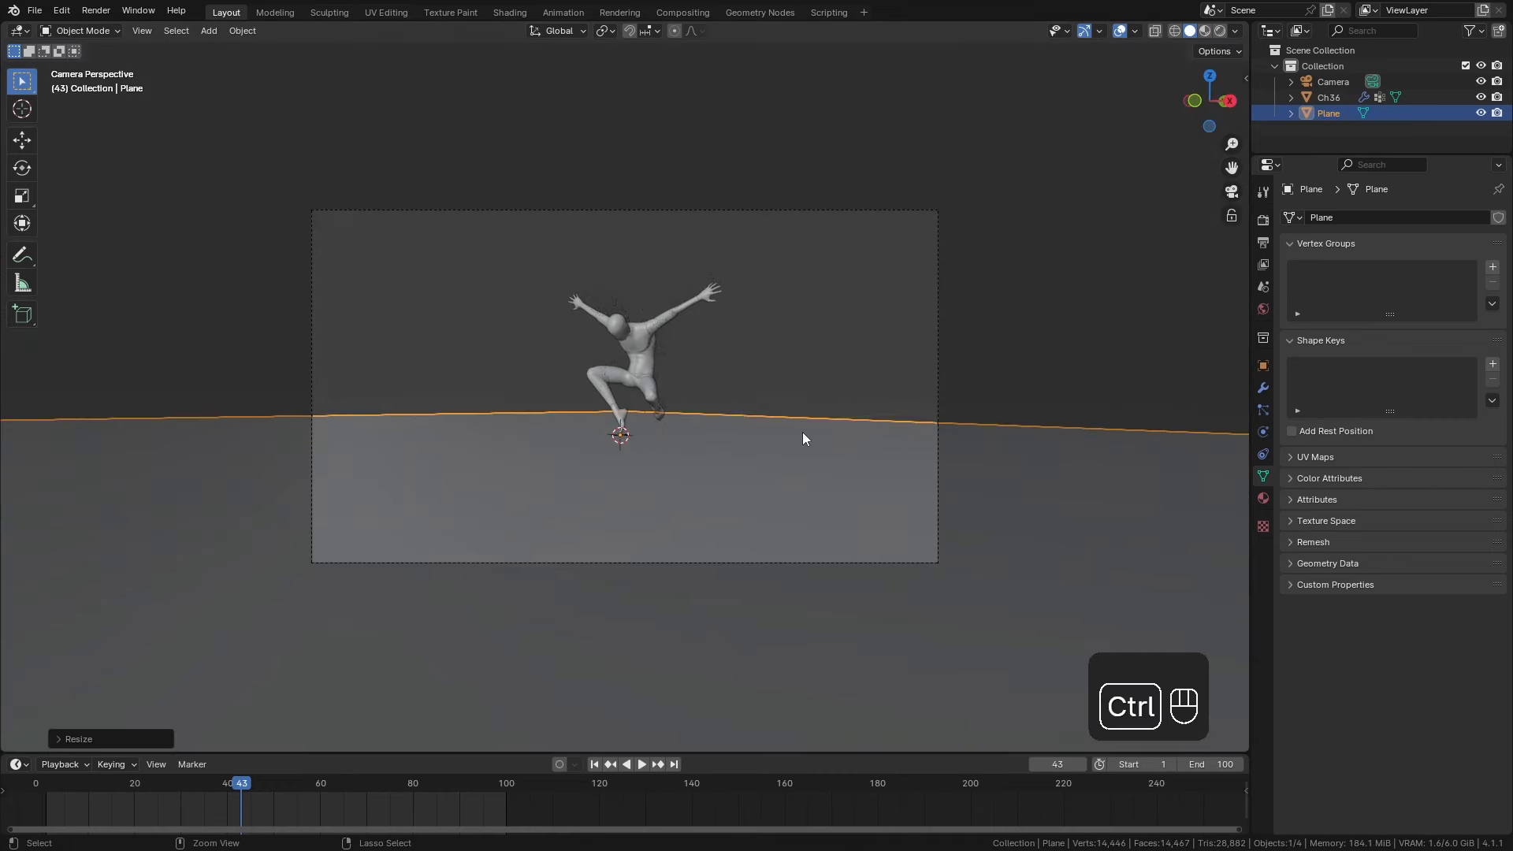
key("ctrl+a")
left_click(752, 462)
In the Shading workspace, look through the camera, rename the plane Water and give it a new material named Water.
left_click(510, 12)
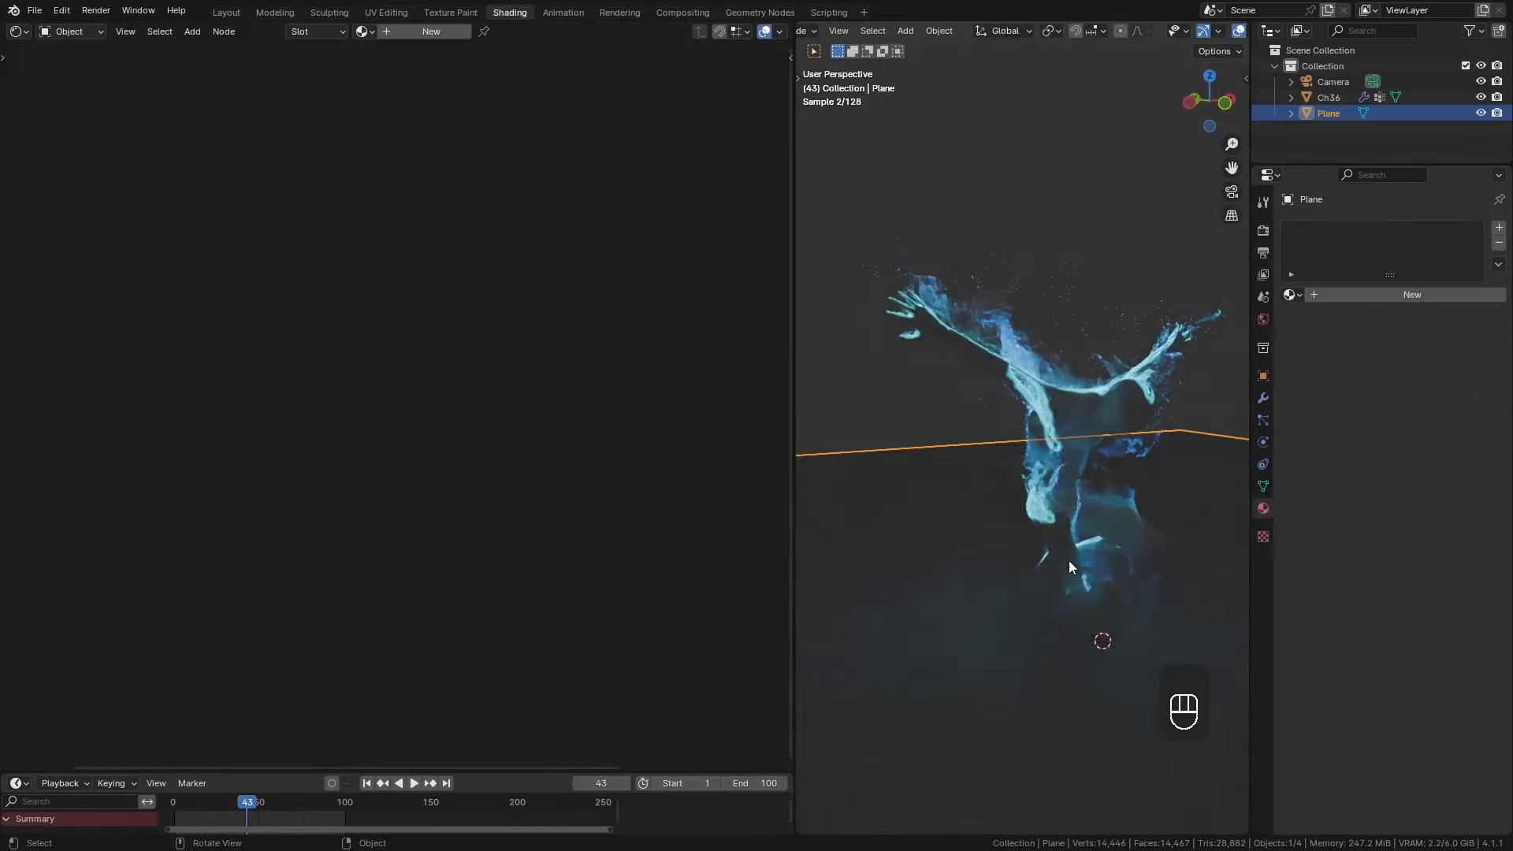
key("KP_0")
double_click(1332, 114)
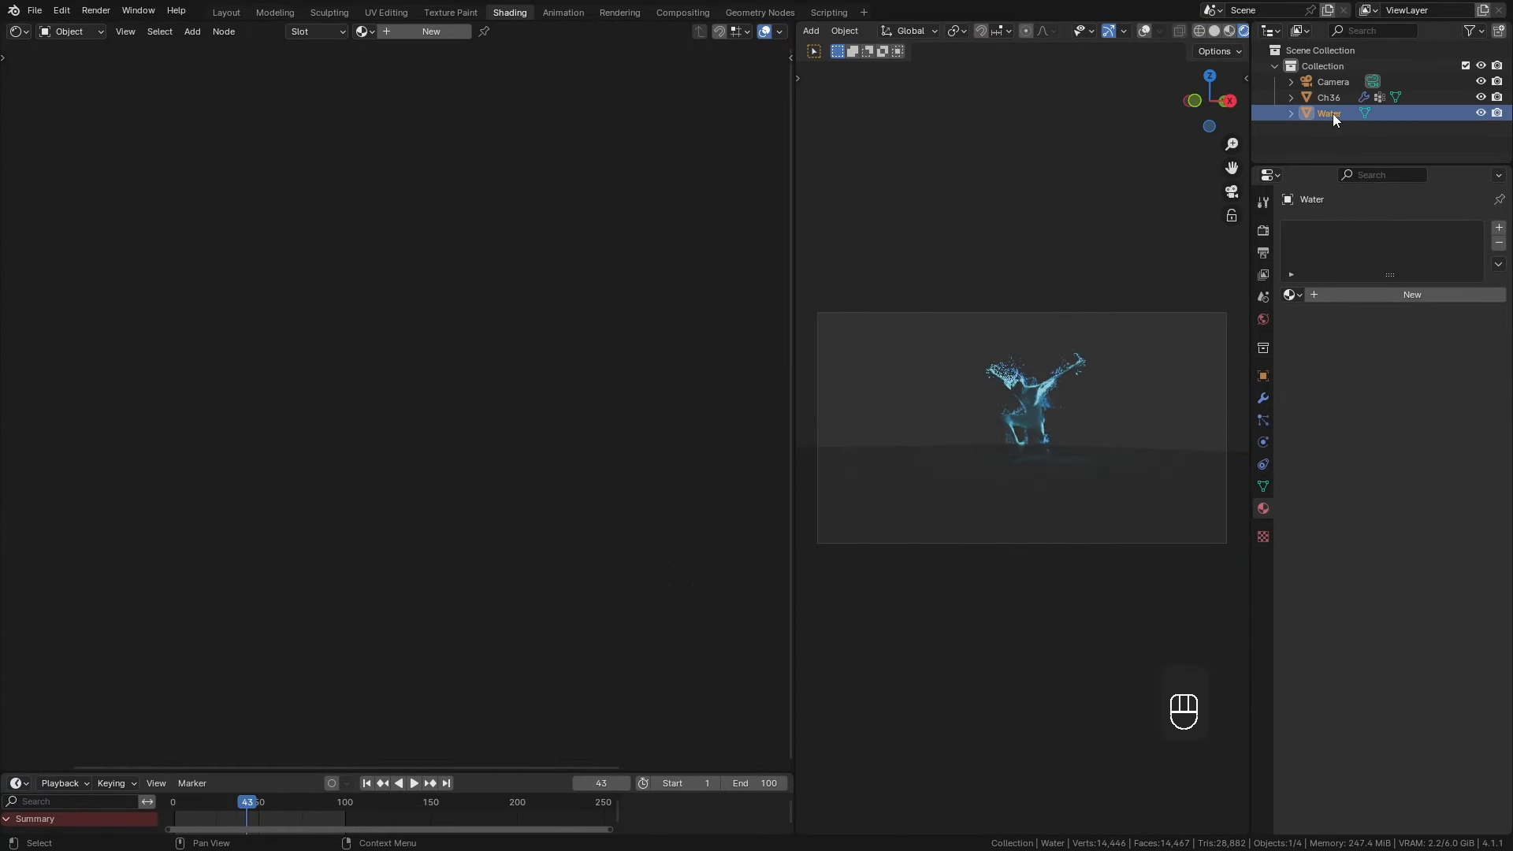
left_click(1350, 296)
left_click(1353, 296)
type("Water")
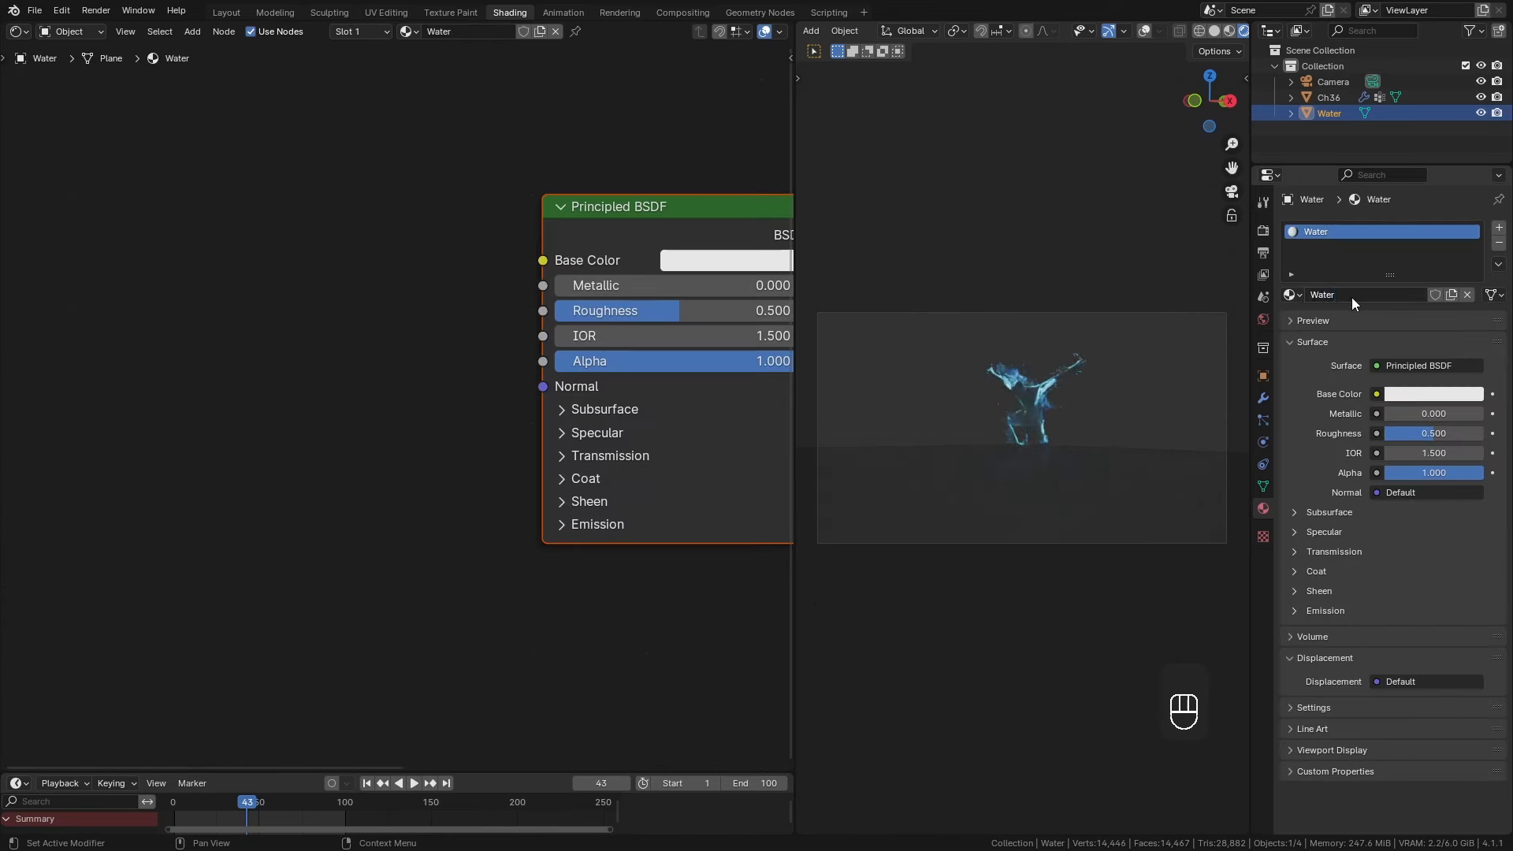
Set the Water material's roughness to 0.009 and its base color to pure white.
middle_click_drag(693, 320, 555, 312)
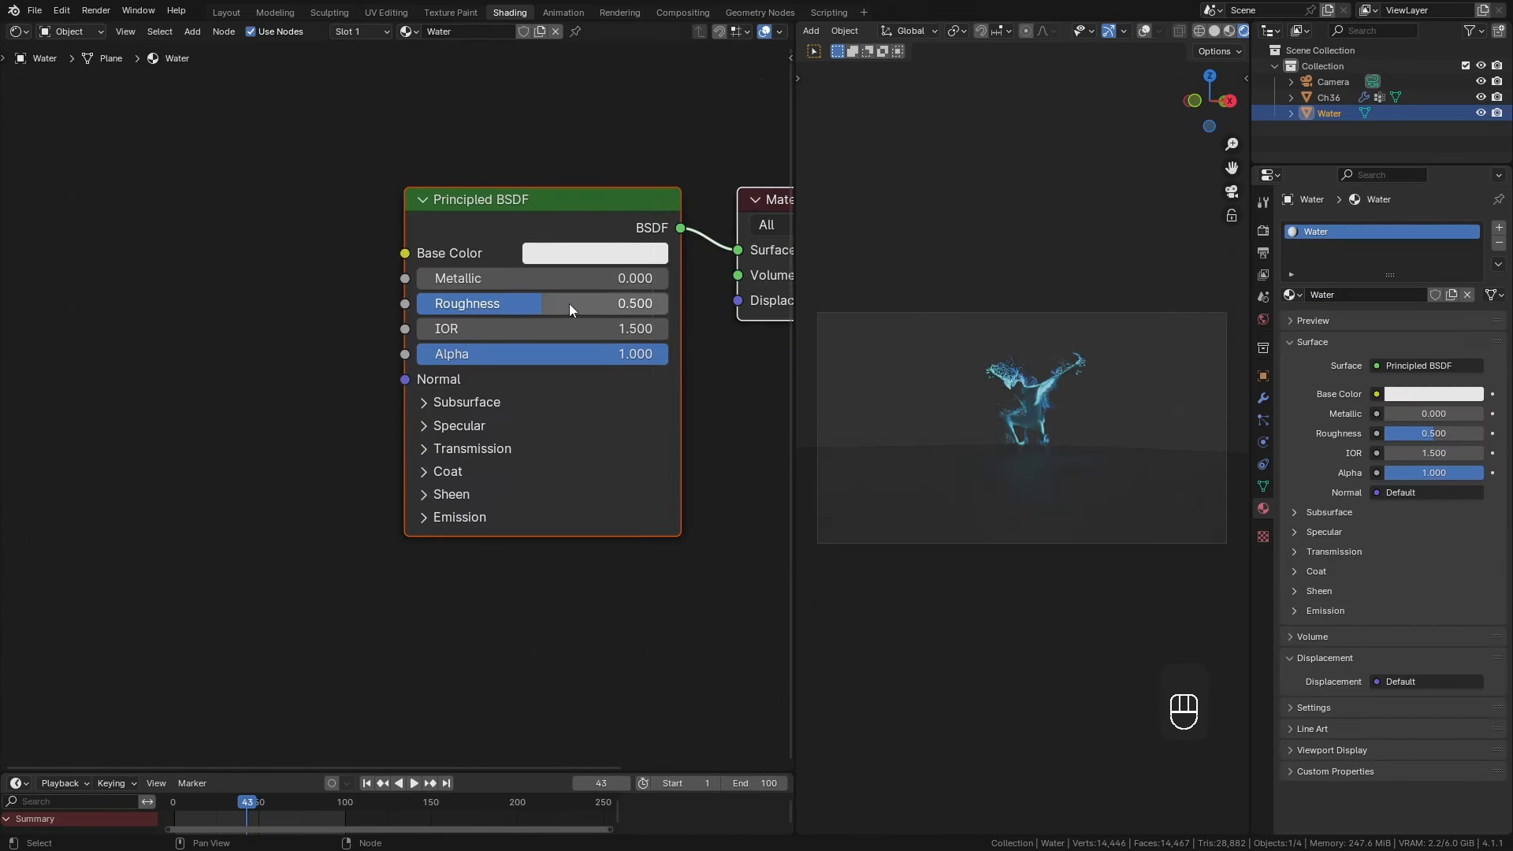
left_click_drag(568, 304, 444, 304)
scroll(870, 578, "up", 3)
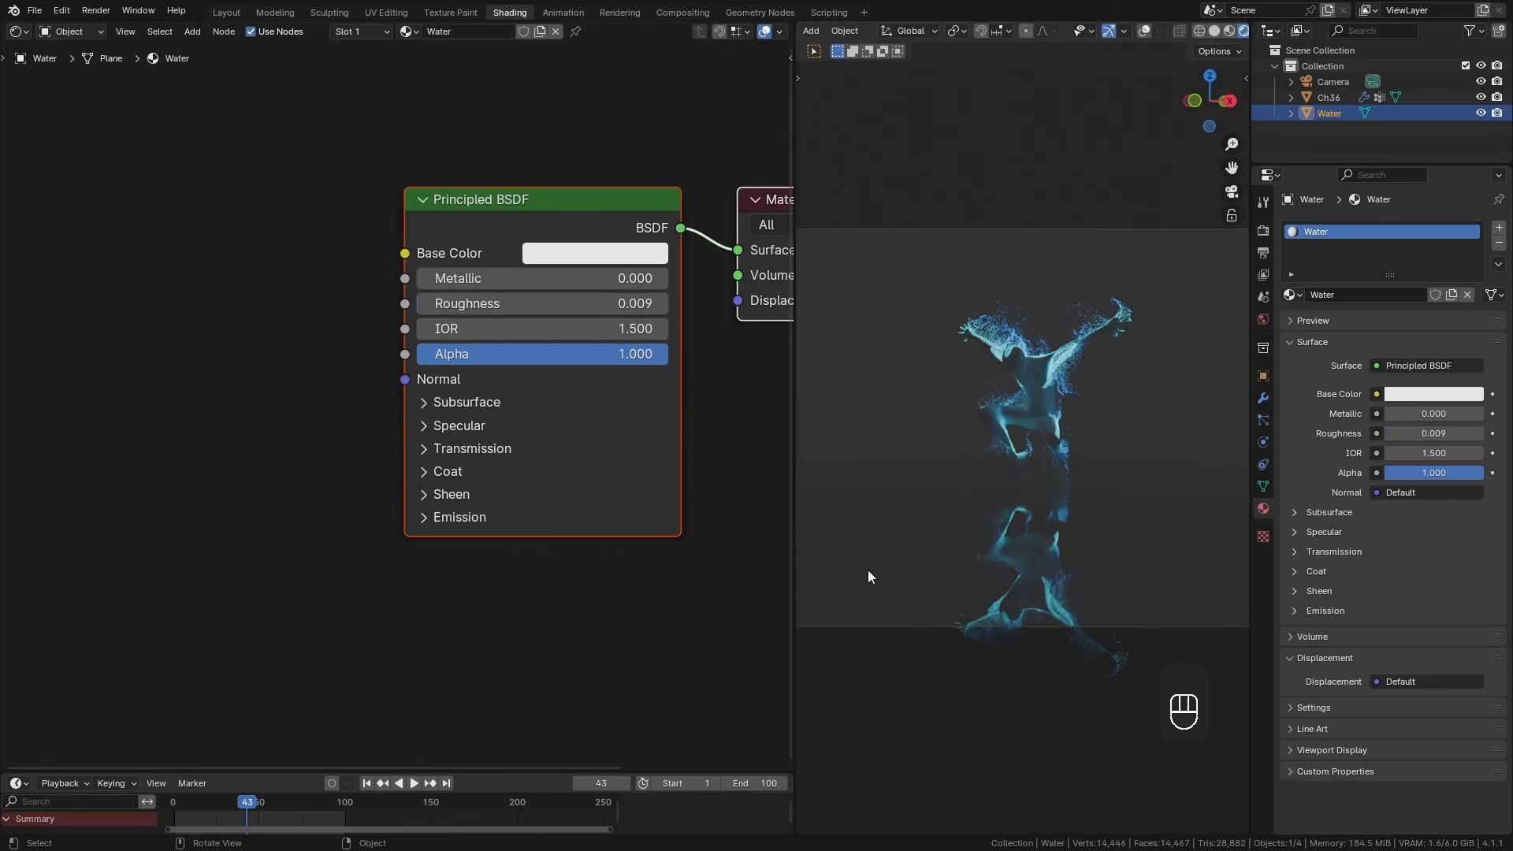
left_click(563, 258)
left_click_drag(688, 580, 729, 579)
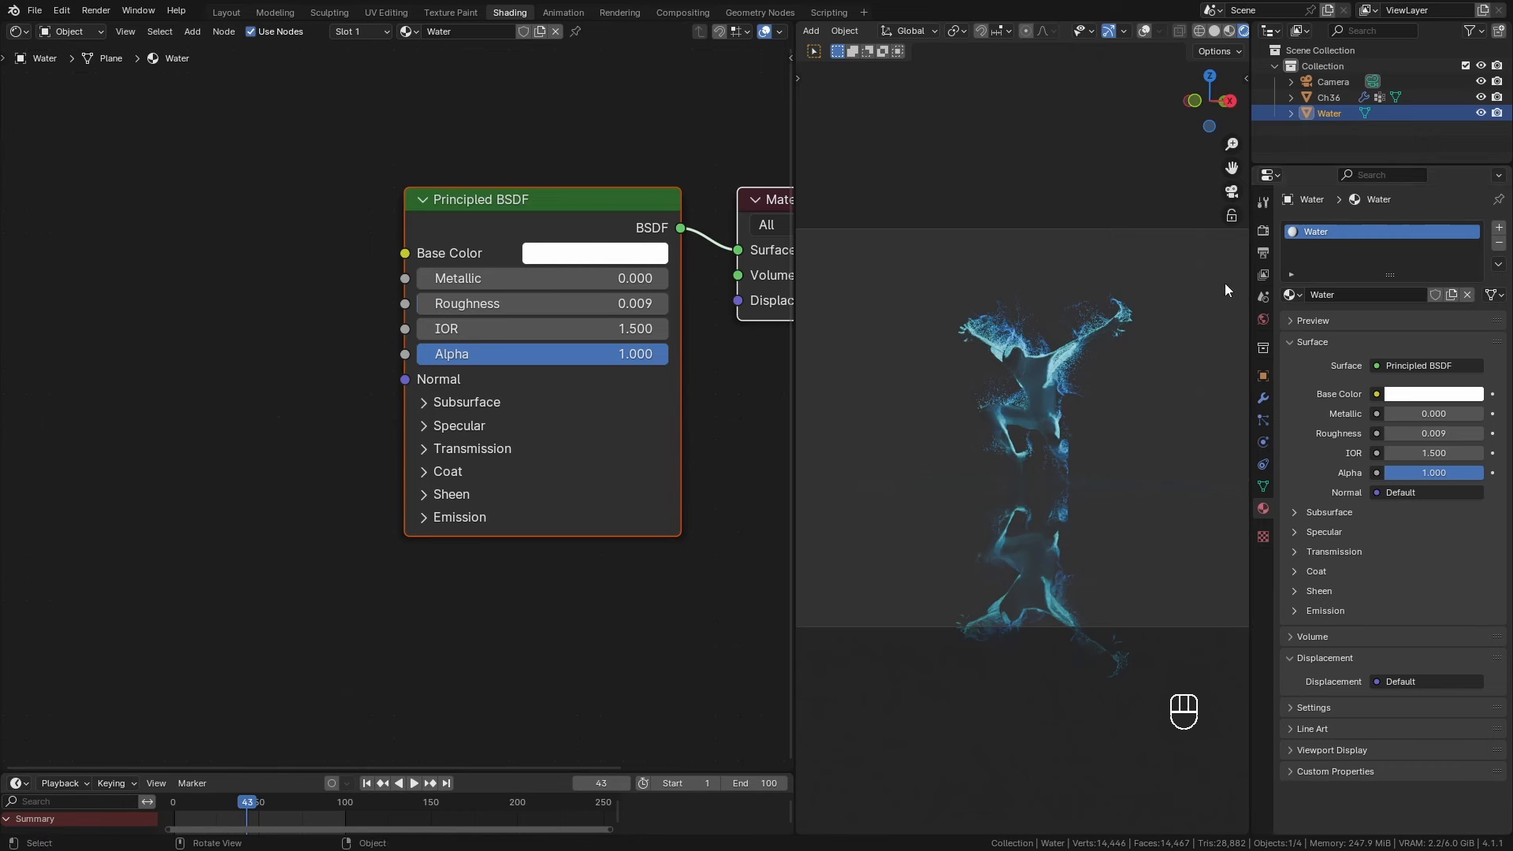
Switch the shader editor to the World nodes and darken the Background color to a value of 0.010.
left_click(82, 35)
left_click(83, 90)
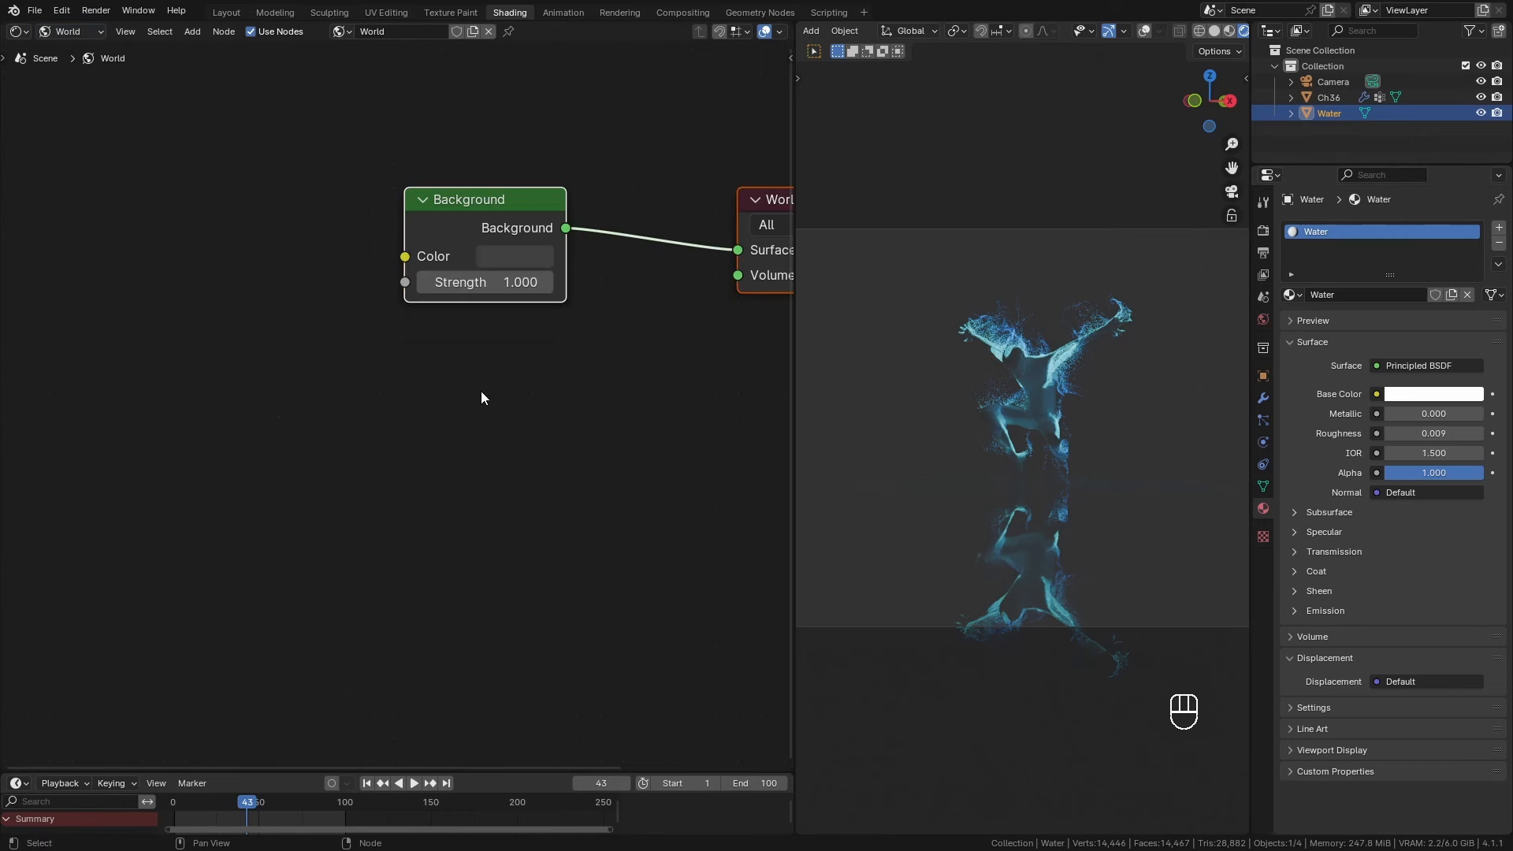
middle_click_drag(481, 392, 457, 399)
left_click(476, 265)
left_click_drag(682, 435, 685, 468)
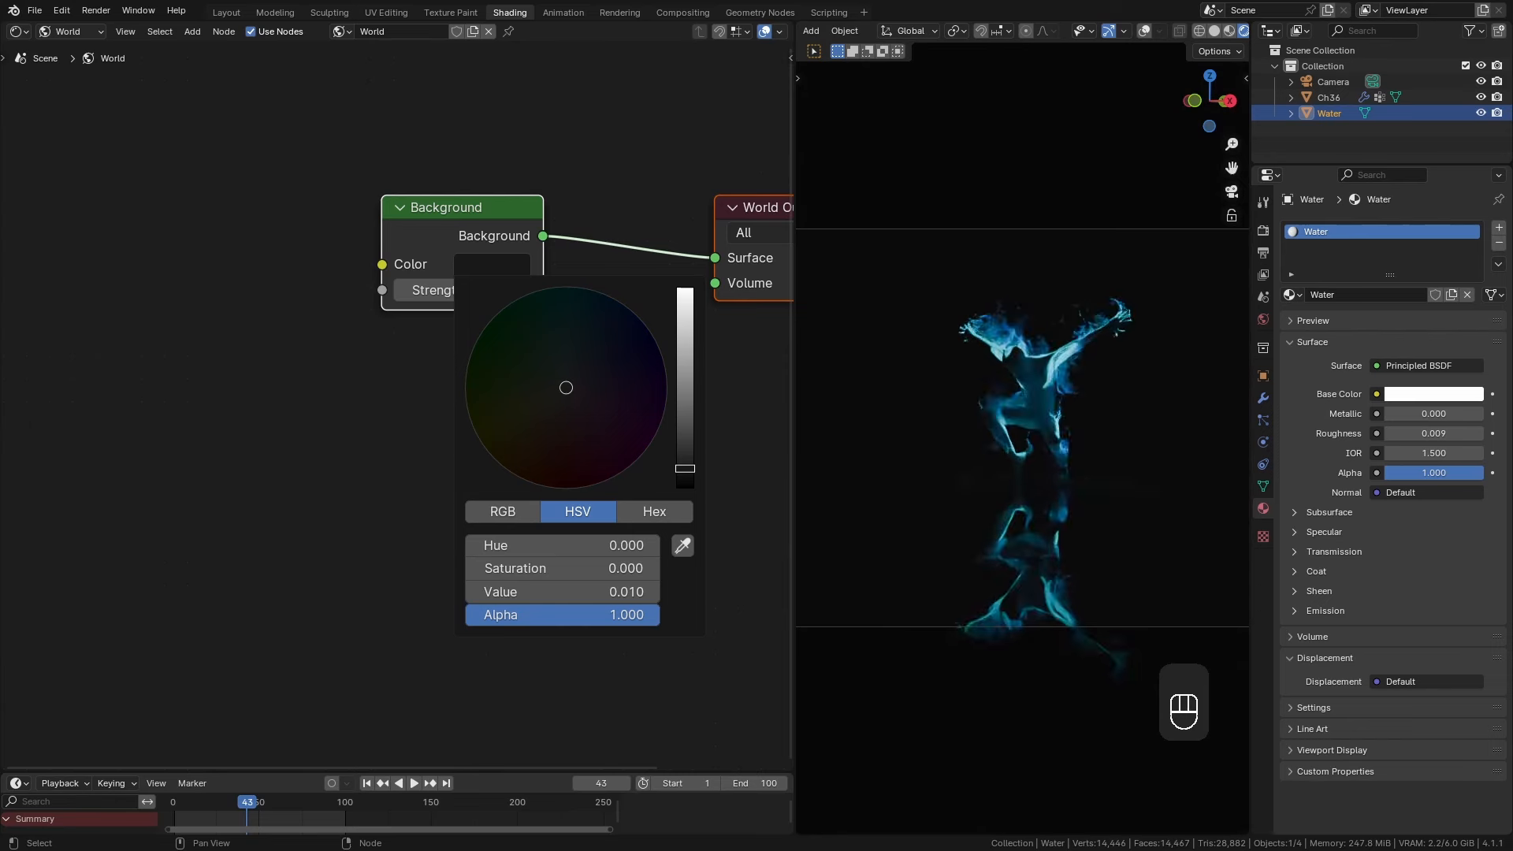
Add a Texture Coordinate node to the World shader and connect its Window output to a new Mapping node's Vector.
middle_click_drag(388, 449, 531, 436)
key("shift+a")
mouse_move(189, 256)
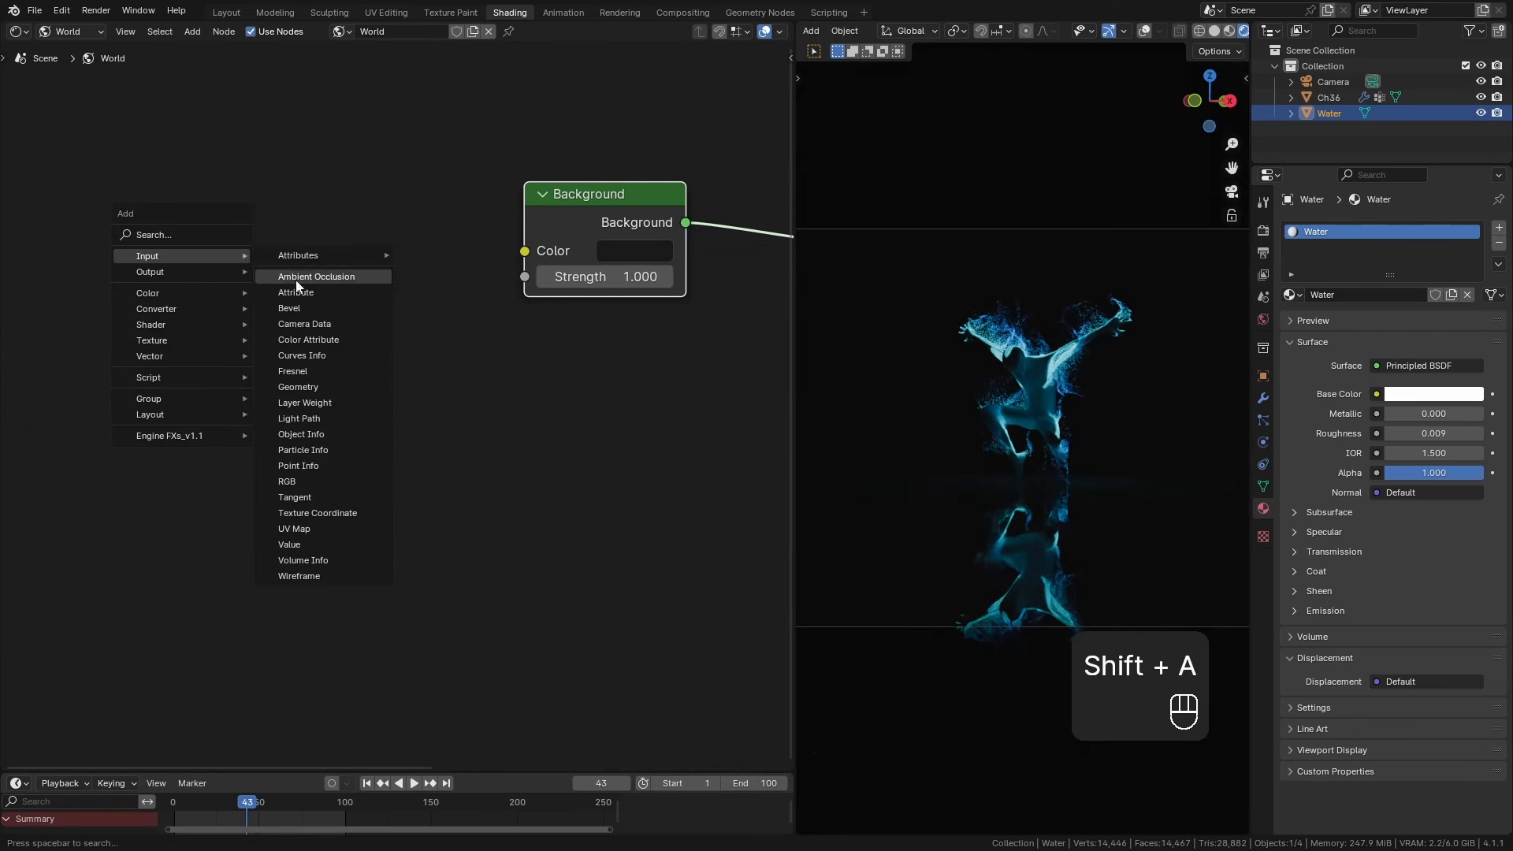
left_click(339, 513)
left_click(231, 426)
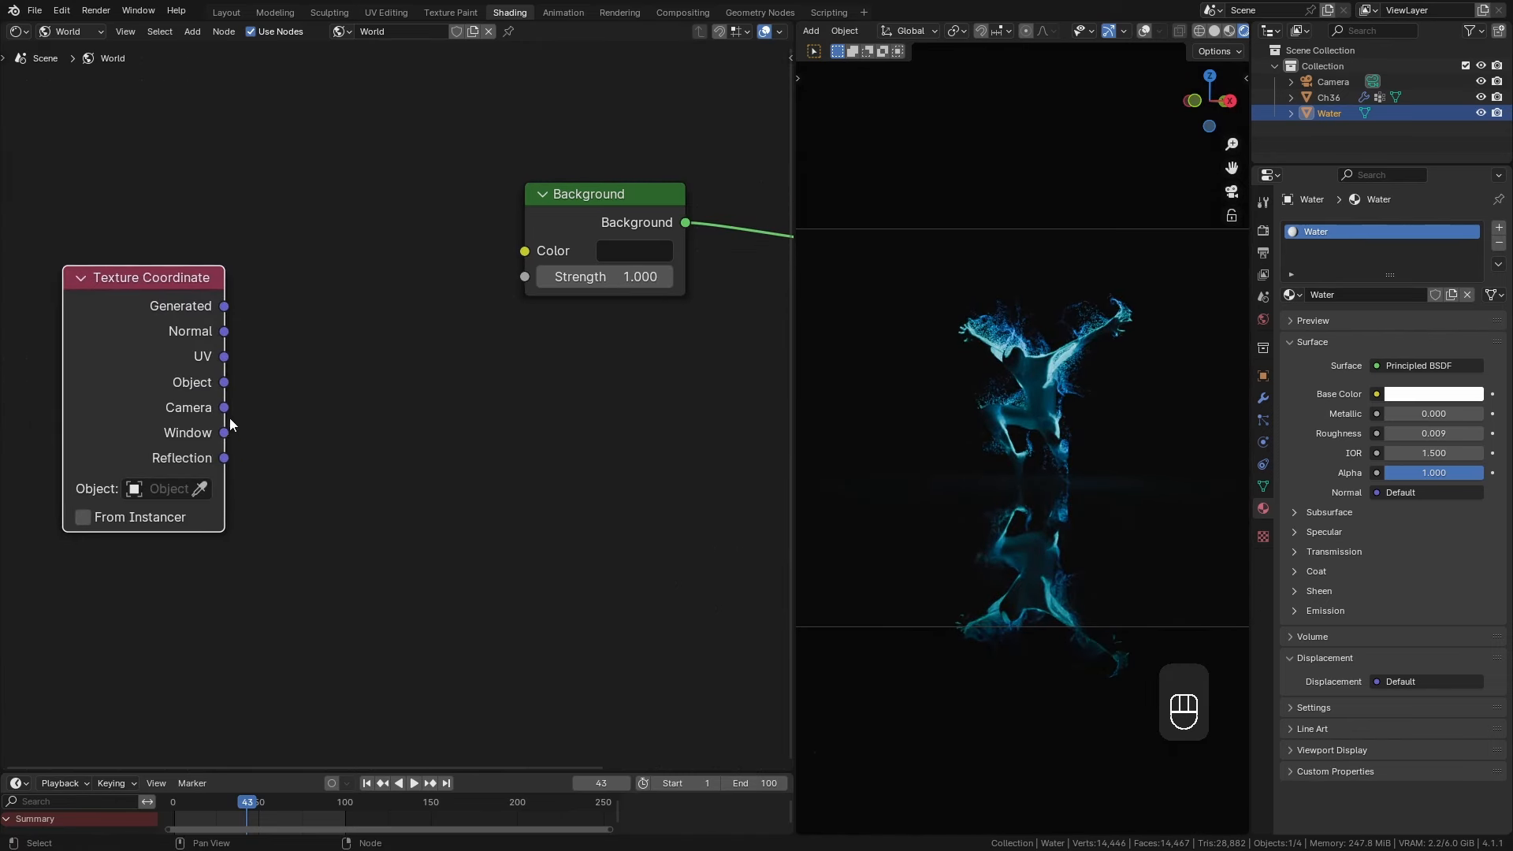
left_click_drag(325, 418, 327, 416)
type("mapp")
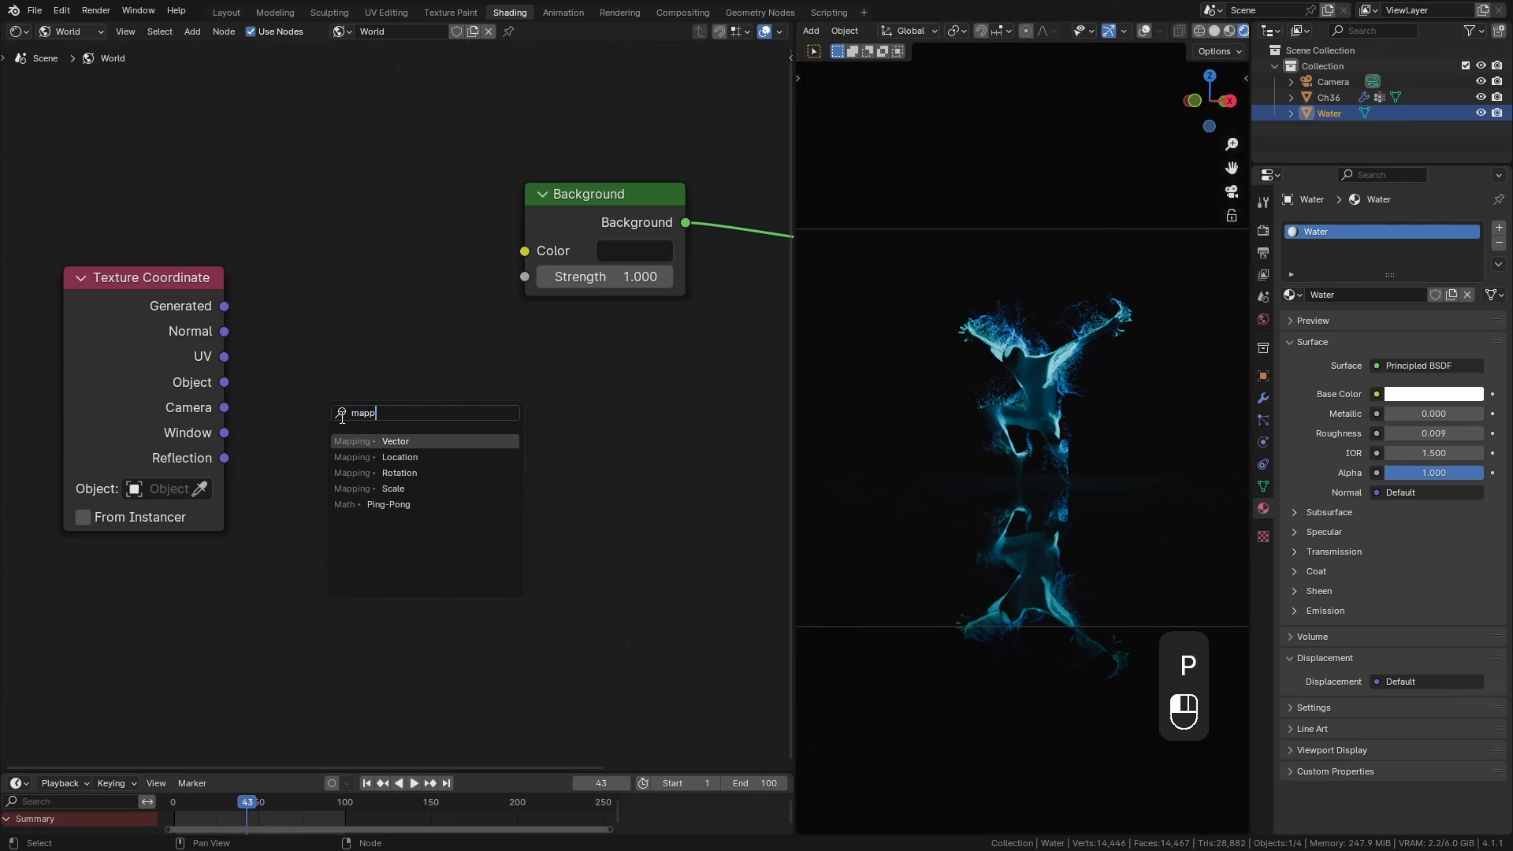
left_click(362, 439)
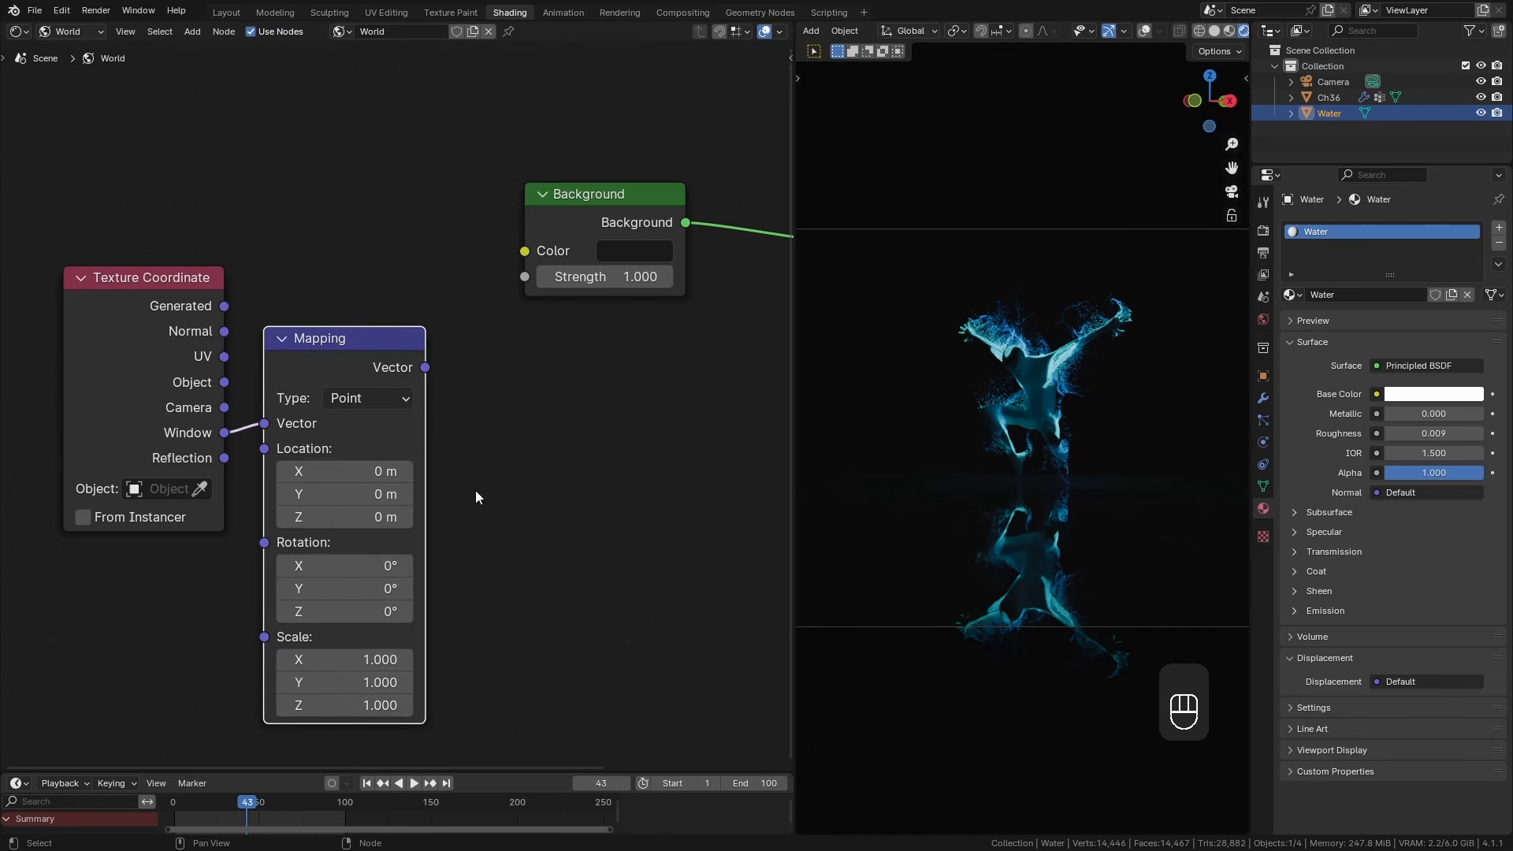
Add a Gradient Texture node driven by the Mapping node's Vector and preview it through the World Output.
left_click_drag(521, 423, 528, 425)
type("gradi")
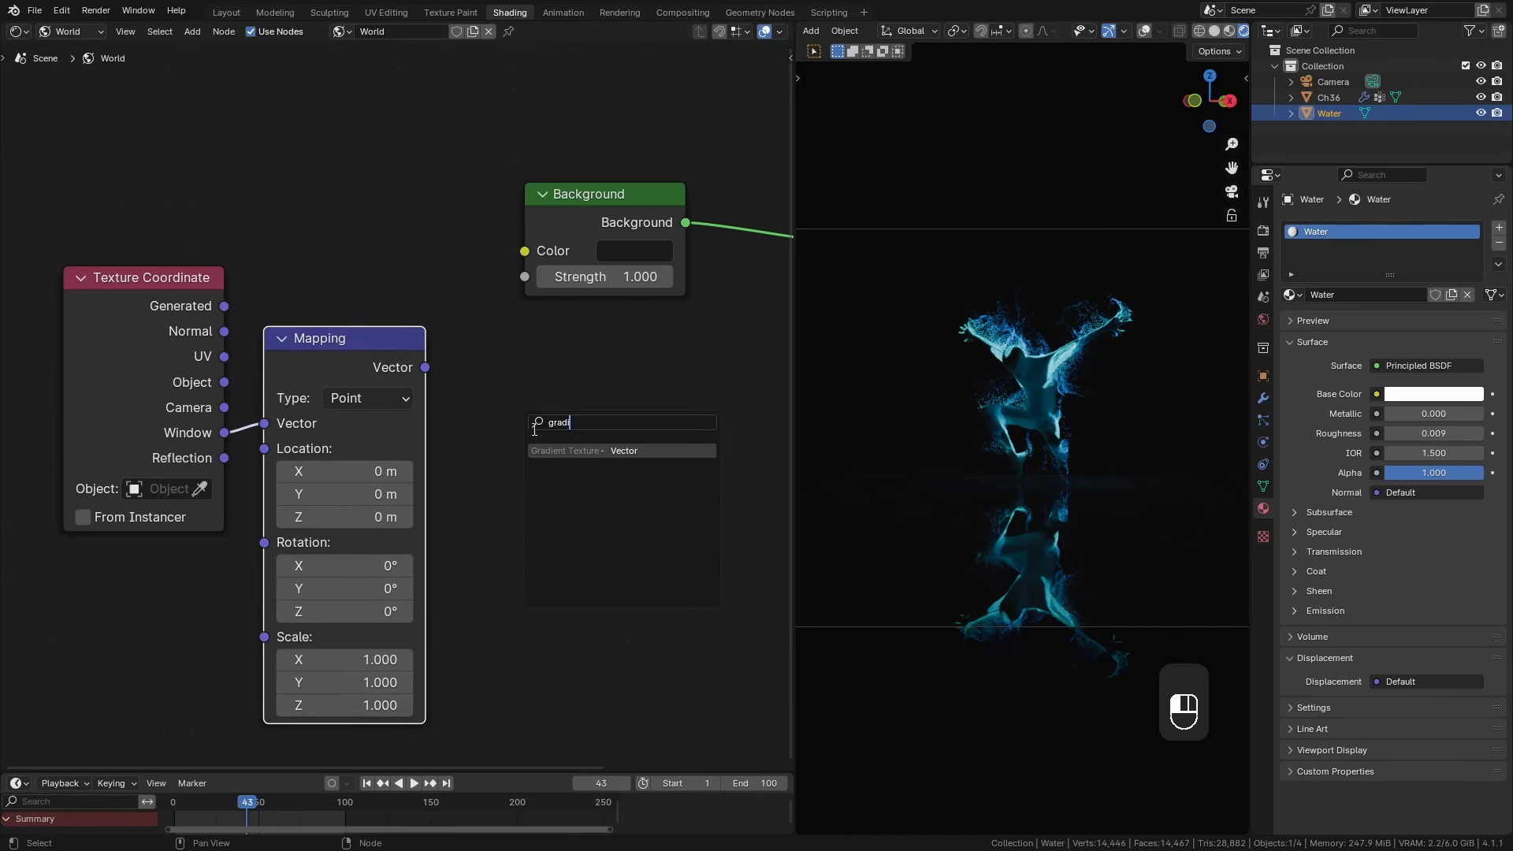
key("Return")
left_click(512, 418)
left_click(537, 394, "ctrl+shift")
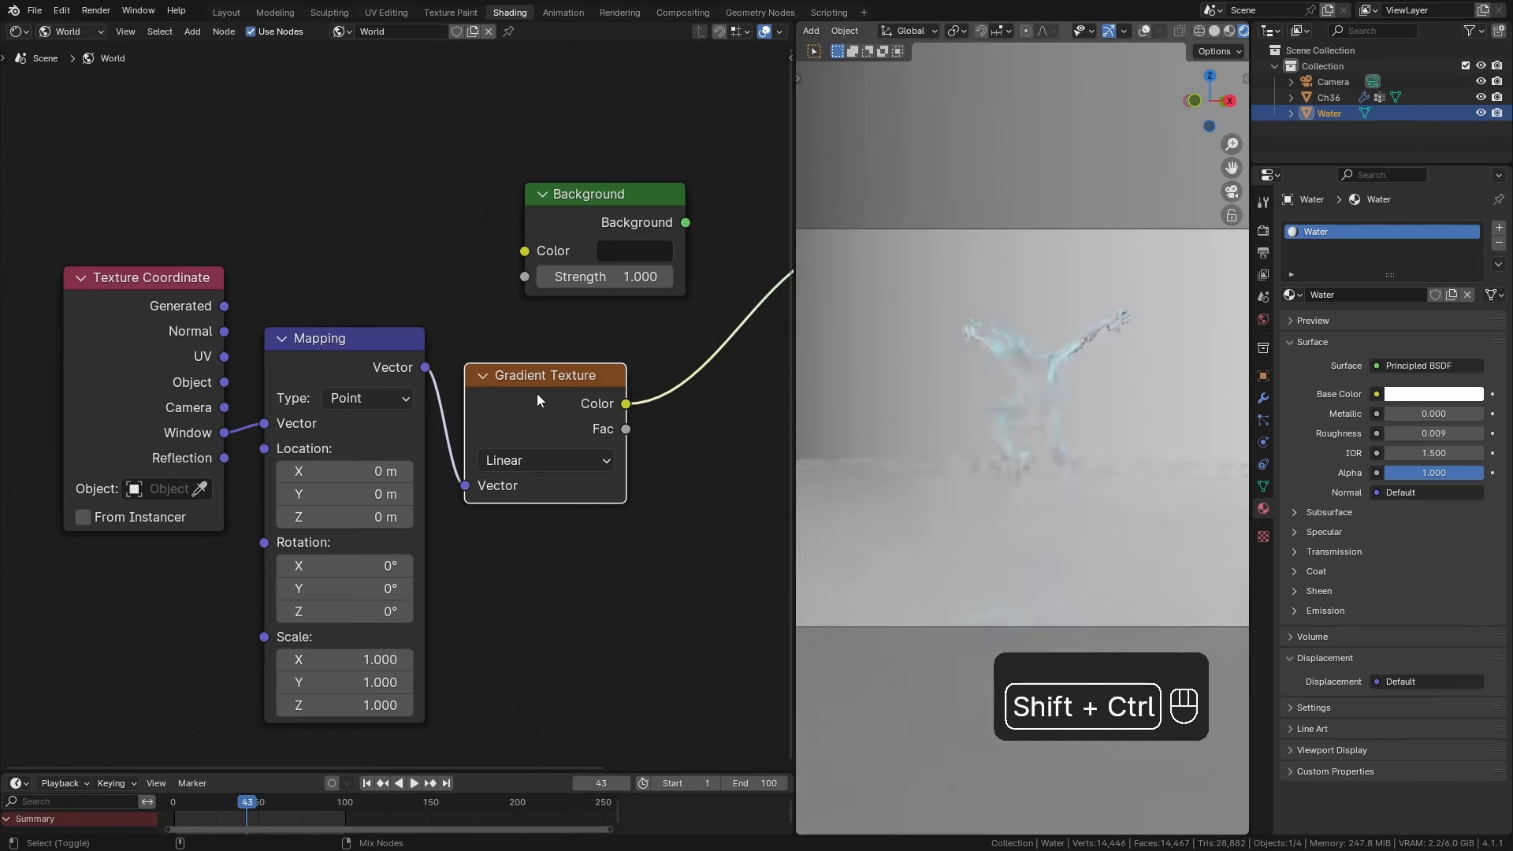
scroll(952, 495, "down", 3)
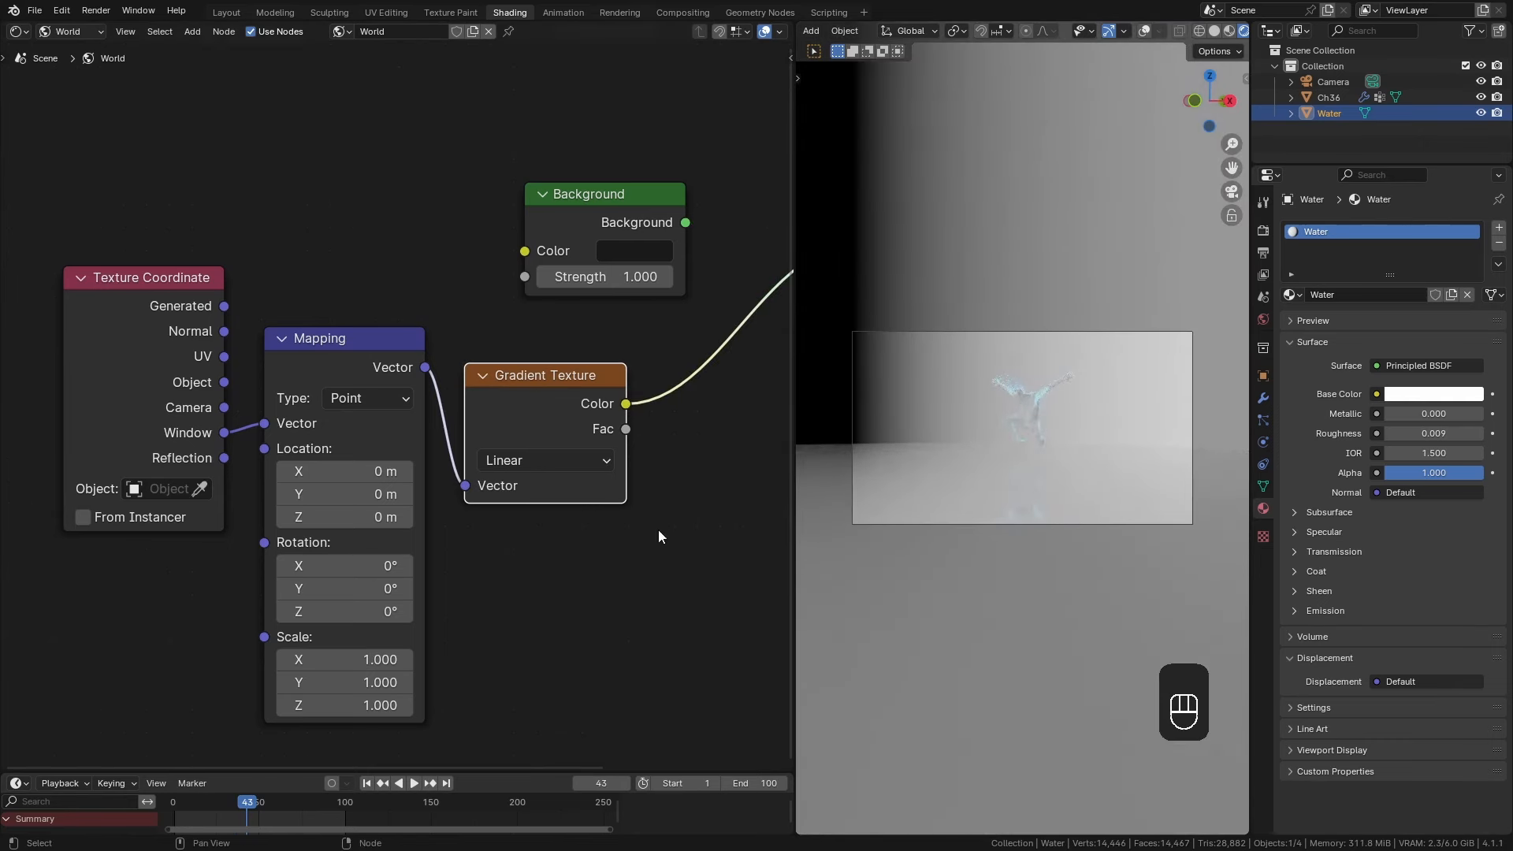
Make the gradient Spherical and set the Mapping node's Location X to -0.5 m.
left_click(517, 462)
left_click(531, 622)
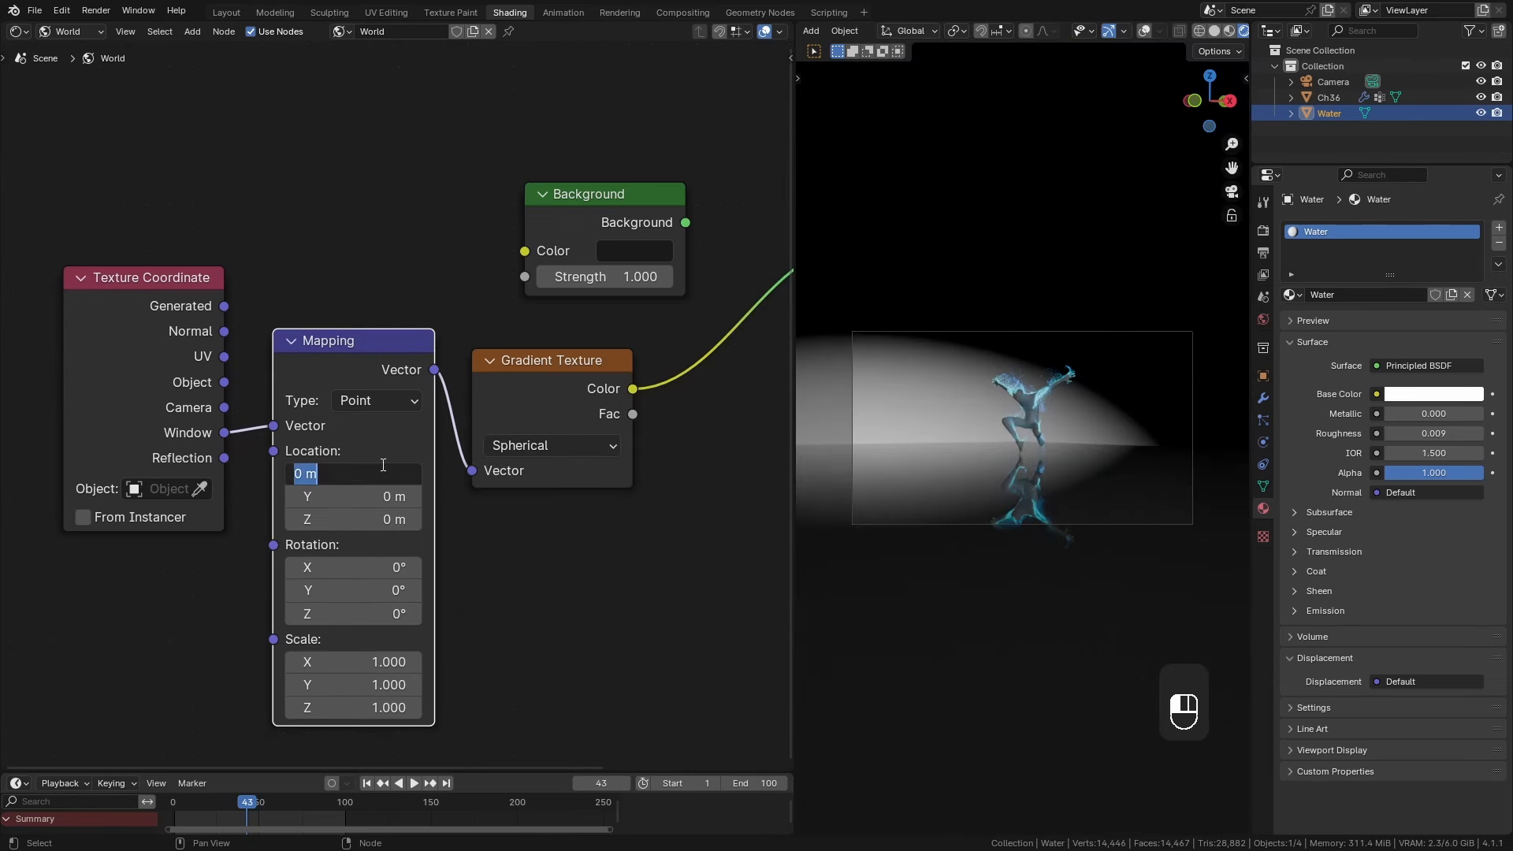
key("Return")
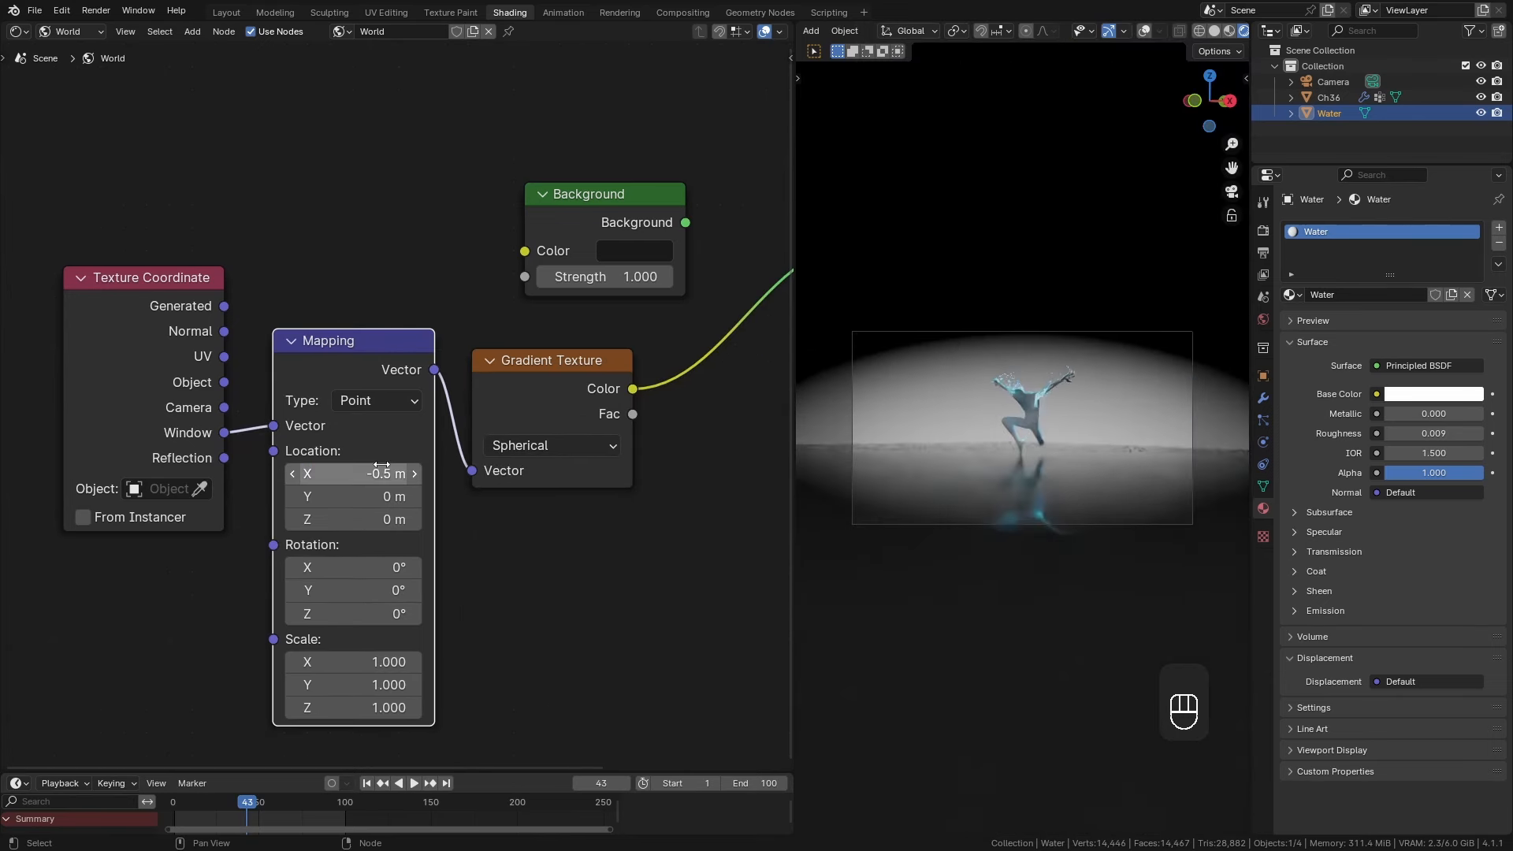
Add a Color Ramp fed by the Gradient Texture's Fac output and preview it through the World Output.
middle_click_drag(611, 550, 403, 550)
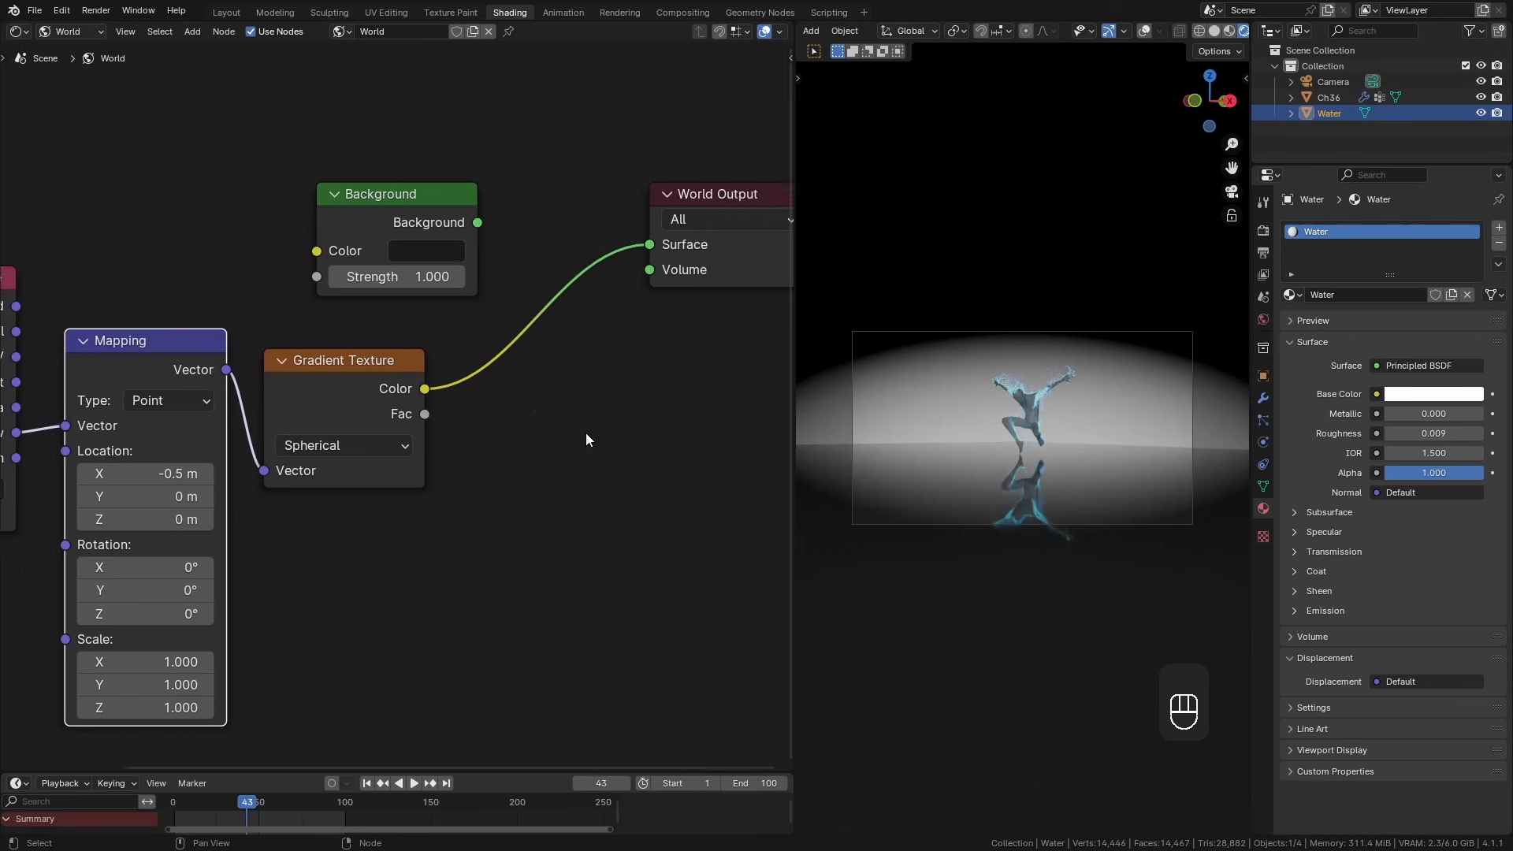
left_click_drag(424, 413, 515, 482)
type("ram")
key("Return")
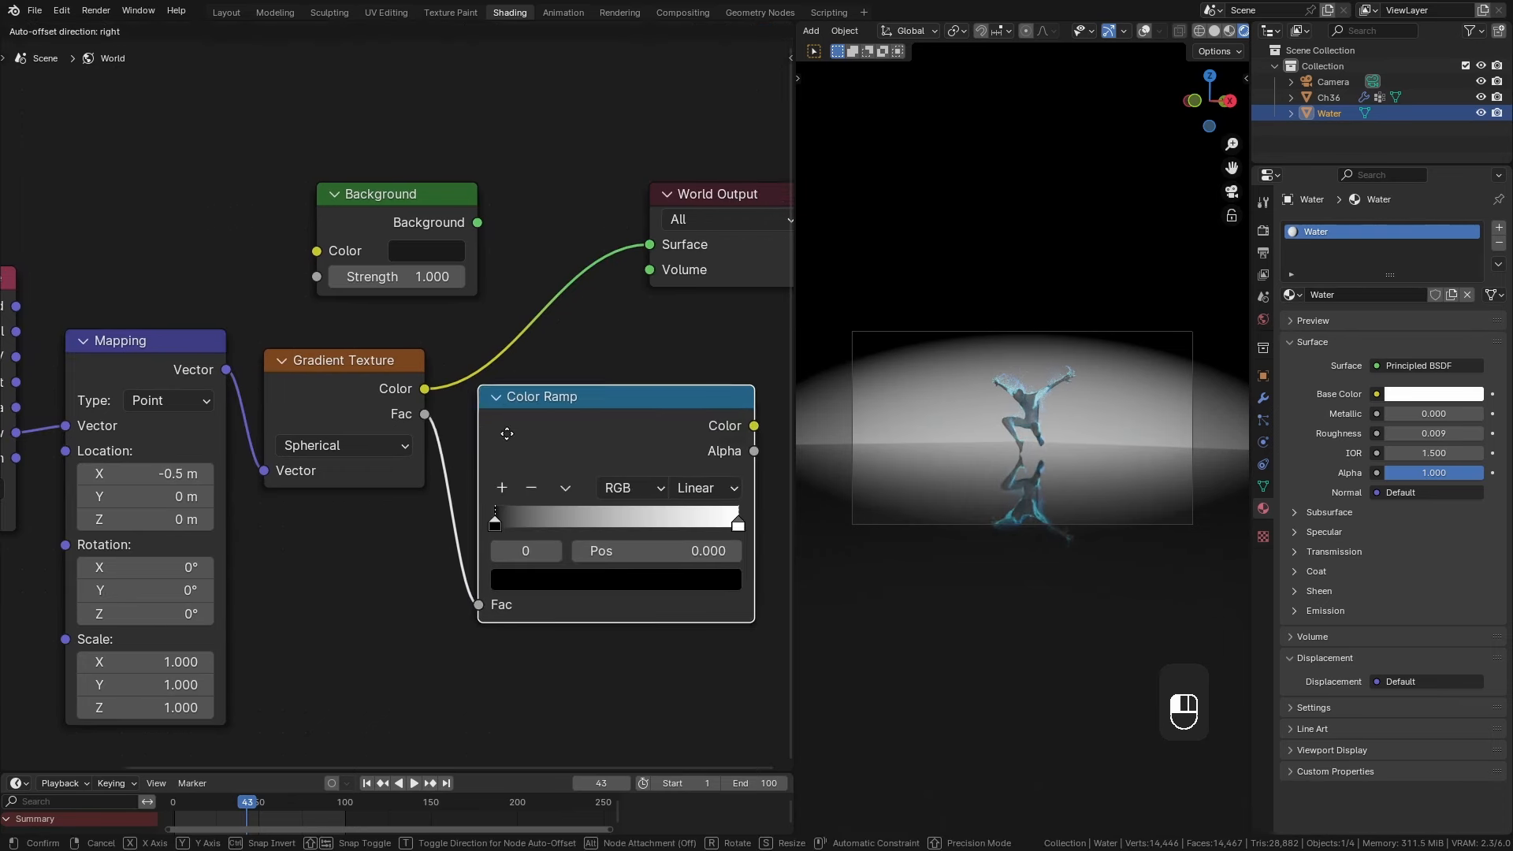
left_click(505, 429)
left_click(590, 416, "ctrl+shift")
middle_click_drag(591, 416, 460, 386)
Set the Color Ramp's interpolation to B-Spline and move its black stop to position 0.736.
left_click(569, 456)
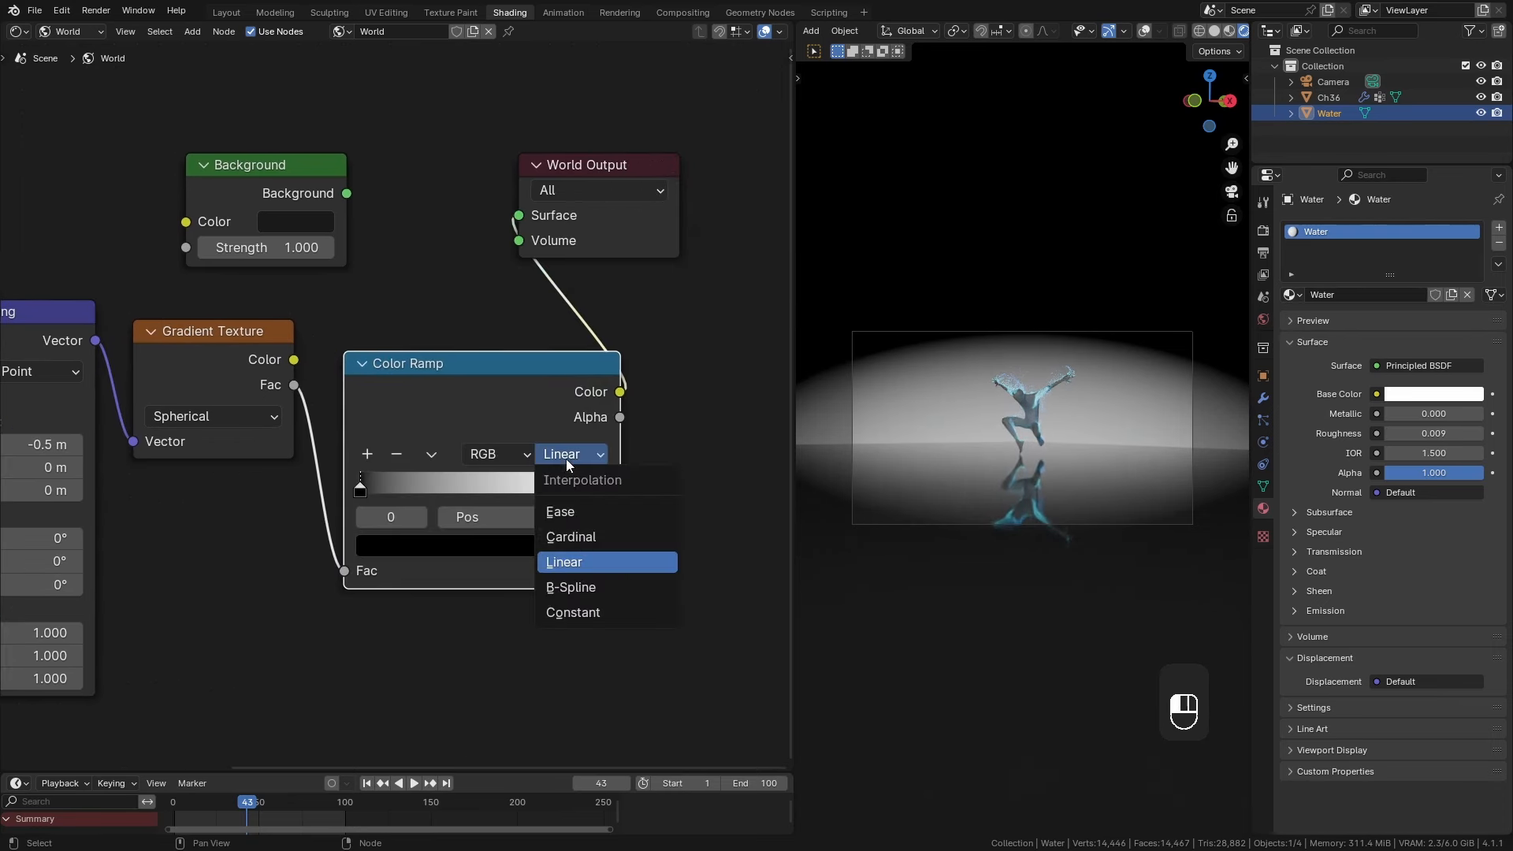
left_click(581, 587)
left_click_drag(361, 489, 545, 488)
scroll(554, 165, "up", 1)
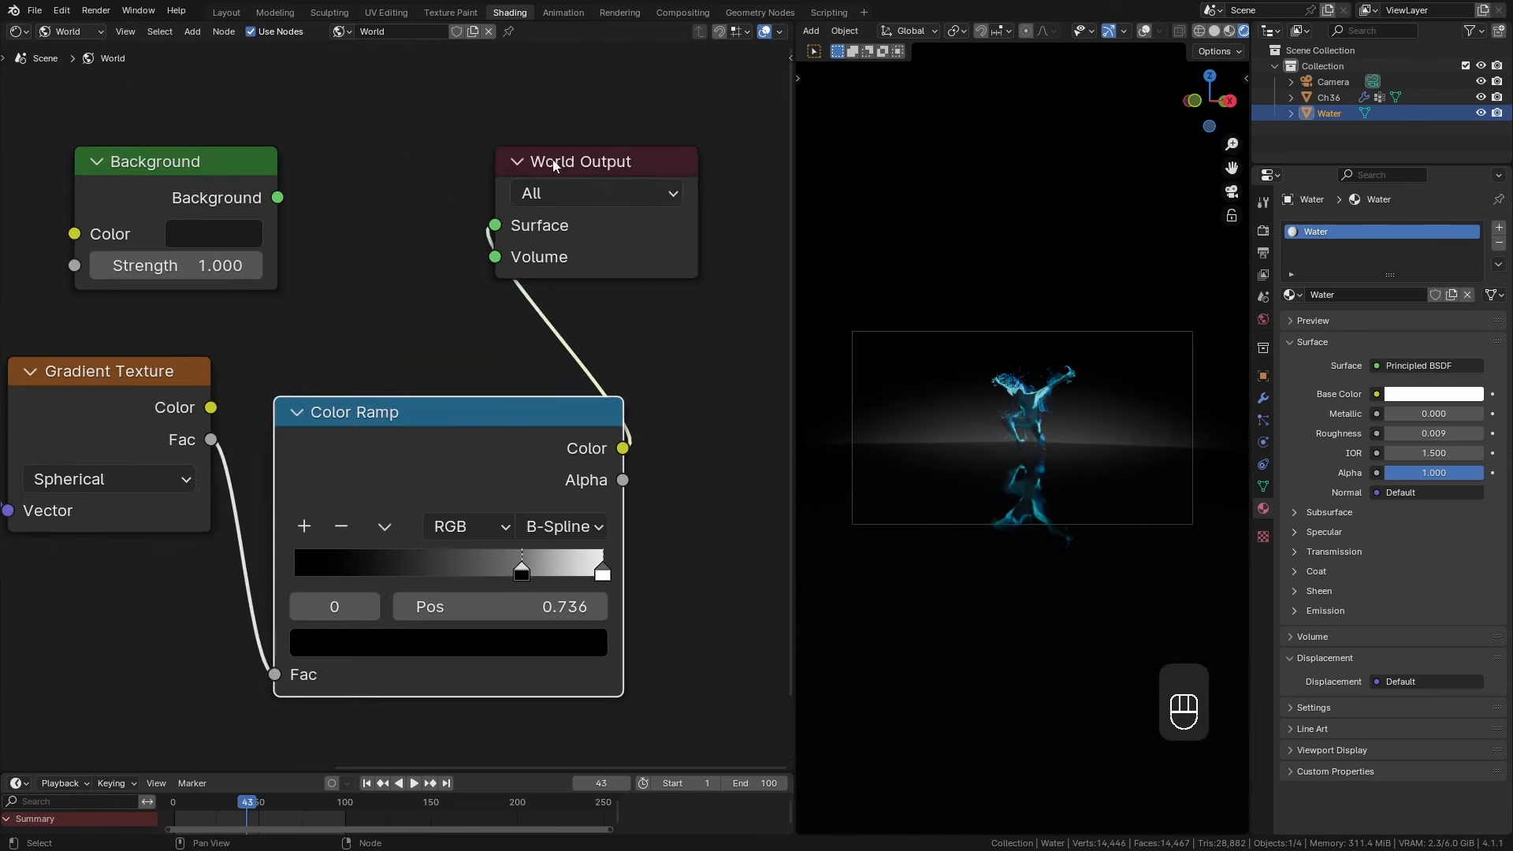
Feed the Color Ramp's Color into the Background node's Strength and connect the Background output to the World Output's Surface.
middle_click_drag(554, 166, 336, 165)
left_click_drag(31, 162, 496, 162)
left_click_drag(404, 448, 321, 266)
left_click_drag(525, 197, 668, 229)
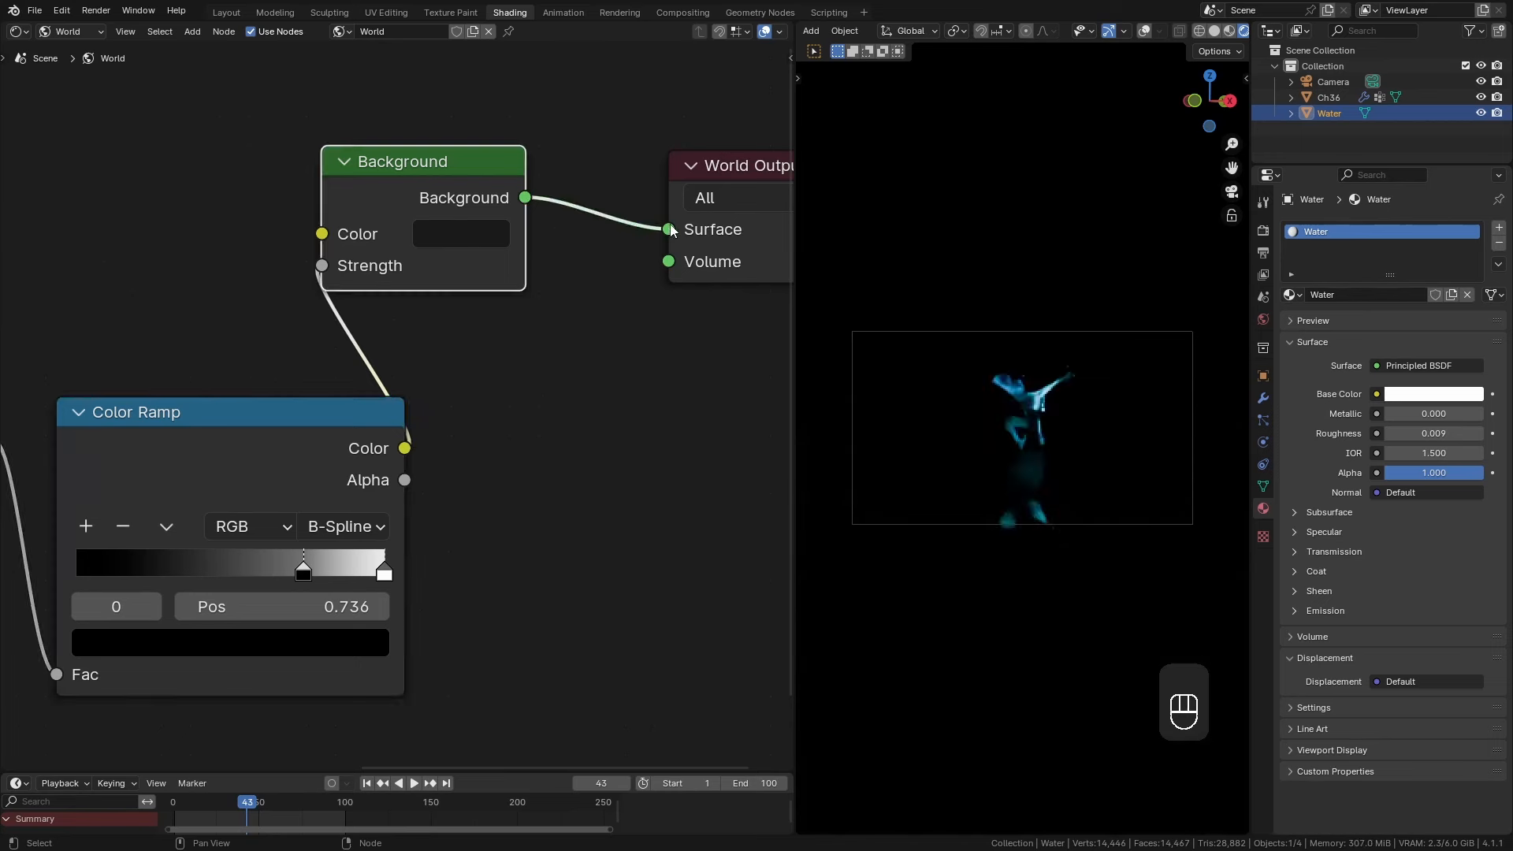
left_click_drag(441, 161, 507, 164)
Set the Background color to bright cyan with hue 0.524, saturation 0.904 and value 1.000.
left_click(510, 242)
left_click_drag(770, 452, 768, 260)
scroll(972, 539, "up", 2)
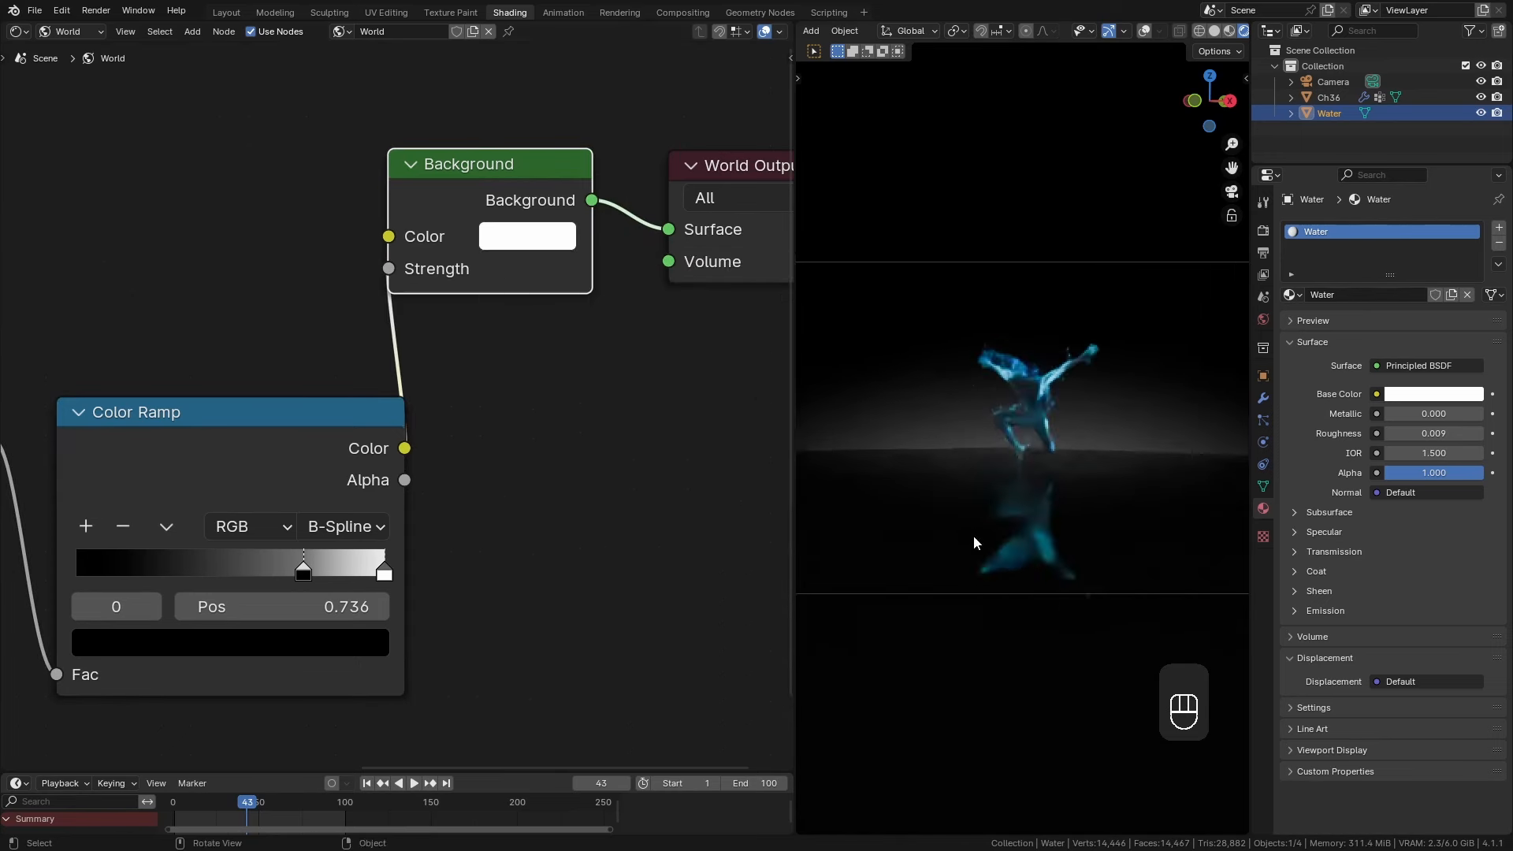
left_click(538, 239)
left_click(633, 314)
left_click(628, 316)
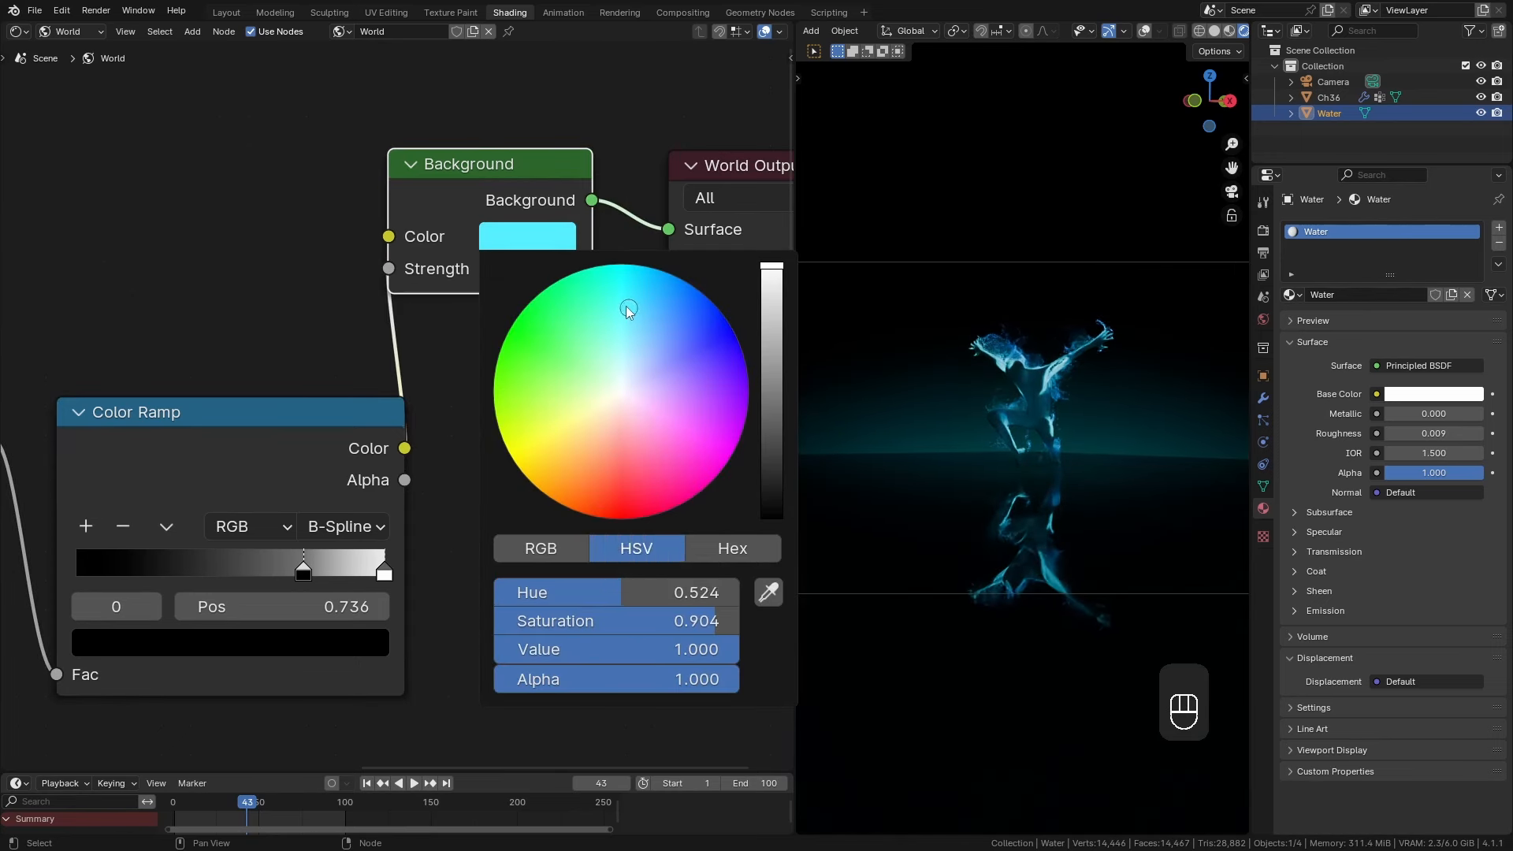
scroll(1032, 579, "up", 3)
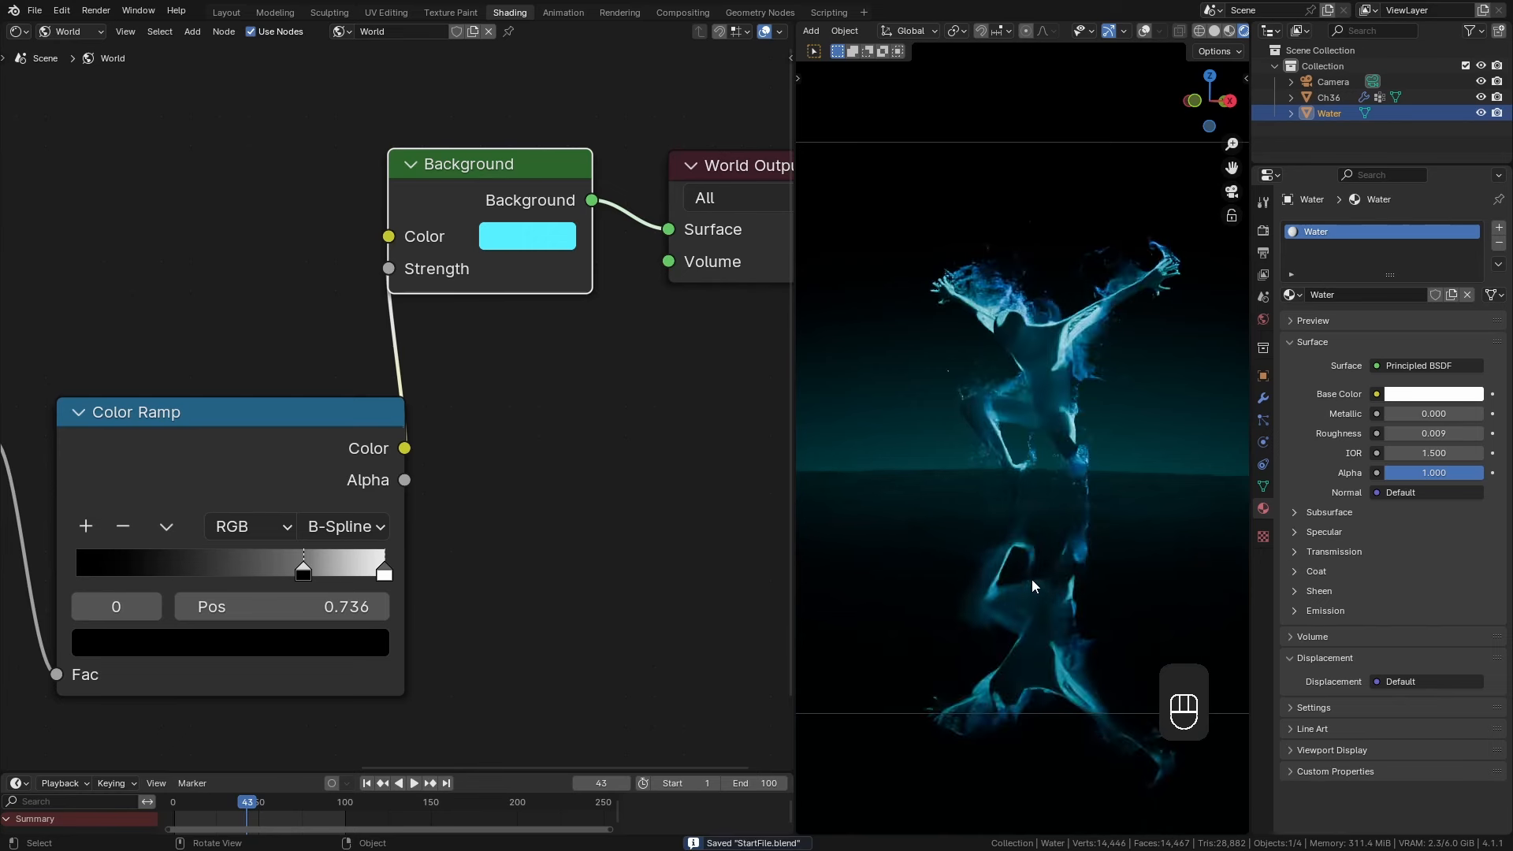
Set the camera's viewport Passepartout to 1.000.
left_click(1332, 81)
scroll(1024, 621, "down", 5)
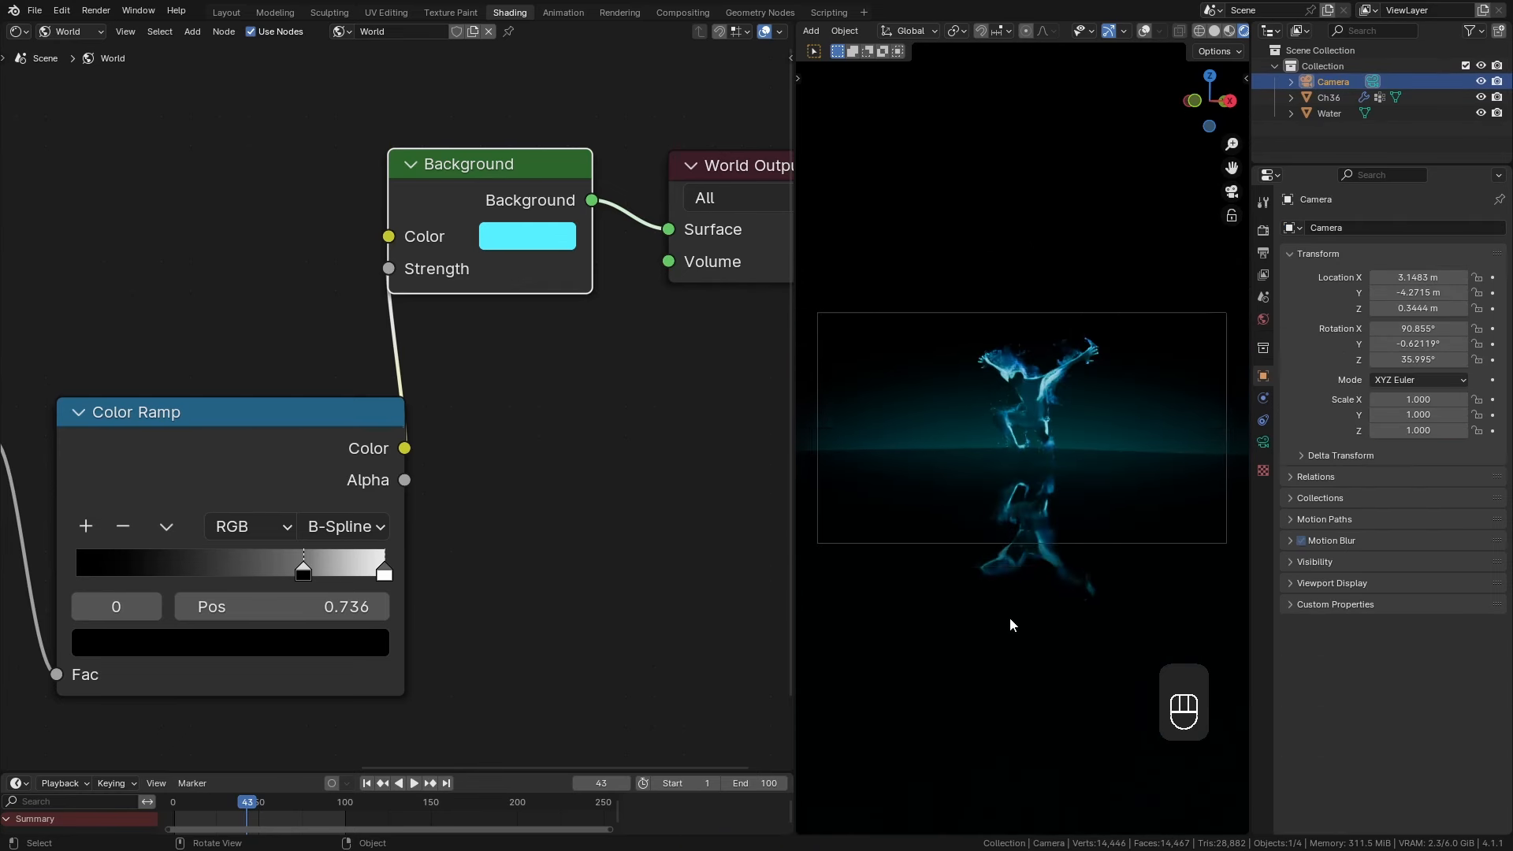
left_click(1263, 443)
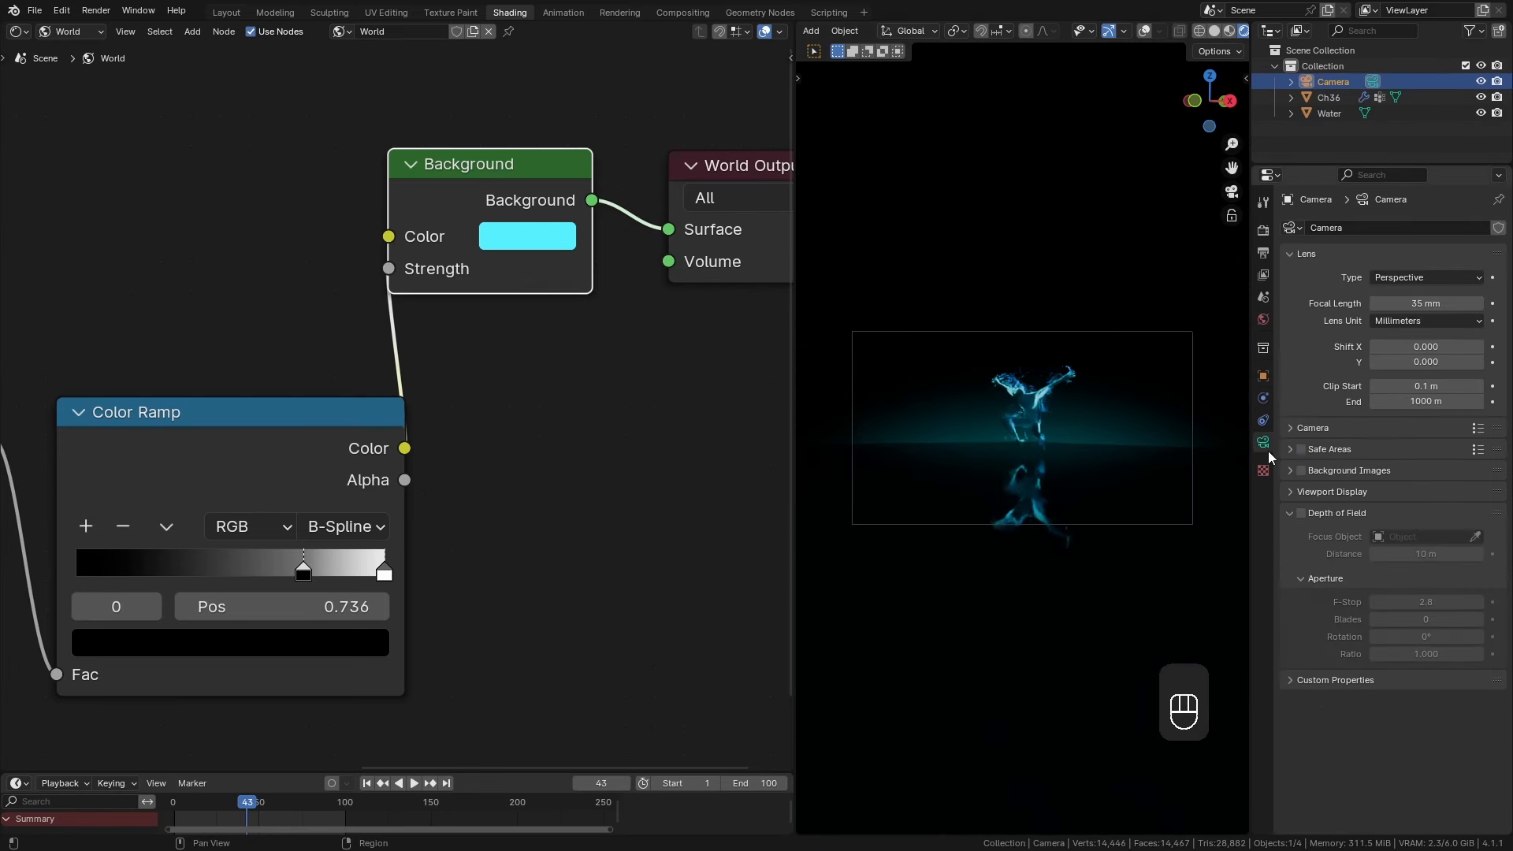
left_click(1322, 491)
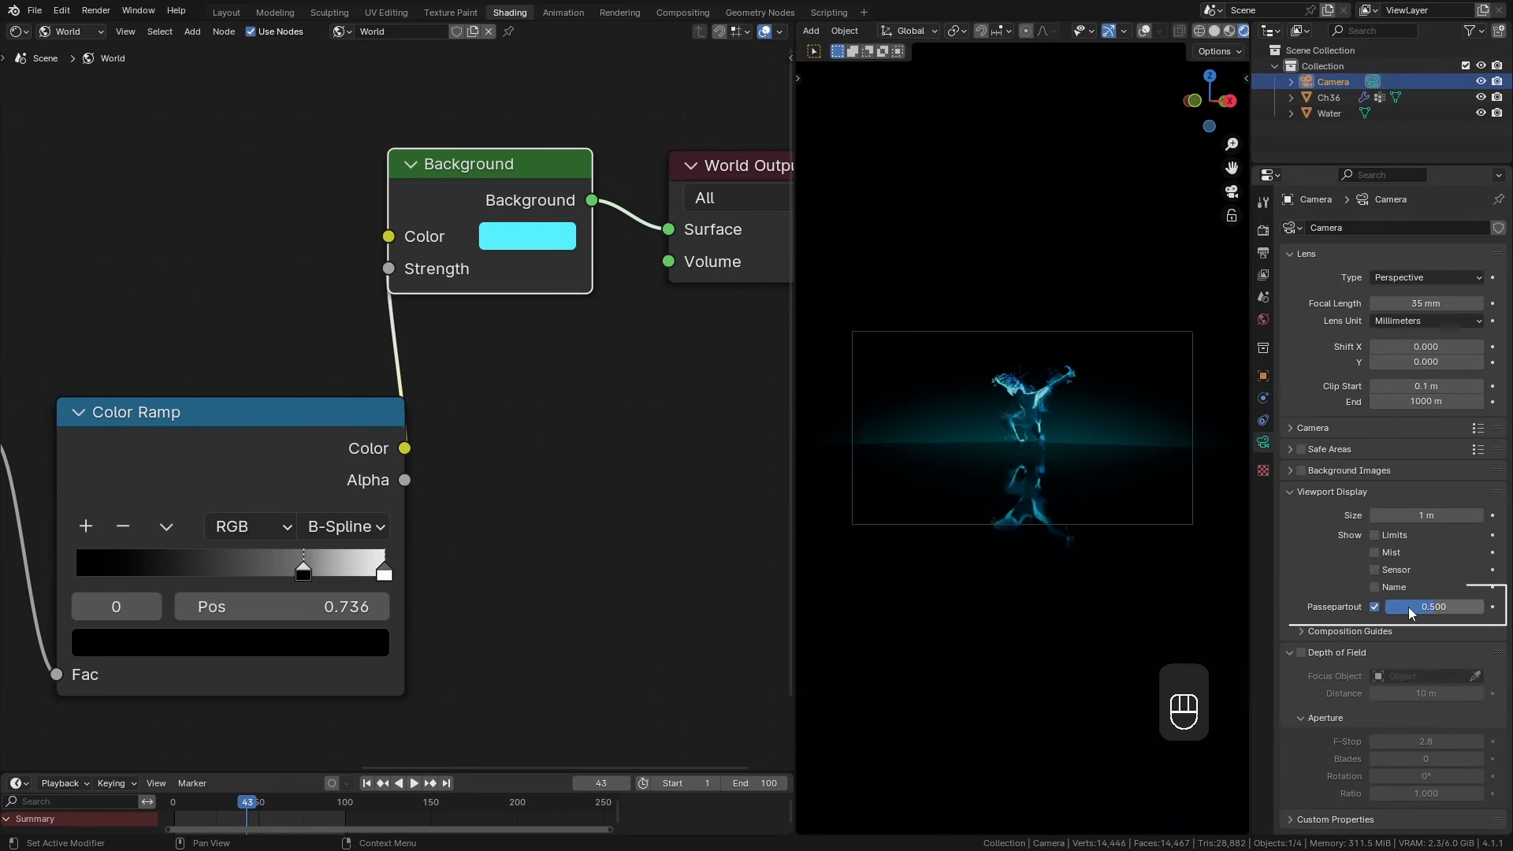
left_click_drag(1407, 606, 1481, 607)
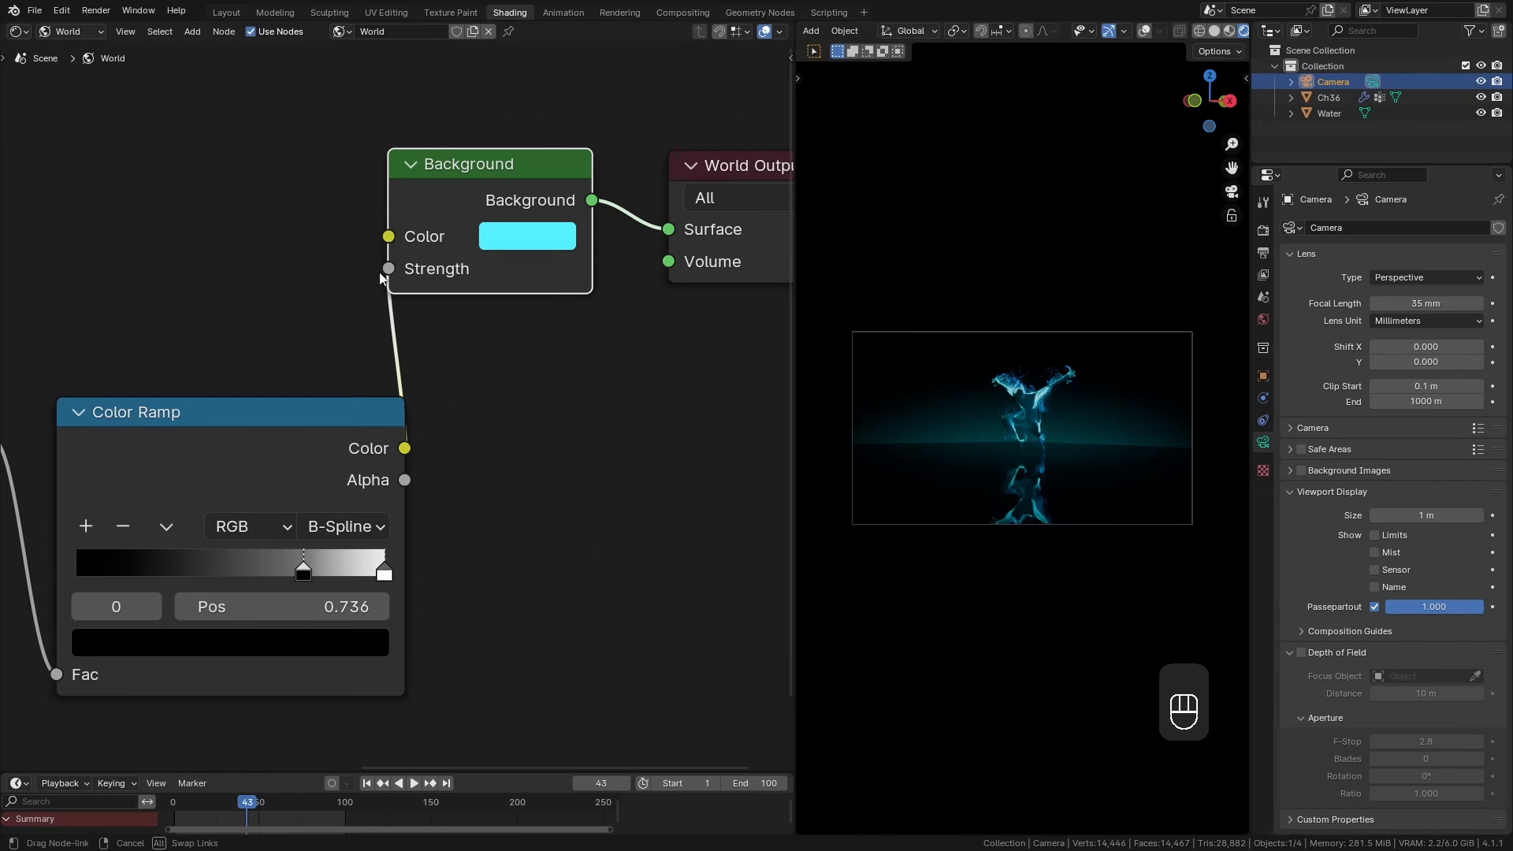
In the Layout workspace, add a Plain Axes empty at the character's toes and rename it Focus.
middle_click_drag(1029, 580, 1029, 558, "shift")
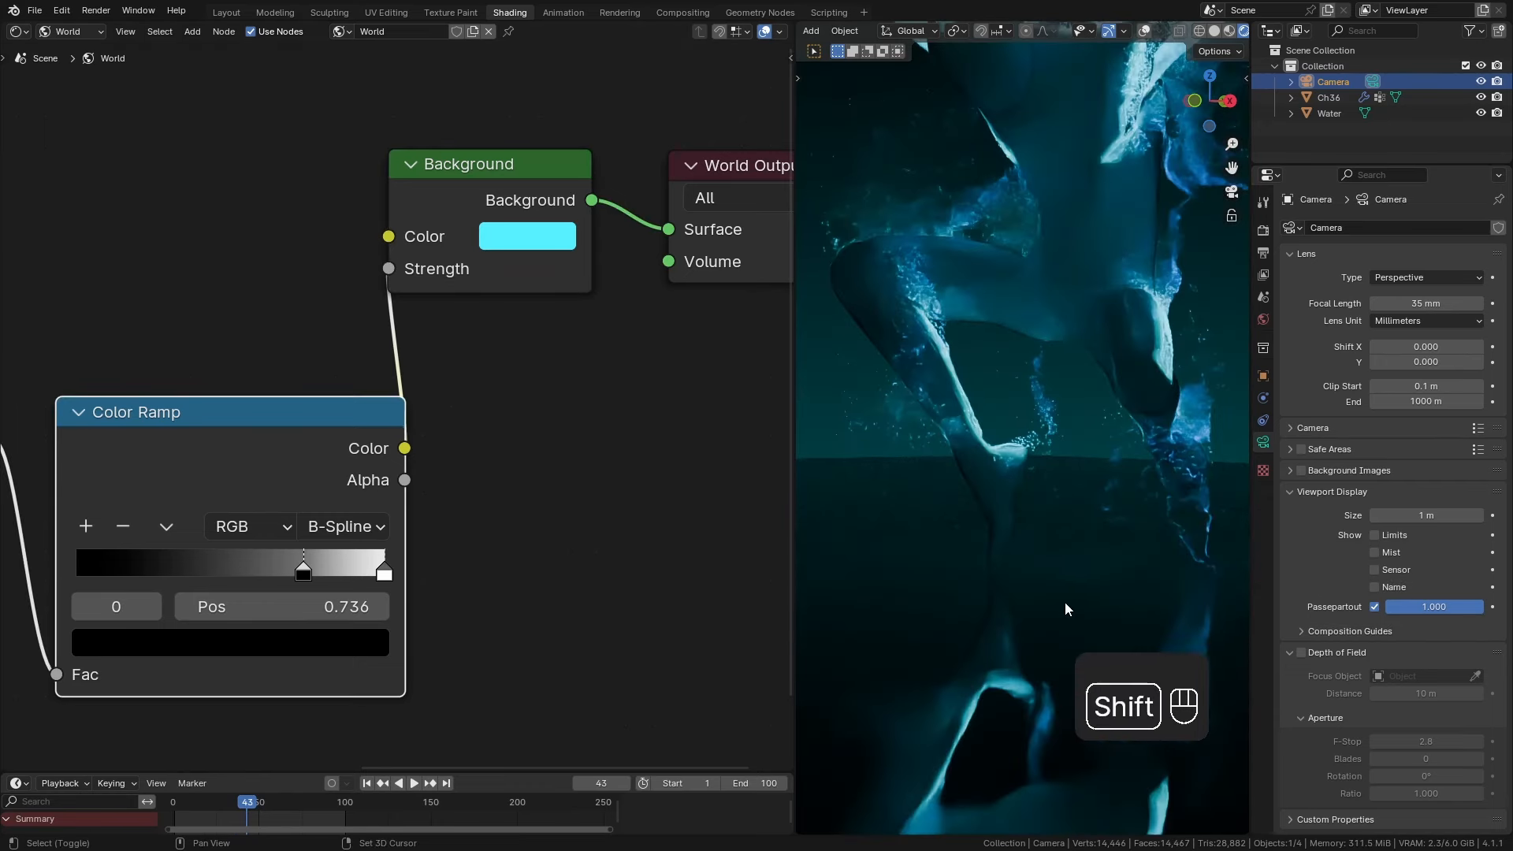
middle_click_drag(1065, 602, 1029, 583, "shift")
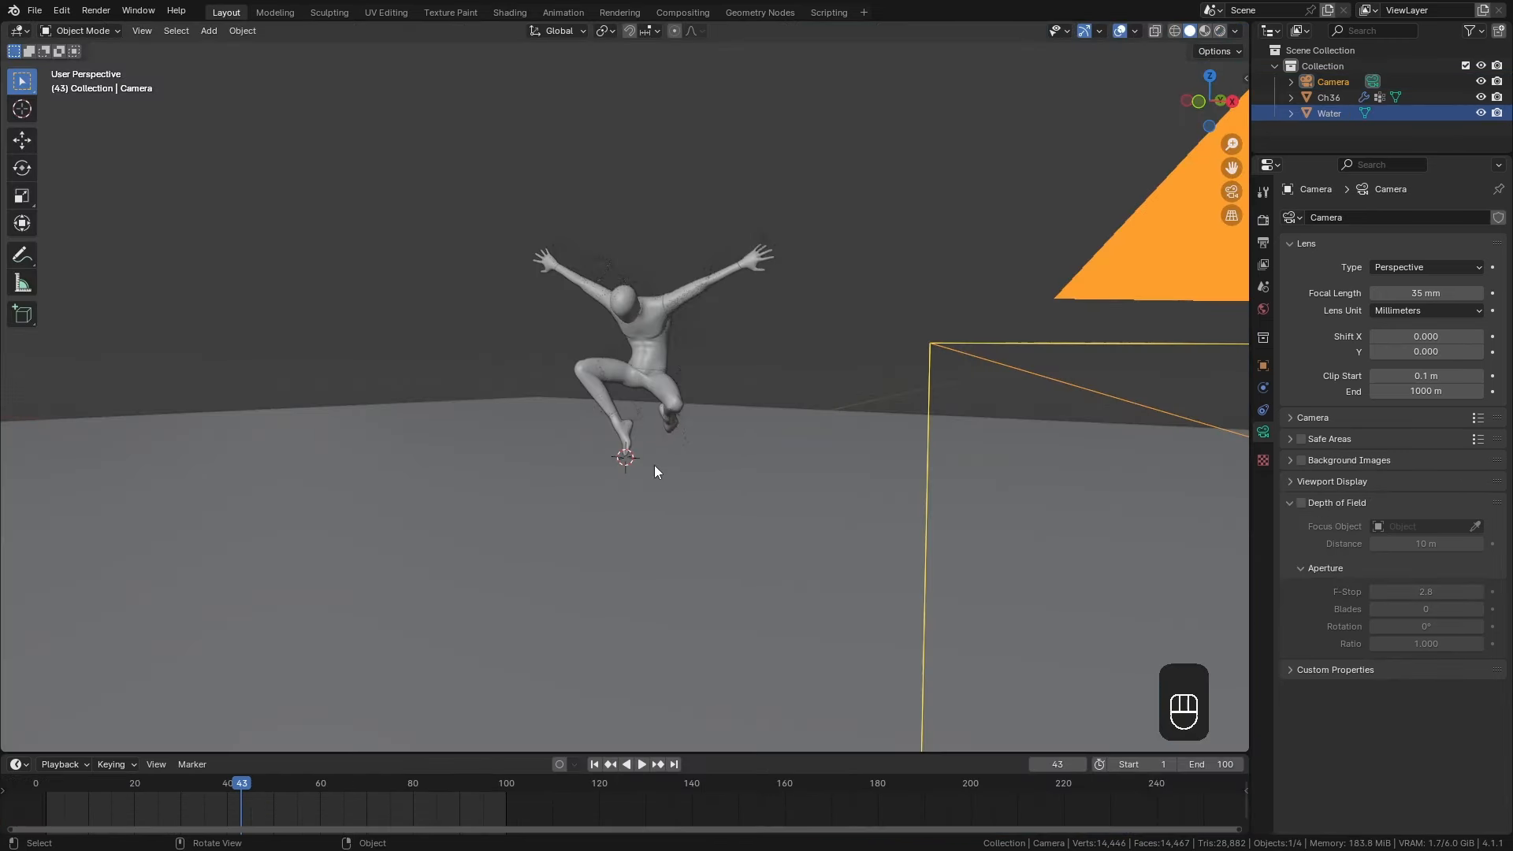
middle_click_drag(654, 465, 687, 552)
key("shift+a")
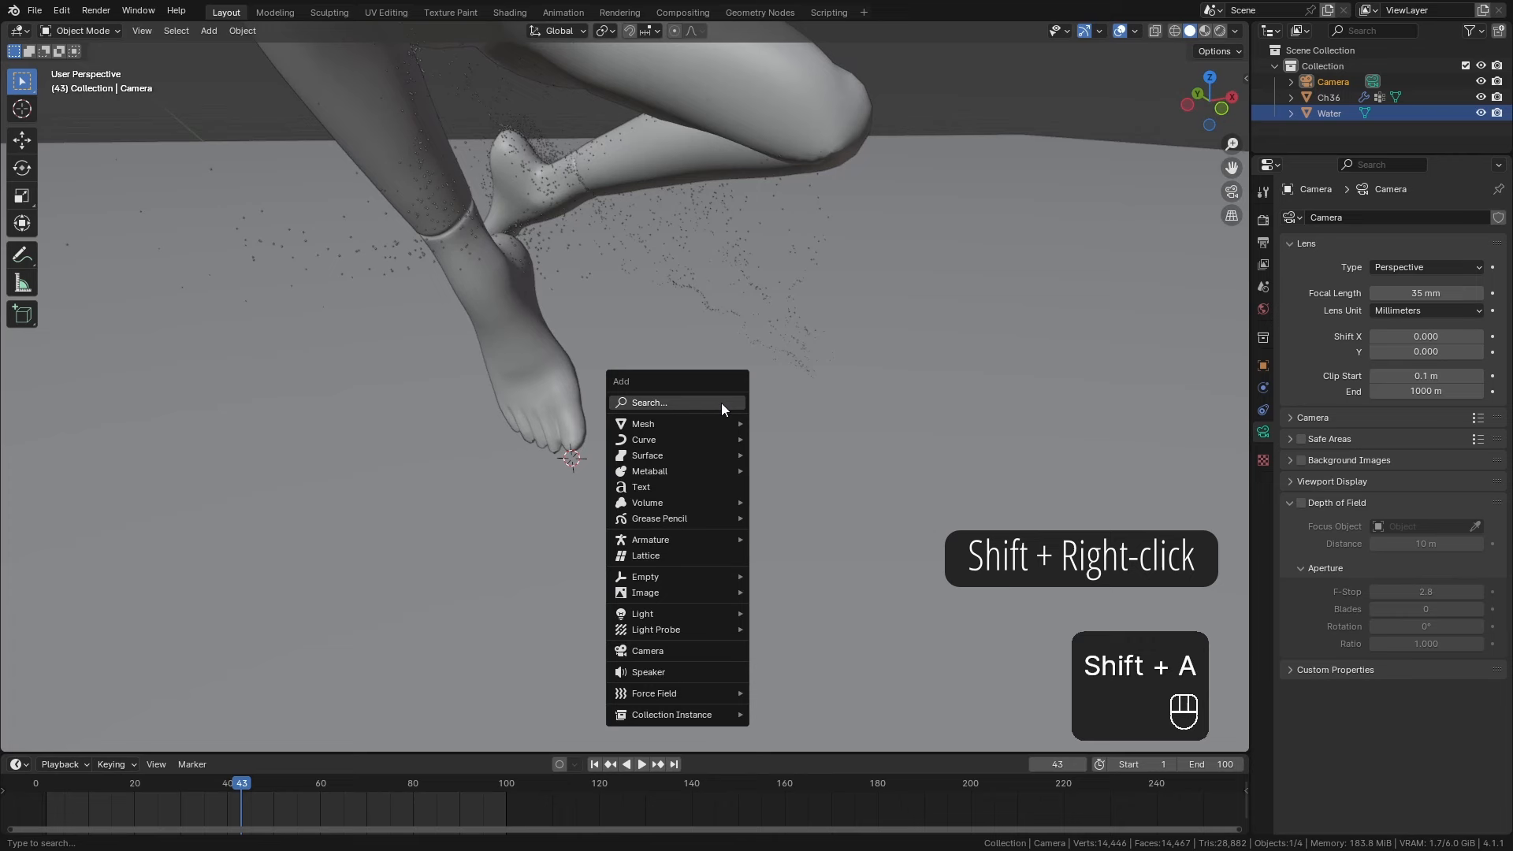
mouse_move(703, 574)
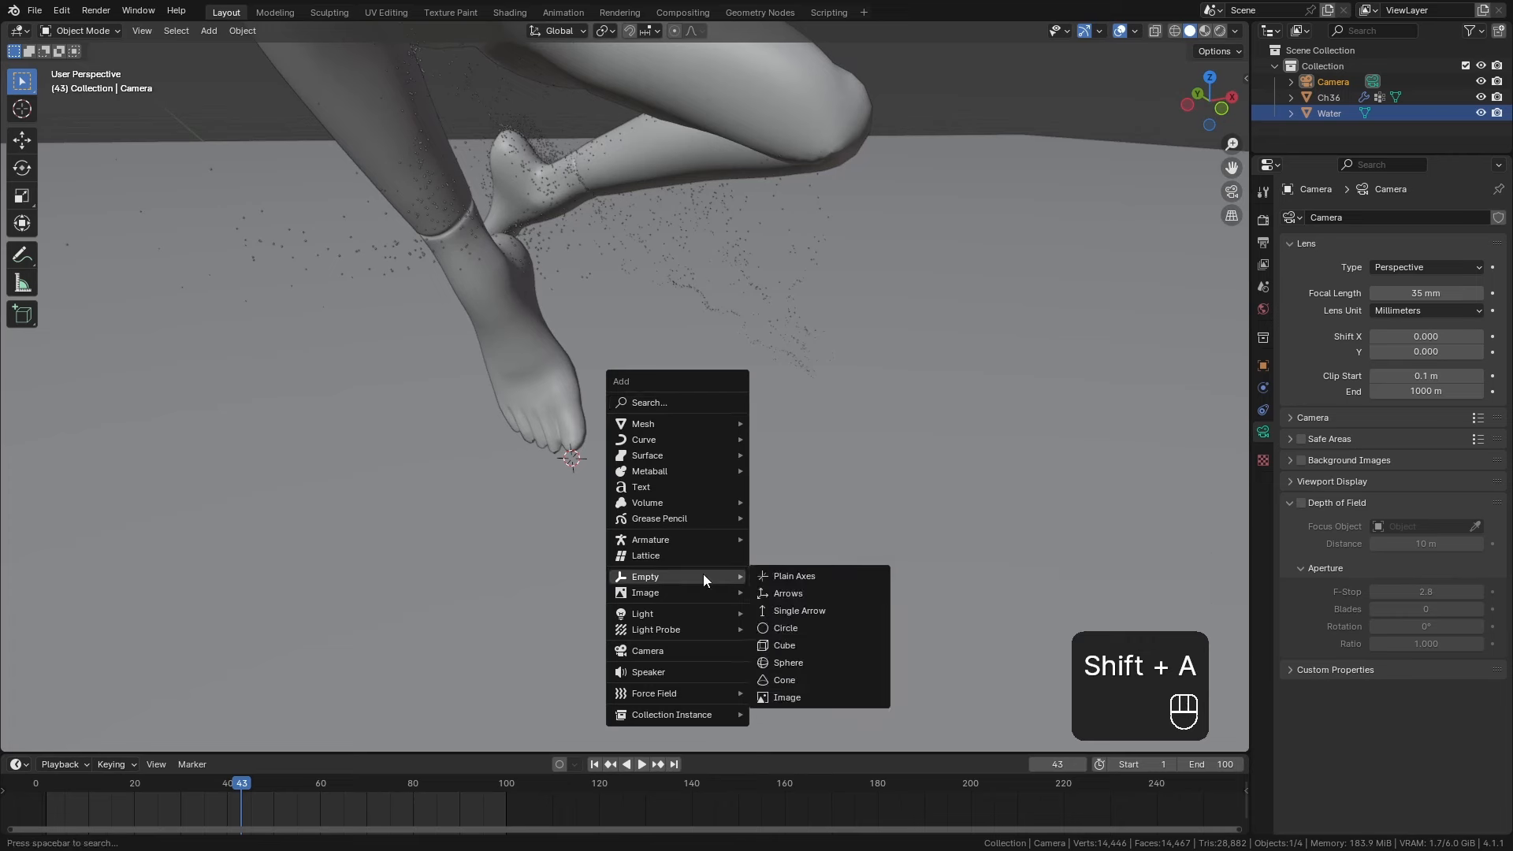
left_click(785, 574)
key("F2")
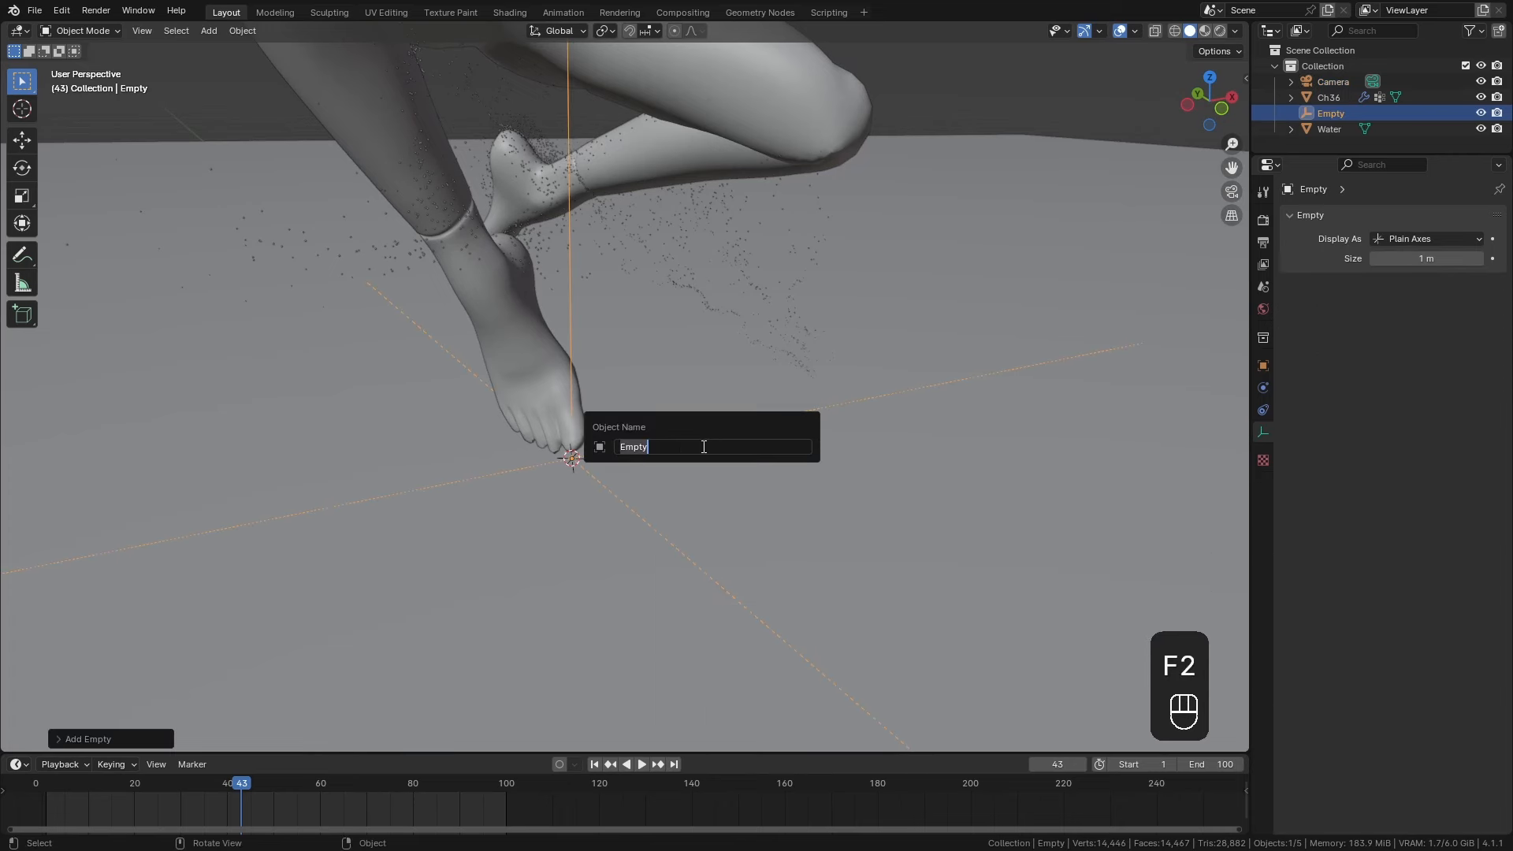
type("Focus")
key("Return")
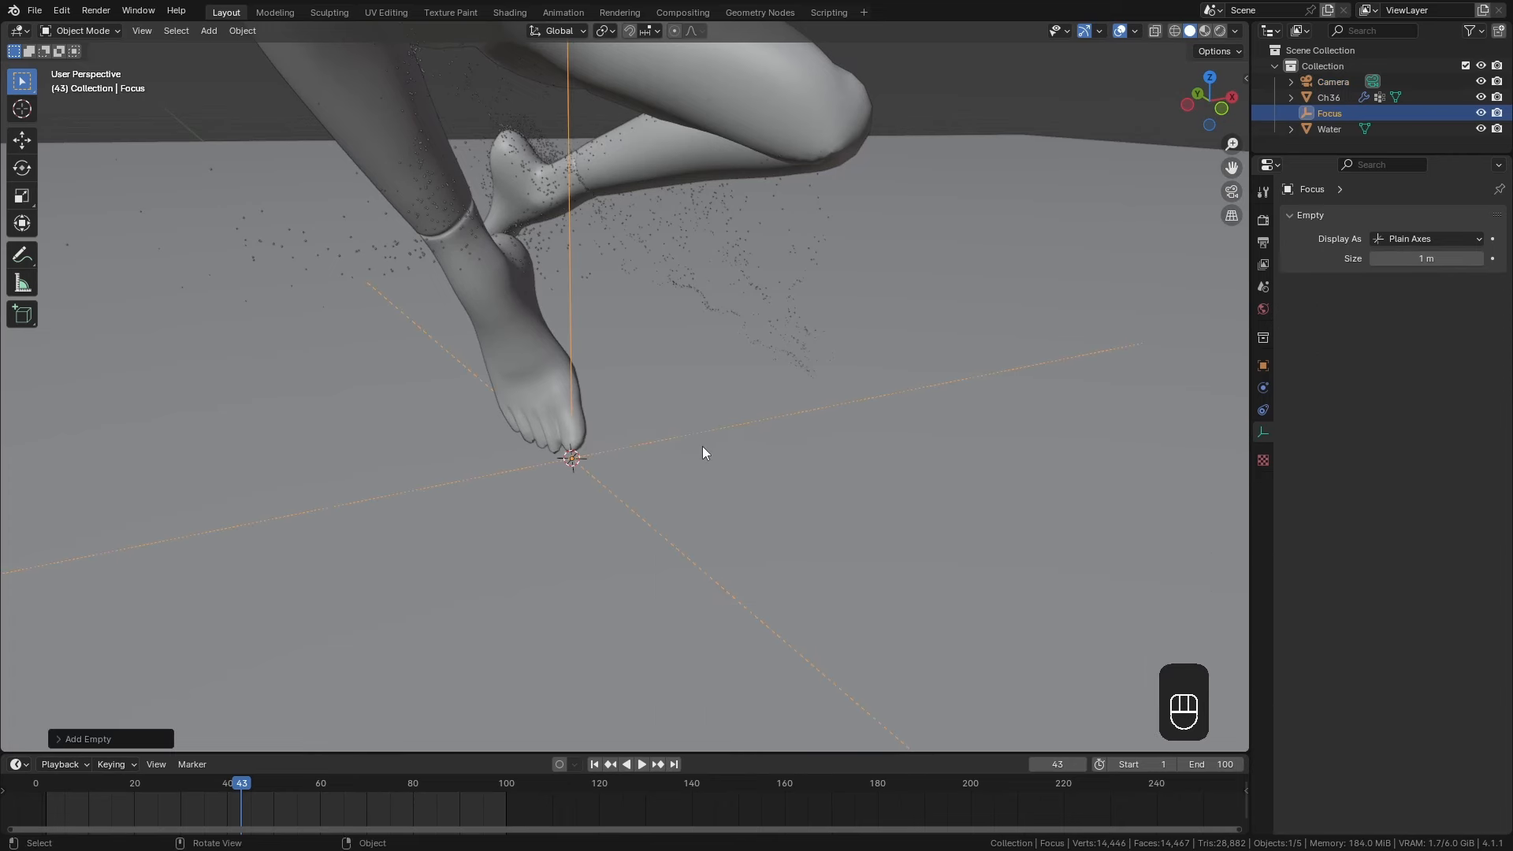
Back in the Shading workspace with an enlarged viewport, enable the camera's Depth of Field and use Focus as its focus object.
left_click(510, 12)
left_click_drag(795, 428, 478, 428)
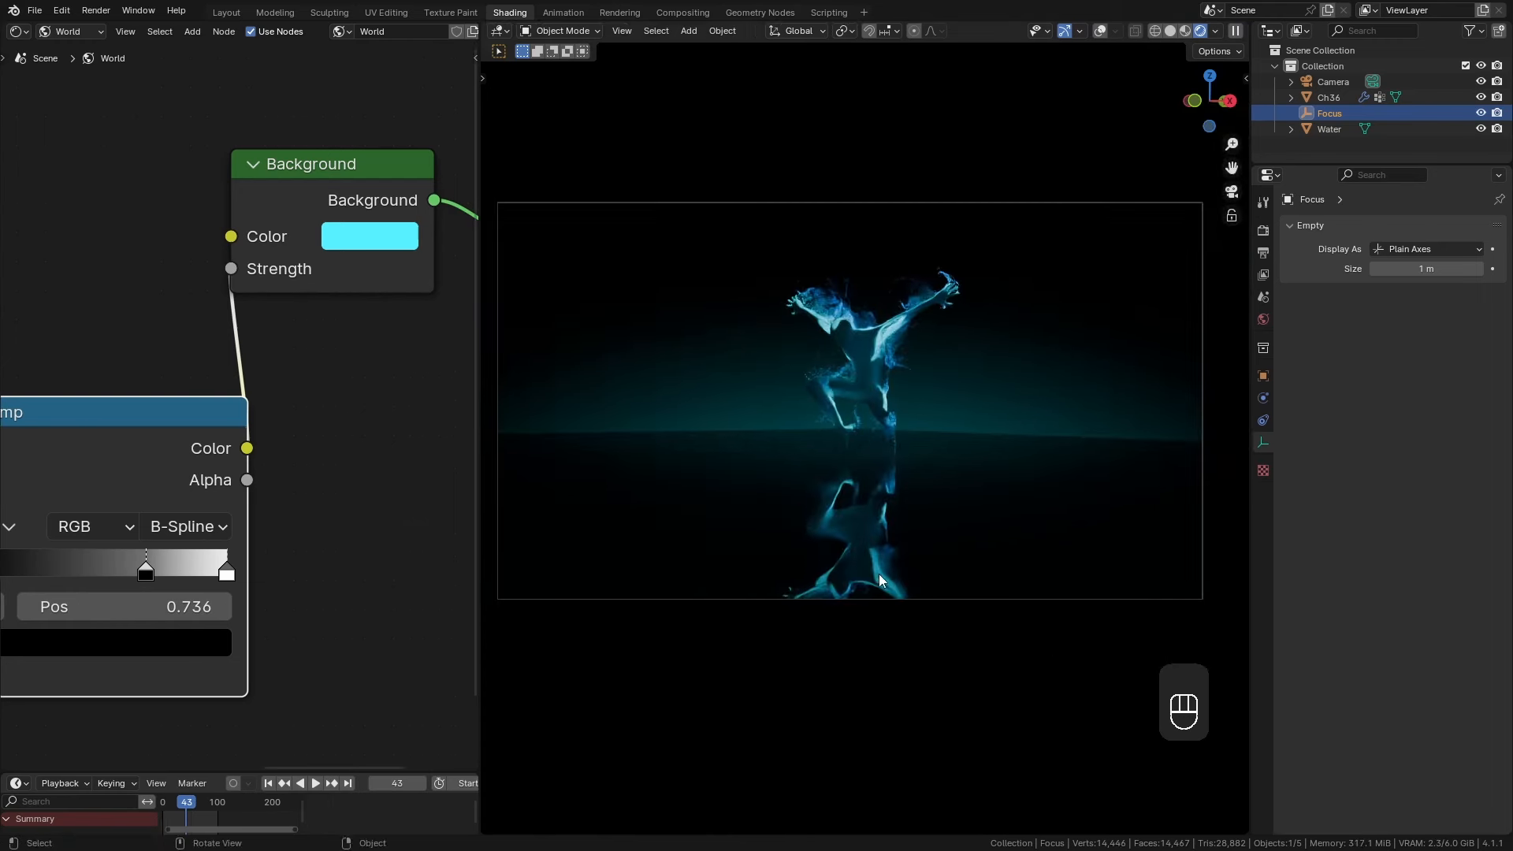
left_click(1332, 82)
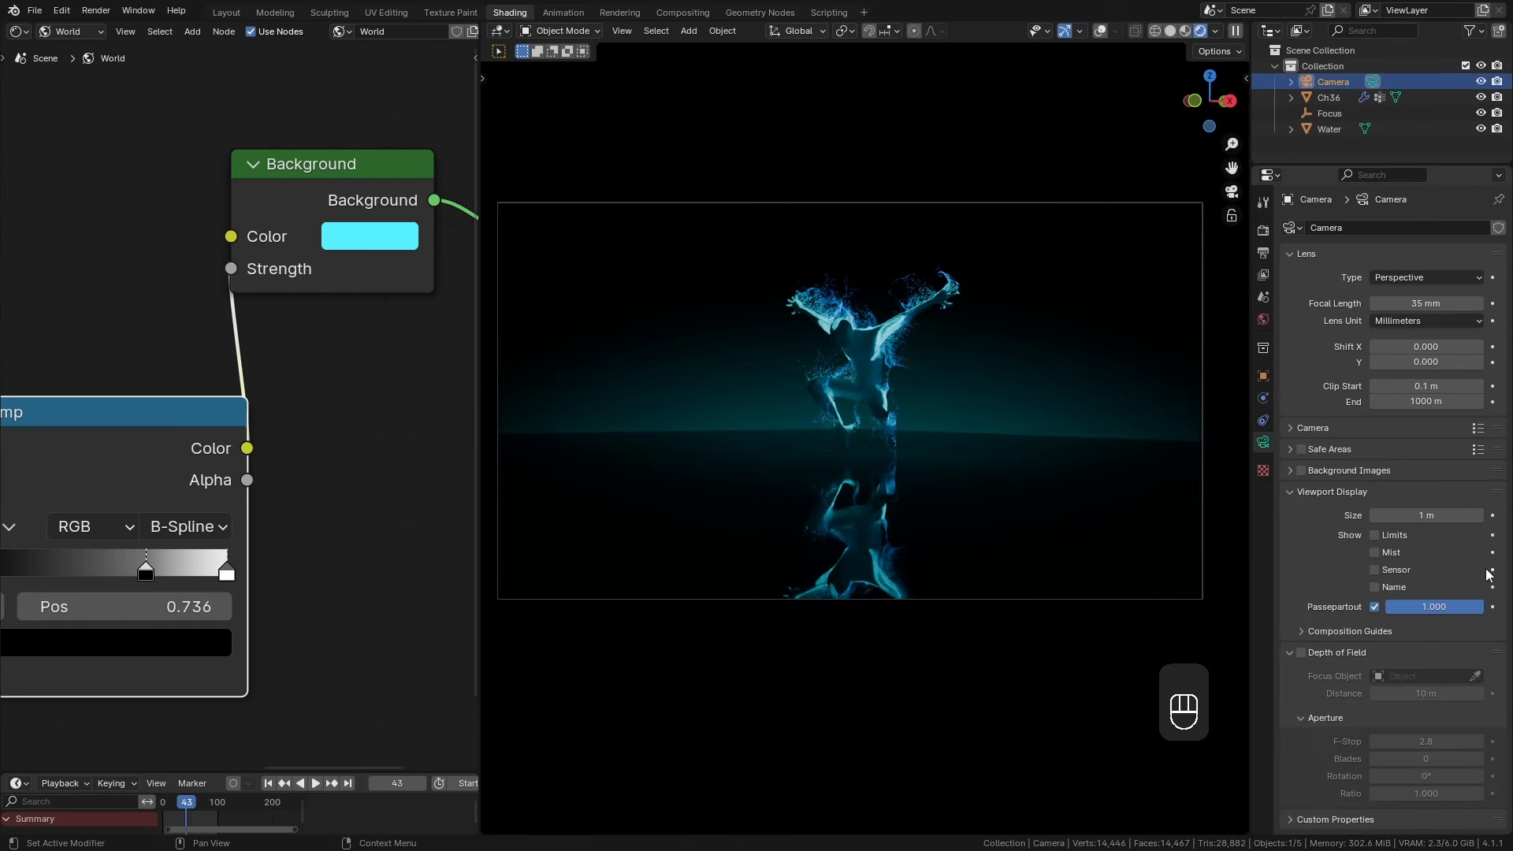
left_click(1301, 653)
left_click(1448, 677)
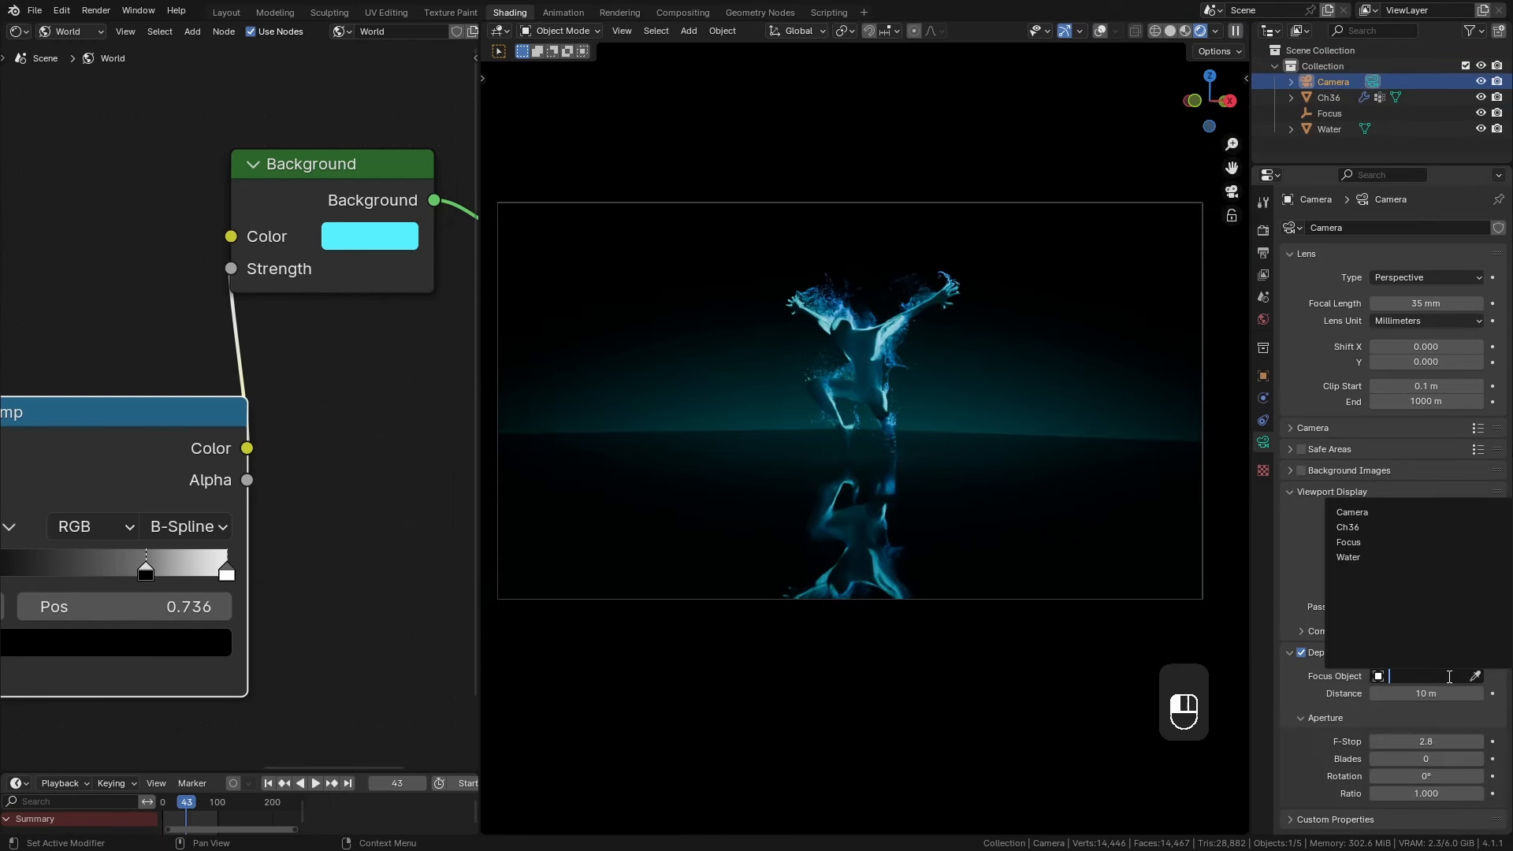
left_click(1363, 542)
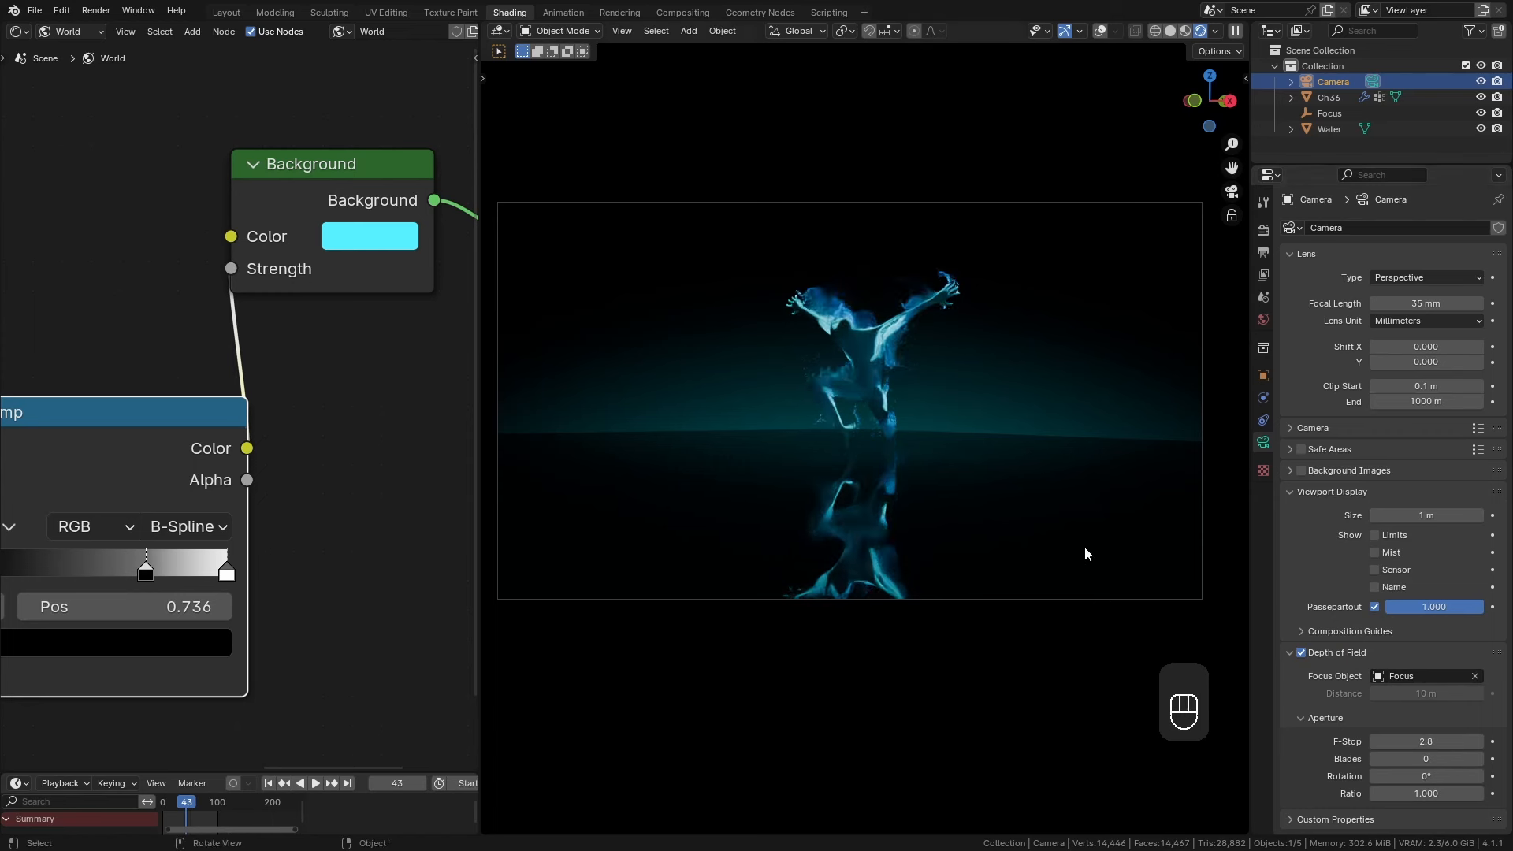
Set the camera's depth of field aperture to F-Stop 1.0 and Ratio 2.000.
left_click(1304, 494)
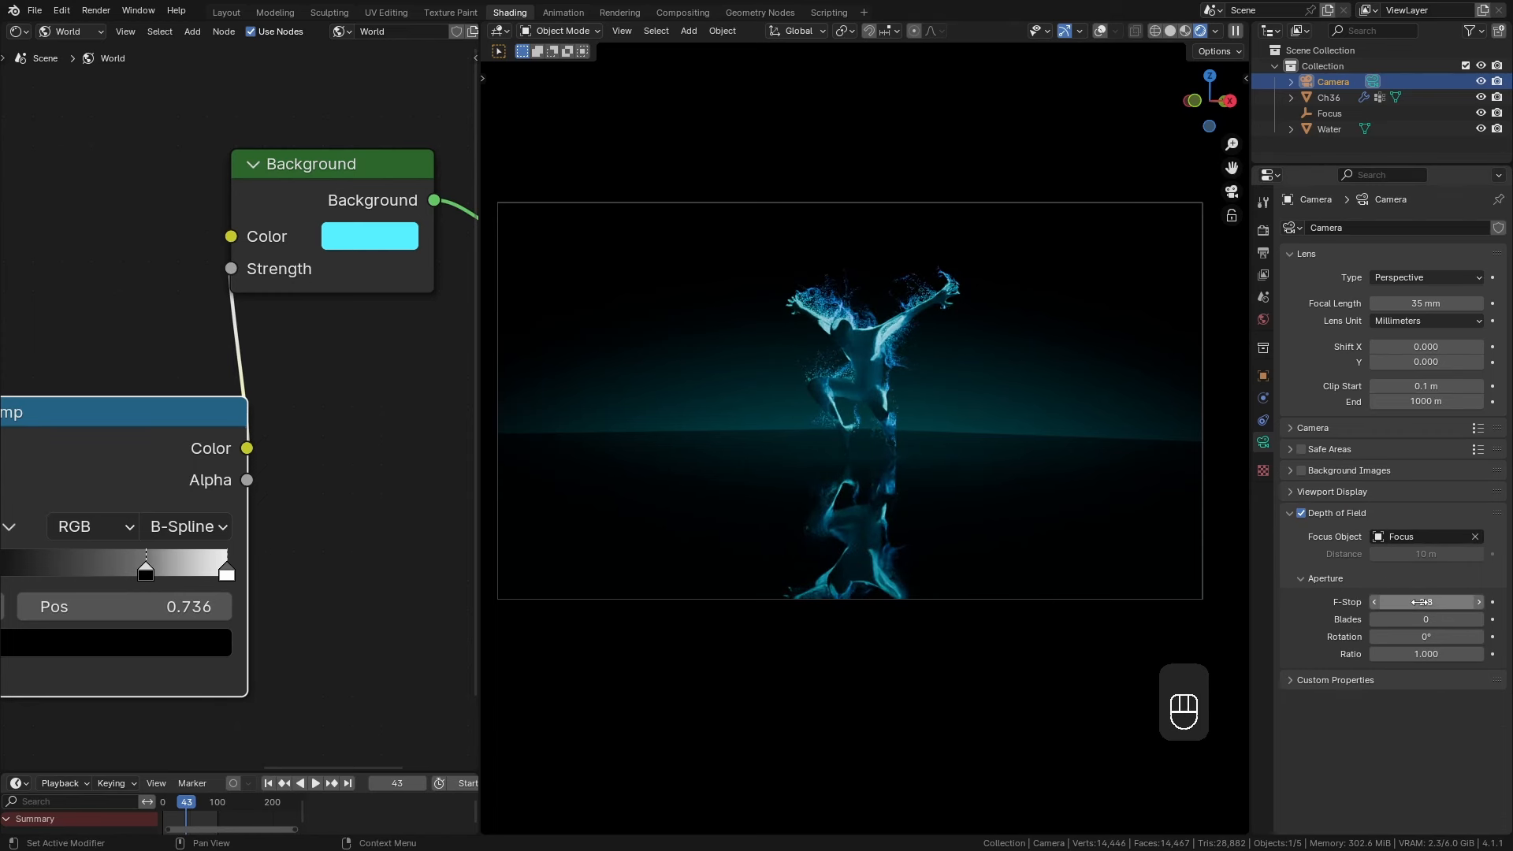
left_click_drag(1380, 602, 1256, 634)
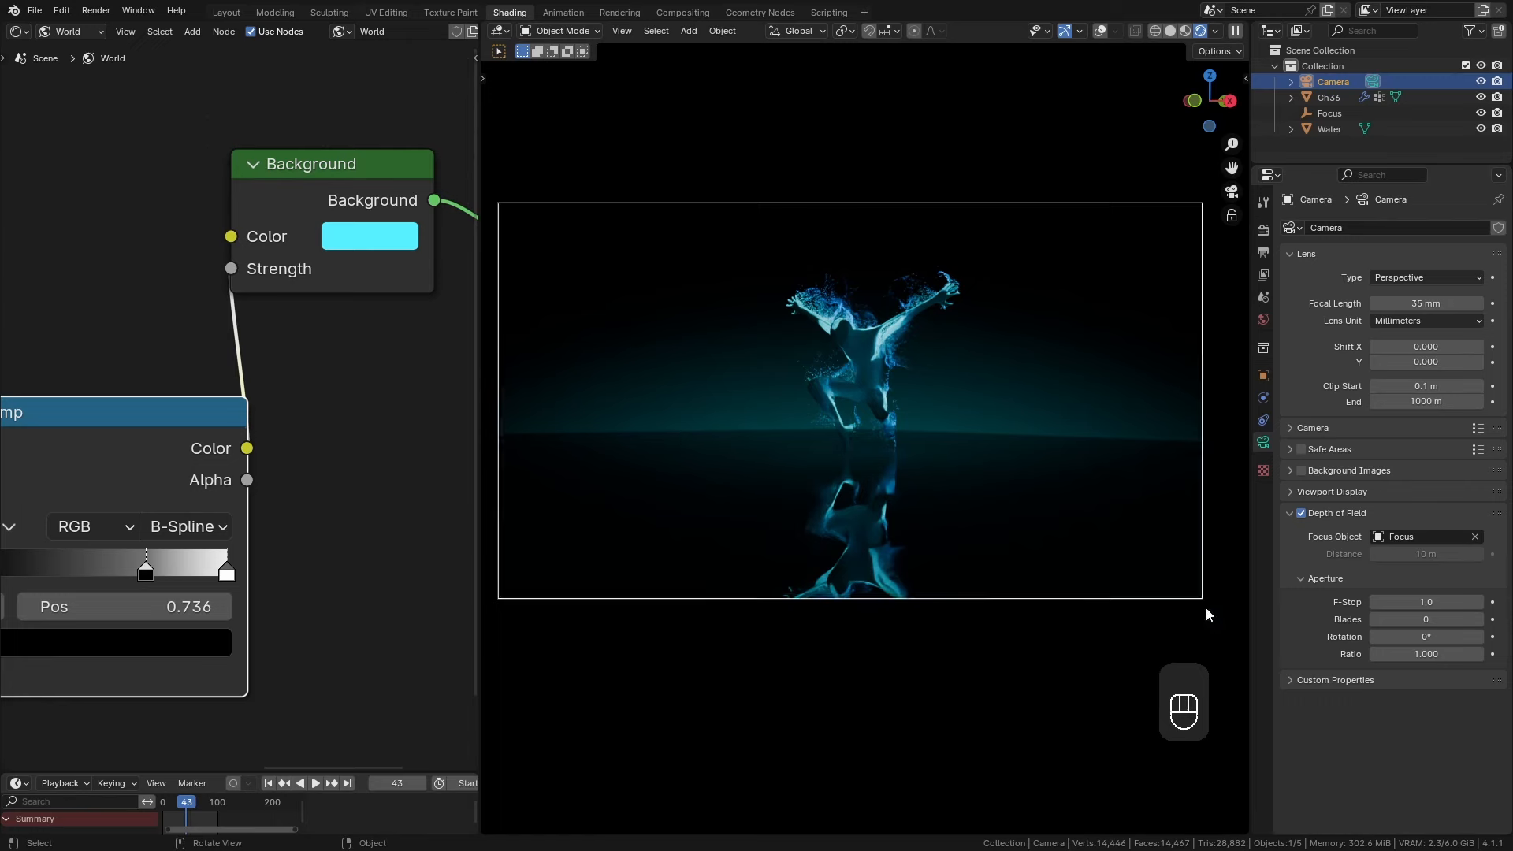
left_click(1435, 653)
type("2")
key("Return")
In the Layout workspace, move the camera along Z and tilt it about its local X axis to reframe the character.
left_click(226, 12)
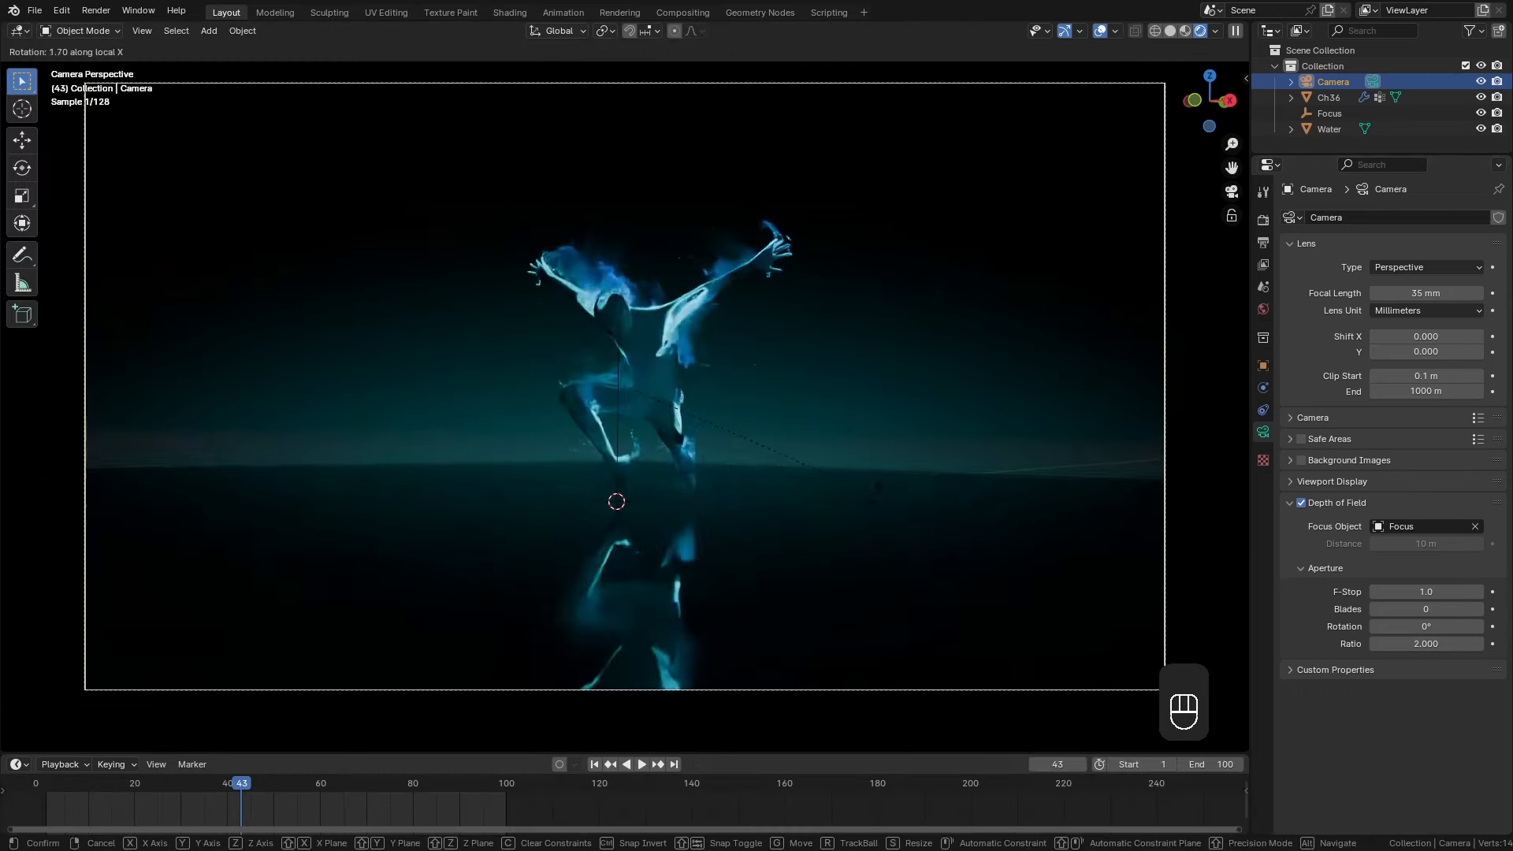
key("g")
key("z")
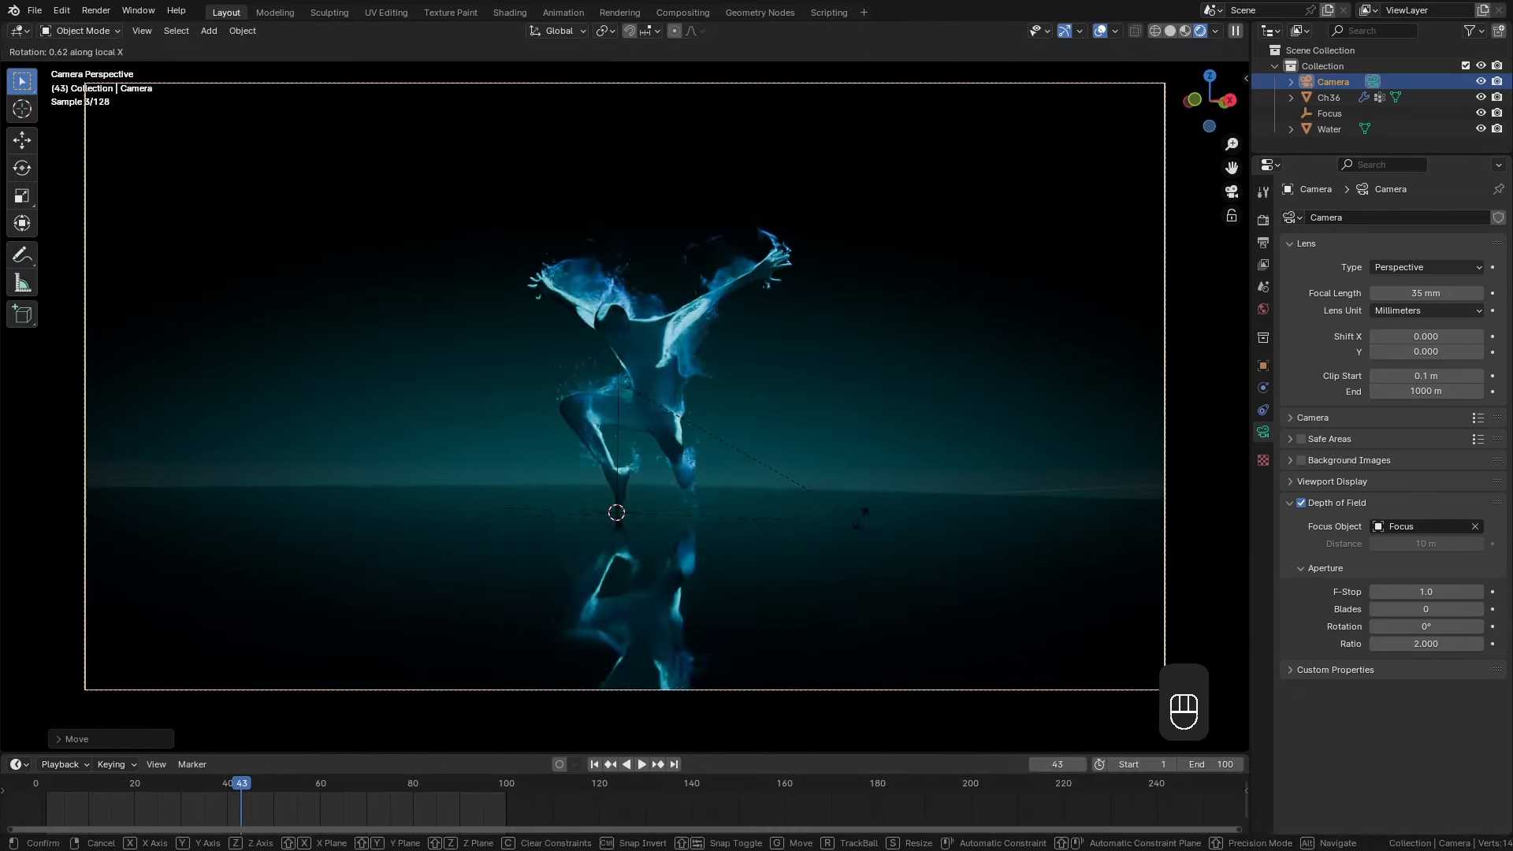
left_click(859, 520)
Add a mesh plane at the character's feet and rotate it 90° about the X axis.
key("shift+a")
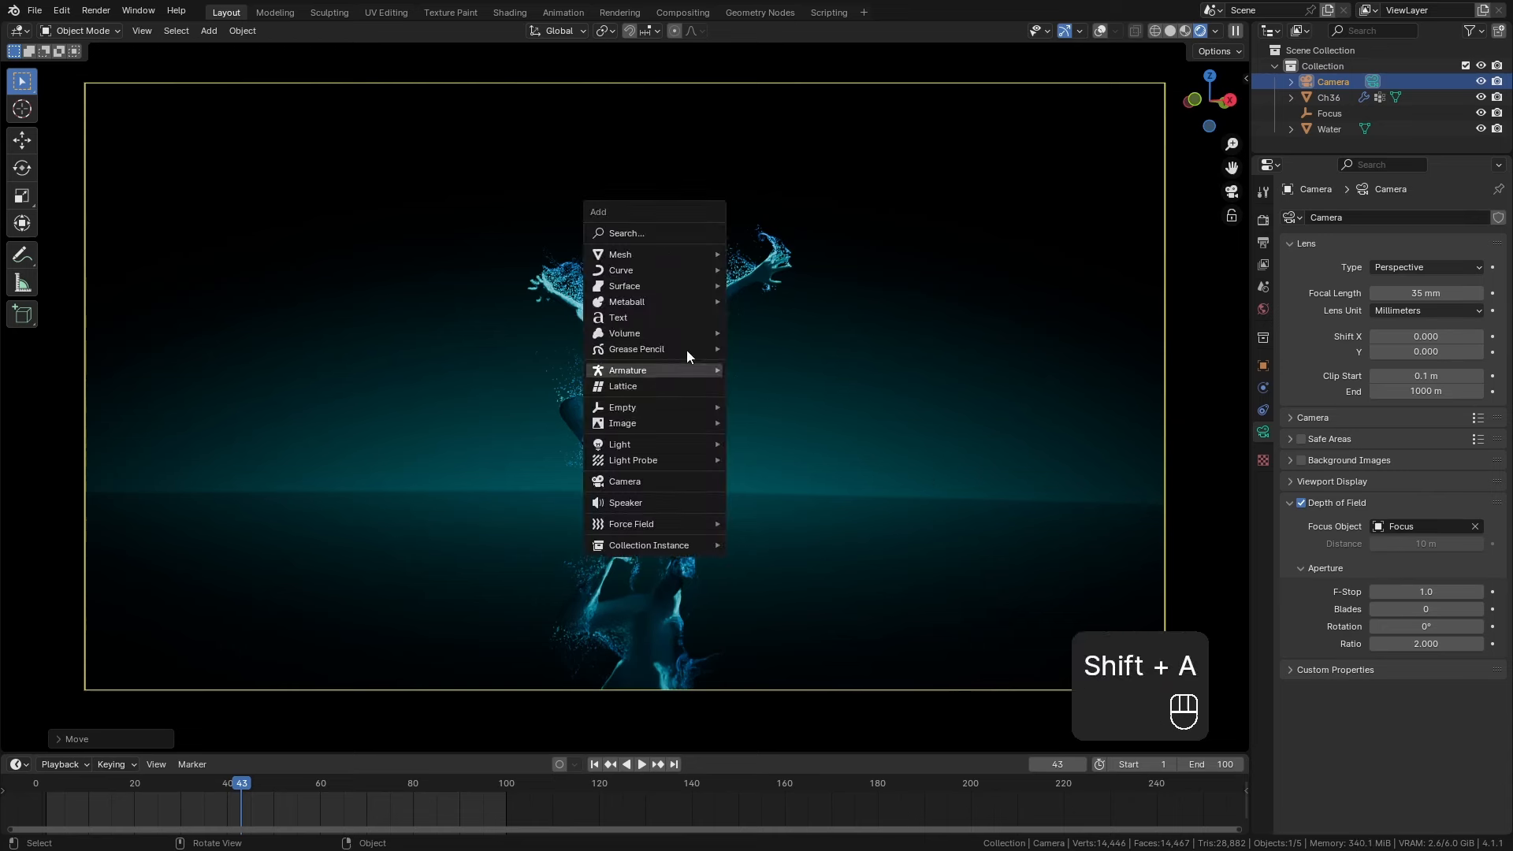
mouse_move(645, 253)
left_click(765, 254)
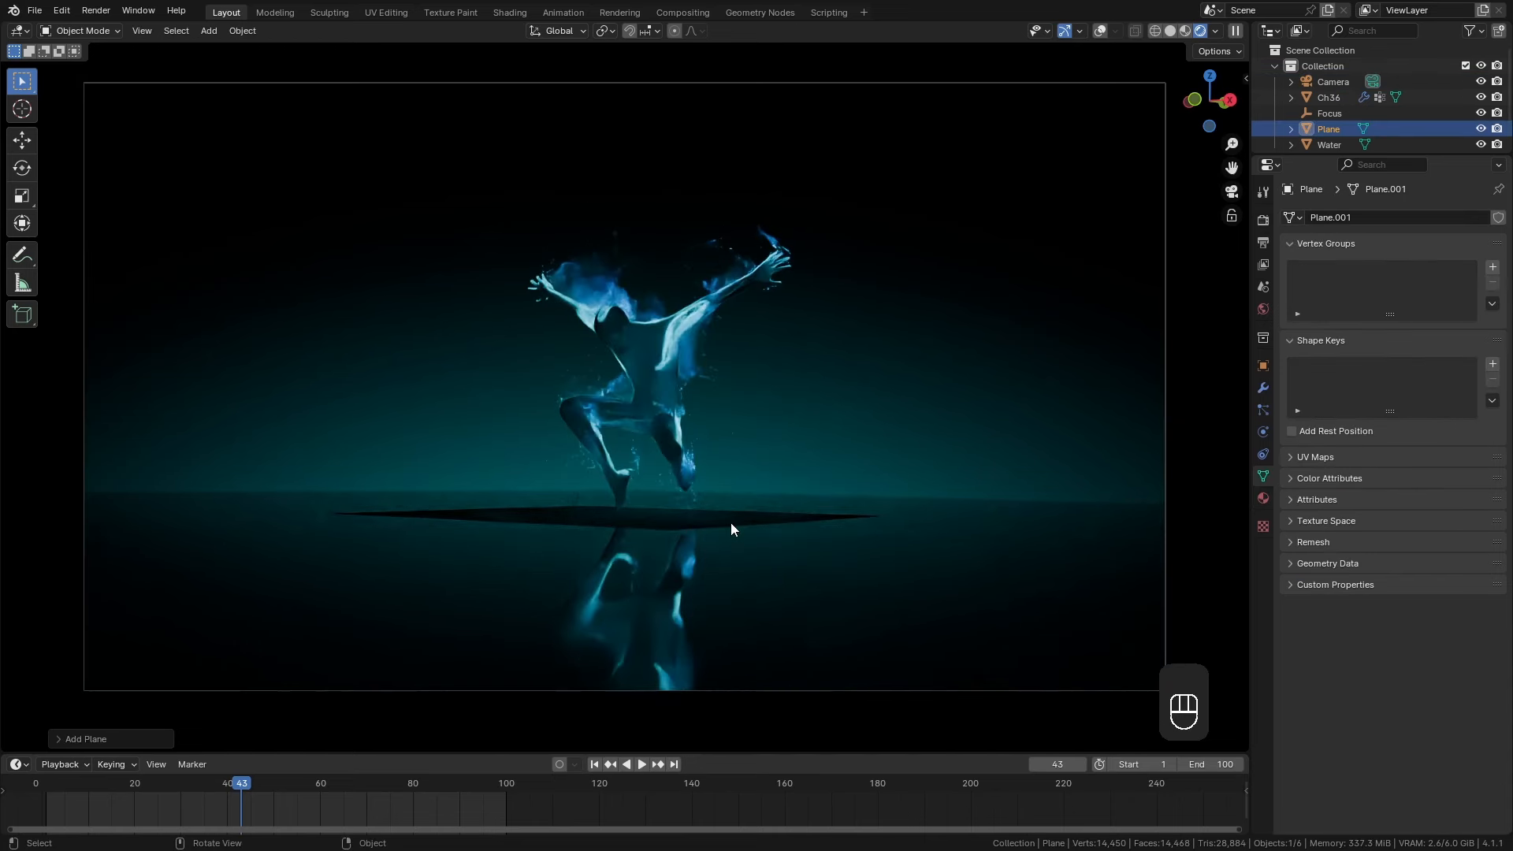
type("rx90")
left_click(859, 516)
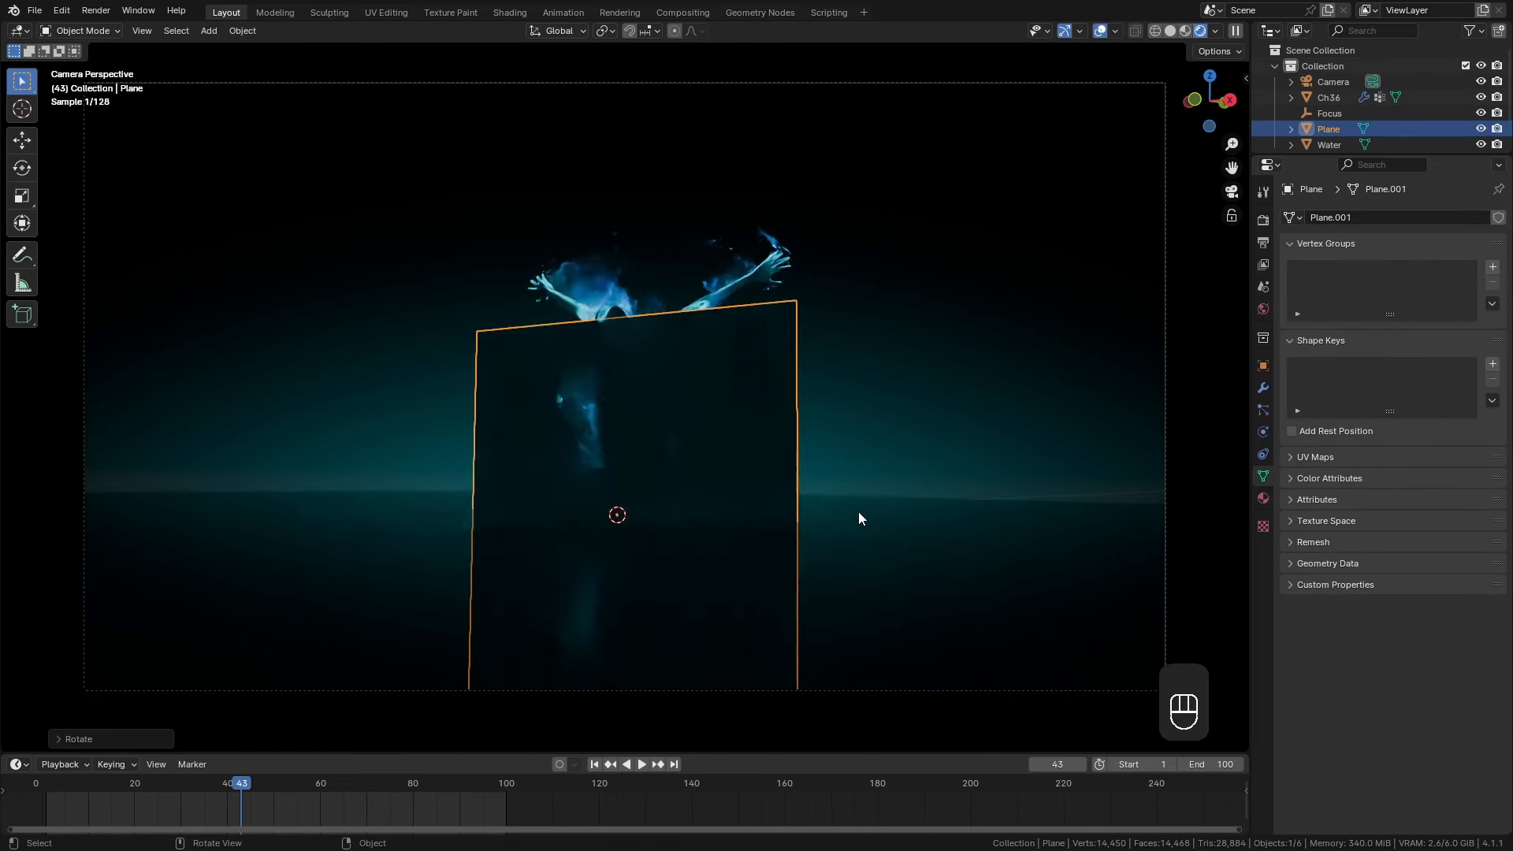
Raise the upright plane along Z until it stands on the water floor, and enter Edit Mode on it in solid shading.
key("g")
key("z")
left_click(683, 377)
key("z")
key("Tab")
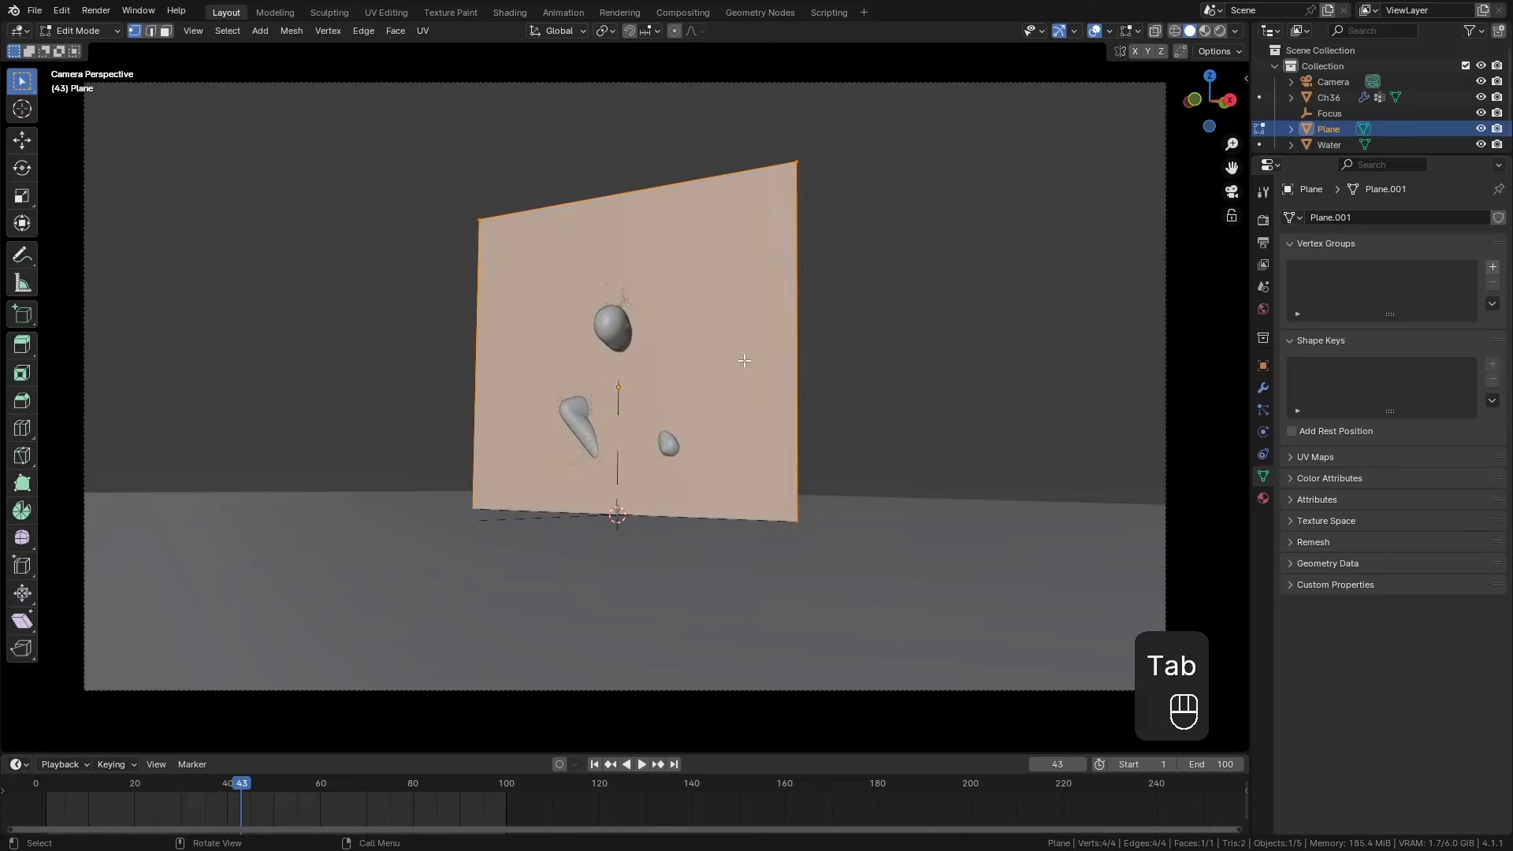
Inset the upright plane's face by about 0.038 m, delete the inner face to leave a thin frame, and return to Object Mode.
key("i")
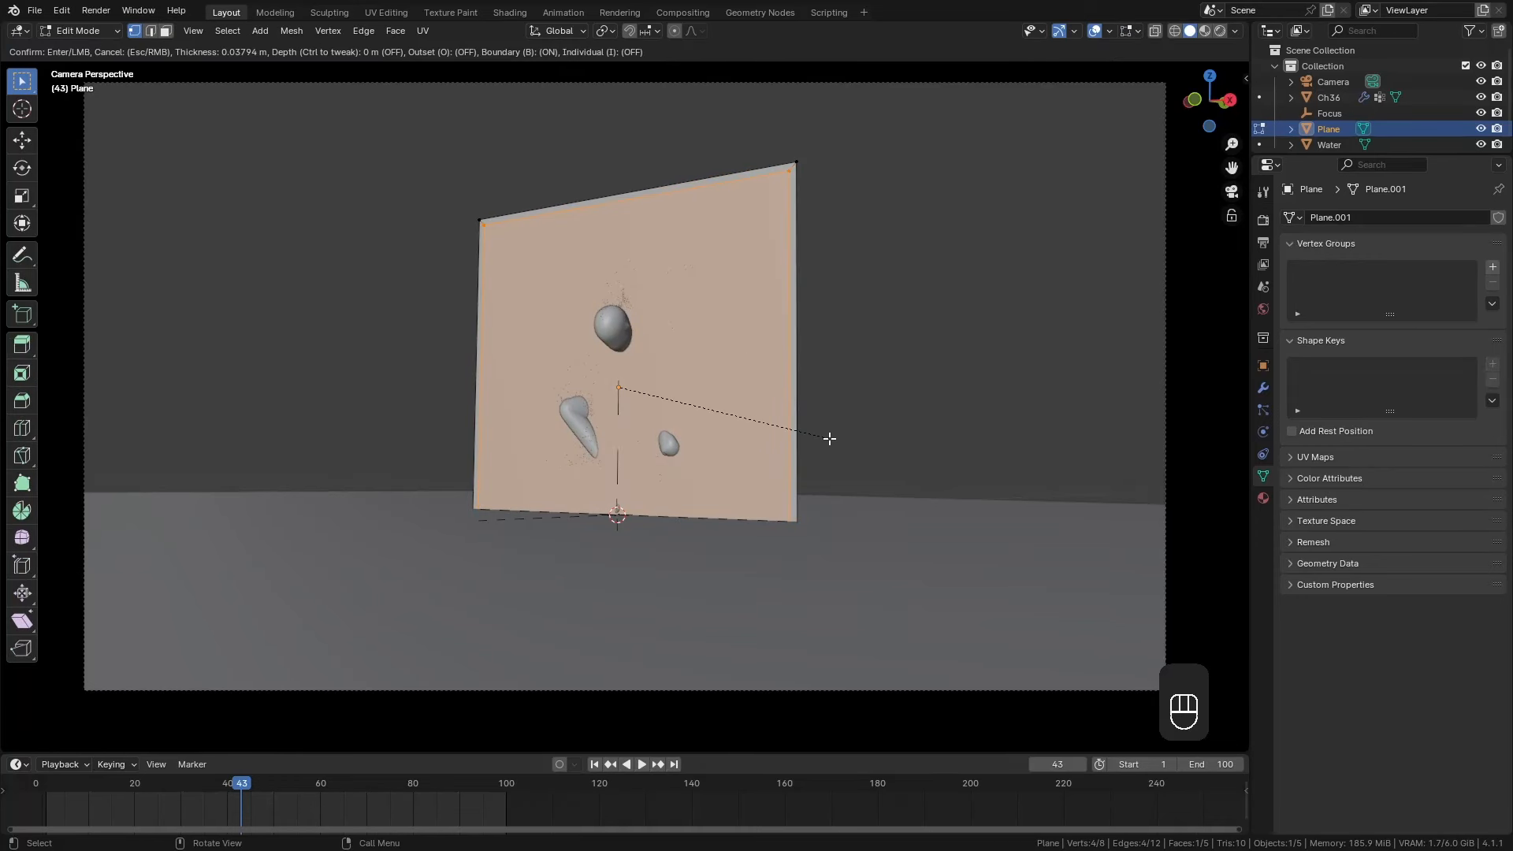
left_click(831, 439)
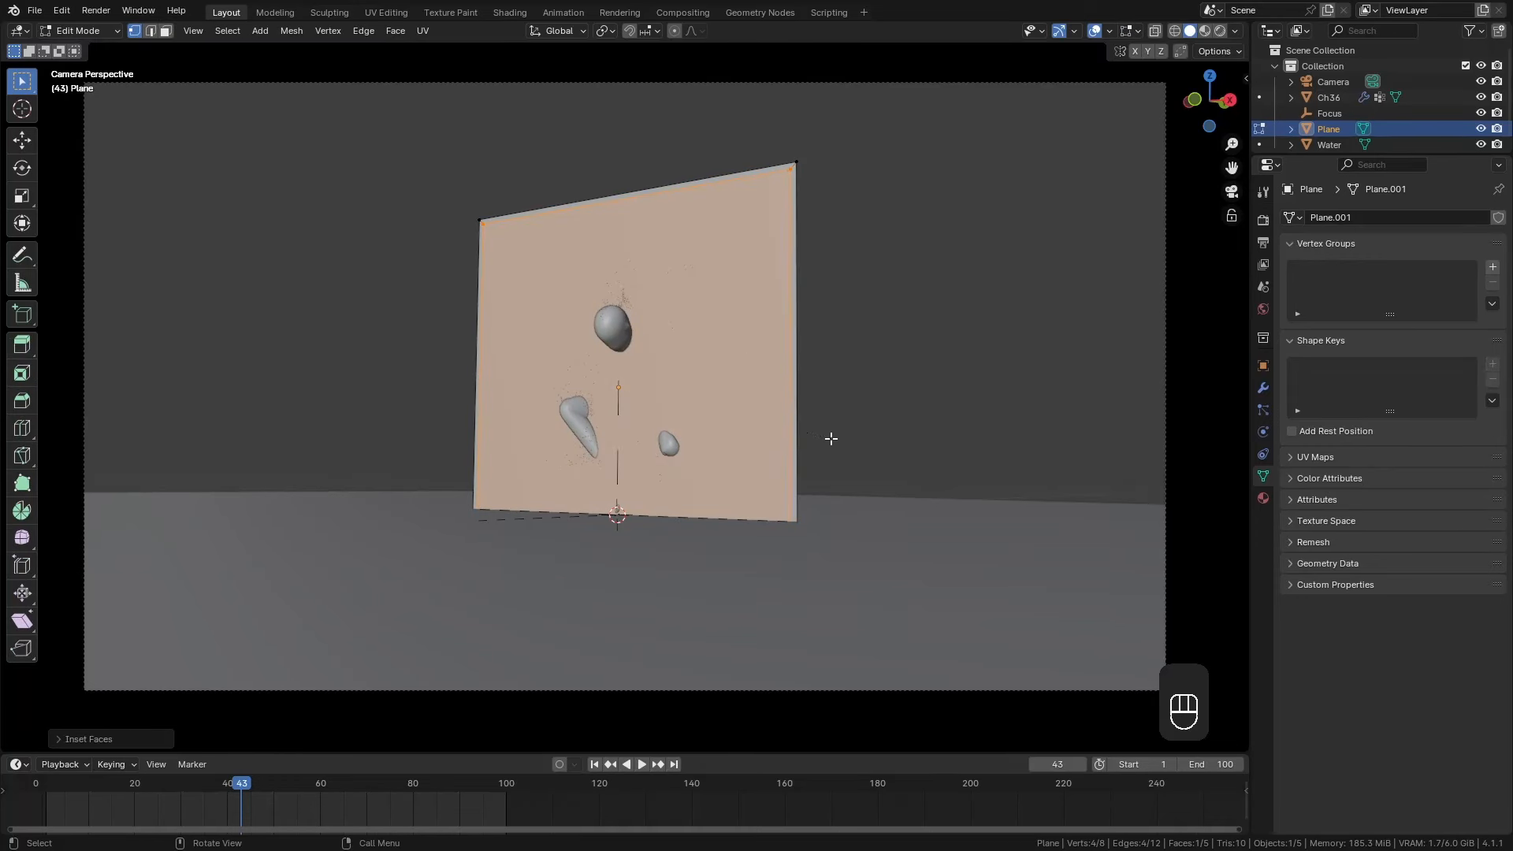
key("x")
left_click(671, 318)
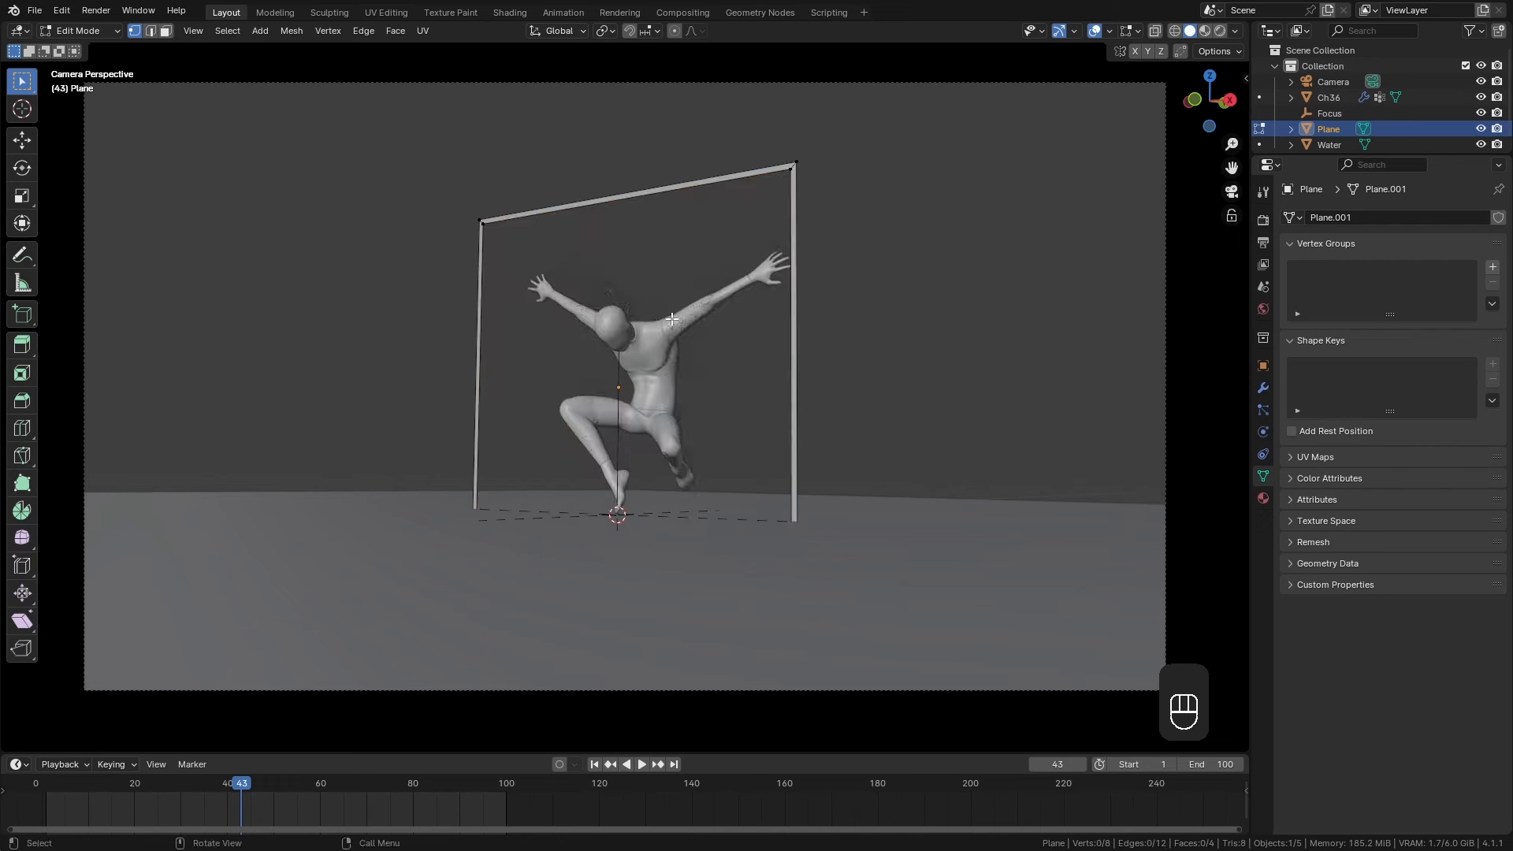
key("Tab")
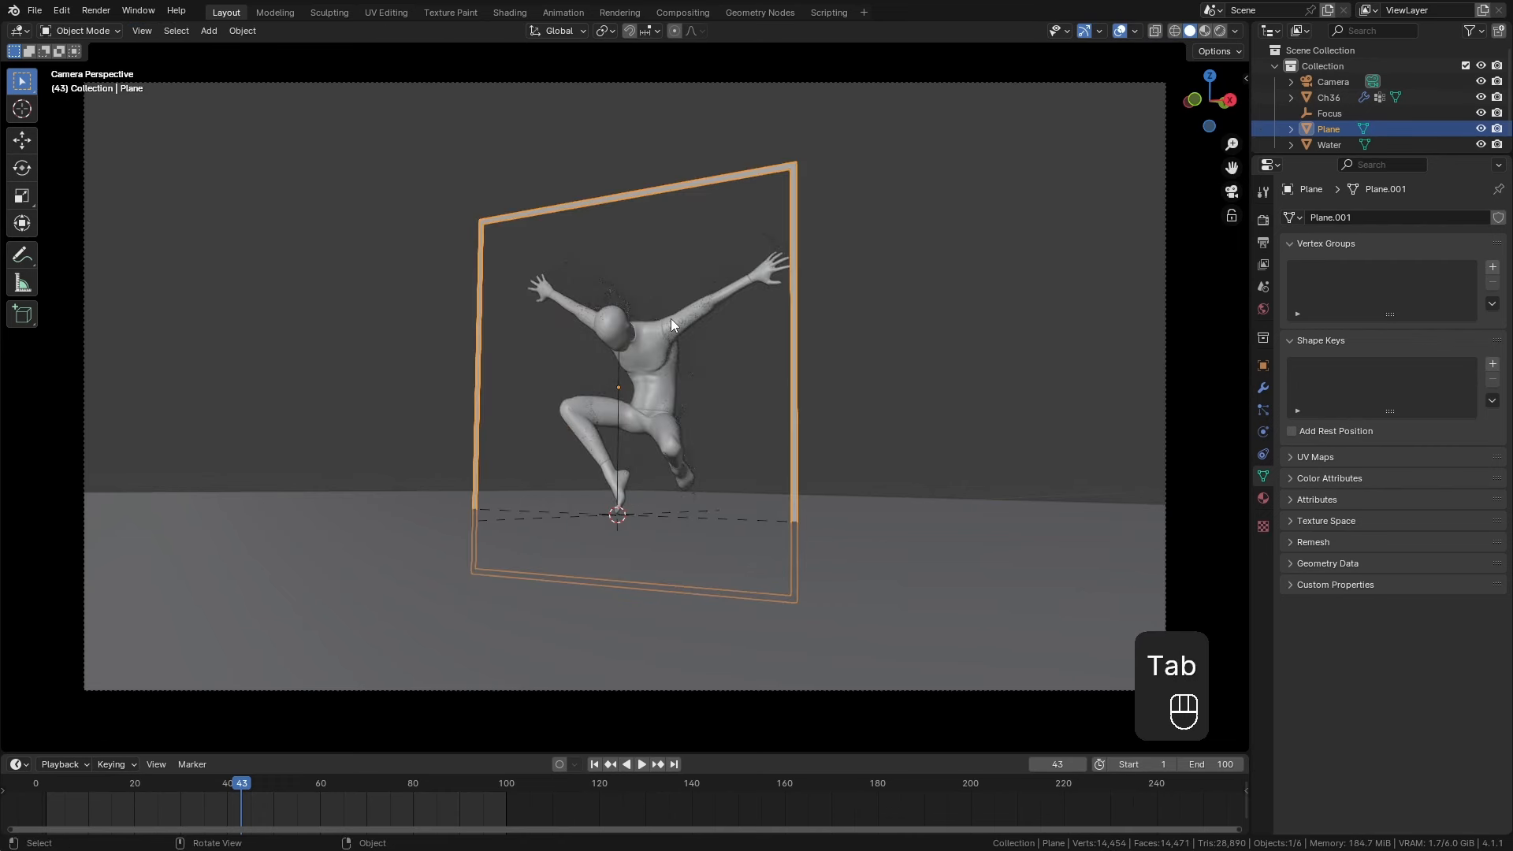
Add a Solidify modifier to the frame and apply the frame's object transform.
left_click(1263, 388)
left_click(1378, 220)
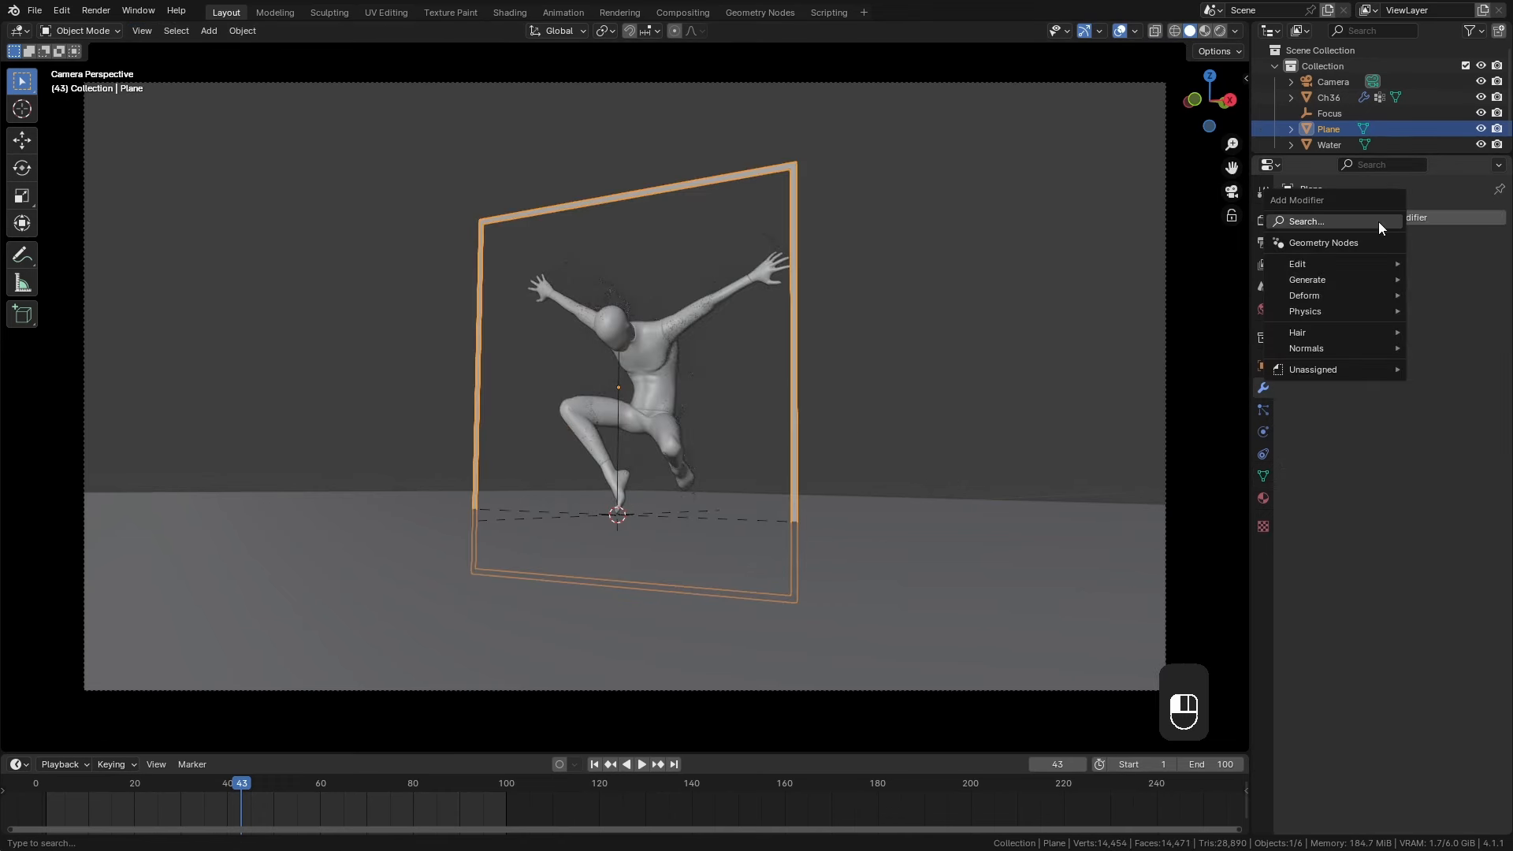
mouse_move(1325, 280)
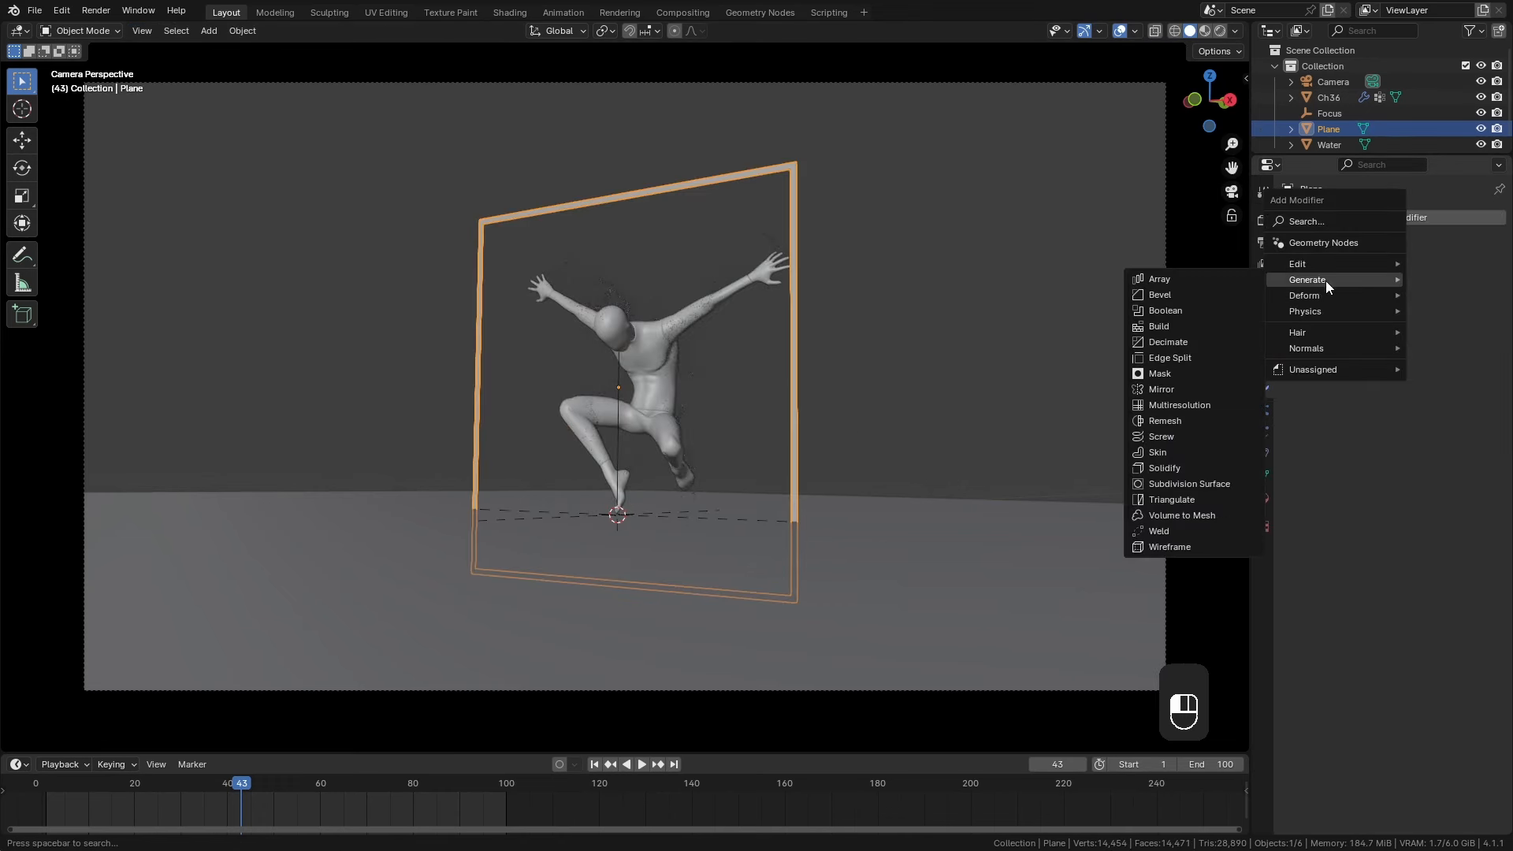
left_click(1164, 470)
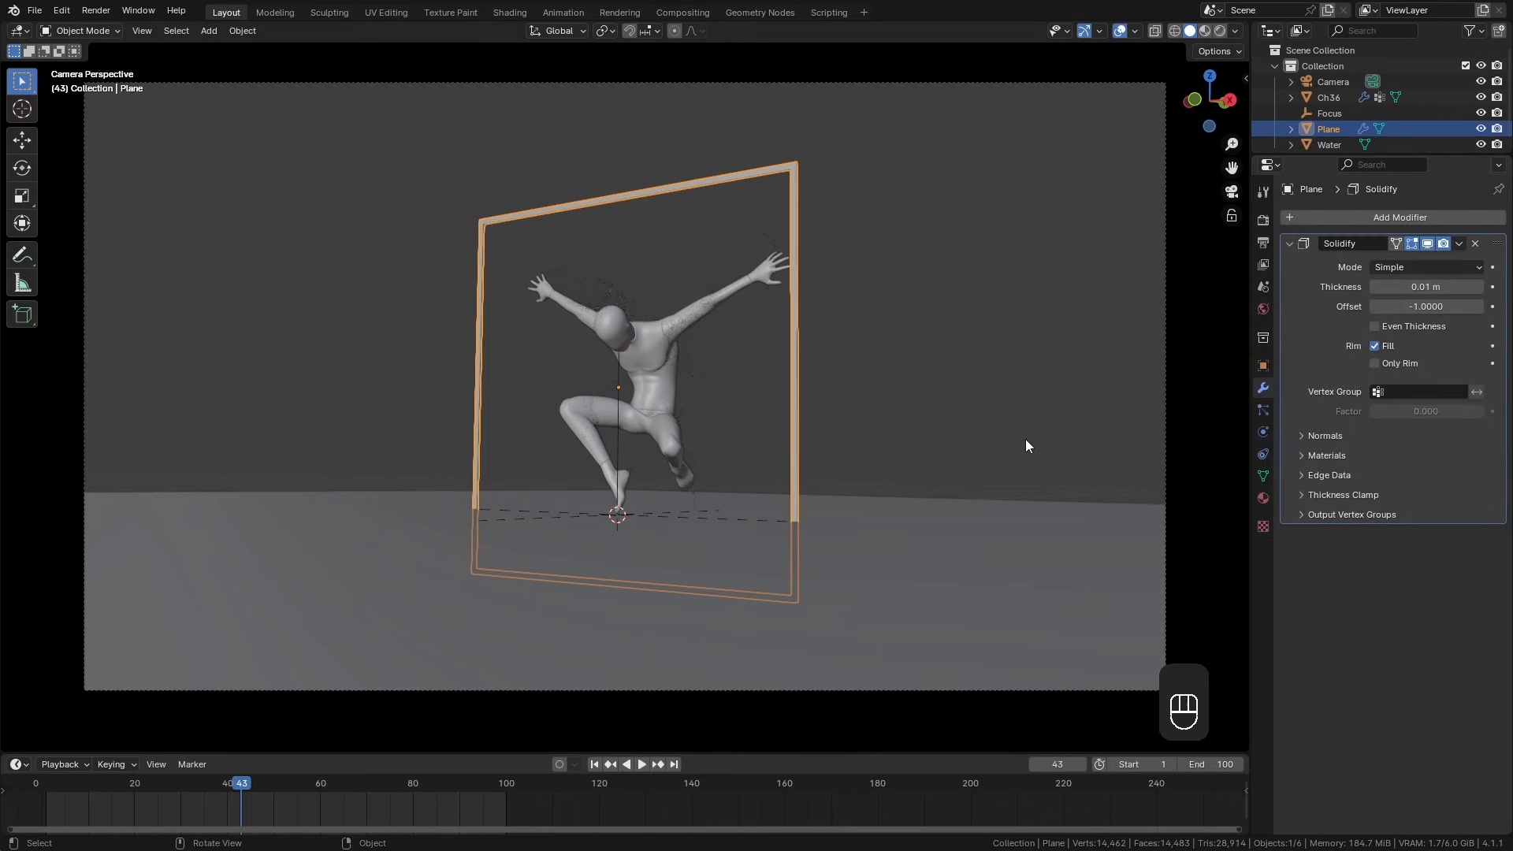
key("ctrl+a")
left_click(751, 329)
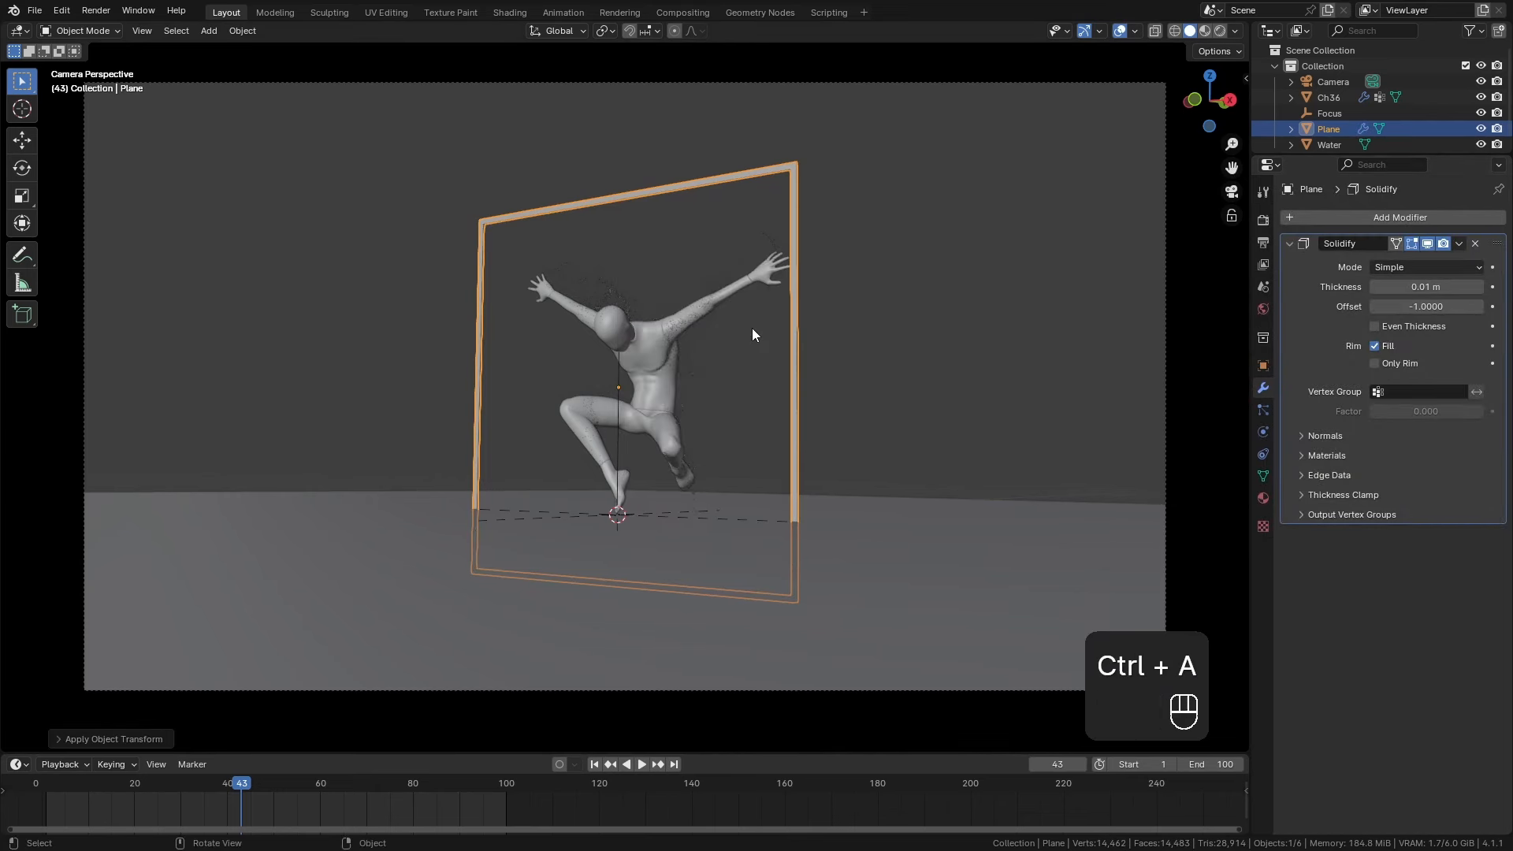
left_click(859, 352)
In the Shading workspace, switch the shader nodes from world to object and create a material named Frame for the frame.
left_click(510, 11)
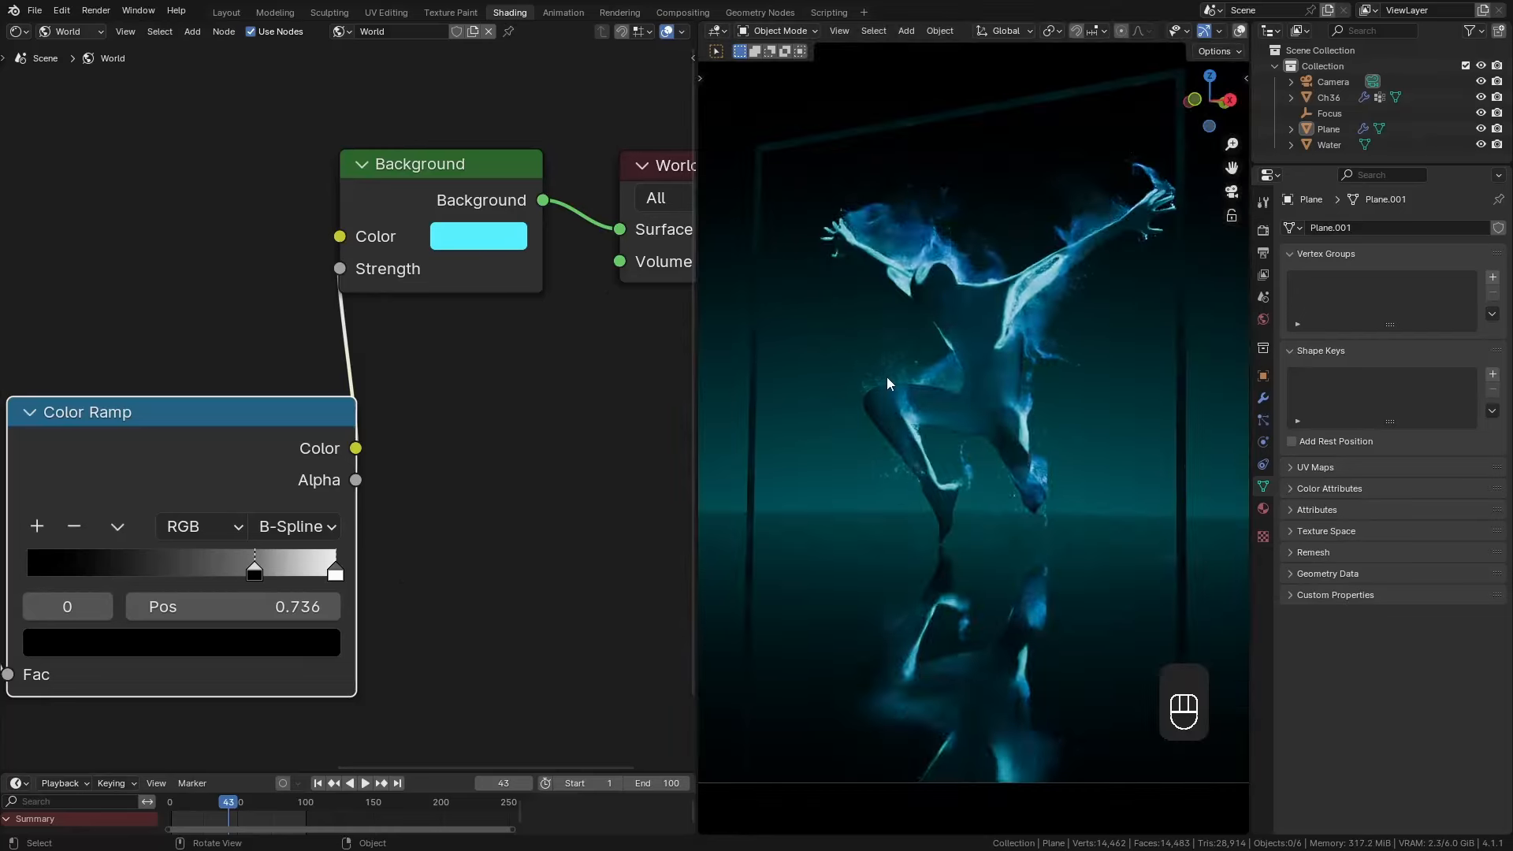
scroll(884, 394, "down", 3)
scroll(496, 385, "down", 1)
middle_click_drag(496, 385, 549, 383)
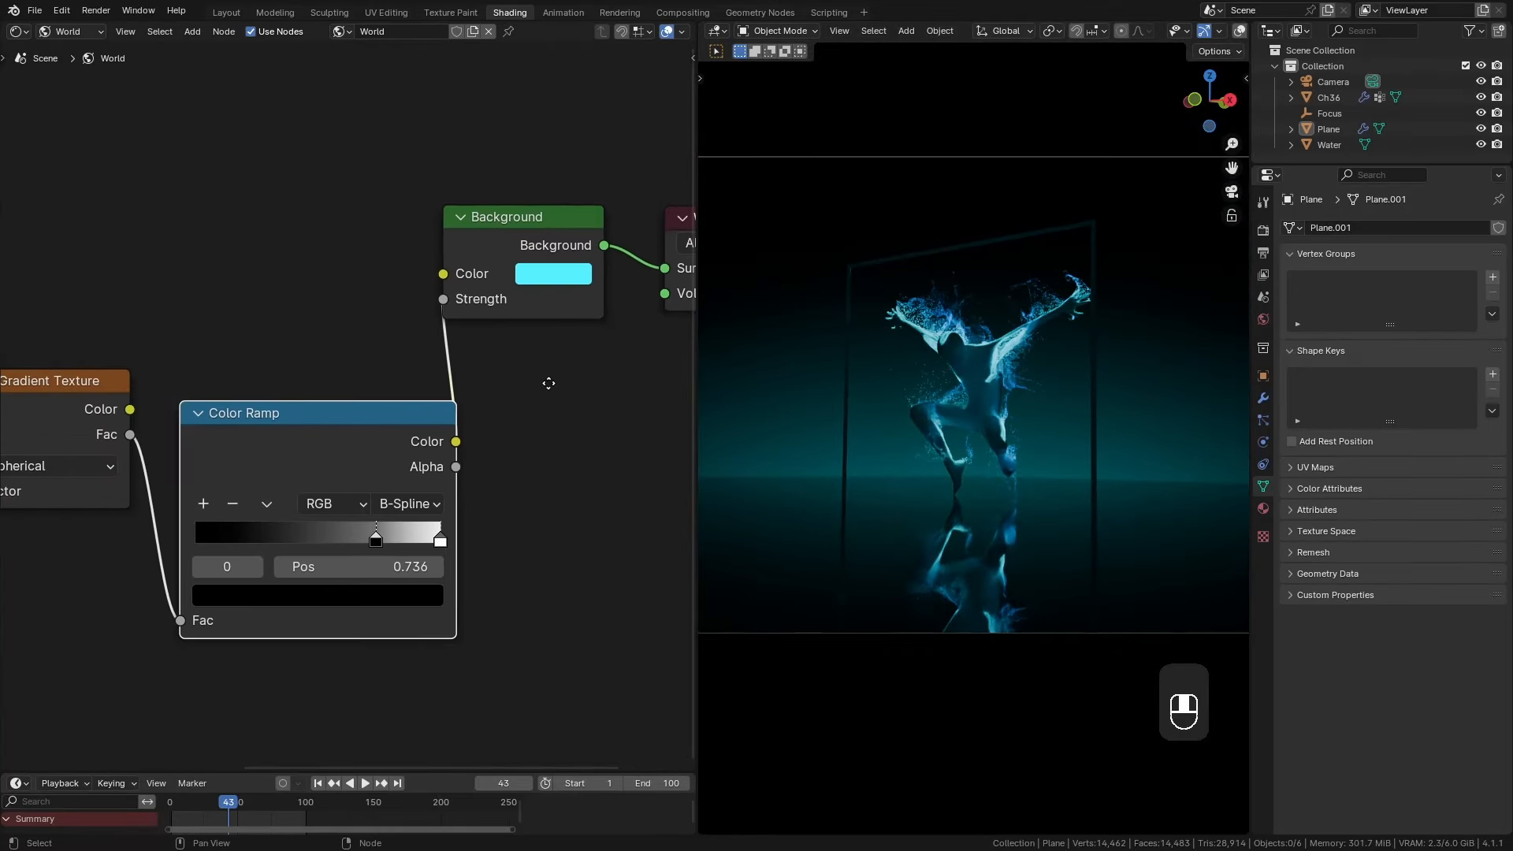
left_click(72, 32)
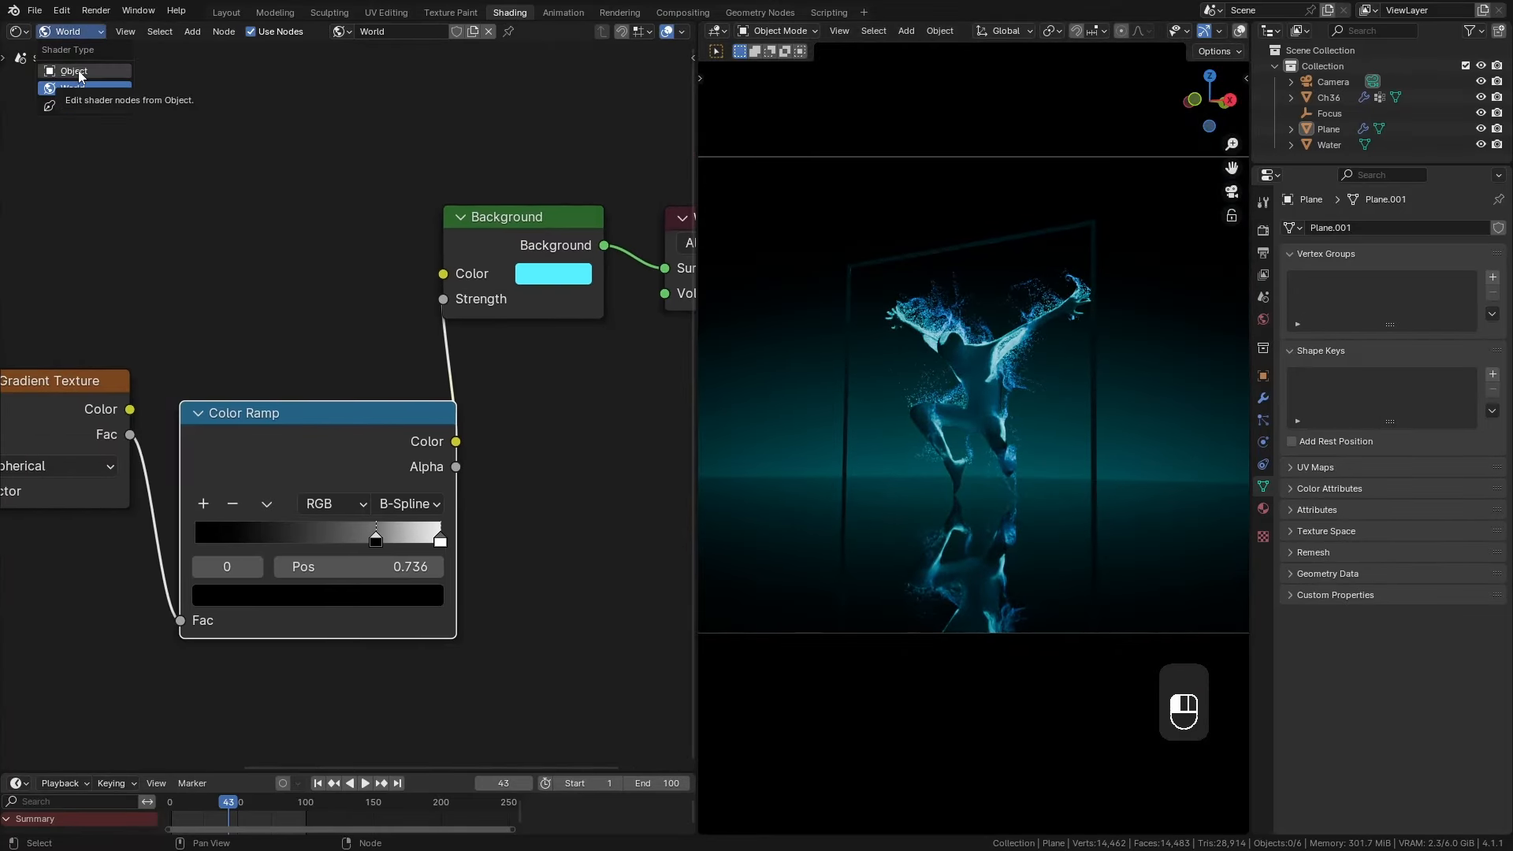
left_click(78, 73)
left_click(413, 31)
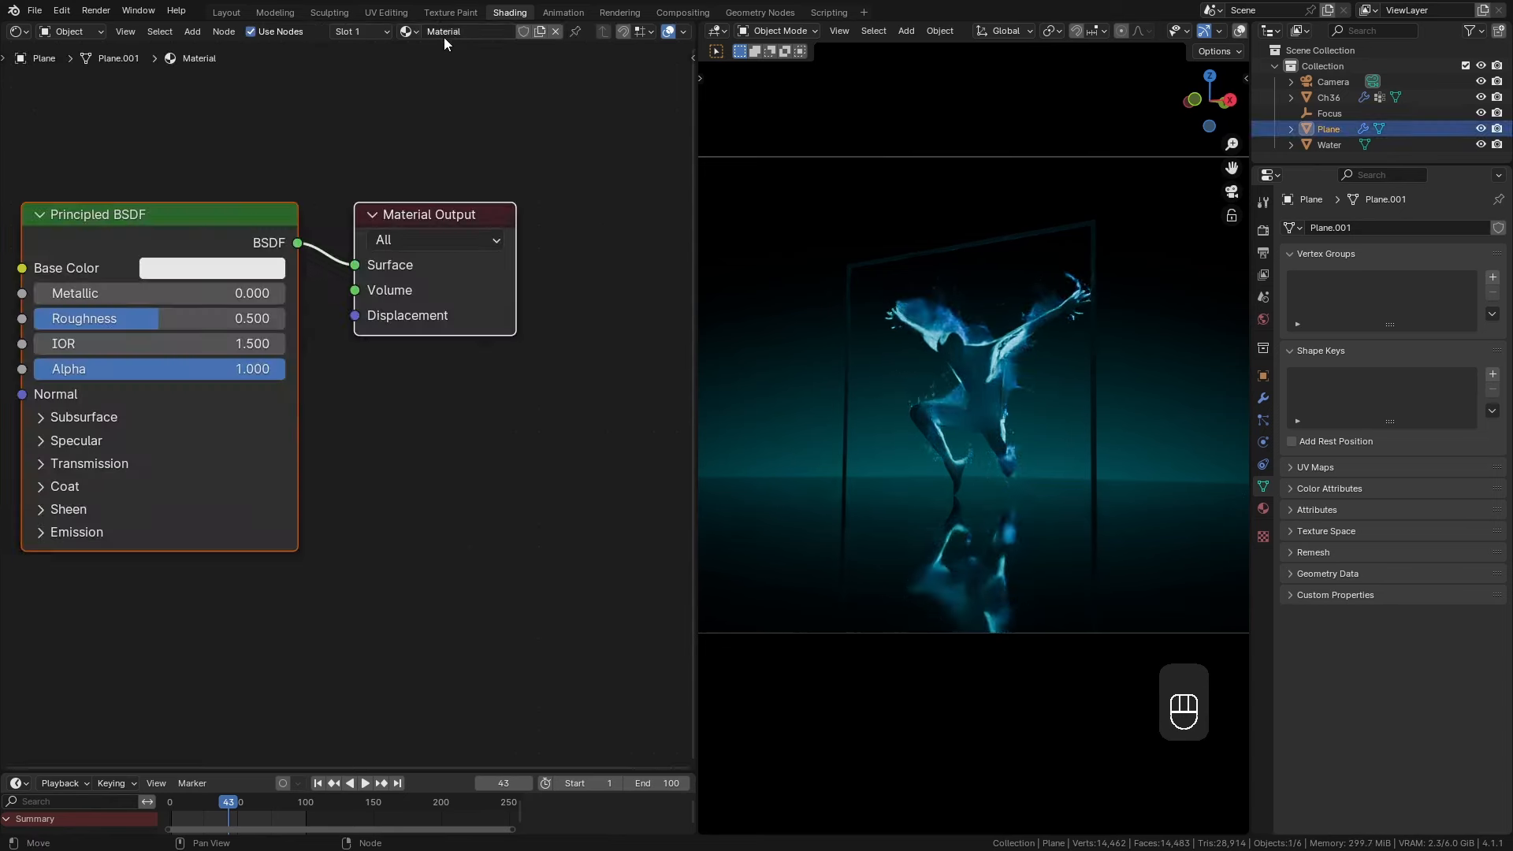
middle_click_drag(308, 536, 442, 527)
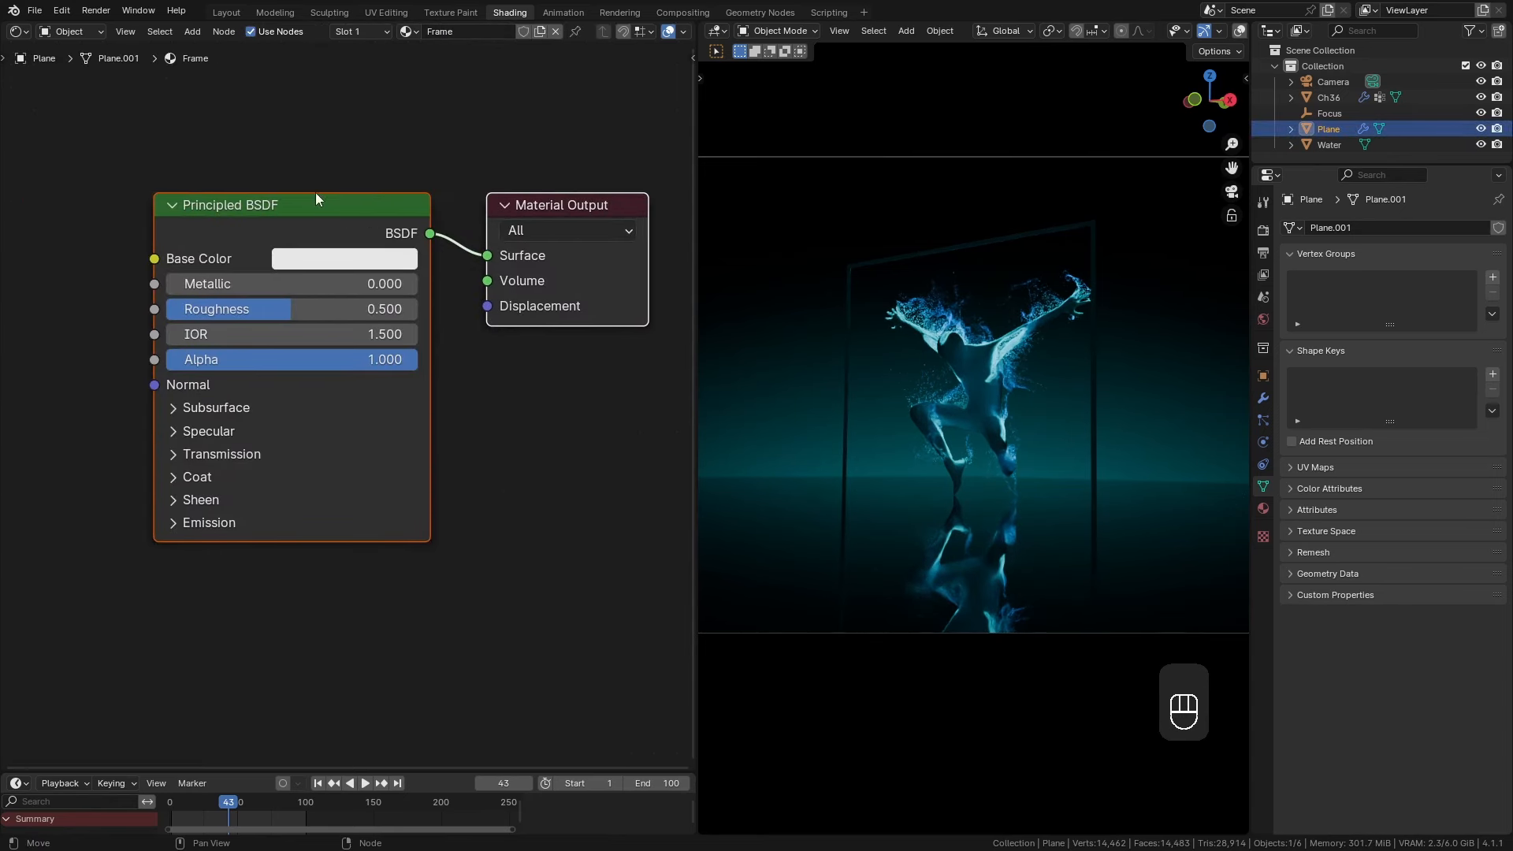
Replace the Principled BSDF with a cyan Emission shader of strength 2.000, connected to the material output's Surface.
key("x")
key("shift+a")
mouse_move(246, 338)
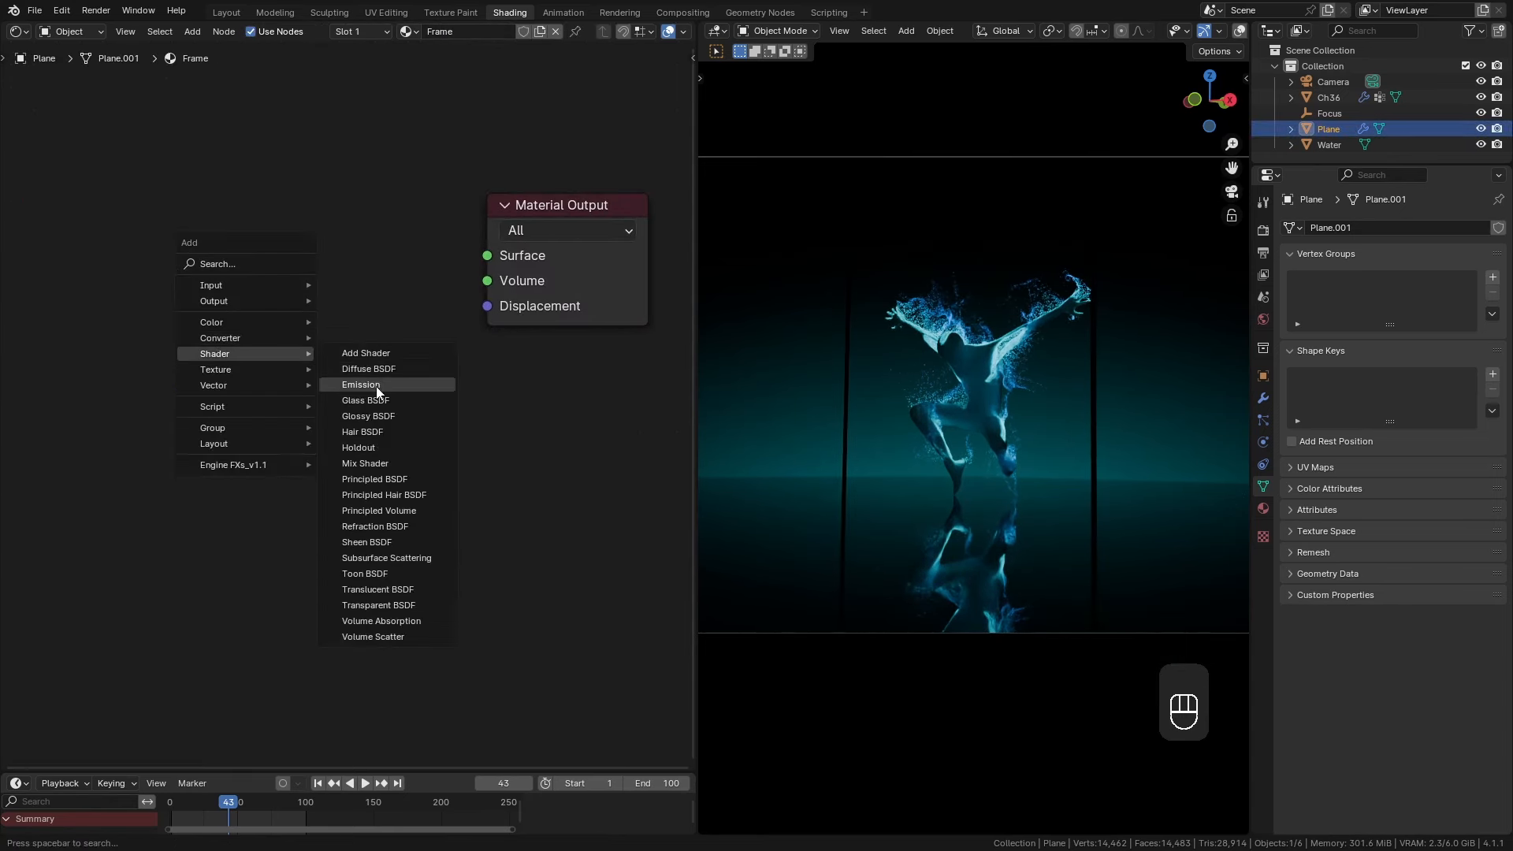
left_click(375, 385)
left_click(287, 236)
left_click_drag(410, 263, 486, 256)
left_click_drag(334, 254, 311, 244)
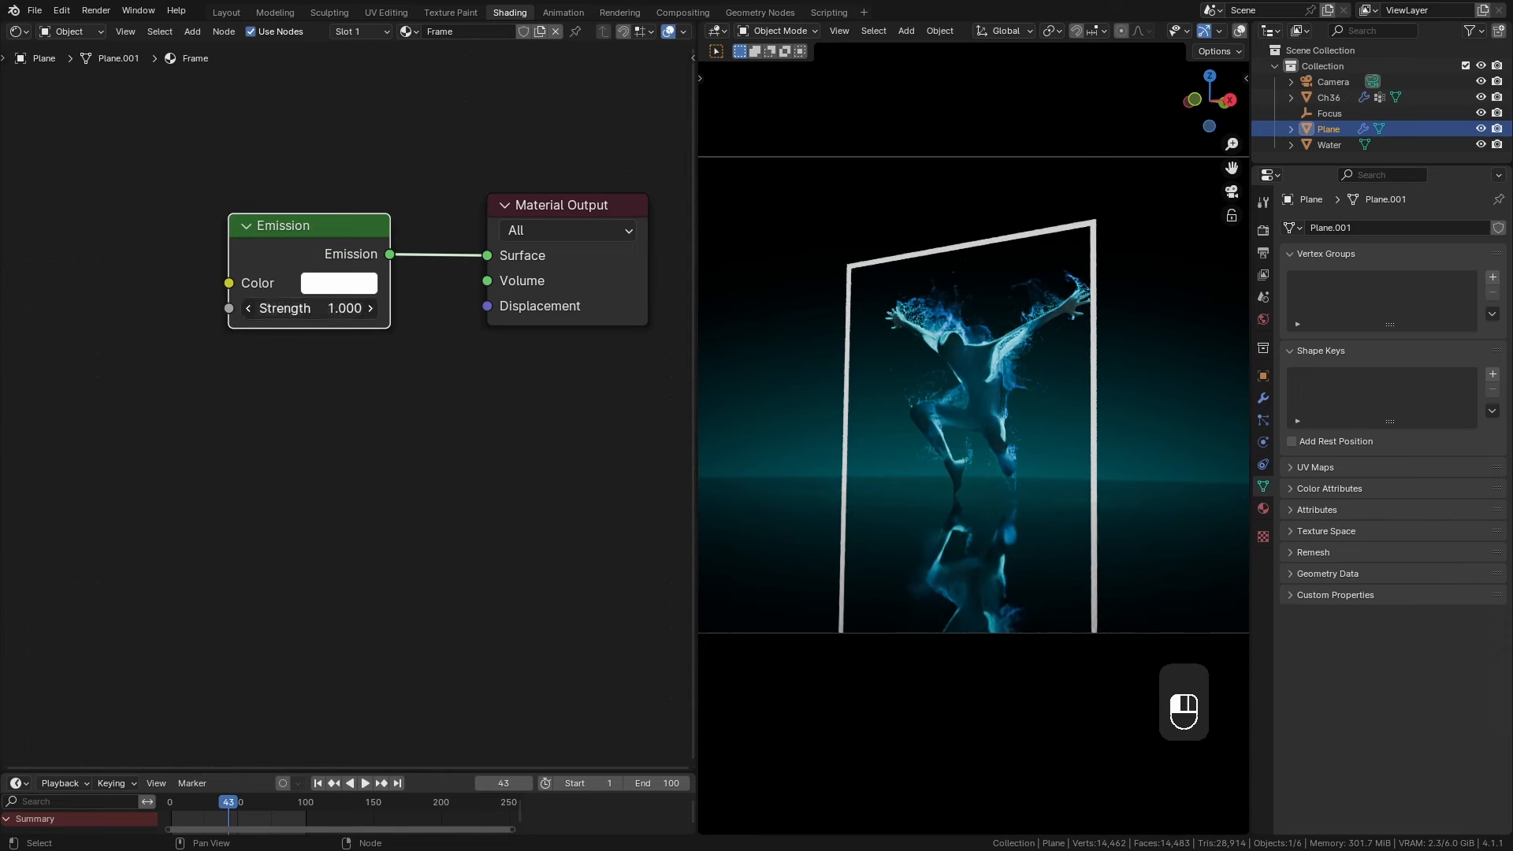
left_click(345, 285)
left_click(419, 330)
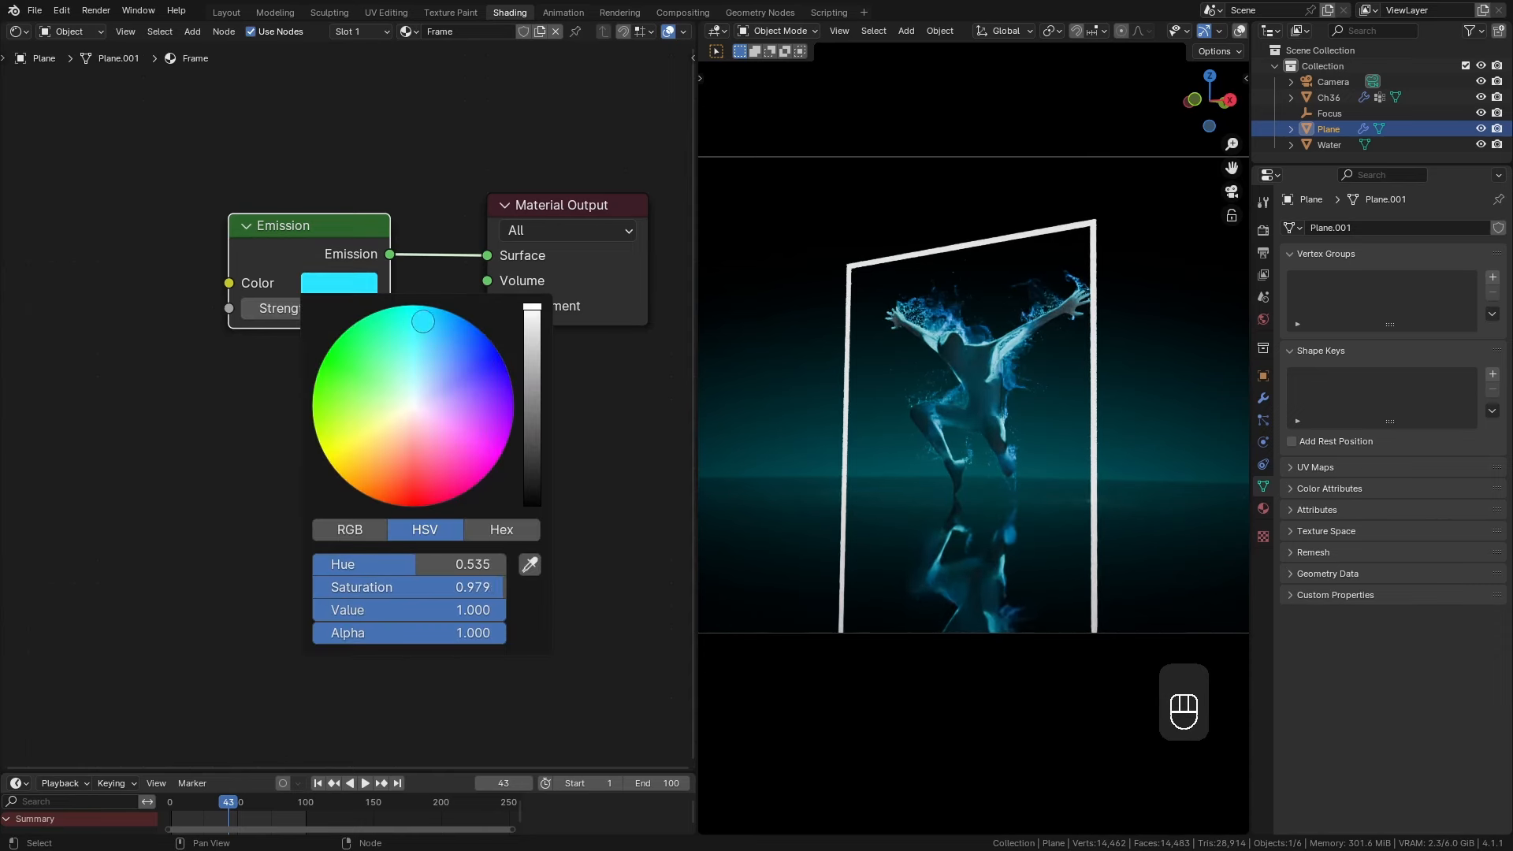
Tilt the frame around the character with a free trackball rotation, return to the Layout workspace, and save the file.
key("r")
key("r")
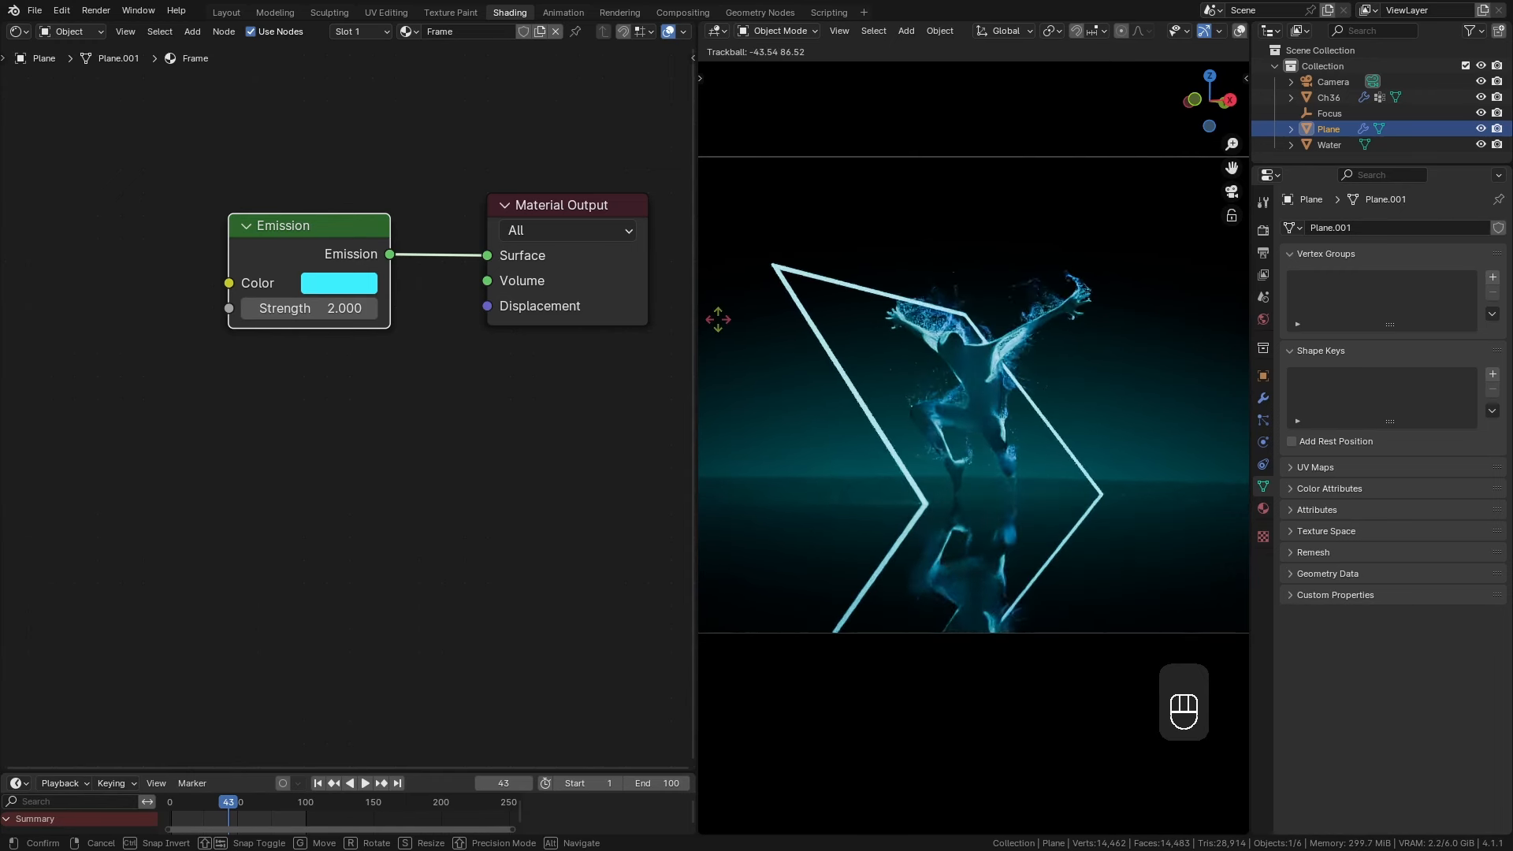
left_click(1147, 326)
left_click(226, 12)
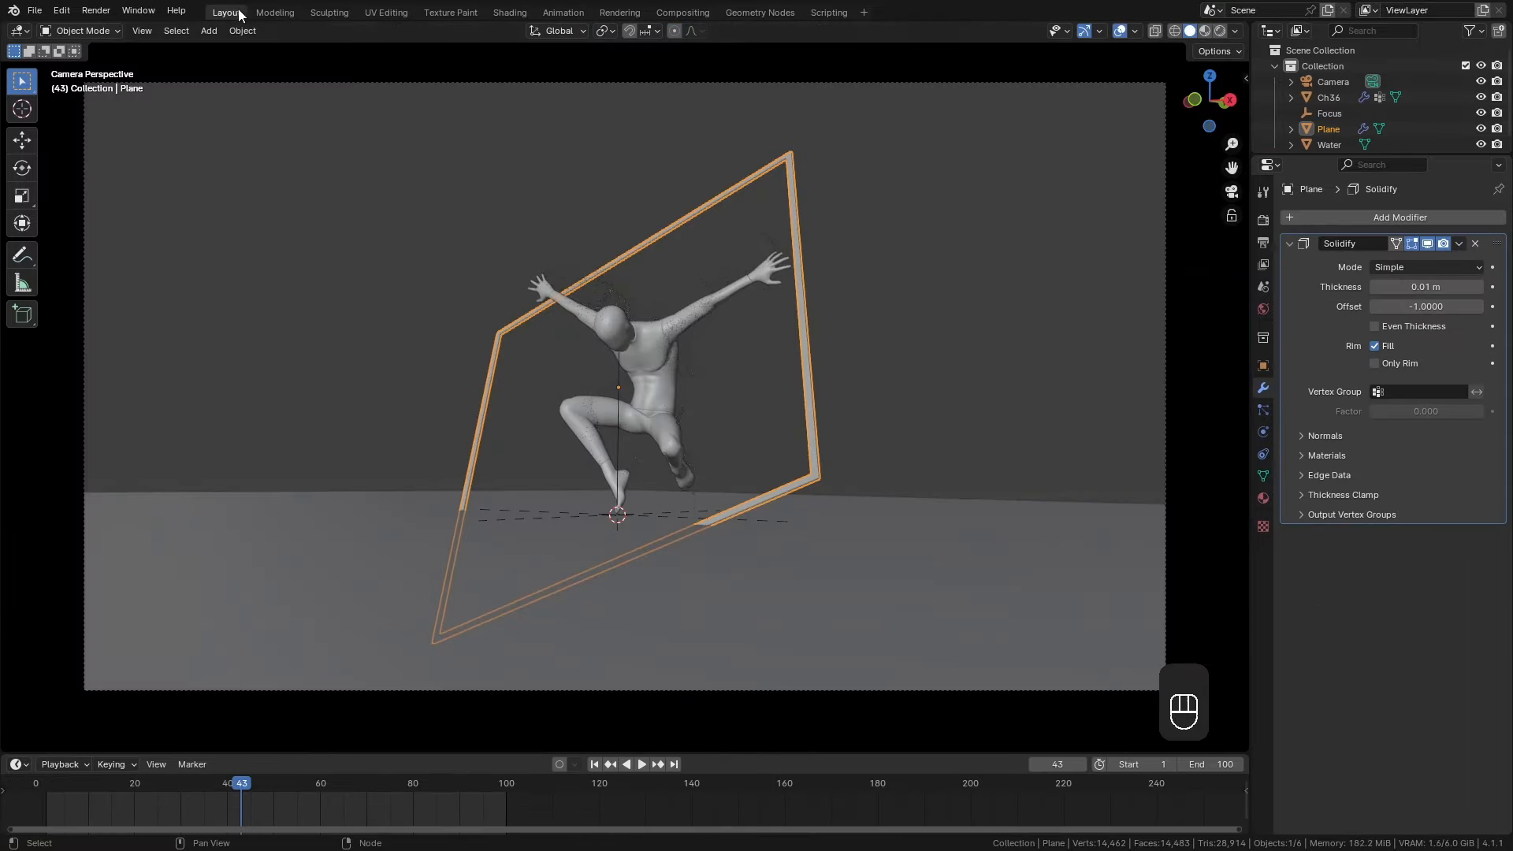
scroll(703, 343, "down", 2)
middle_click_drag(703, 343, 787, 405)
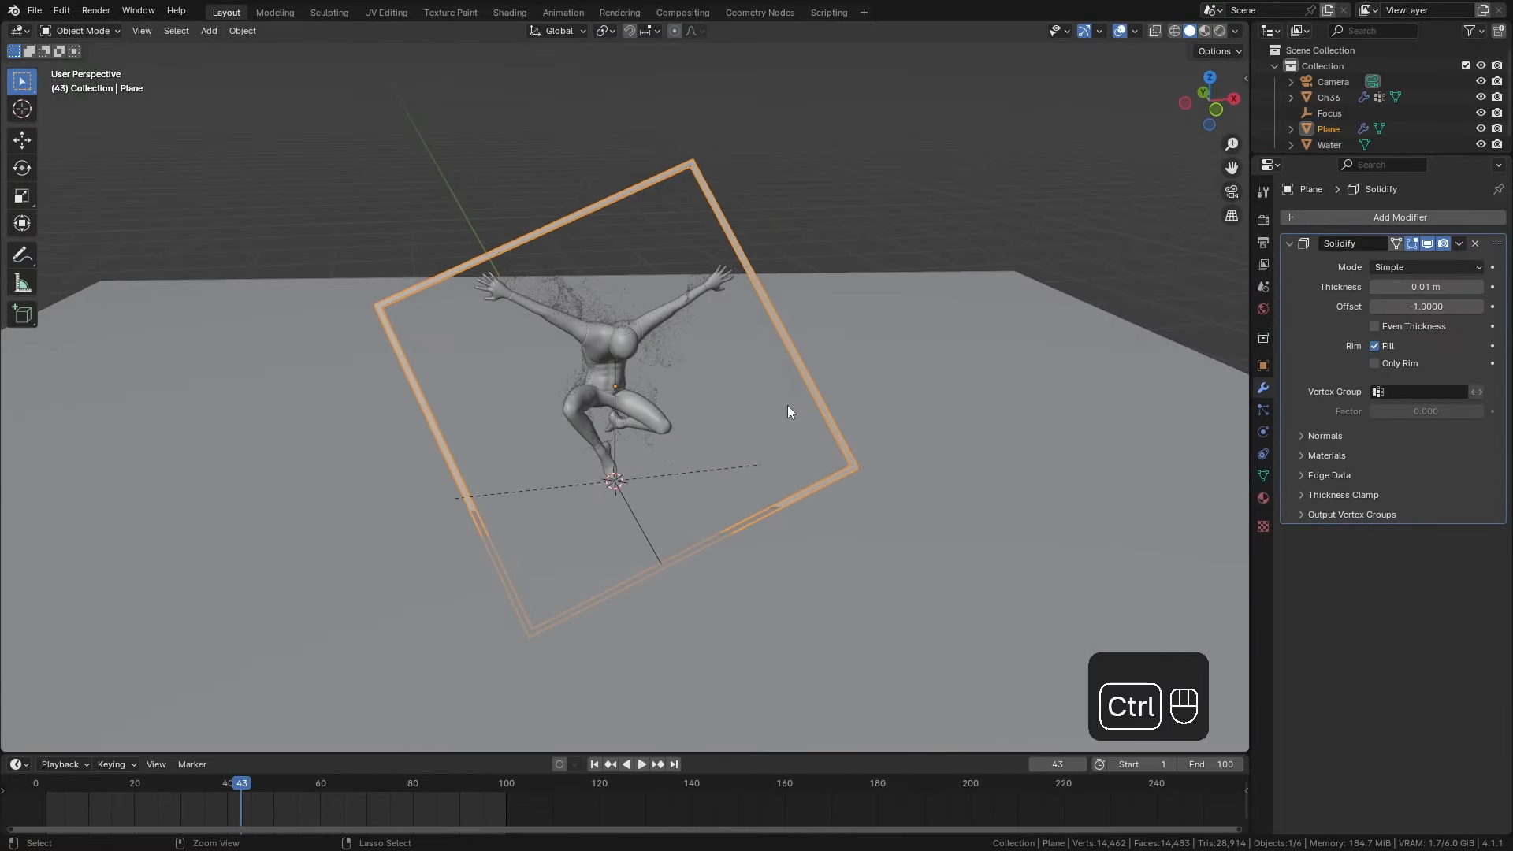
key("ctrl+s")
Enter Edit Mode on the water floor and subdivide its mesh.
scroll(851, 432, "down", 5)
left_click(787, 391)
key("Tab")
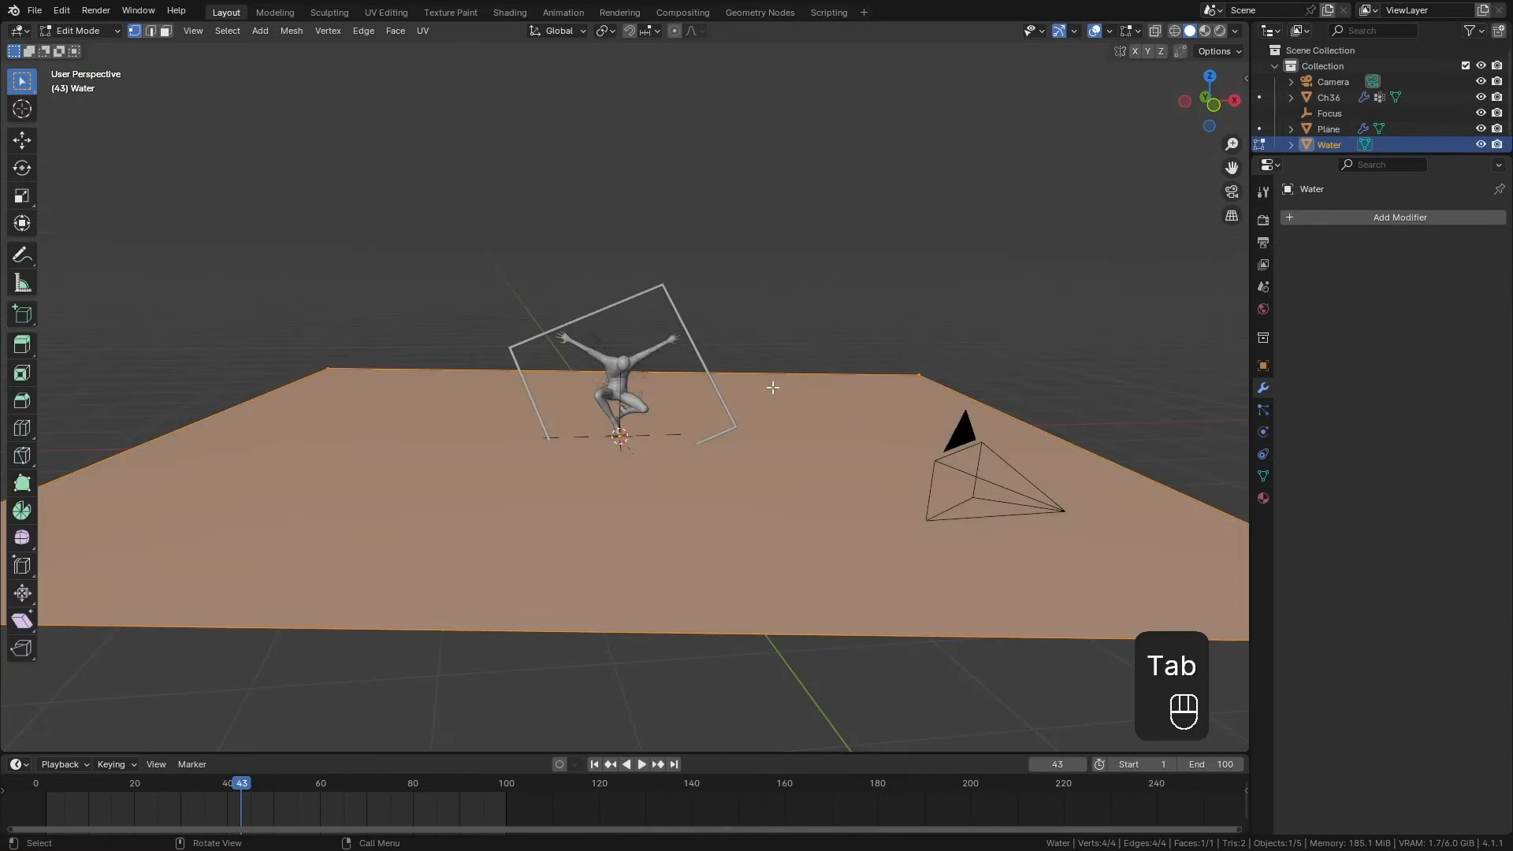
right_click(289, 339)
left_click(251, 363)
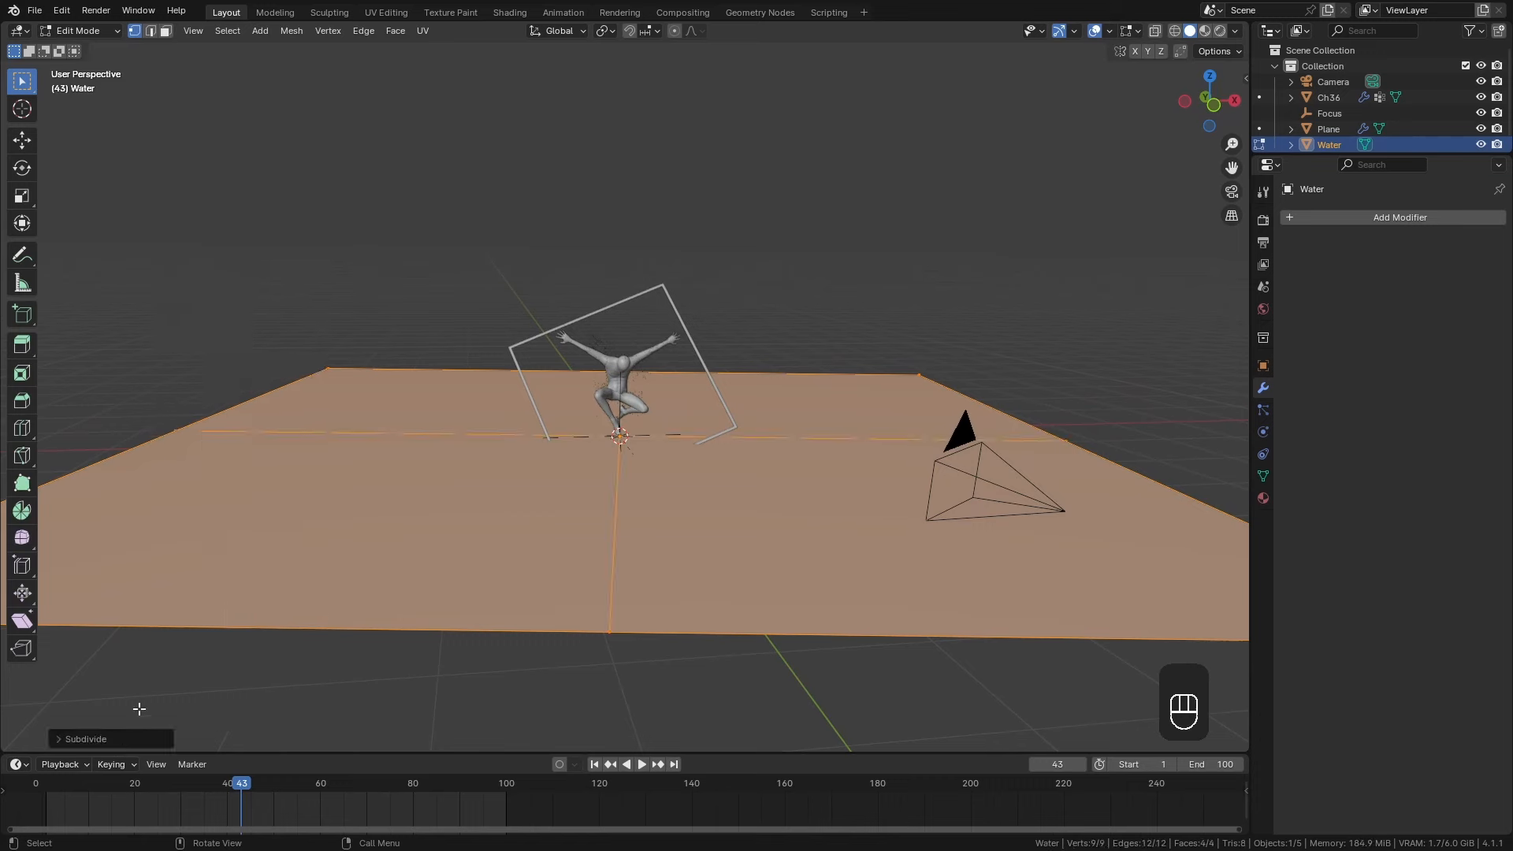
Set the water floor's subdivision to 100 cuts and return to Object Mode.
left_click(119, 732)
left_click(173, 631)
type("50")
key("Return")
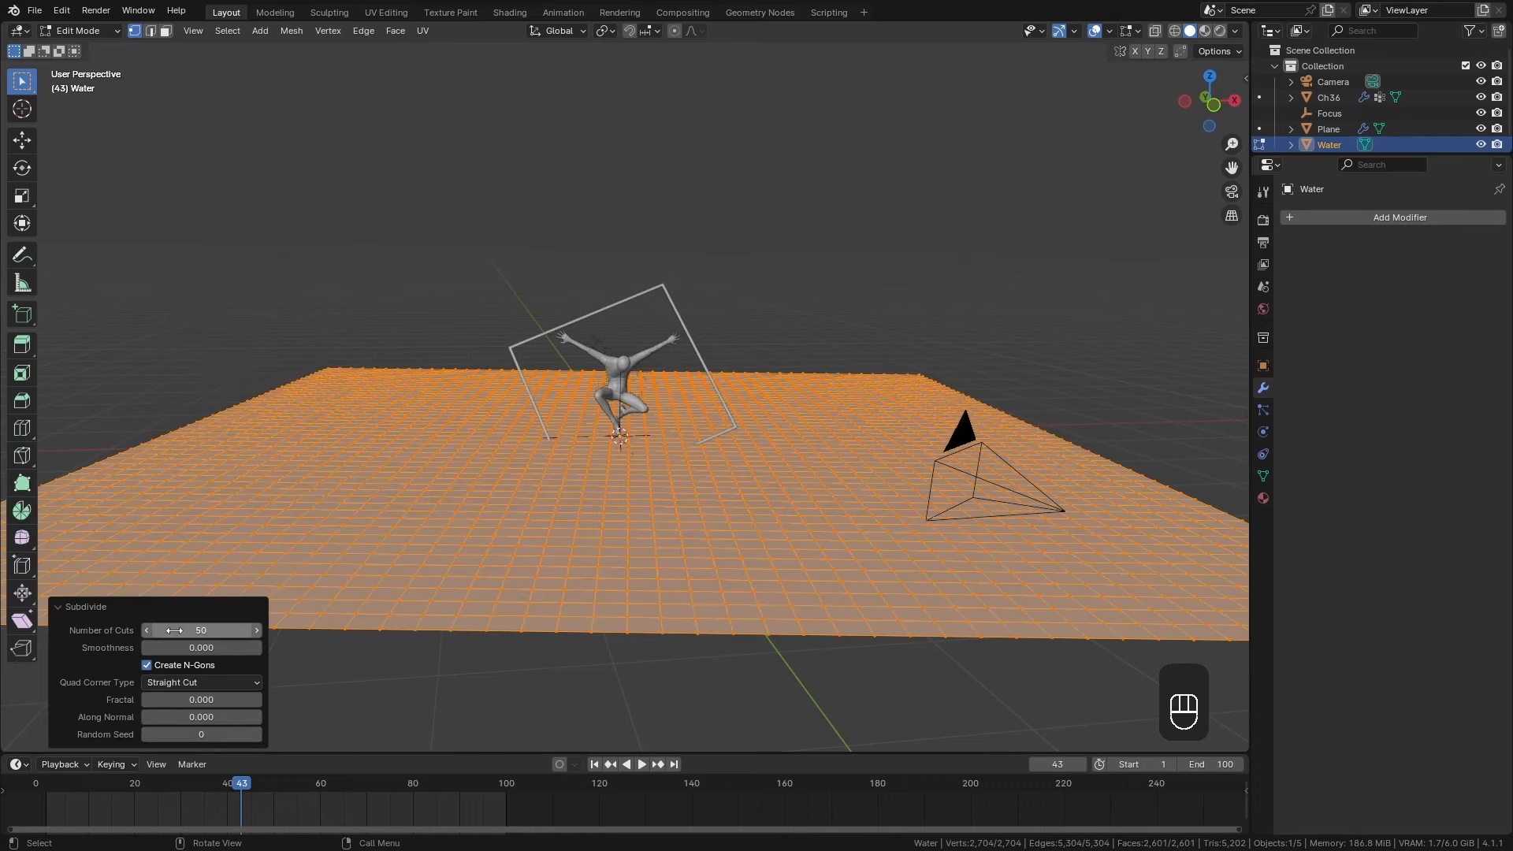
left_click(175, 630)
type("100")
key("Return")
left_click(162, 608)
scroll(693, 501, "up", 3)
key("Tab")
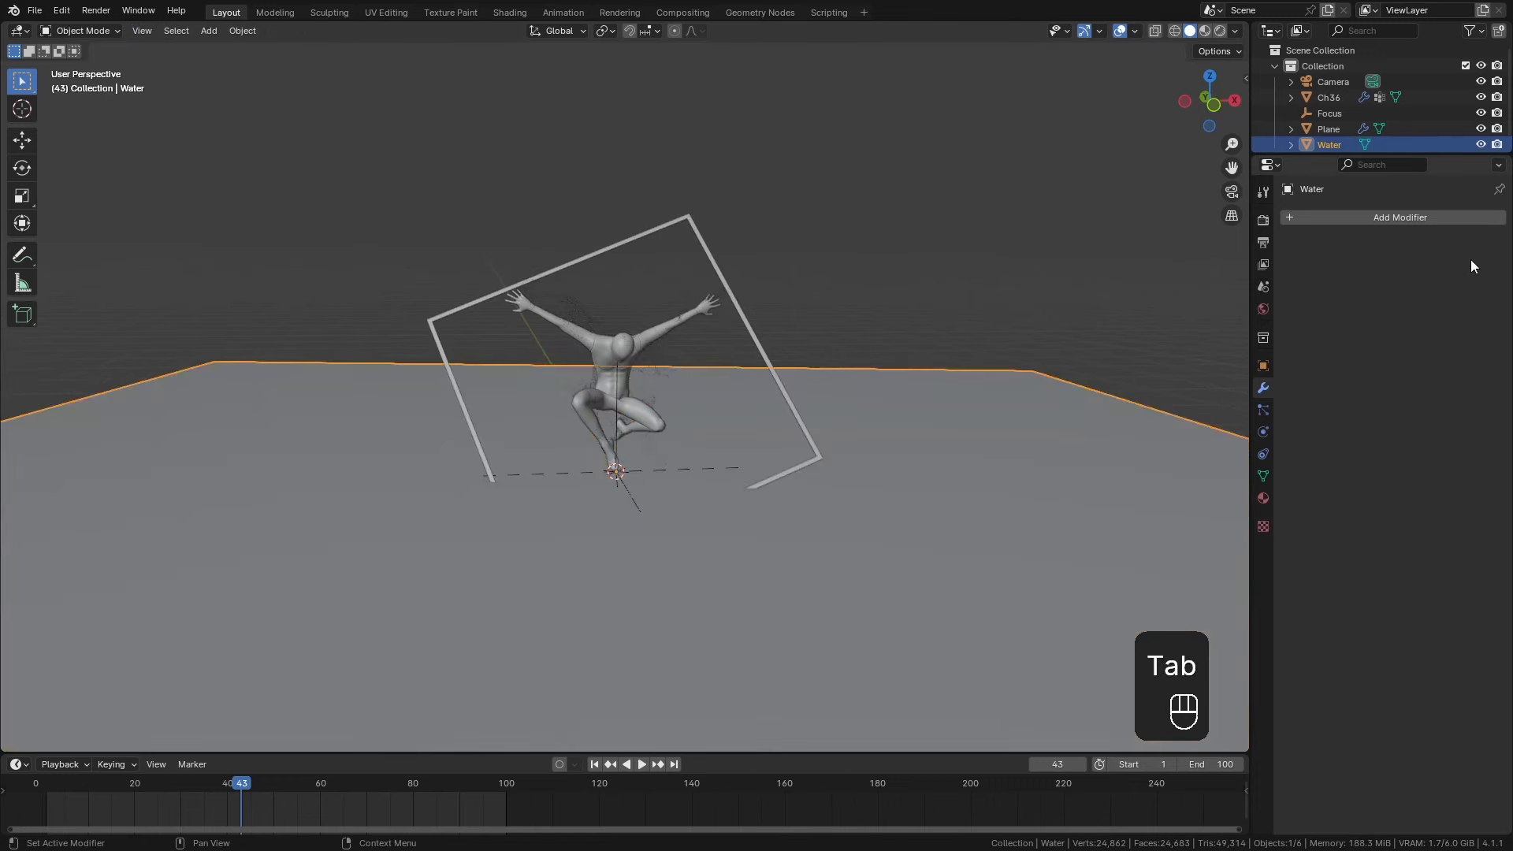
Add a Wave modifier to the water floor with width 0.47 m and narrowness 1.2 m.
left_click(1421, 220)
mouse_move(1348, 247)
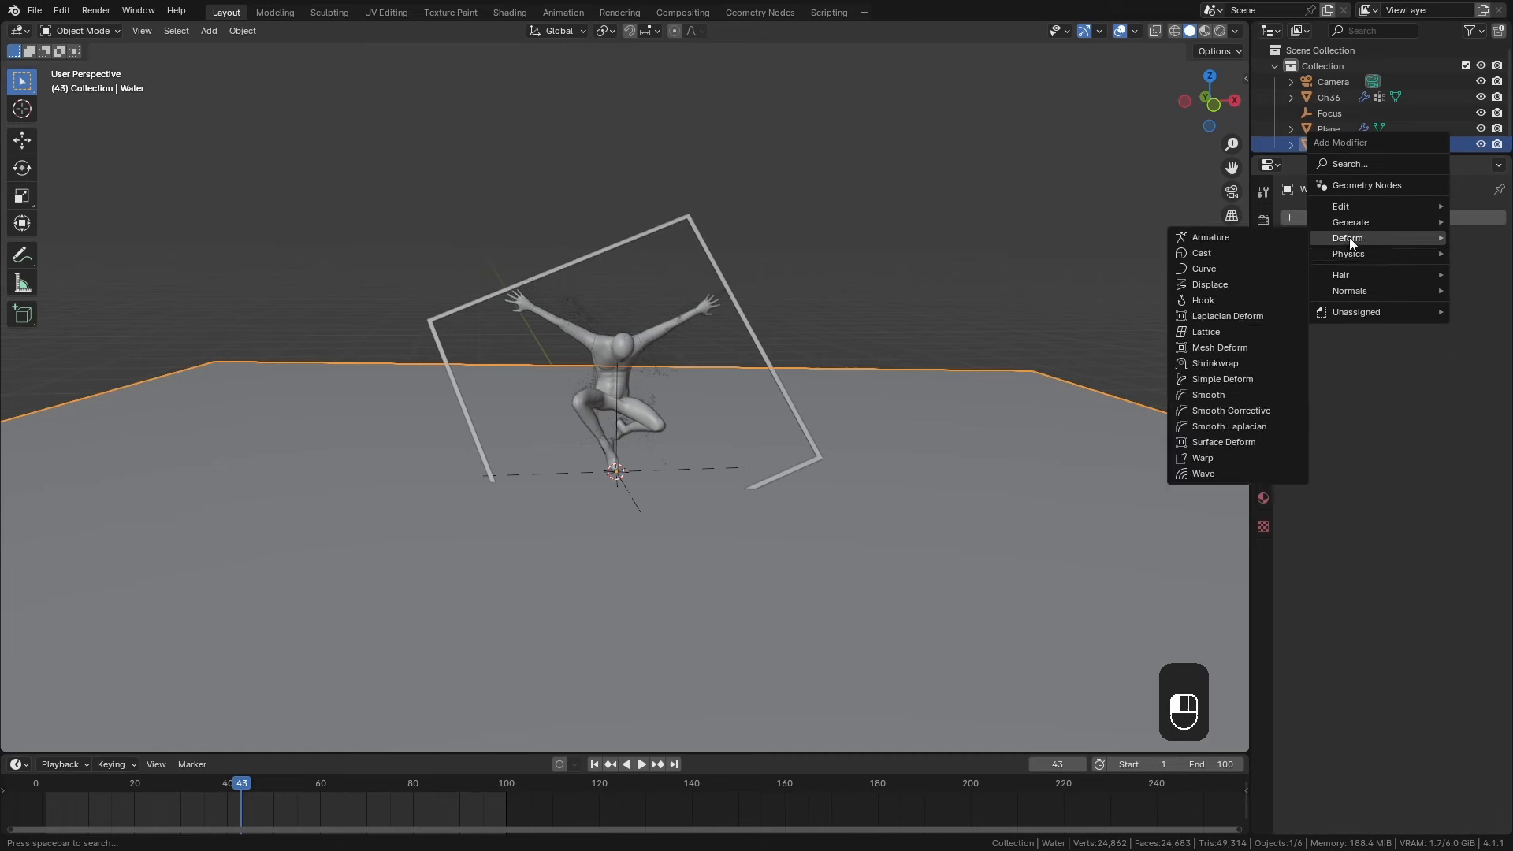
left_click(1206, 476)
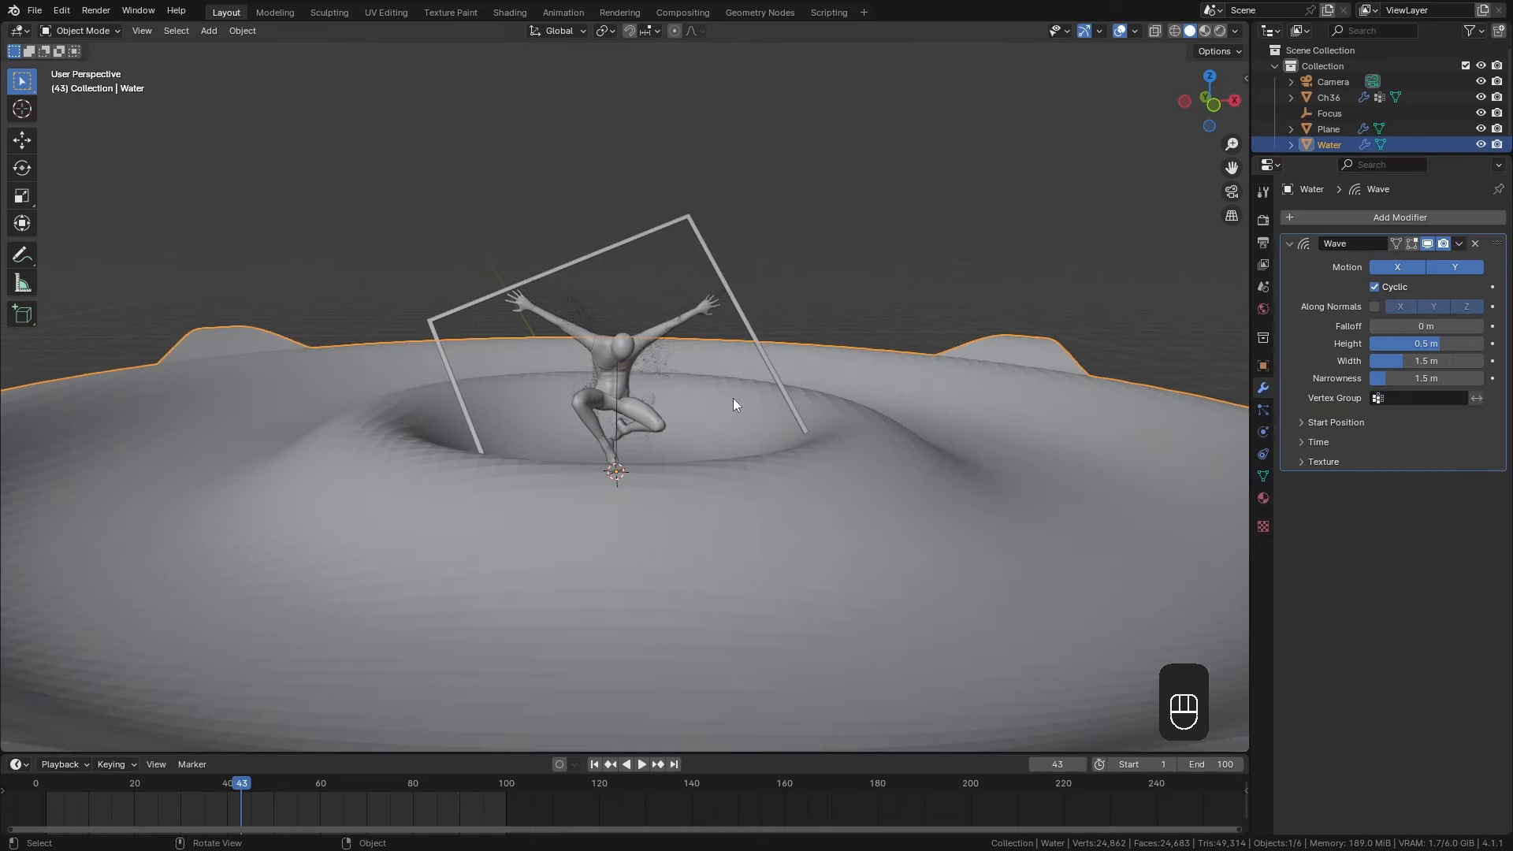
middle_click_drag(733, 399, 791, 334)
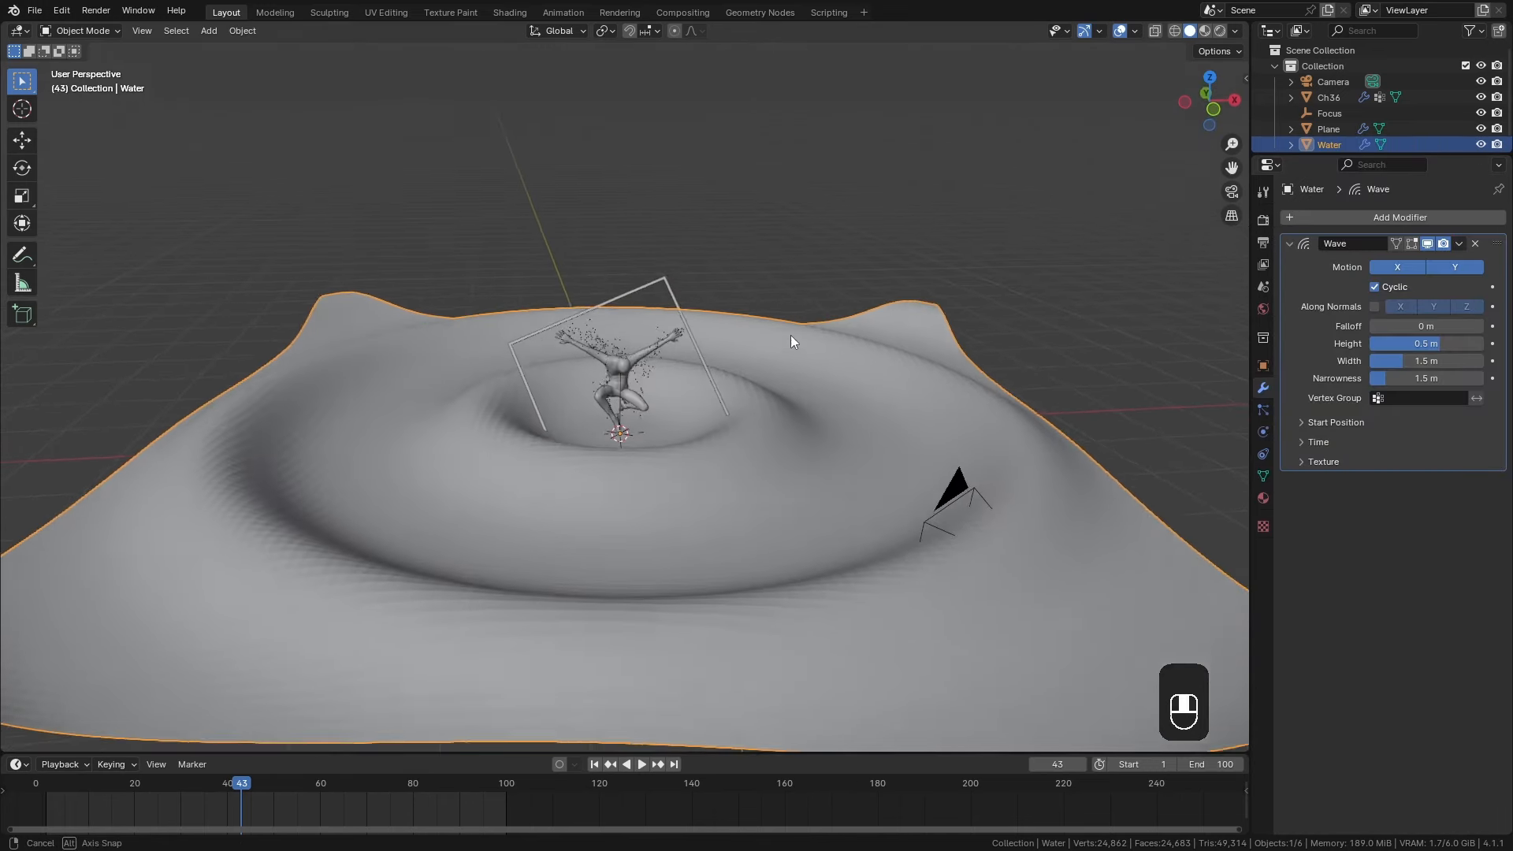
mouse_move(1424, 364)
left_mouse_down()
mouse_move(1394, 364)
mouse_move(1414, 364)
mouse_move(1408, 381)
left_mouse_up()
Set the Wave modifier's start position object to Focus and play the animation from the first frame to preview the ripples.
left_click(1327, 424)
middle_click_drag(851, 496, 712, 498)
left_click(1415, 445)
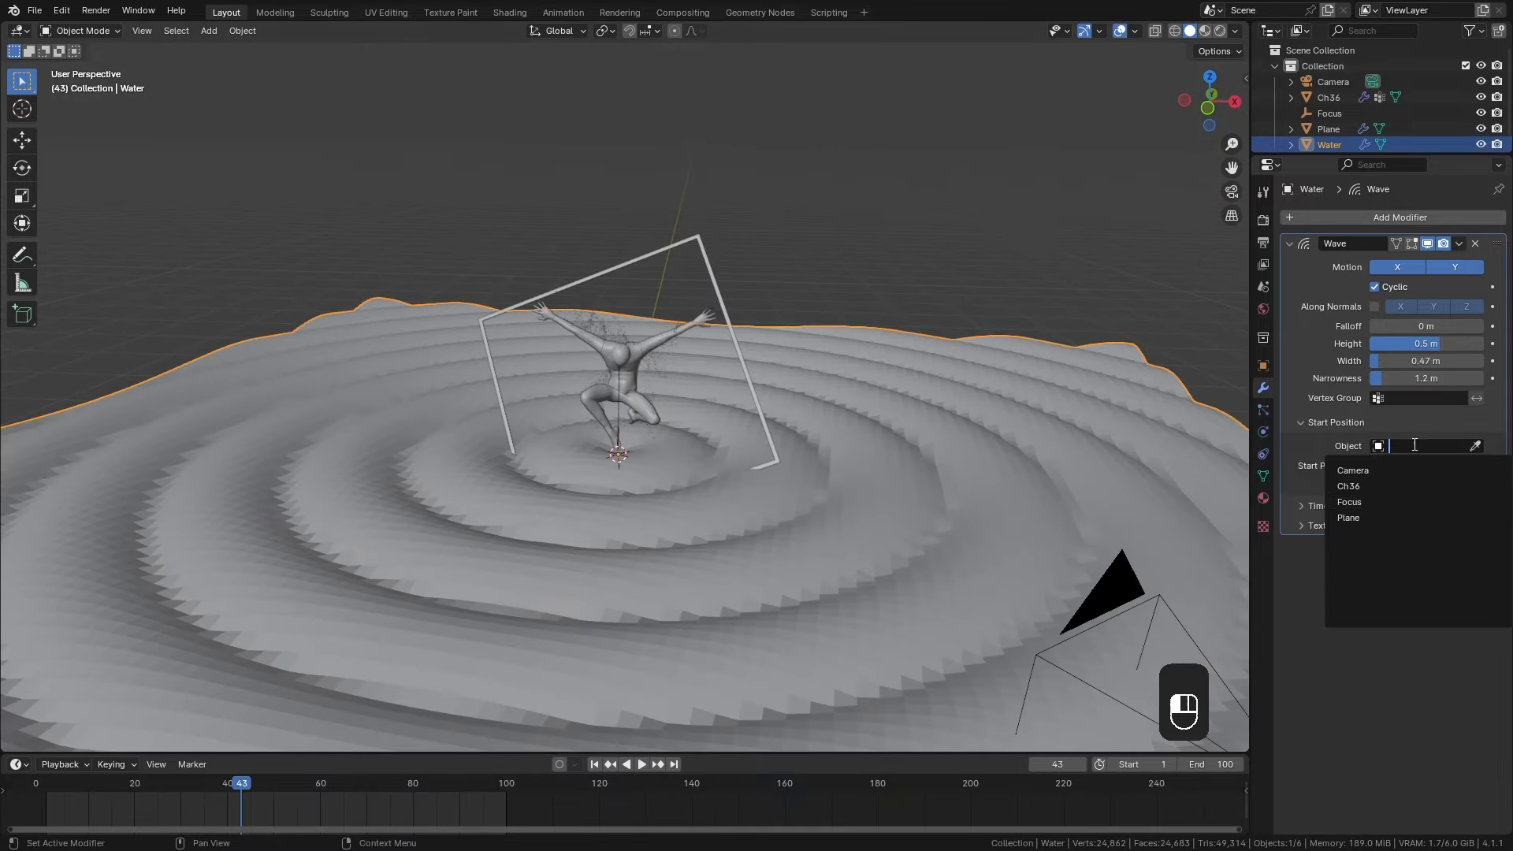
left_click(1349, 502)
key("shift+Left")
key("space")
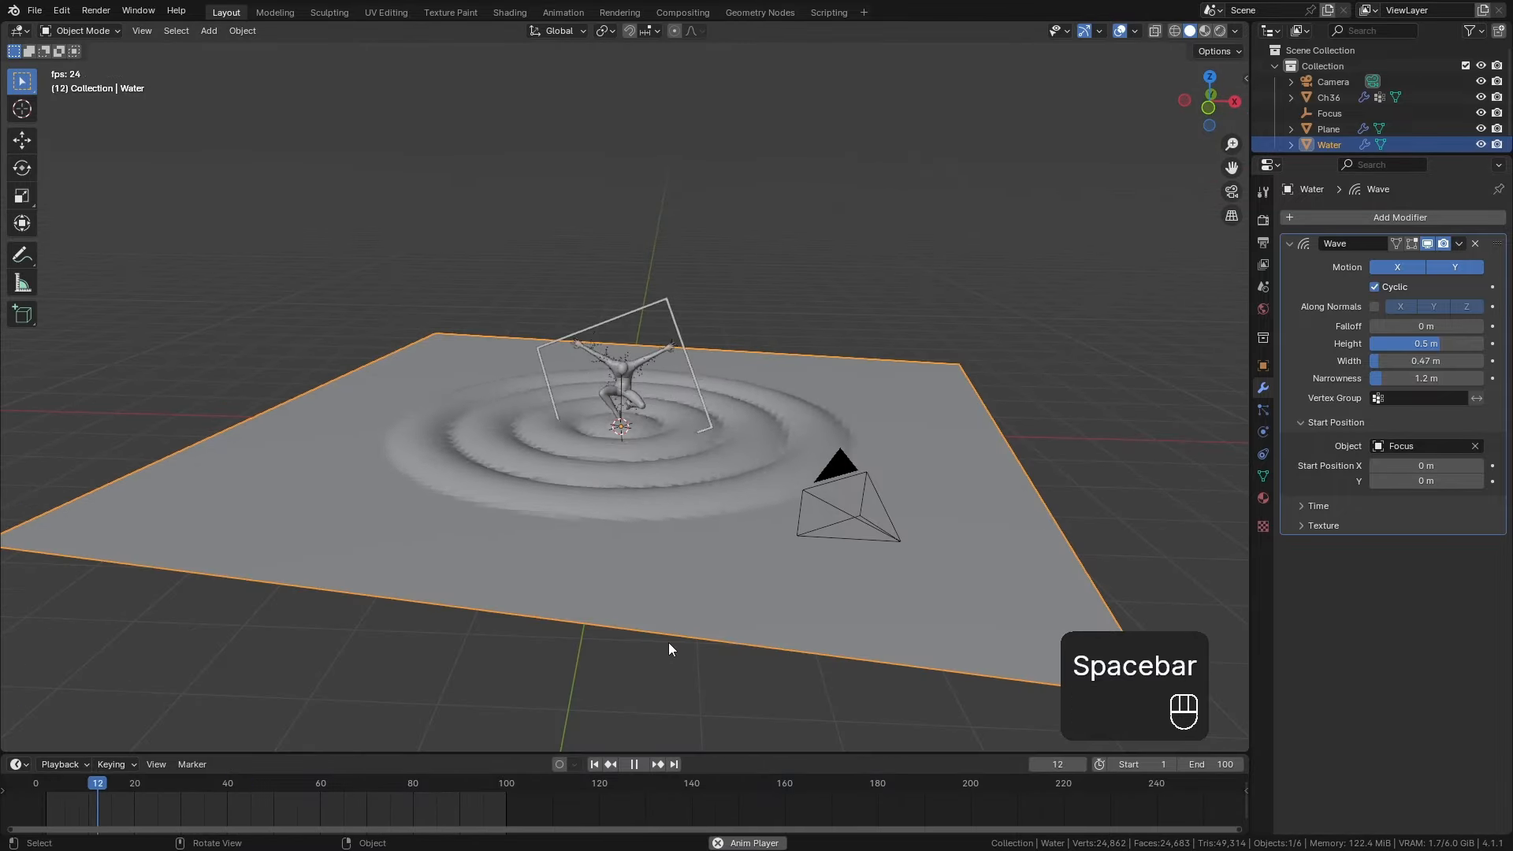
key("space")
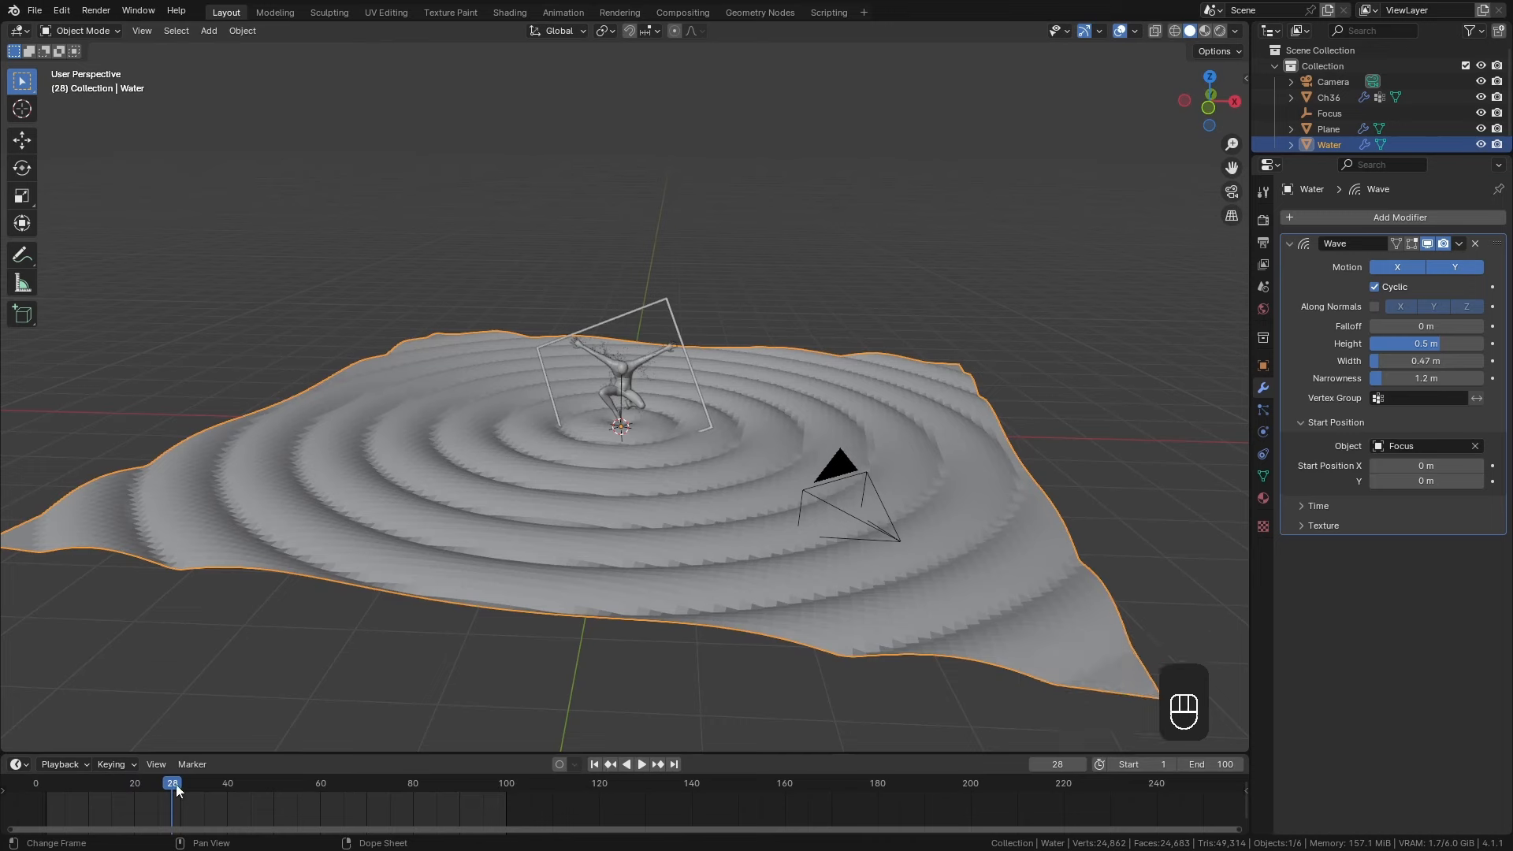
left_click_drag(174, 788, 204, 788)
Set the Wave modifier's speed to 0.06, falloff to 4.3 m and width to 0.24 m.
left_click(1319, 506)
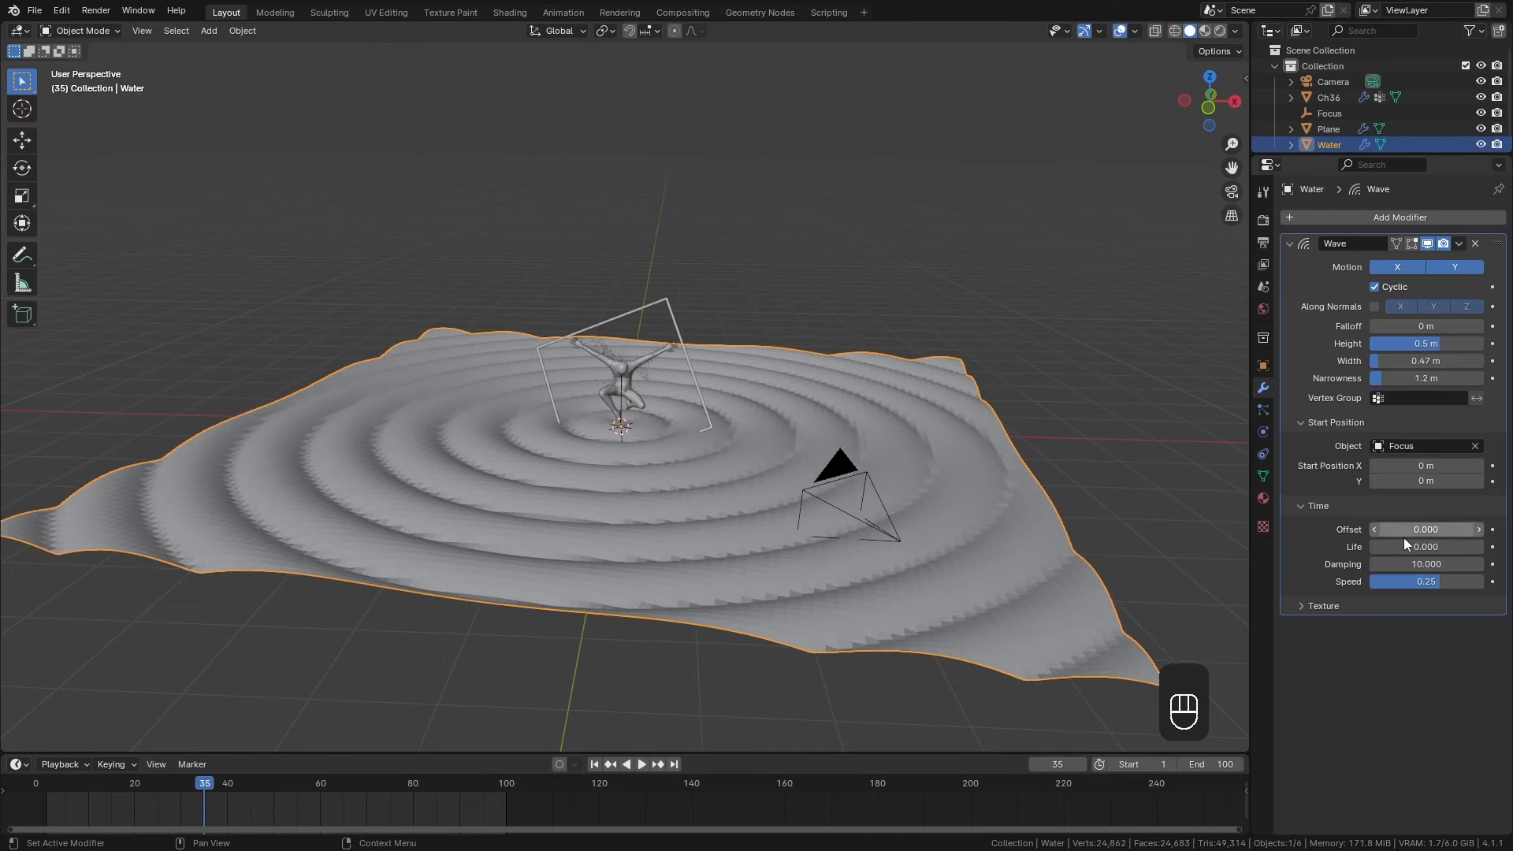
left_click_drag(1437, 582, 1387, 582)
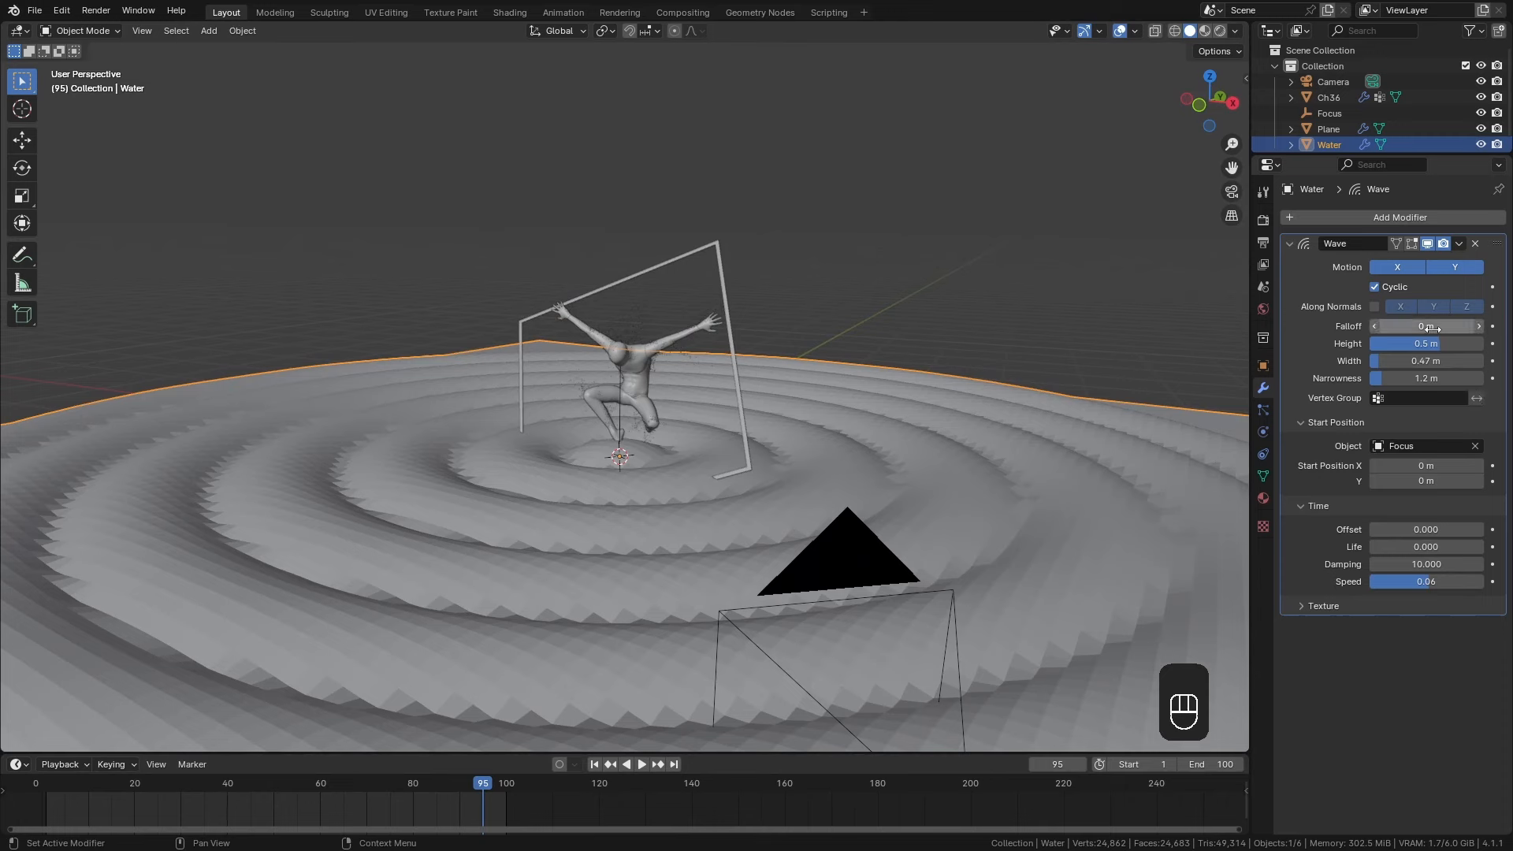
left_click_drag(1426, 327, 1436, 326)
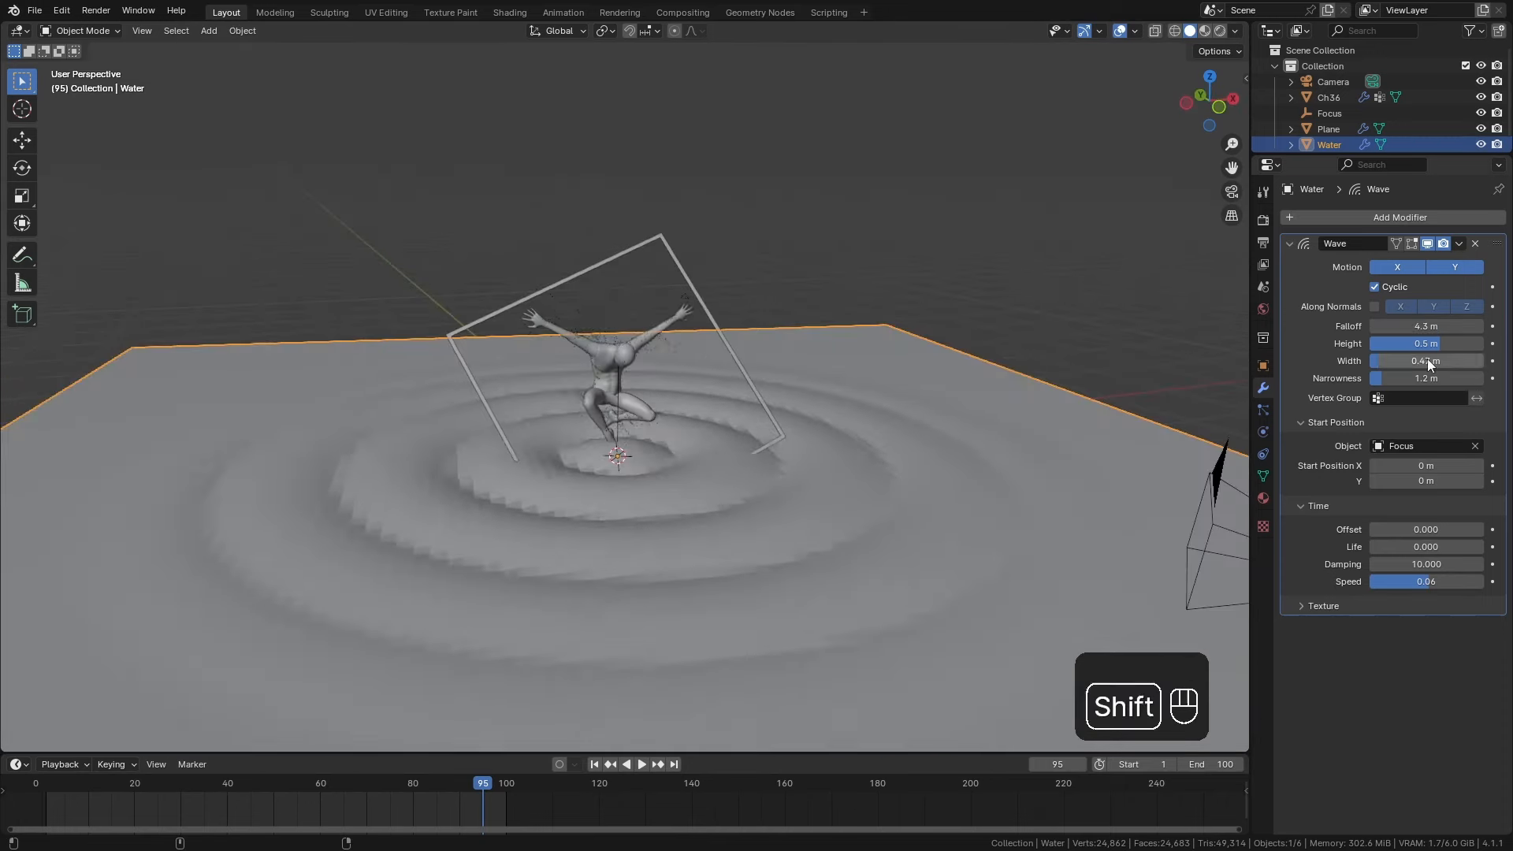
left_click_drag(1426, 361, 1402, 360, "shift")
Apply smooth shading to the rippled water floor.
right_click(873, 396)
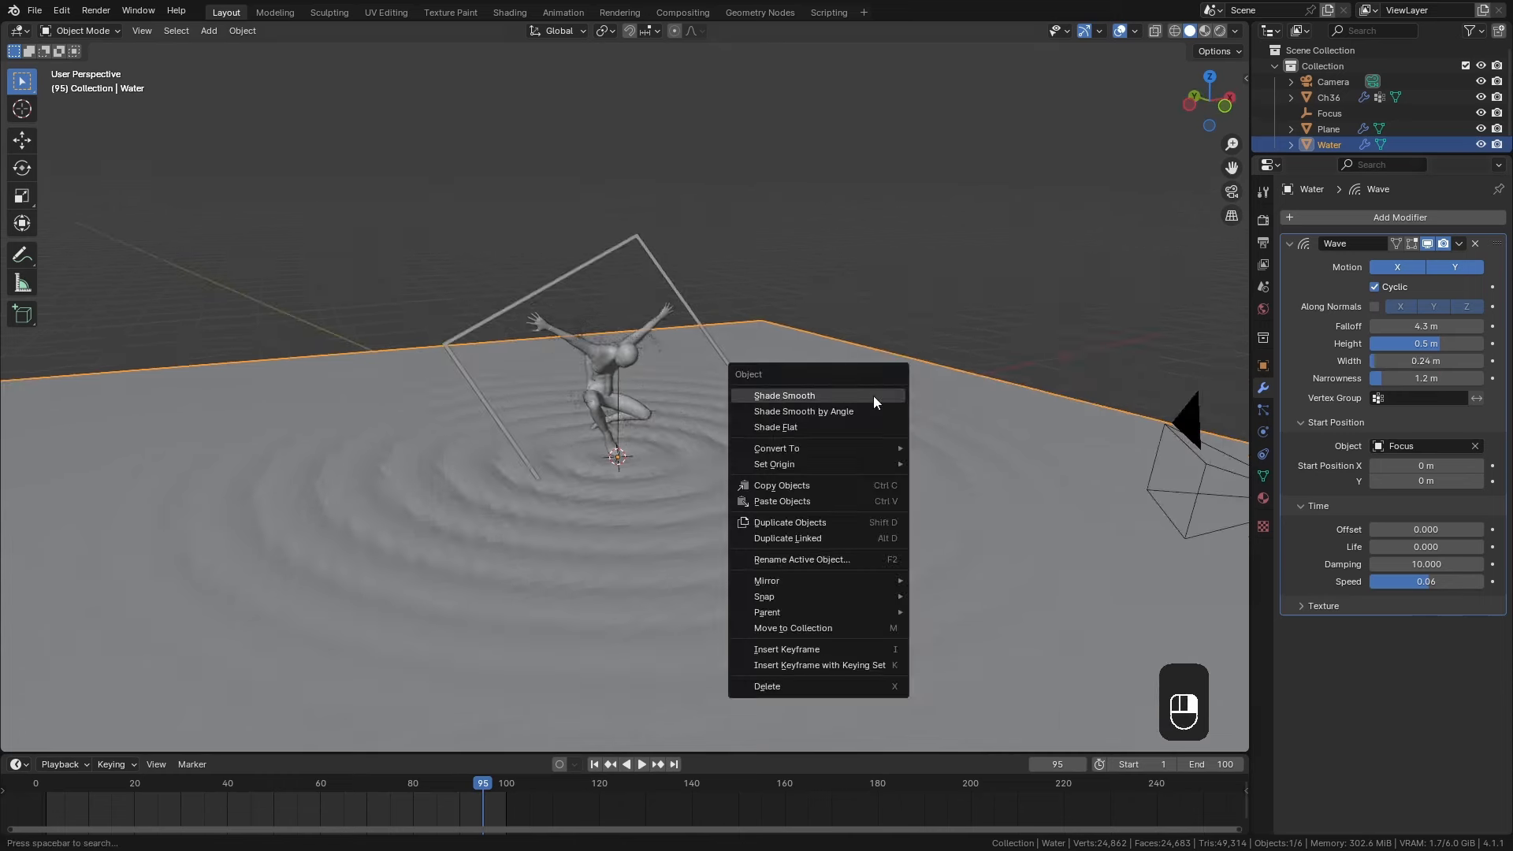
left_click(858, 396)
mouse_move(857, 429)
middle_mouse_down()
mouse_move(855, 448)
mouse_move(882, 441)
middle_mouse_up()
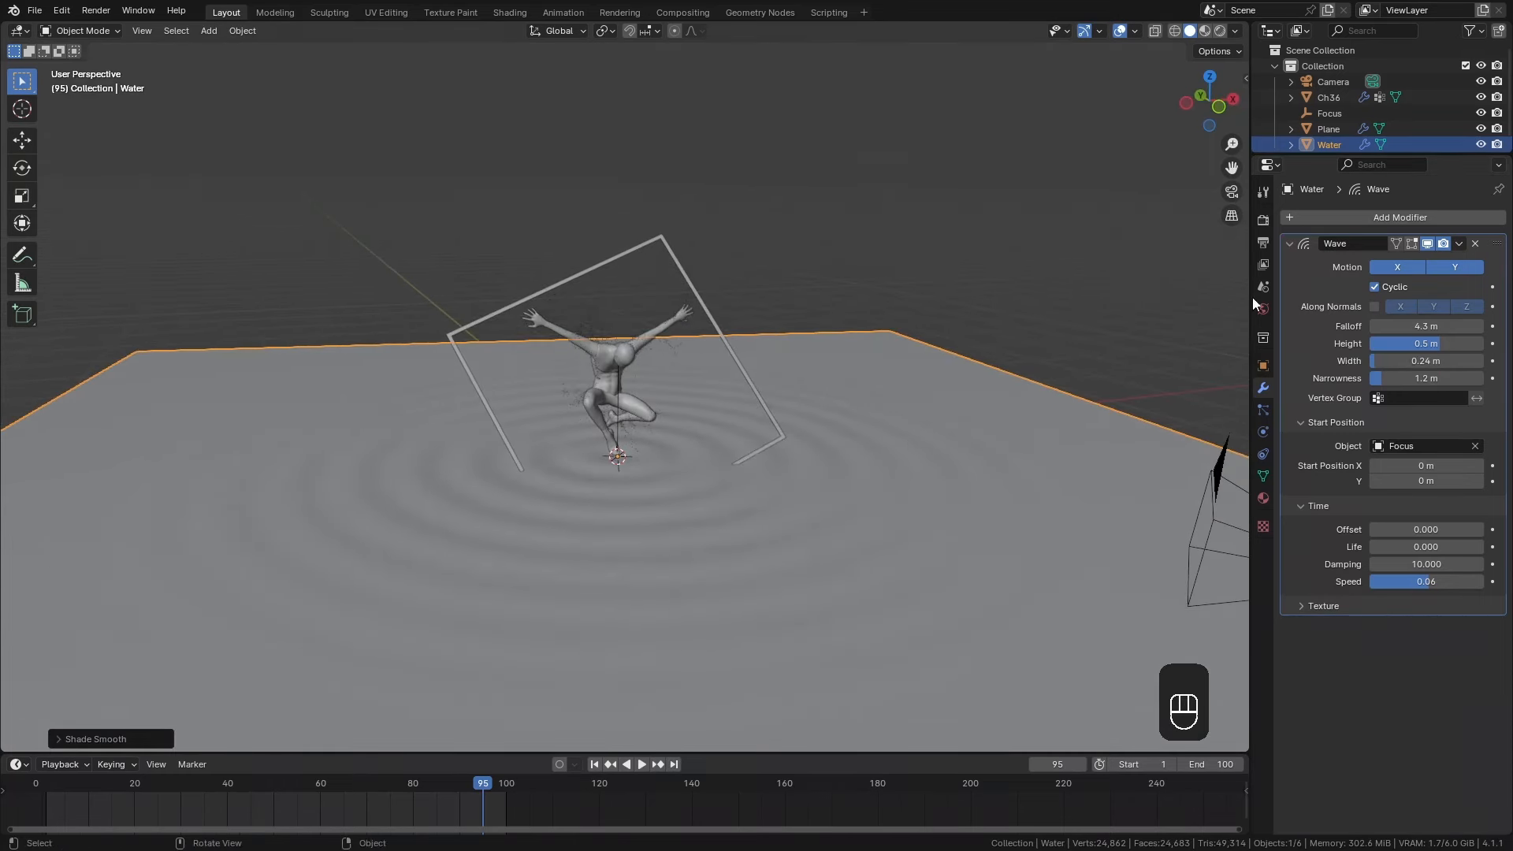
Add a Subdivision Surface modifier to the water floor, place it above the Wave modifier and set its viewport levels to 2.
left_click(1359, 217)
mouse_move(1300, 198)
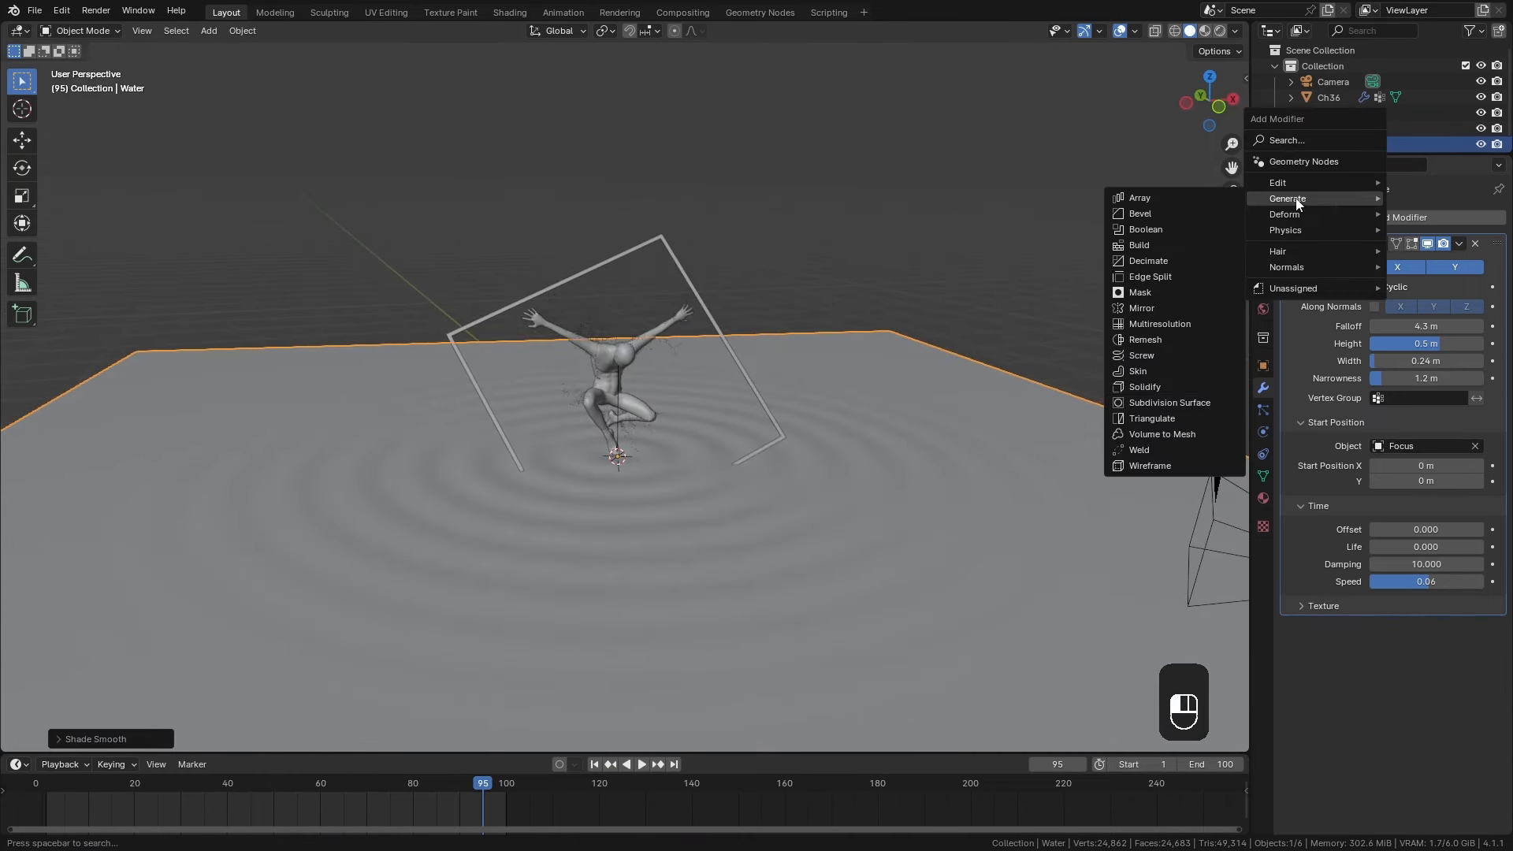
left_click(1140, 402)
left_click_drag(1473, 629, 1476, 245)
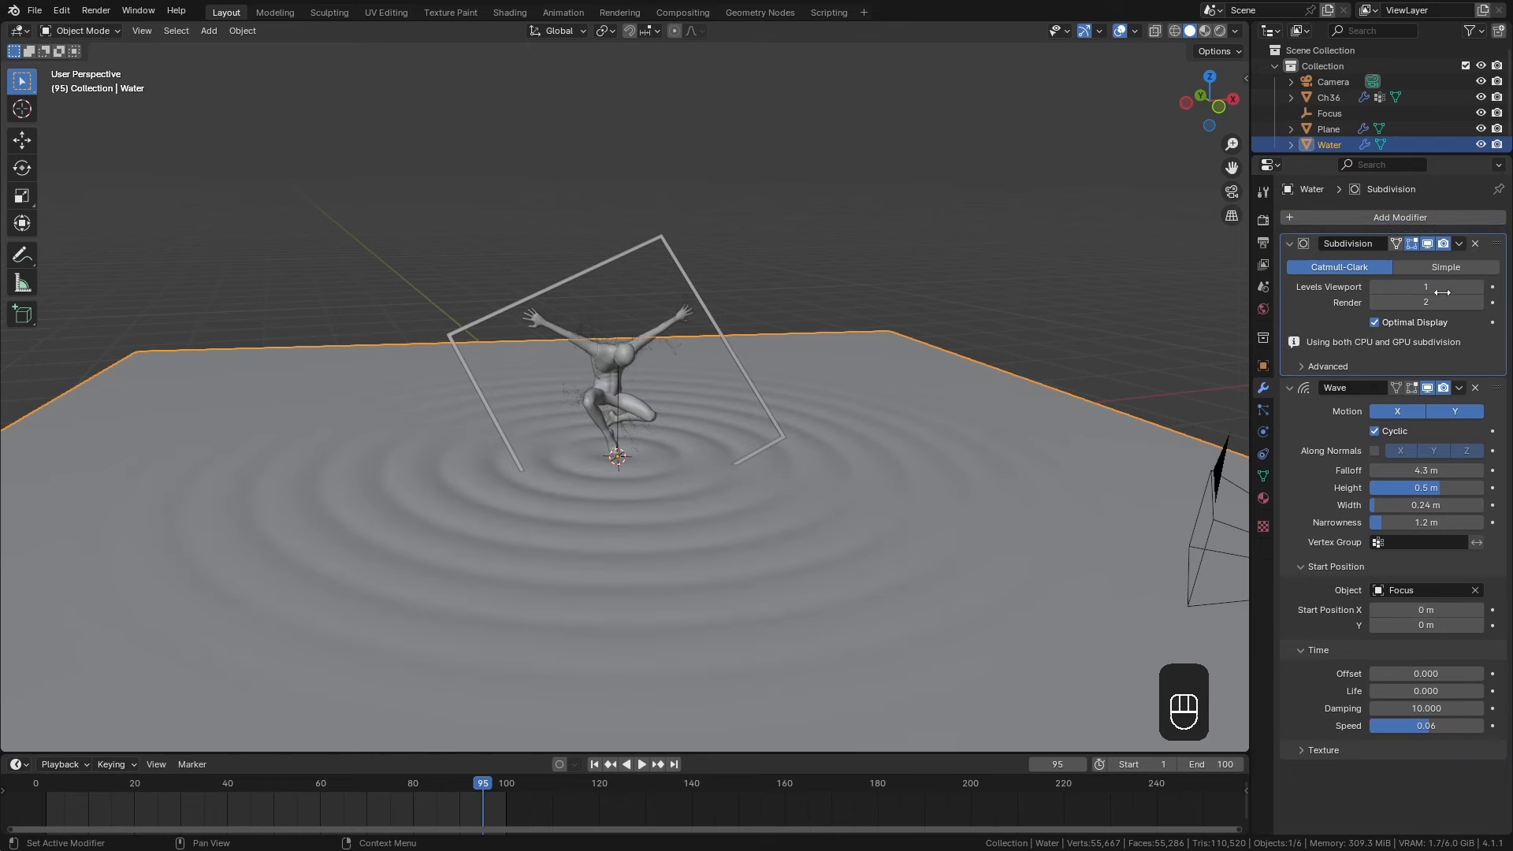
left_click(1479, 287)
Set the Wave modifier's height to 0.089 m, width to 0.18 m and narrowness to 1.4 m, judging the ripples in the rendered camera view.
mouse_move(1434, 502)
left_mouse_down()
mouse_move(1428, 468)
mouse_move(1419, 486)
left_mouse_up()
key("KP_0")
key("z")
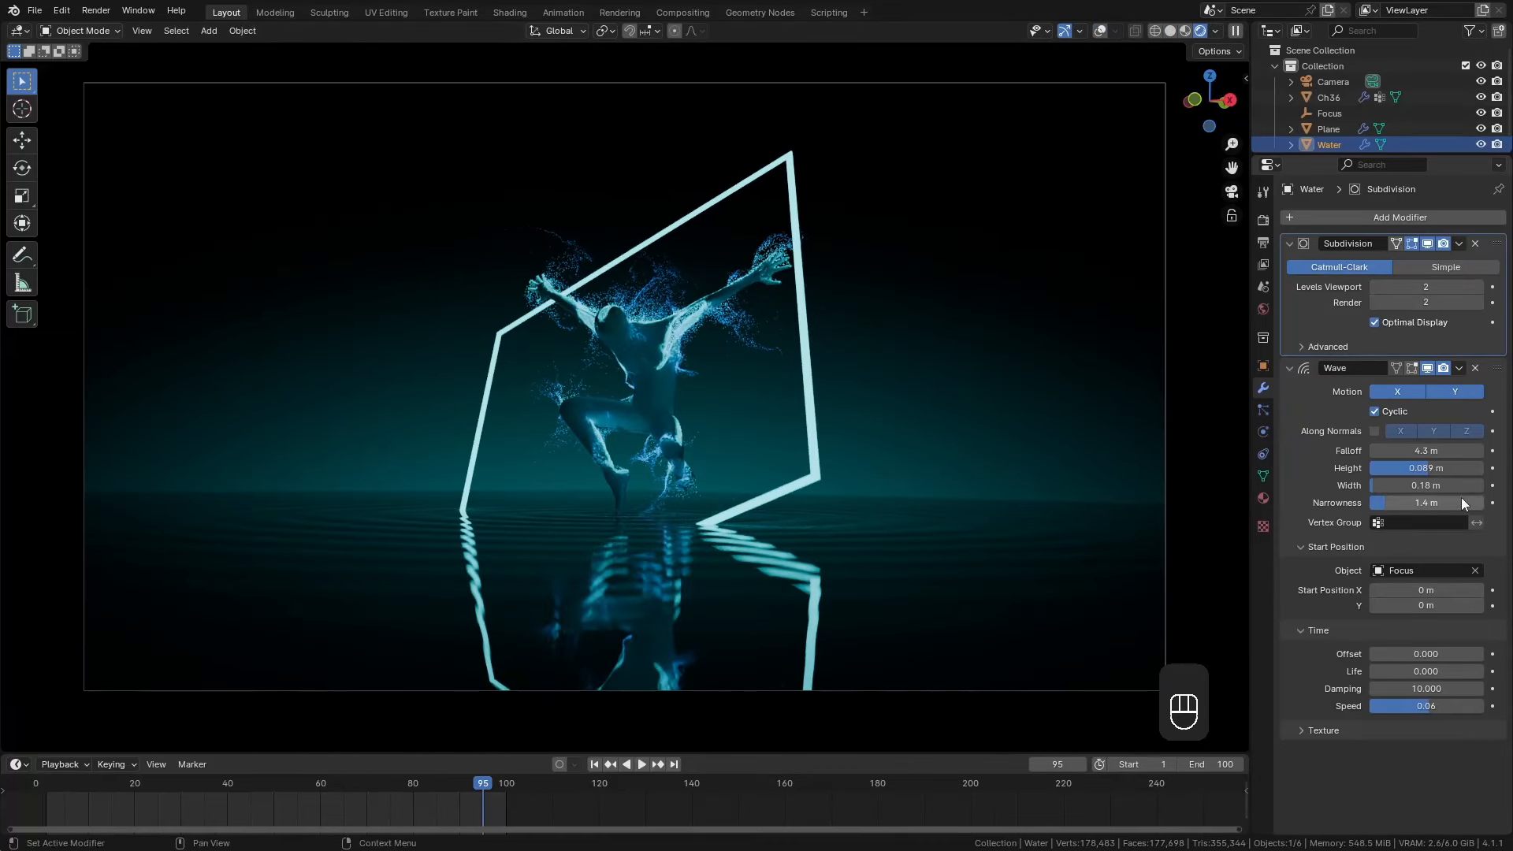
left_click_drag(1447, 451, 1432, 450, "shift")
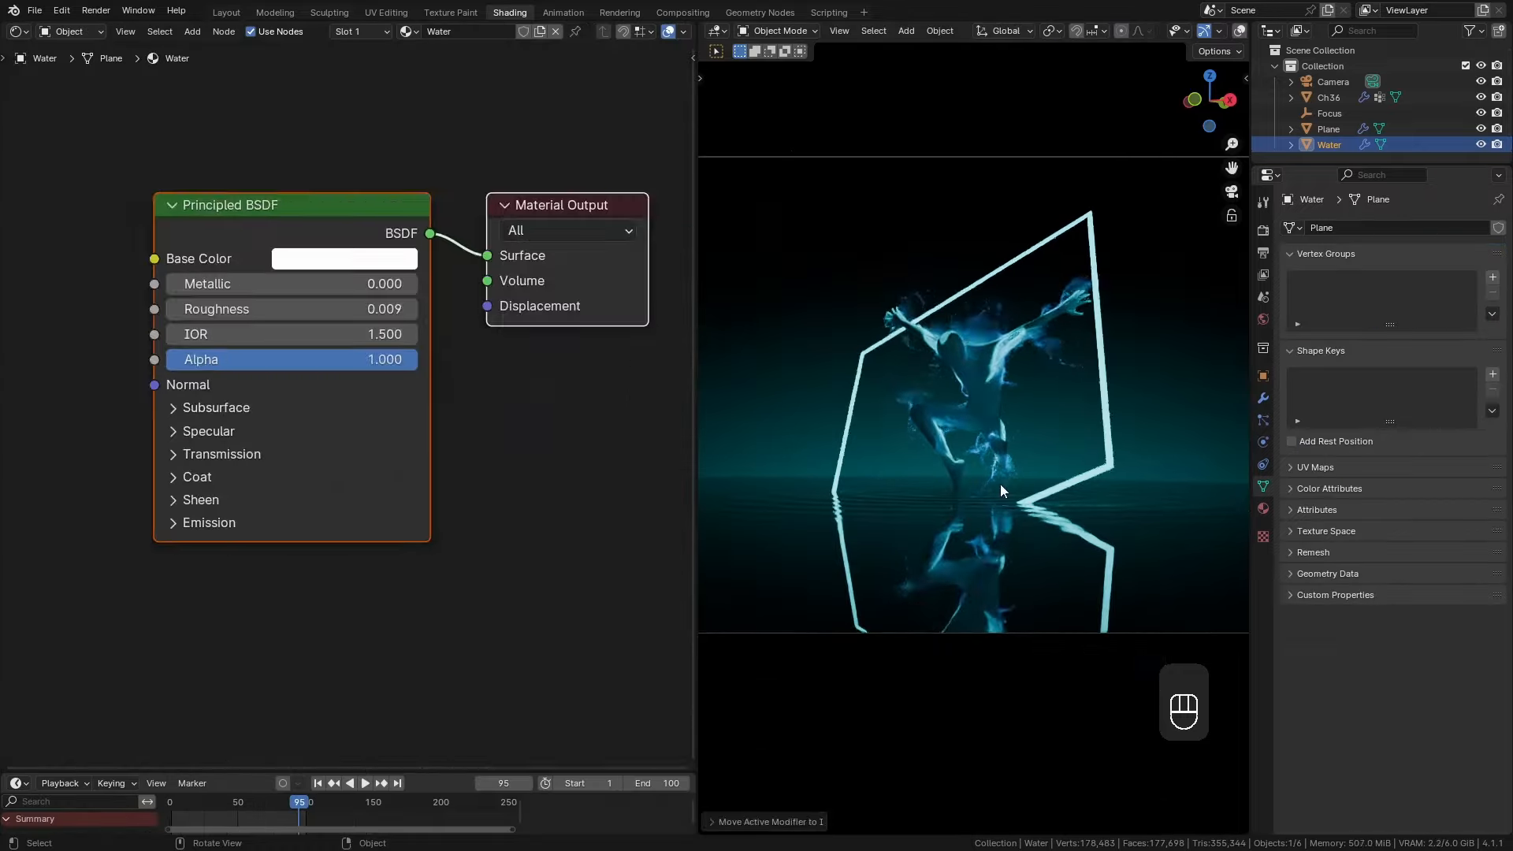
Save the file and try a transmission weight of 1 on the water material.
scroll(402, 439, "up", 2)
key("ctrl+s")
left_click(361, 441)
left_click(373, 472)
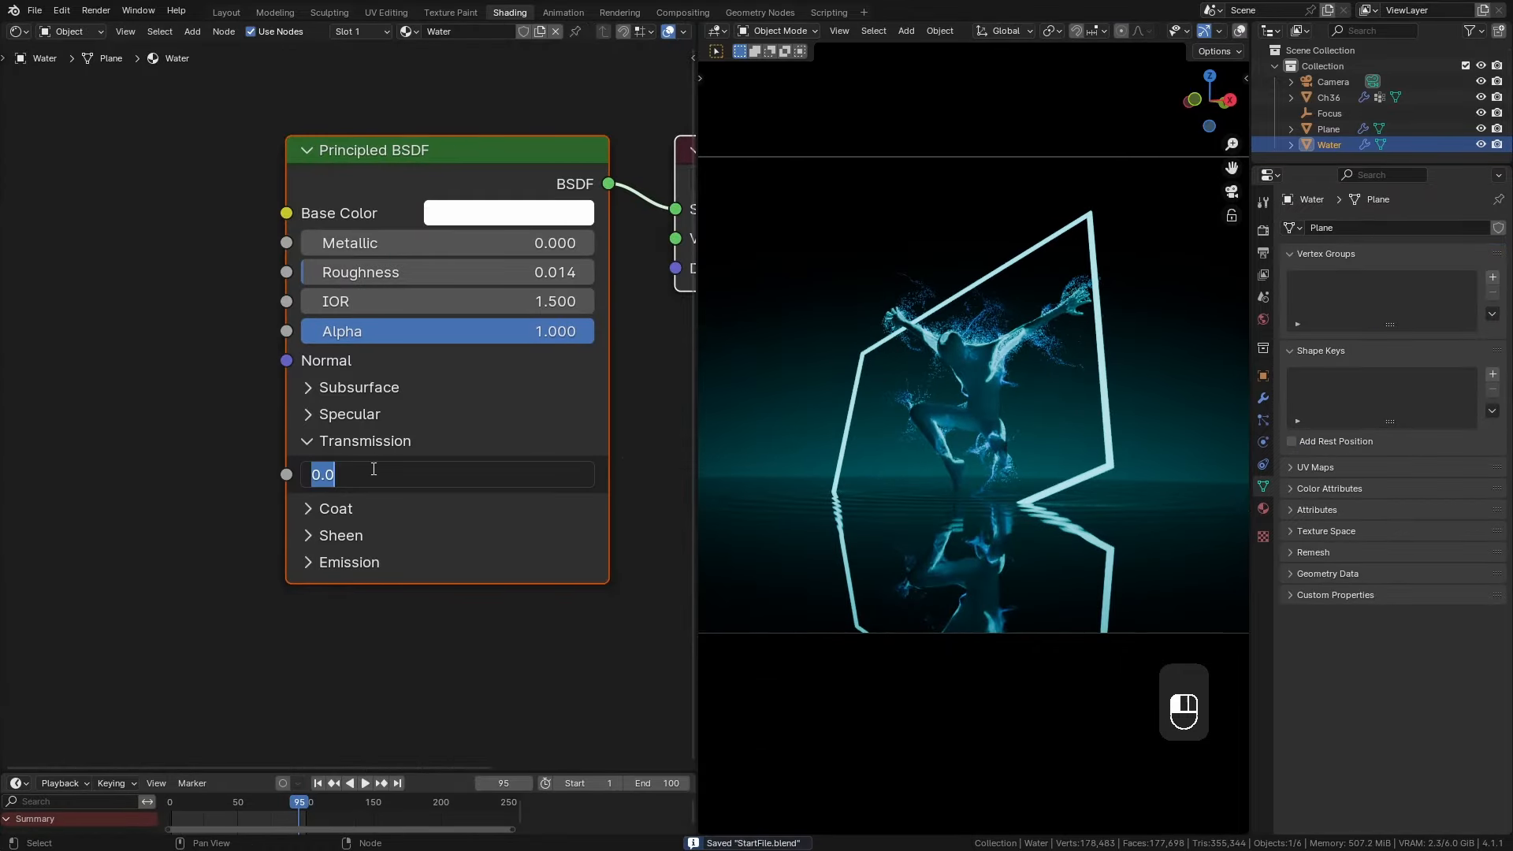
type("1")
key("Return")
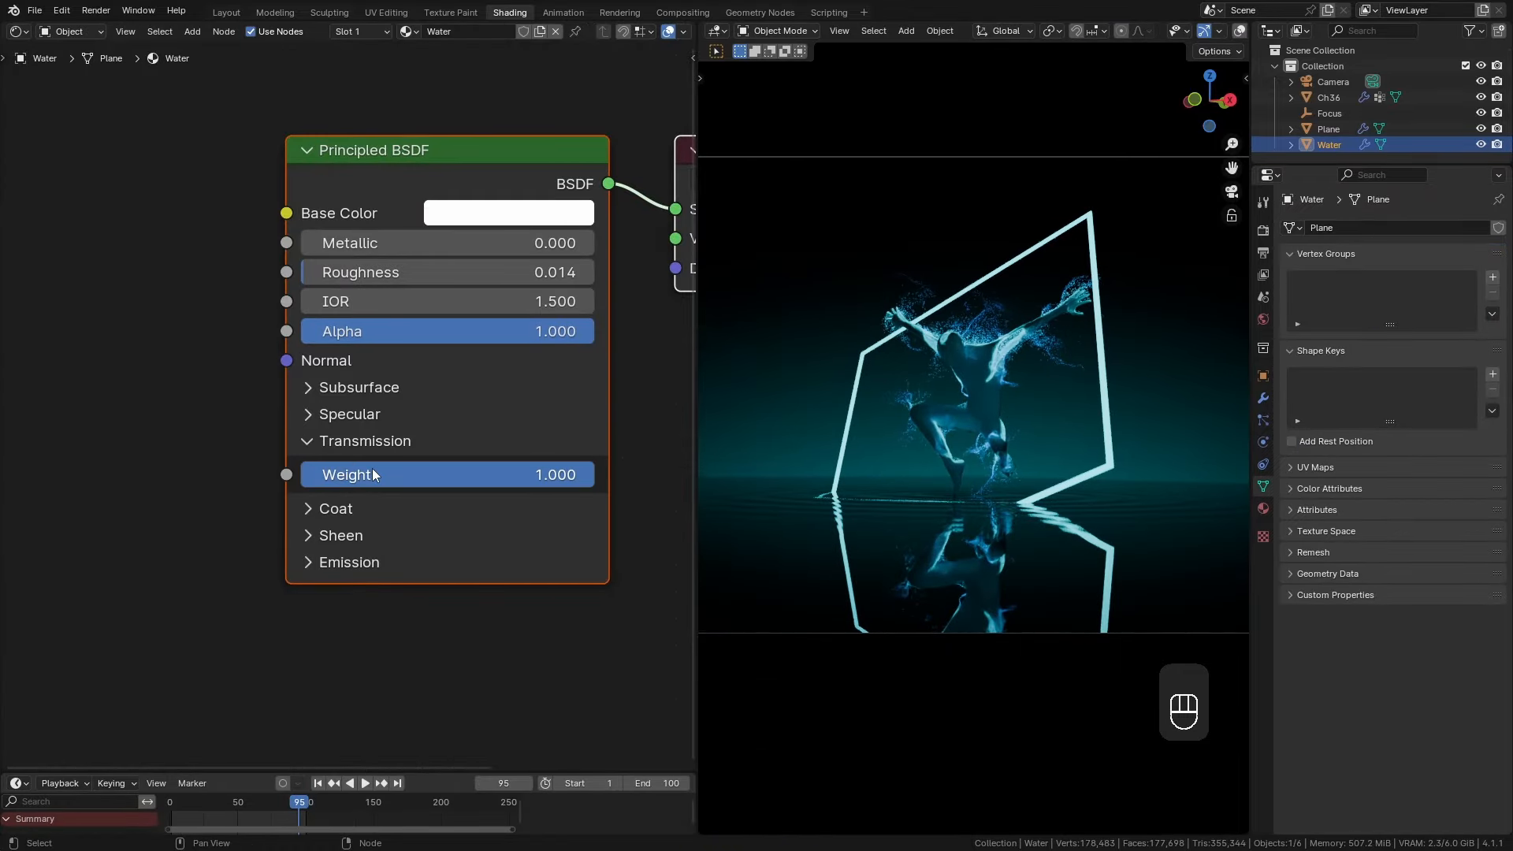
Set the water material's IOR to 1.333 and its transmission weight to 0, and save the file.
left_click(413, 296)
type("1.333")
key("Return")
left_click(460, 474)
type("0")
key("Return")
key("ctrl+s")
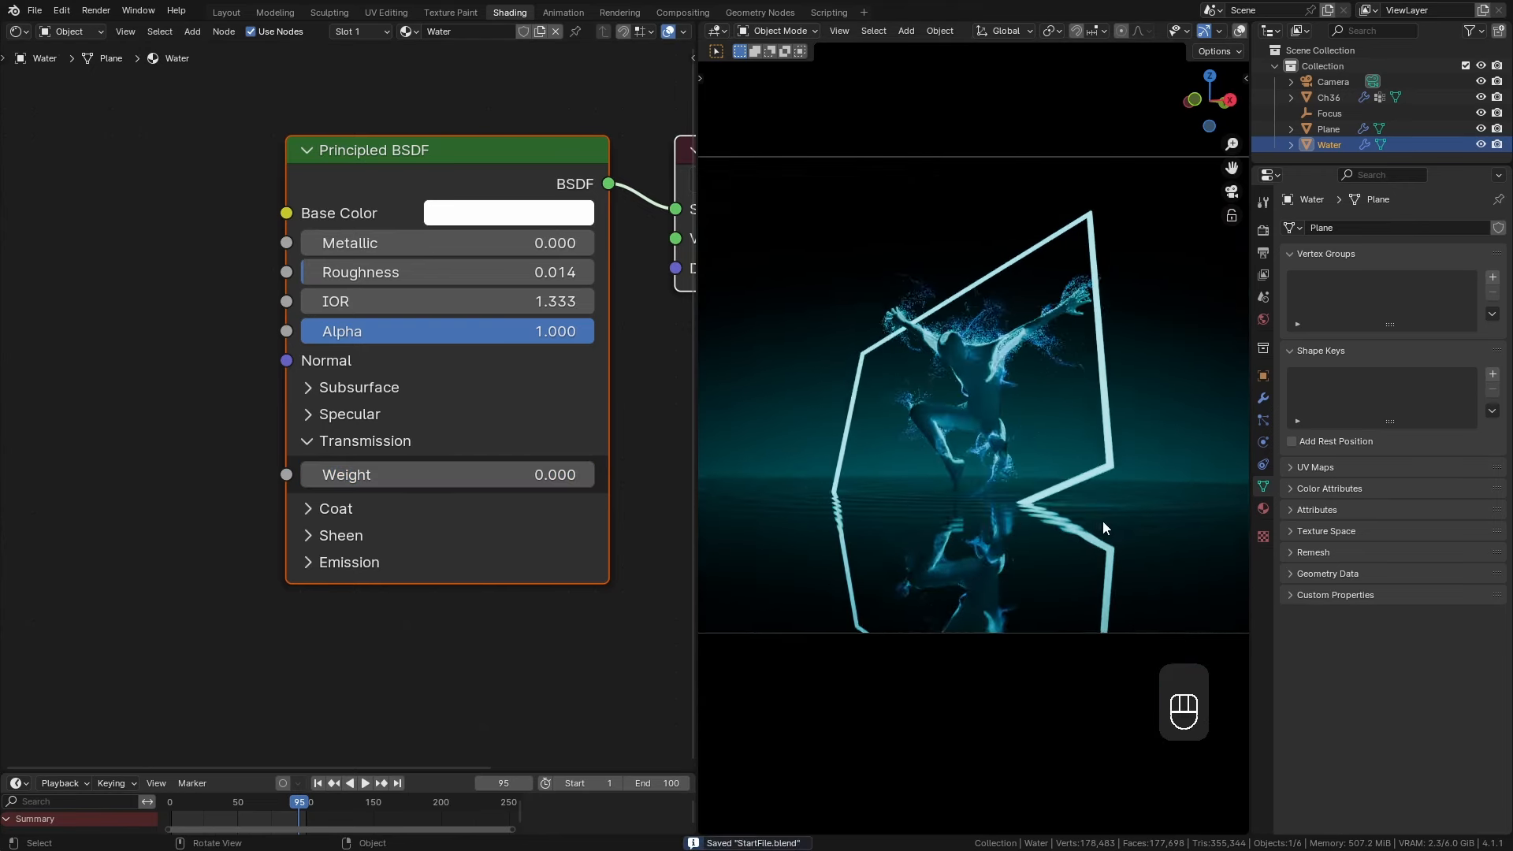
key("ctrl+s")
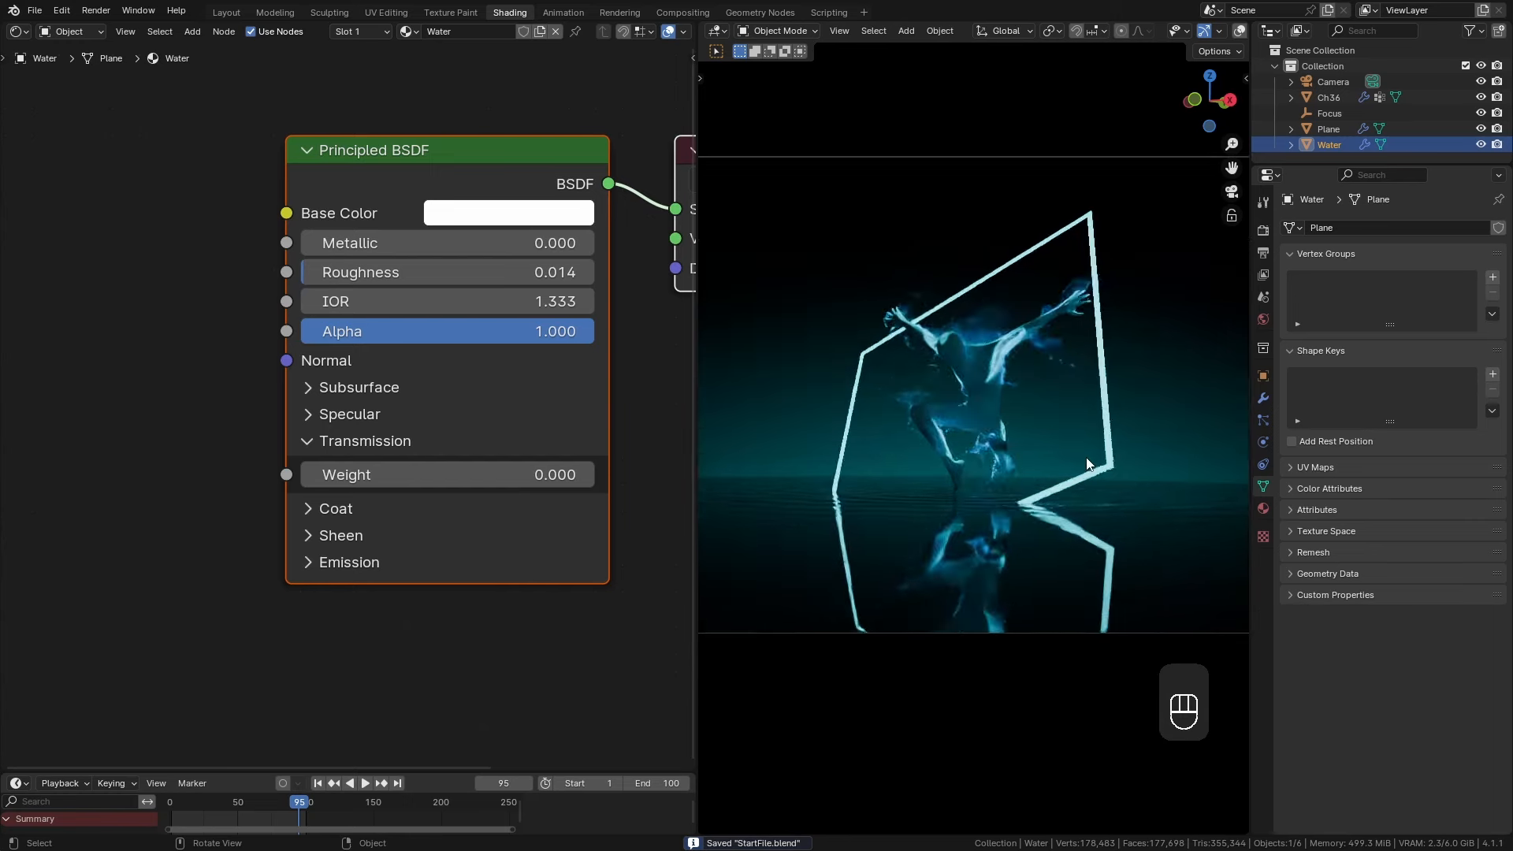
Render the current frame and switch the render result to Slot 2.
key("F12")
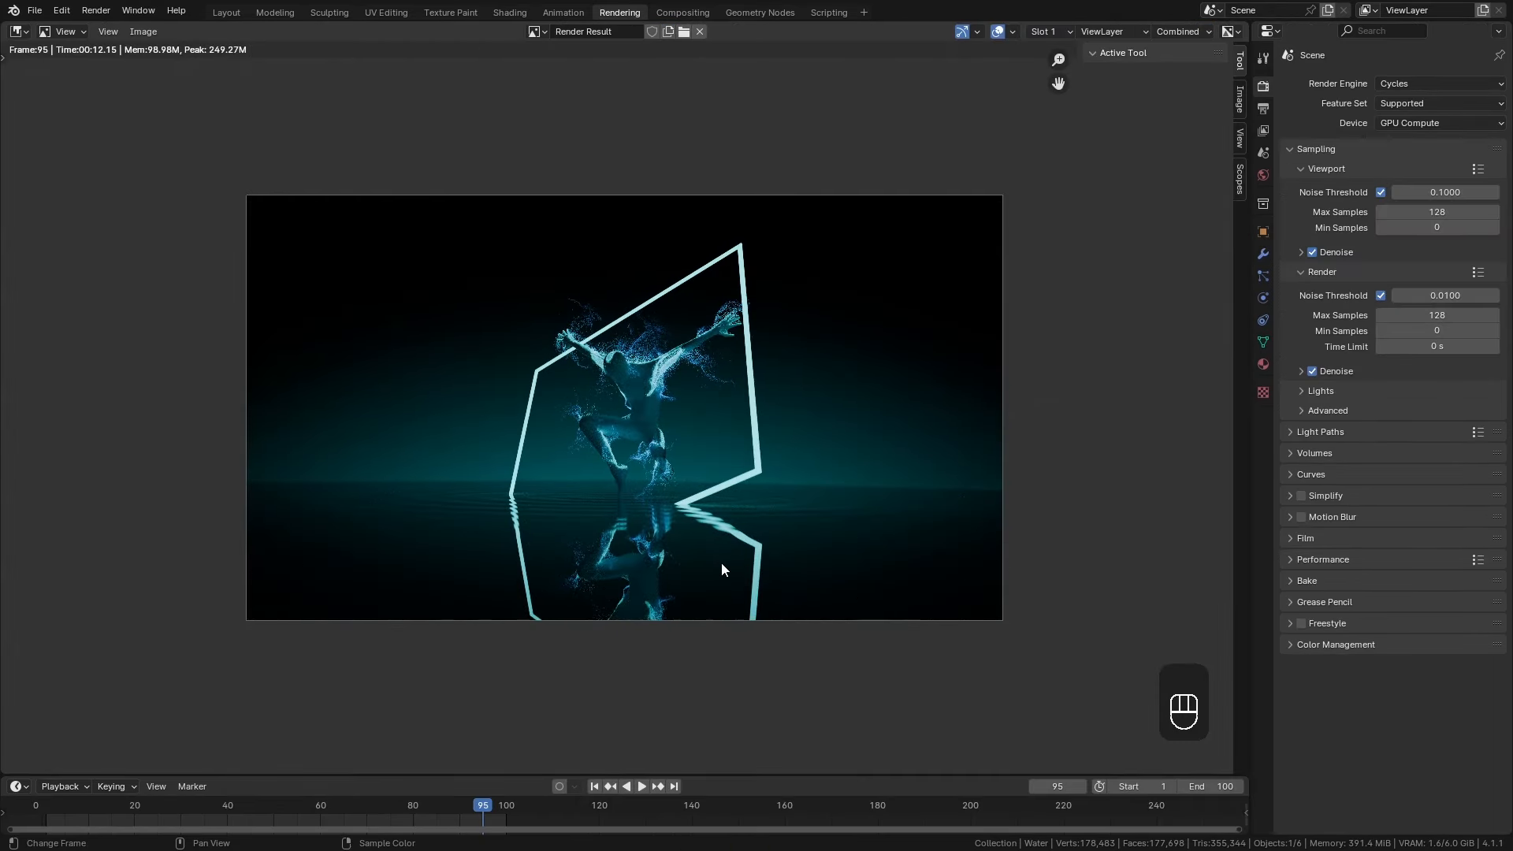
scroll(725, 561, "up", 2)
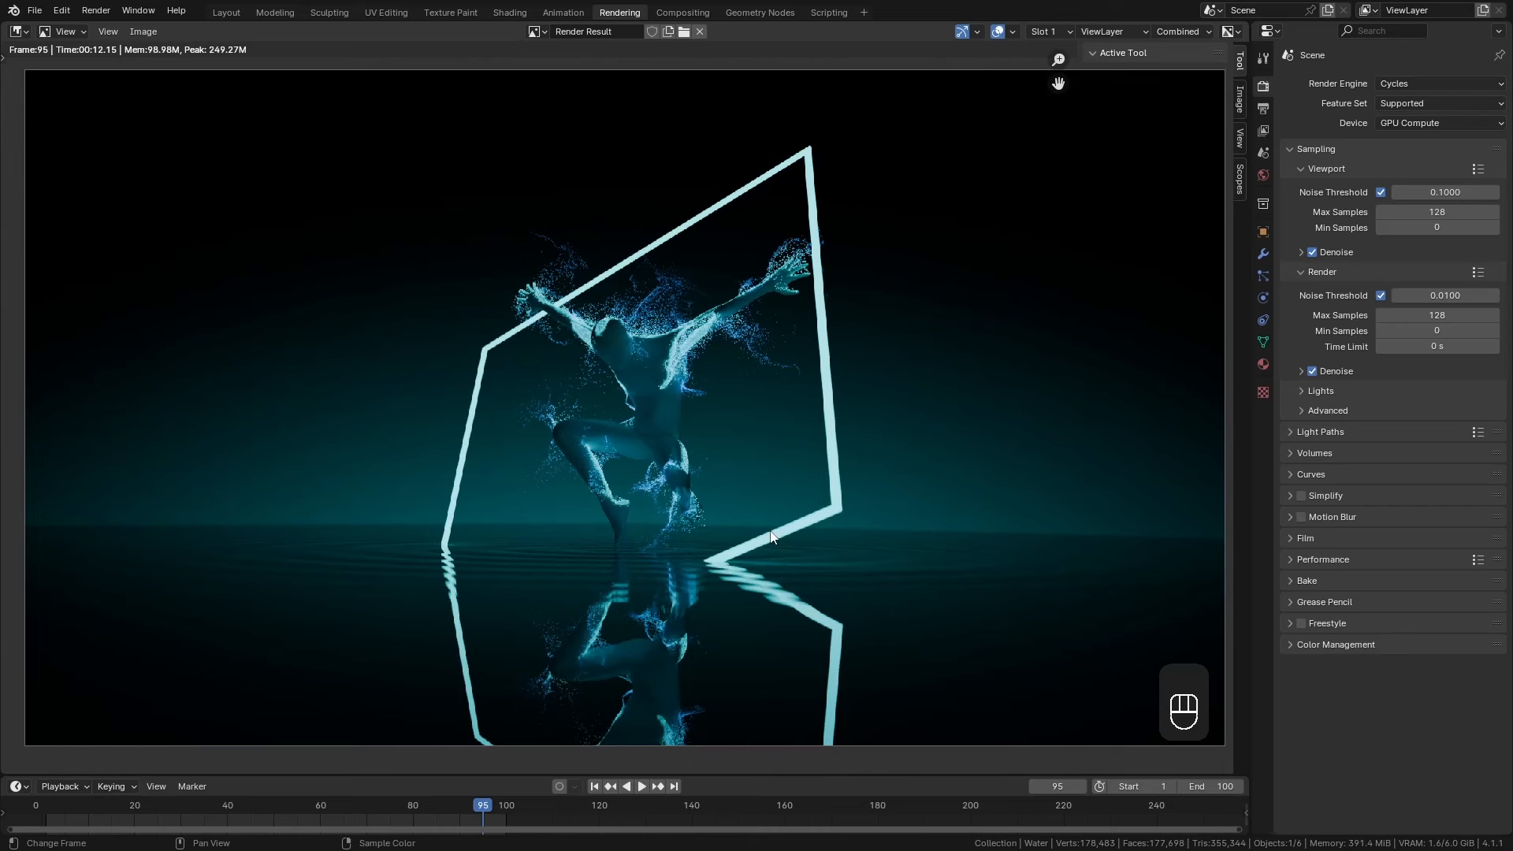
left_click(1053, 32)
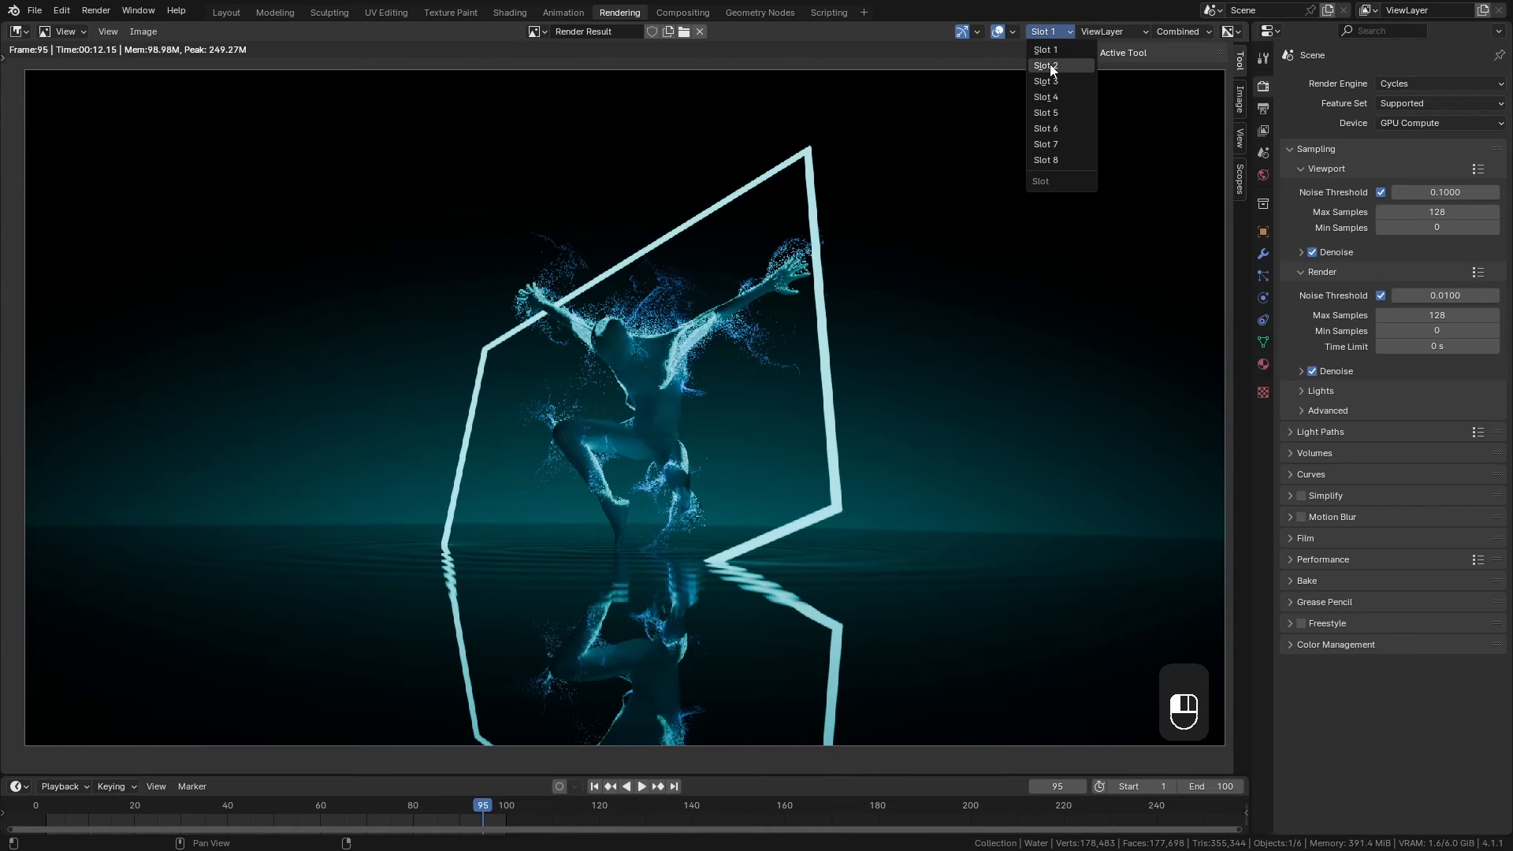
left_click(1048, 66)
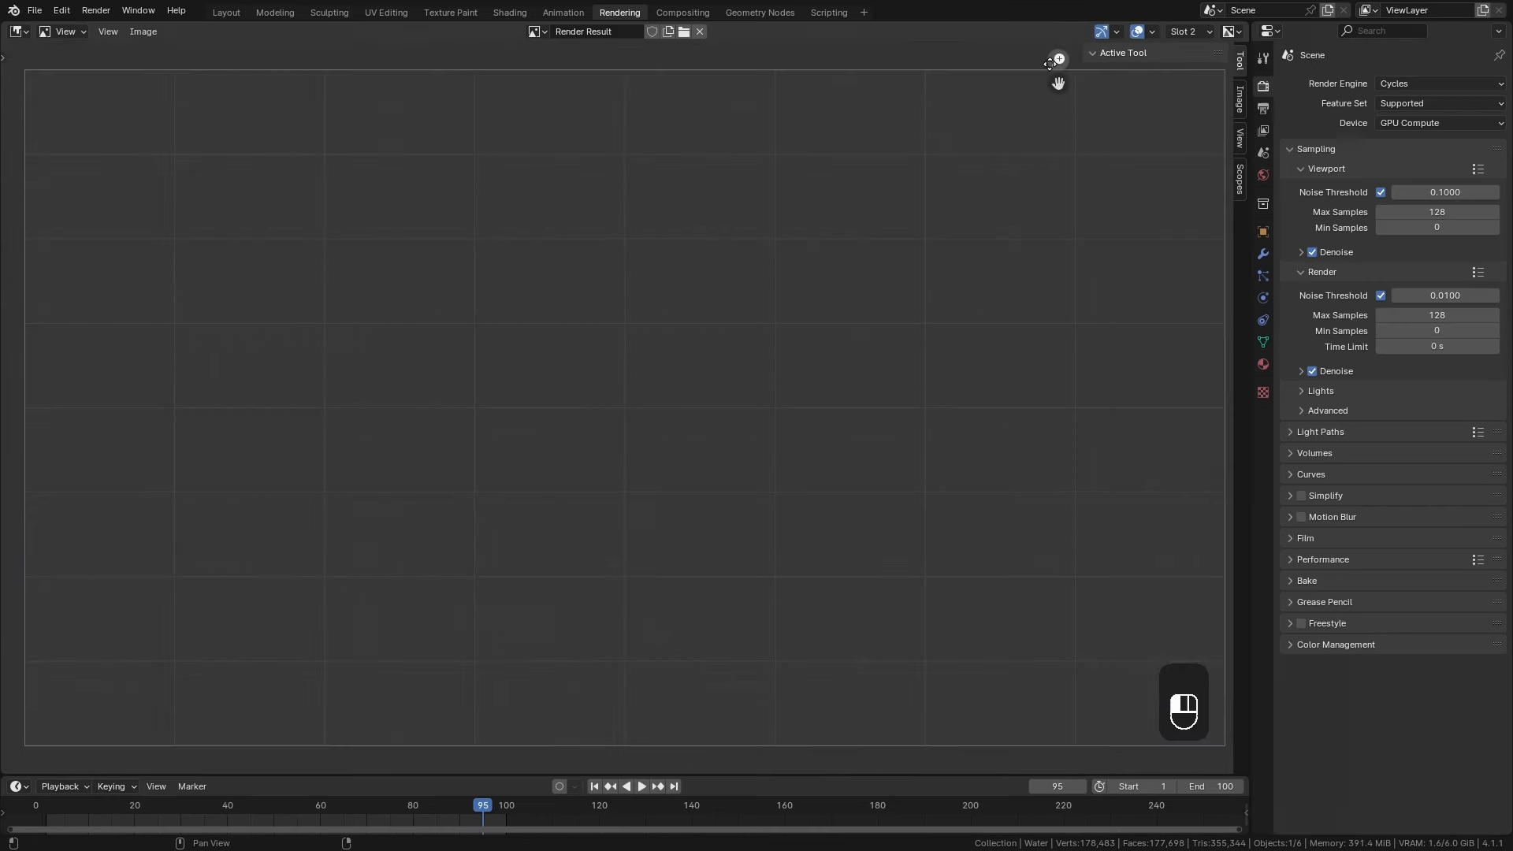
Enable motion blur with a shutter of 1.00 and render the current frame again.
left_click(1301, 517)
left_click(1287, 515)
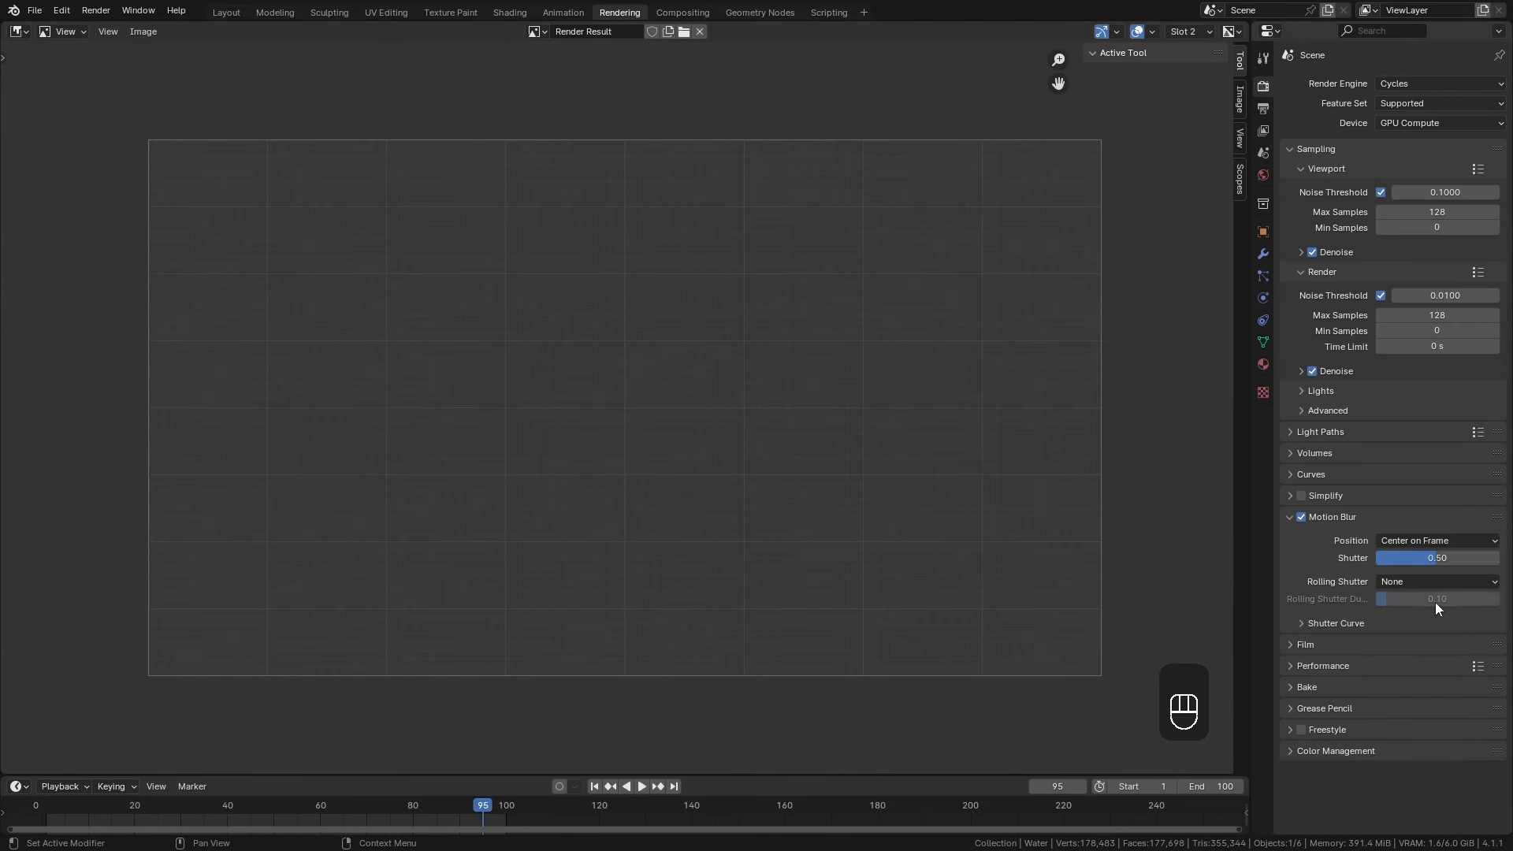
left_click_drag(1430, 560, 1497, 560)
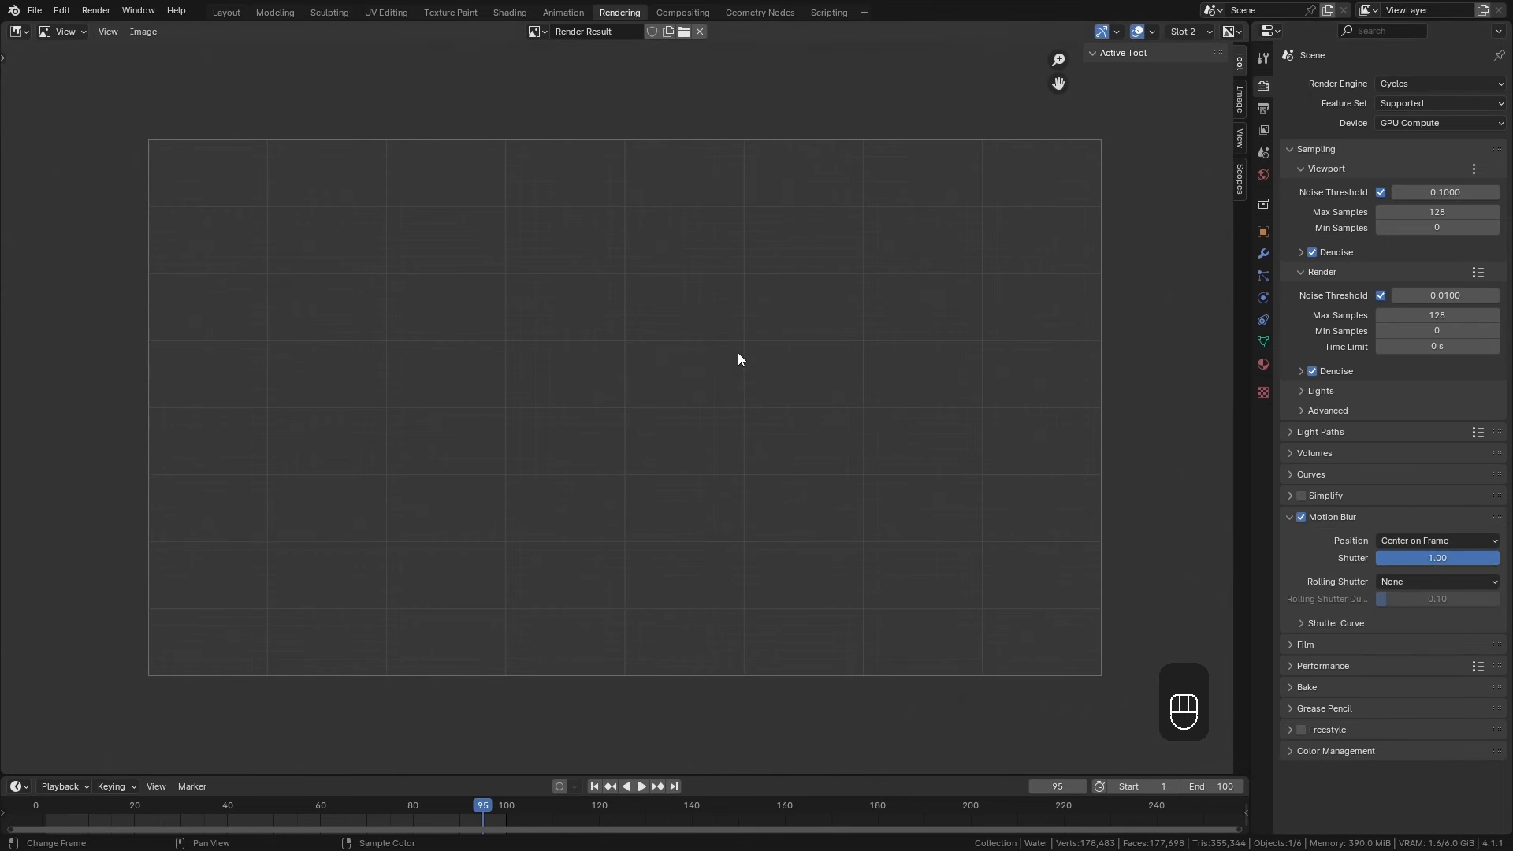
key("F12")
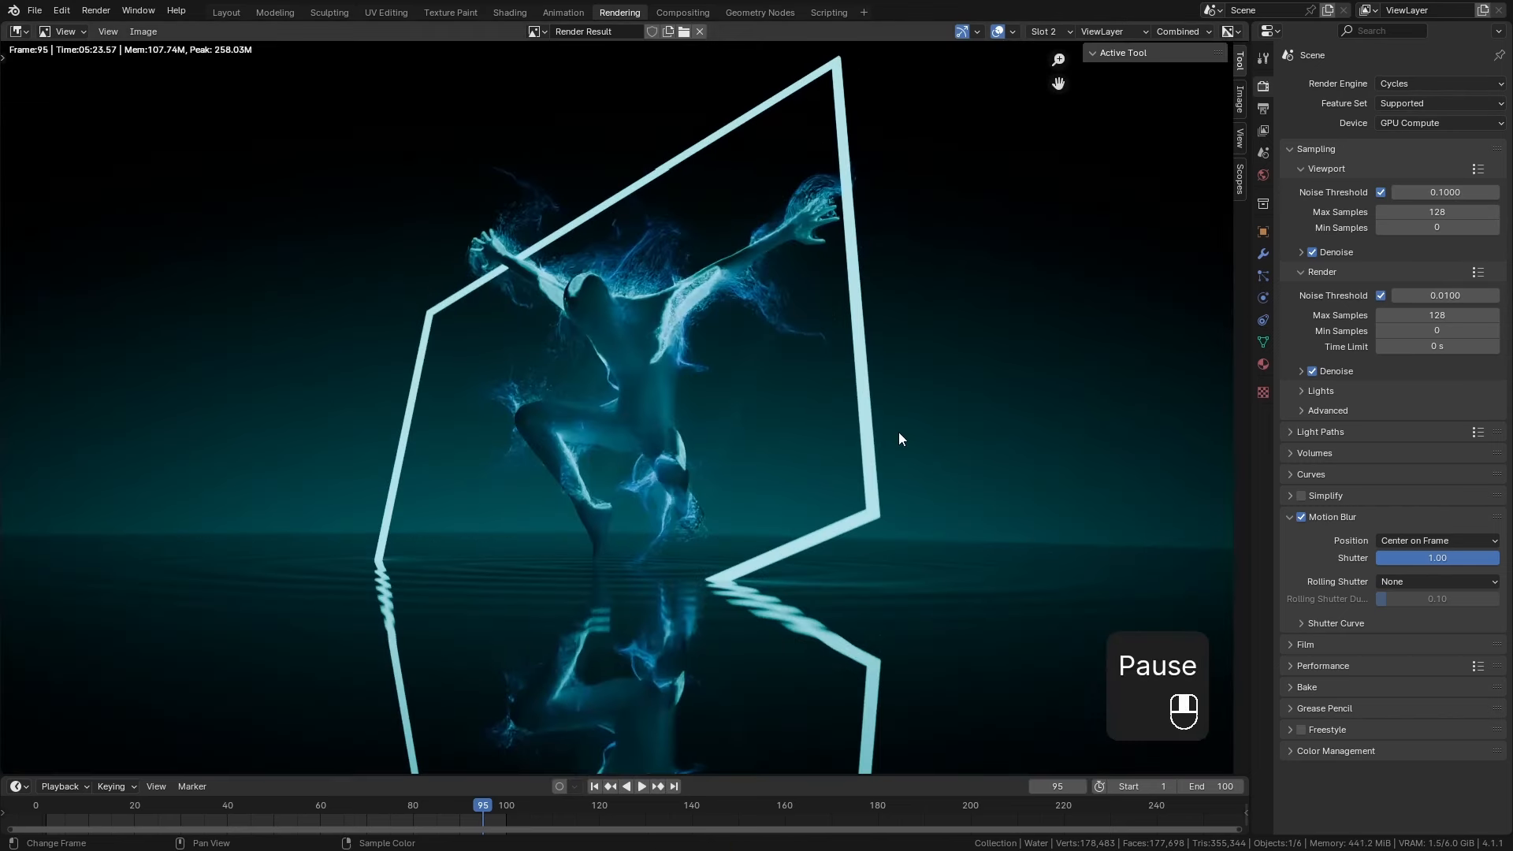
Examine the motion-blurred render up close and compare it with the unblurred render in Slot 1.
key("ctrl+space")
middle_click_drag(892, 430, 921, 484)
scroll(827, 421, "up", 2)
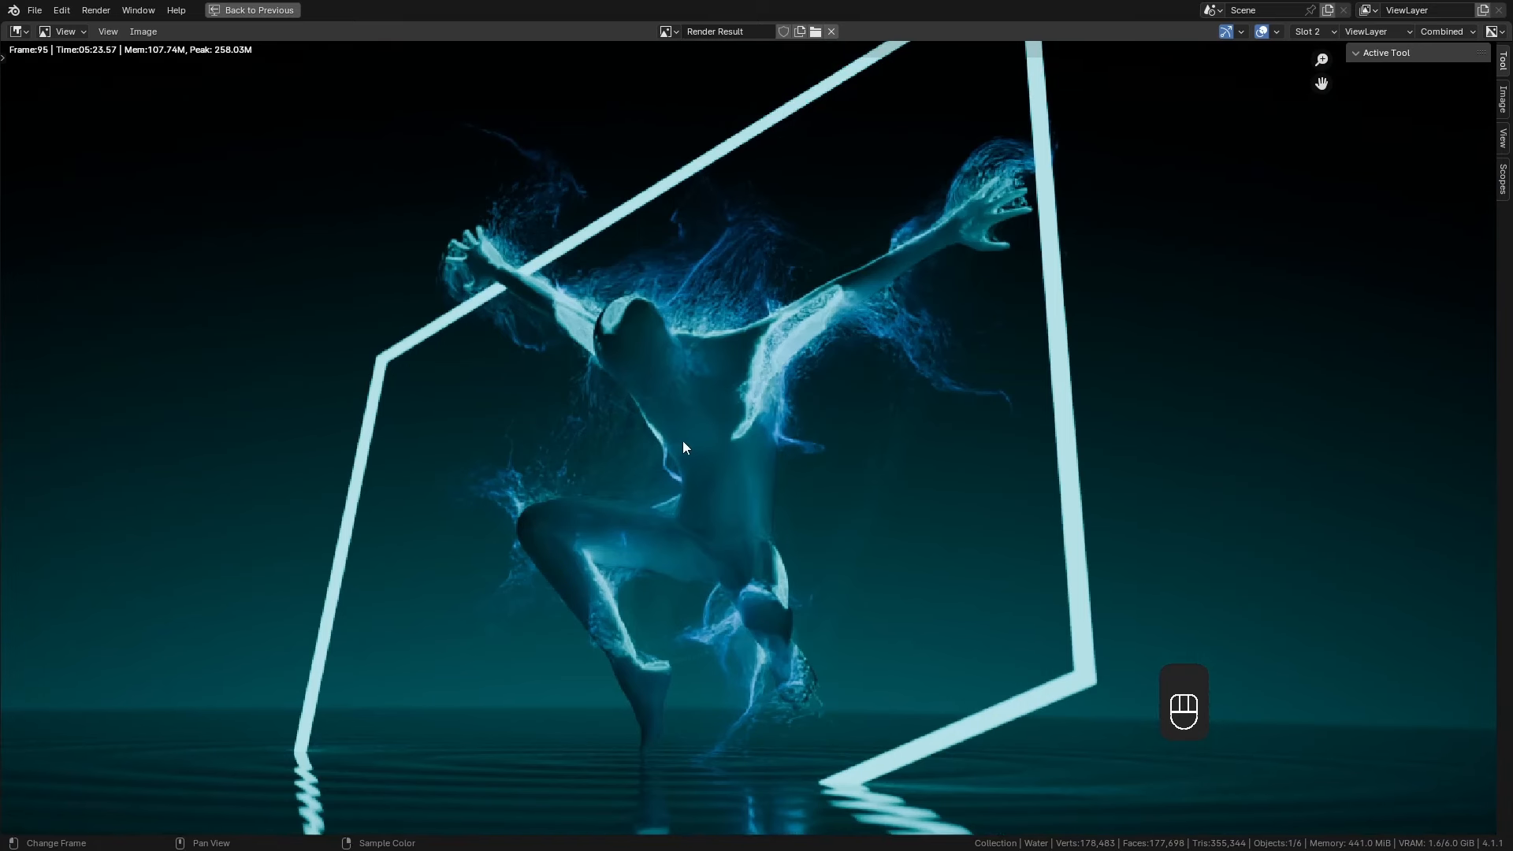
key("ctrl+space")
key("Home")
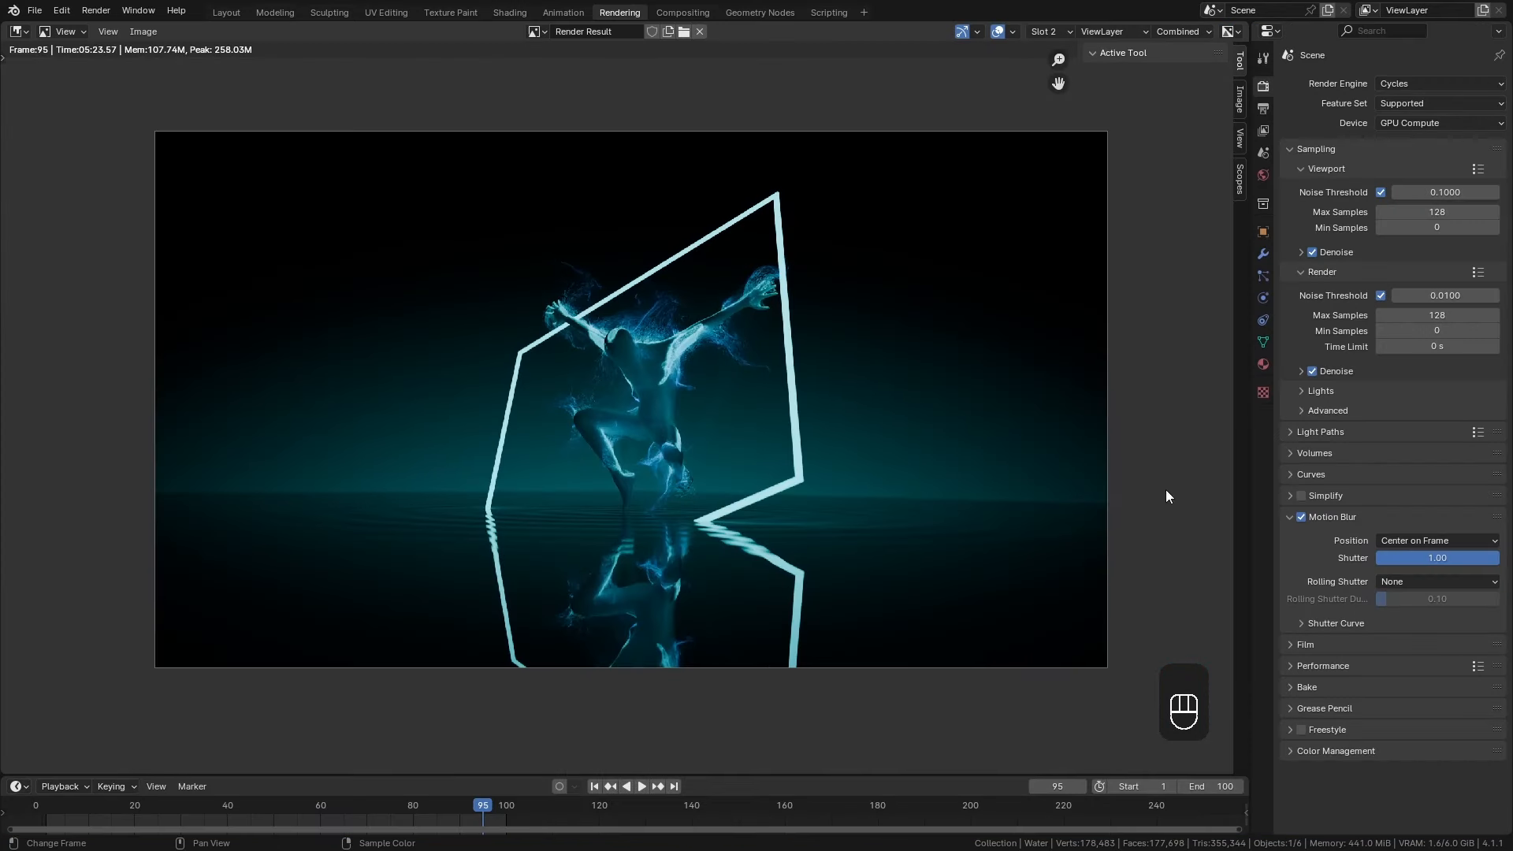
key("j")
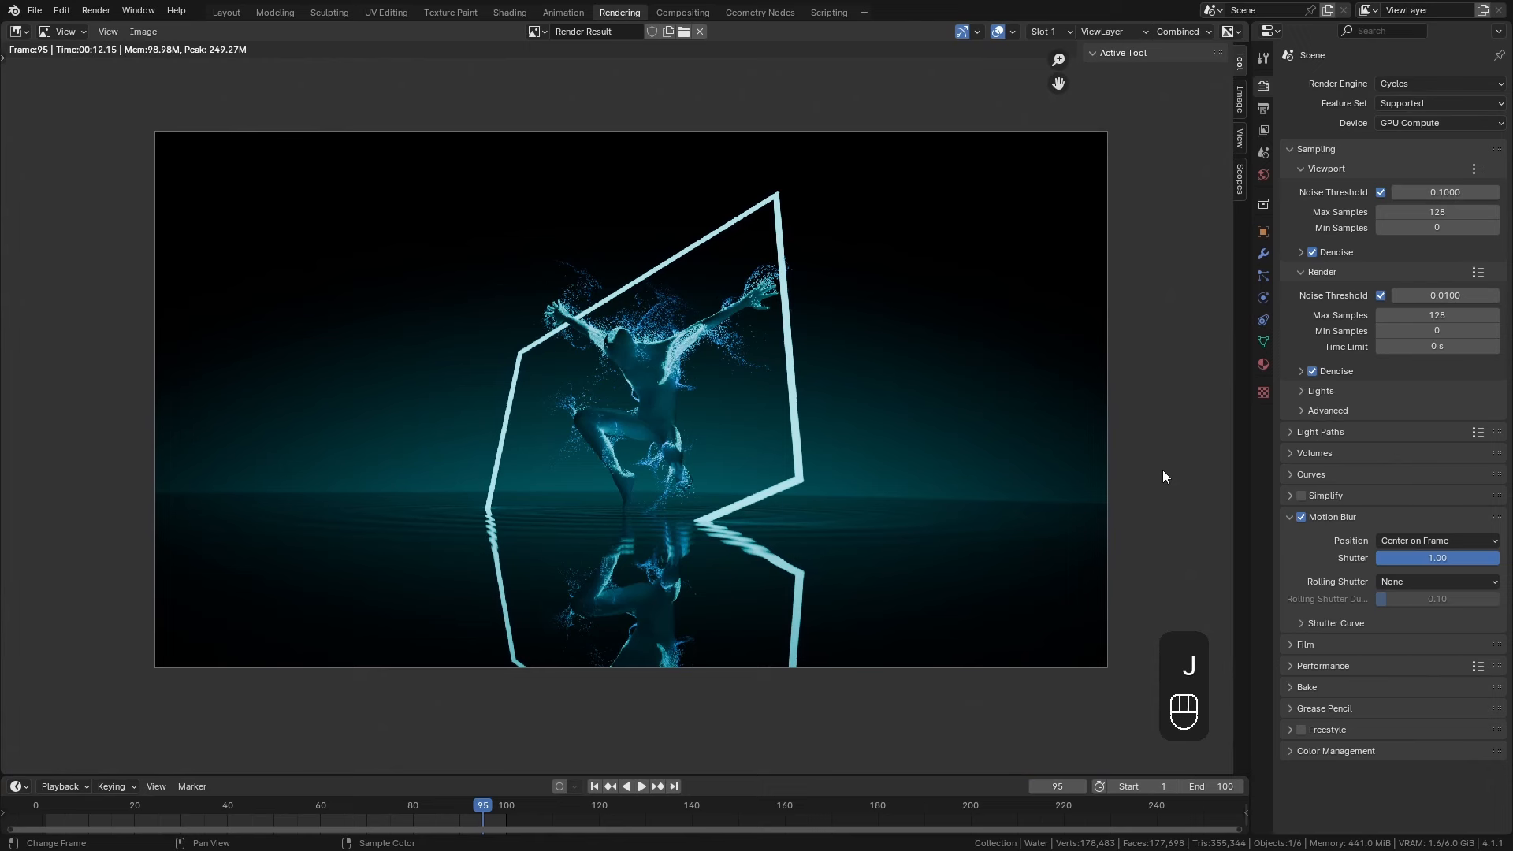
key("j")
key("j")
key("j")
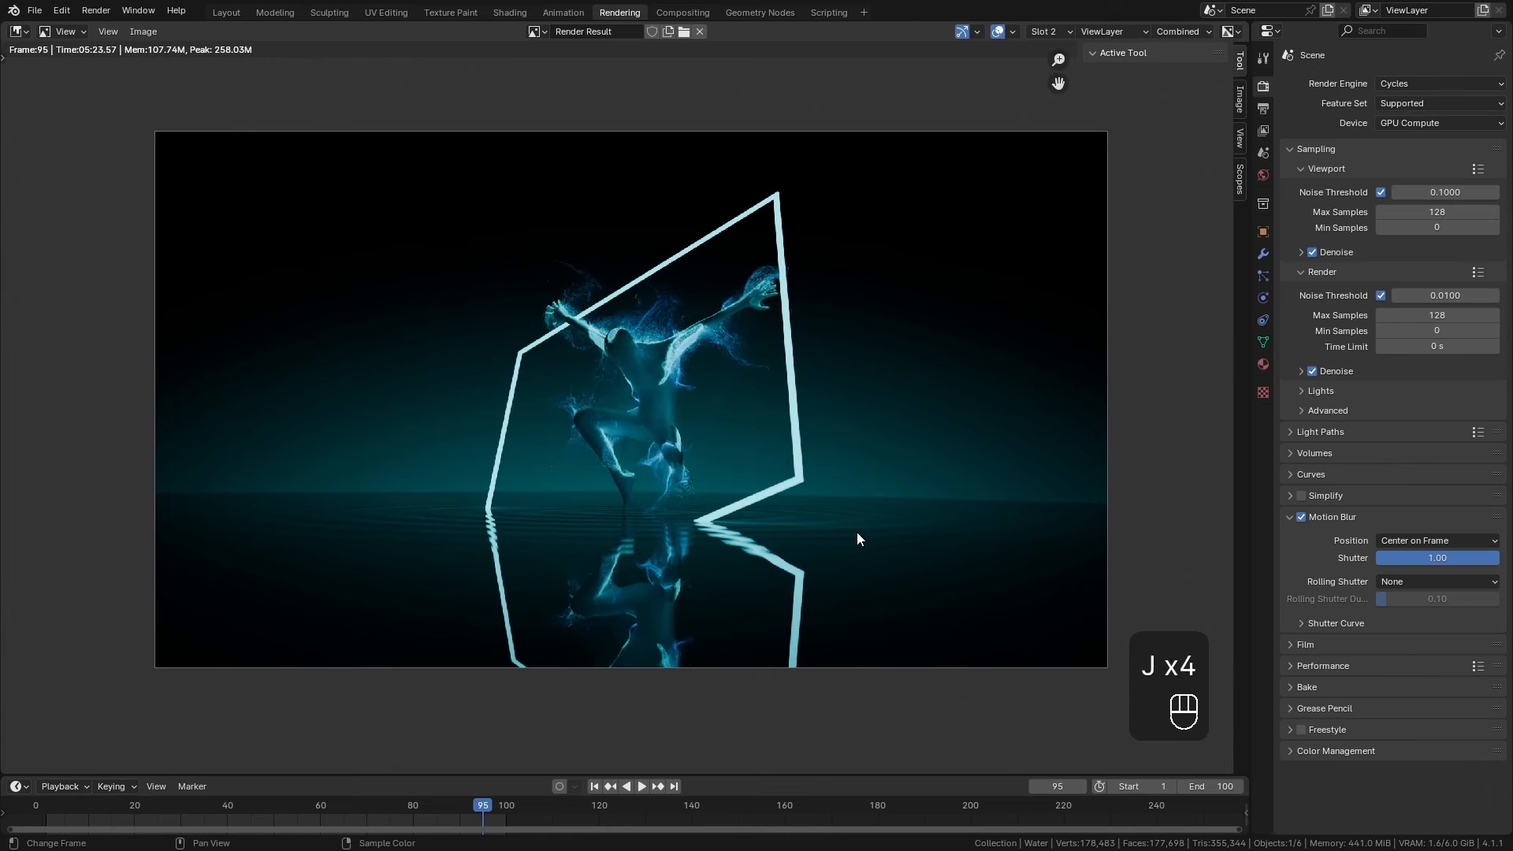
key("j")
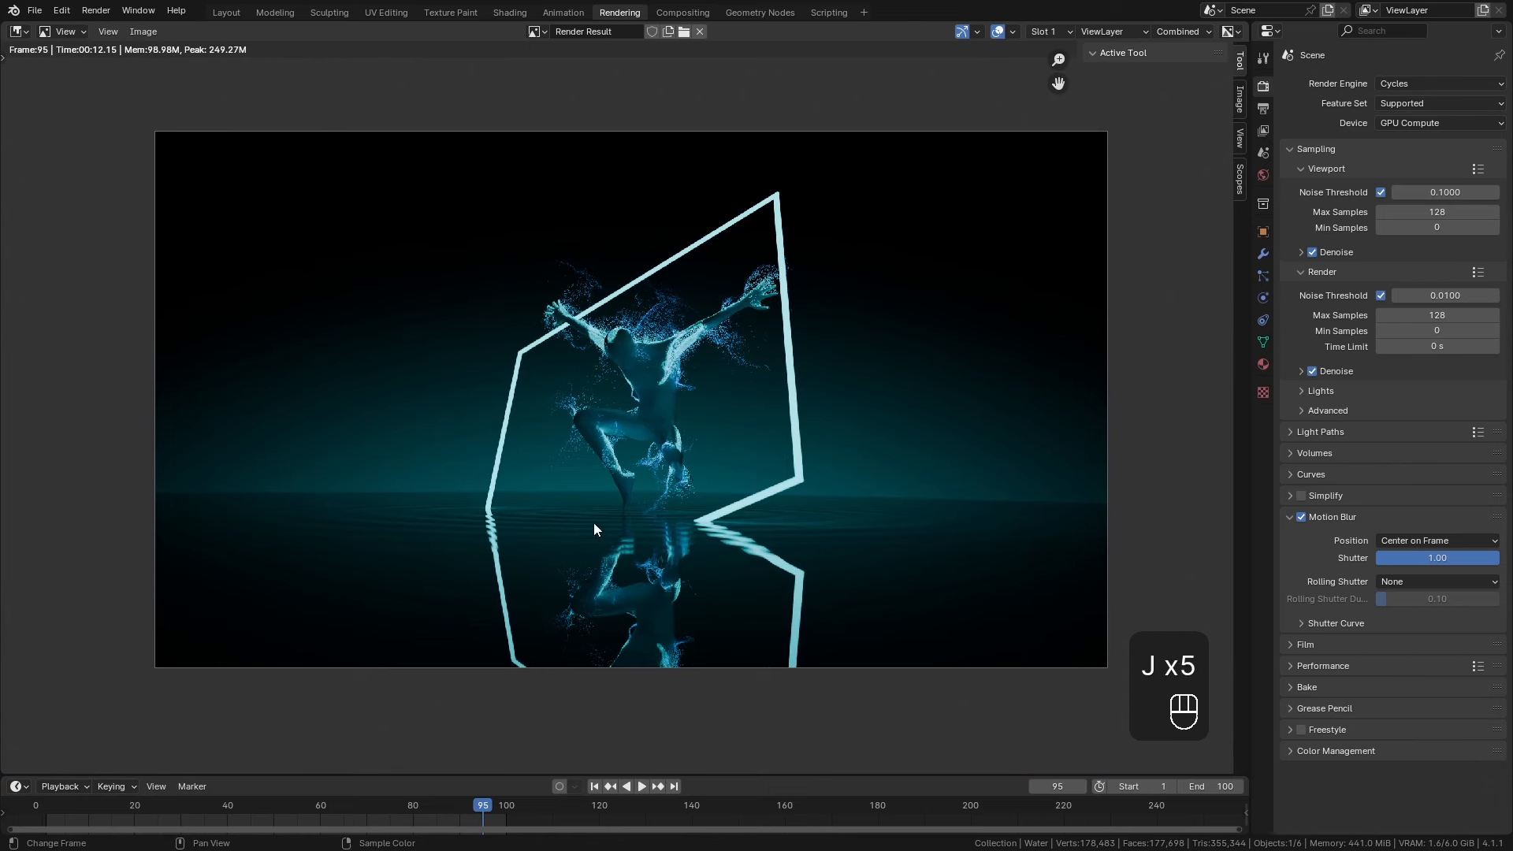
key("j")
key("j")
key("j")
key("j")
key("j")
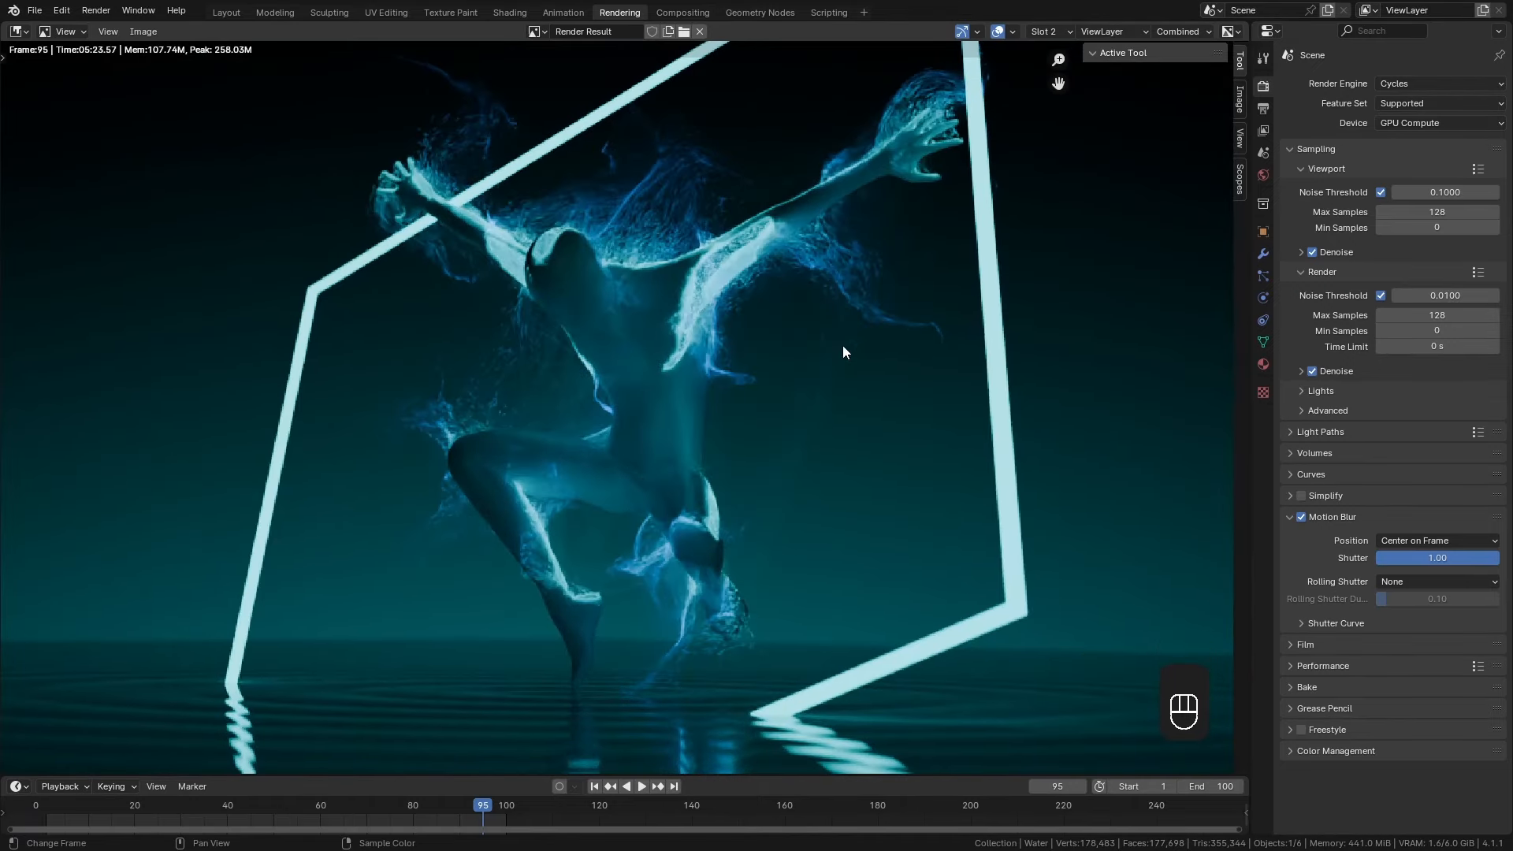
key("j")
key("j")
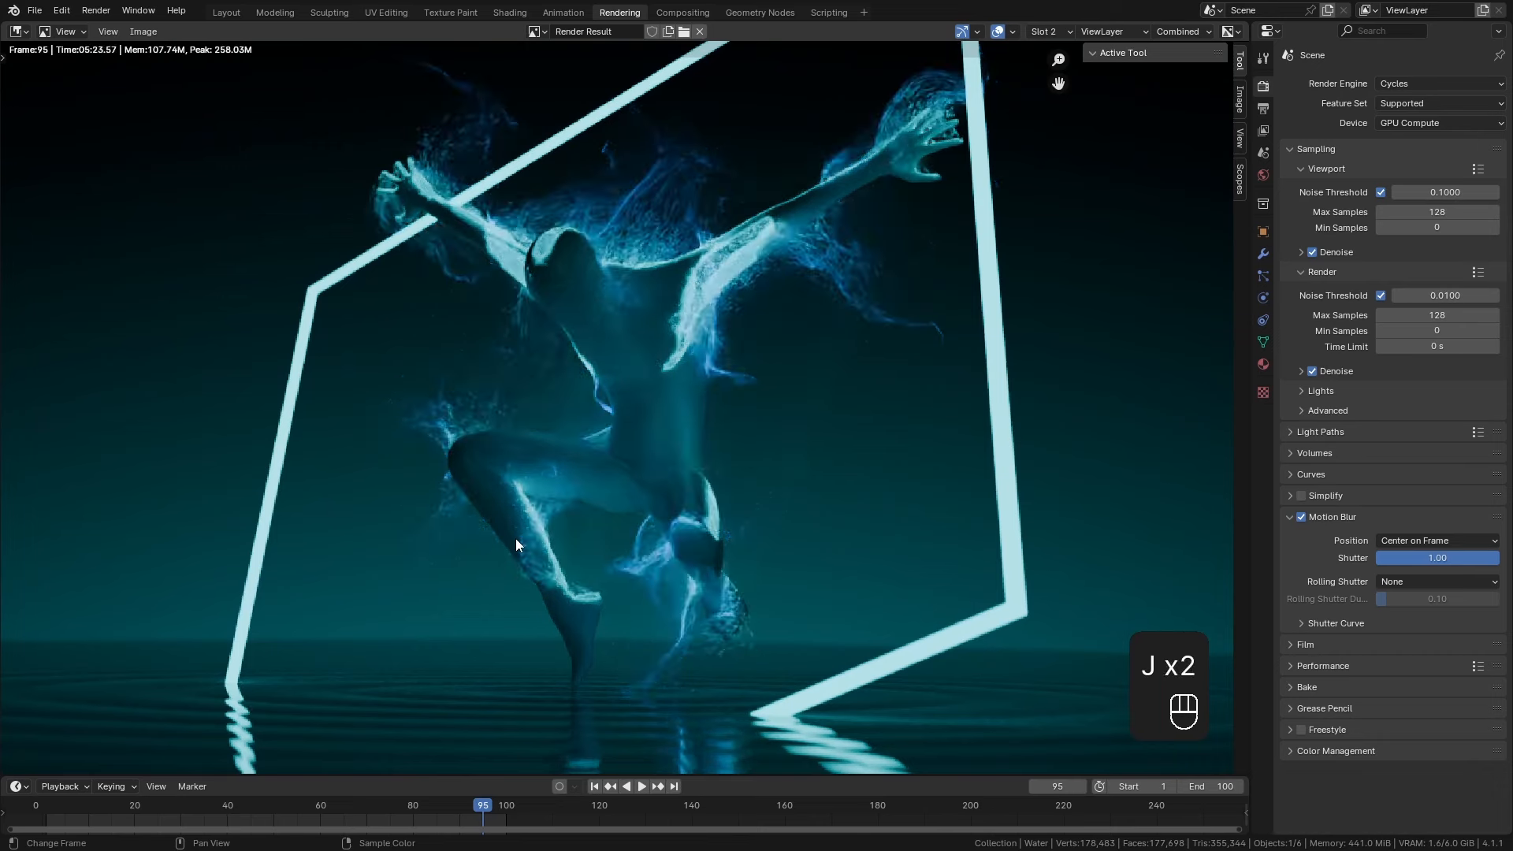
key("j")
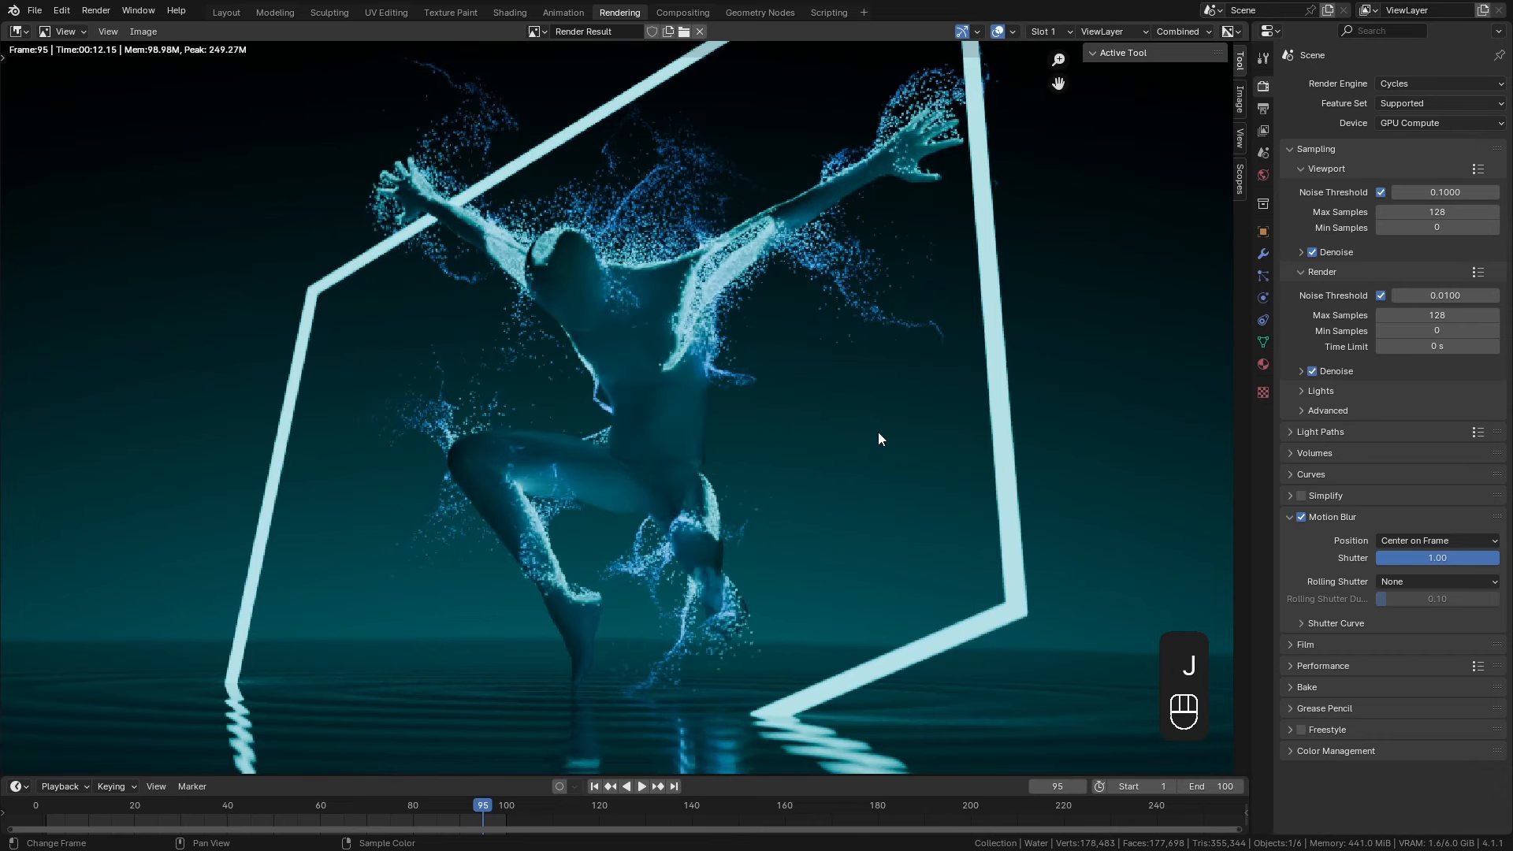
key("j")
scroll(880, 442, "down", 3)
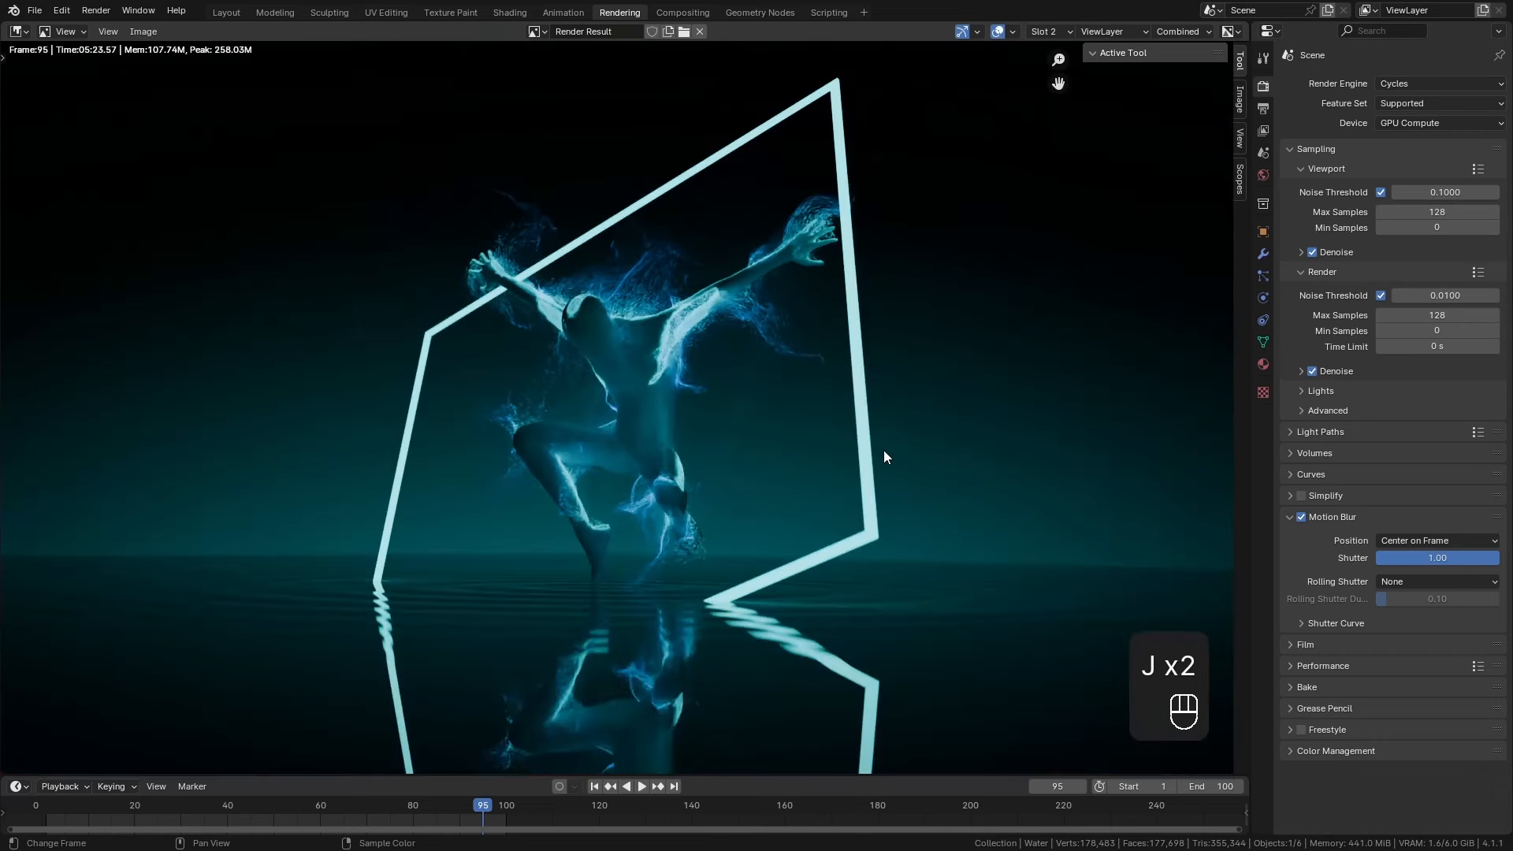
middle_click_drag(879, 445, 880, 450)
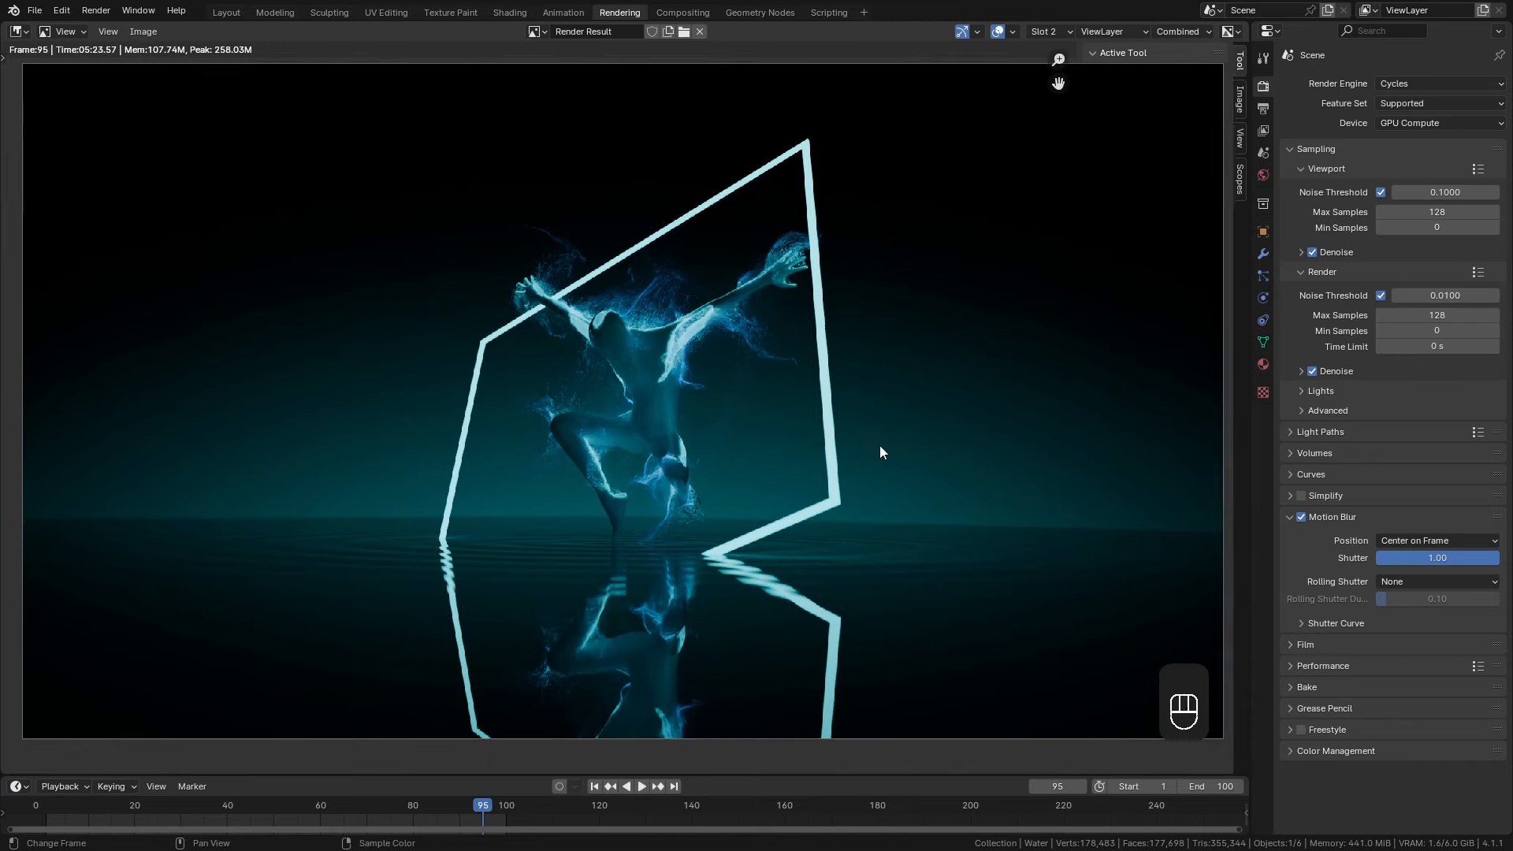
Examine the ParticleSimulation geometry node tree of the Ch36 character in a maximized node editor.
left_click(756, 13)
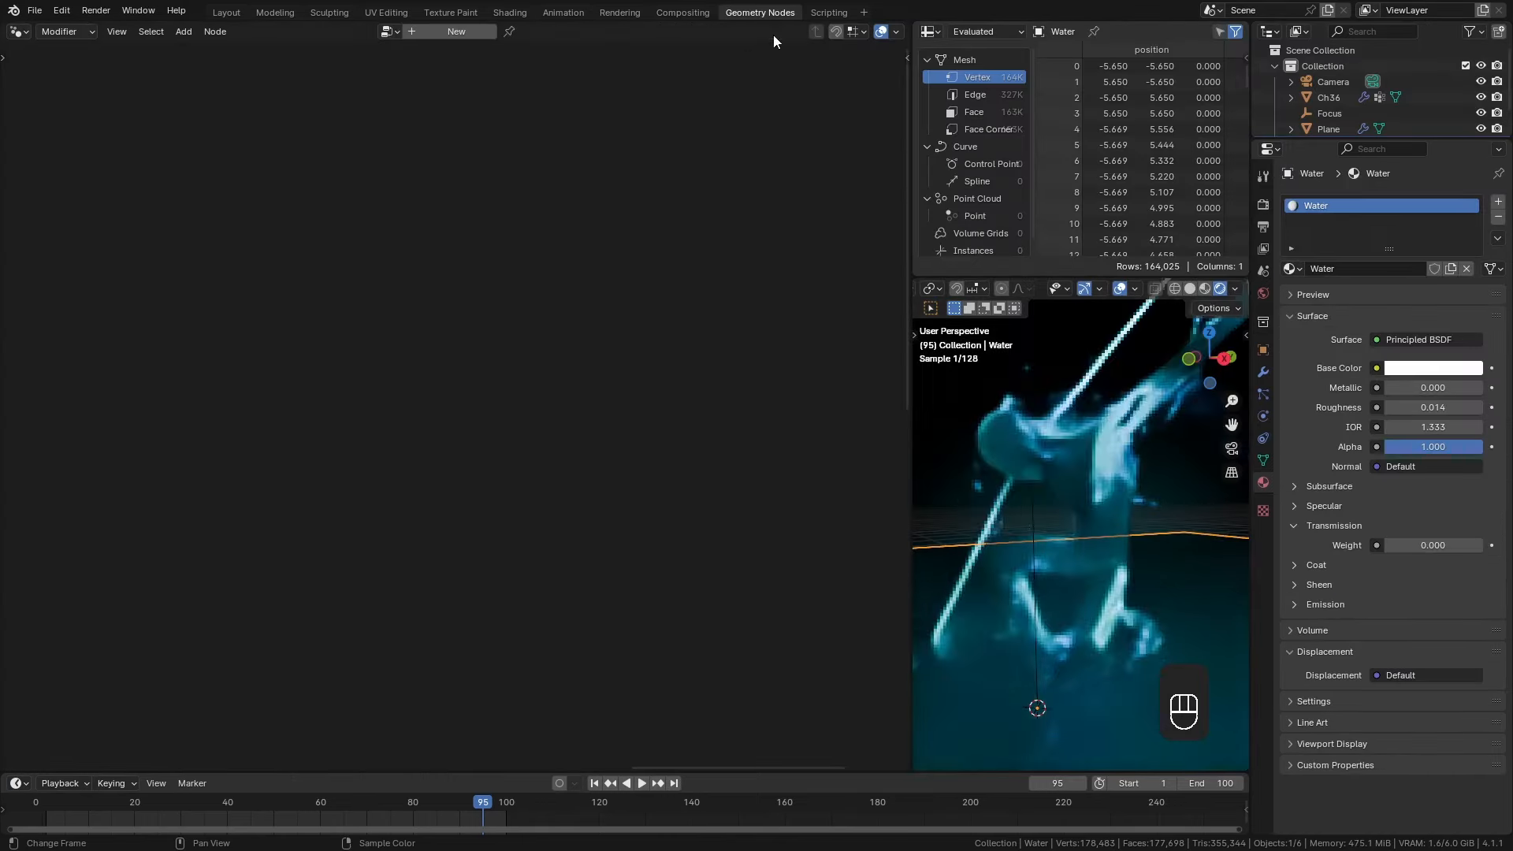
left_click(1114, 440)
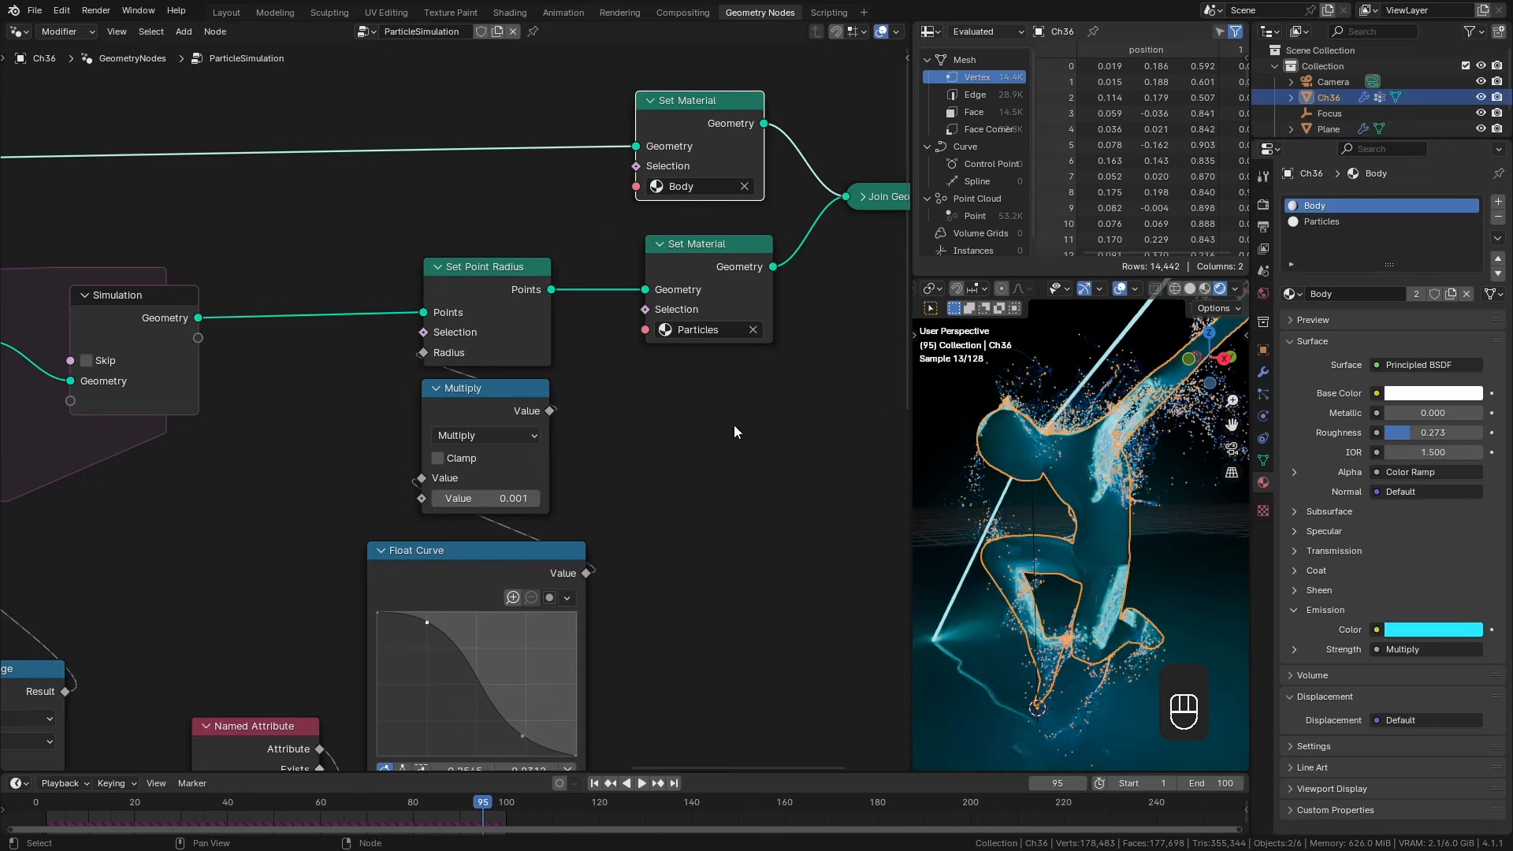
scroll(734, 424, "down", 3)
scroll(654, 444, "down", 2)
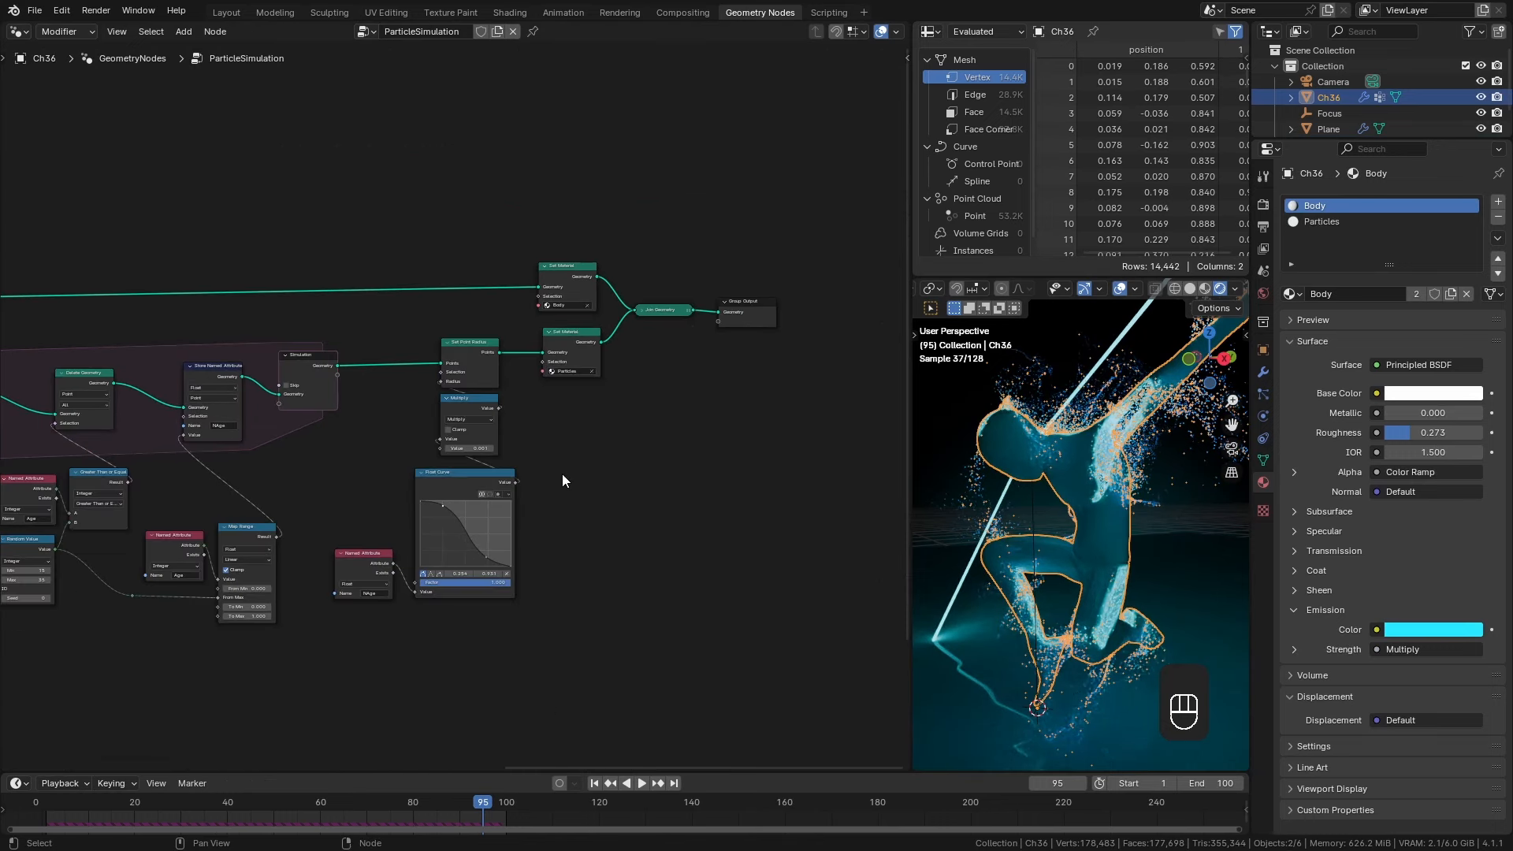
scroll(561, 474, "down", 2)
middle_click_drag(308, 502, 725, 455)
middle_click_drag(250, 465, 307, 461)
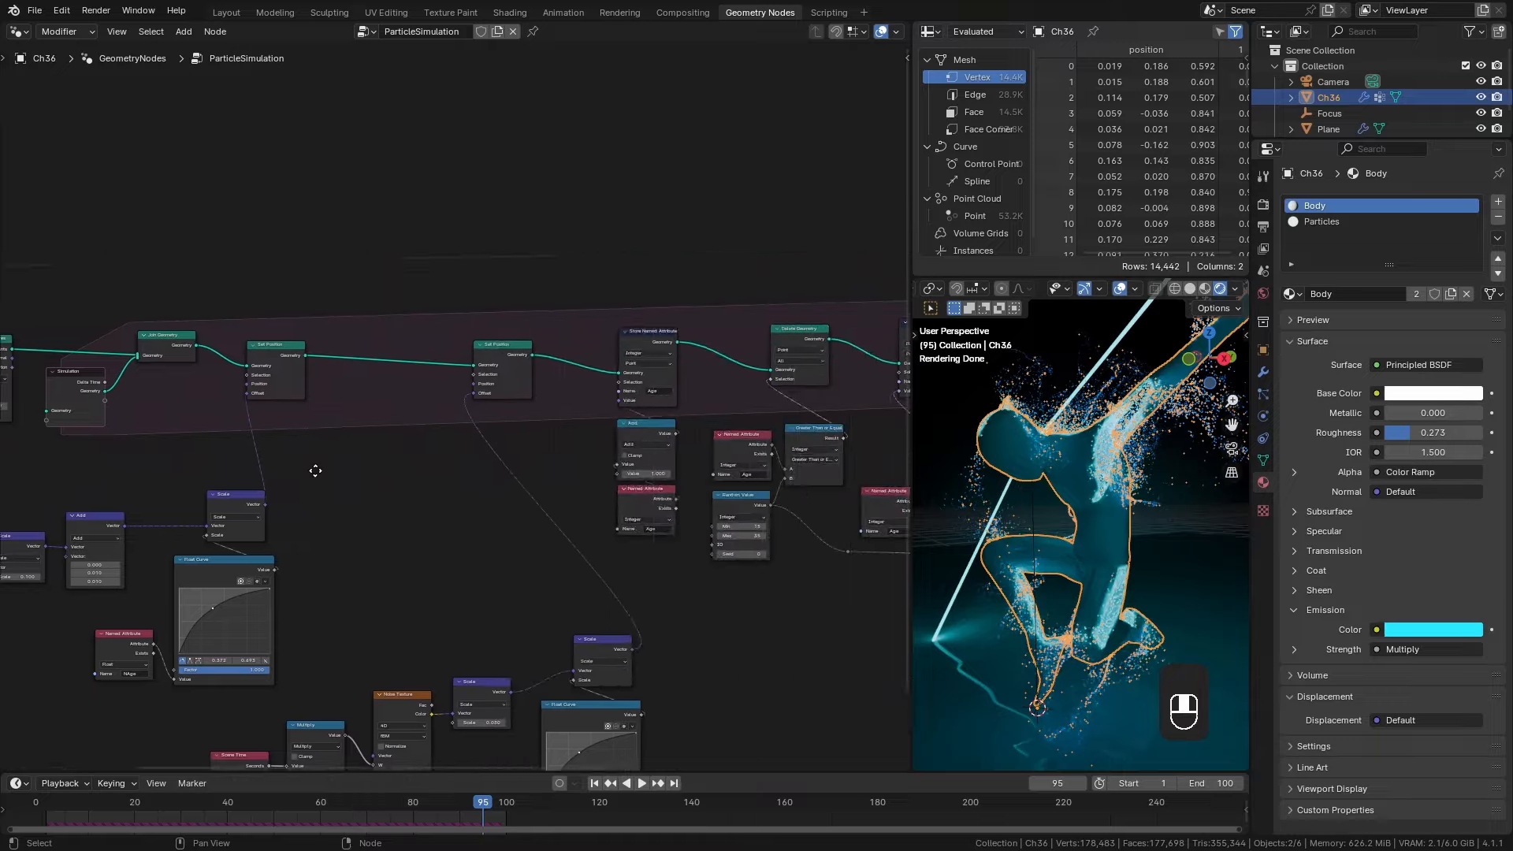
key("ctrl+space")
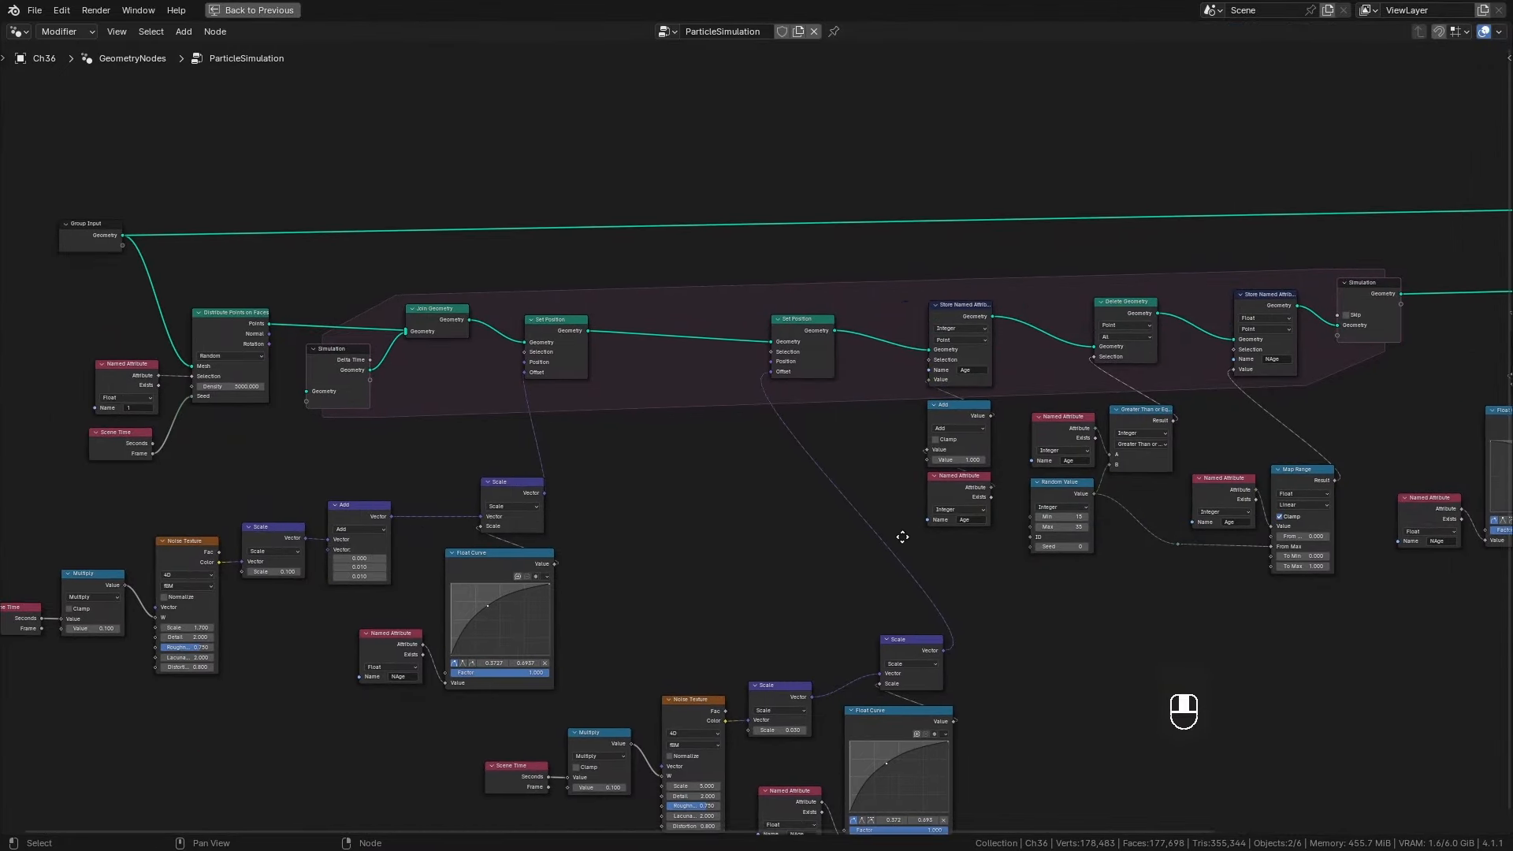
middle_click_drag(901, 530, 751, 493)
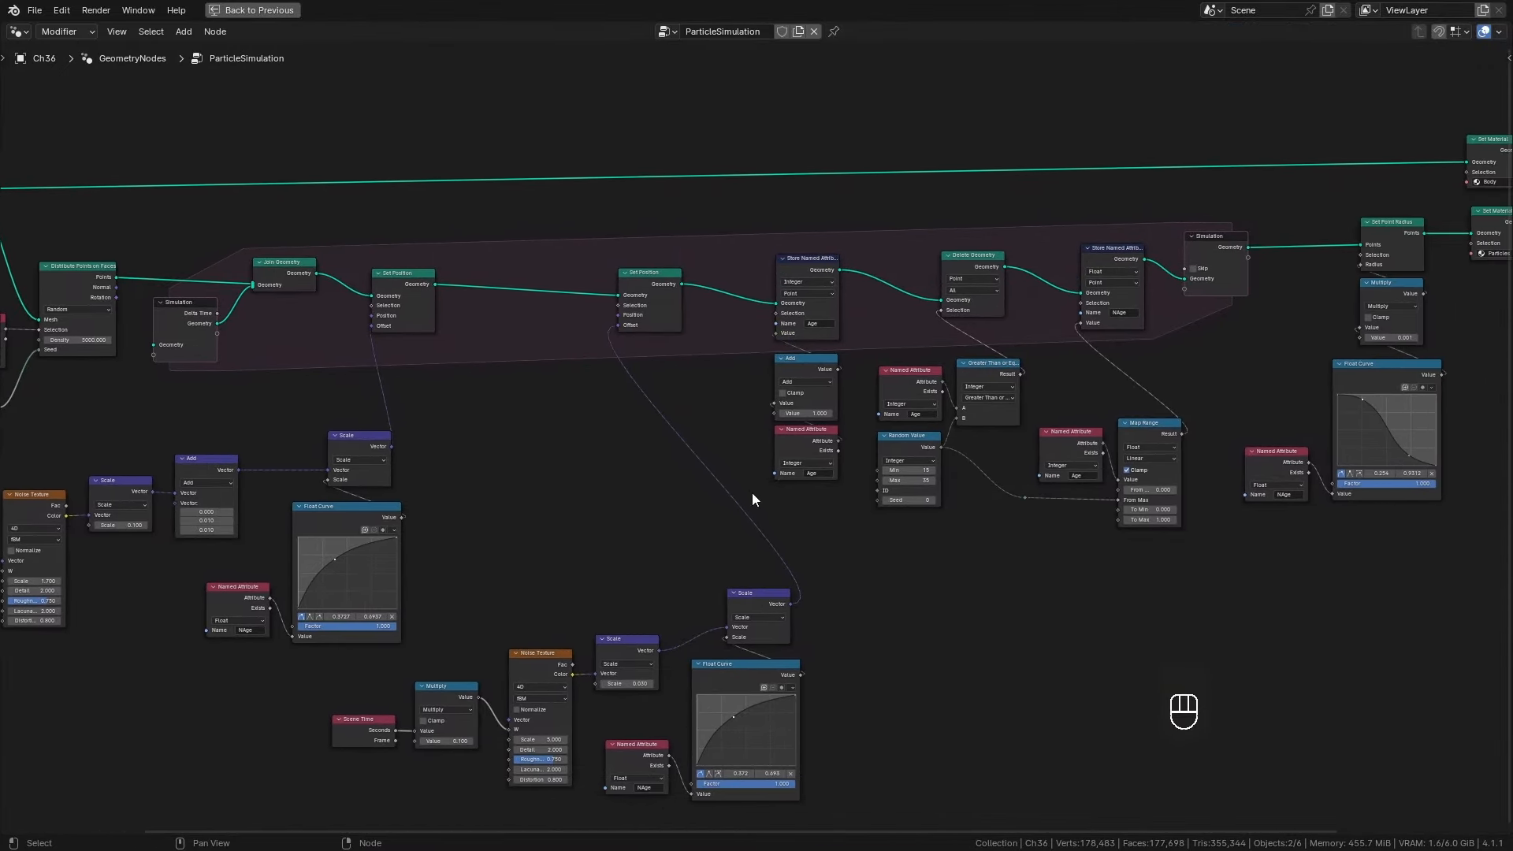
scroll(753, 494, "up", 3)
middle_click_drag(925, 528, 700, 556)
scroll(702, 556, "up", 1)
scroll(704, 536, "up", 1)
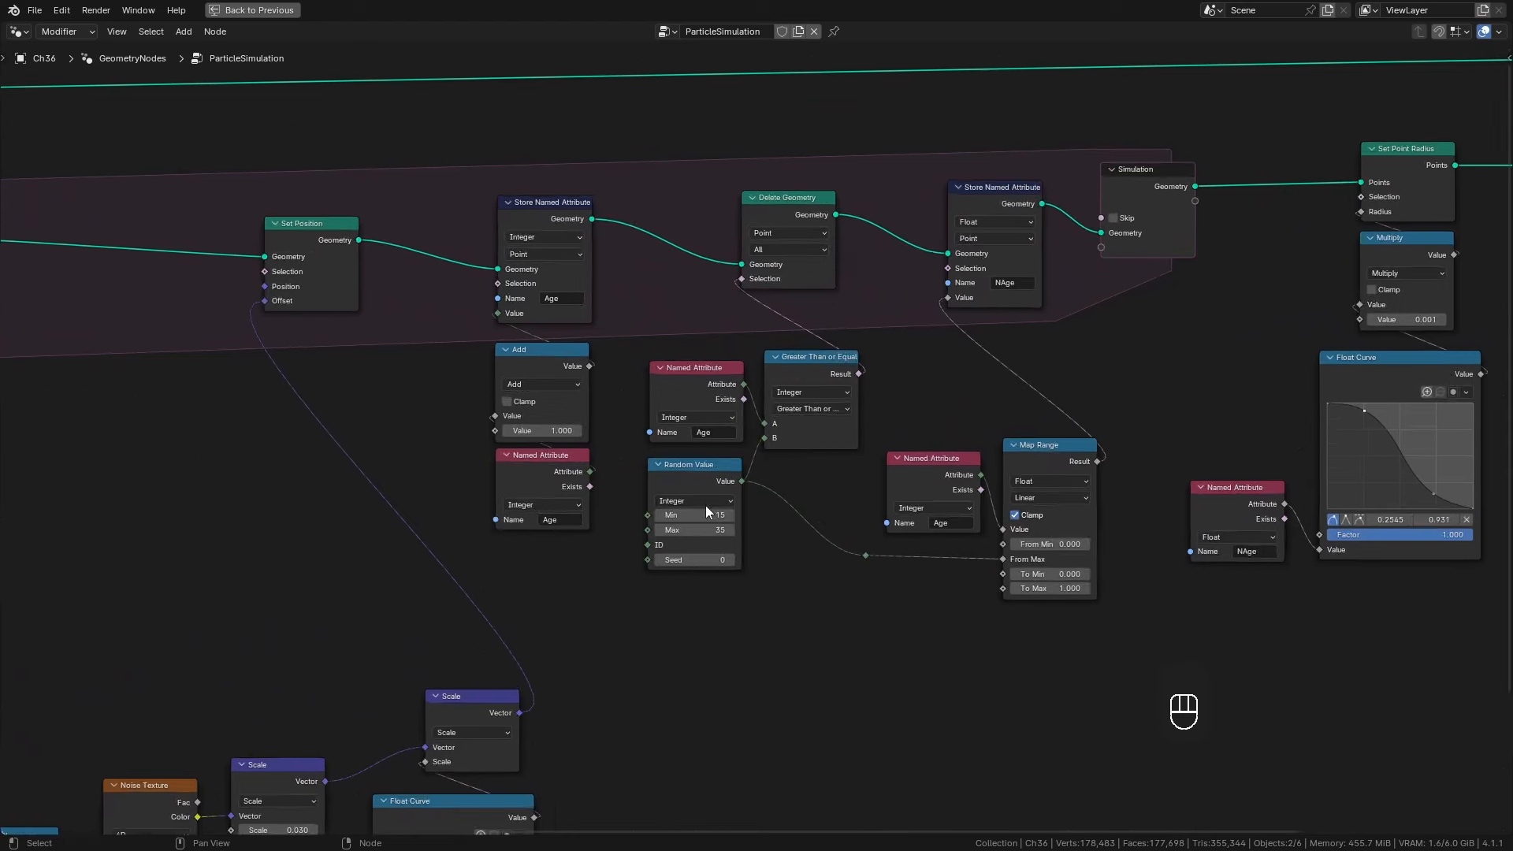
Tidy the simulation zone by repositioning the Age attribute nodes, the Delete Geometry node group and the NAge Store Named Attribute node.
left_click_drag(462, 168, 536, 469)
left_click_drag(830, 598, 659, 234)
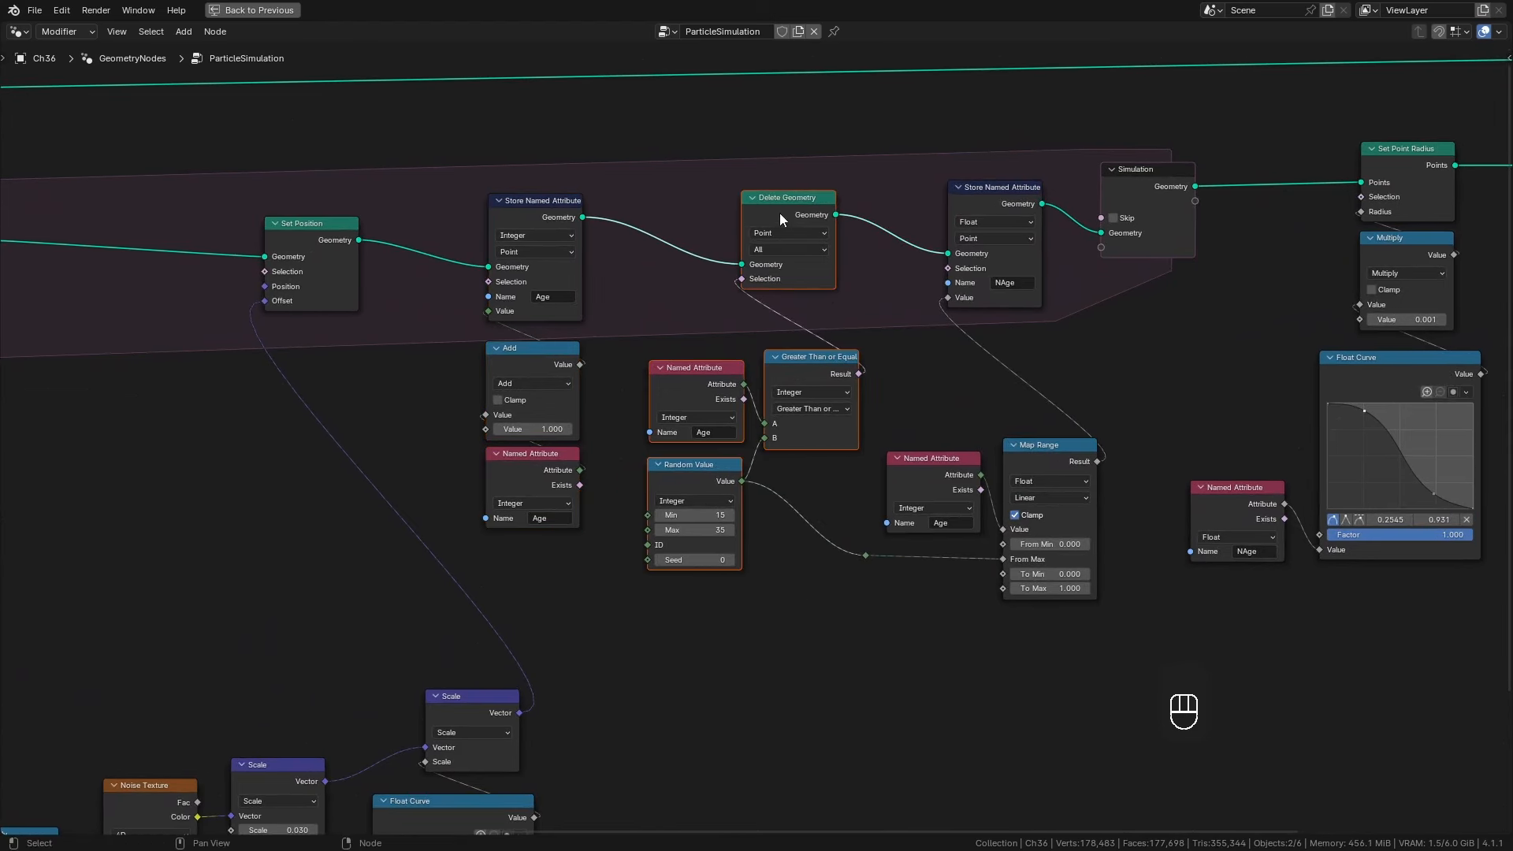
left_click_drag(779, 213, 793, 206)
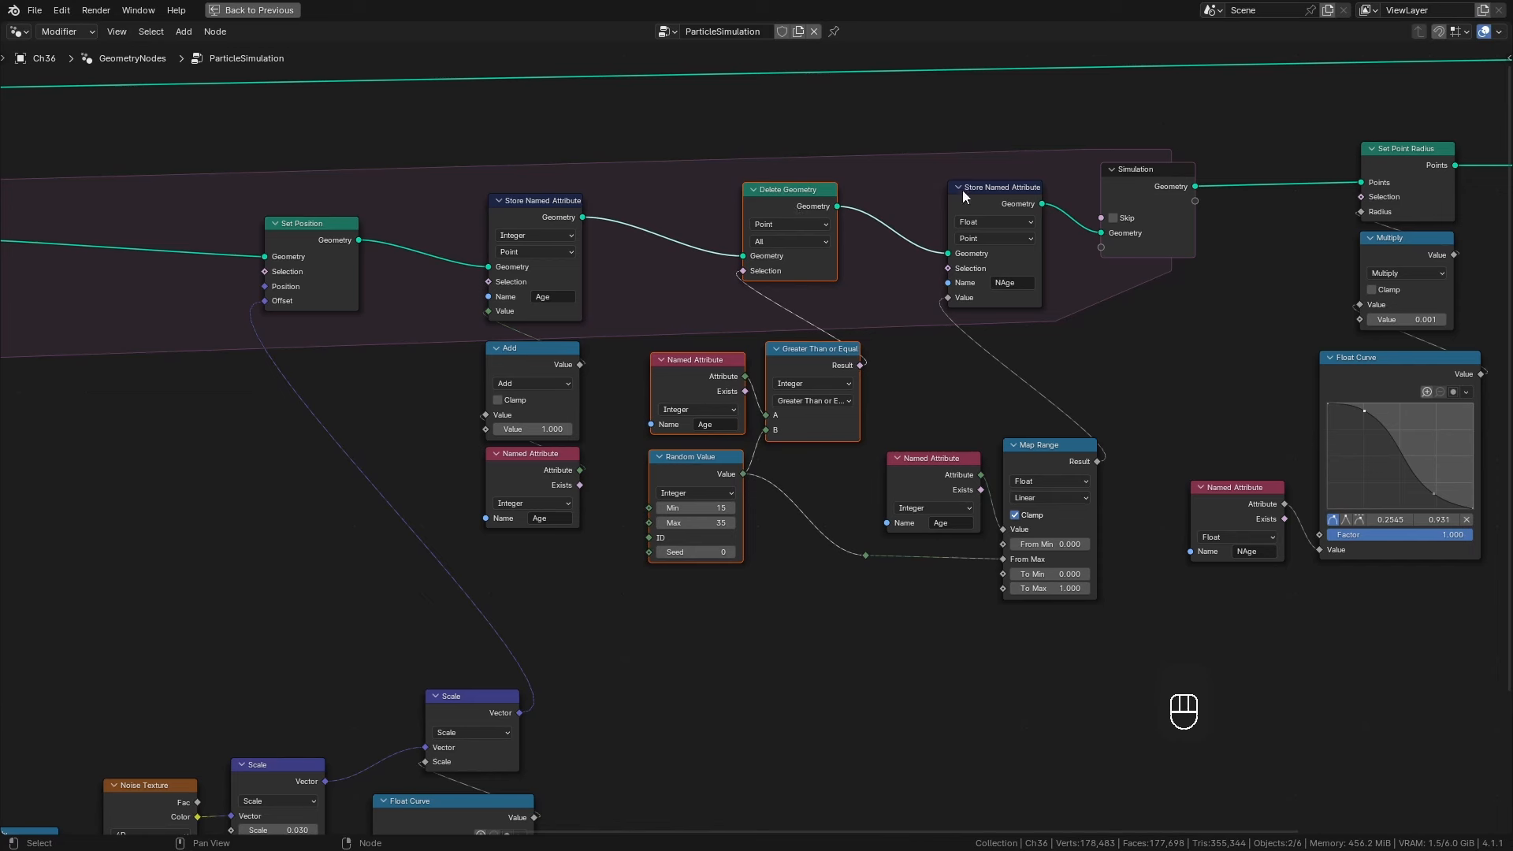
left_click_drag(996, 197, 997, 182)
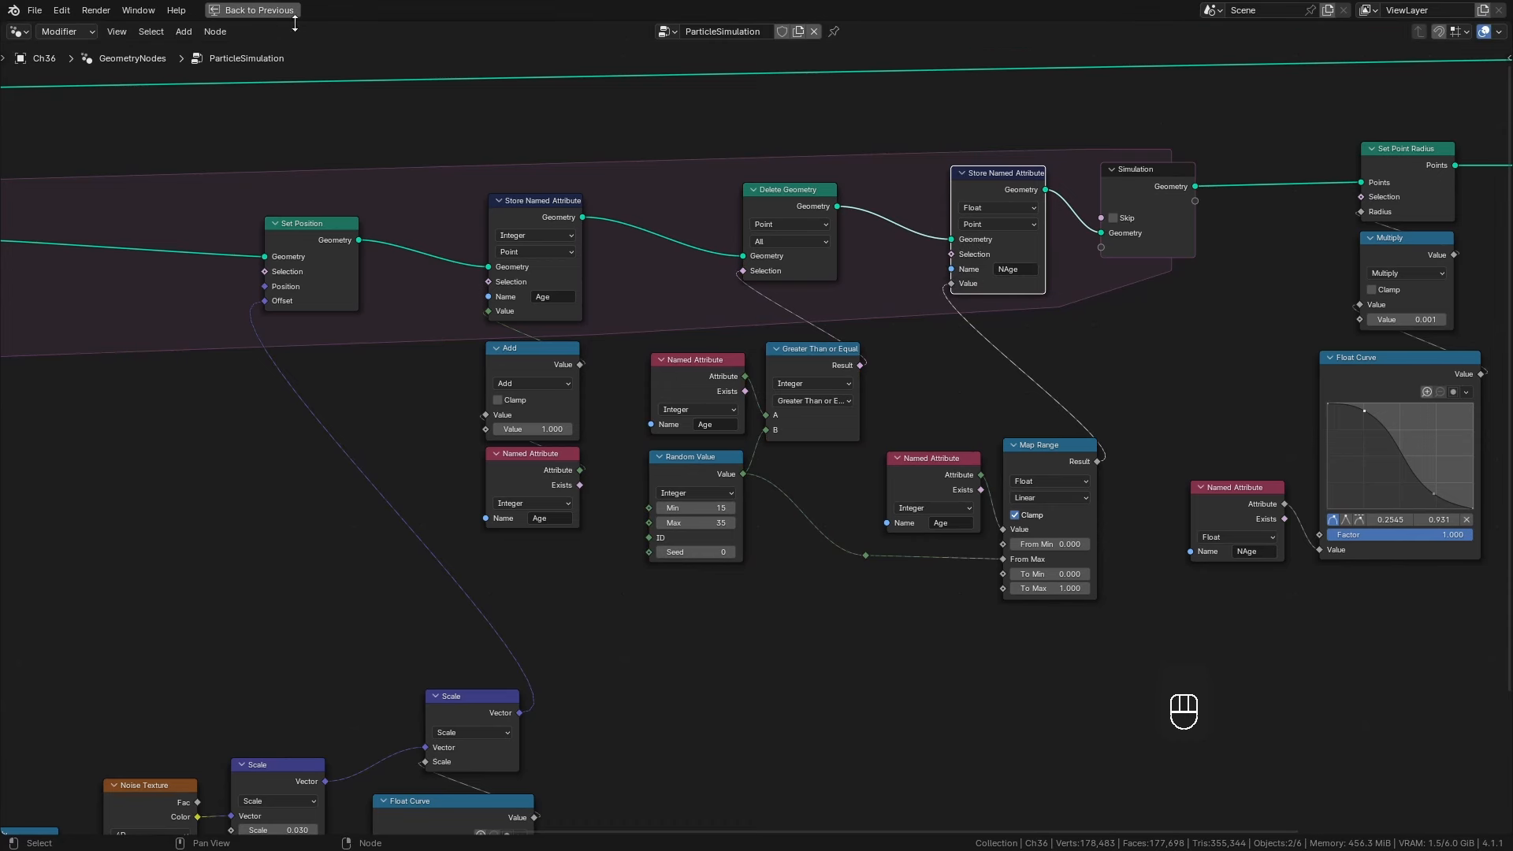
Review the ParticleSimulation node tree along the simulation zone, from the Group Input to the material and output nodes.
scroll(528, 366, "down", 2)
middle_click_drag(366, 394, 709, 361)
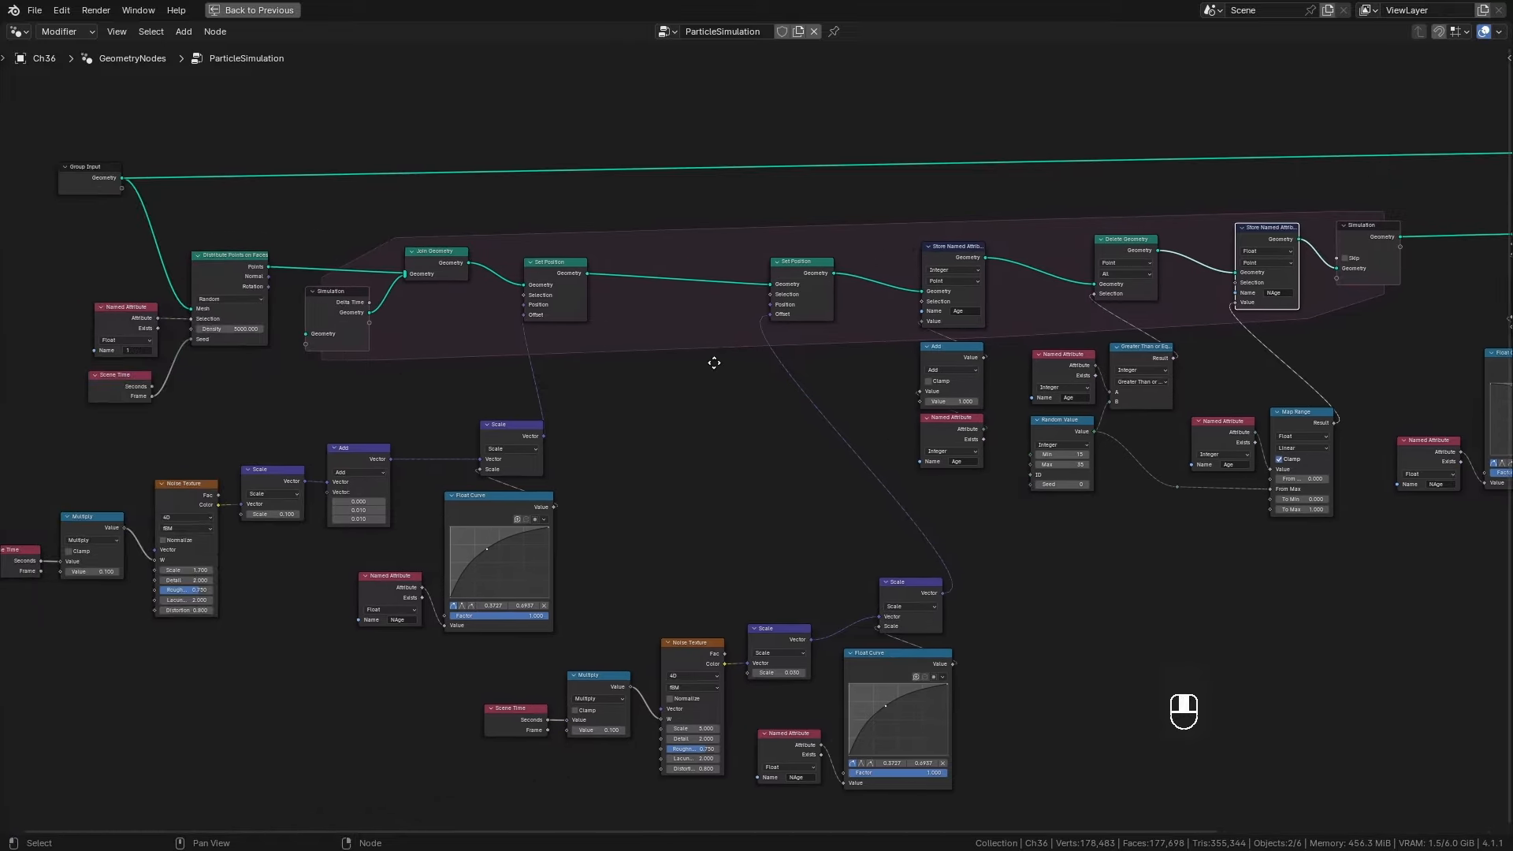
middle_click_drag(811, 399, 524, 362)
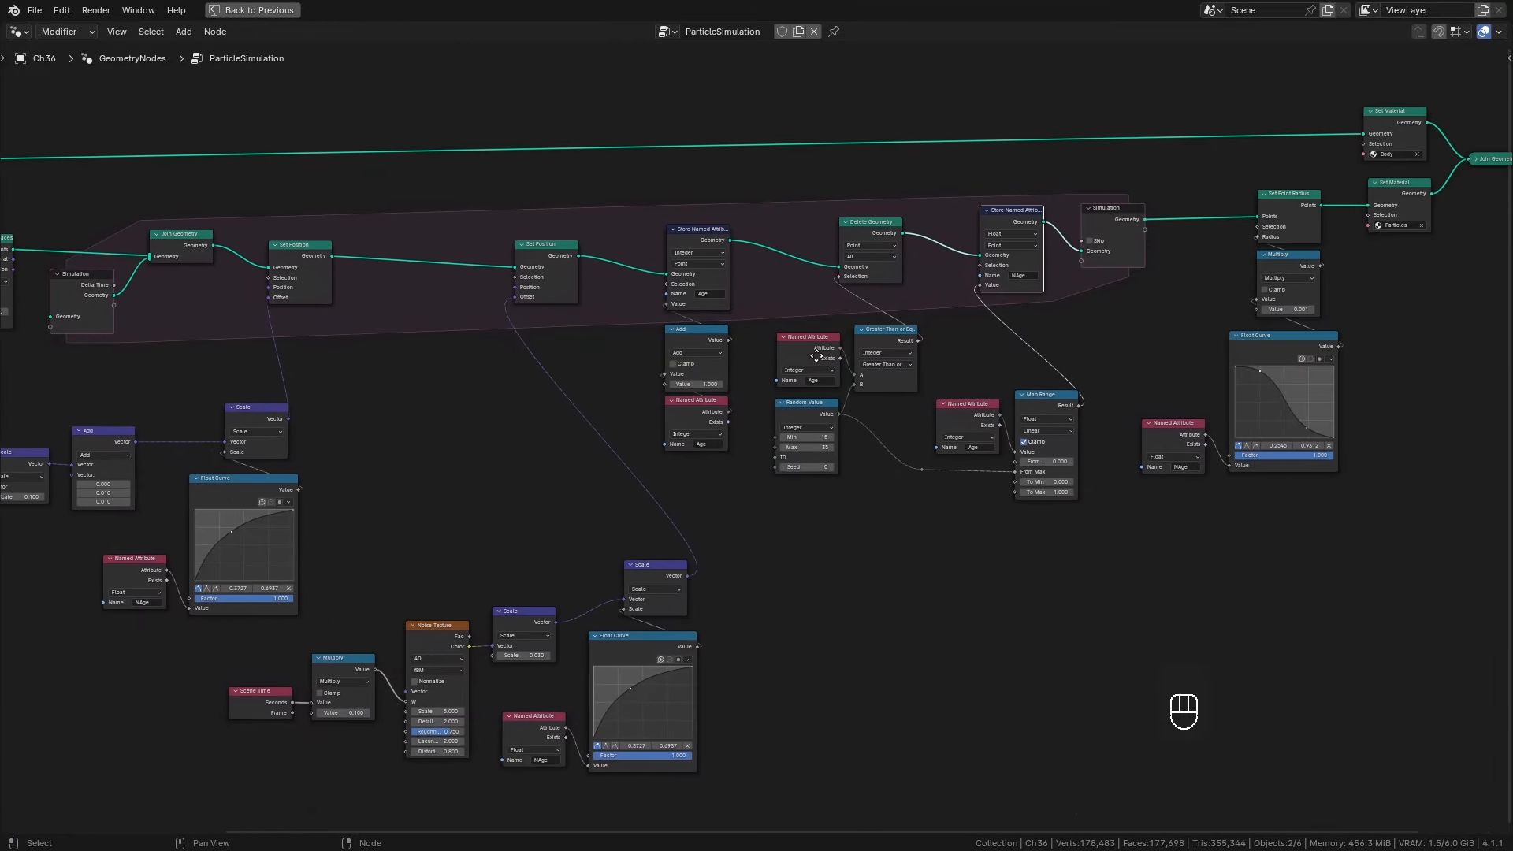
middle_click_drag(816, 355, 730, 334)
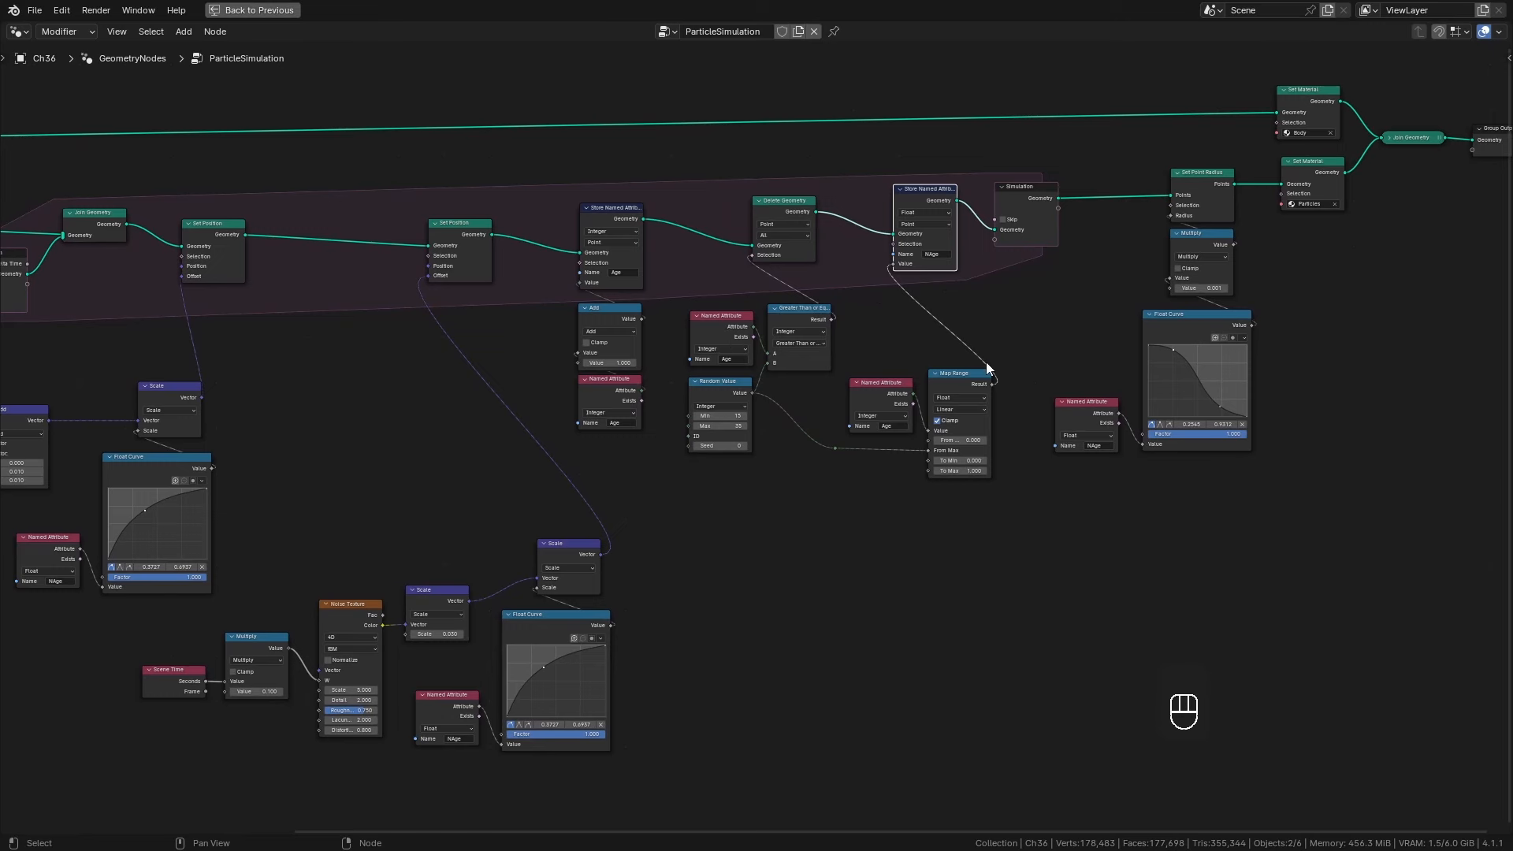
scroll(986, 362, "up", 1)
middle_click_drag(1021, 342, 840, 375)
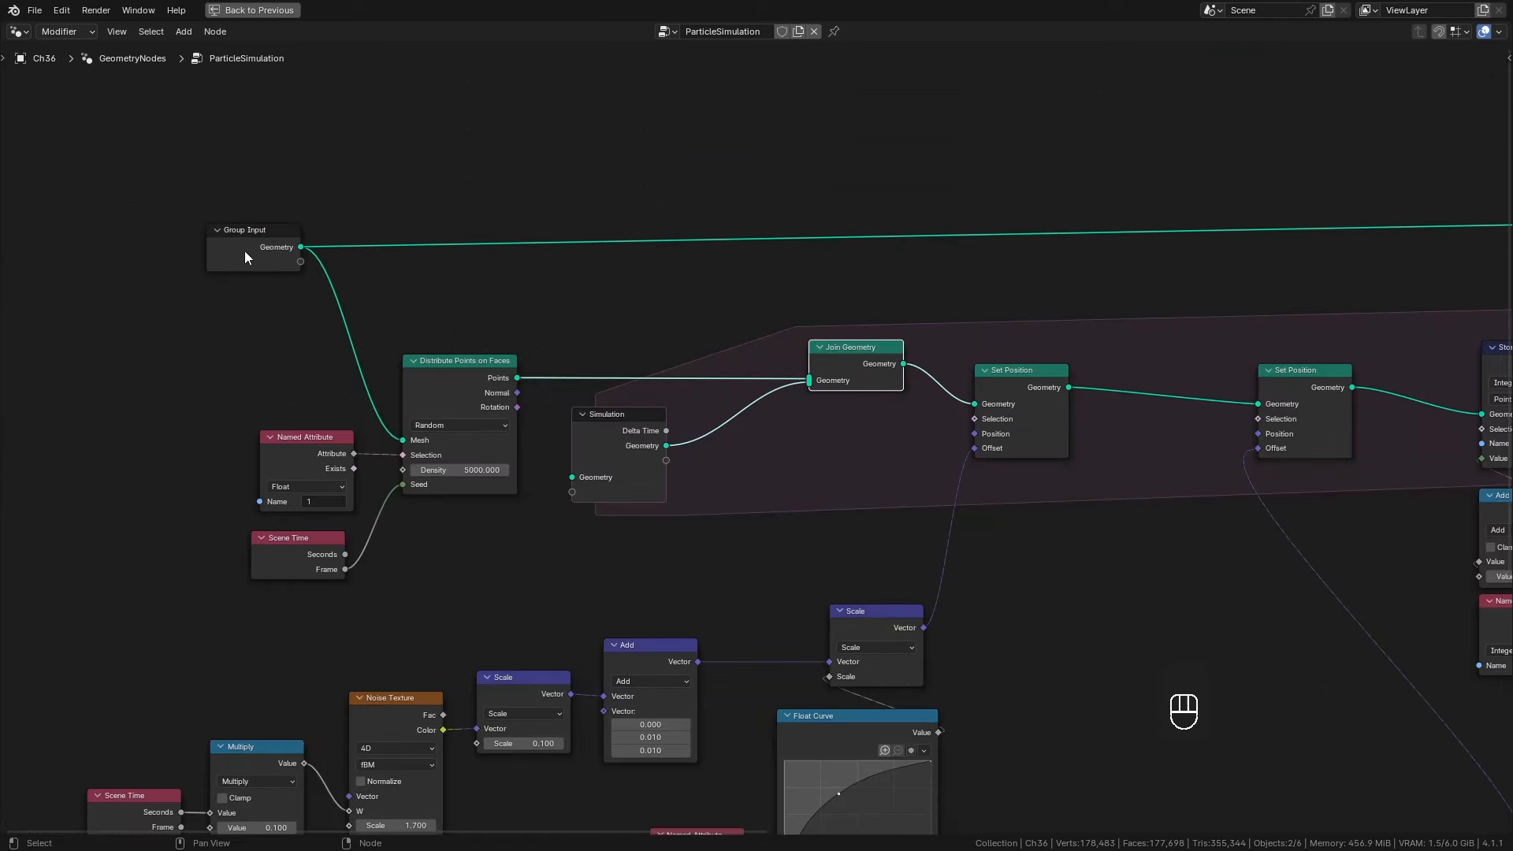
Reposition the Group Input, Distribute Points on Faces, its input nodes, the Simulation input and Join Geometry to make room for new nodes.
left_click_drag(245, 250, 195, 156)
left_click_drag(236, 413, 250, 559)
left_click_drag(460, 386, 513, 234)
left_click_drag(170, 473, 236, 543)
left_click_drag(237, 544, 317, 367)
left_click_drag(619, 429, 613, 468)
left_click_drag(821, 379, 840, 447)
left_click_drag(615, 484, 520, 446)
left_click_drag(851, 427, 855, 425)
left_click_drag(496, 244, 457, 238)
Insert a Set ID node on the link between Distribute Points on Faces and Join Geometry.
key("shift+a")
type("set id")
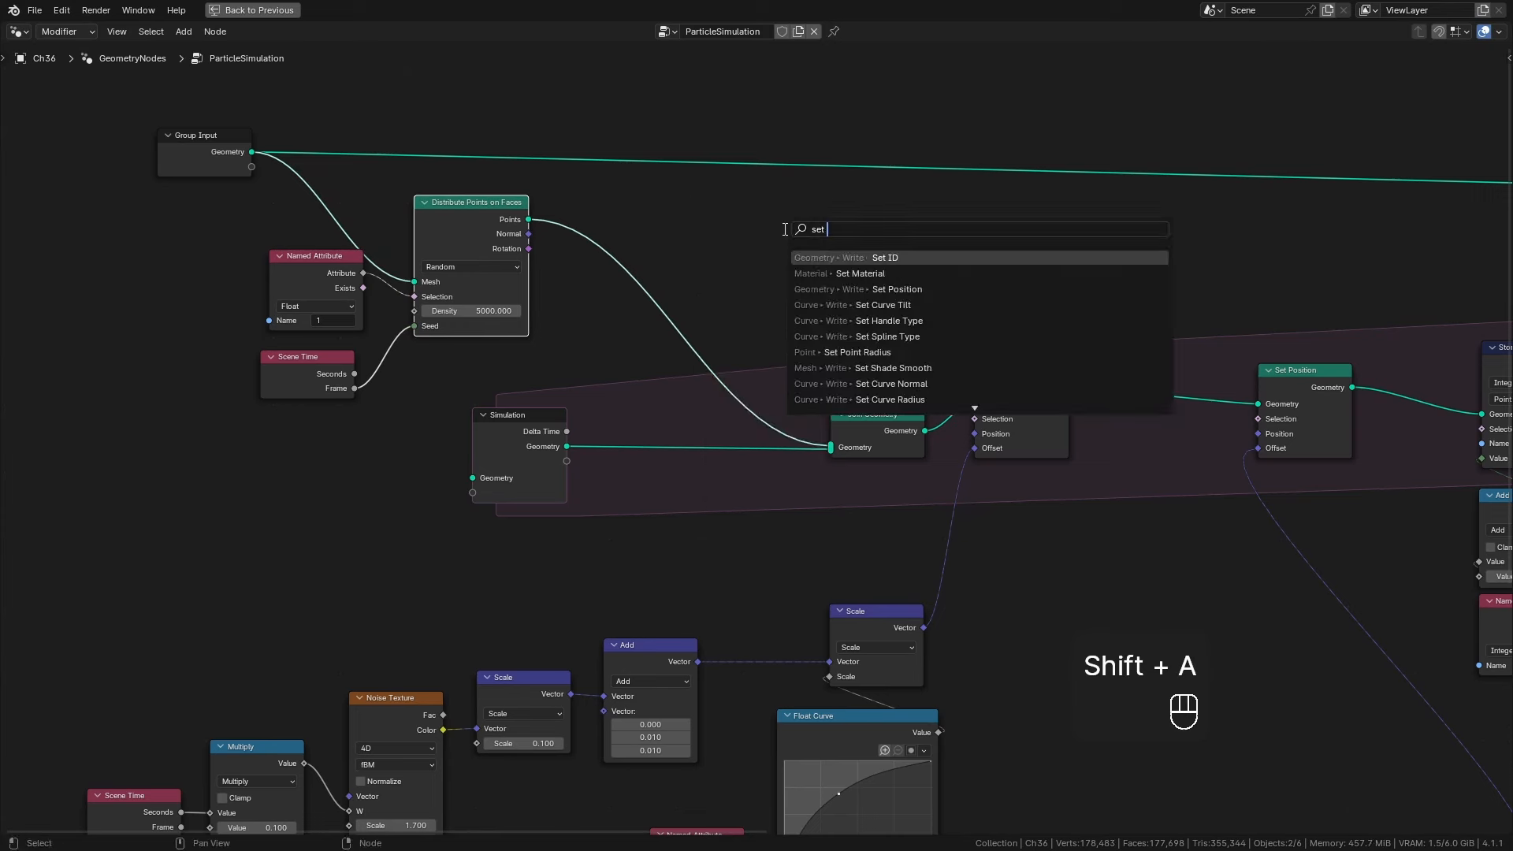
key("Return")
left_click(697, 221)
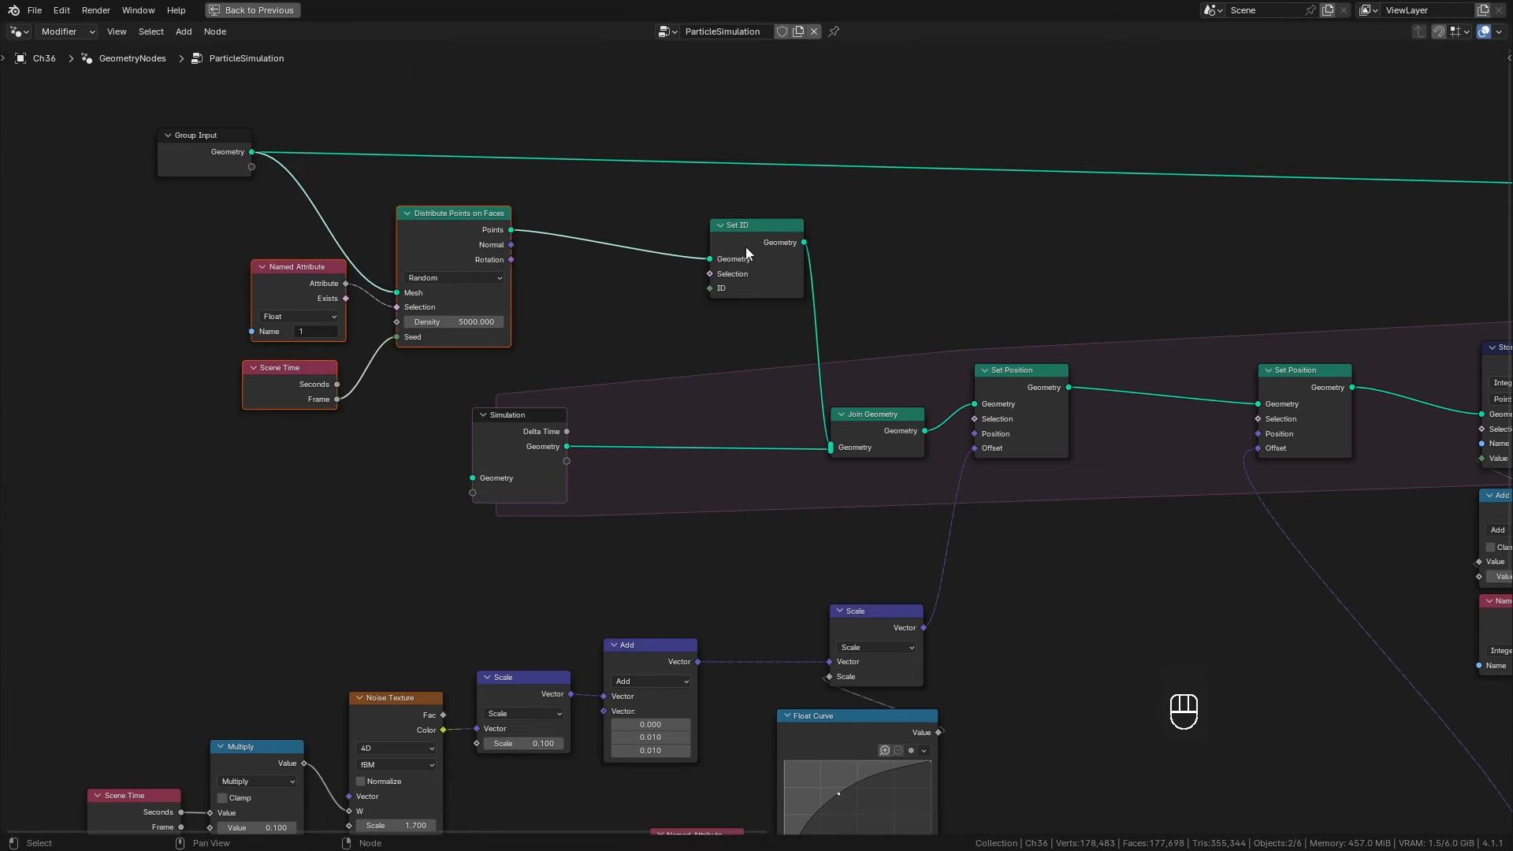
Add an ID node feeding the Attribute input of a new Attribute Statistic node, and link the Simulation input's Geometry into the statistic.
key("shift+a")
type("id")
key("Return")
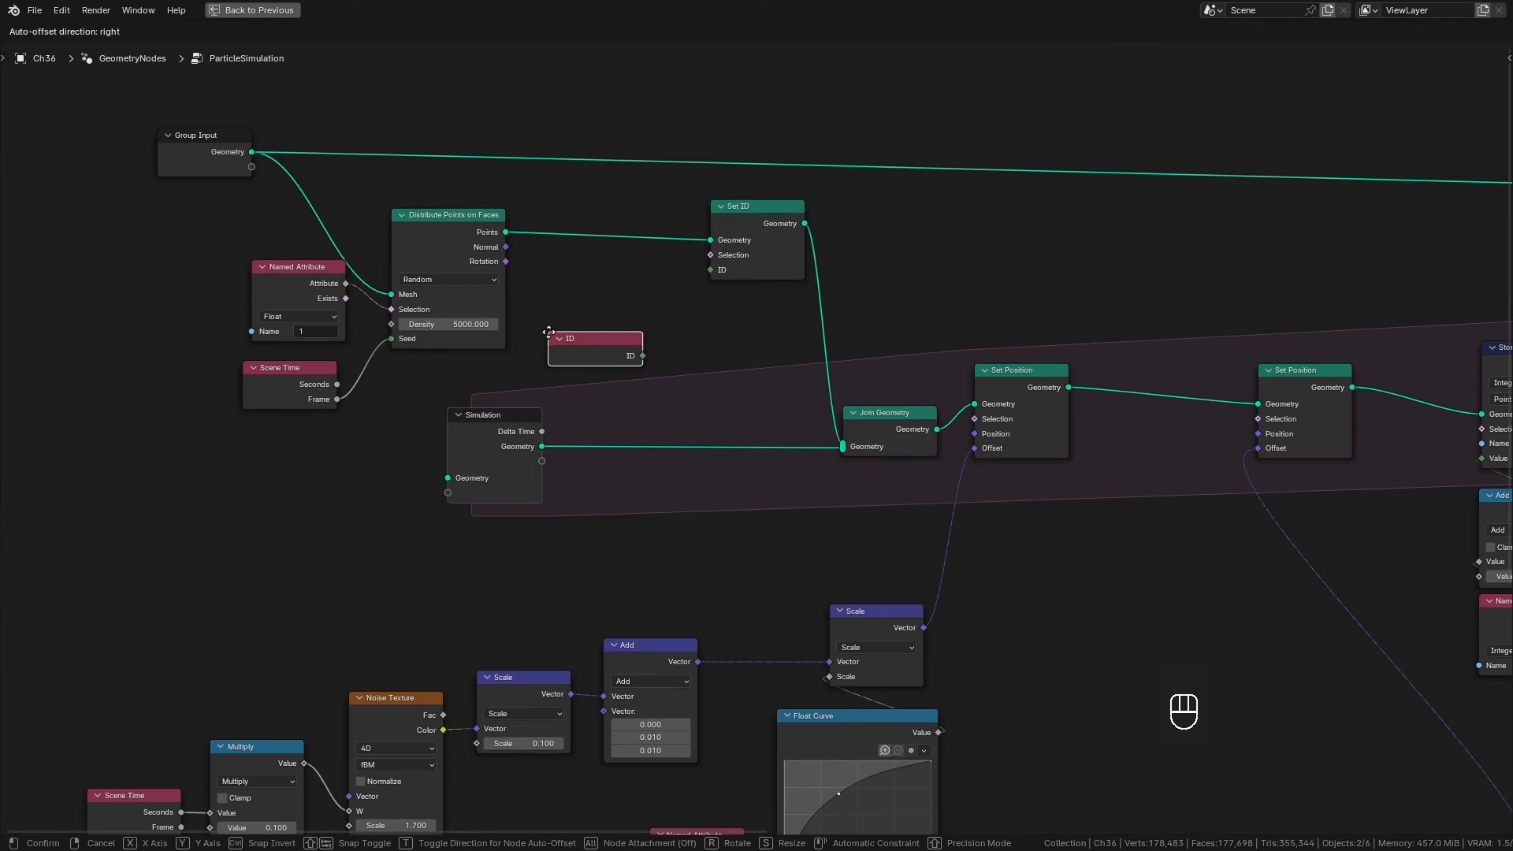
left_click(549, 333)
key("shift+a")
type("statis")
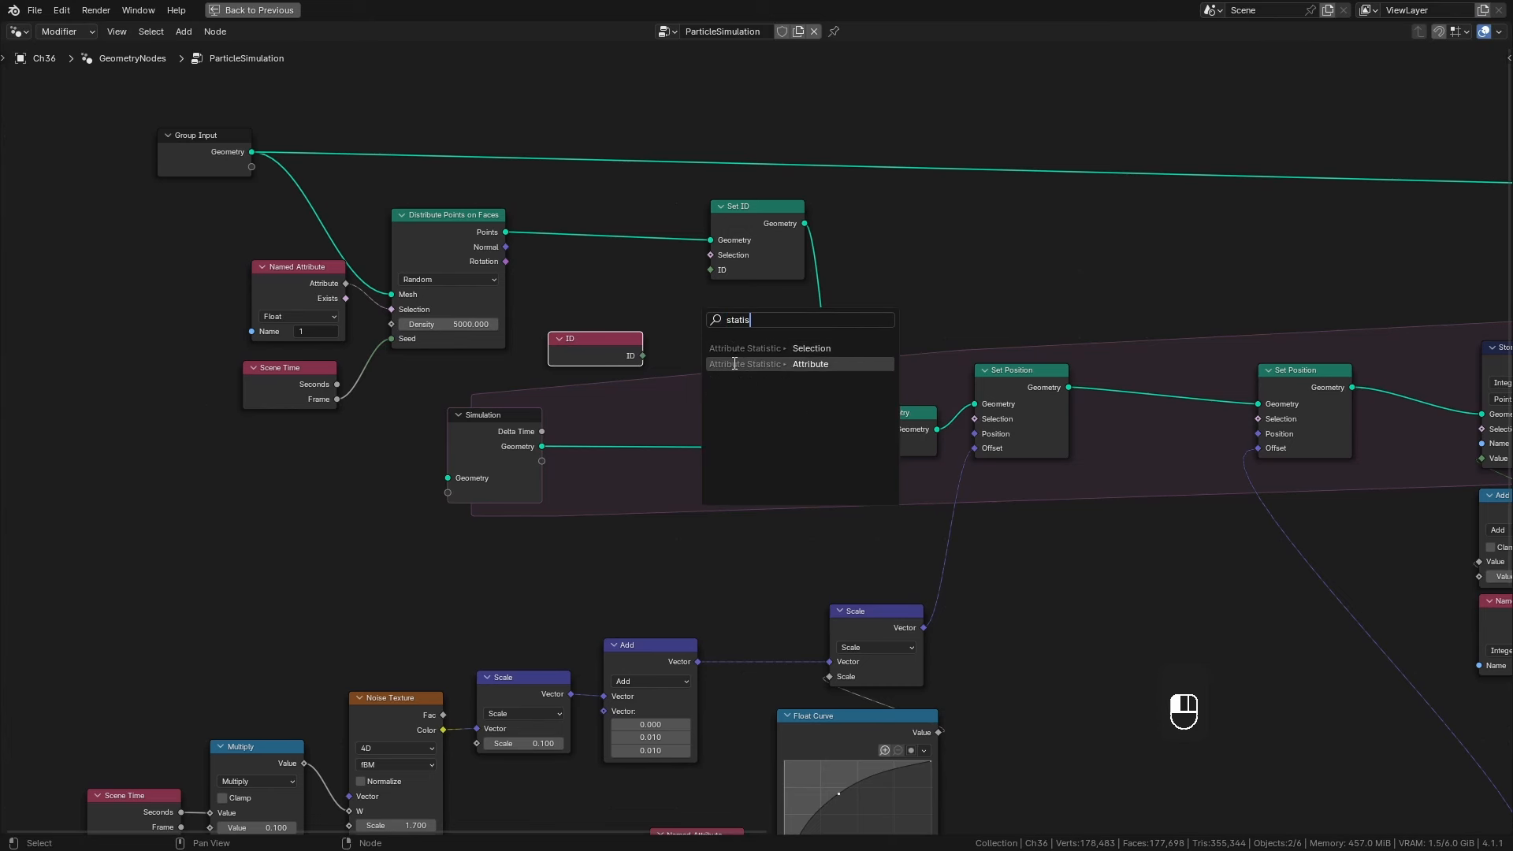
left_click(734, 363)
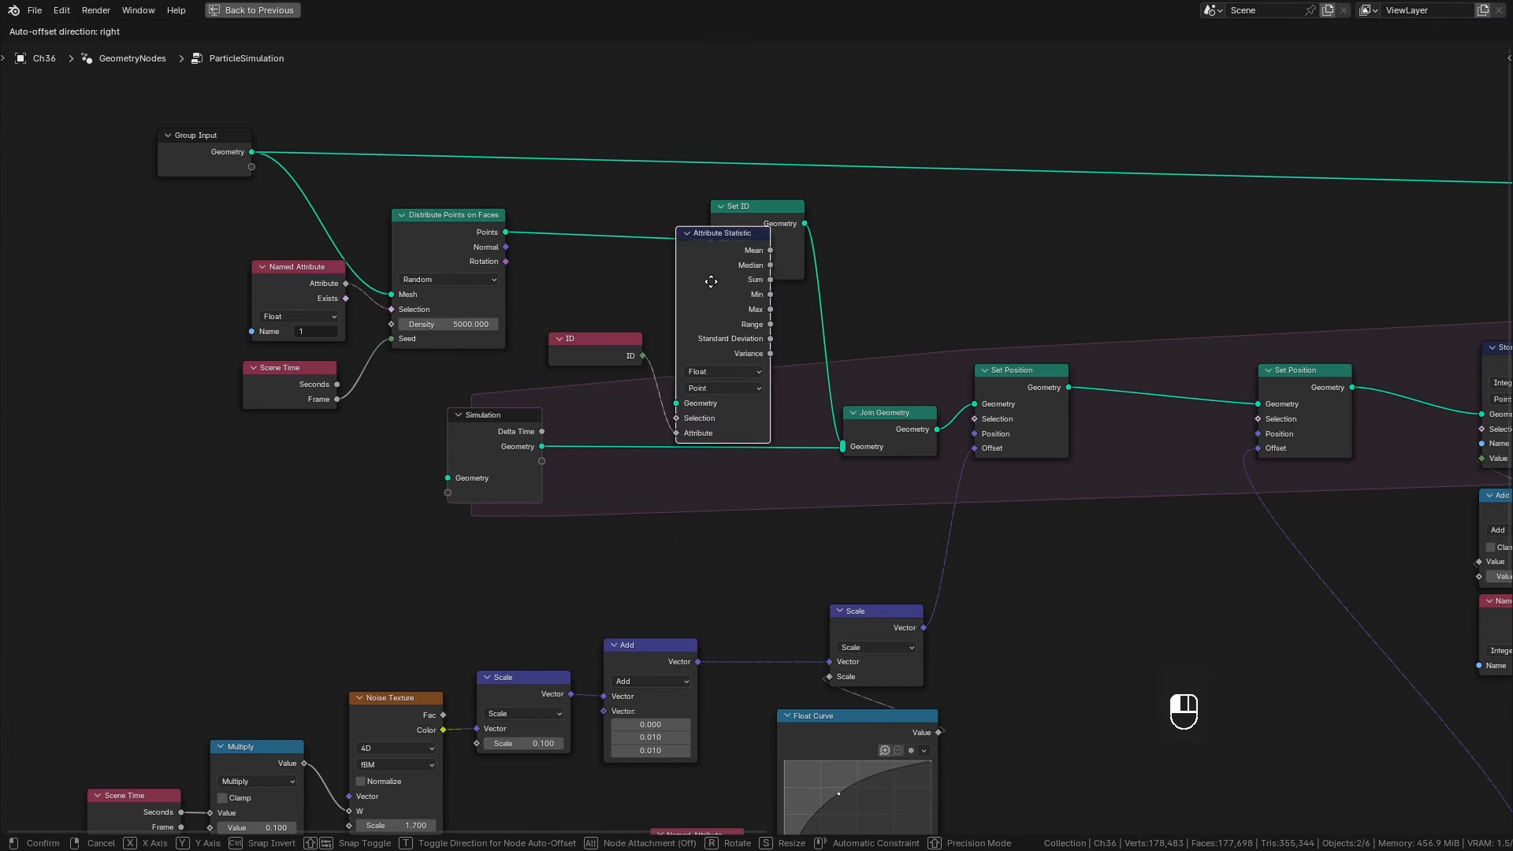
left_click_drag(541, 446, 675, 379)
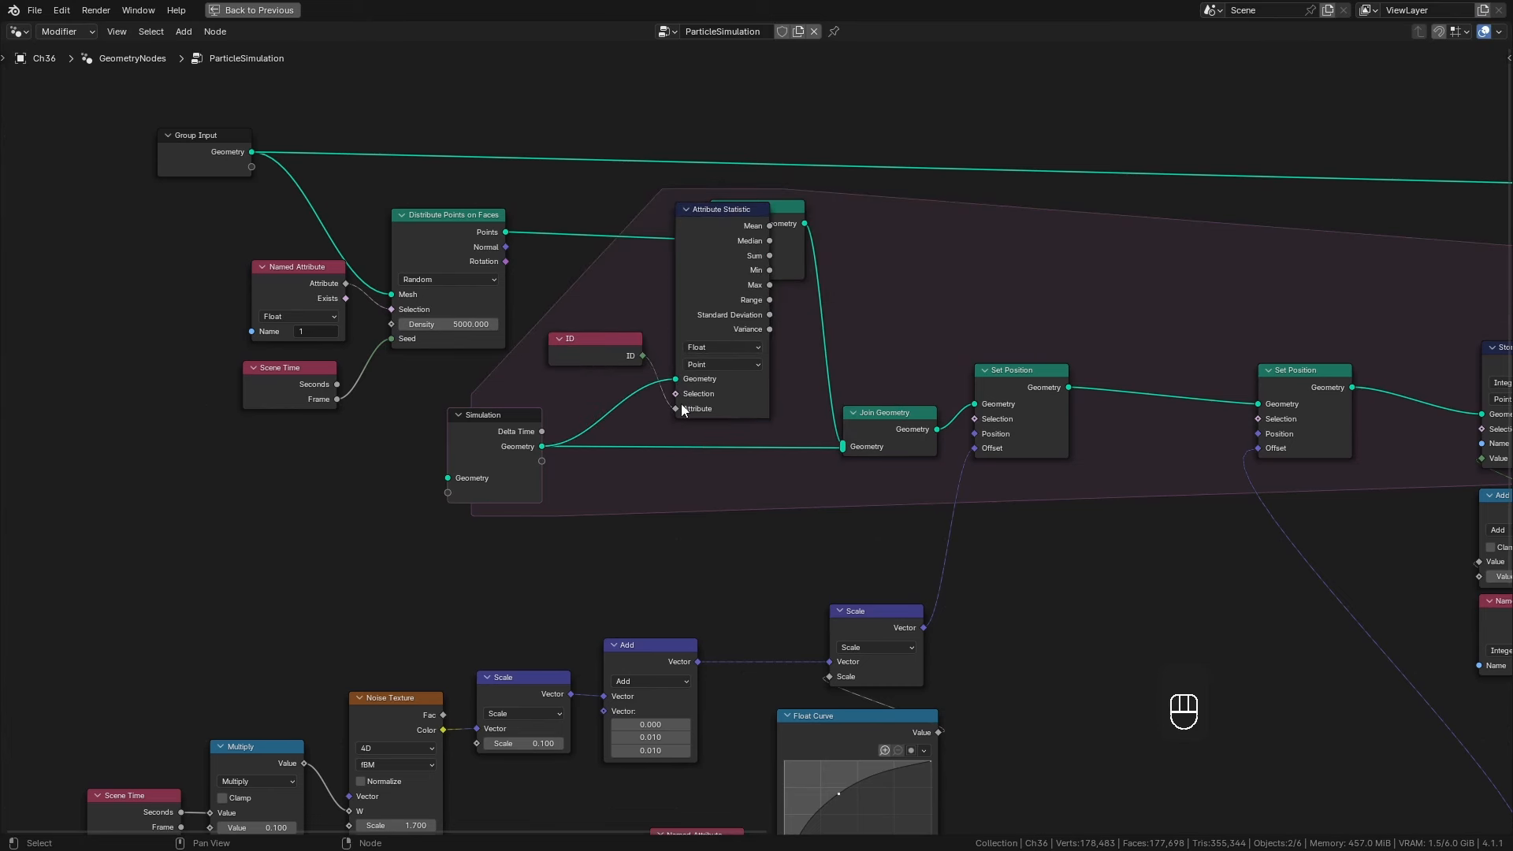
left_click_drag(712, 291, 706, 281)
left_click_drag(604, 347, 598, 388)
Attach a Math Add node to the Attribute Statistic's Max output and set its second value to 1.
left_click_drag(736, 280, 914, 272)
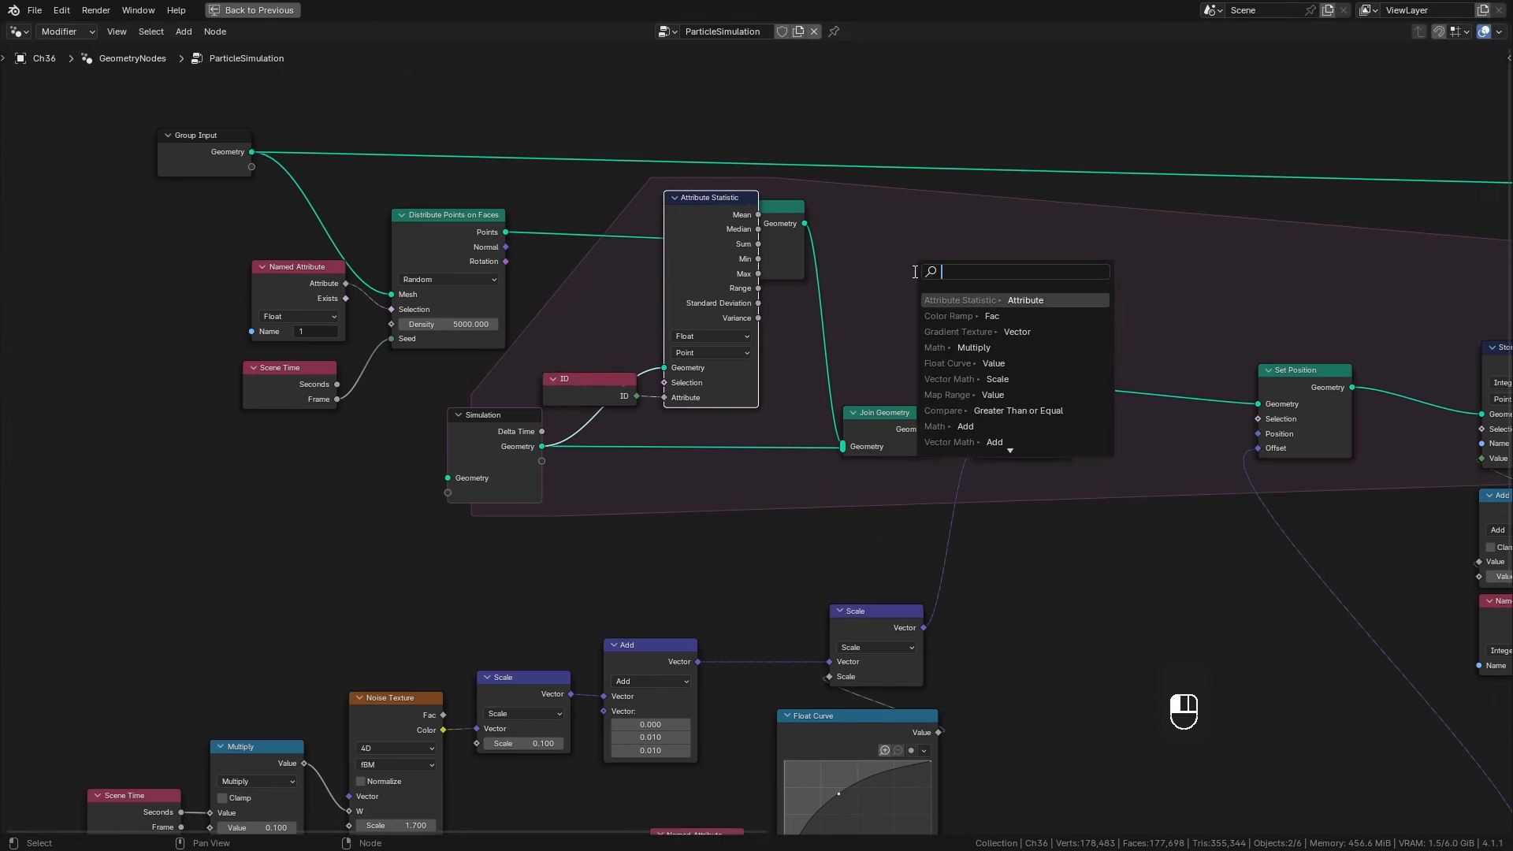
type("add")
left_click(937, 300)
left_click(878, 246)
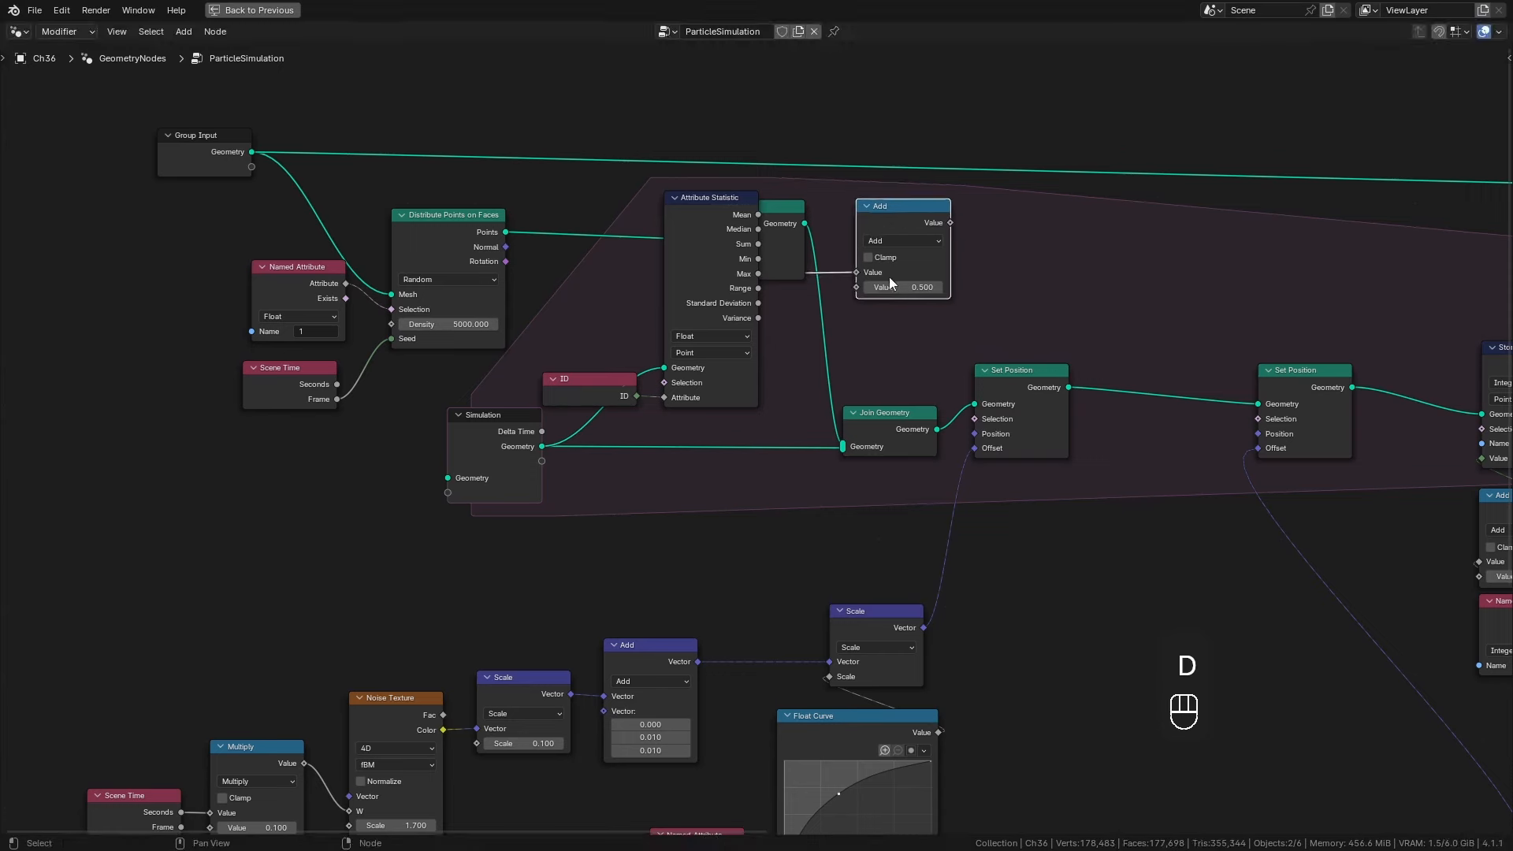
left_click(890, 283)
type("1")
key("Return")
left_click_drag(896, 228, 867, 225)
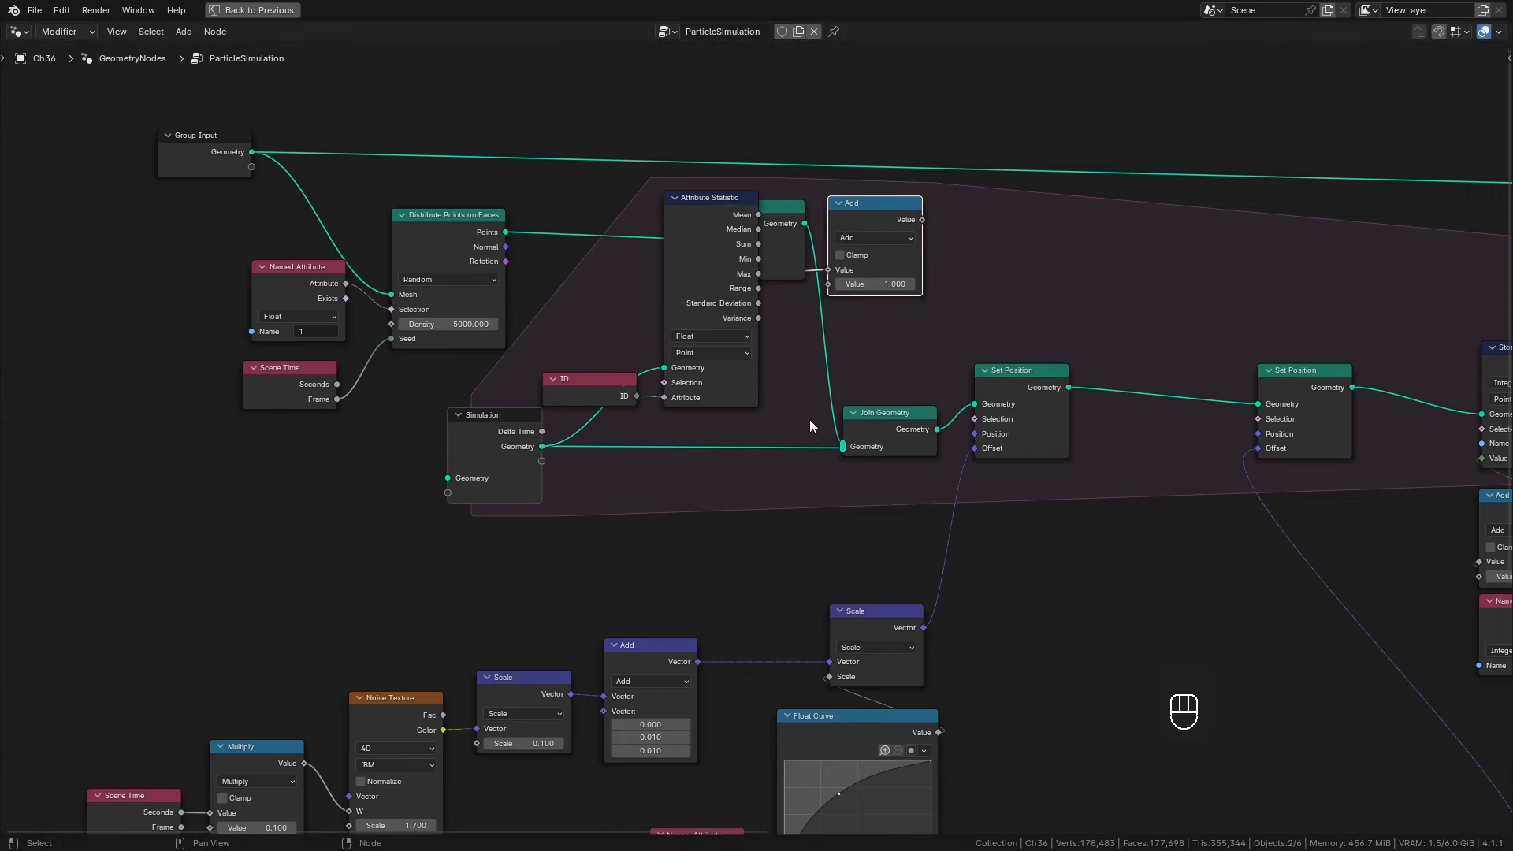
Spread out the point distribution, Set ID, Attribute Statistic, Add and Simulation input nodes so they no longer overlap.
scroll(810, 427, "down", 2)
middle_click_drag(810, 427, 876, 514)
left_click_drag(310, 220, 579, 476)
left_click_drag(571, 410, 604, 204)
left_click_drag(602, 503, 362, 503)
left_click_drag(702, 344, 776, 480)
left_click_drag(781, 369, 559, 364)
left_click_drag(828, 339, 809, 275)
left_click_drag(926, 332, 665, 331)
Add an Index node inside the simulation zone, below the Math Add node.
scroll(759, 433, "up", 2)
key("shift+a")
left_click(761, 415)
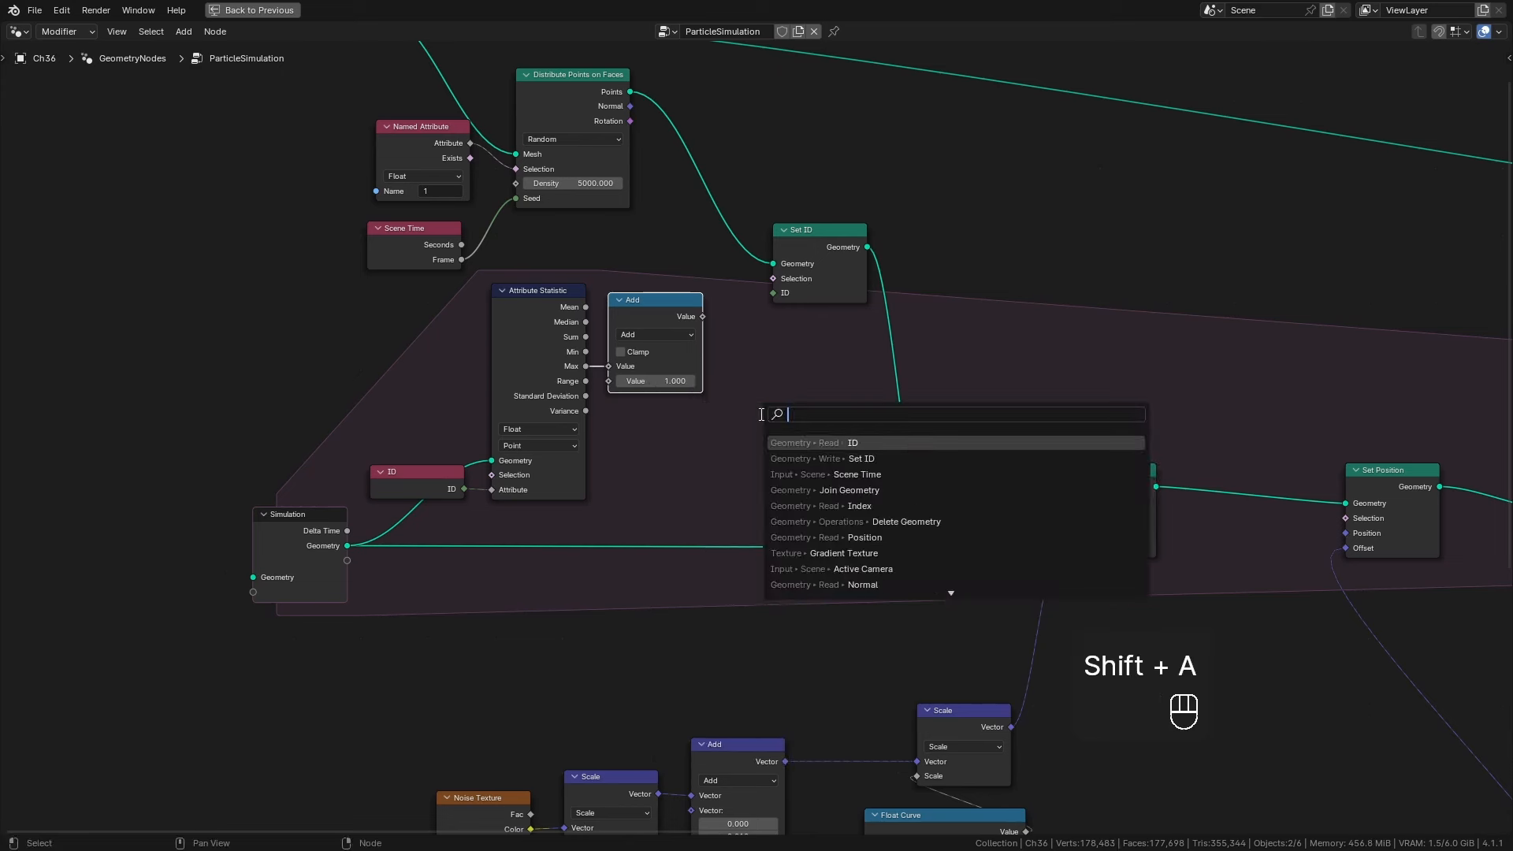
type("index")
key("Return")
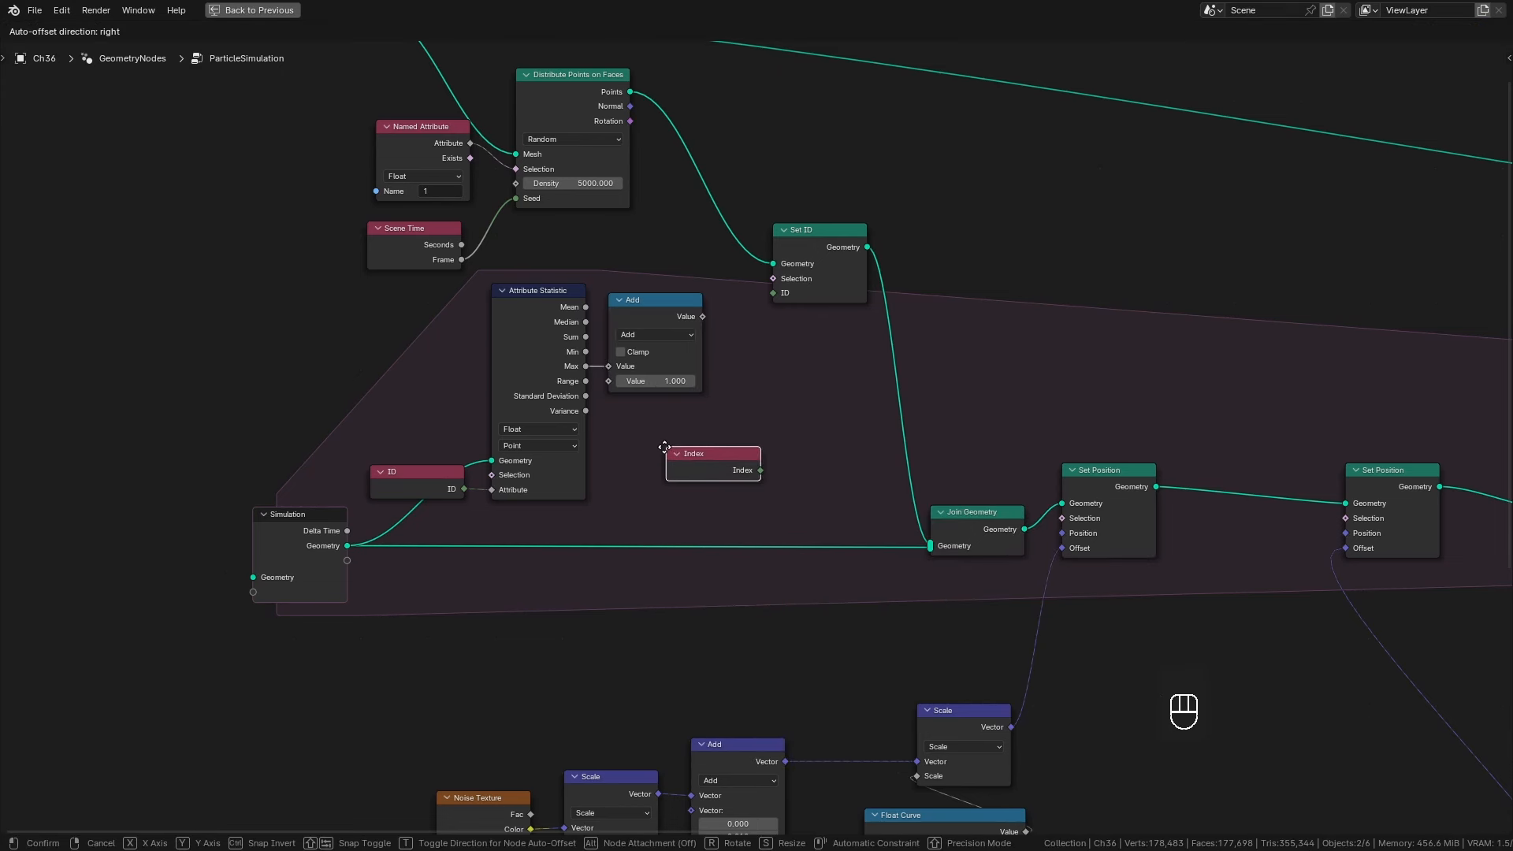
left_click(657, 446)
Sum the Index and the increased maximum ID with a second Math Add node, feed it into Set ID's ID and tidy the nodes.
left_click_drag(717, 466, 785, 401)
type("add")
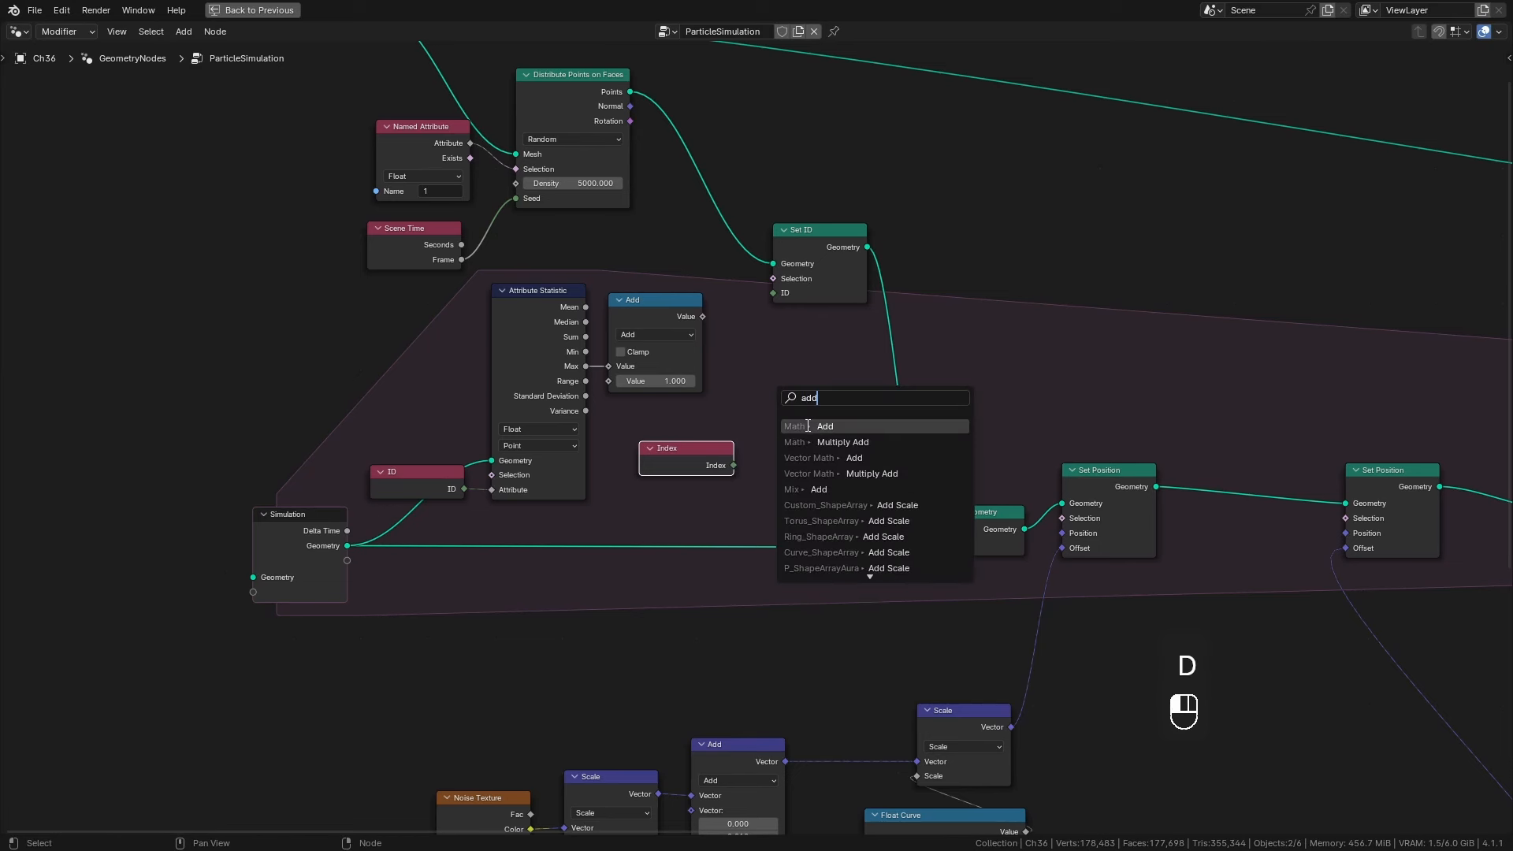
left_click(808, 425)
left_click(773, 418)
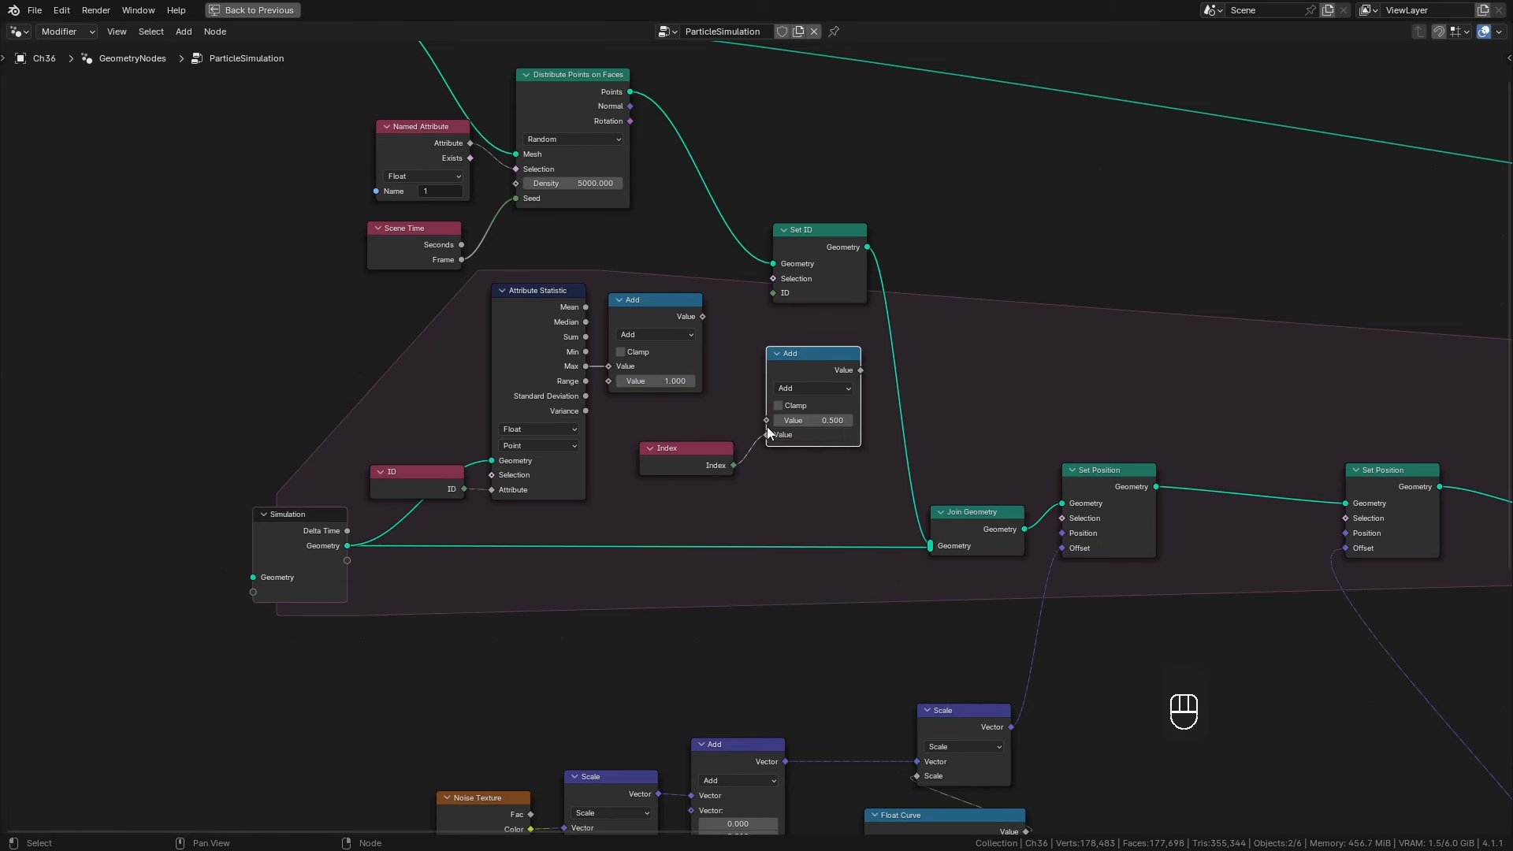
left_click_drag(765, 420, 702, 316)
left_click_drag(690, 462, 670, 442)
left_click_drag(795, 363, 821, 332)
left_click_drag(660, 434, 668, 425)
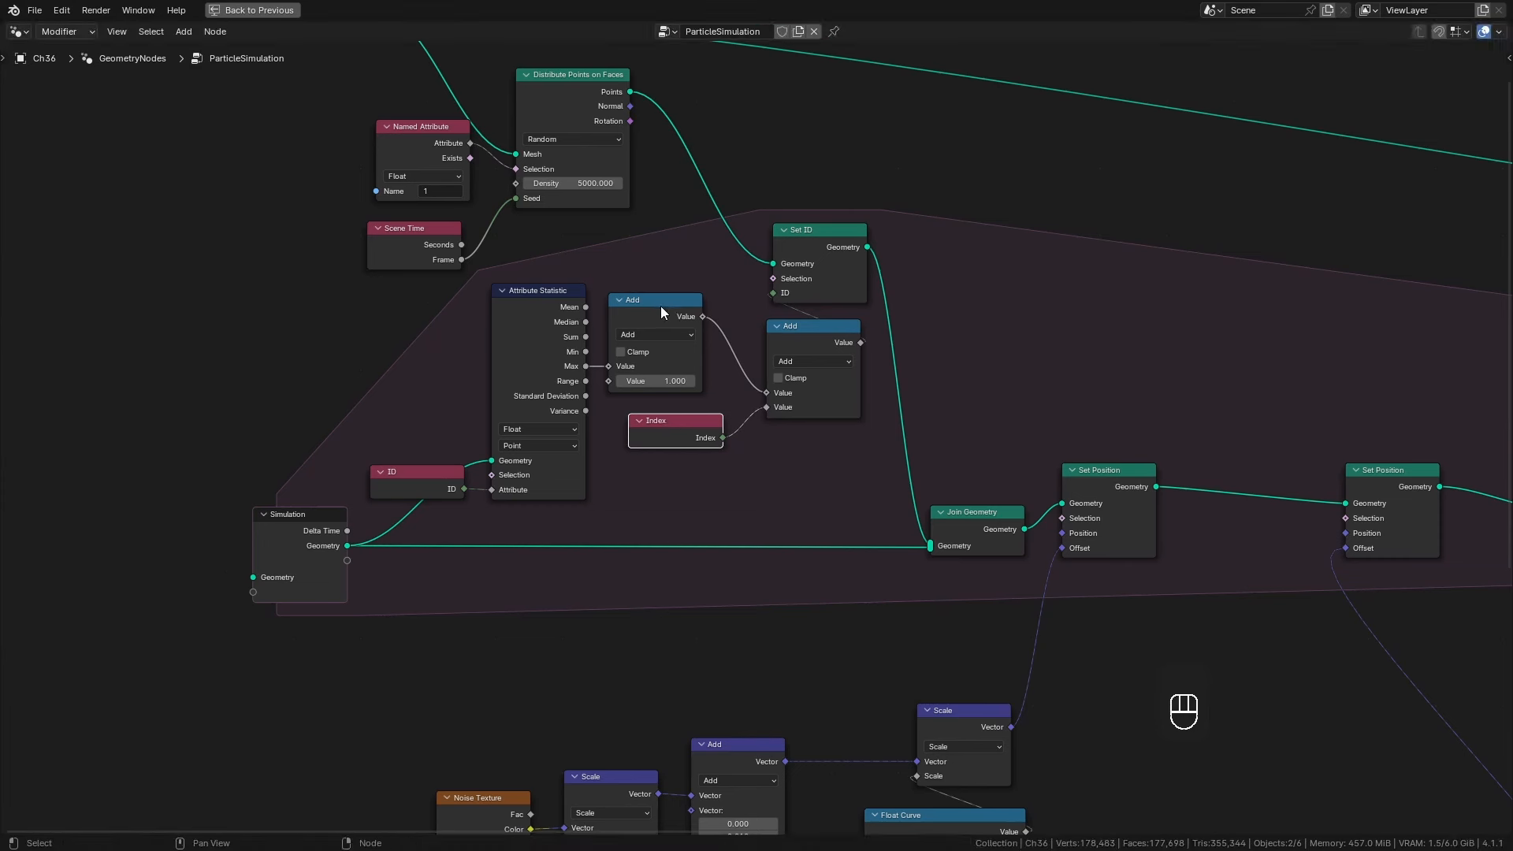
left_click_drag(661, 305, 679, 307)
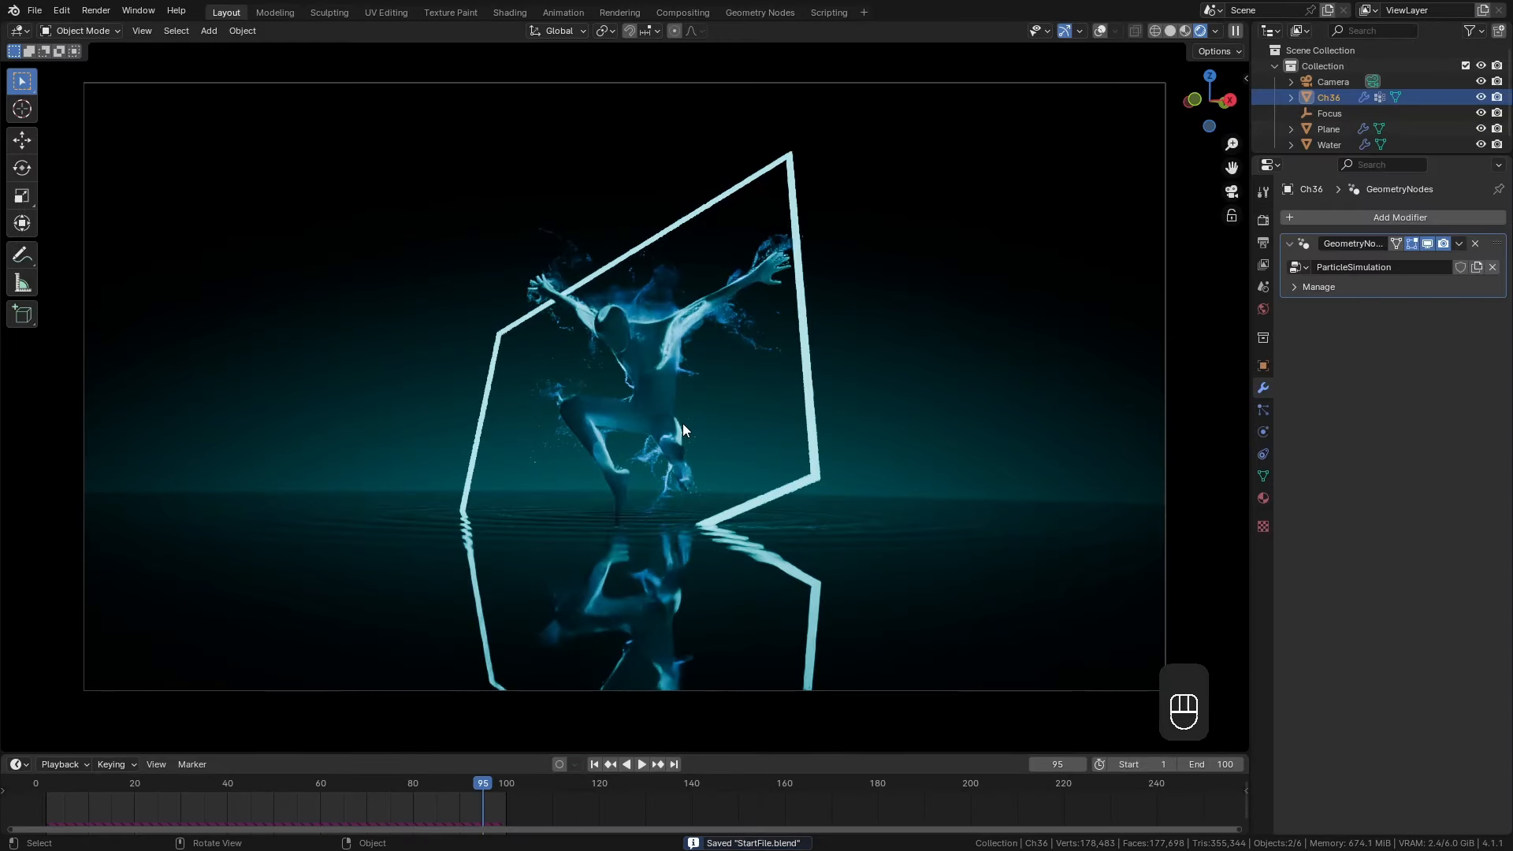
Switch the viewport to Solid shading and play the animation to rebuild the particle simulation, then go to frame 95.
key("z")
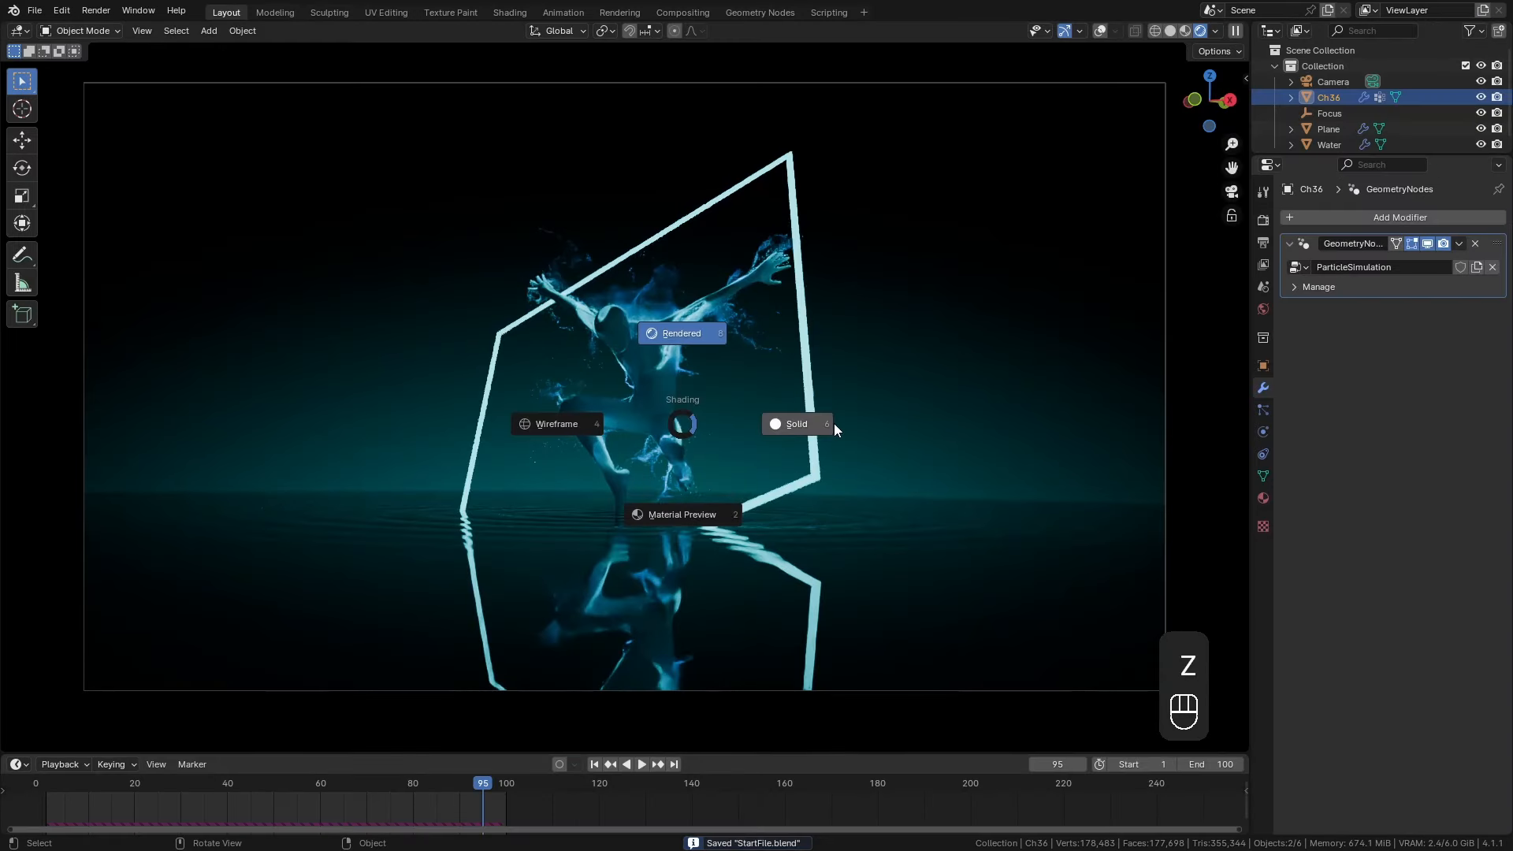
left_click(834, 423)
key("space")
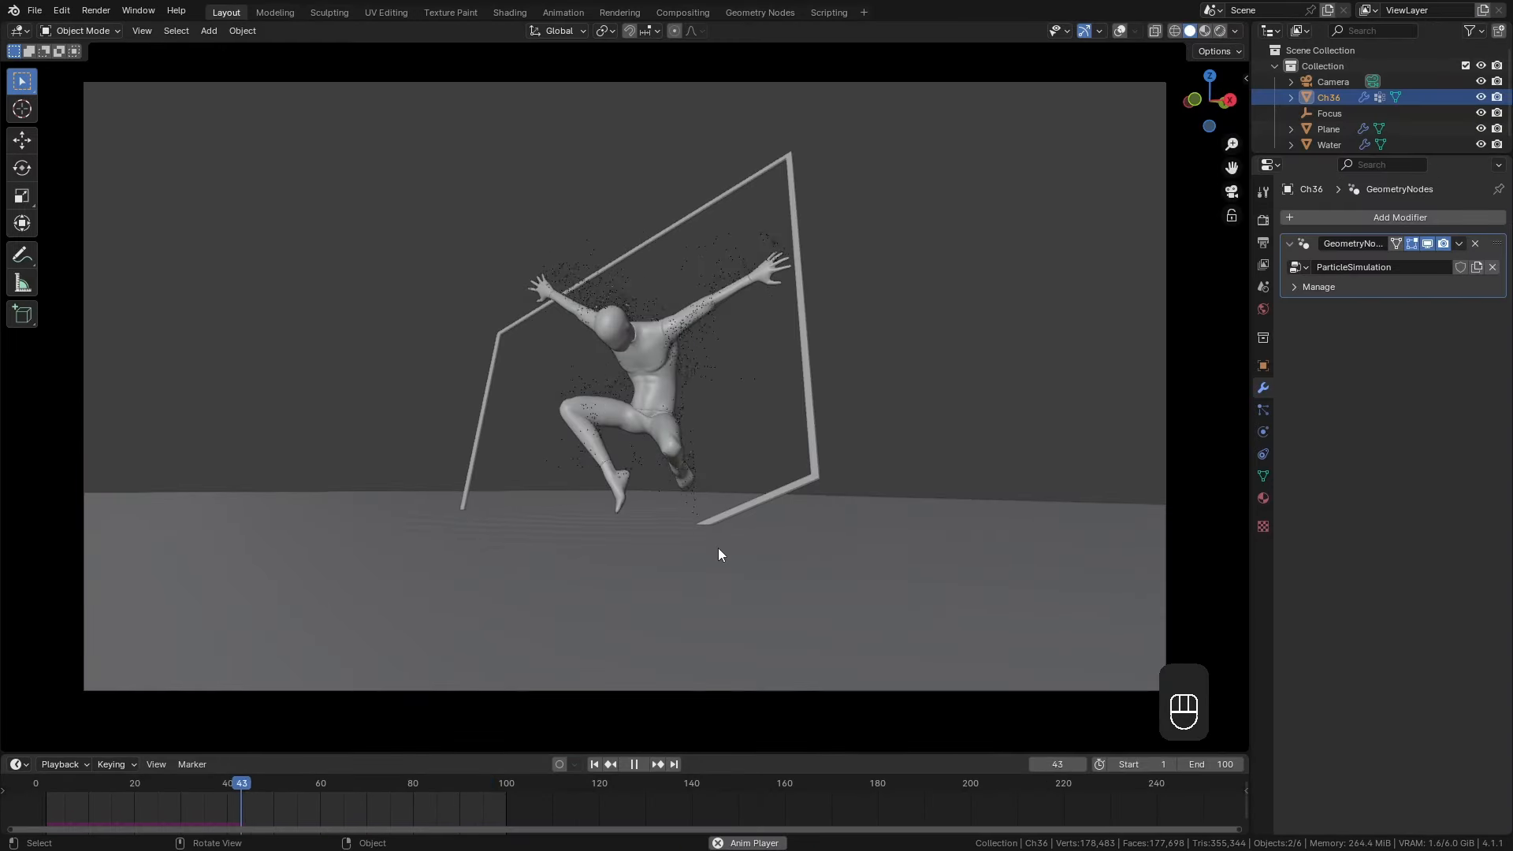
key("space")
left_click(482, 787)
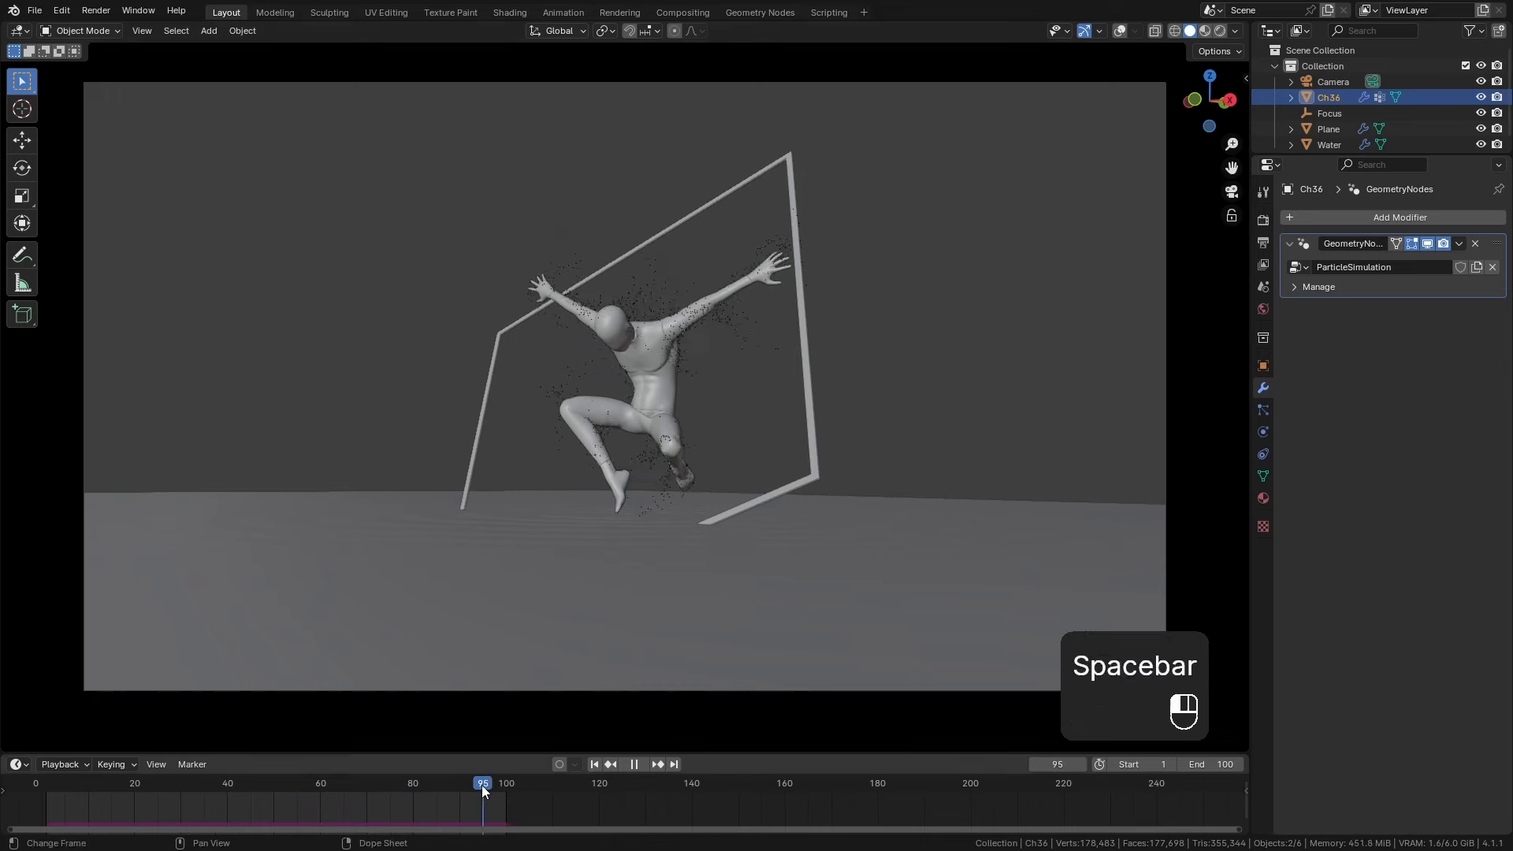
Render frame 95 into Slot 3, inspect the particle motion trails up close and compare the result with Slot 1.
left_click(619, 12)
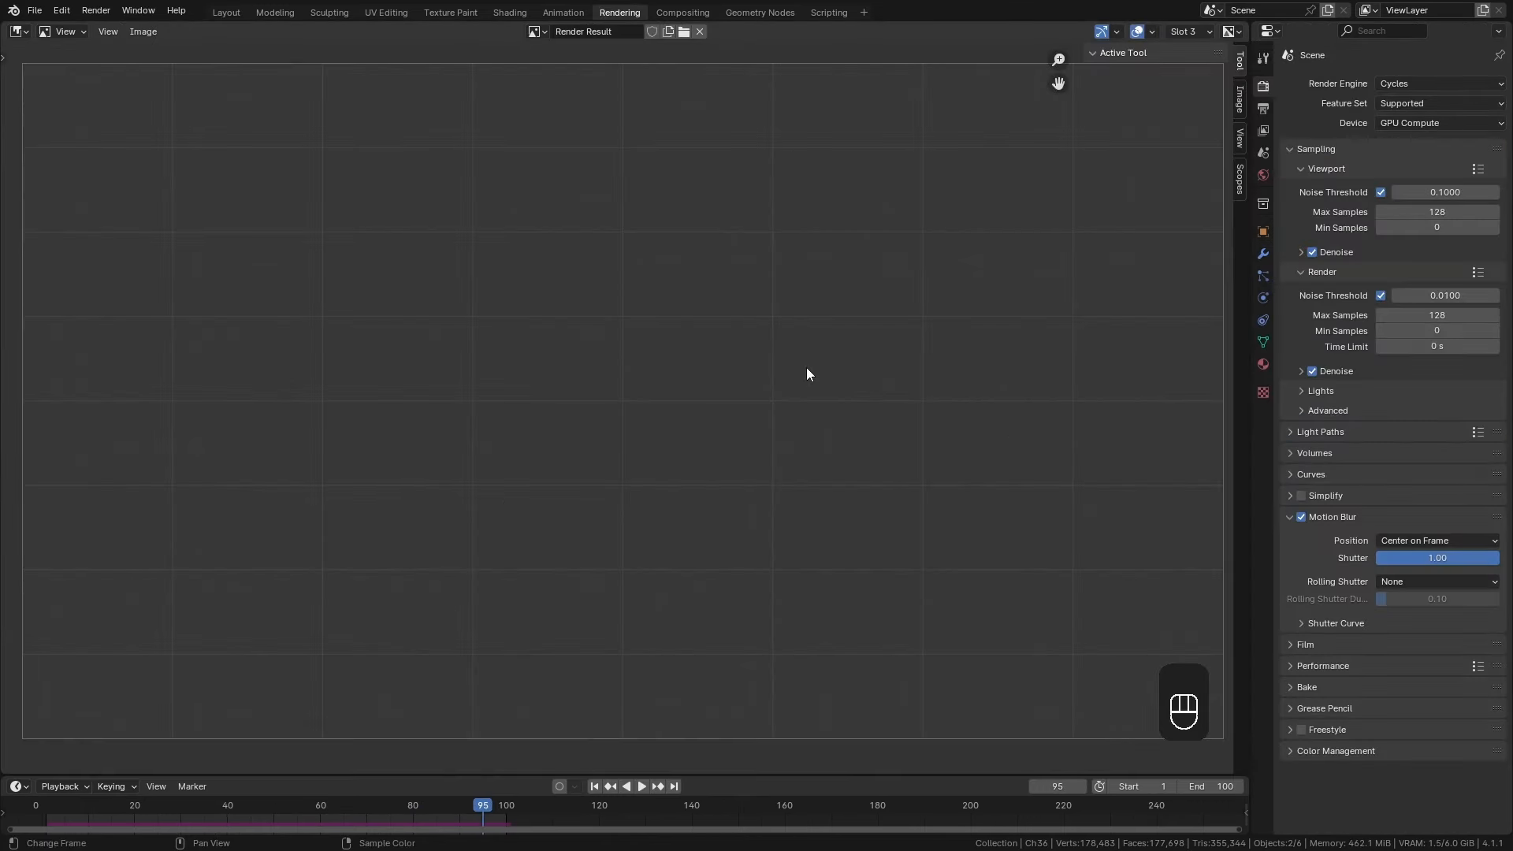
key("F12")
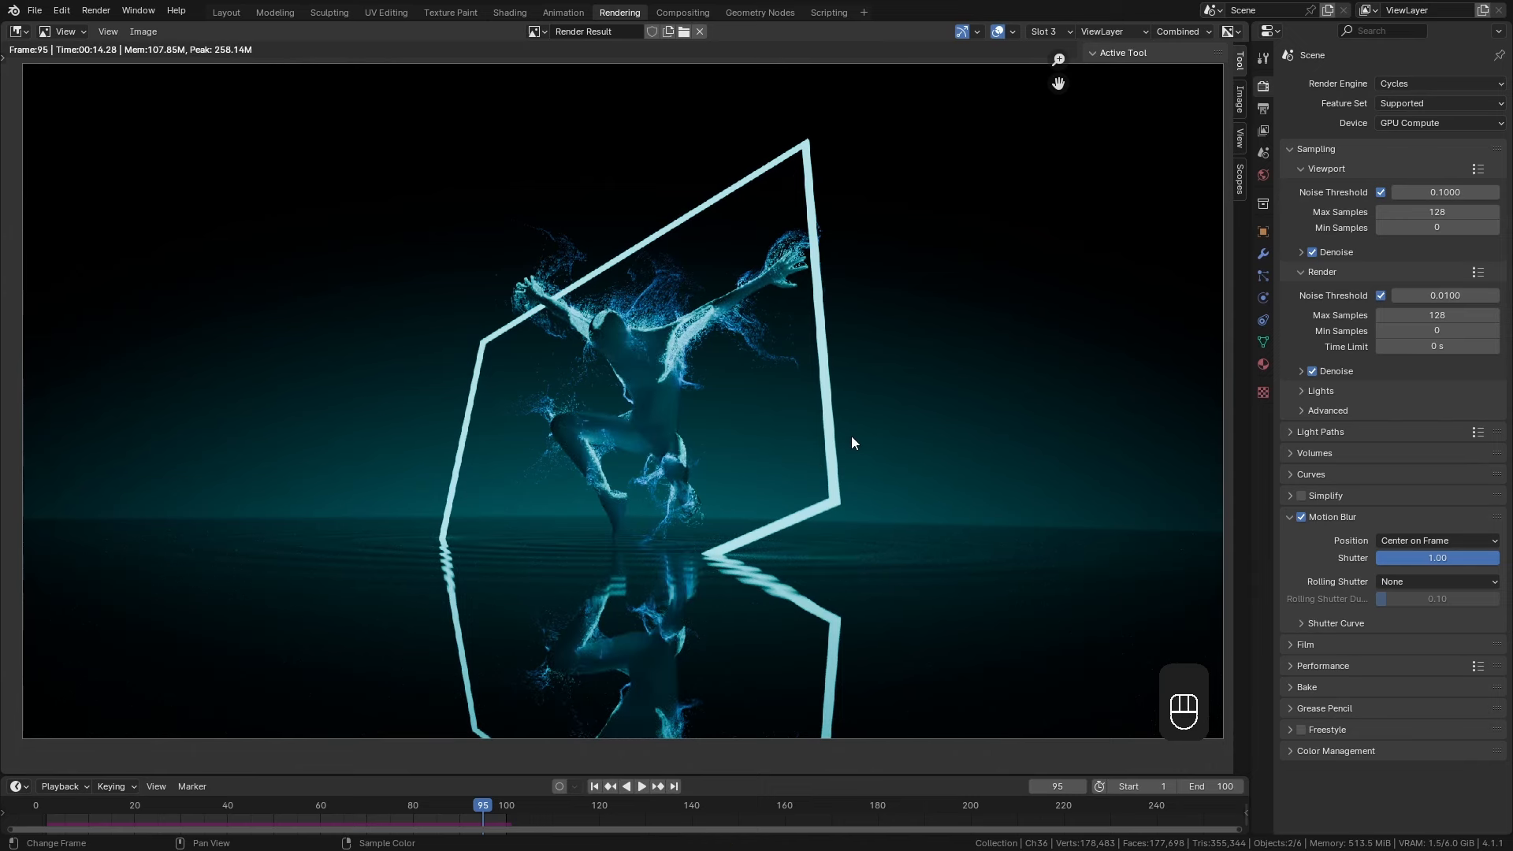
scroll(851, 437, "up", 3)
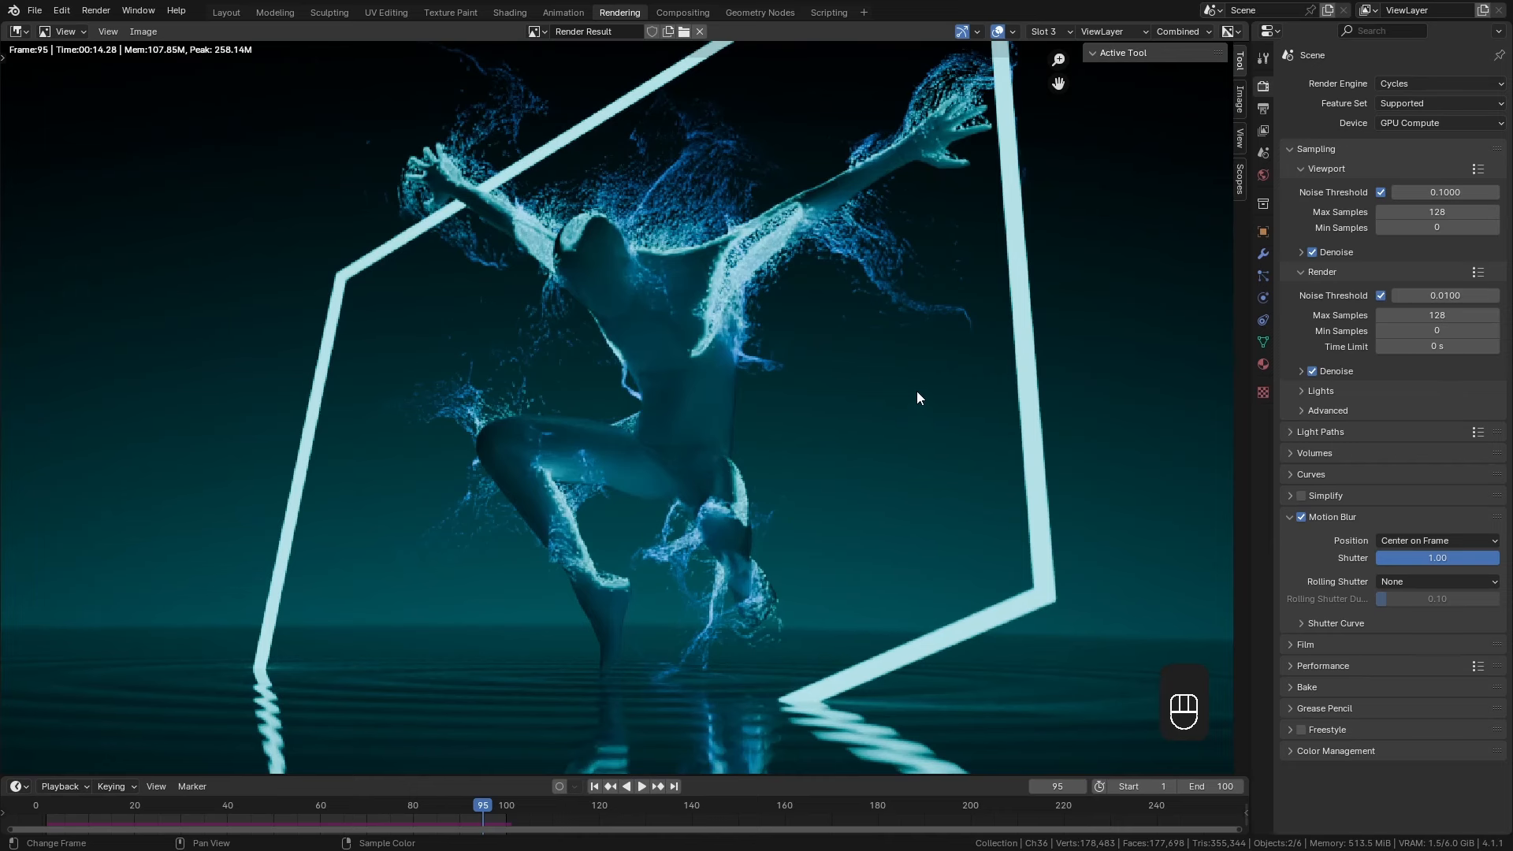
scroll(916, 391, "up", 1)
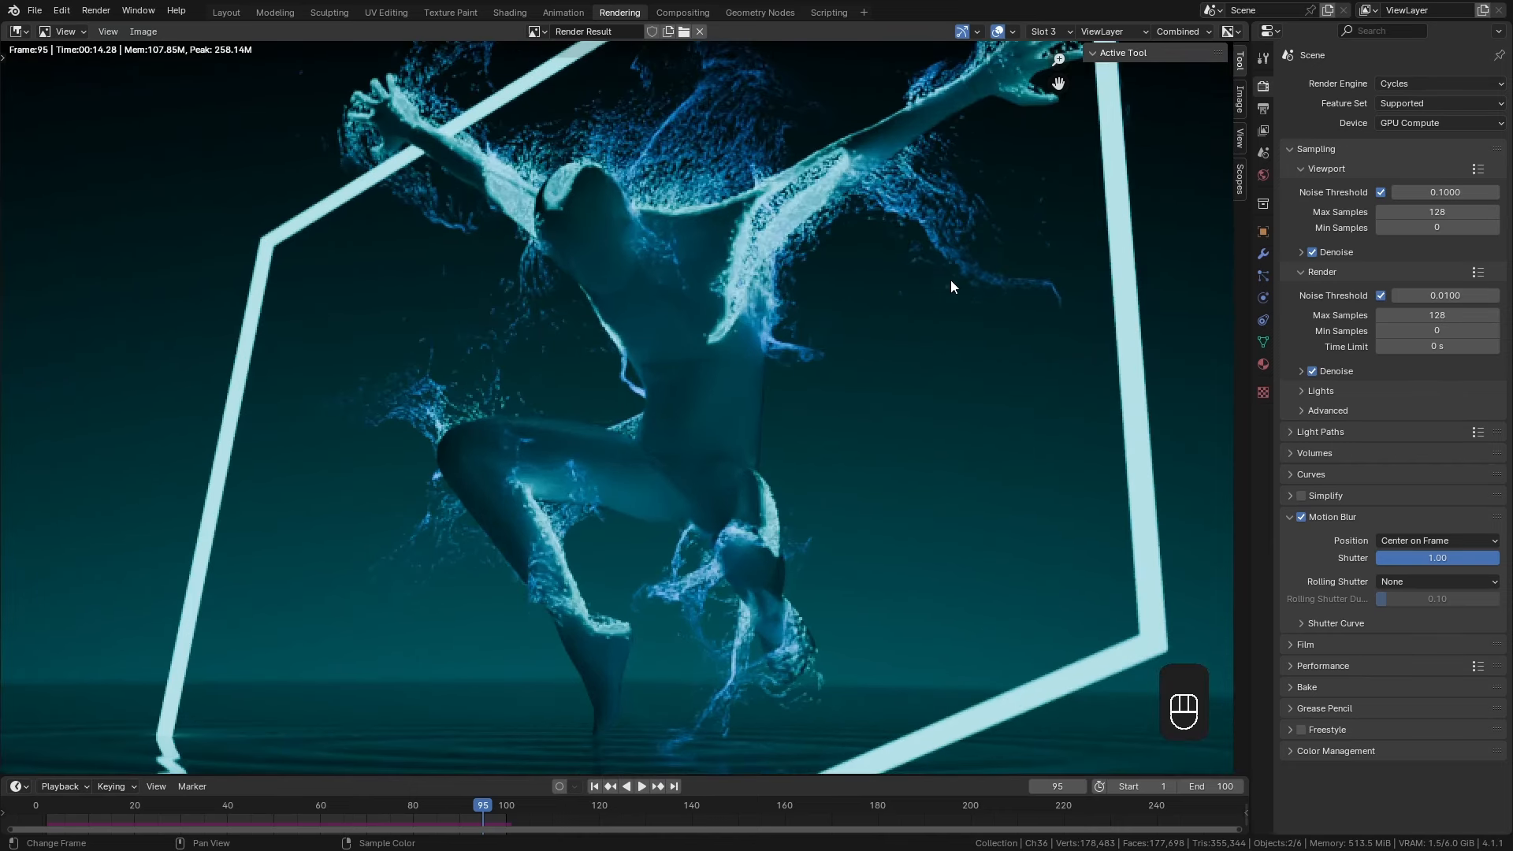
scroll(839, 515, "down", 6)
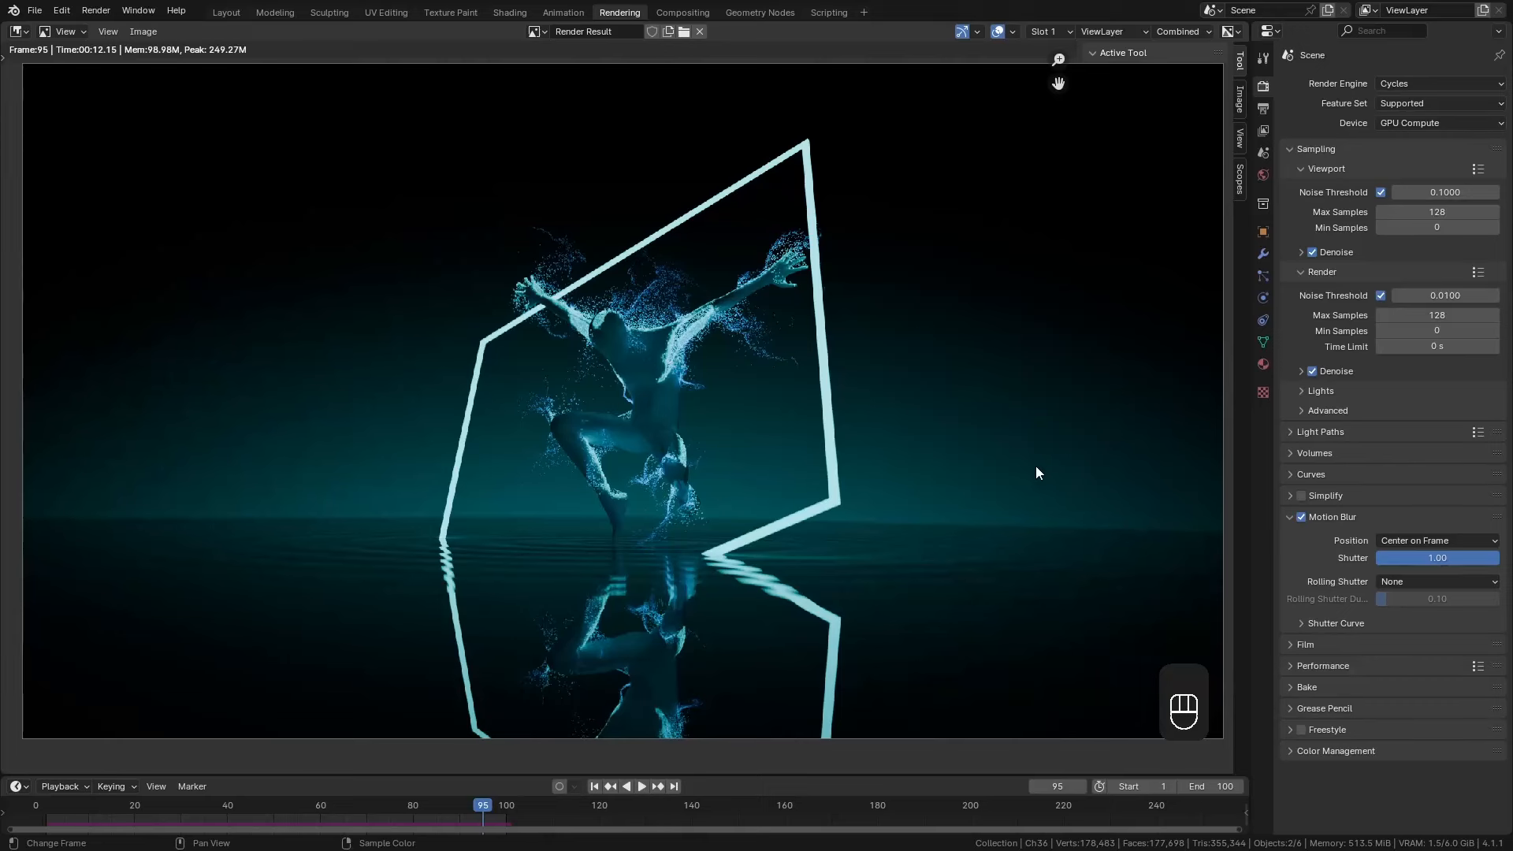
key("j")
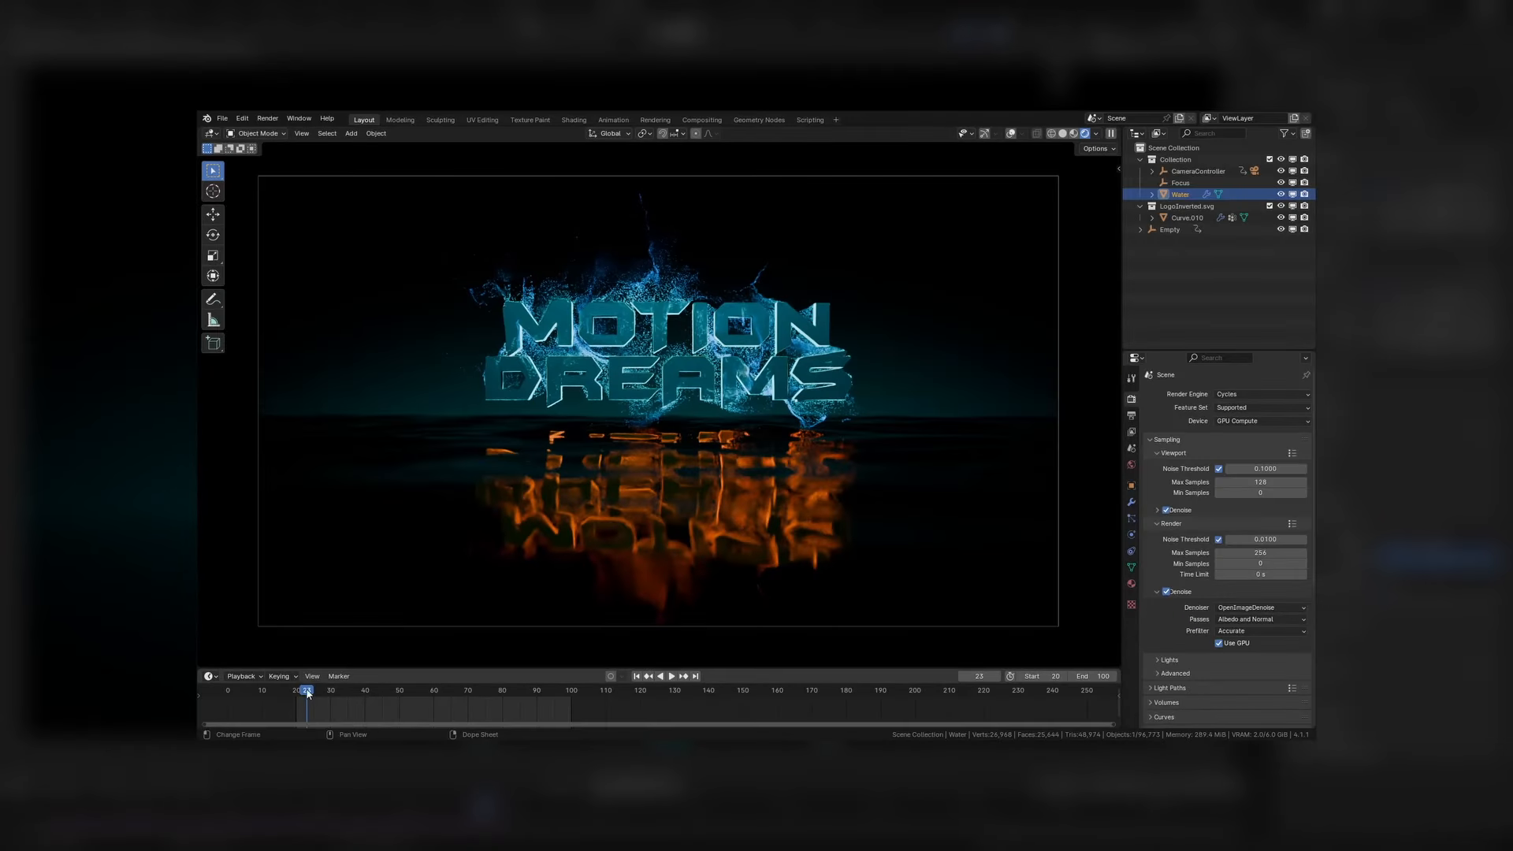
Scrub through the timeline of the Motion Dreams logo scene to view its particles and orange reflection at different frames.
left_click_drag(307, 693, 383, 694)
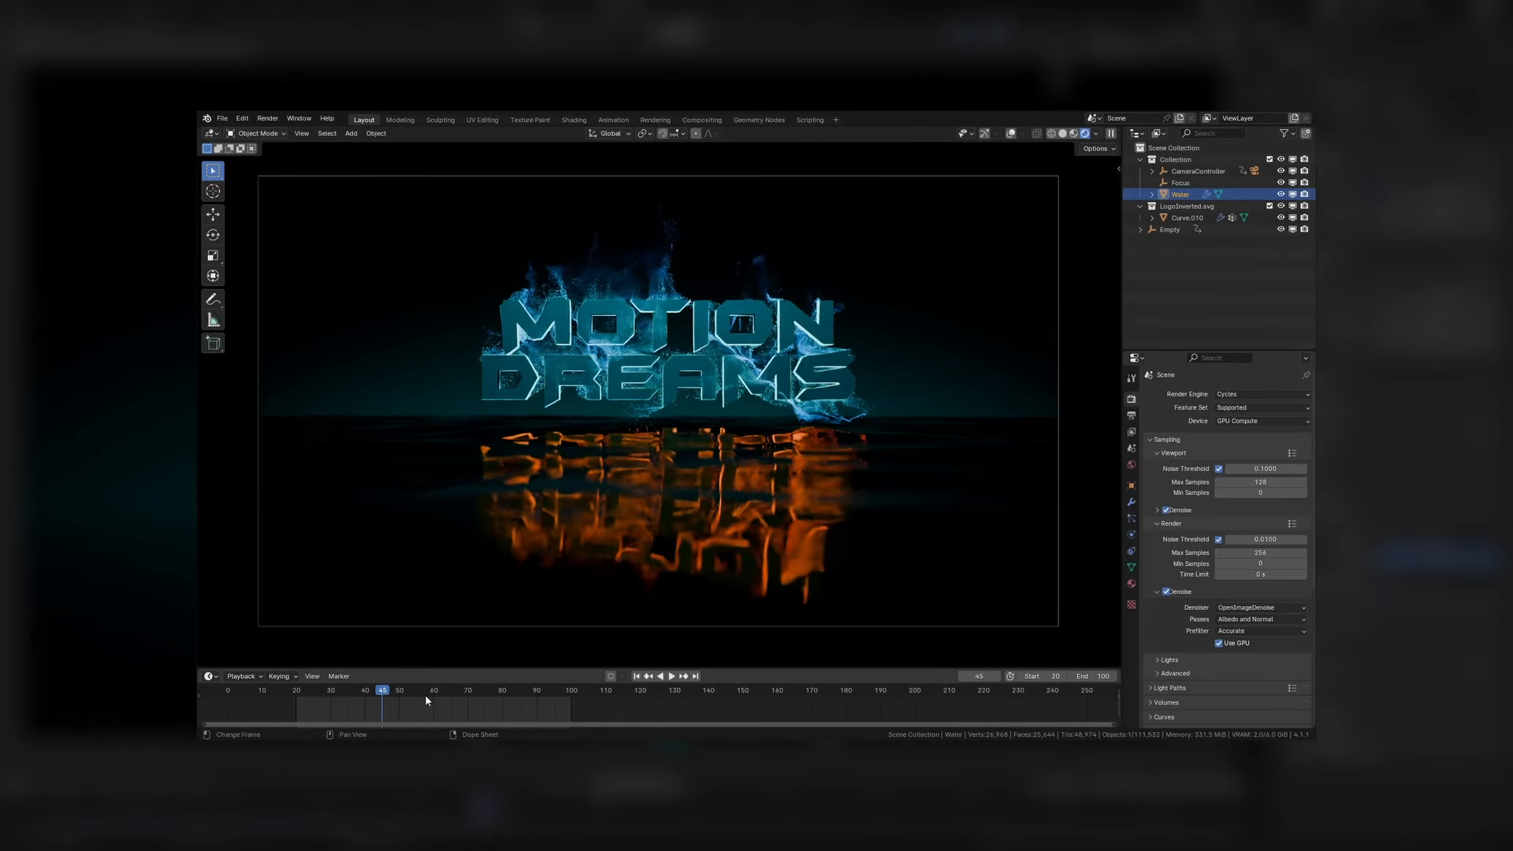
left_click(459, 696)
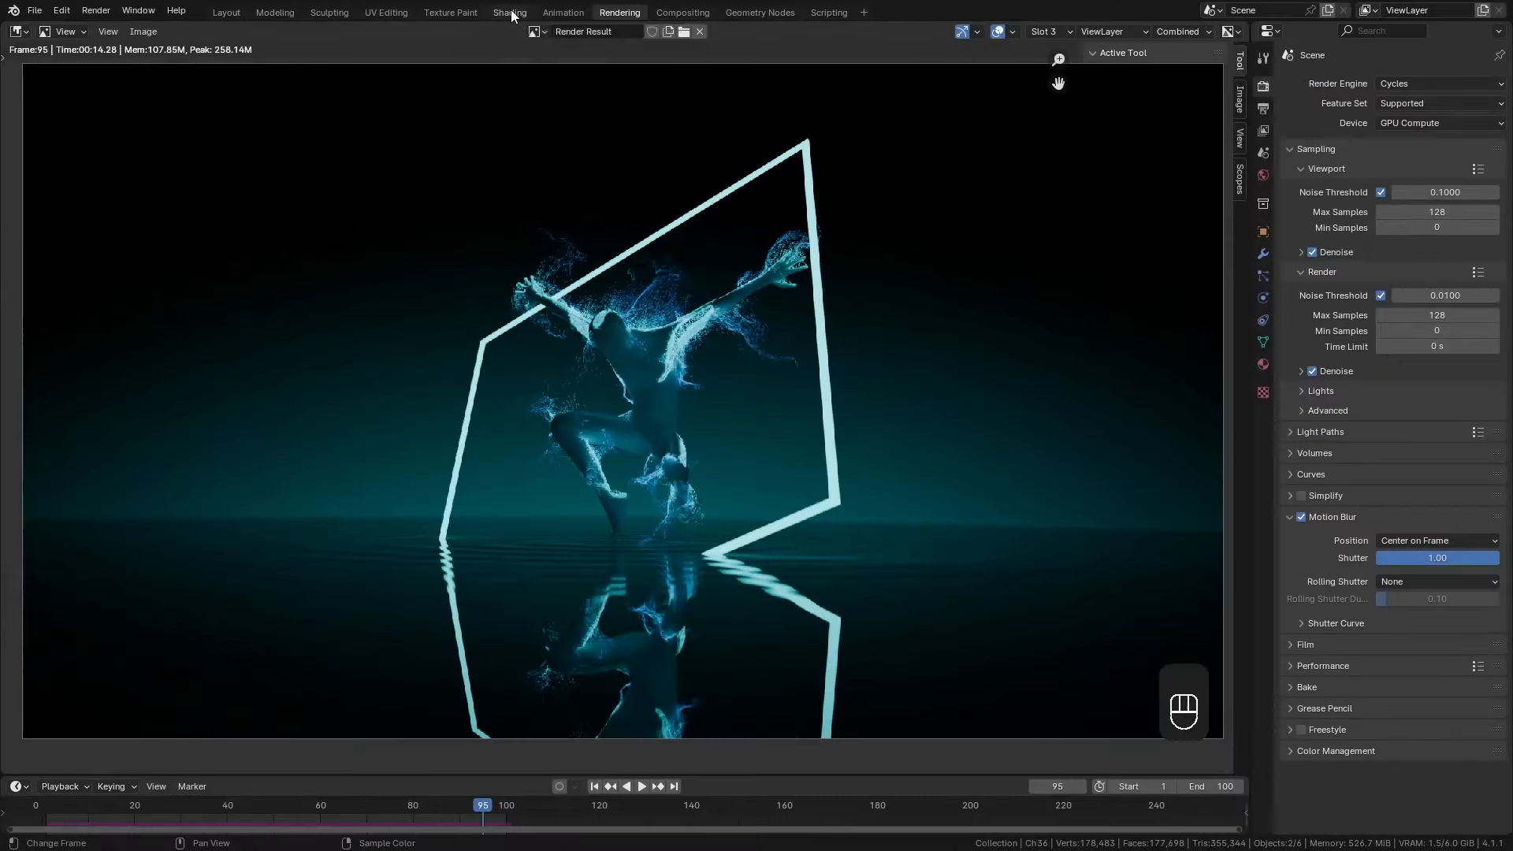
In the Shading workspace, shift the Particles material's Attribute and Color Ramp nodes aside and add a Light Path node above them.
left_click(509, 13)
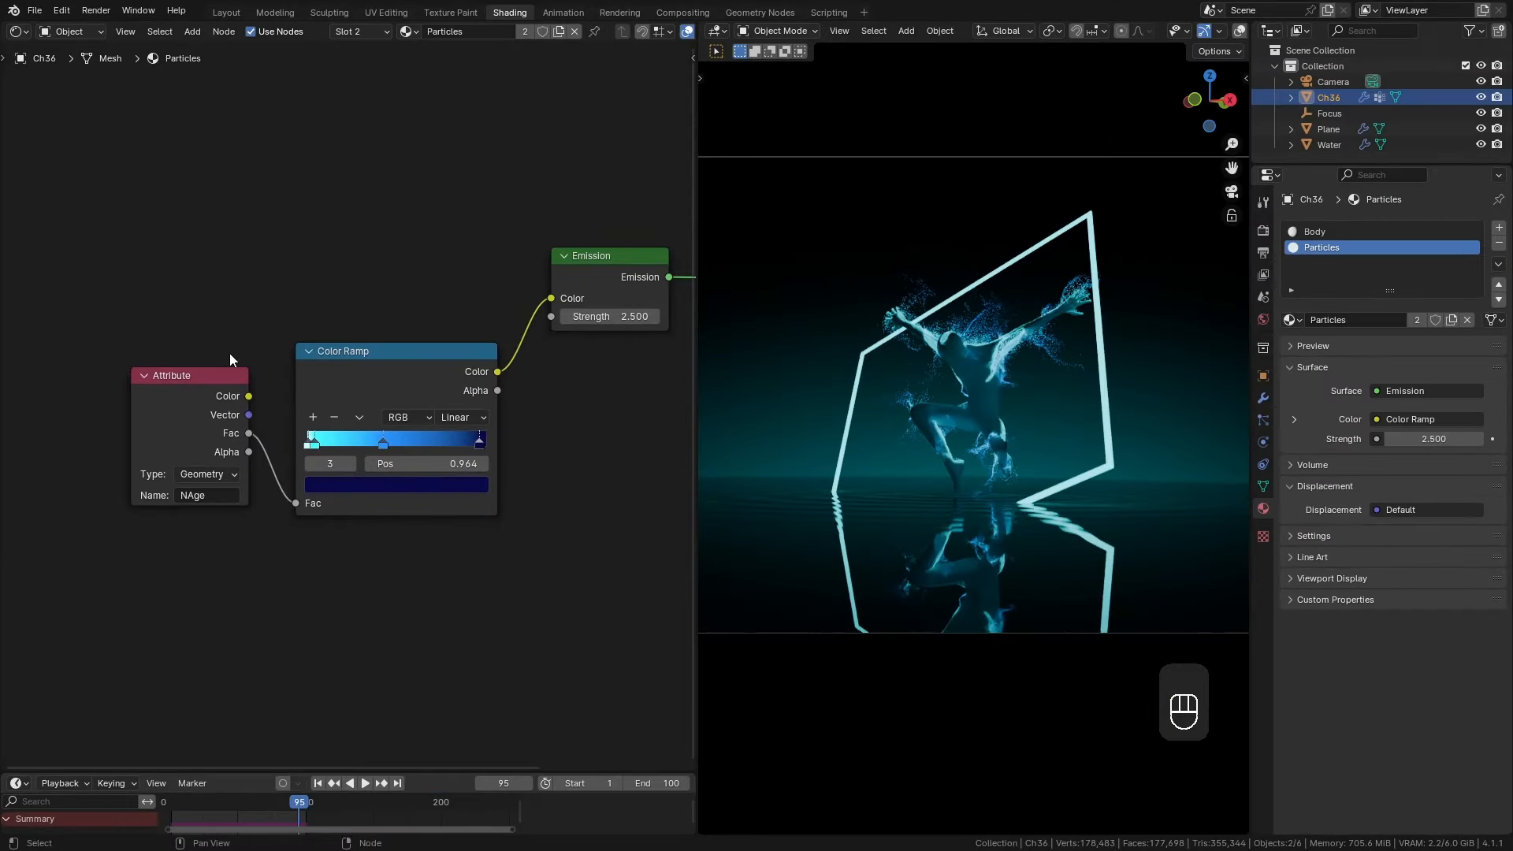
left_click_drag(167, 279, 401, 522)
left_click_drag(413, 397, 368, 419)
key("shift+a")
mouse_move(287, 202)
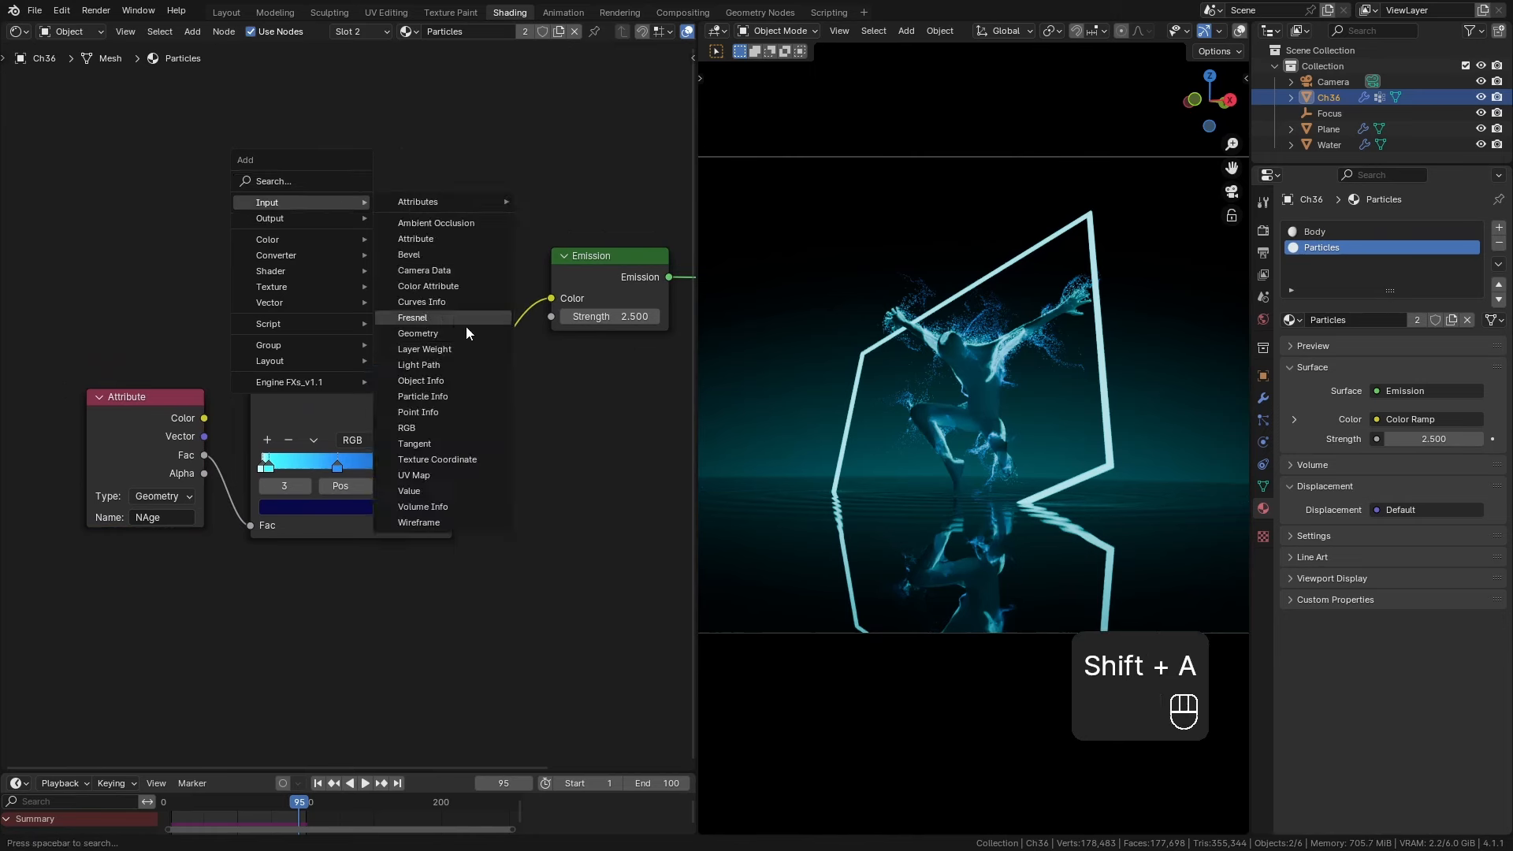
left_click(463, 362)
left_click(242, 89)
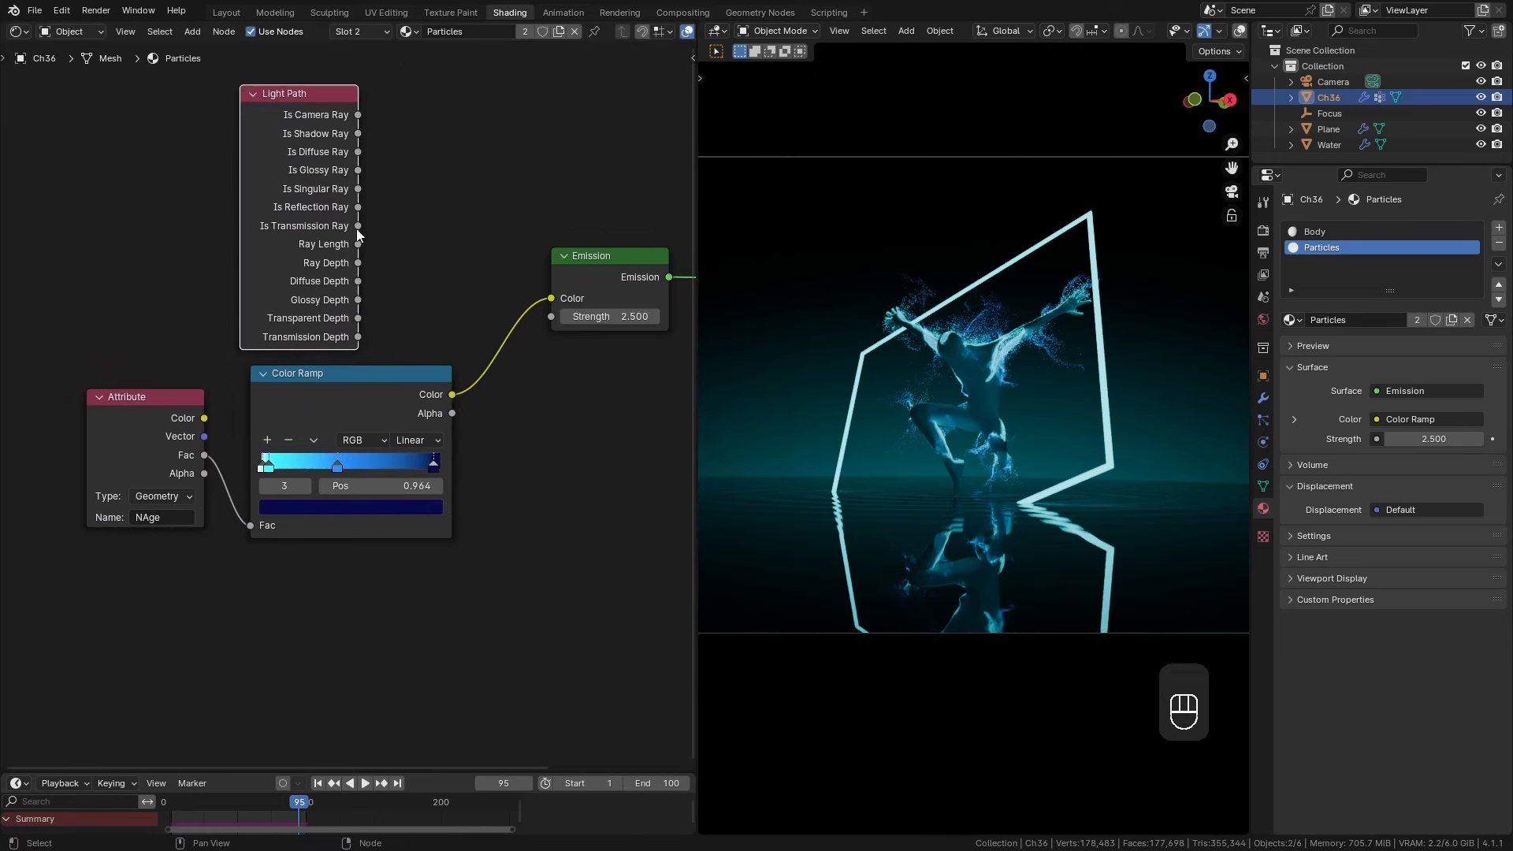
Preview the Light Path node, then add a Mix Color node driven by Is Reflection Ray on its Factor and preview it.
left_click(323, 139, "ctrl+shift")
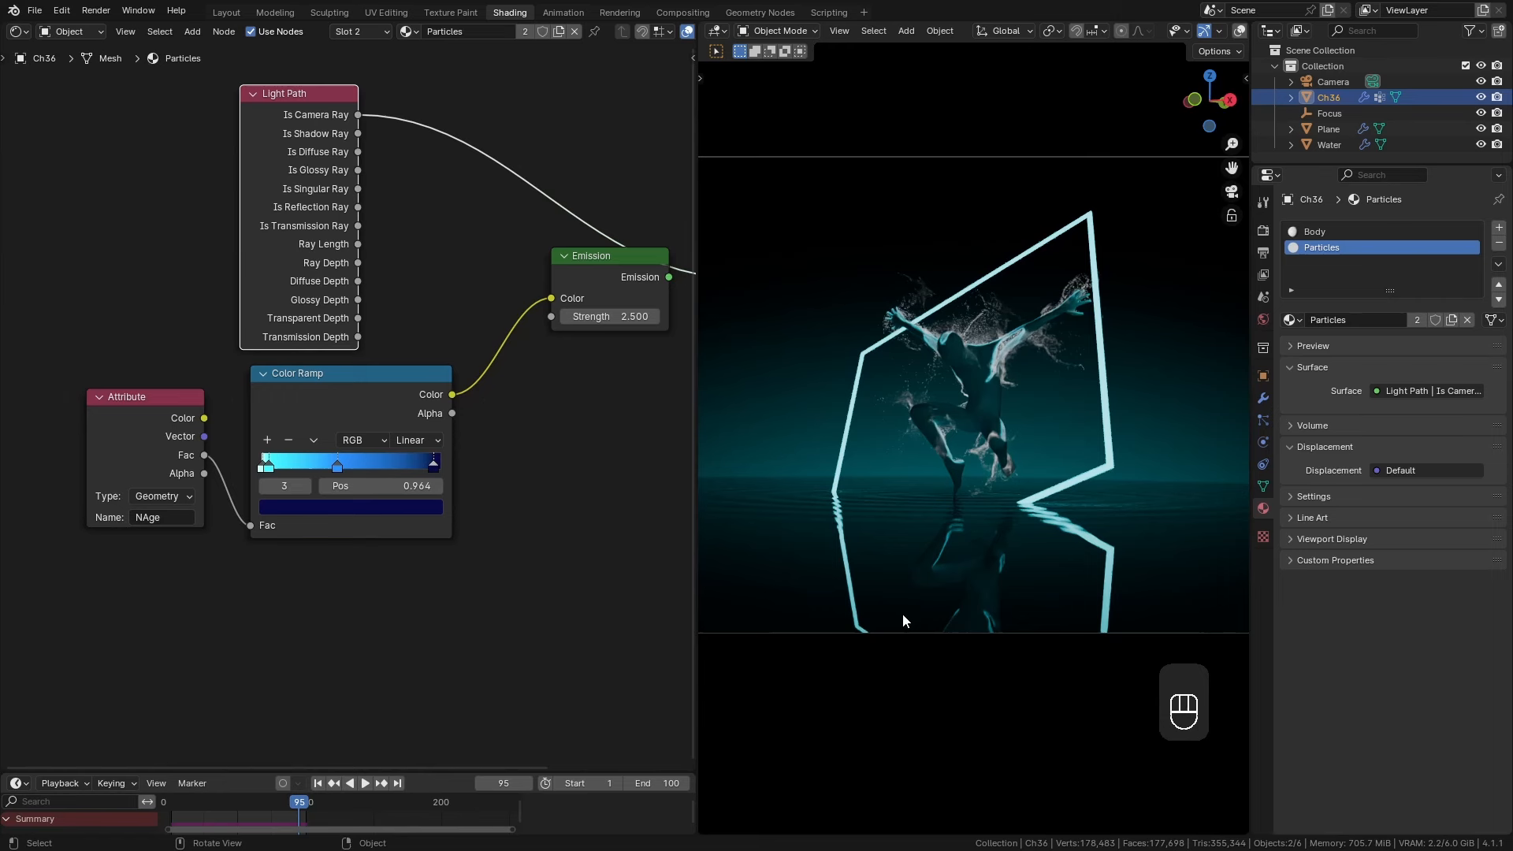
left_click_drag(334, 209, 443, 206)
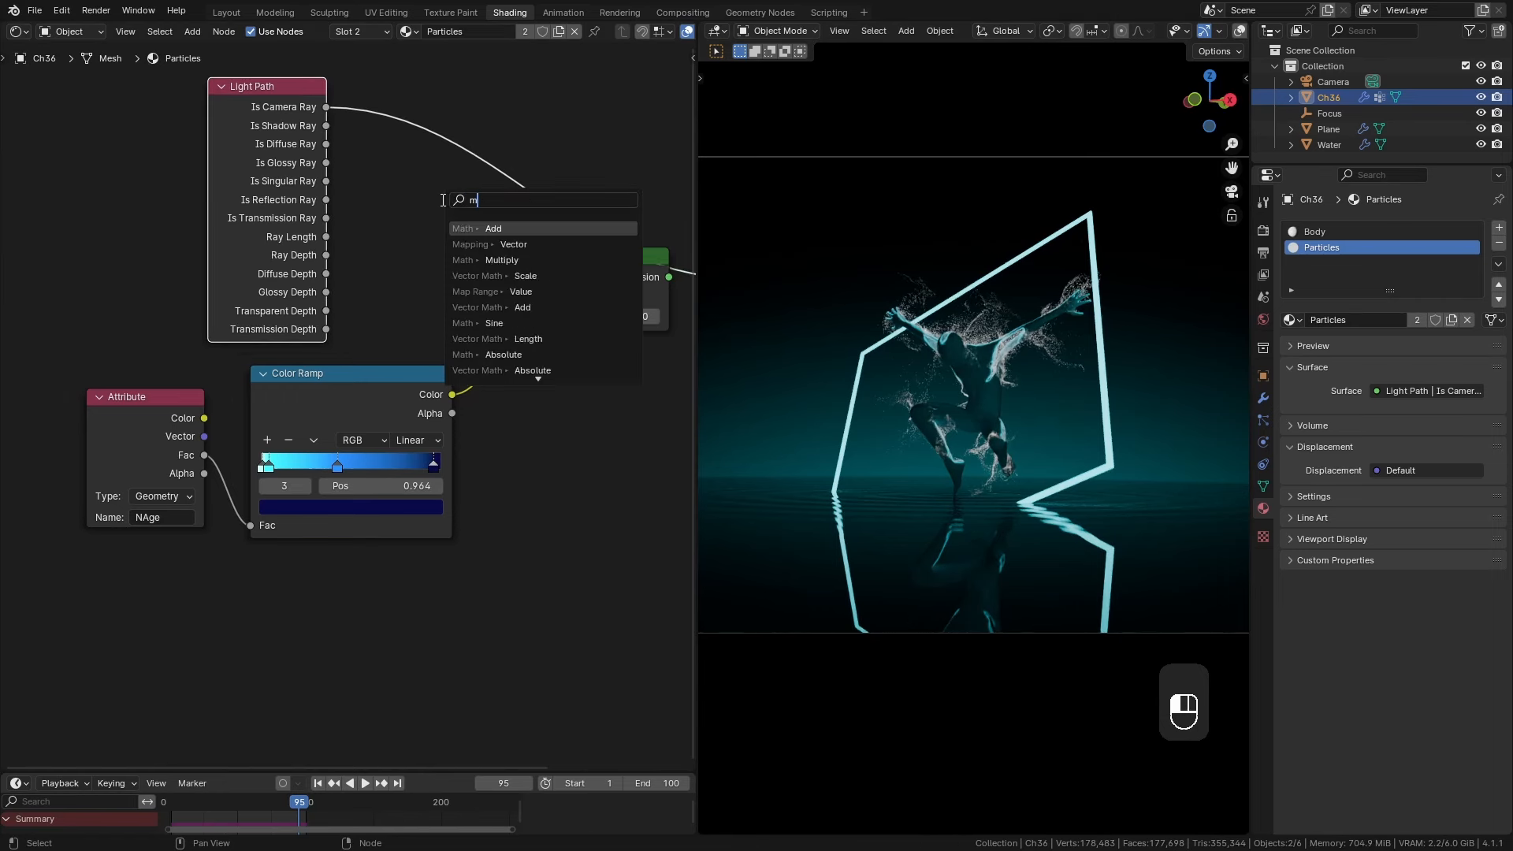
type("mix")
key("Return")
left_click(438, 198)
left_click(408, 277)
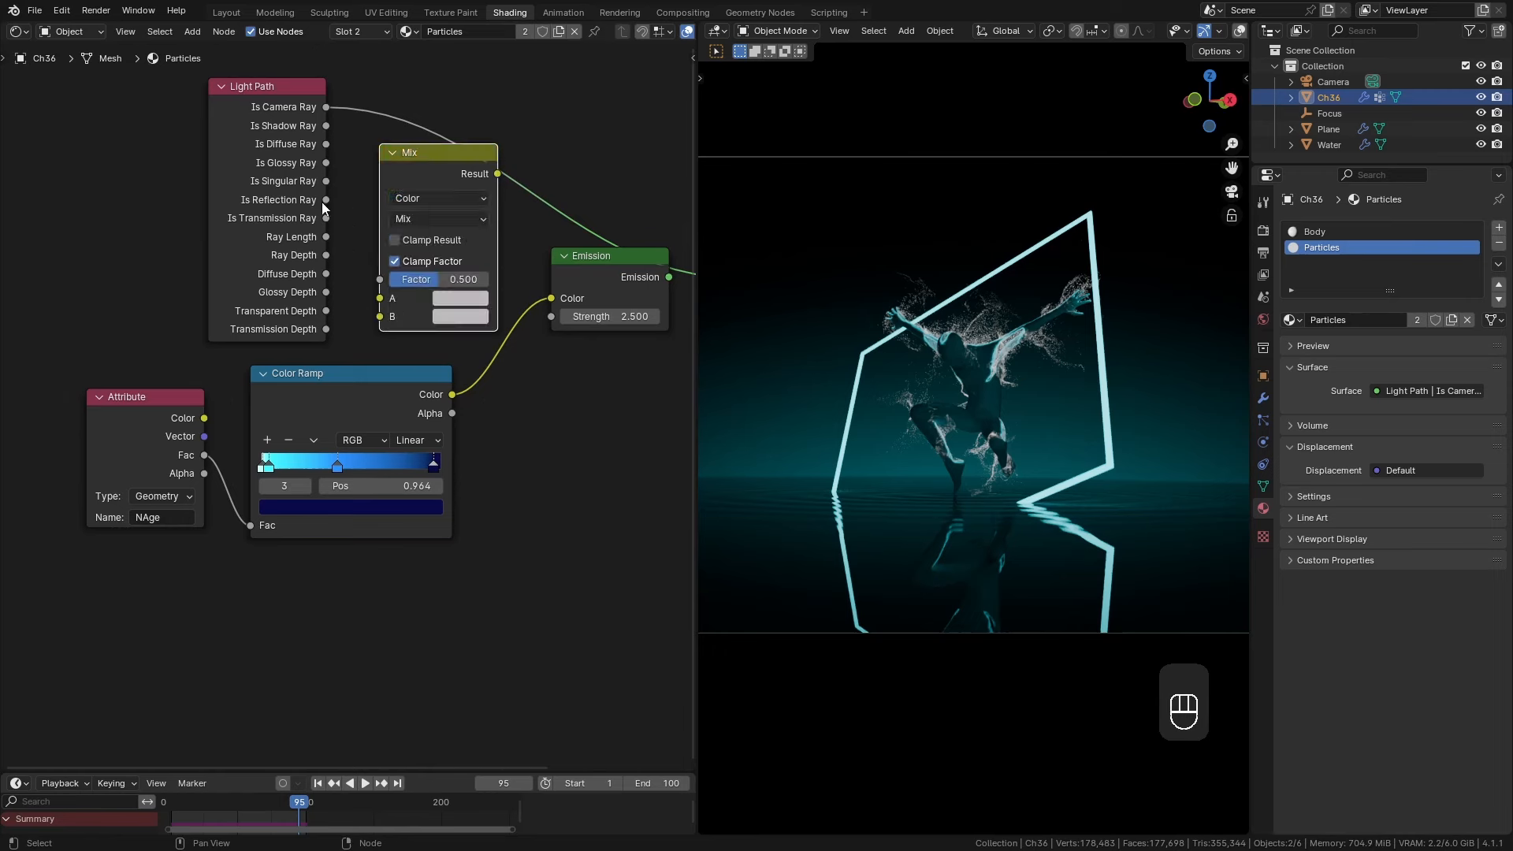
left_click(450, 164, "ctrl+shift")
left_click_drag(451, 164, 462, 158)
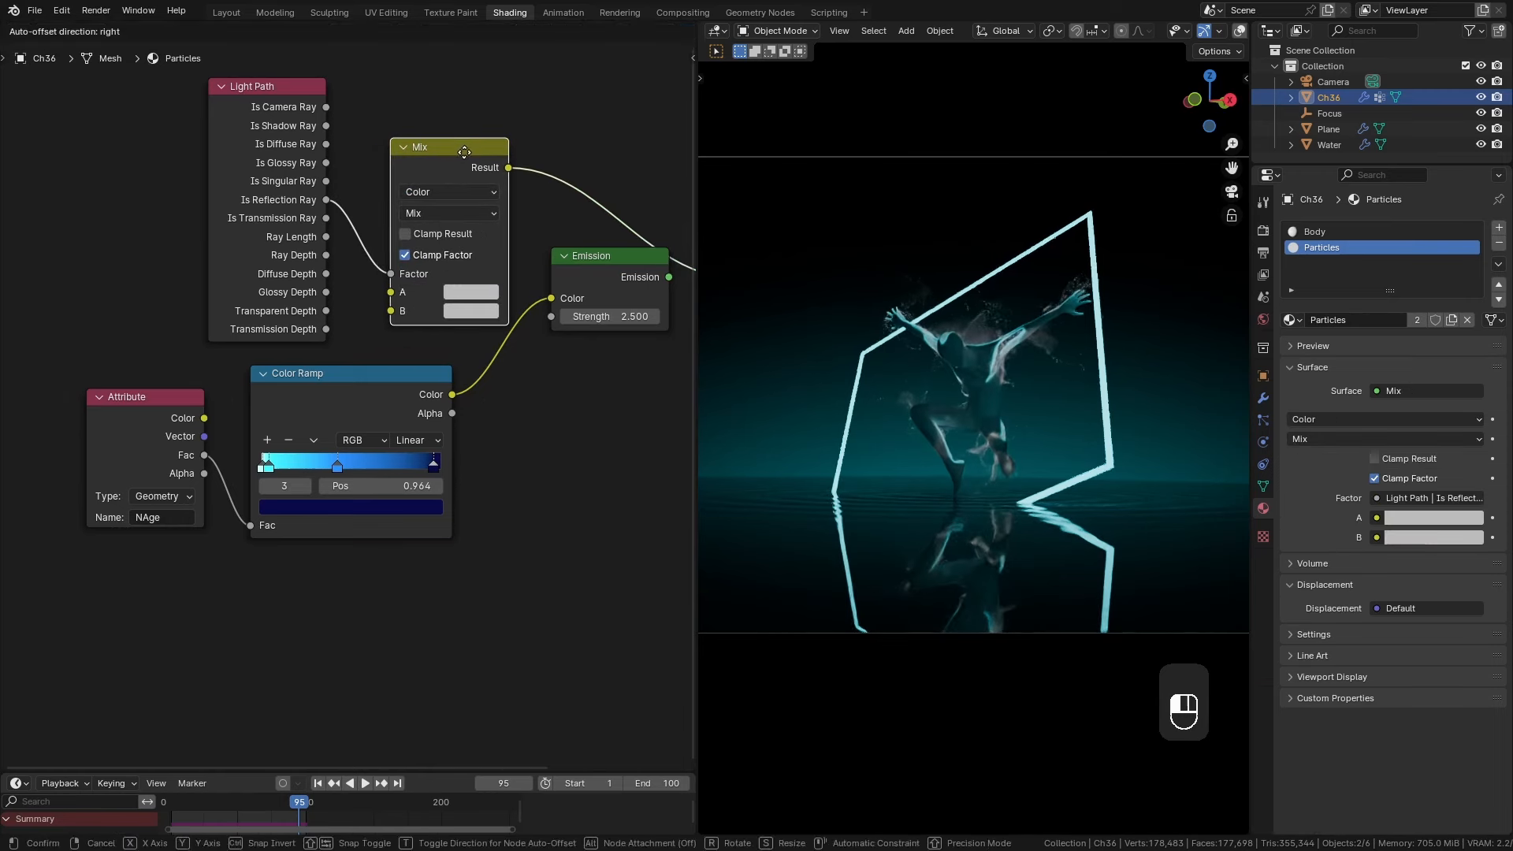
Wire the Color Ramp into the Mix node's A, set B to orange, feed the result into the Emission colour and preview the Emission.
left_click_drag(452, 394, 388, 296)
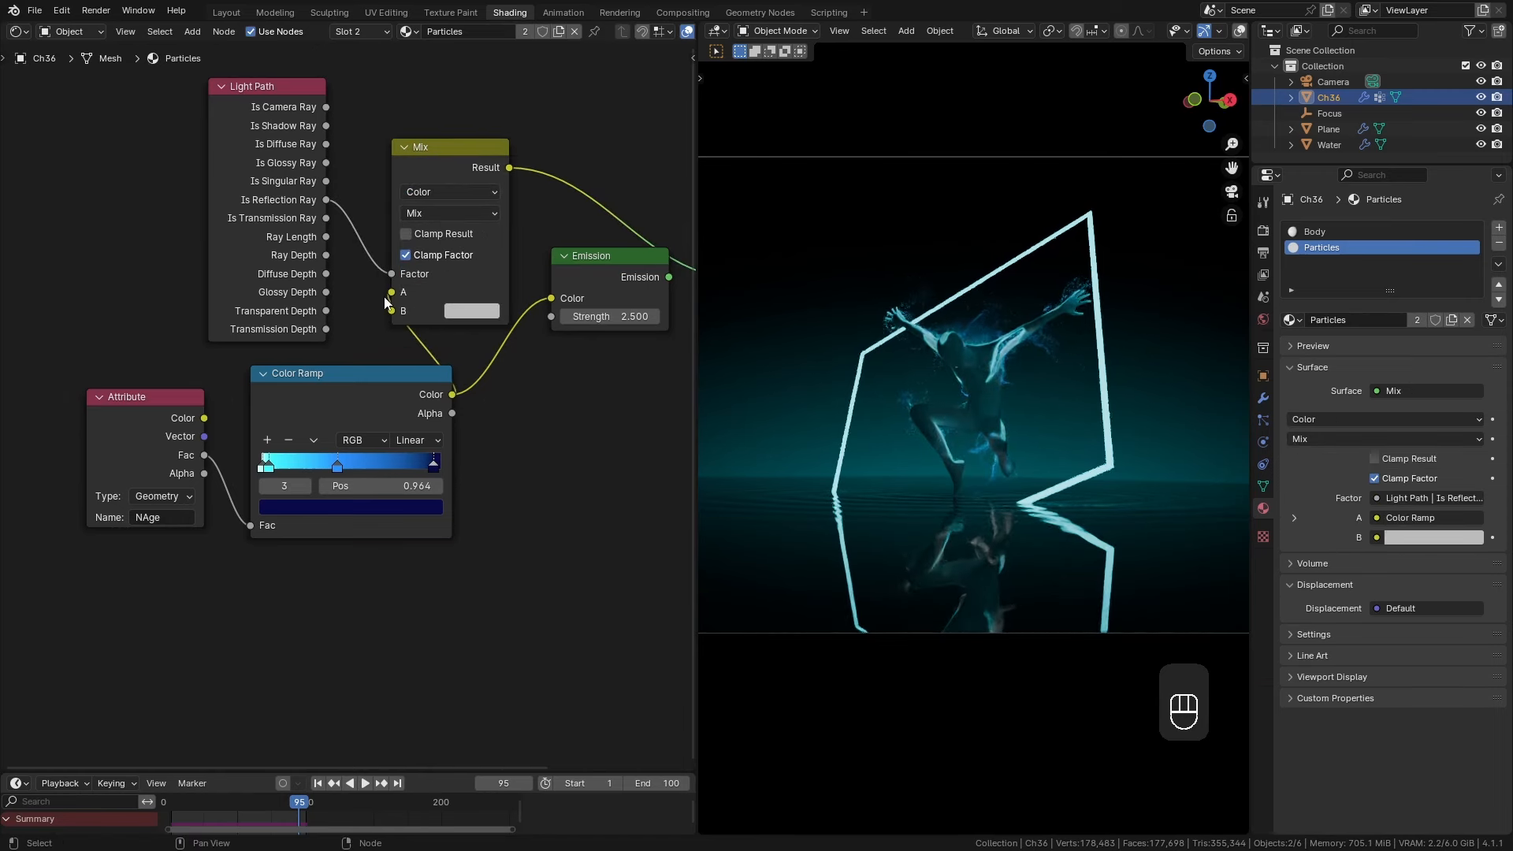
left_click_drag(362, 351, 173, 441)
left_click_drag(345, 393, 249, 398)
left_click(472, 311)
left_click_drag(520, 177, 551, 298)
left_click(607, 256, "ctrl+shift")
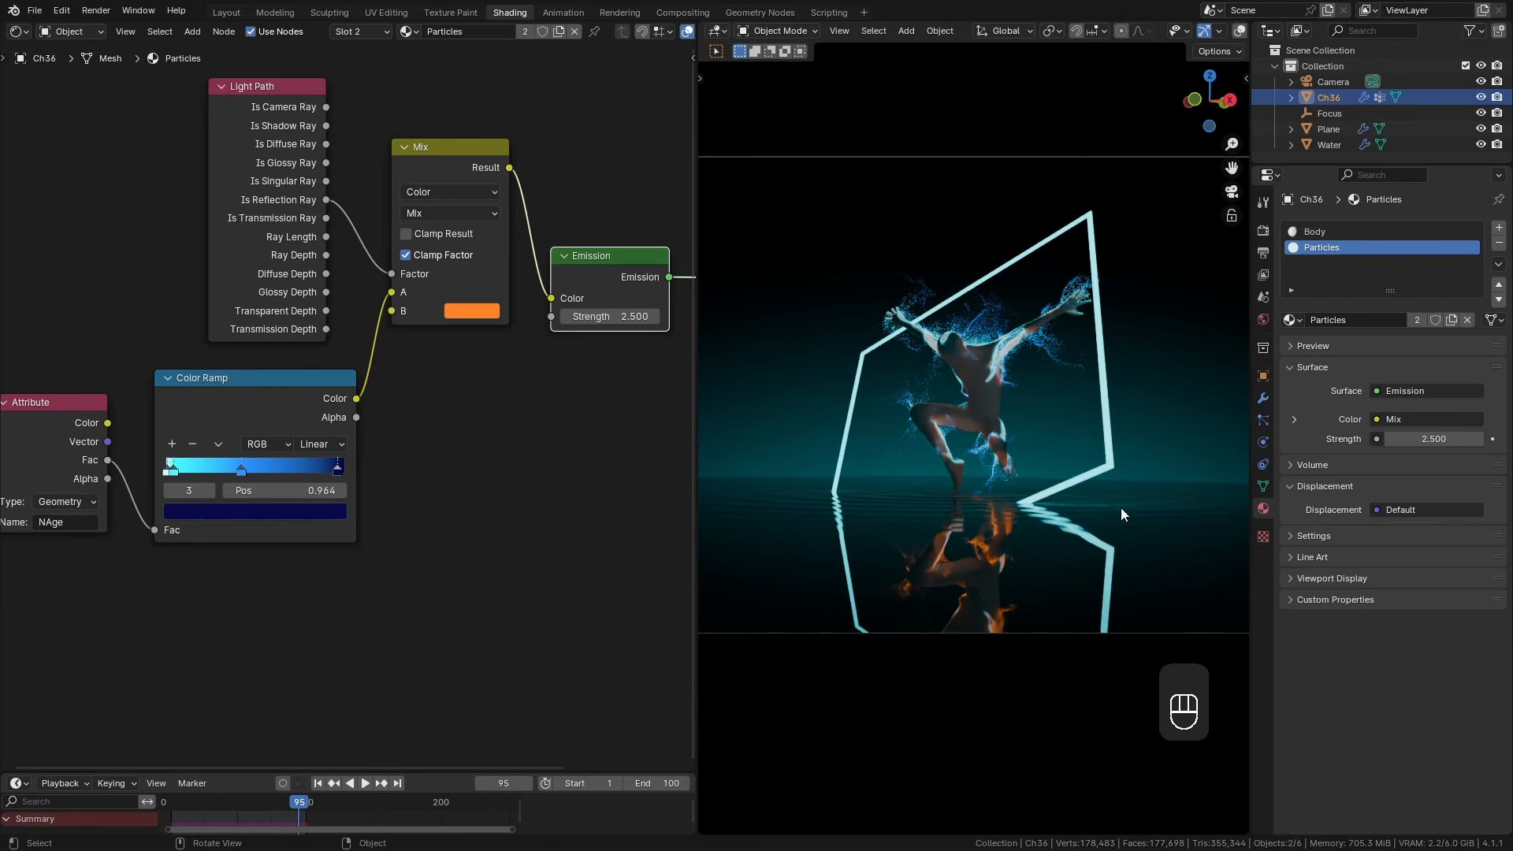
Paste the Light Path and Mix nodes into the Frame material, driving its Emission colour with cyan for A and orange for B.
key("ctrl+v")
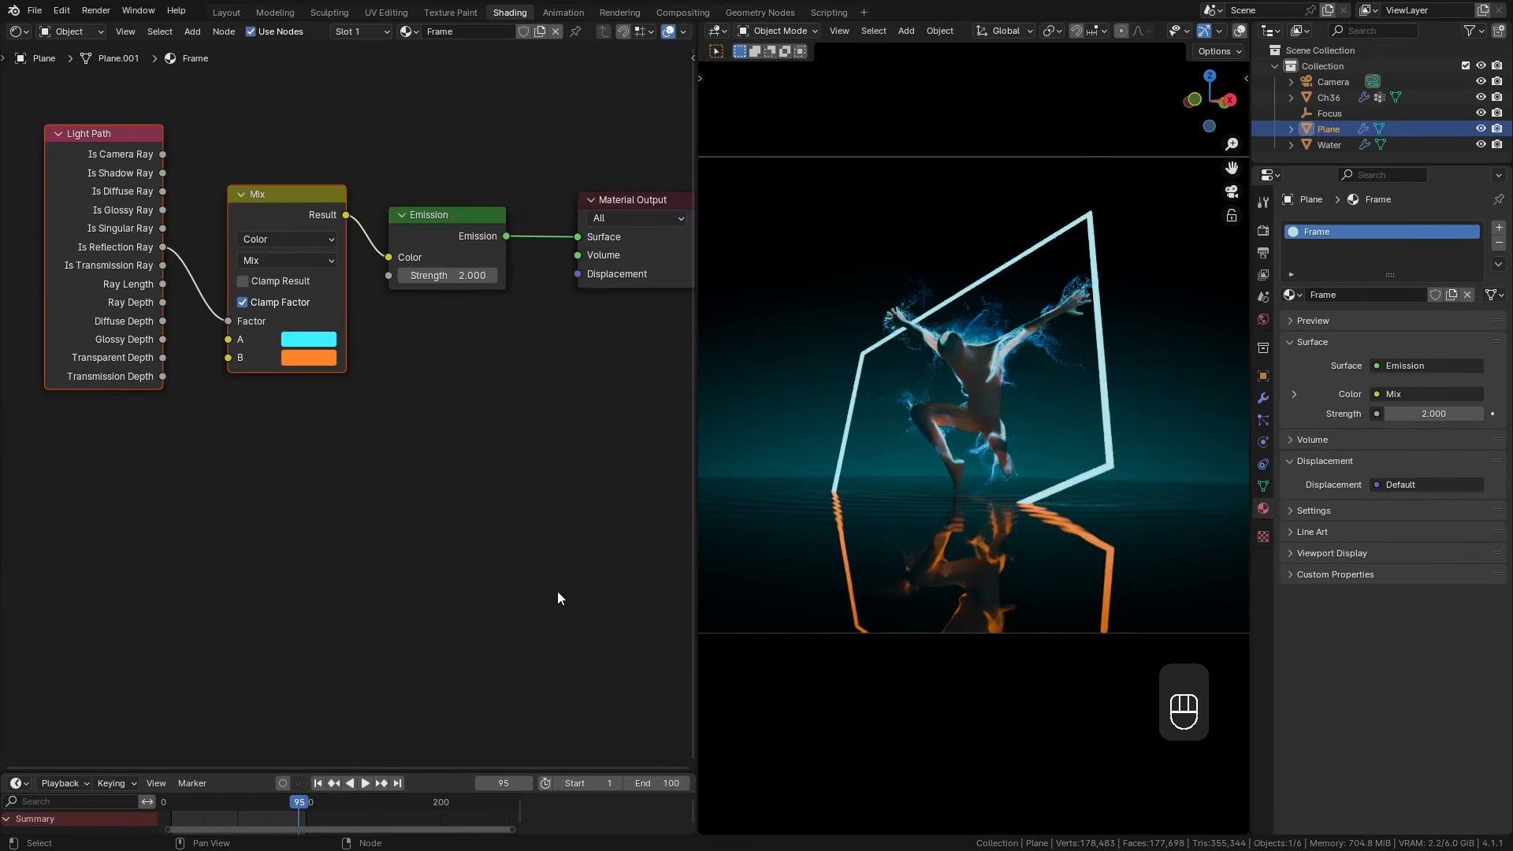
middle_click_drag(1061, 515, 1047, 531)
key("KP_0")
Bypass the reflection Mix in the Frame and Particles materials, feeding the Particles Color Ramp straight into the Emission colour.
left_click_drag(389, 257, 366, 260)
left_click(1329, 97)
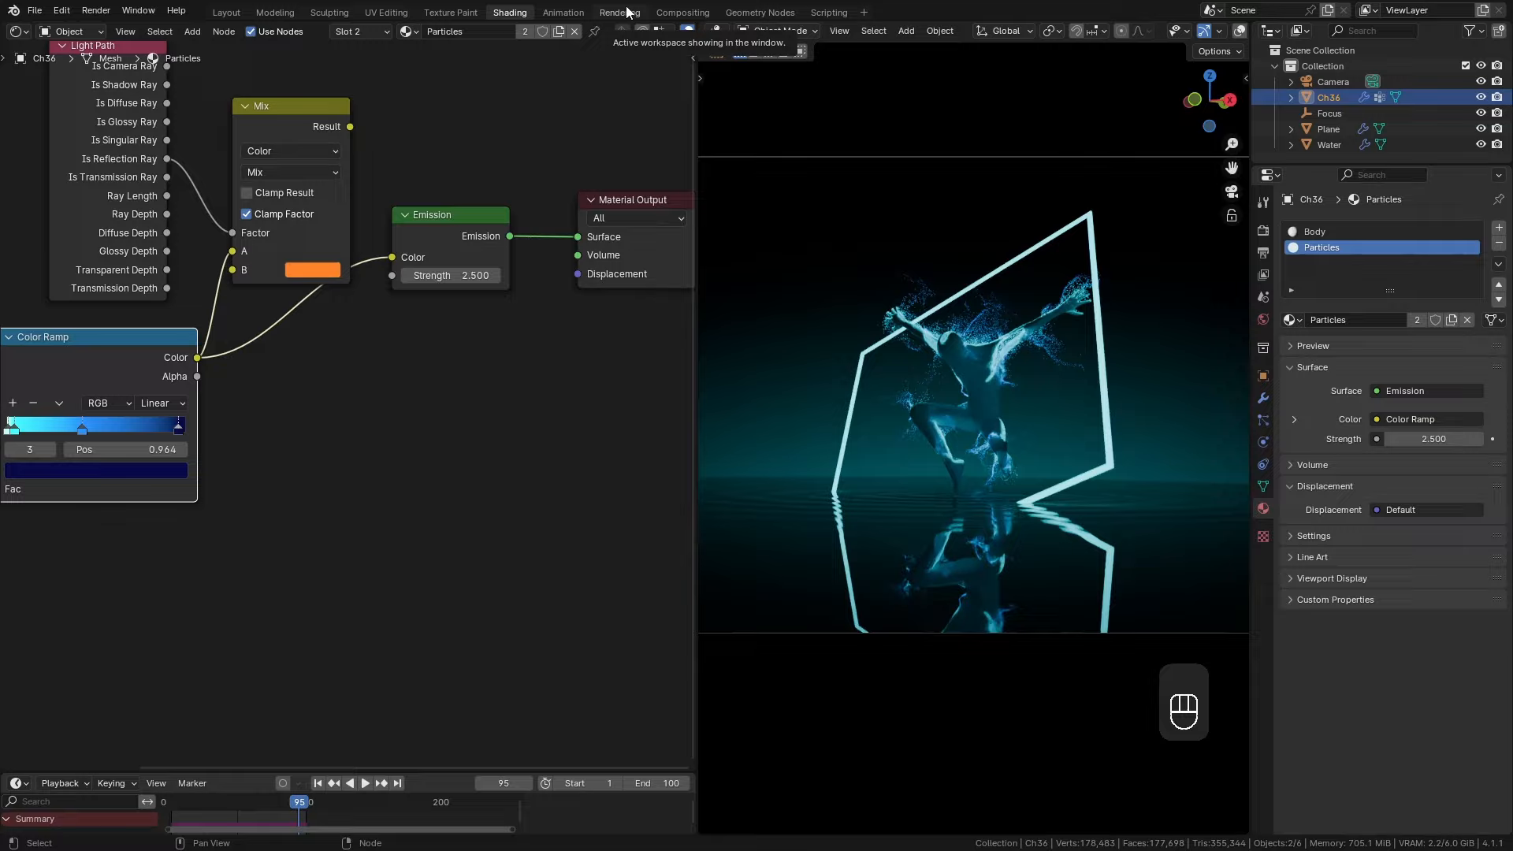
Switch to the Compositing workspace, maximize the compositor without its sidebar and enable Use Nodes.
left_click(619, 12)
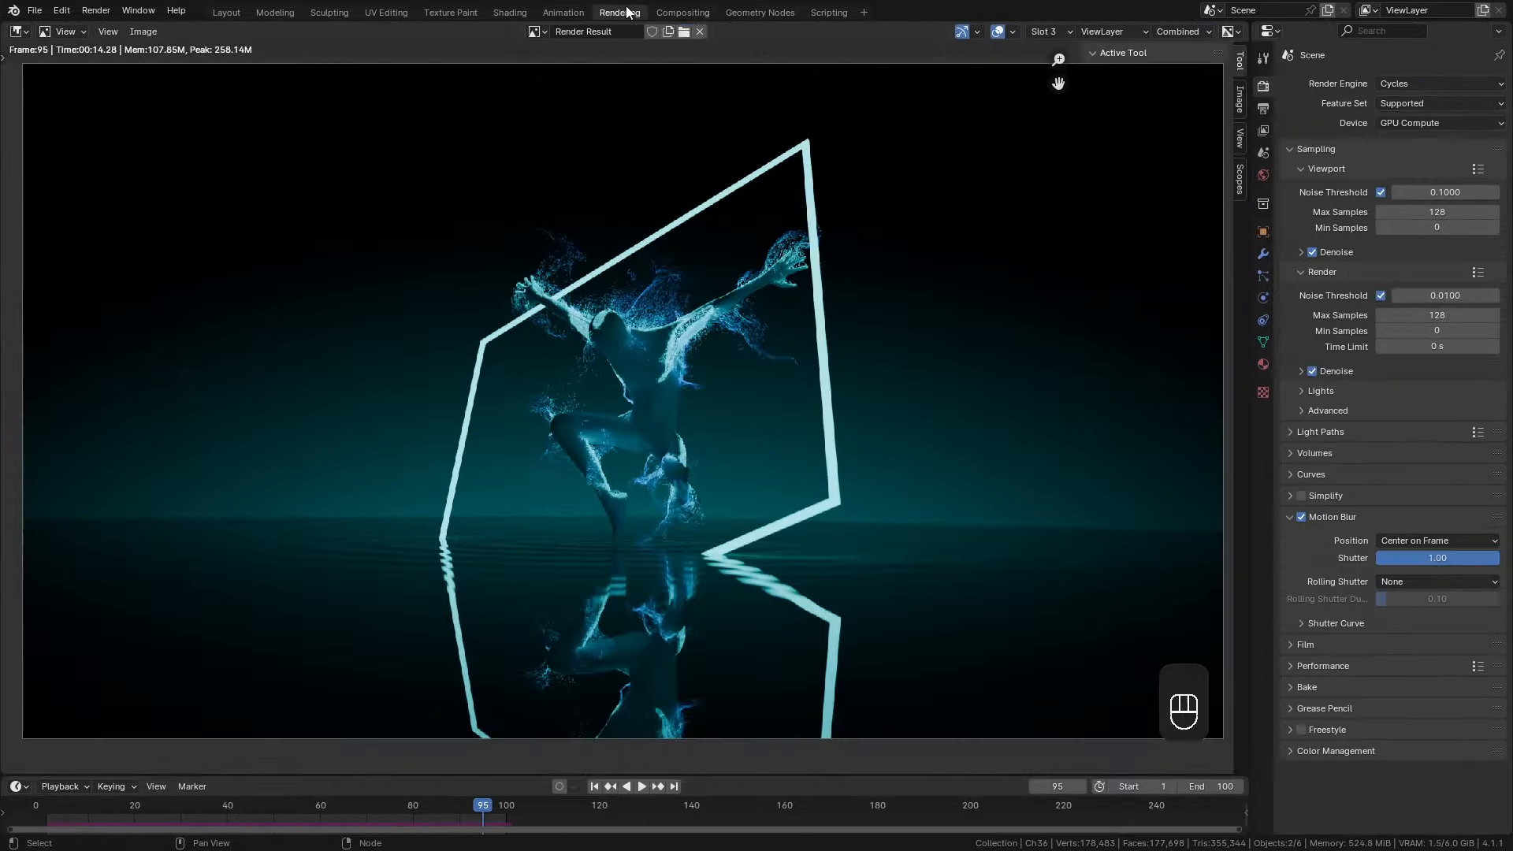
left_click(684, 13)
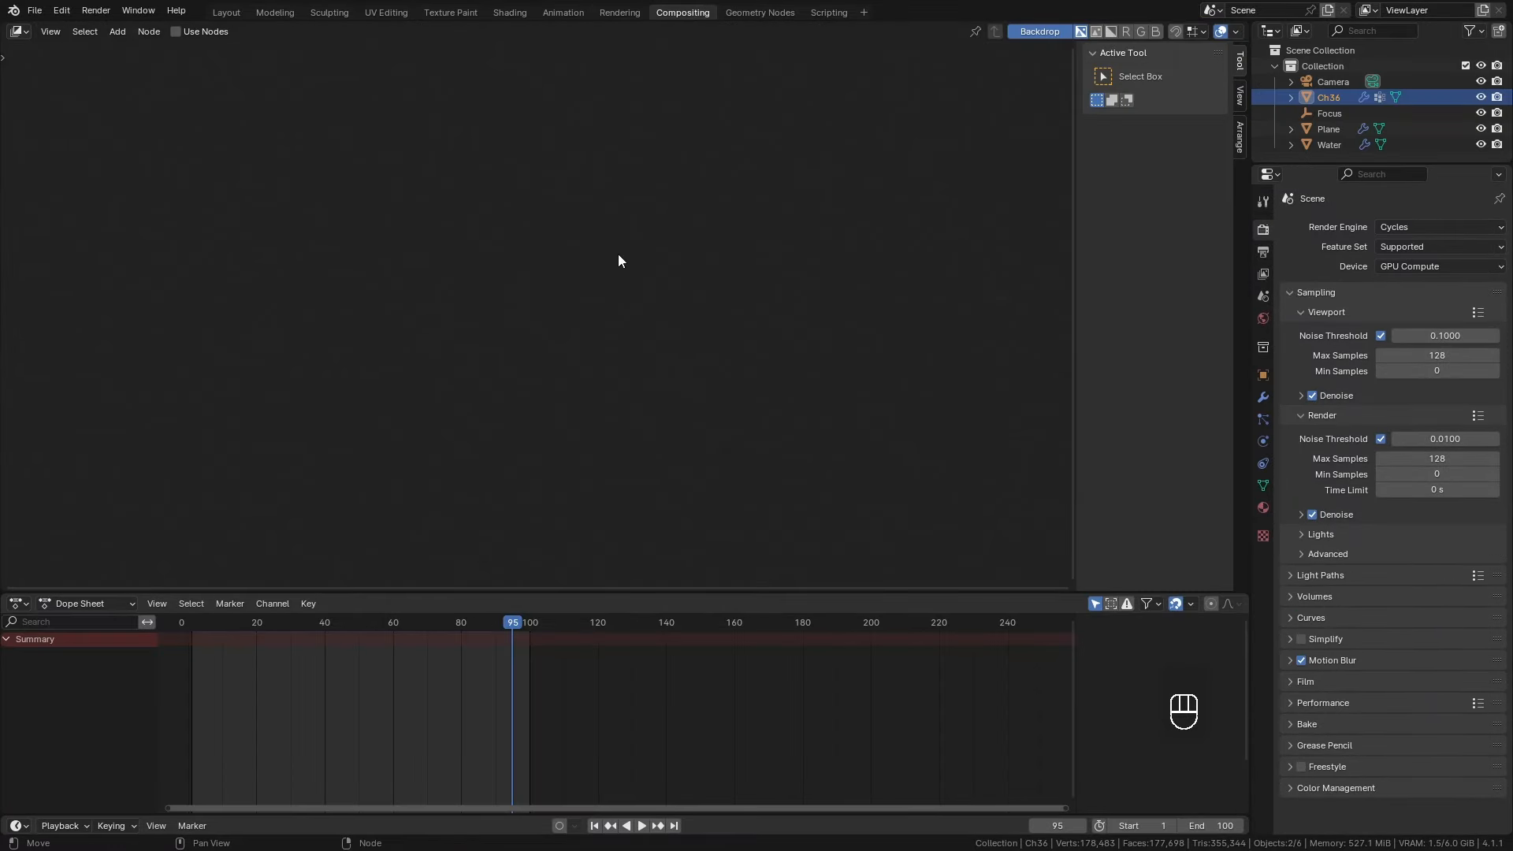
left_click_drag(605, 605, 606, 692)
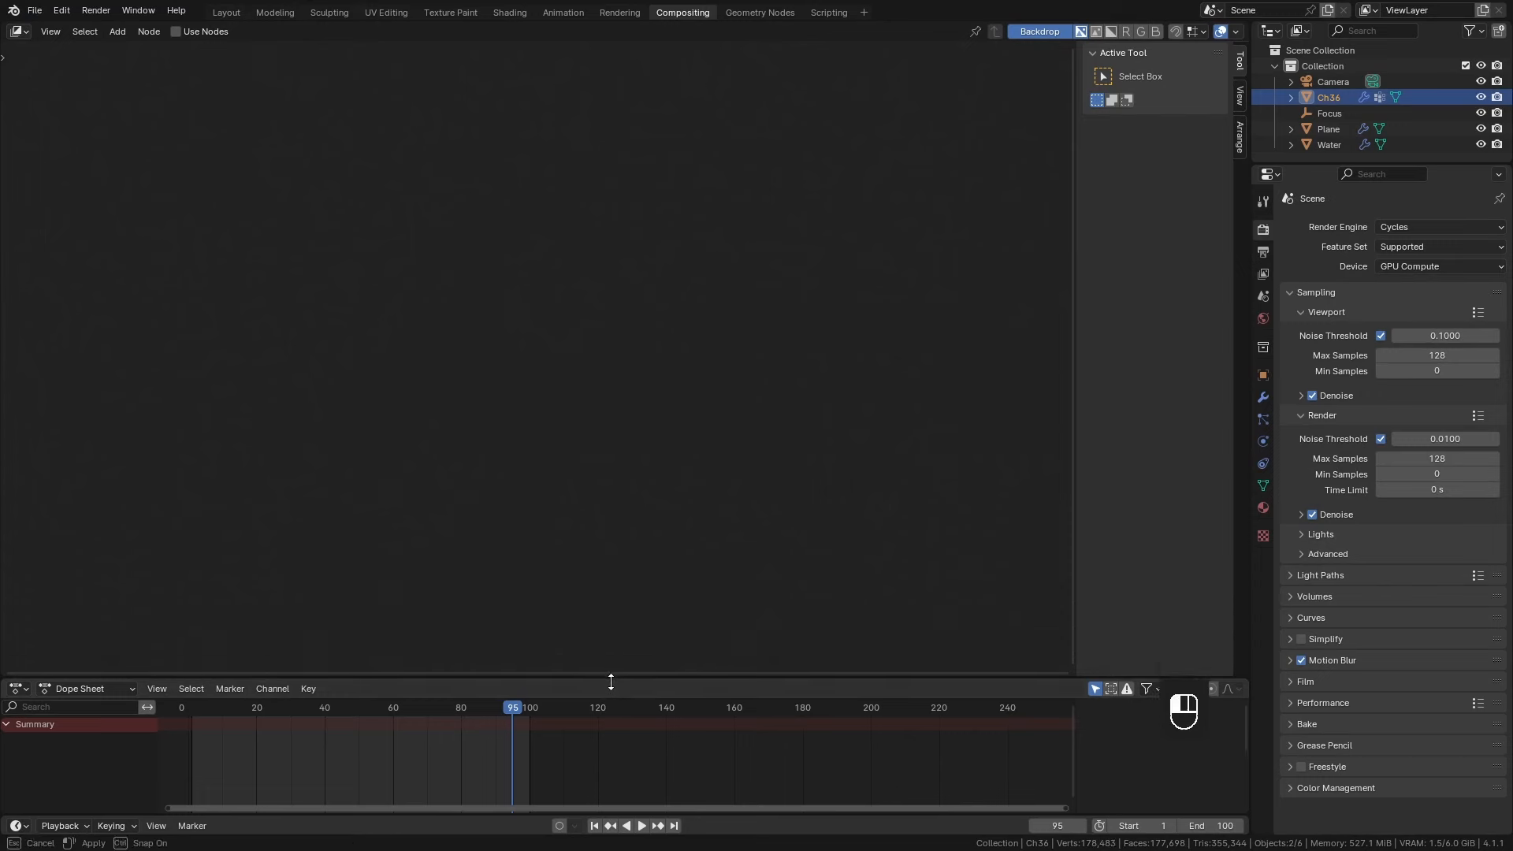
key("ctrl+space")
key("n")
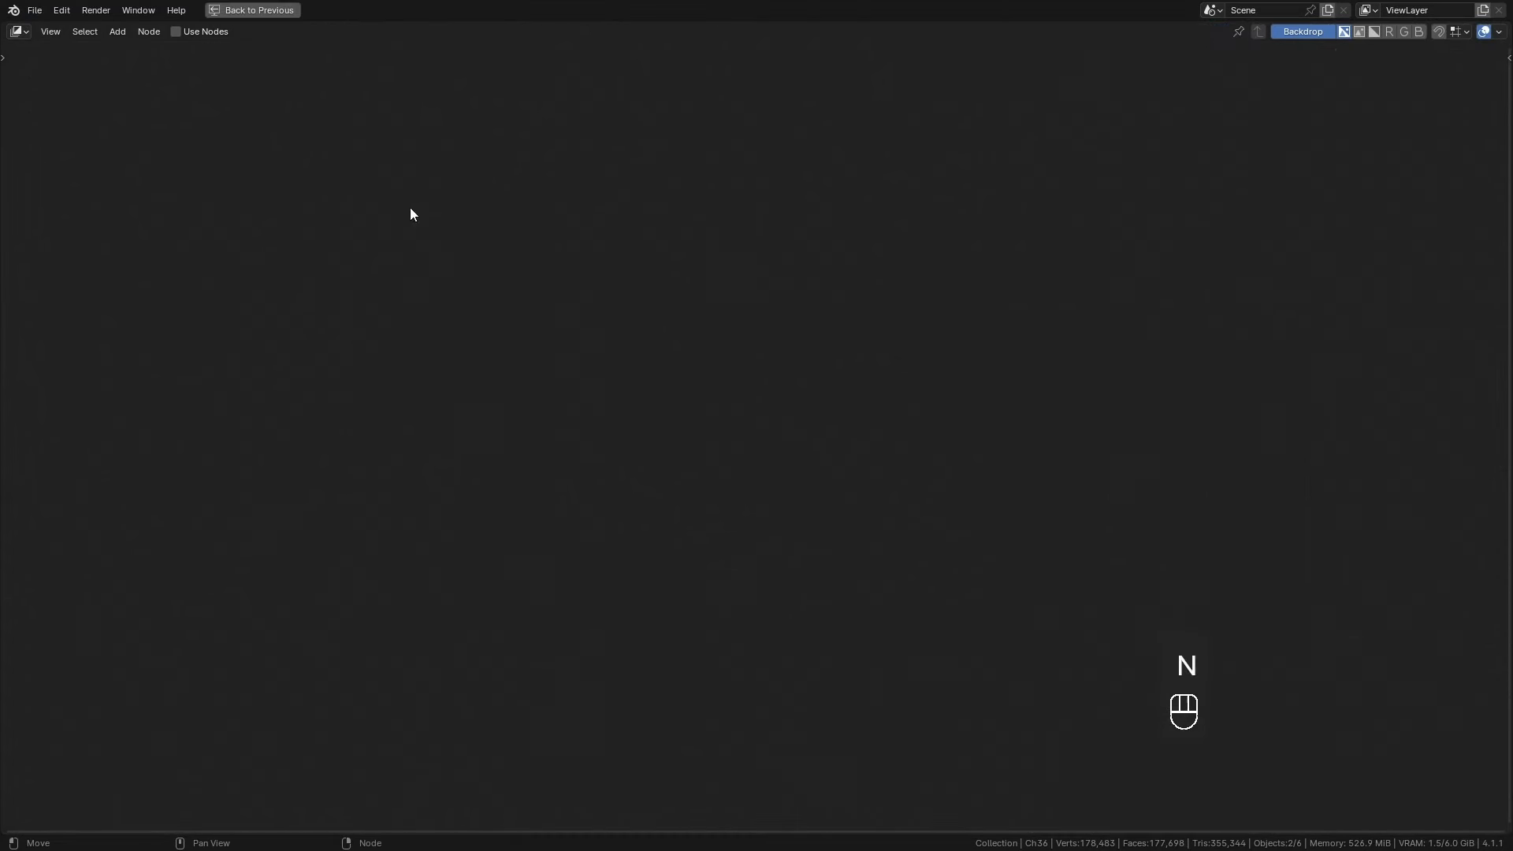
left_click(183, 32)
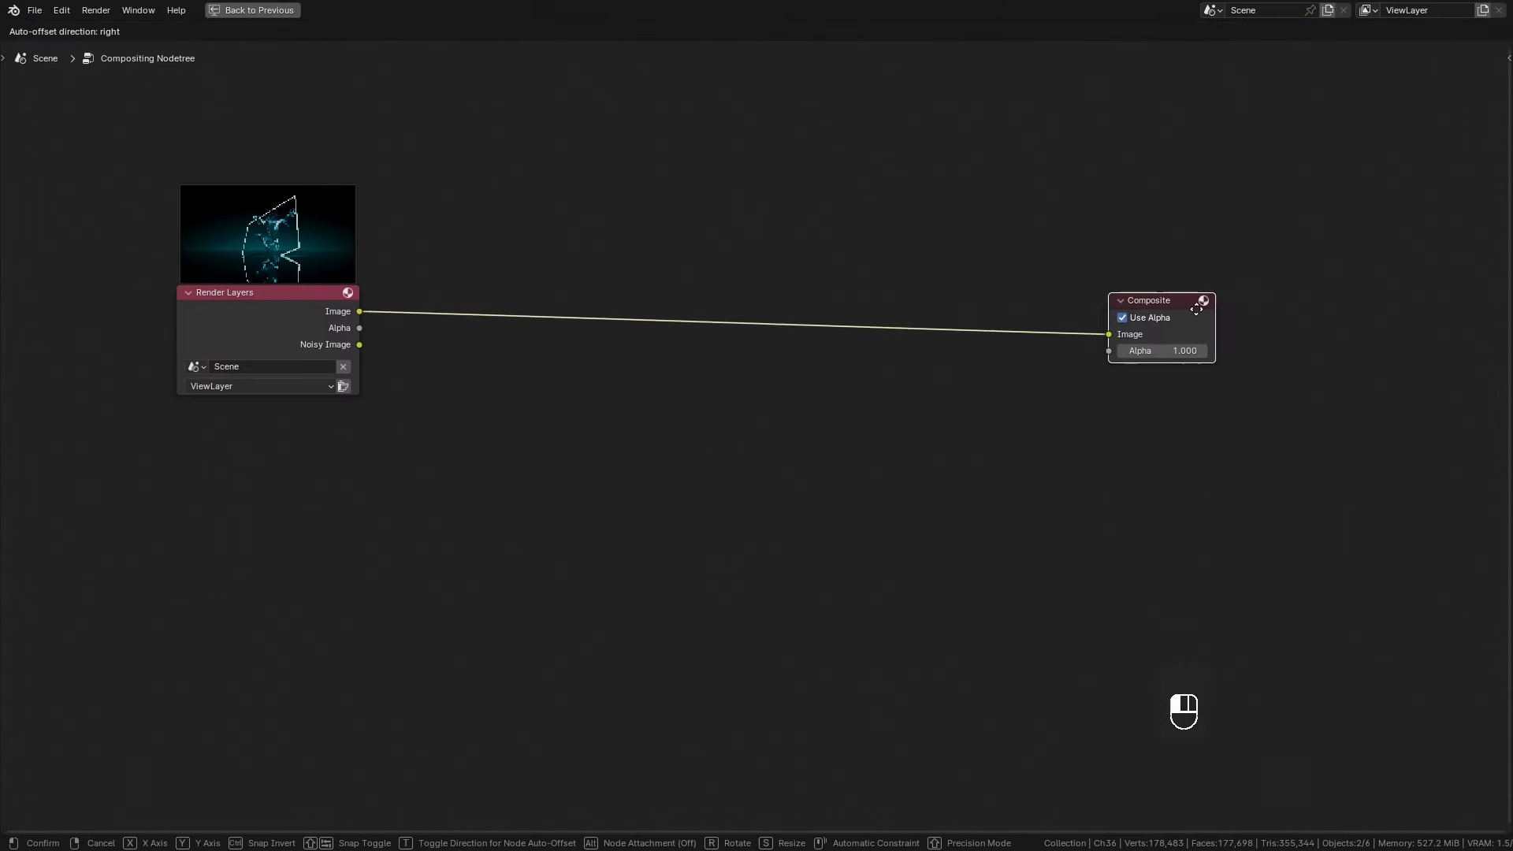
Connect the Render Layers image to a Viewer node, shrink the backdrop and spread the nodes apart.
left_click(267, 339, "ctrl+shift")
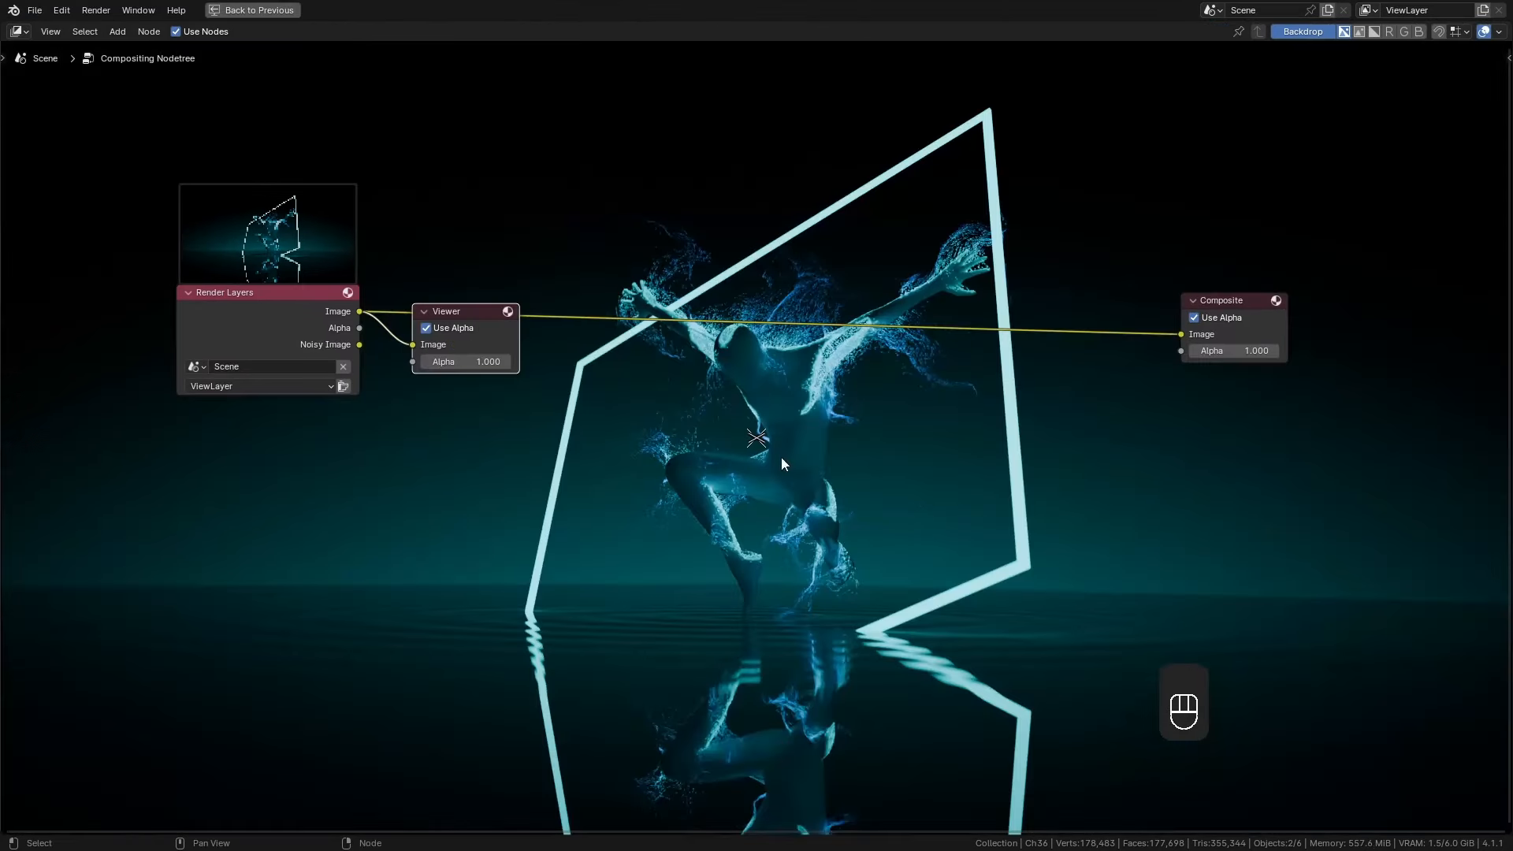
key("v")
key("v")
left_click_drag(495, 313, 1324, 438)
left_click_drag(275, 309, 167, 276)
Insert a Glare node between Render Layers and the Viewer and set its quality to High.
scroll(467, 370, "up", 1)
key("shift+a")
type("gl")
key("Return")
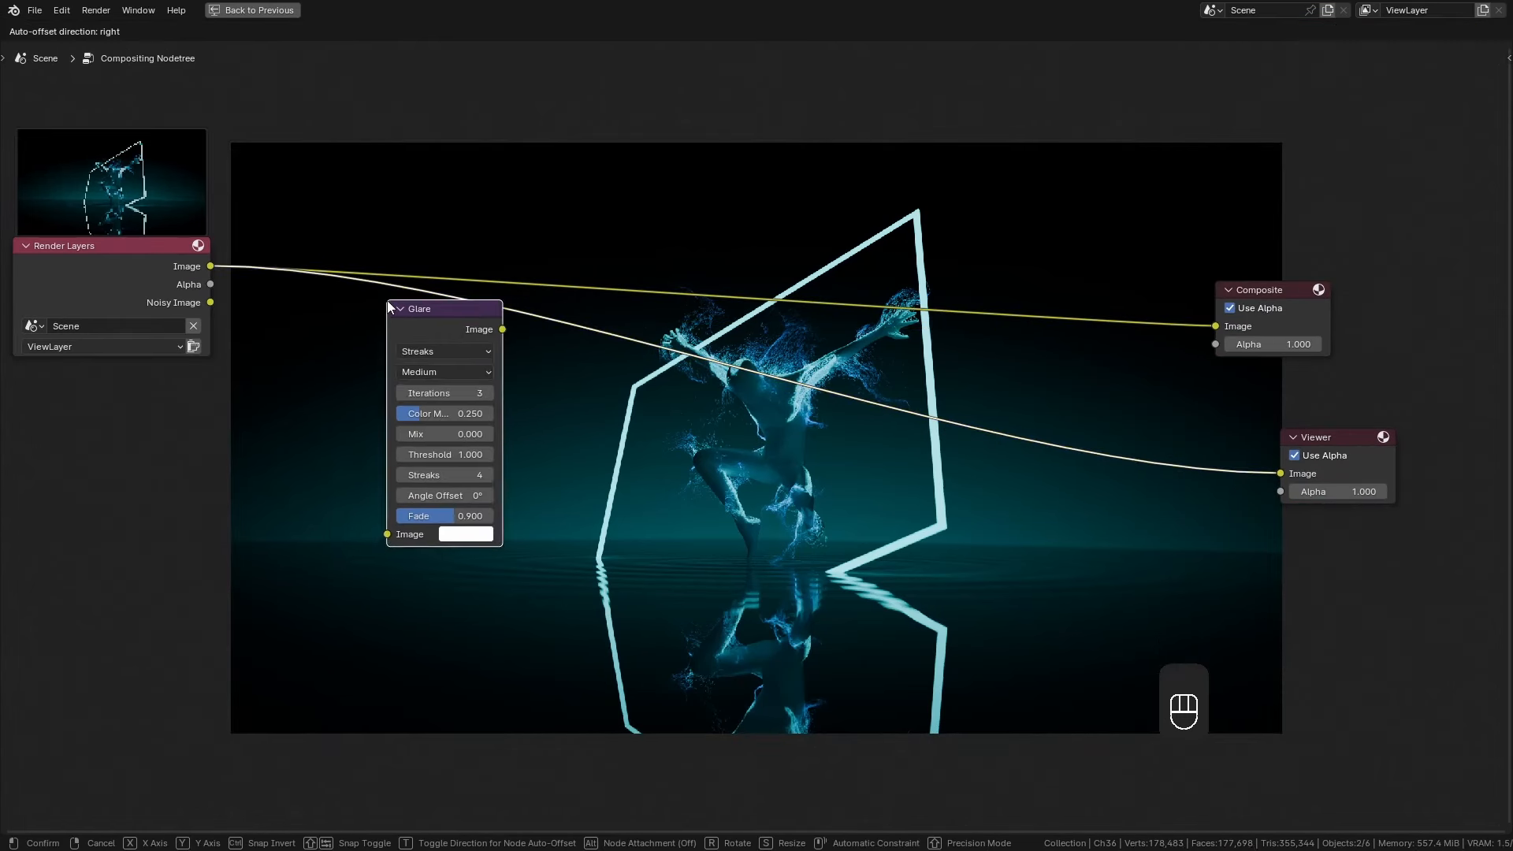
left_click(320, 336)
left_click(377, 401)
left_click(371, 442)
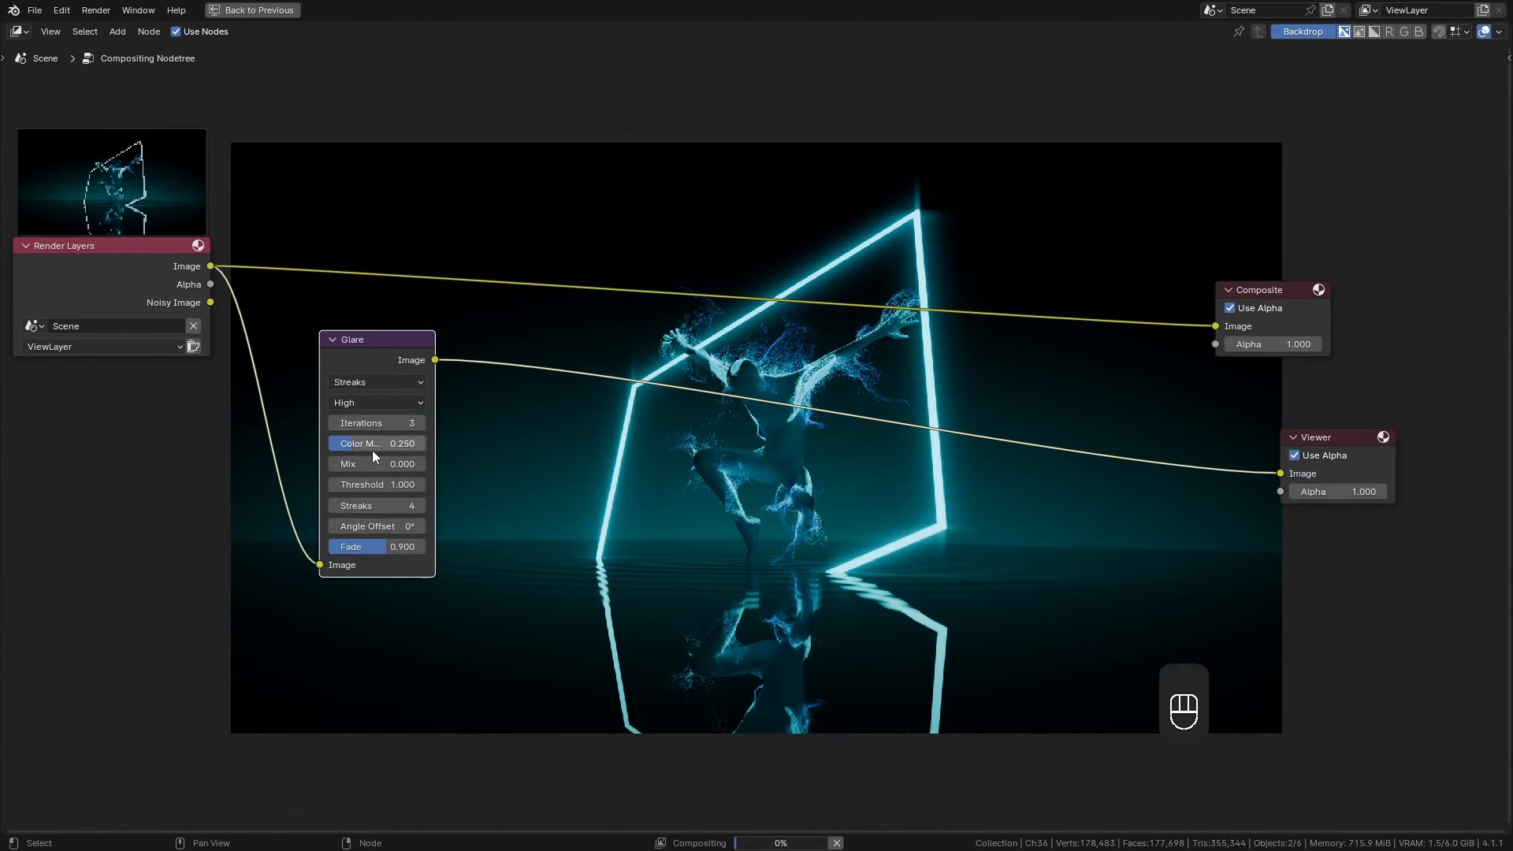
Set the Streaks Glare node to 4 iterations, a fade of 0.958 and a mix of 1.
scroll(394, 549, "up", 1)
left_click(364, 419)
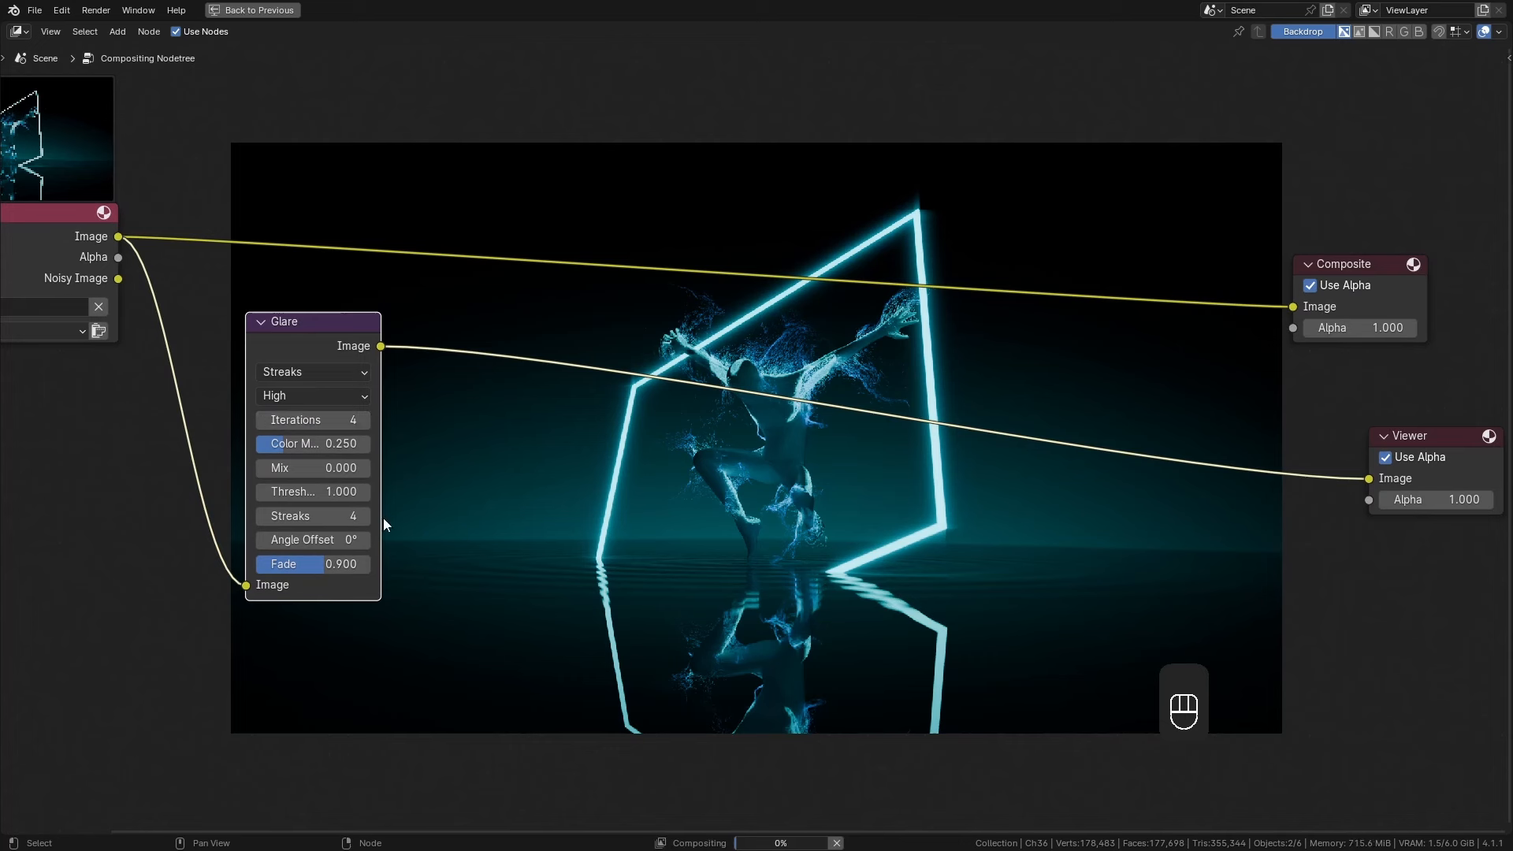
left_click_drag(346, 564, 353, 564)
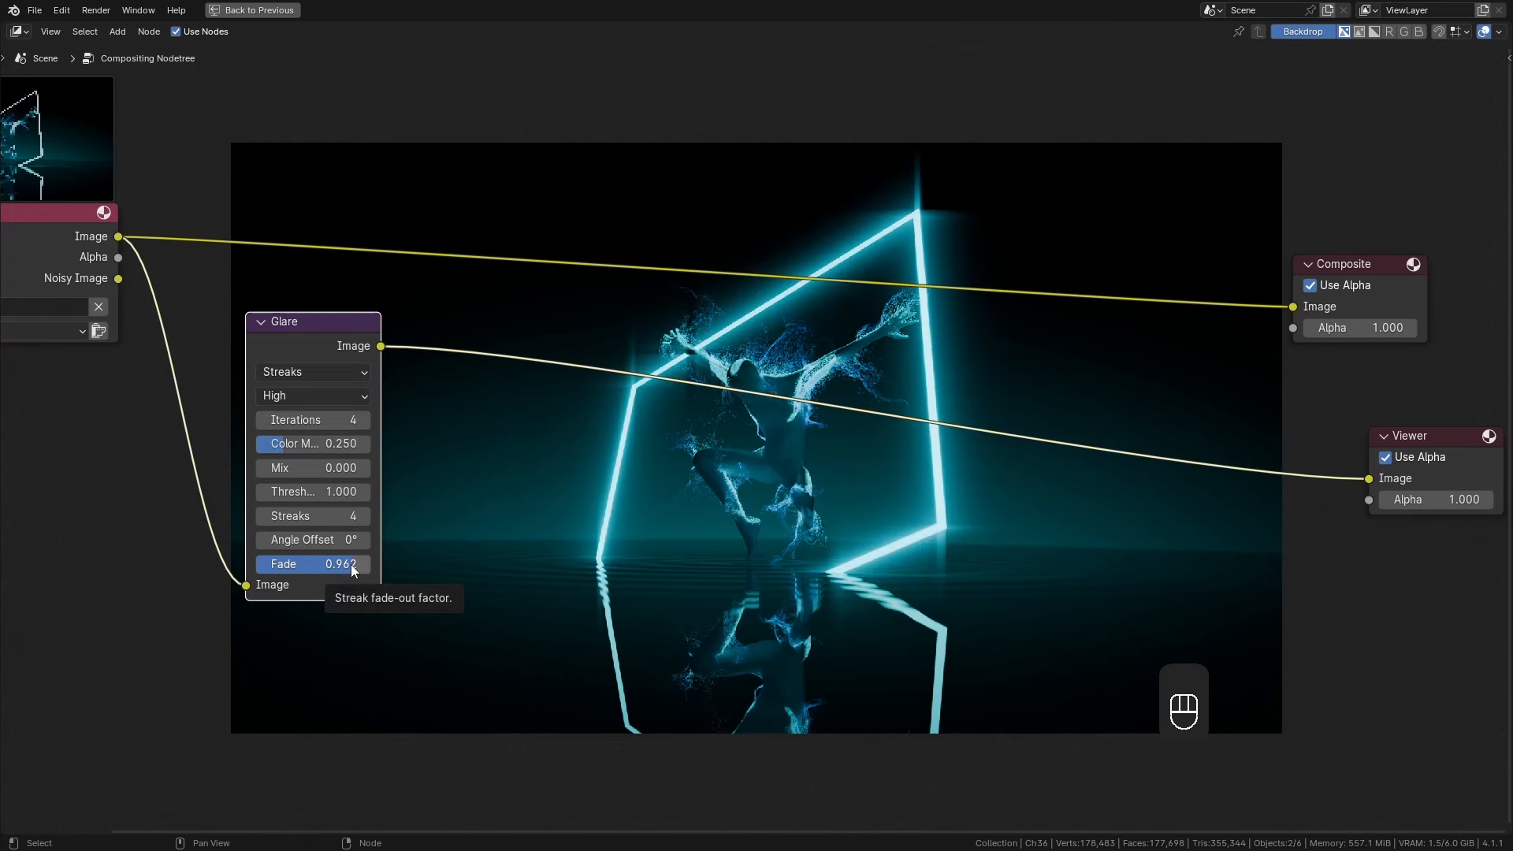
left_click(326, 468)
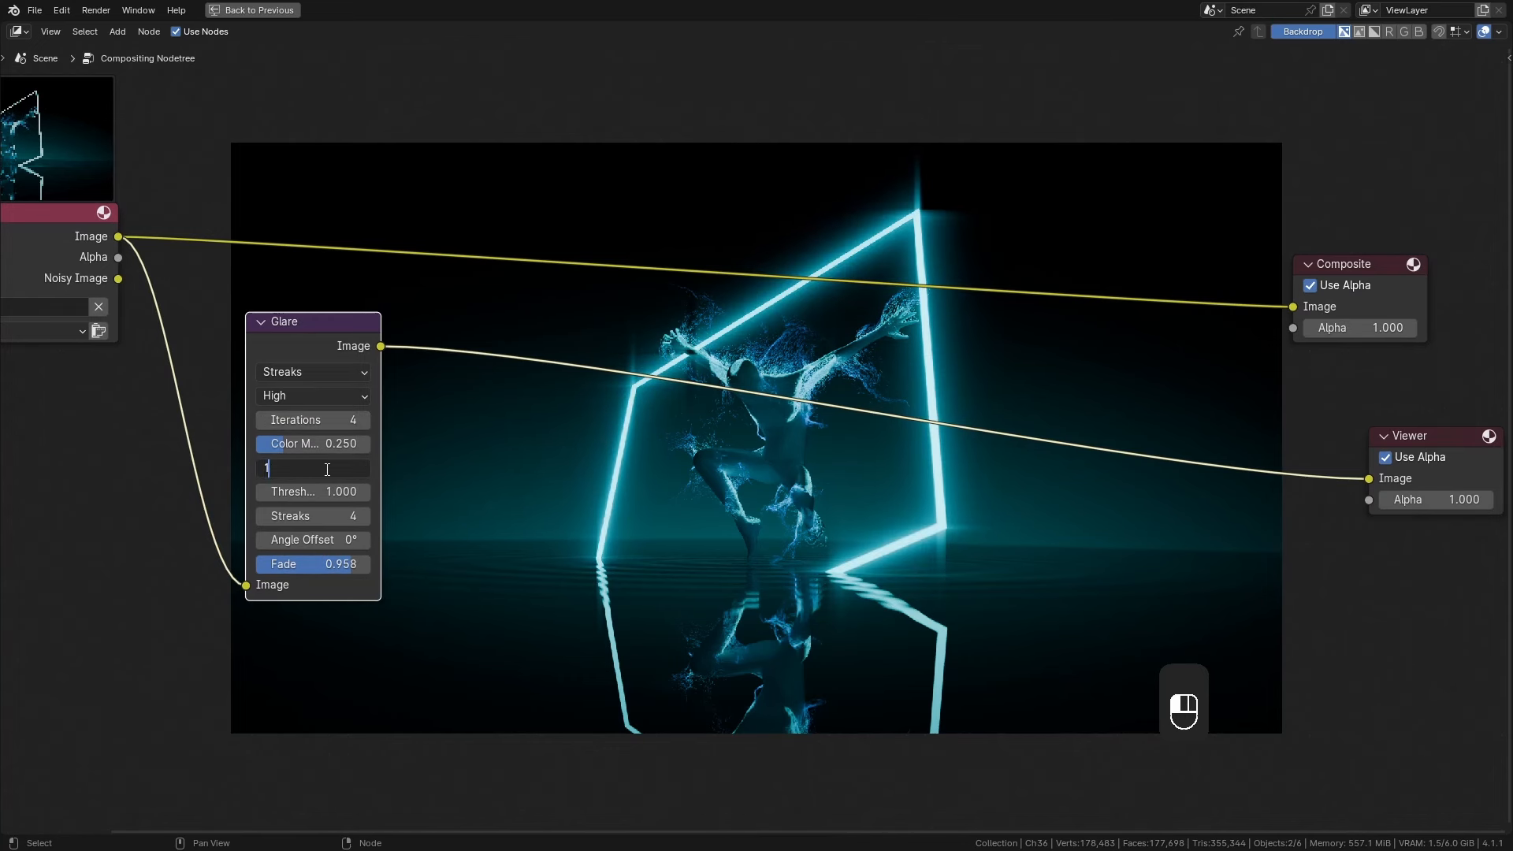
type("1")
key("Return")
Widen the Glare node and set its number of streaks to 2.
left_click_drag(380, 326, 405, 327)
left_click_drag(365, 325, 336, 325)
left_click_drag(304, 516, 305, 516)
key("Return")
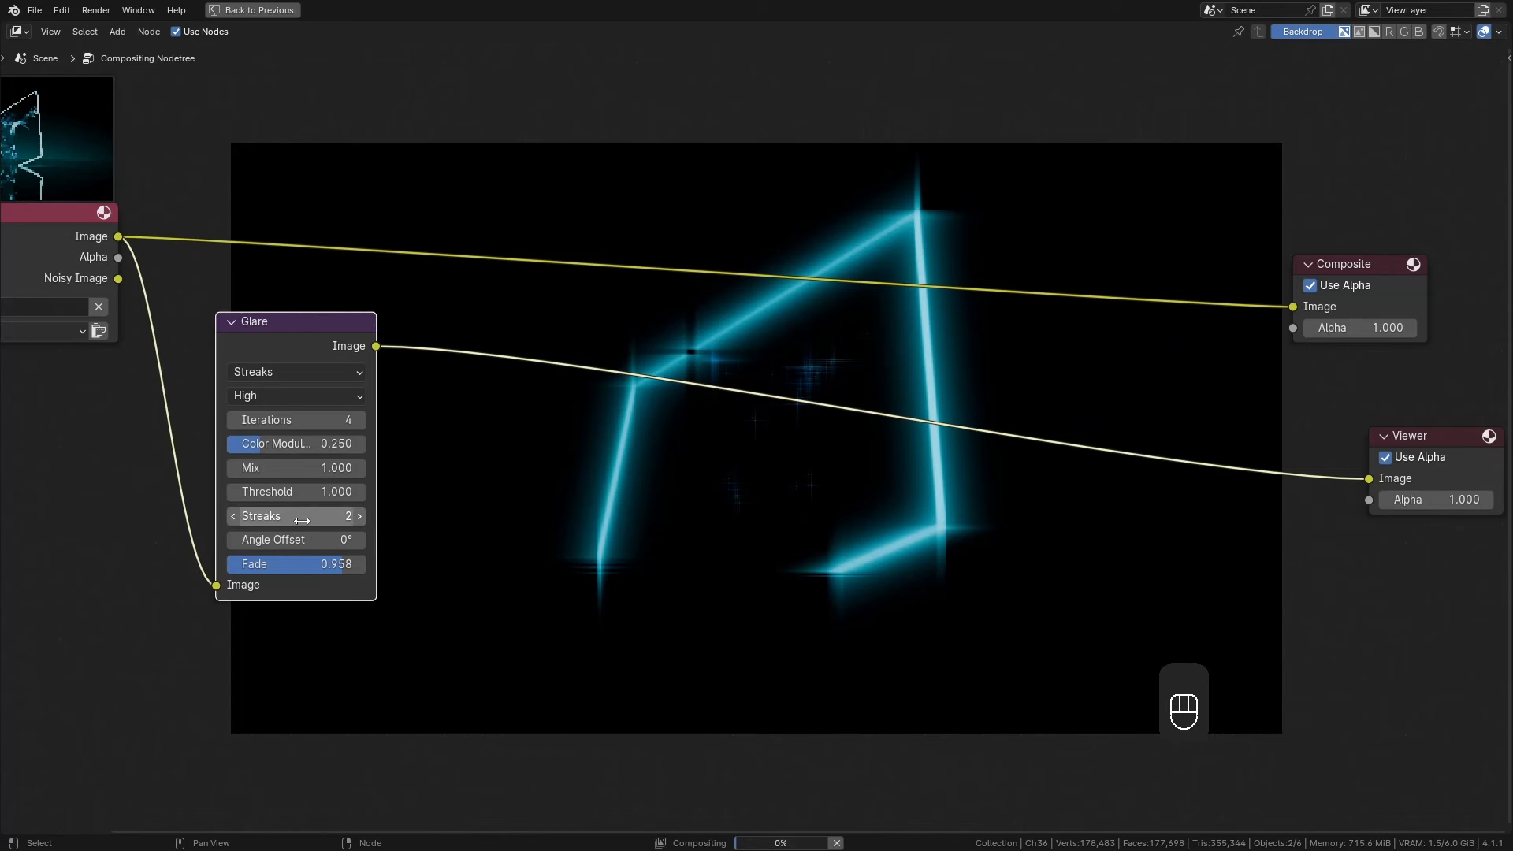
Insert a Mix Color node between Render Layers and Composite, and connect the Glare output to its second image input.
key("shift+a")
type("mix")
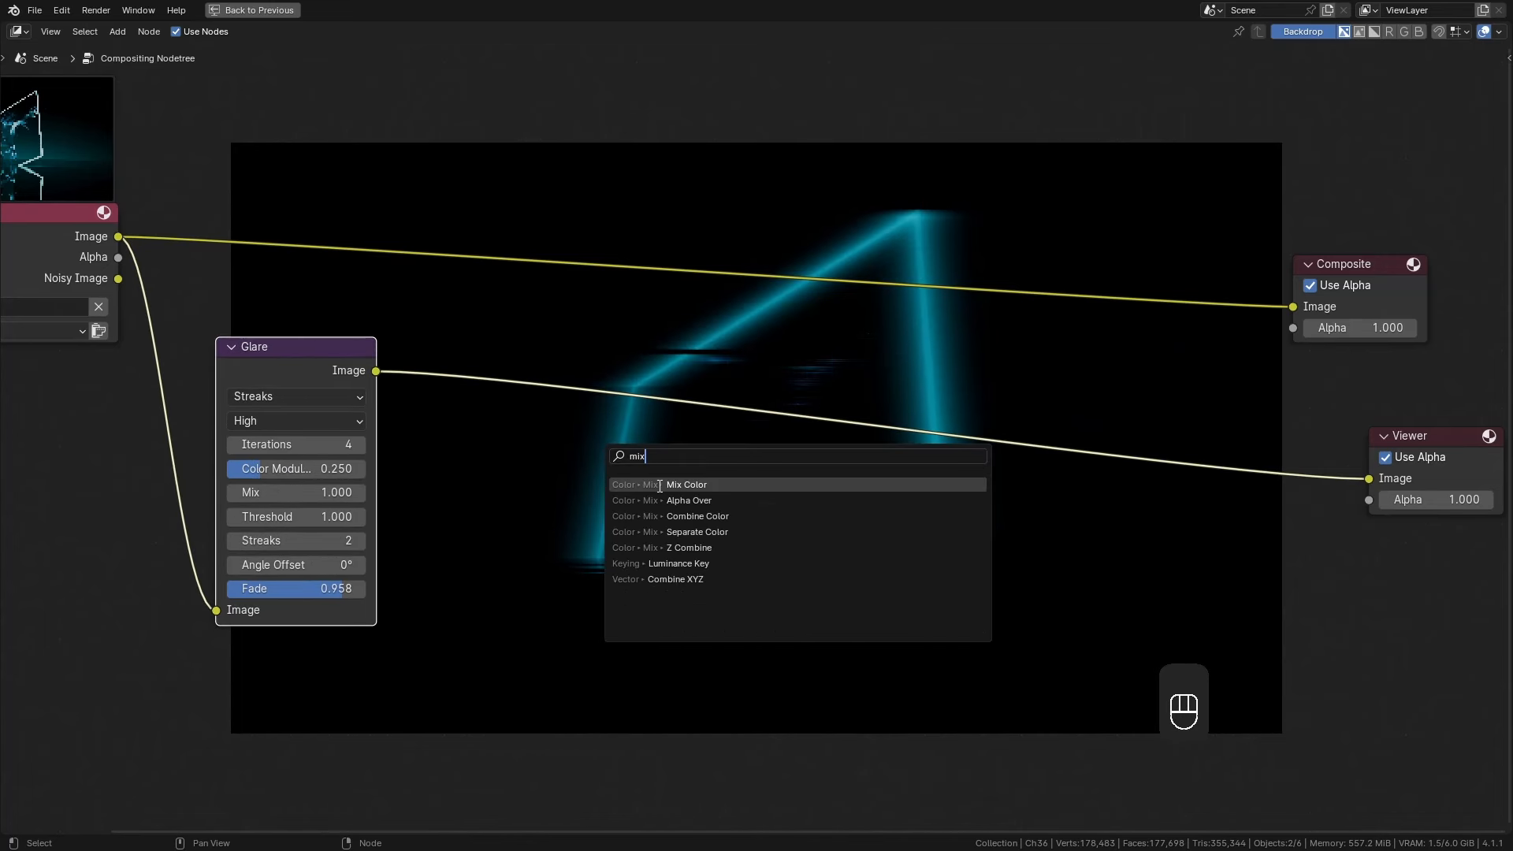
left_click(660, 486)
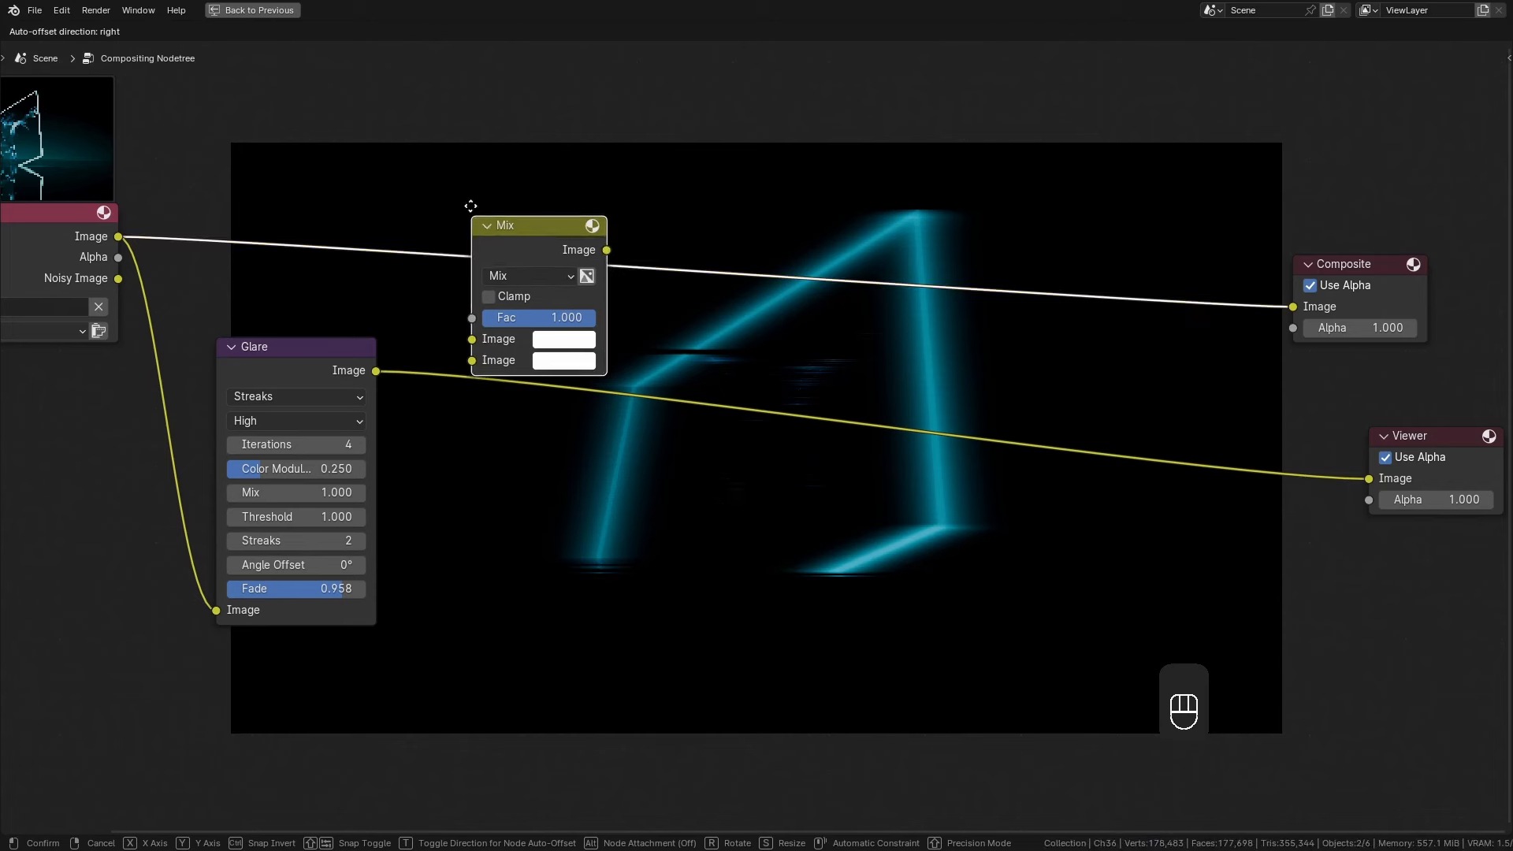
left_click(488, 157)
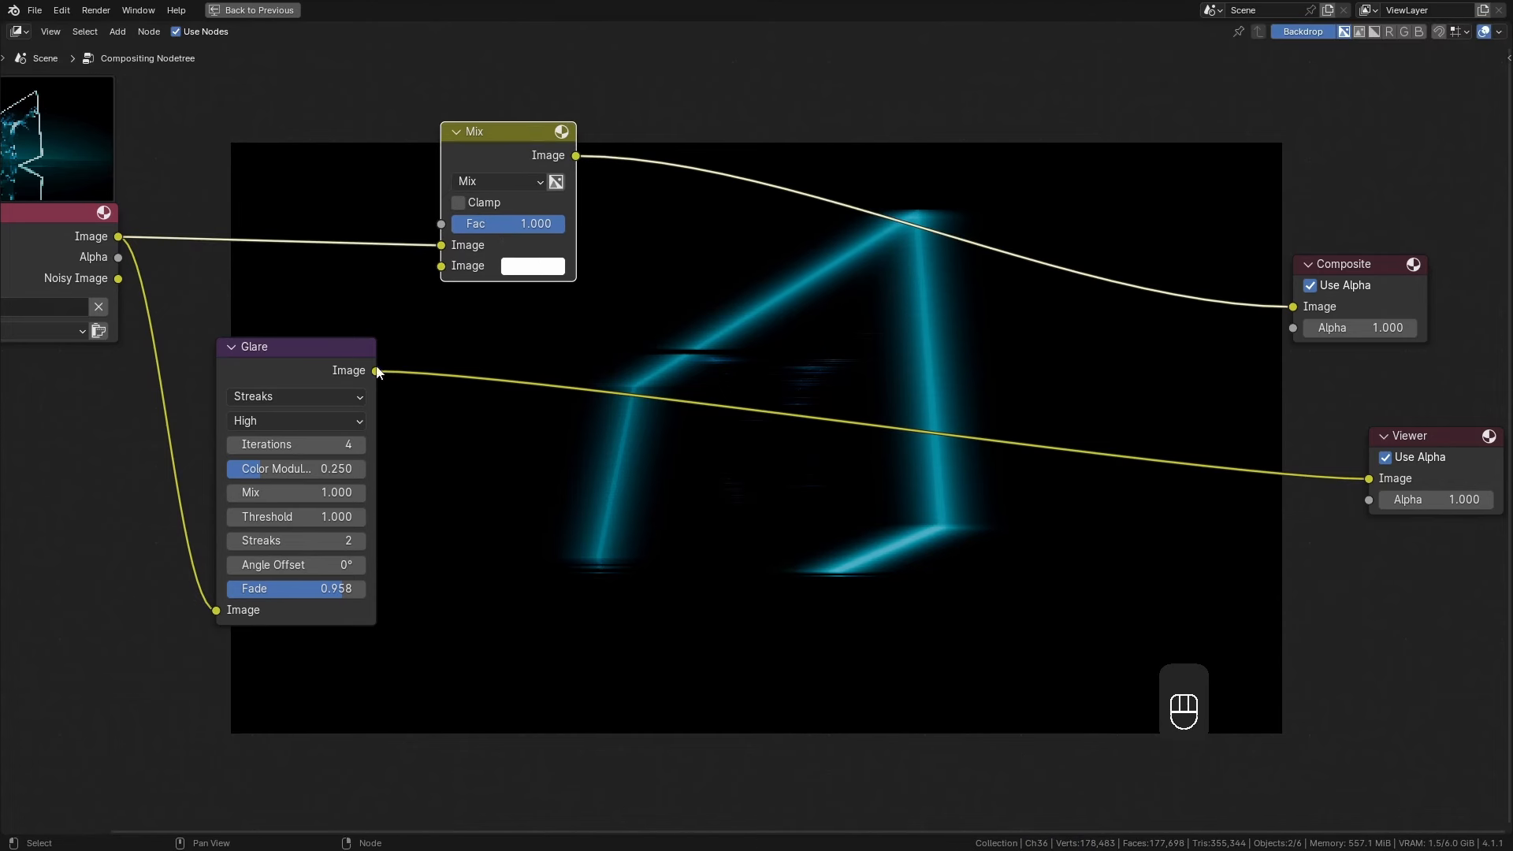
left_click_drag(377, 372, 441, 266)
Change the Mix node's blending mode to Add, view its output and set its factor to 0.358.
left_click(495, 182)
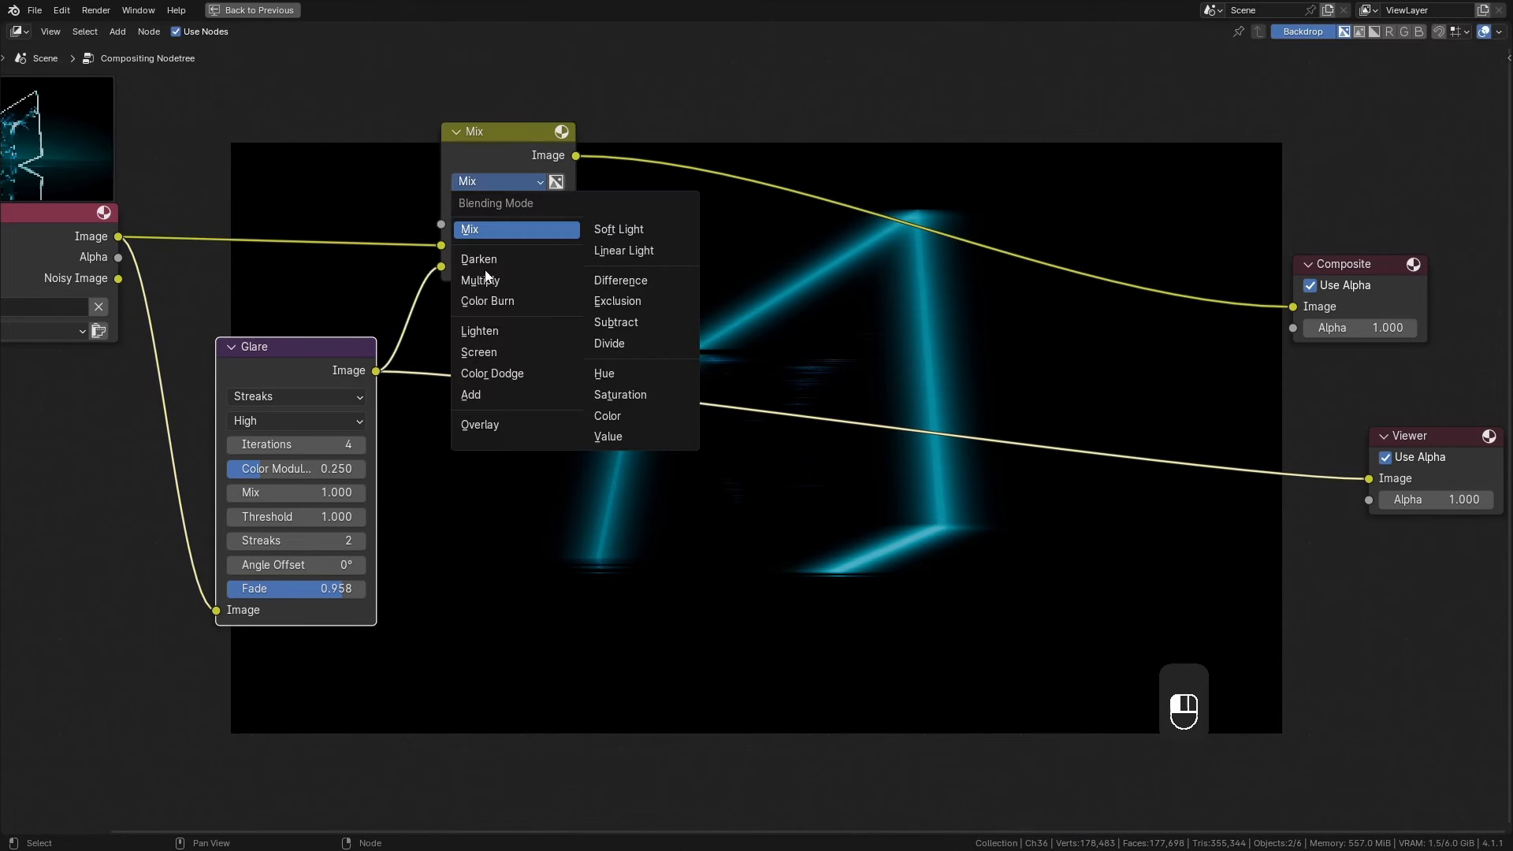
left_click(475, 395)
left_click(520, 143, "ctrl+shift")
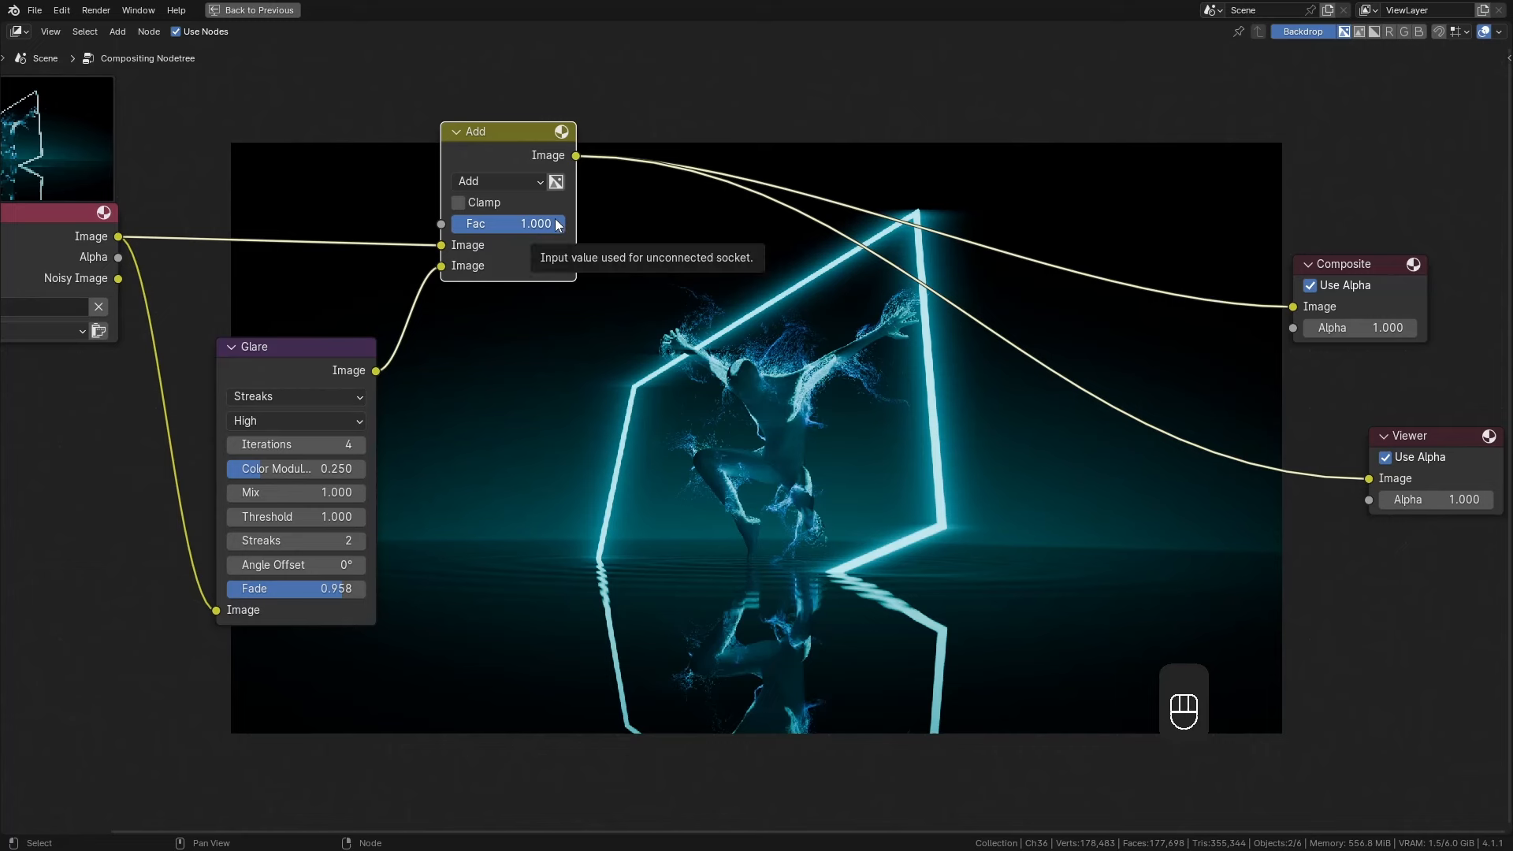
left_click_drag(549, 227, 492, 227)
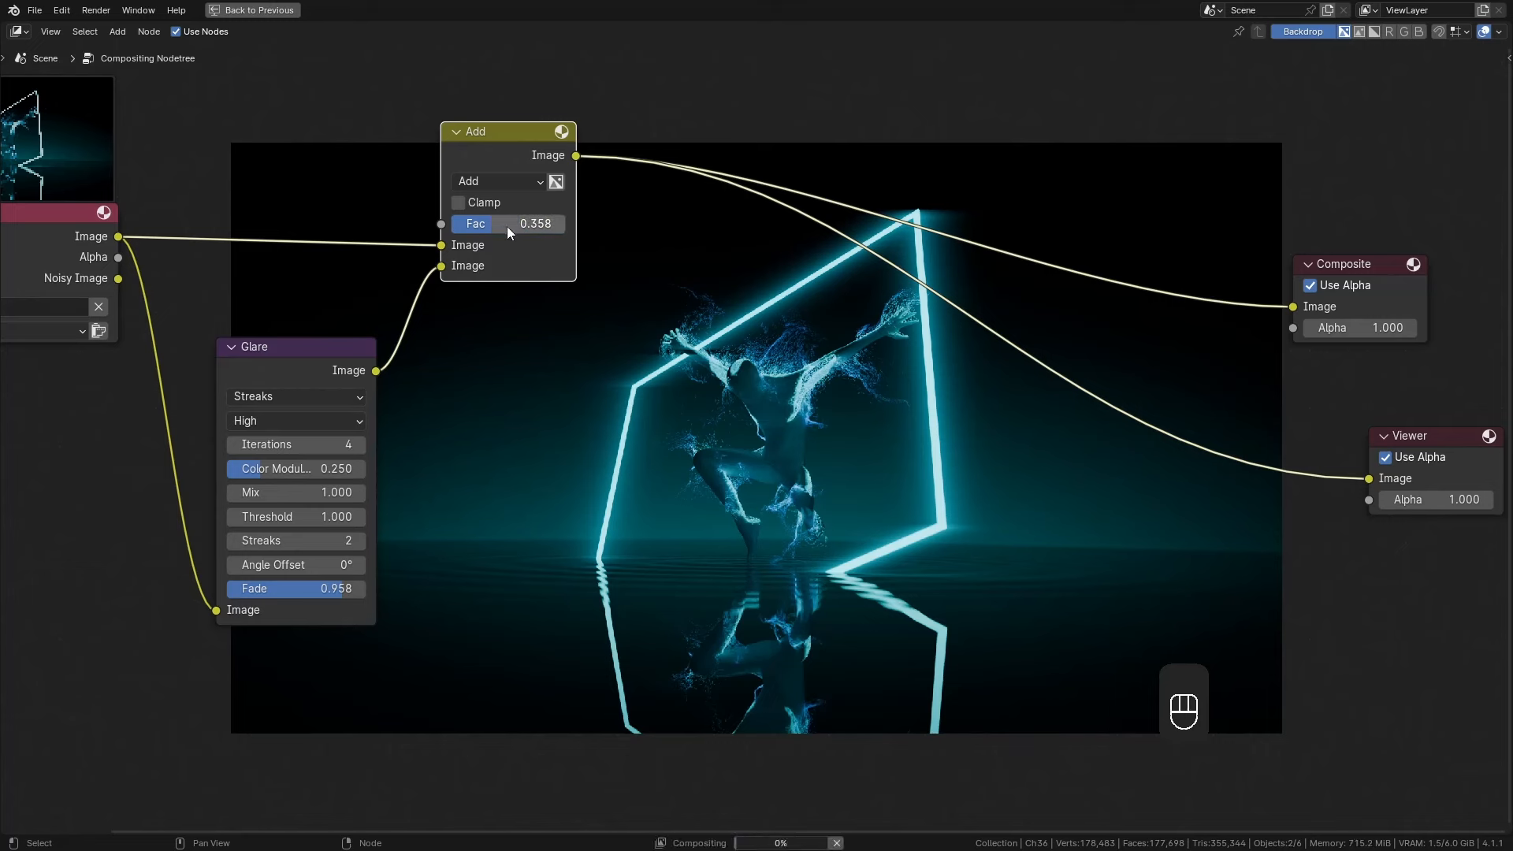
Duplicate the Glare node with its input link, change the copy to Fog Glow and view its output.
key("ctrl+shift+d")
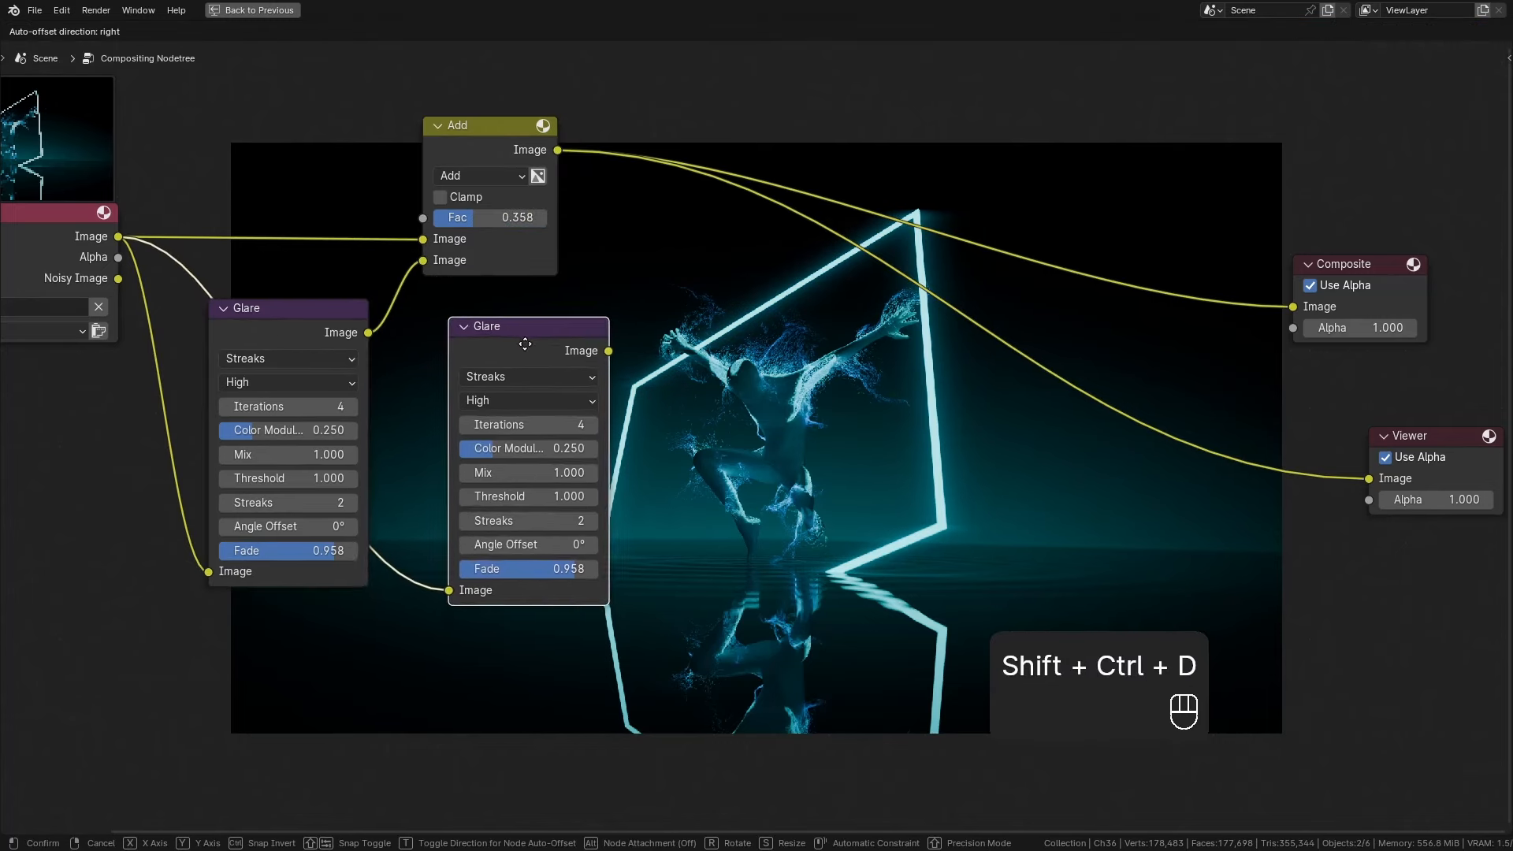
left_click(504, 352)
left_click(520, 386)
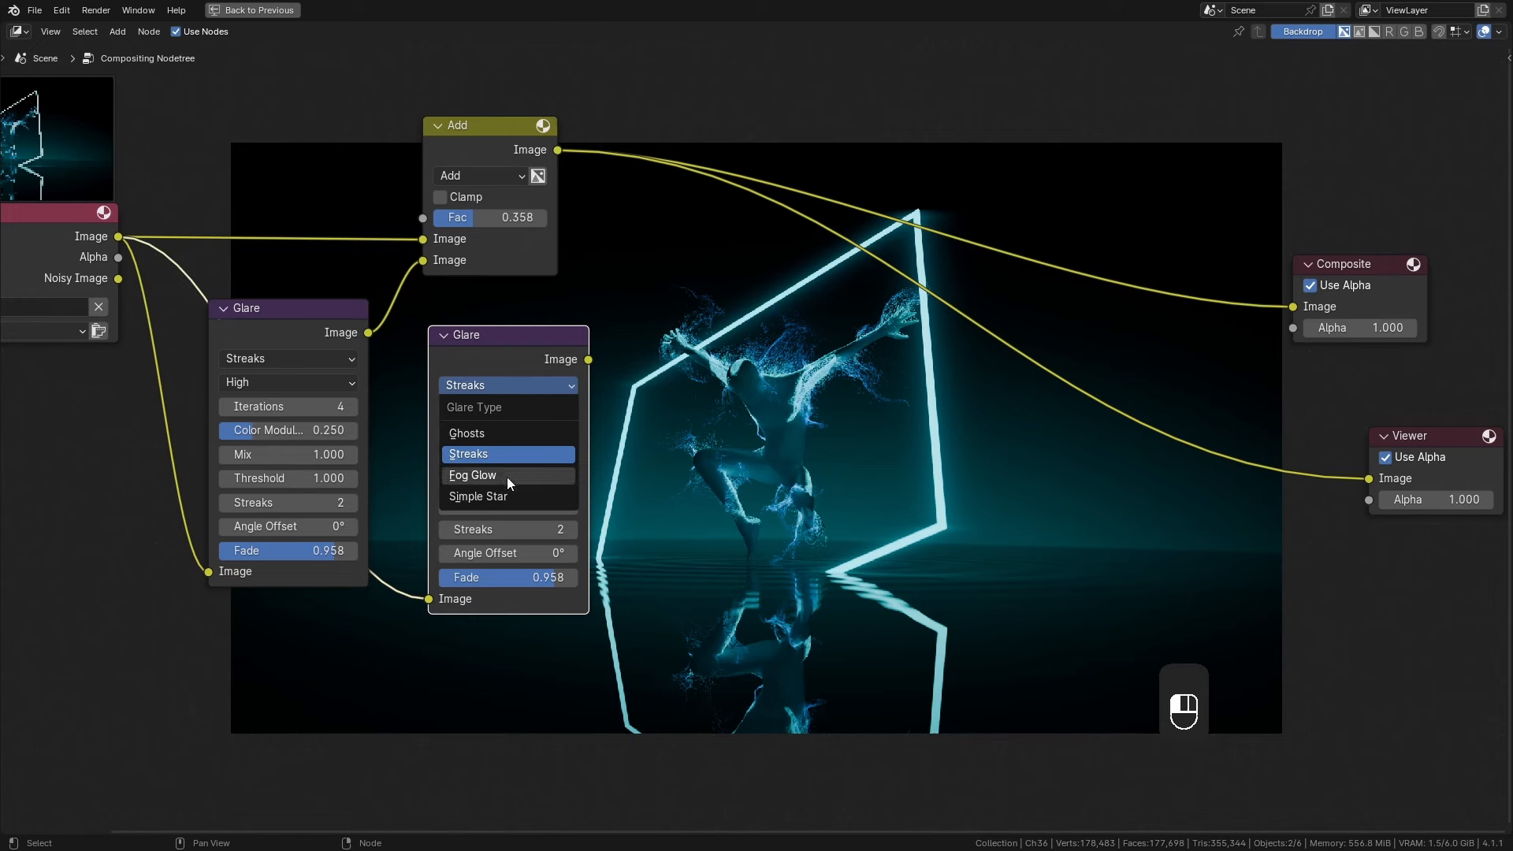
left_click(507, 476)
left_click_drag(517, 342, 517, 401)
left_click(517, 401, "ctrl+shift")
Set the Fog Glow node's threshold to 0.4 and its size to 9.
middle_click_drag(504, 518, 476, 472)
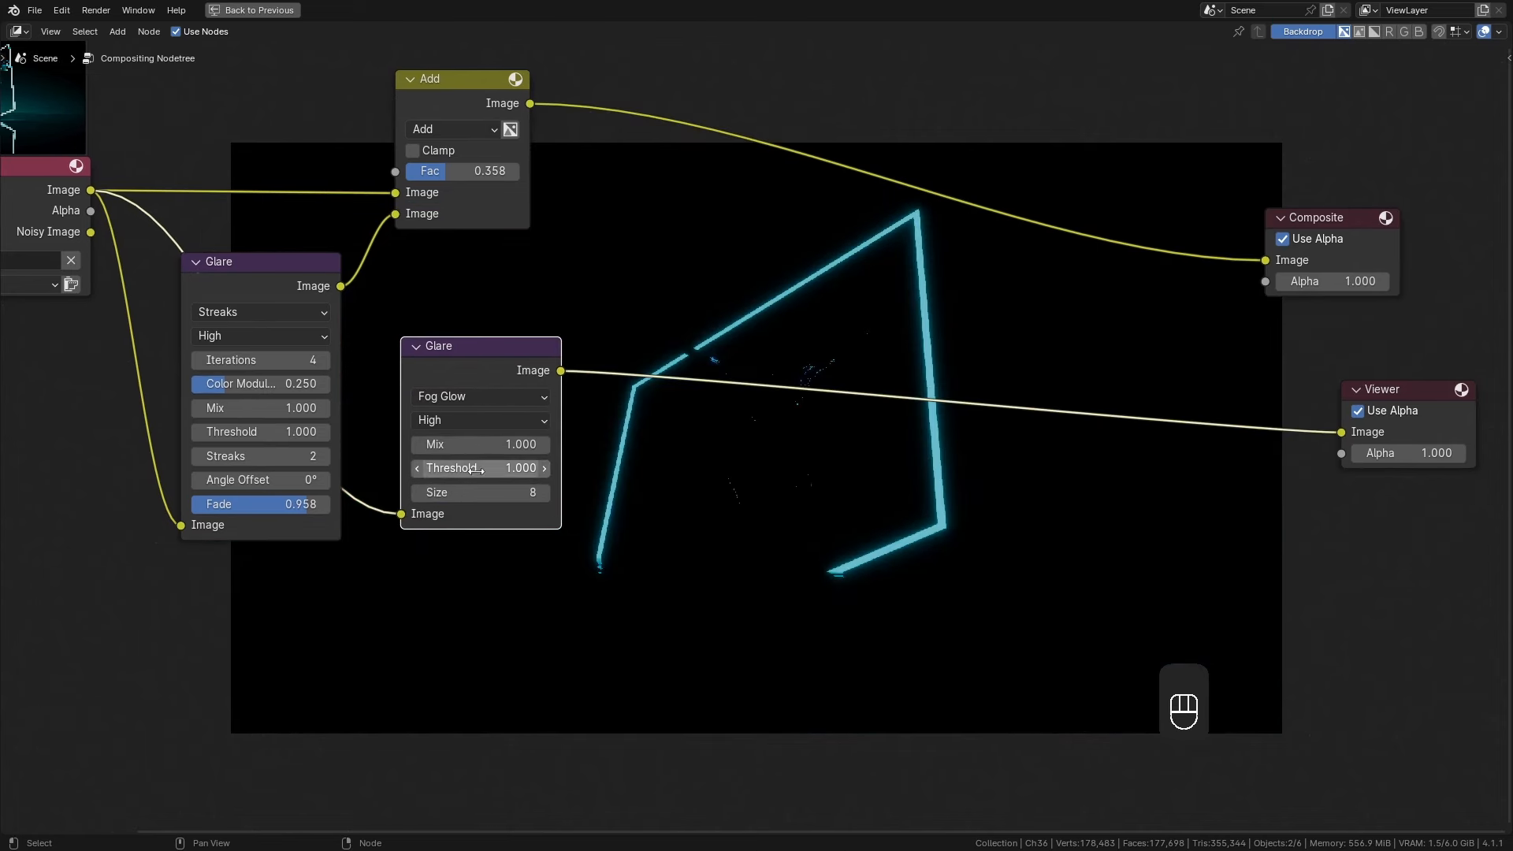
left_click_drag(476, 471, 469, 472)
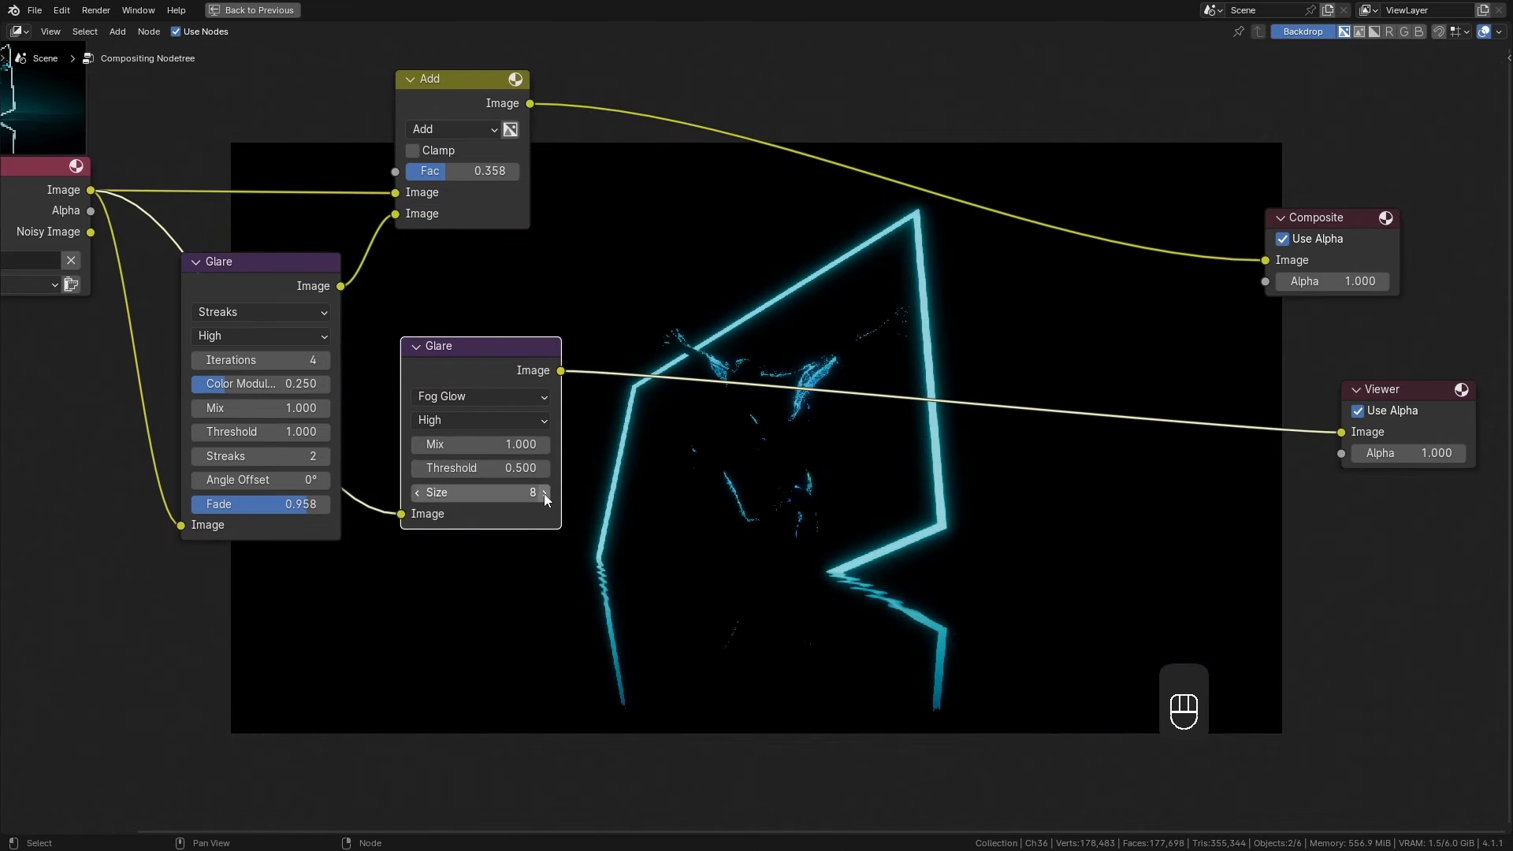
left_click(419, 468)
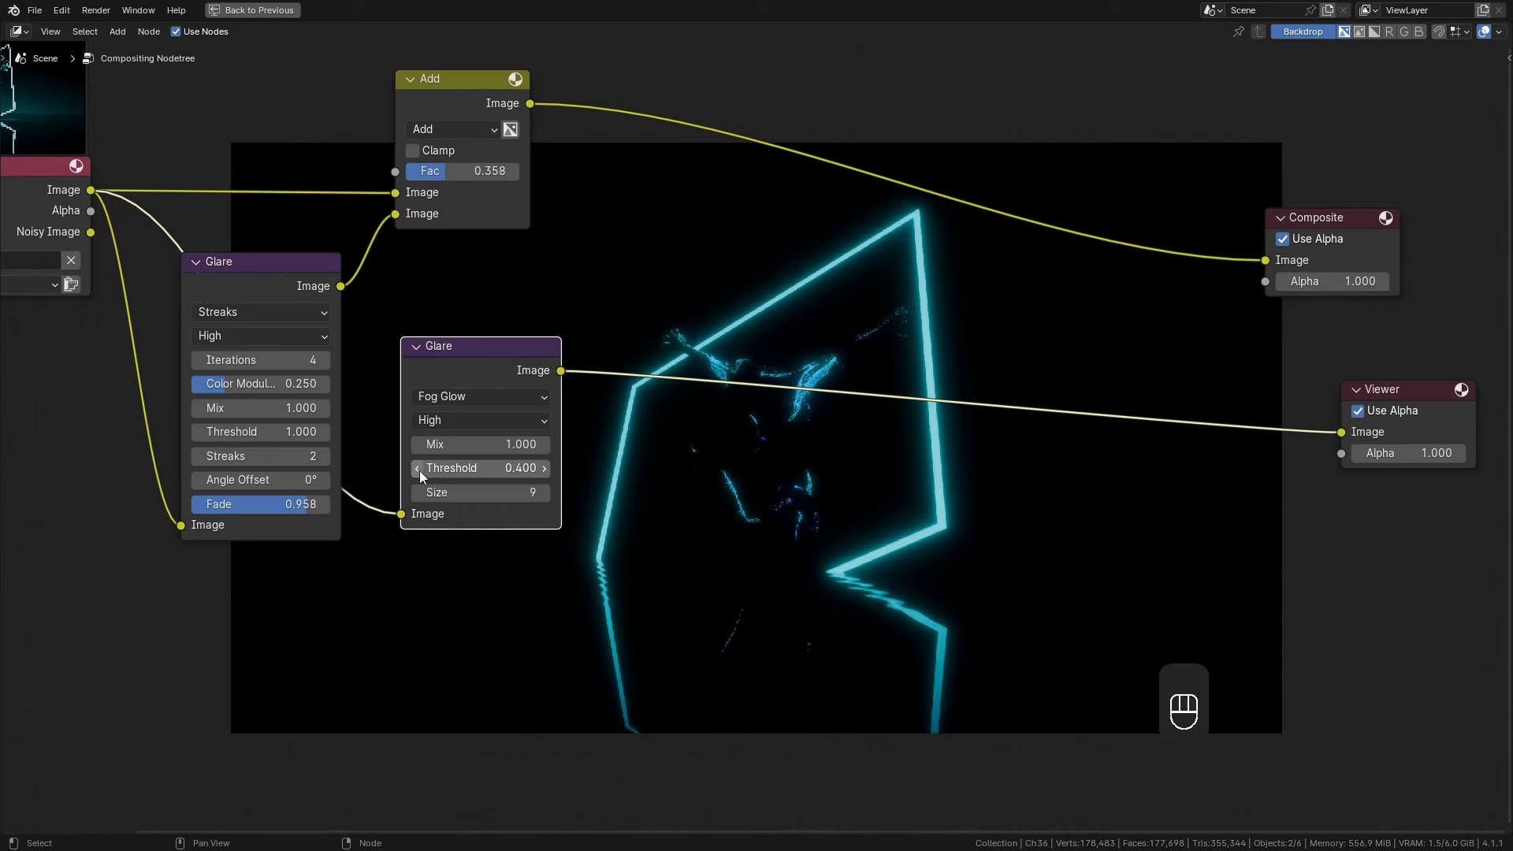
Duplicate the Add node after the first, connect Fog Glow to its second image, set its factor to 1 and view the output.
left_click(480, 79)
key("shift+d")
left_click(706, 78)
left_click_drag(559, 370, 635, 214)
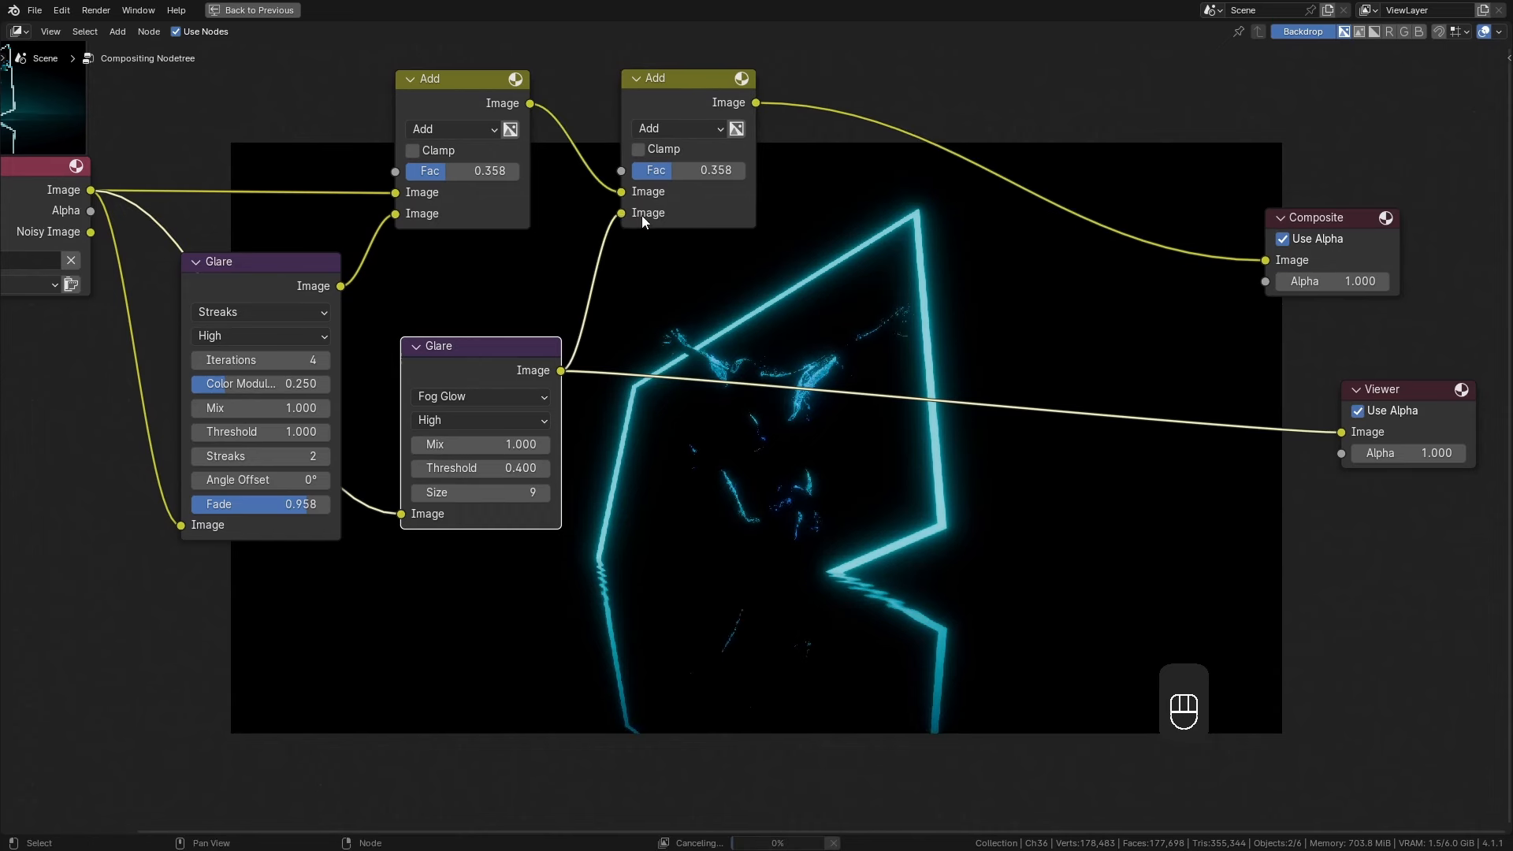
left_click(703, 83, "ctrl+shift")
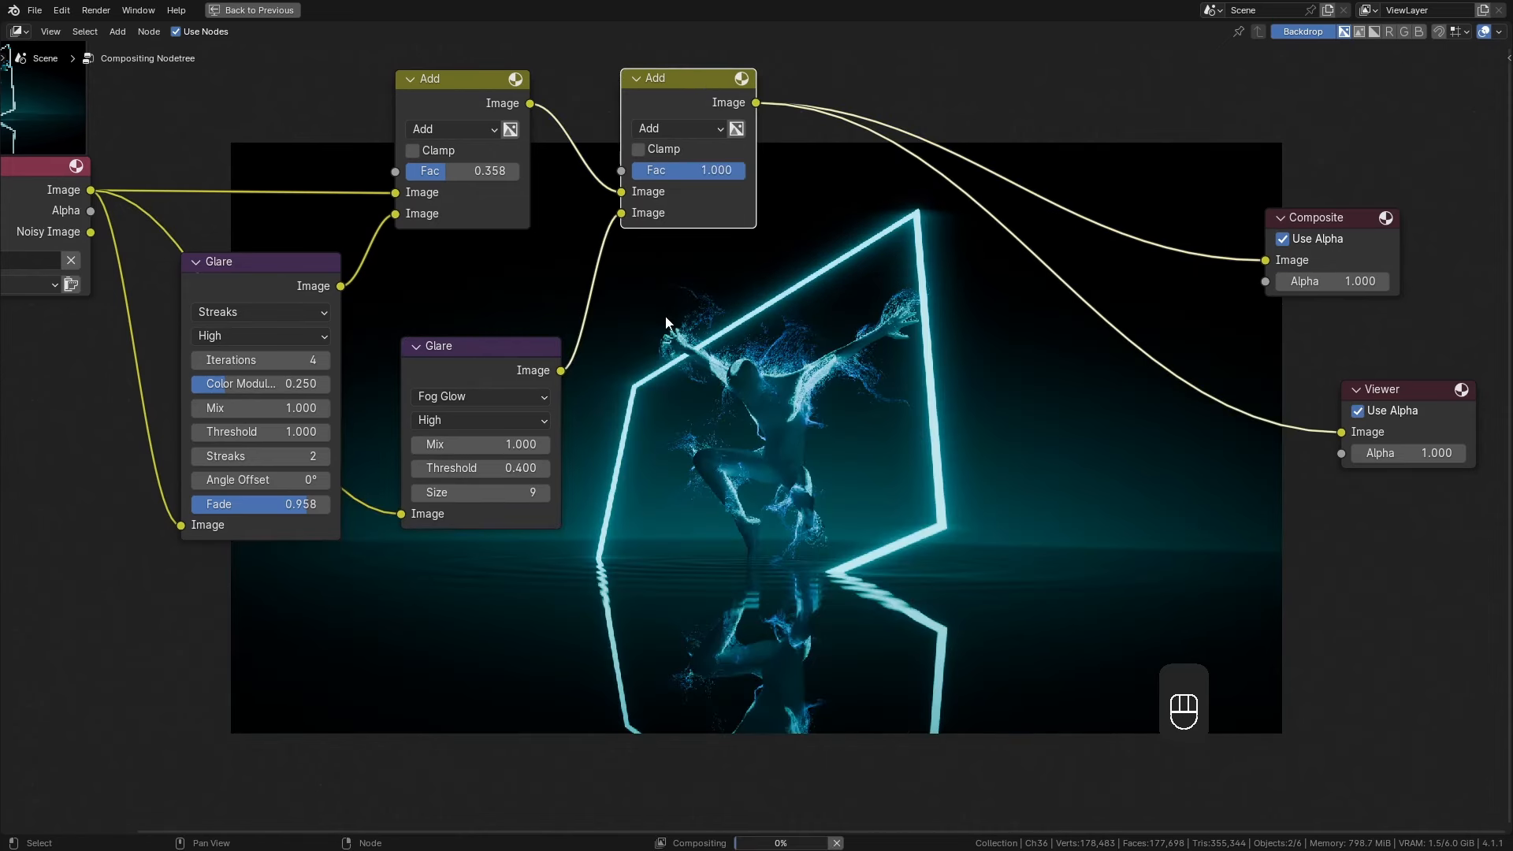
Add an RGB Curves node between the second Add node and the Viewer.
scroll(791, 309, "down", 1)
key("shift+a")
mouse_move(769, 366)
mouse_move(868, 366)
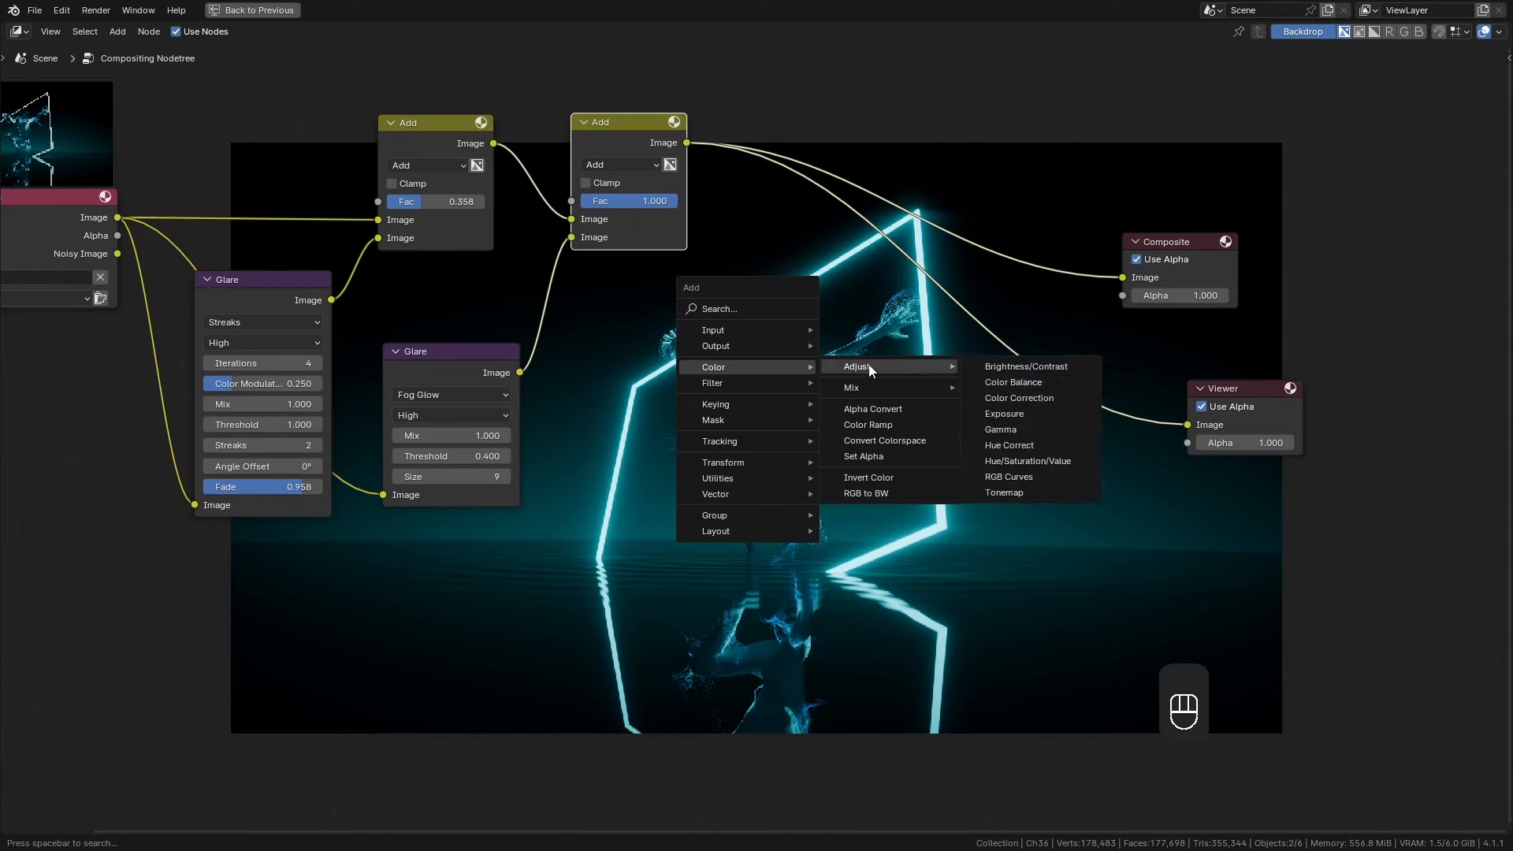
left_click(1009, 476)
left_click(793, 278)
Make room after the RGB Curves node and detach the Composite node from the node chain.
middle_click_drag(1316, 426, 839, 514)
left_click_drag(839, 516, 693, 354)
left_click_drag(706, 338, 1436, 186)
left_click_drag(1436, 186, 1459, 181, "alt")
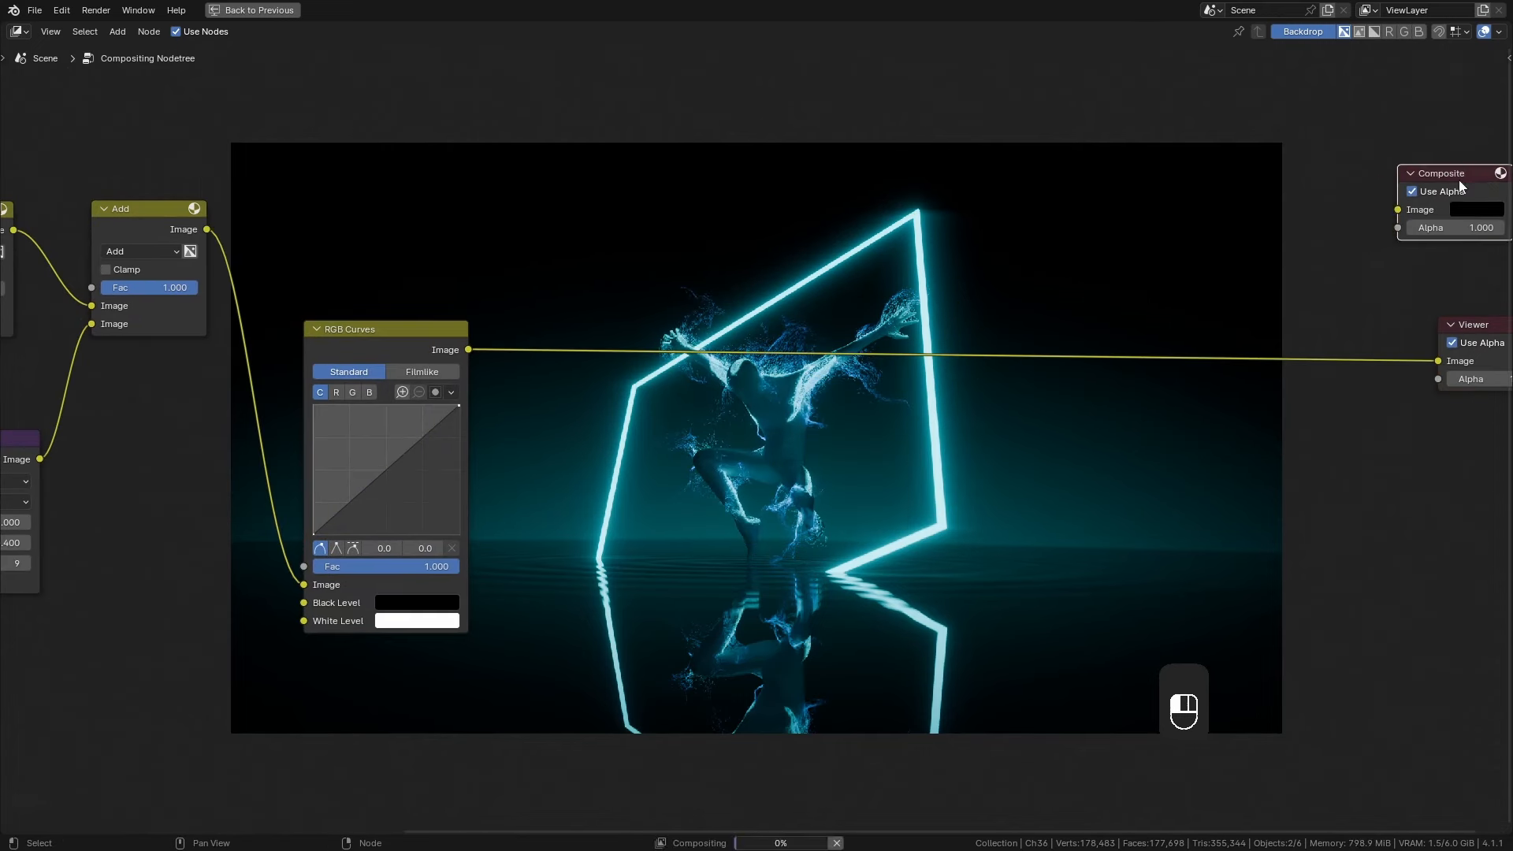
Grade the image with the RGB Curves node: lower the green midpoint to about 0.4 and shape gentle S-curves for blue and combined channels.
left_click_drag(378, 331, 325, 322)
scroll(262, 500, "up", 1)
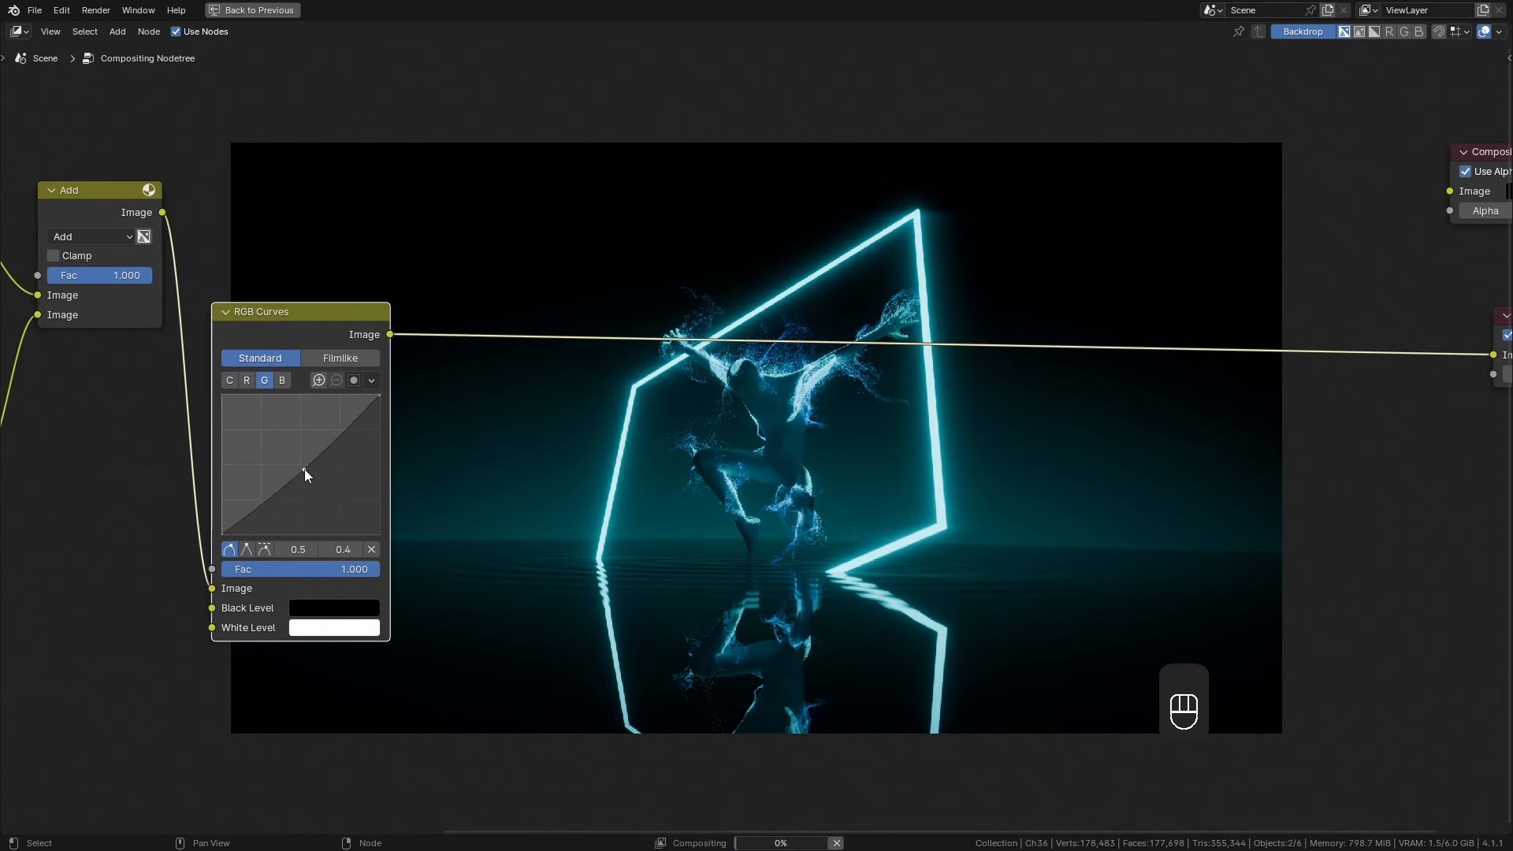
left_click(269, 490)
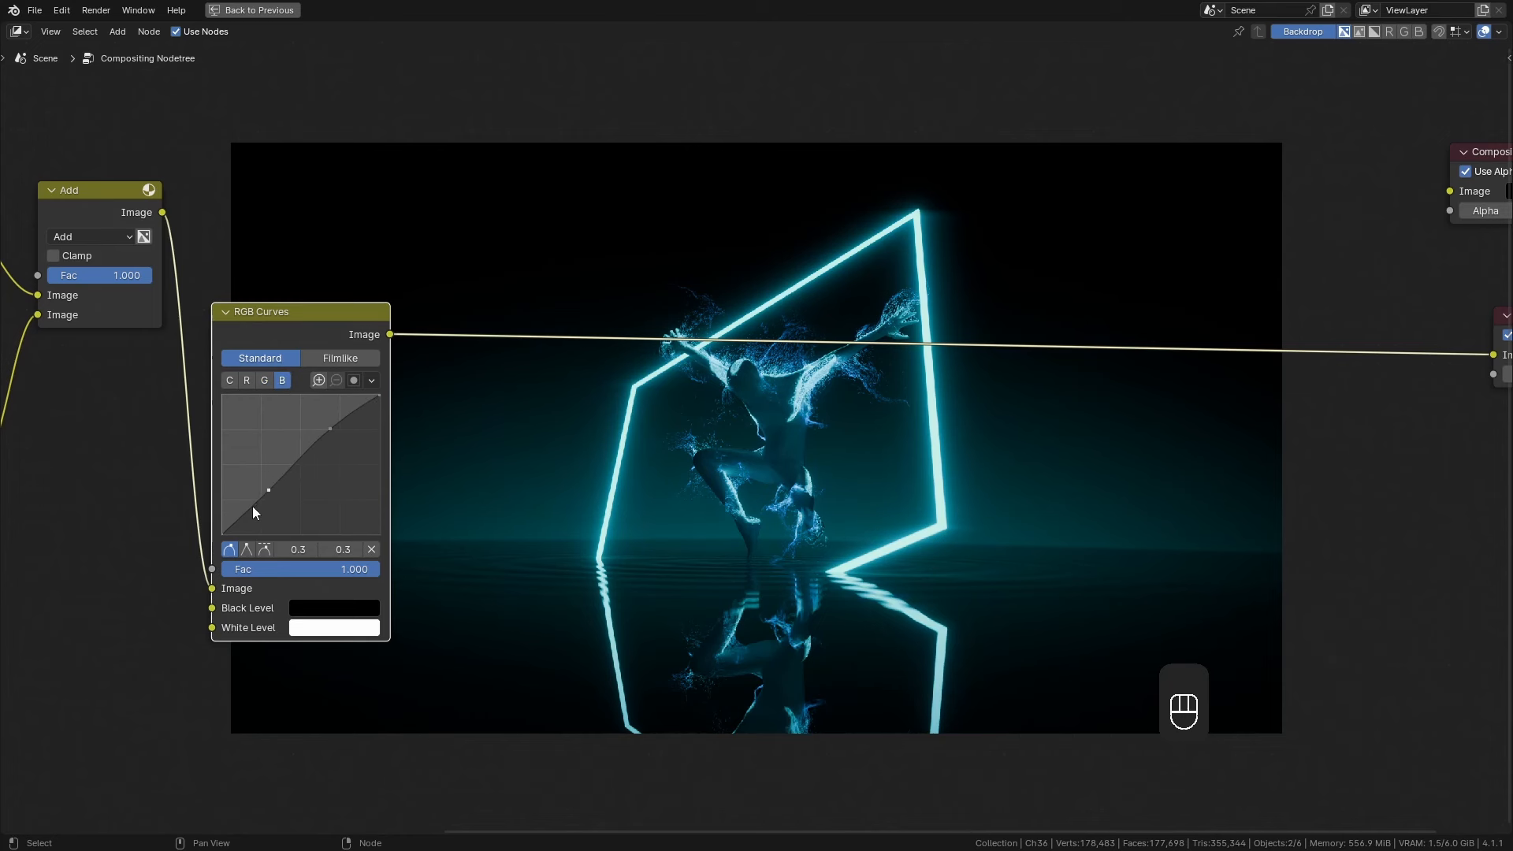
left_click(229, 380)
Insert a Lens Distortion node between RGB Curves and the Viewer, with distortion 0.030 and dispersion 0.040.
key("shift+a")
left_click(491, 224)
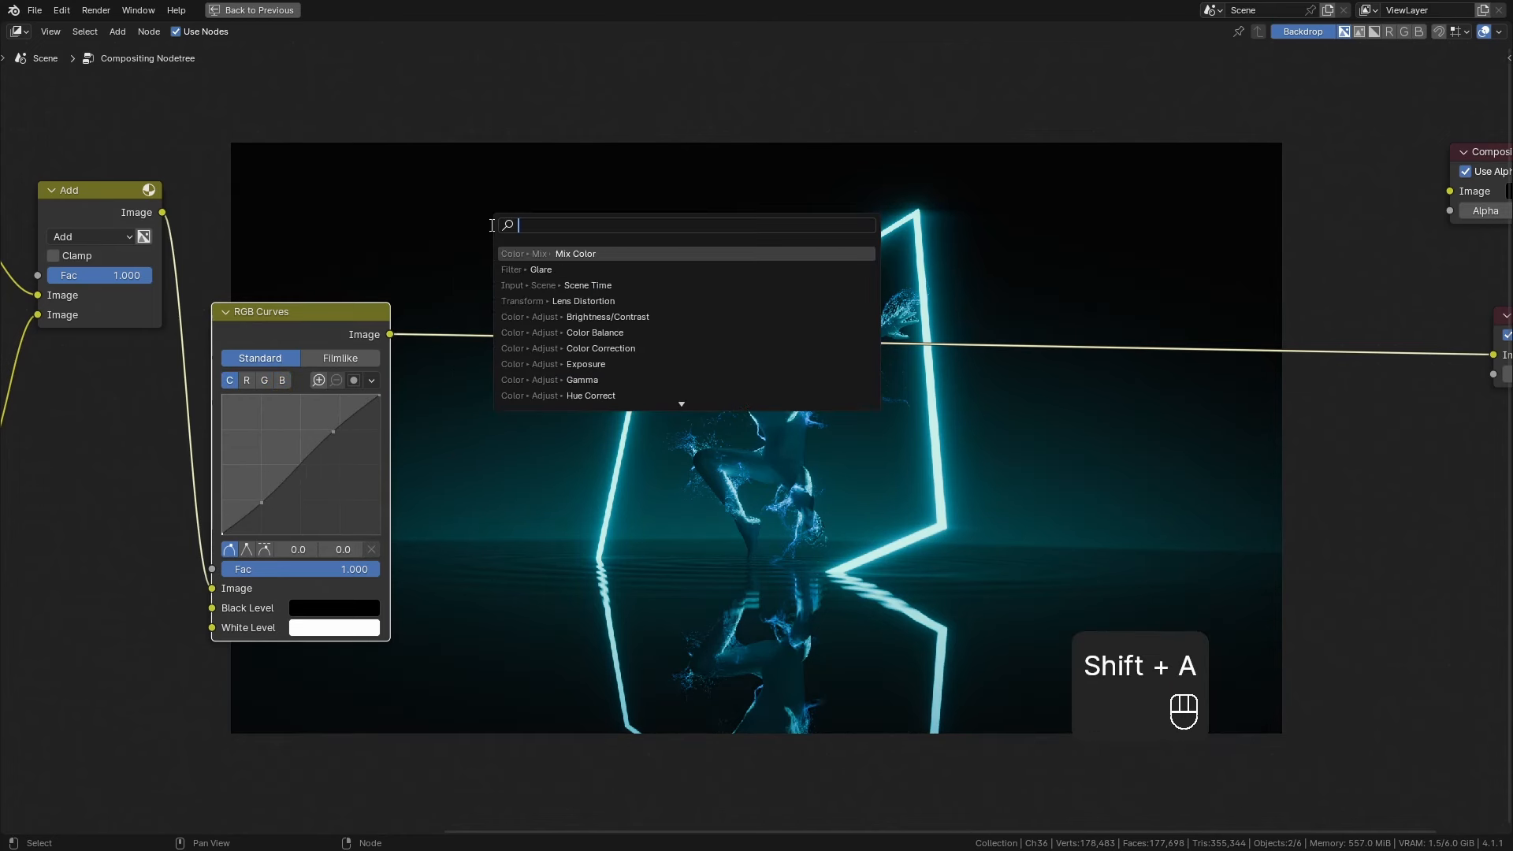
type("lens")
key("Return")
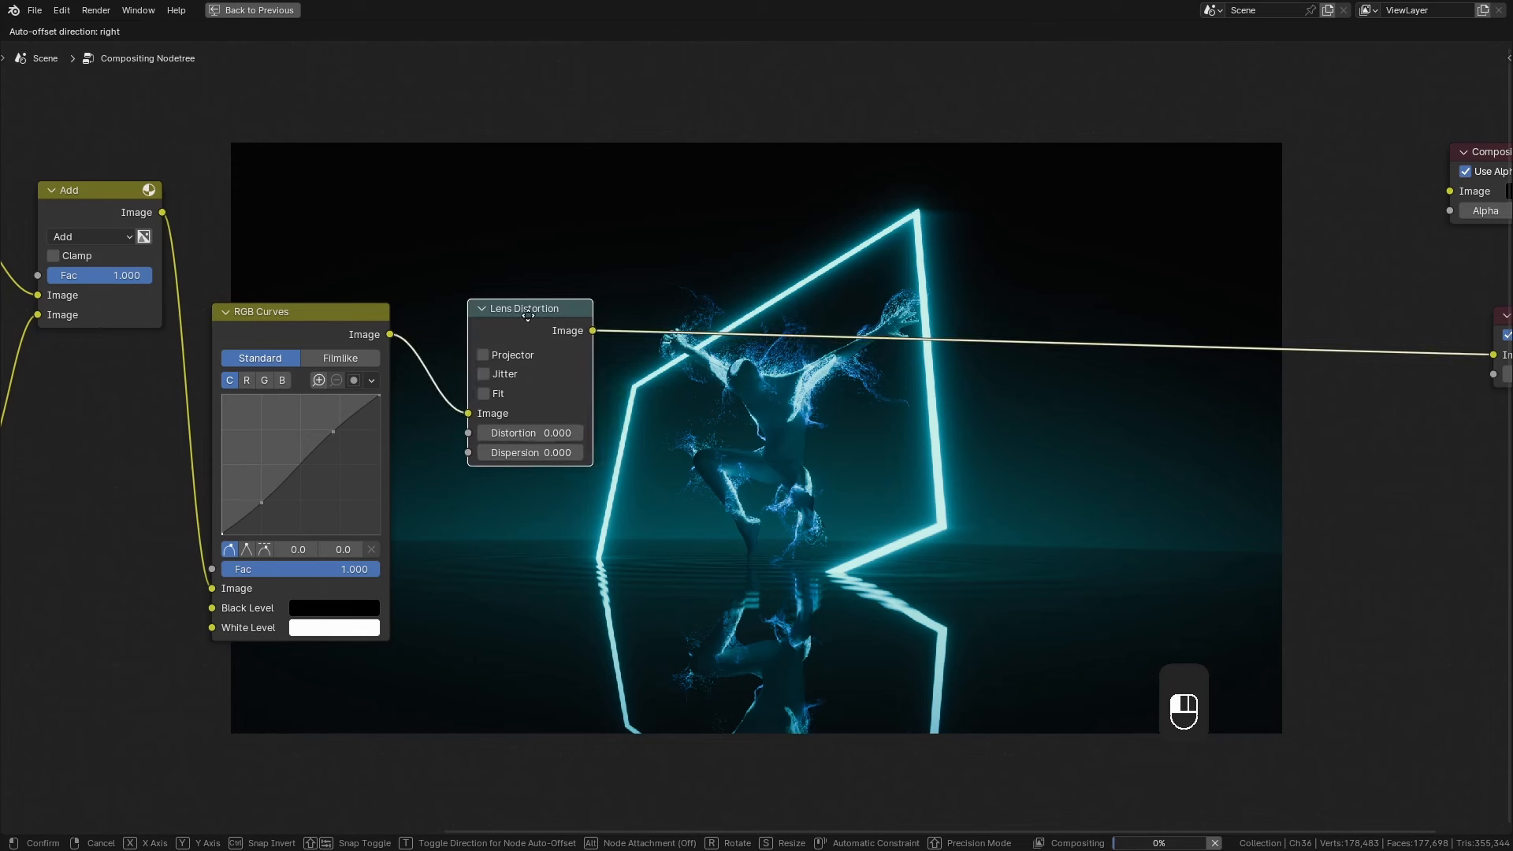
left_click(494, 315)
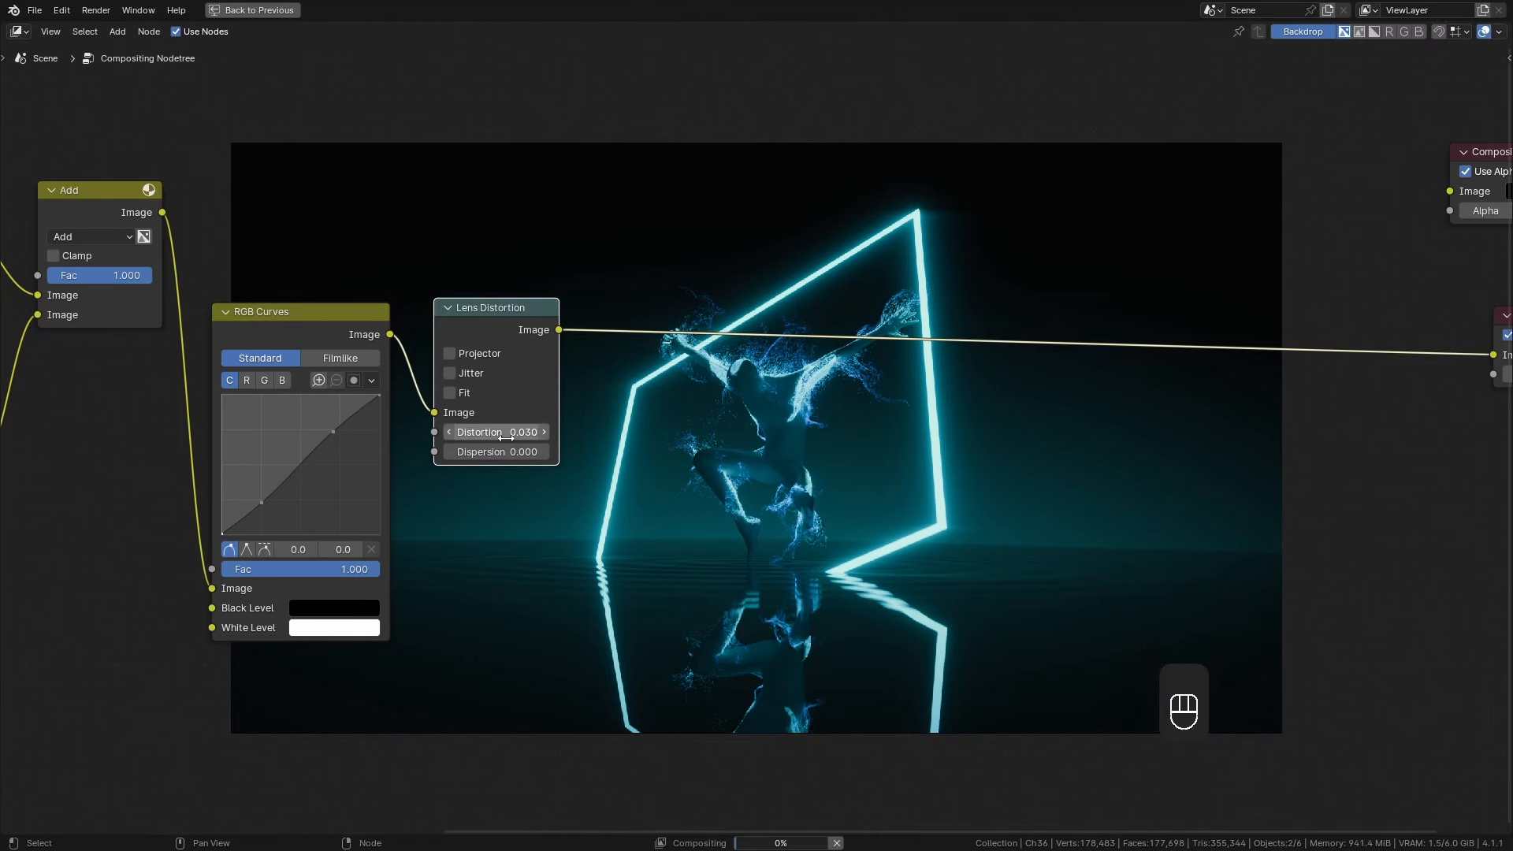
left_click(544, 452)
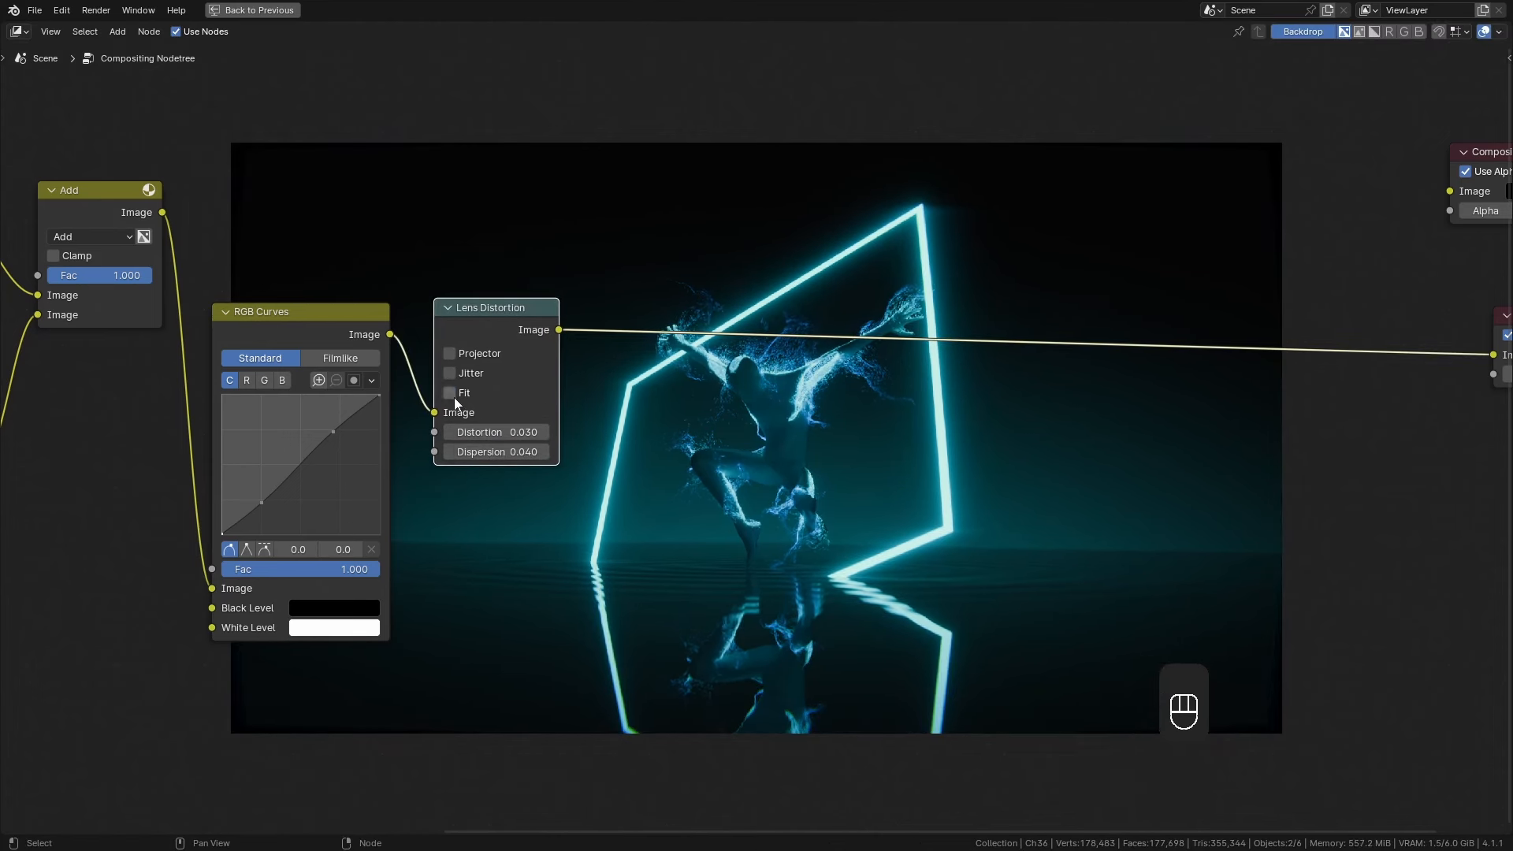
Connect the Lens Distortion image output to the Composite node and render frame 95 again.
middle_click_drag(1232, 394, 1036, 424)
left_click_drag(371, 358, 1251, 235)
middle_click_drag(525, 409, 700, 408)
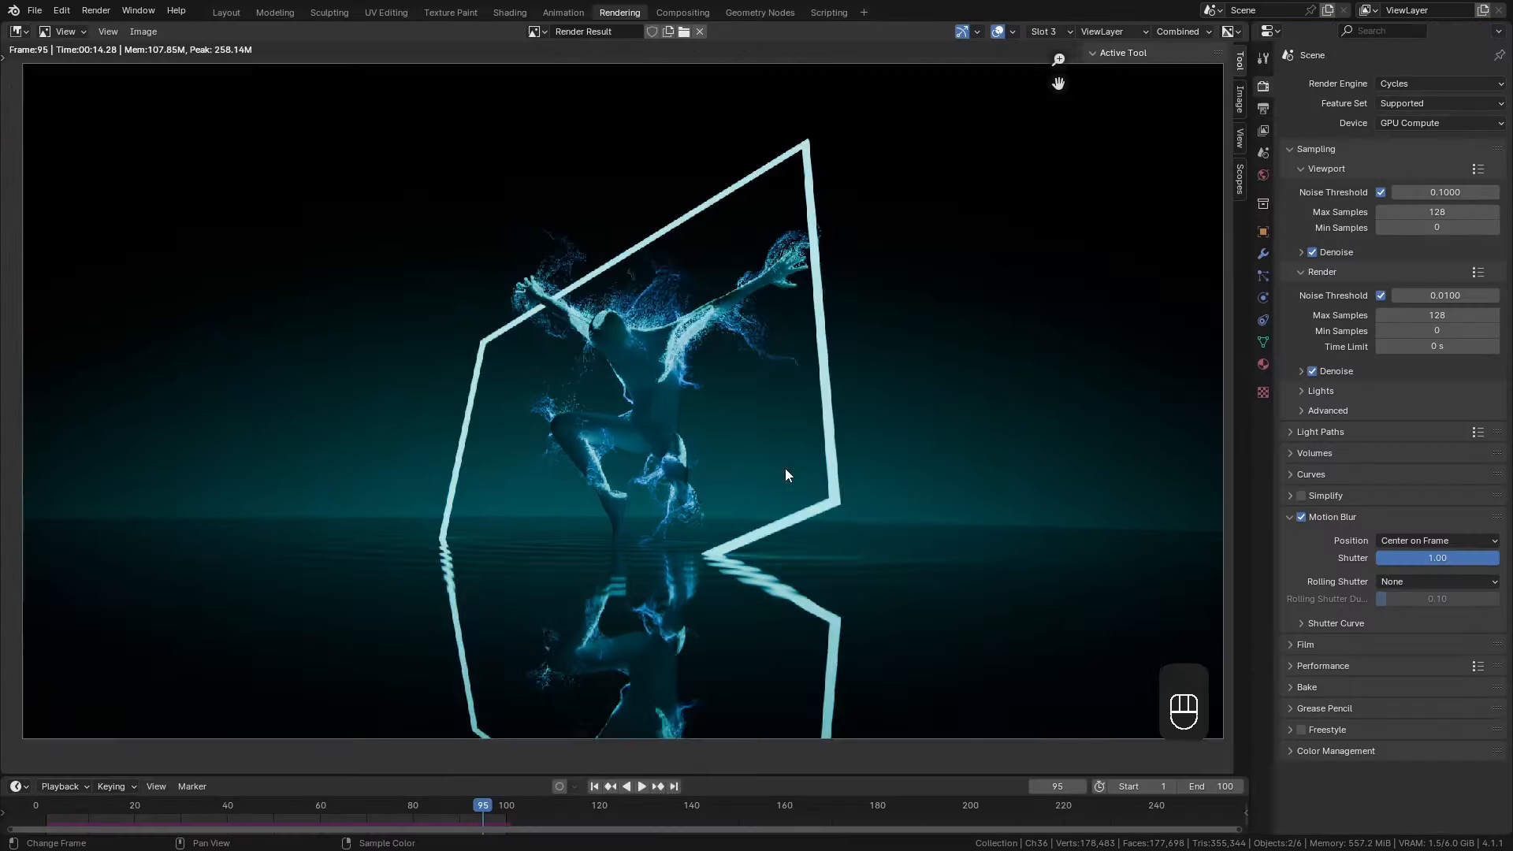
key("F12")
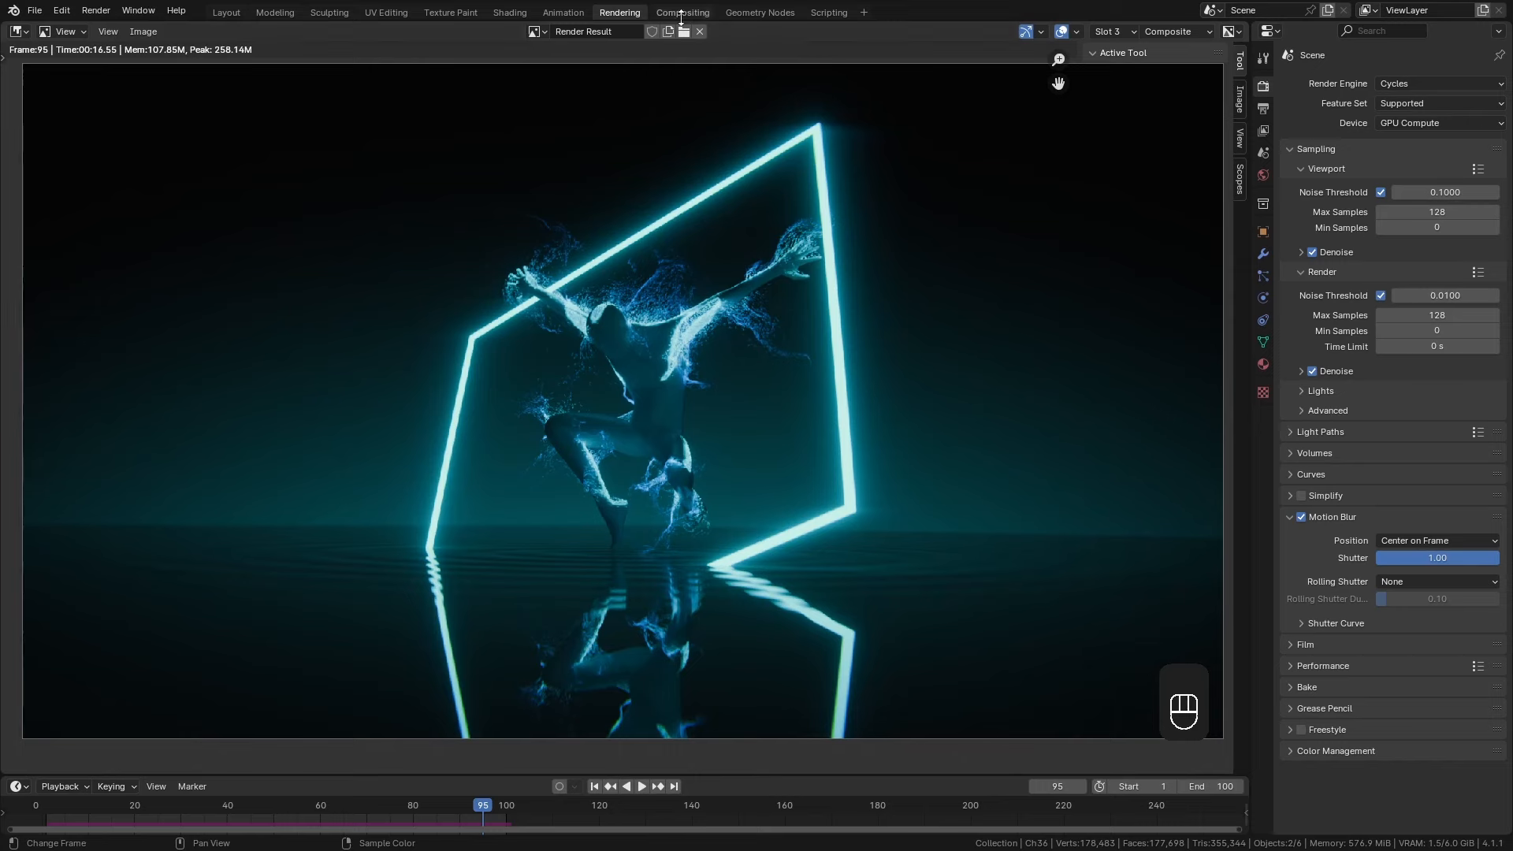
Bake the simulation nodes of the Ch36 character in the Geometry Nodes workspace.
left_click(741, 13)
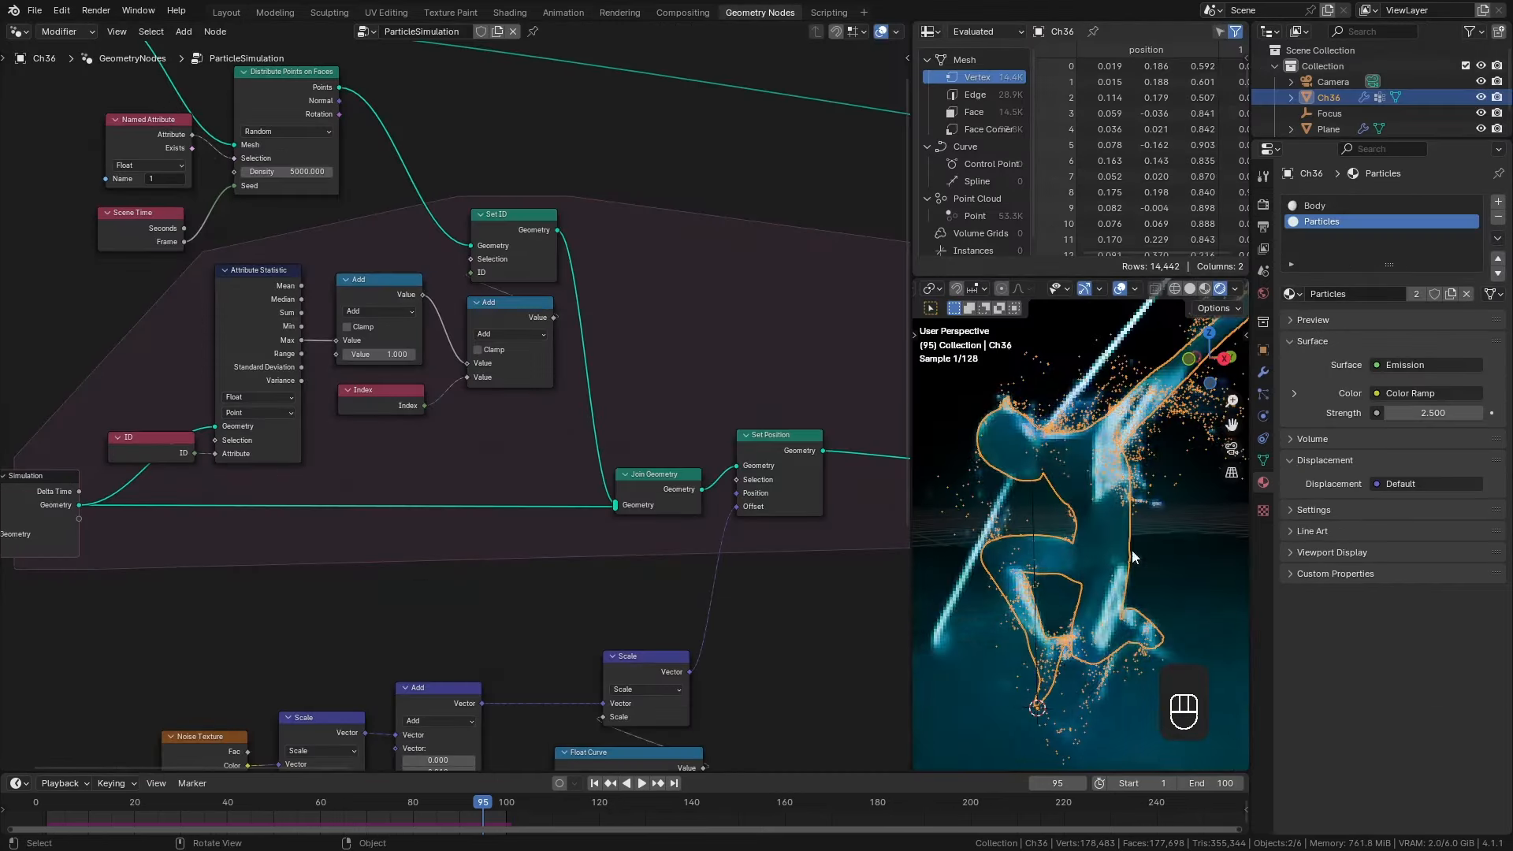
left_click(1264, 415)
left_click(1370, 323)
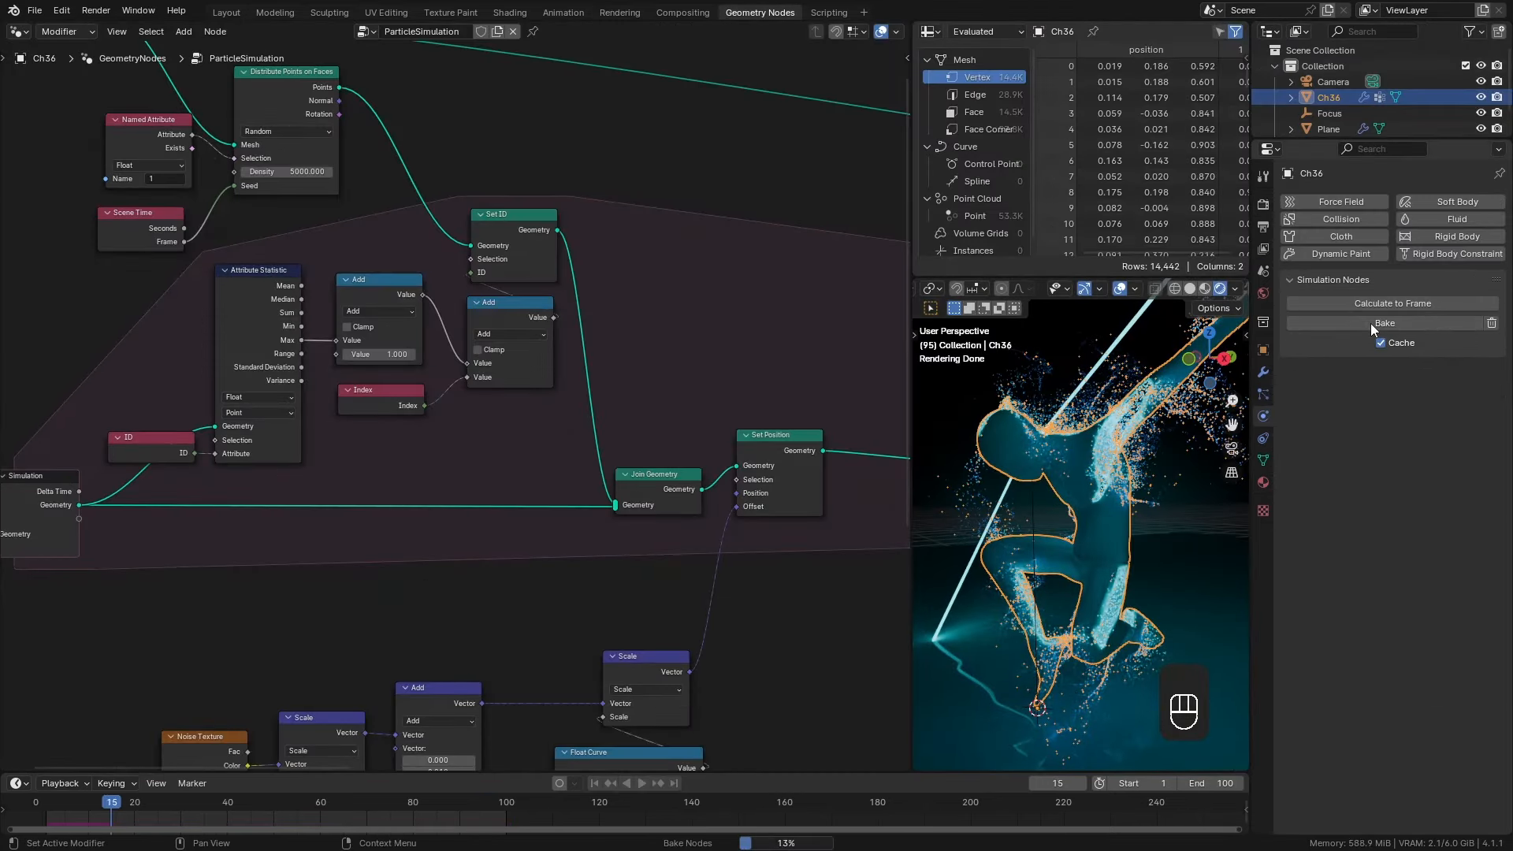